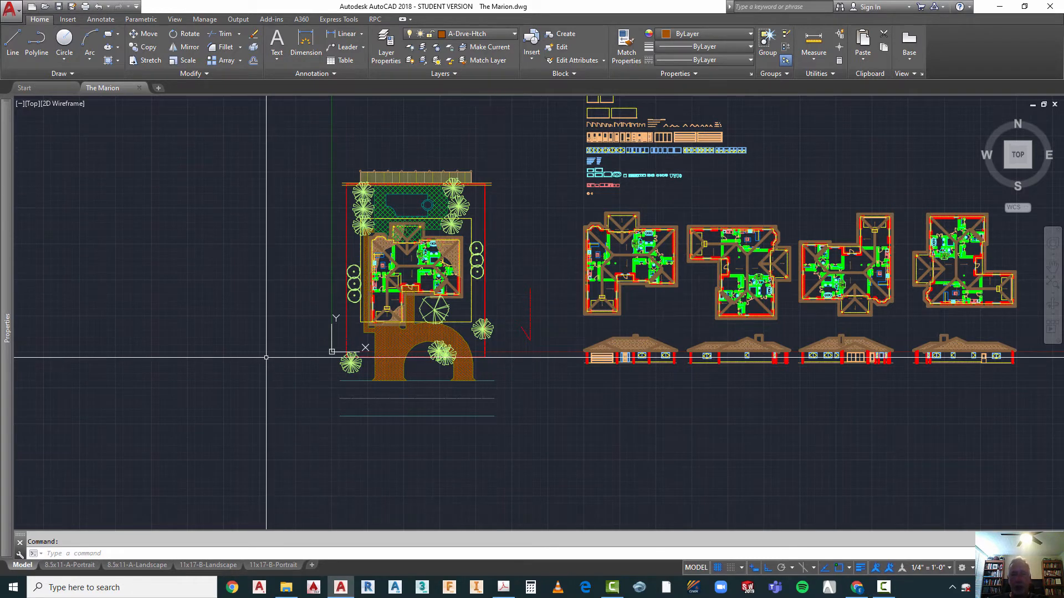
Step: Look through the existing 8.5x11 and 11x17 portrait and landscape sheet layouts
{"action": "left_click", "coordinate": [61, 570]}
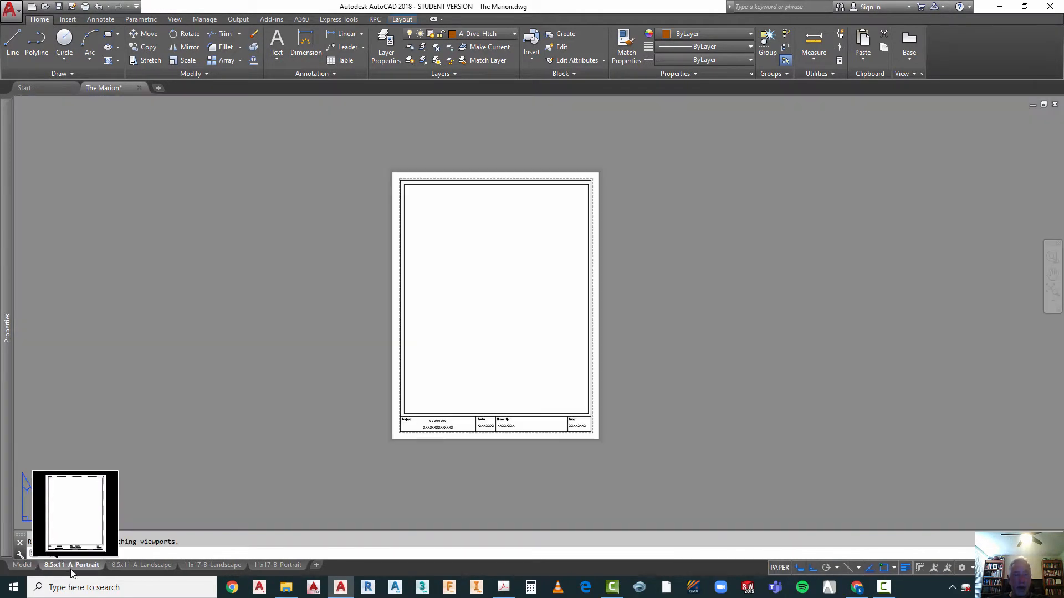
{"action": "left_click", "coordinate": [132, 564]}
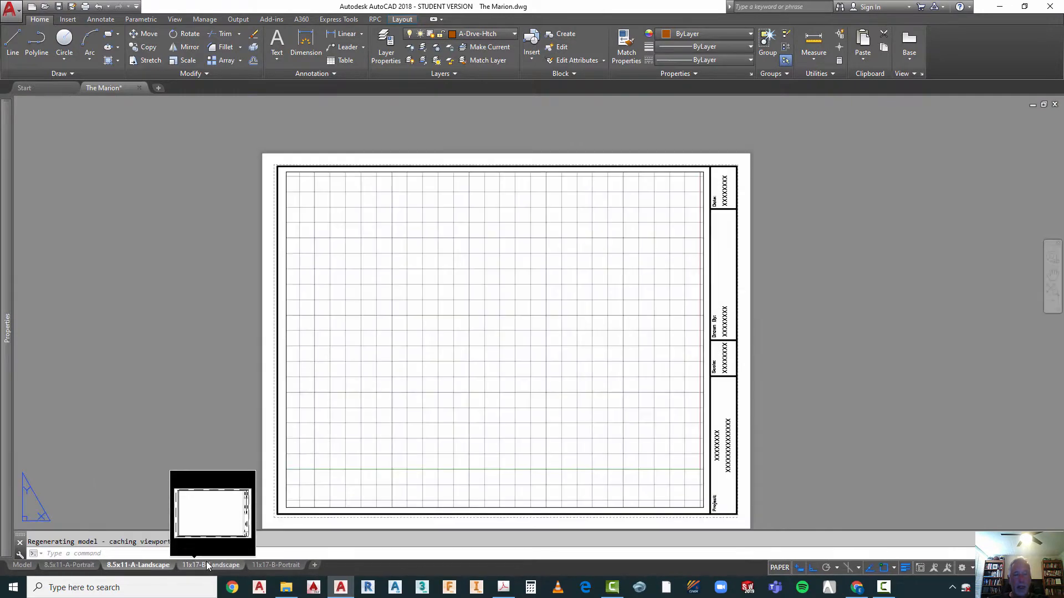
{"action": "left_click", "coordinate": [207, 565]}
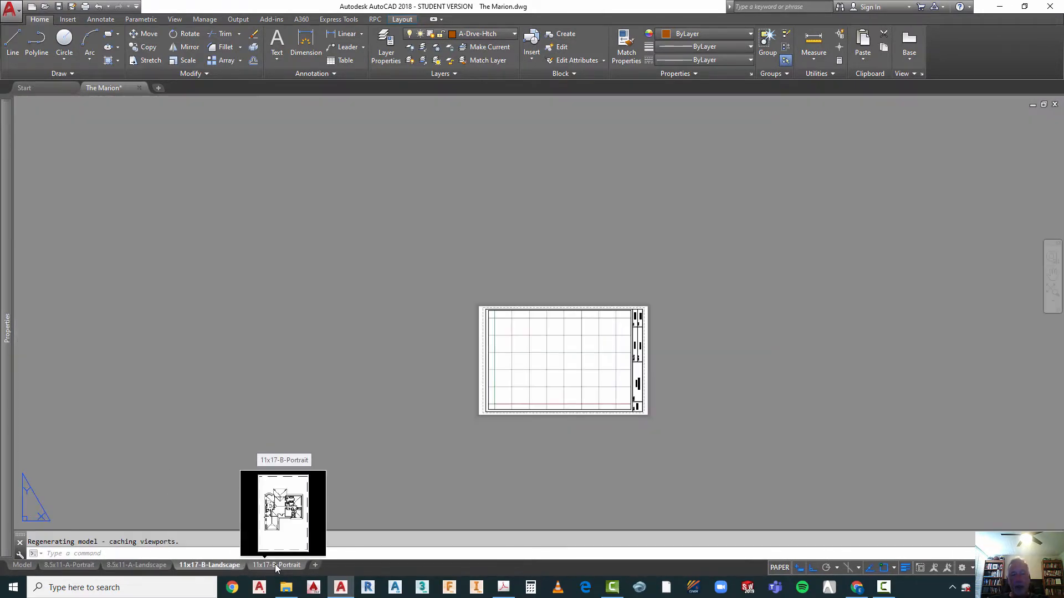
{"action": "left_click", "coordinate": [275, 564]}
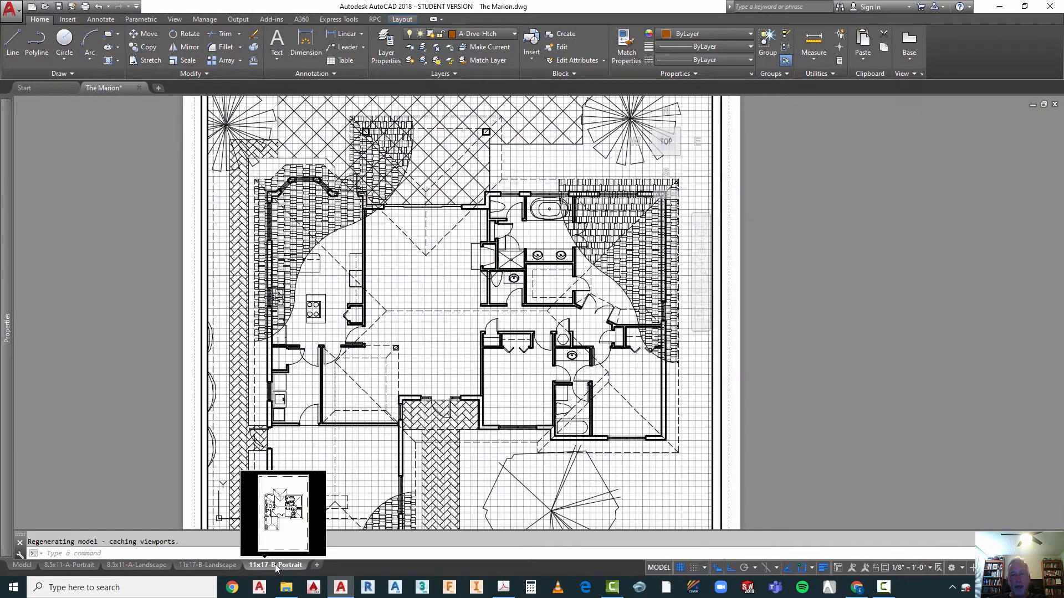
{"action": "left_click", "coordinate": [85, 564]}
{"action": "left_click", "coordinate": [135, 565]}
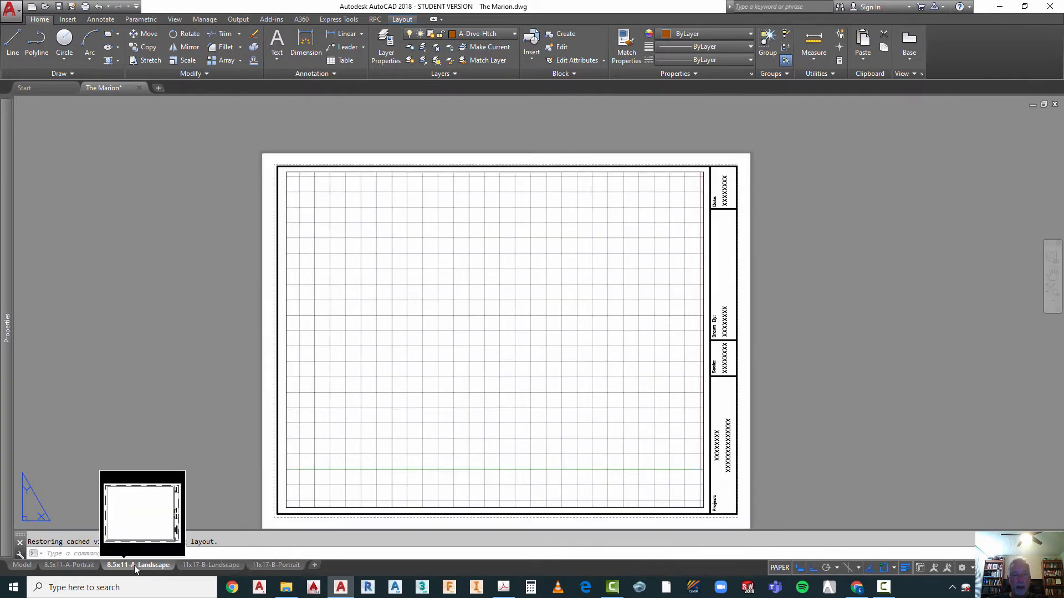
{"action": "left_click", "coordinate": [204, 564]}
{"action": "mouse_move", "coordinate": [268, 563]}
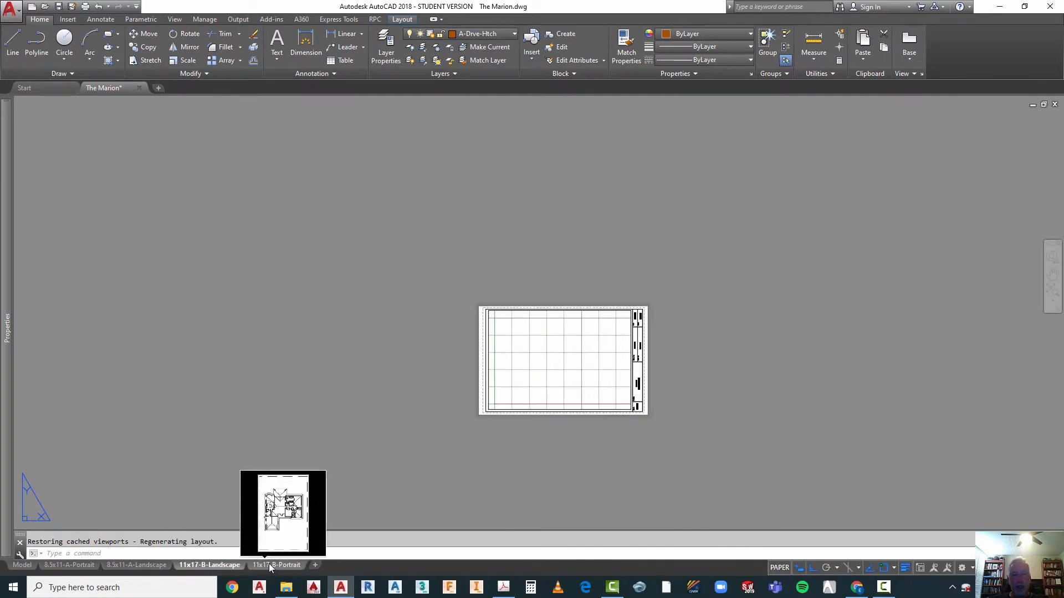
{"action": "mouse_move", "coordinate": [202, 565]}
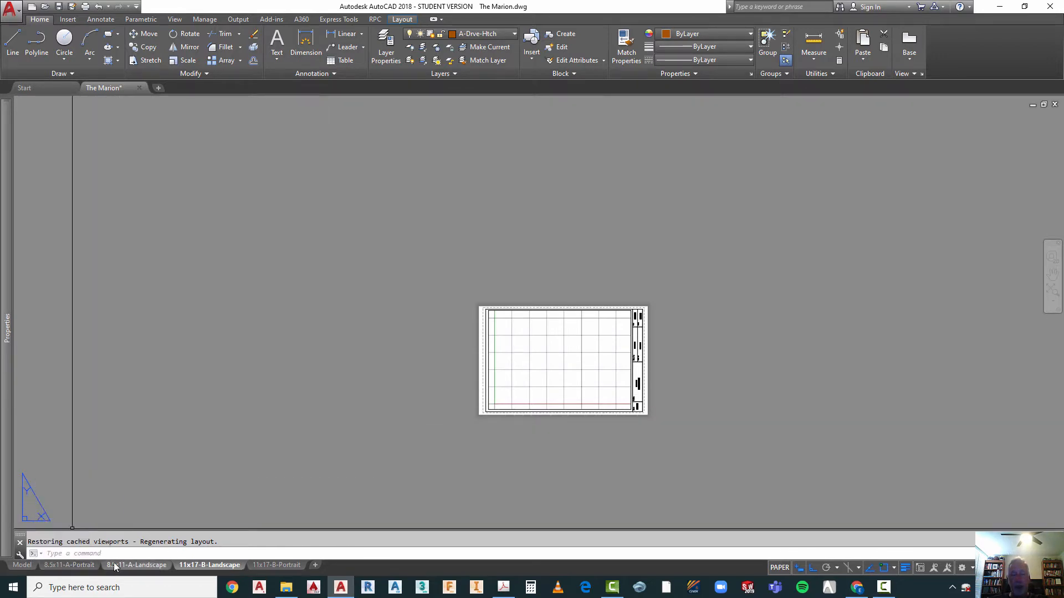
{"action": "mouse_move", "coordinate": [121, 566]}
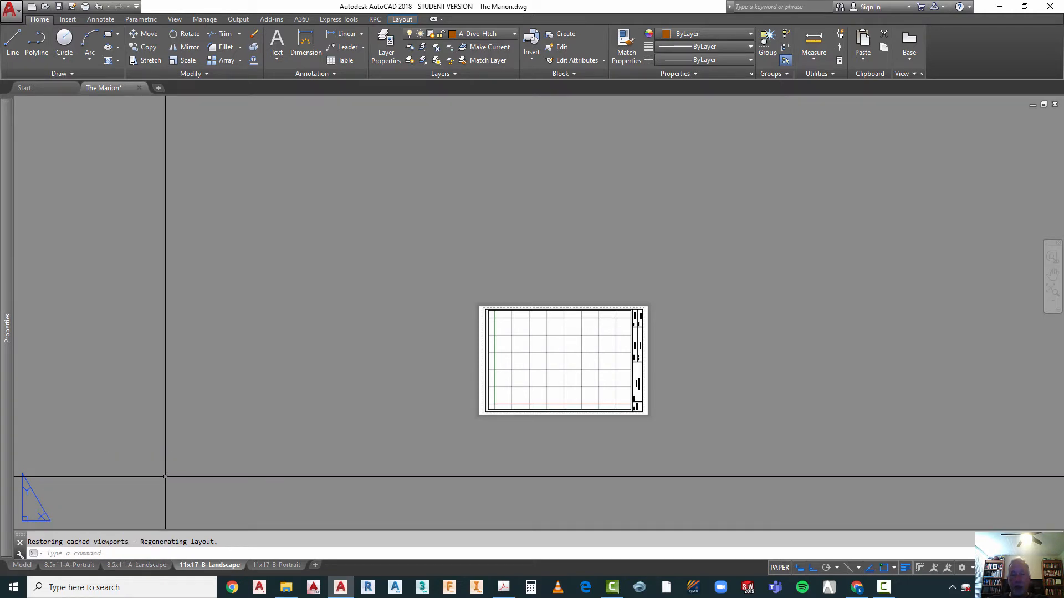
Step: Return to model space and delete the 11x17-B-Portrait, 11x17-B-Landscape and 8.5x11-A-Landscape layouts
{"action": "left_click", "coordinate": [25, 565]}
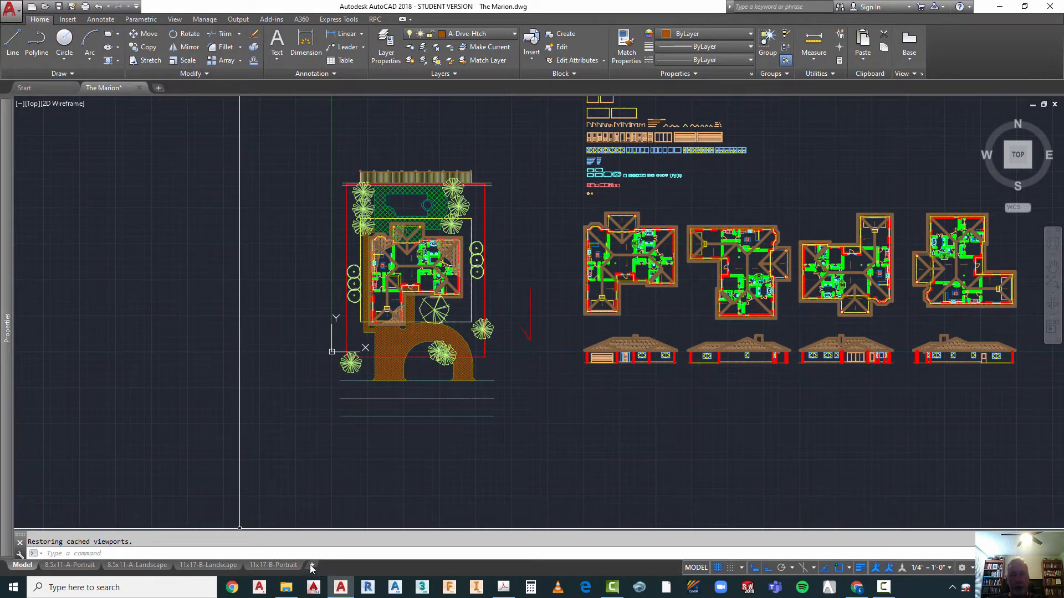
{"action": "right_click", "coordinate": [288, 571]}
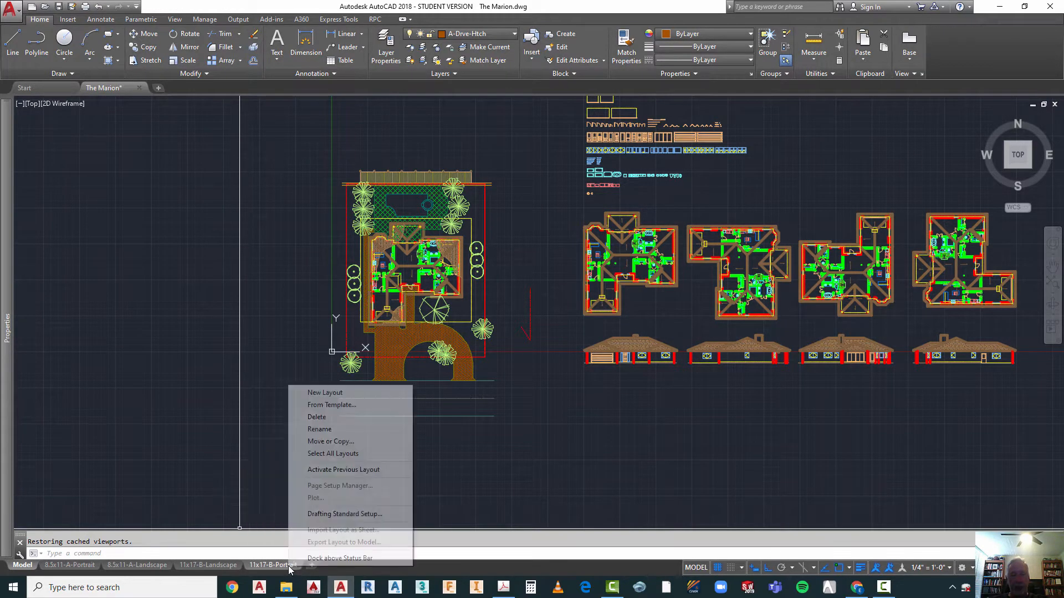
{"action": "left_click", "coordinate": [317, 416]}
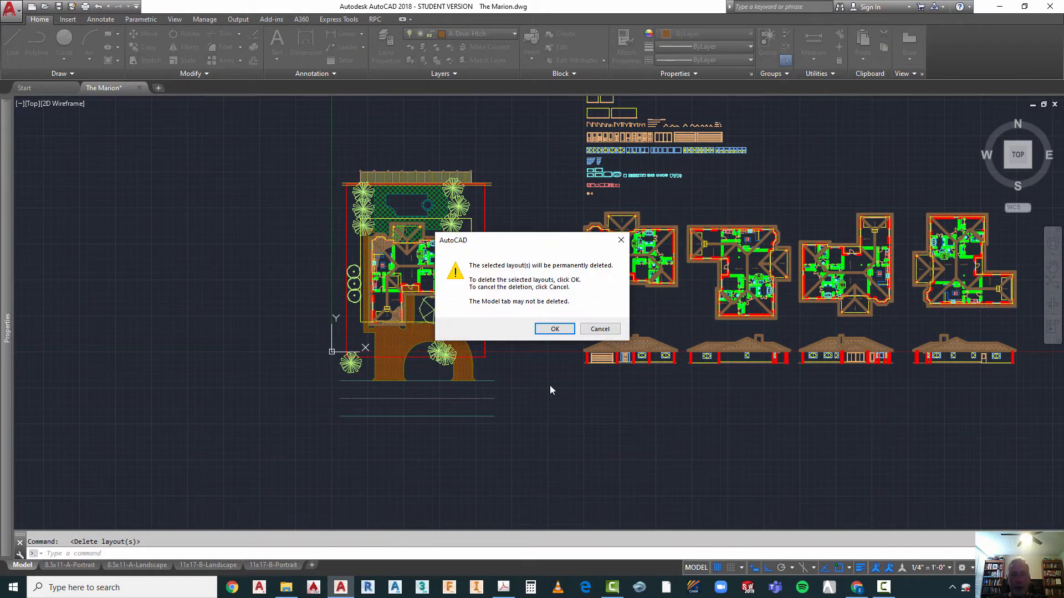
{"action": "left_click", "coordinate": [555, 329]}
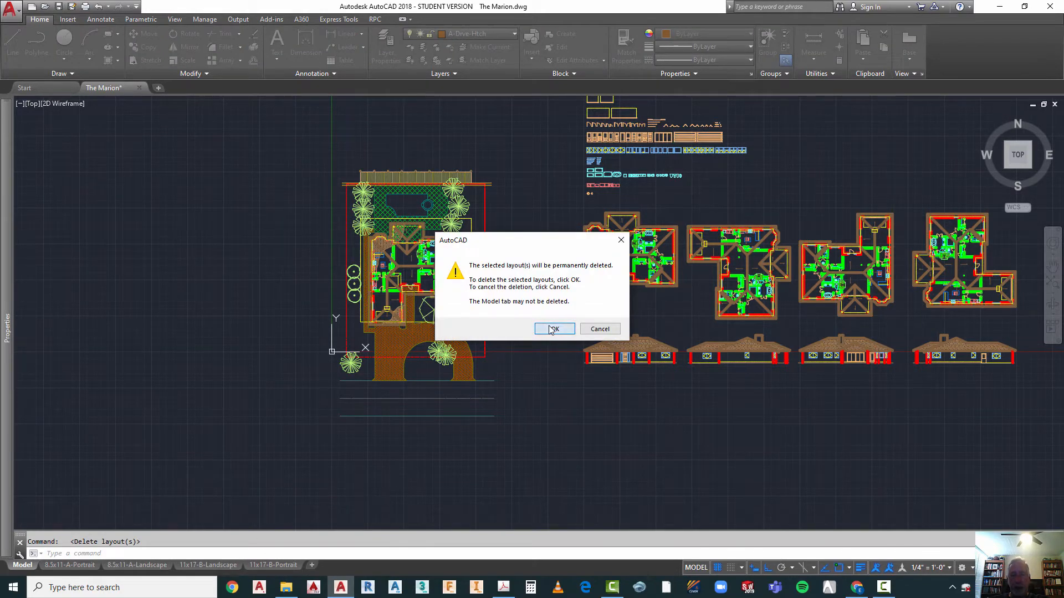
{"action": "right_click", "coordinate": [220, 571]}
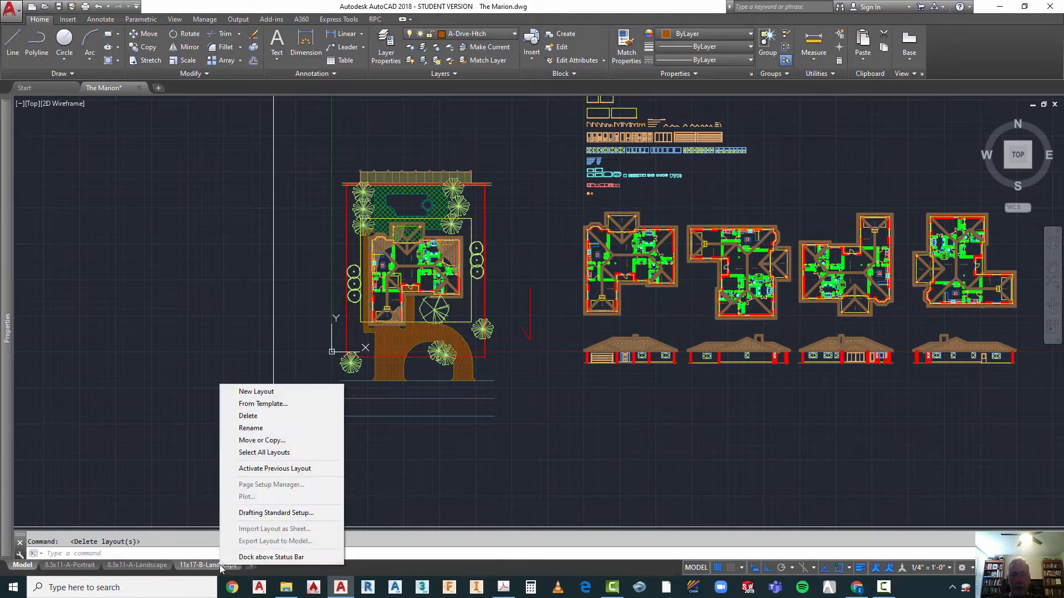
{"action": "left_click", "coordinate": [248, 417]}
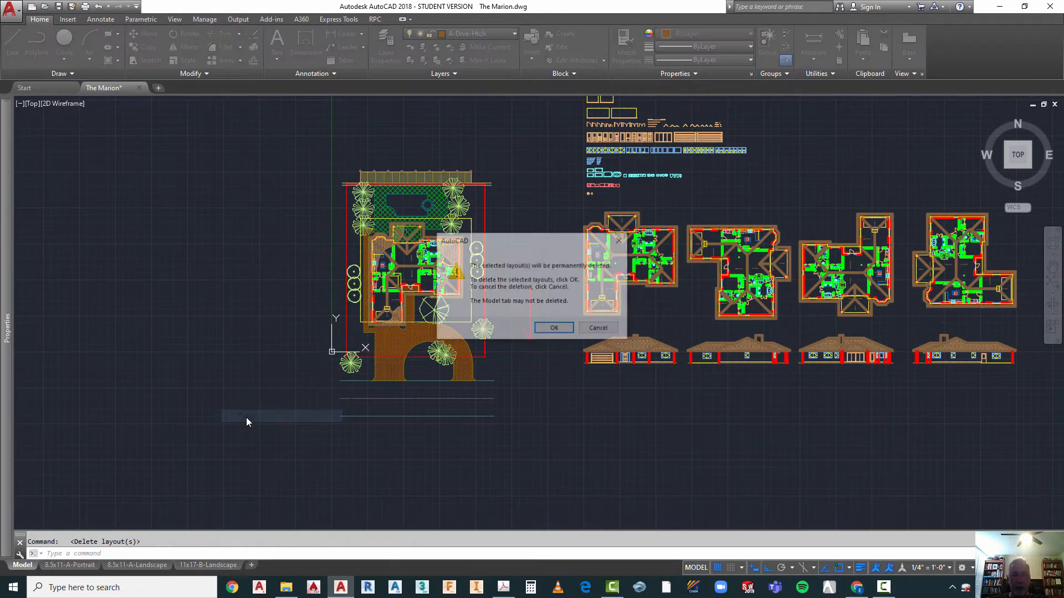
{"action": "left_click", "coordinate": [554, 329]}
{"action": "right_click", "coordinate": [161, 566]}
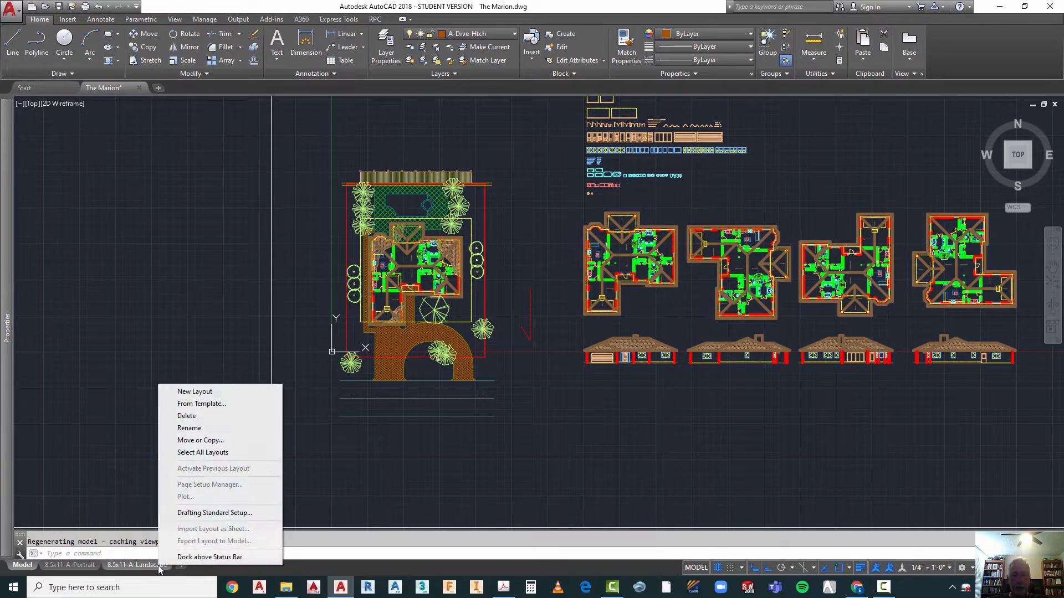
{"action": "left_click", "coordinate": [185, 416]}
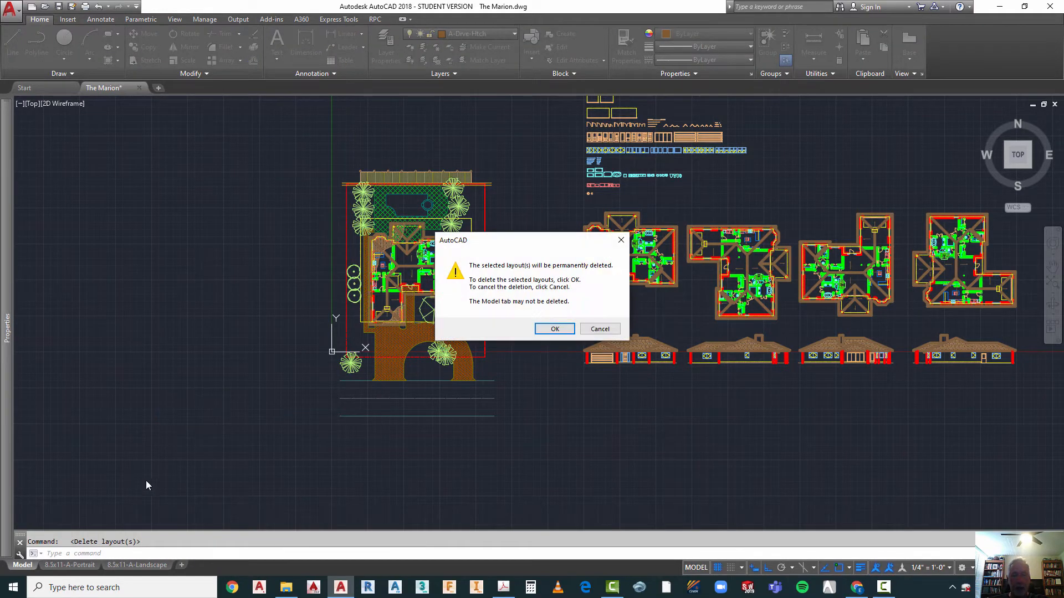
{"action": "left_click", "coordinate": [553, 328]}
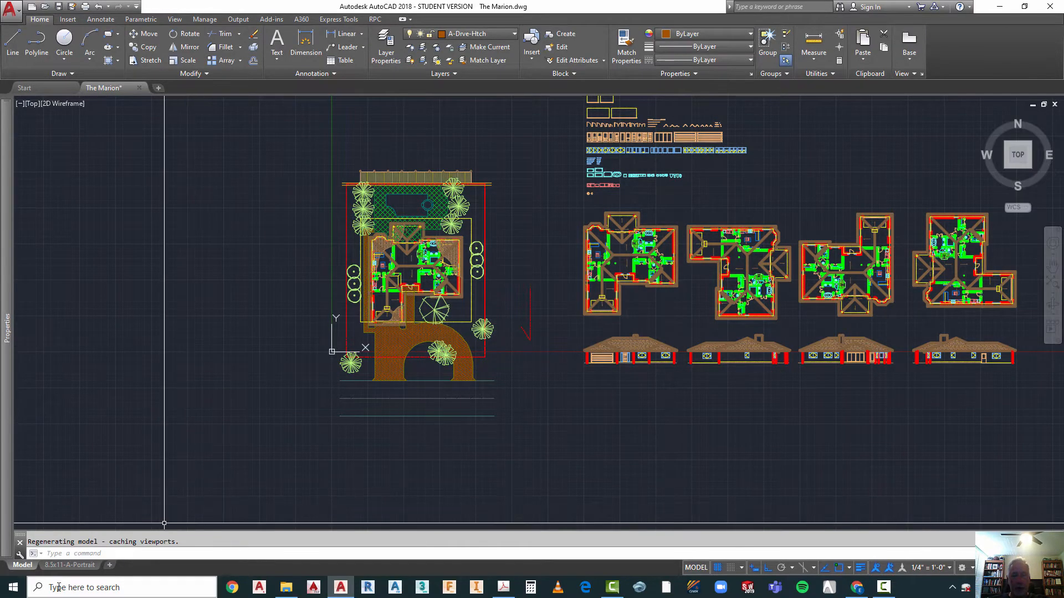
Step: Erase the entire border and title block from the 8.5x11-A-Portrait layout
{"action": "mouse_move", "coordinate": [73, 569]}
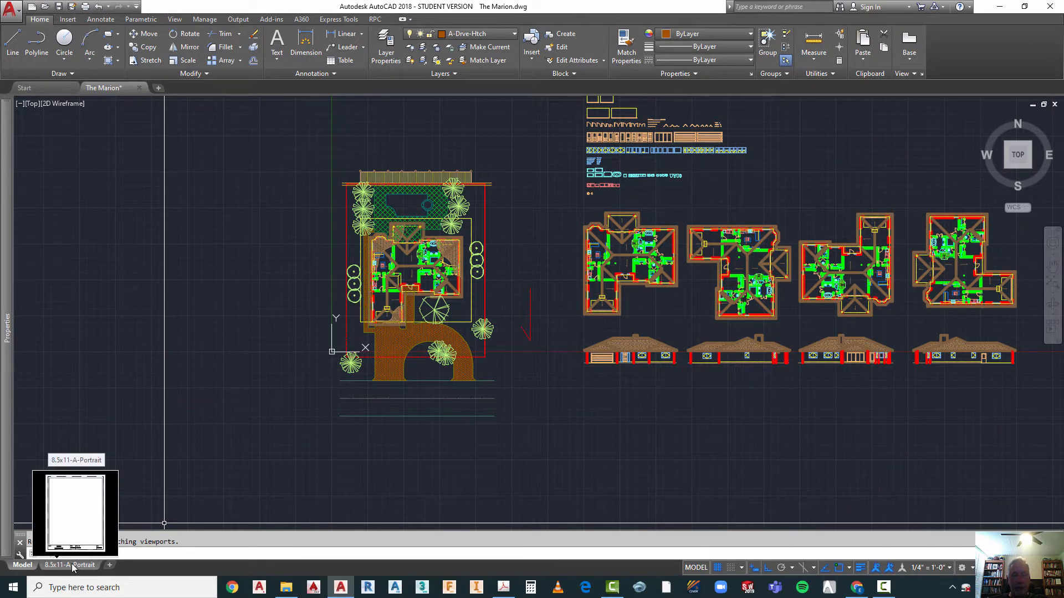
{"action": "left_click", "coordinate": [71, 565]}
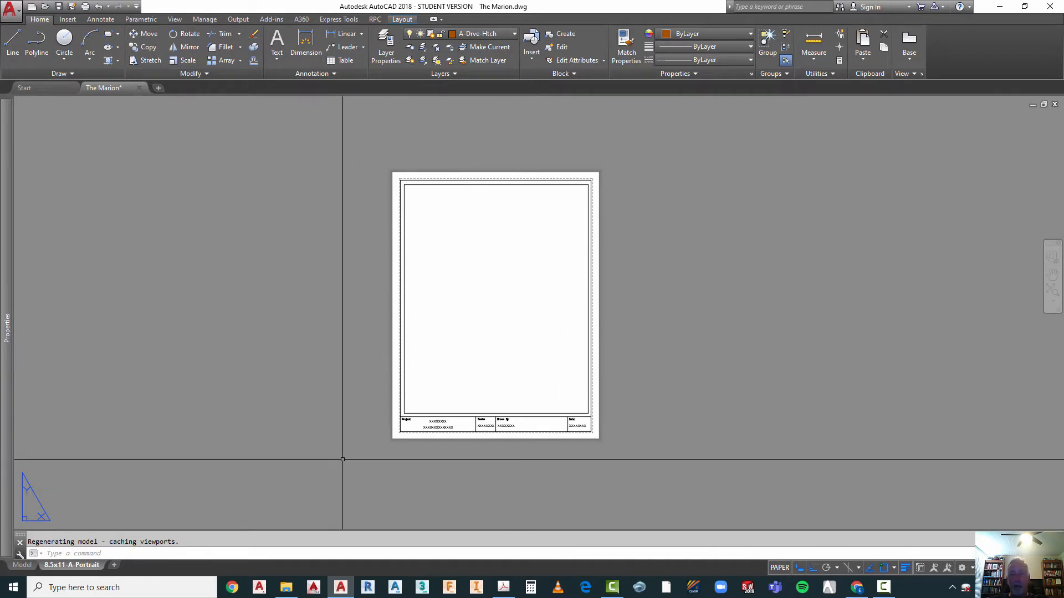
{"action": "left_click", "coordinate": [352, 135]}
{"action": "left_click", "coordinate": [656, 475]}
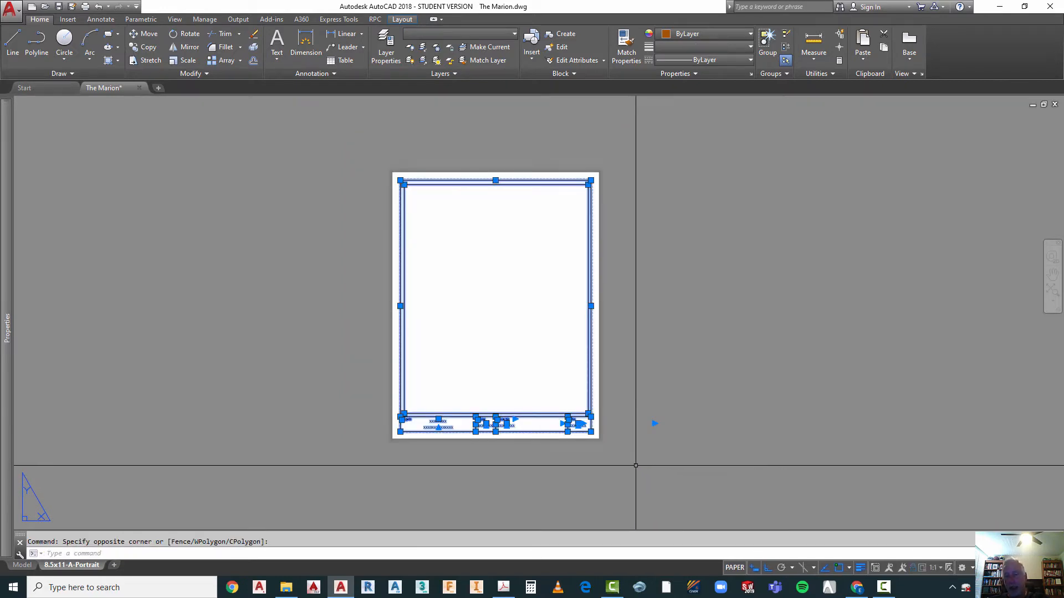
{"action": "key", "text": "Delete"}
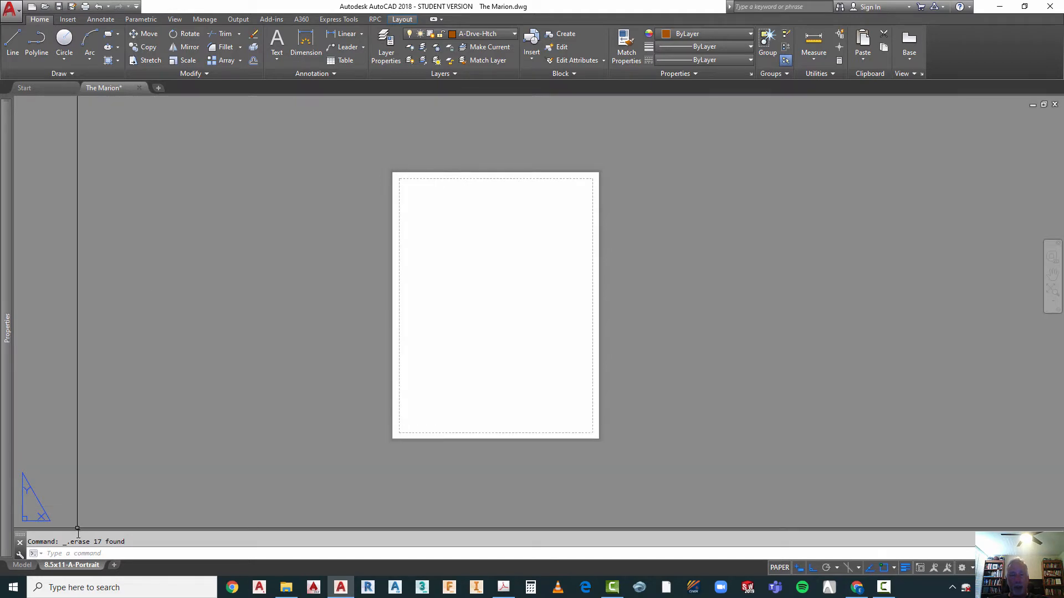
Step: Rename the 8.5x11-A-Portrait layout as A-1 Site Plan
{"action": "mouse_move", "coordinate": [81, 567]}
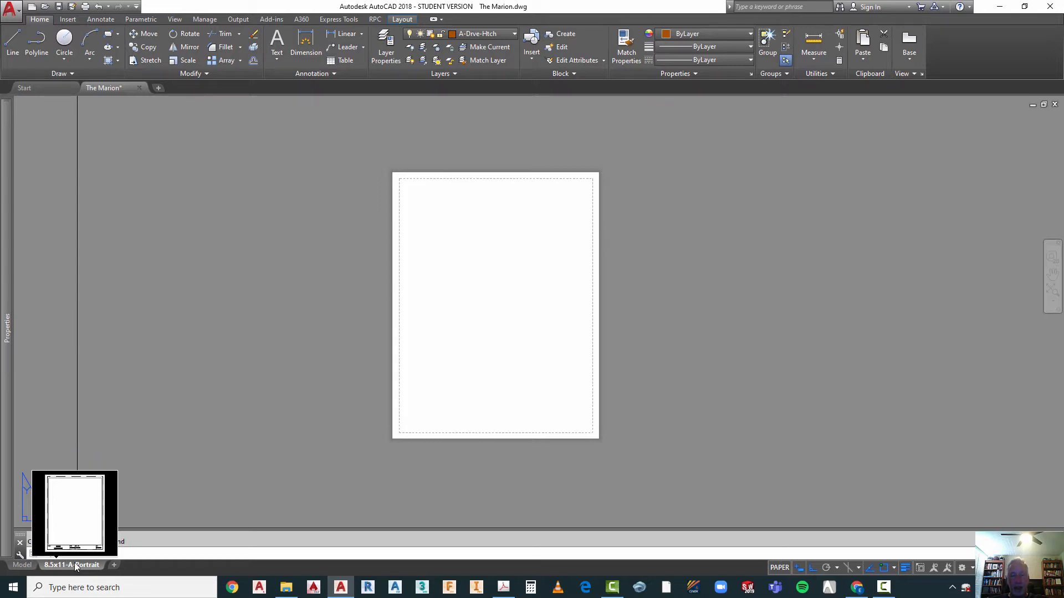
{"action": "right_click", "coordinate": [76, 564]}
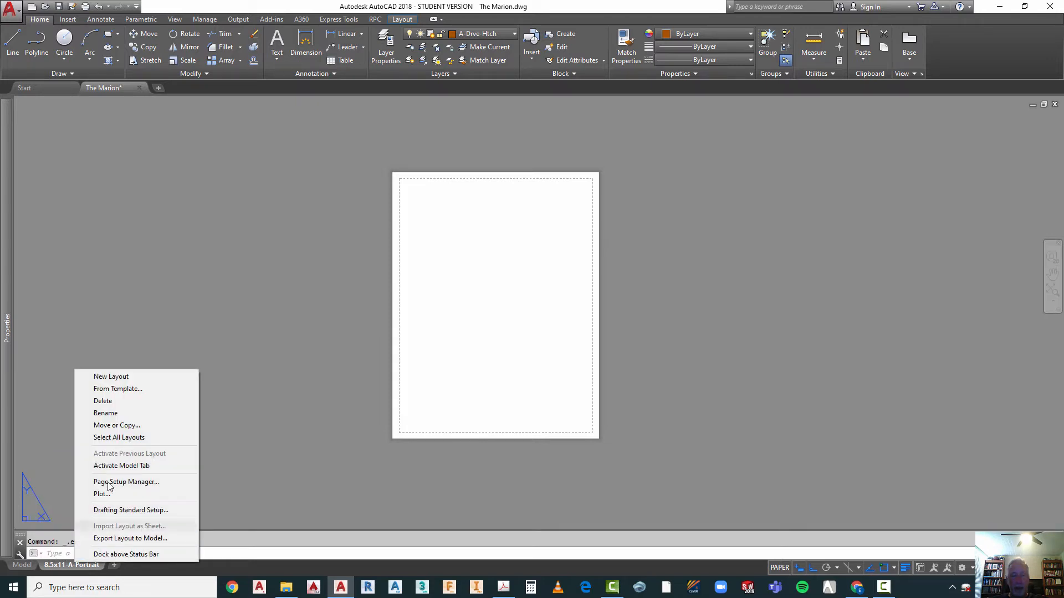
{"action": "left_click", "coordinate": [106, 413]}
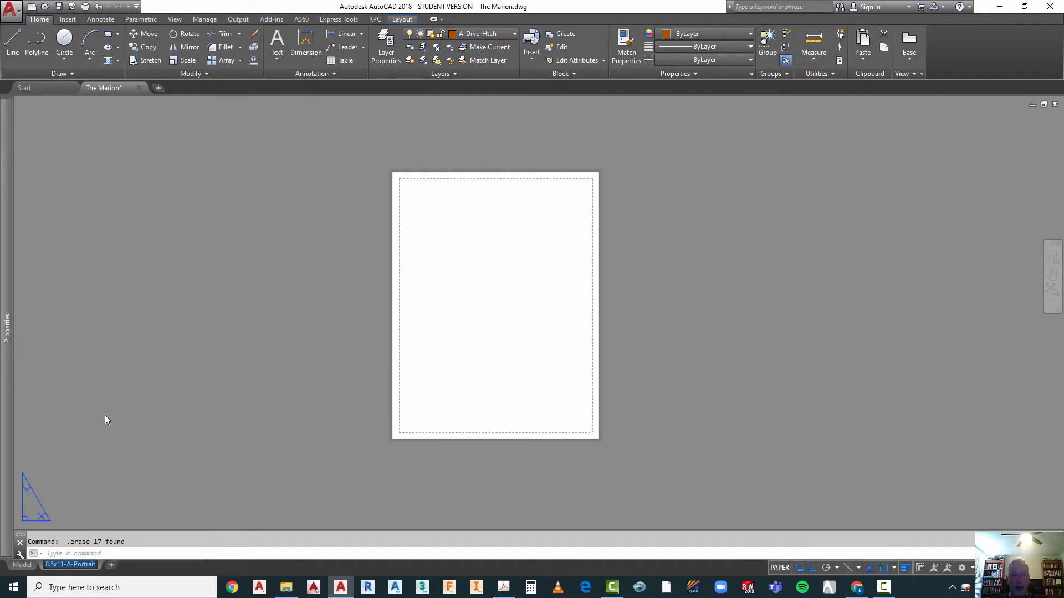
{"action": "type", "text": "A"}
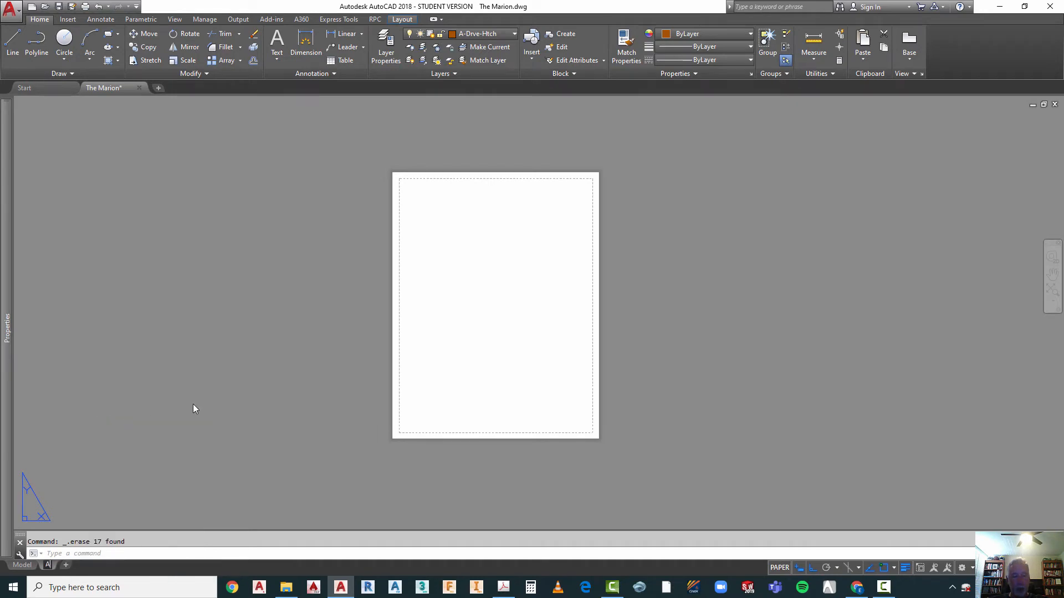
{"action": "type", "text": "-1 Si"}
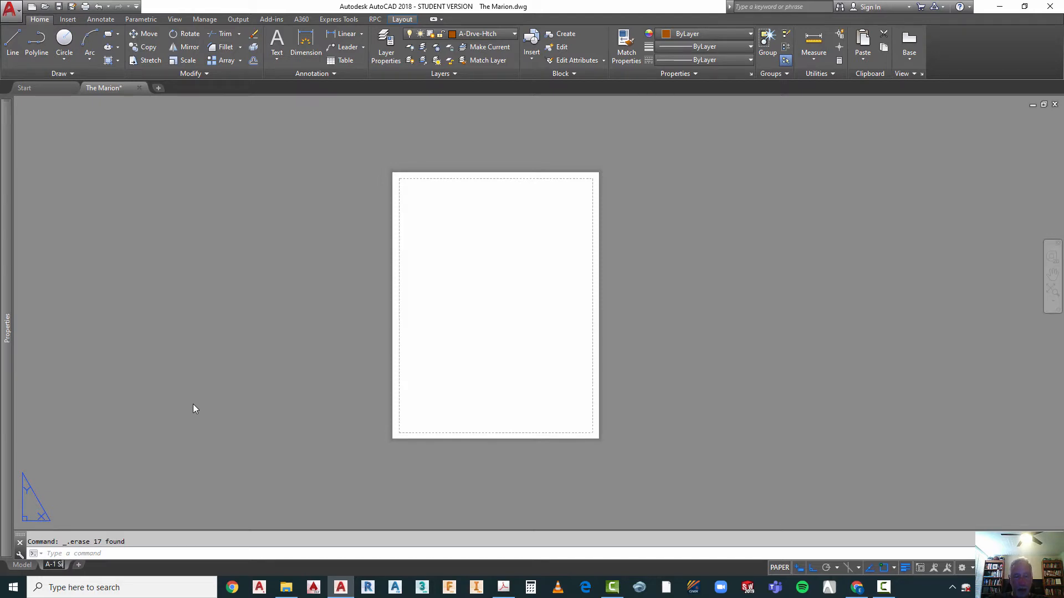
{"action": "type", "text": "te Plan"}
{"action": "key", "text": "Return"}
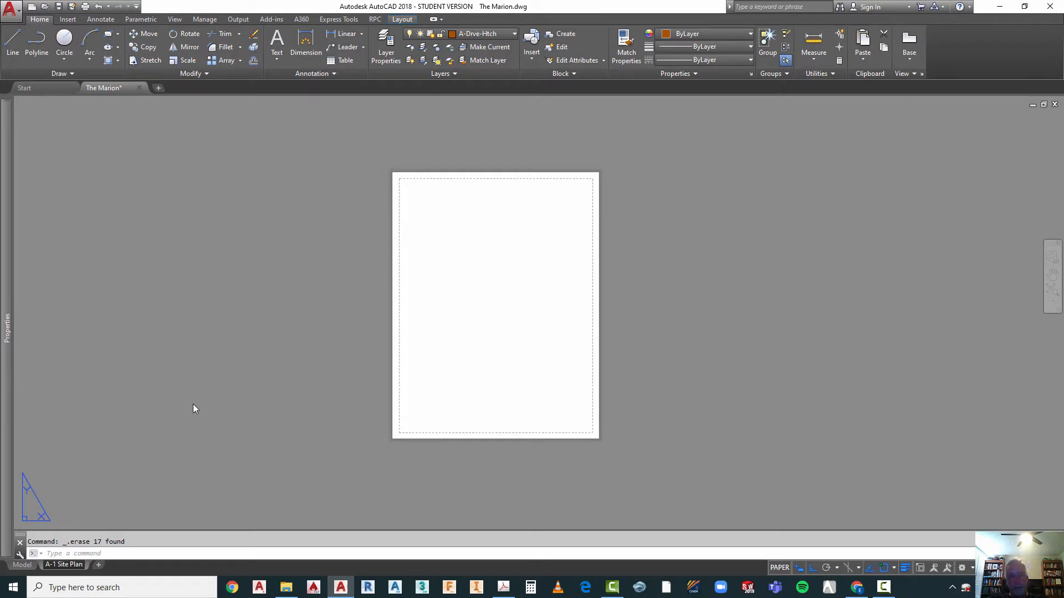
{"action": "left_click", "coordinate": [112, 500]}
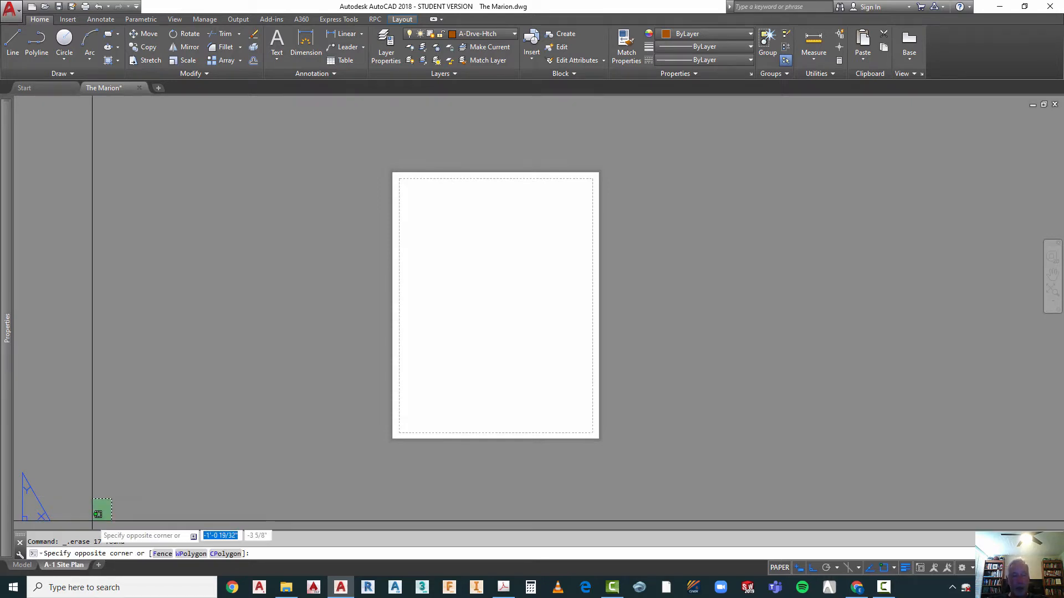
Step: Modify the A-1 Site Plan layout's page setup to use landscape drawing orientation
{"action": "right_click", "coordinate": [63, 565]}
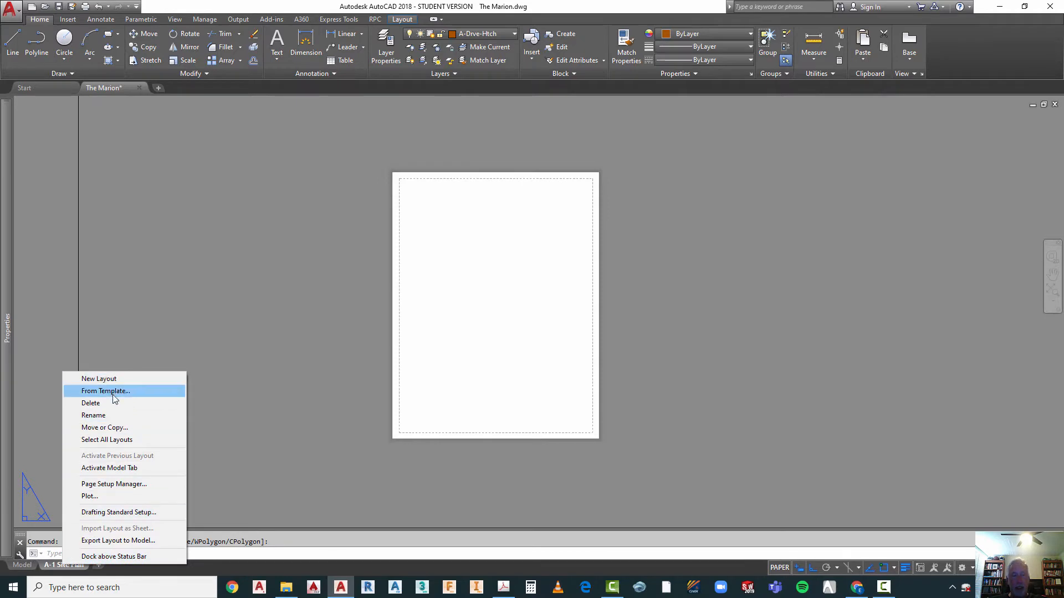
{"action": "left_click", "coordinate": [104, 486]}
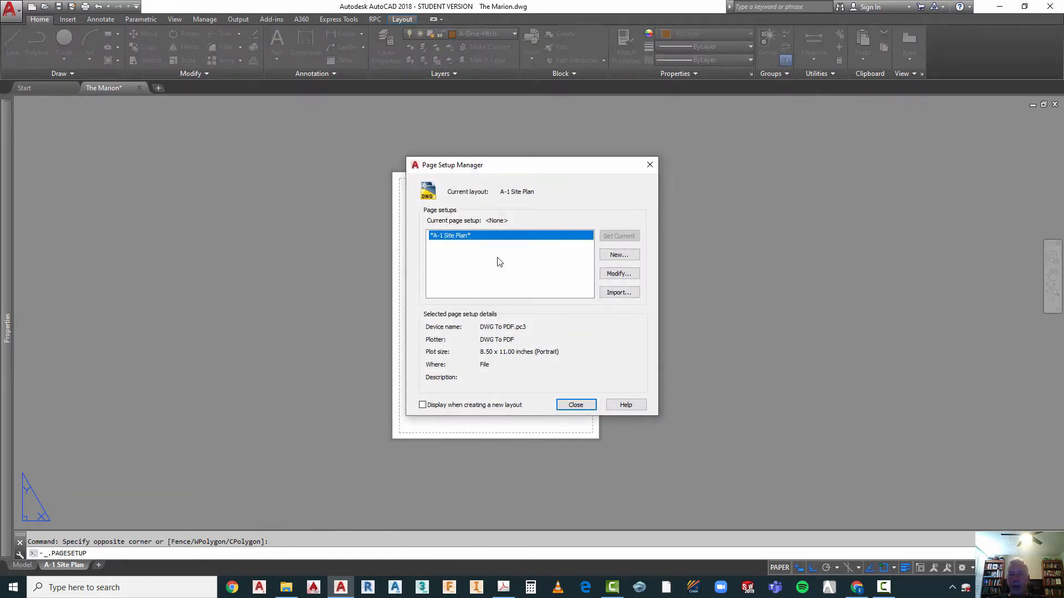
{"action": "left_click", "coordinate": [614, 275]}
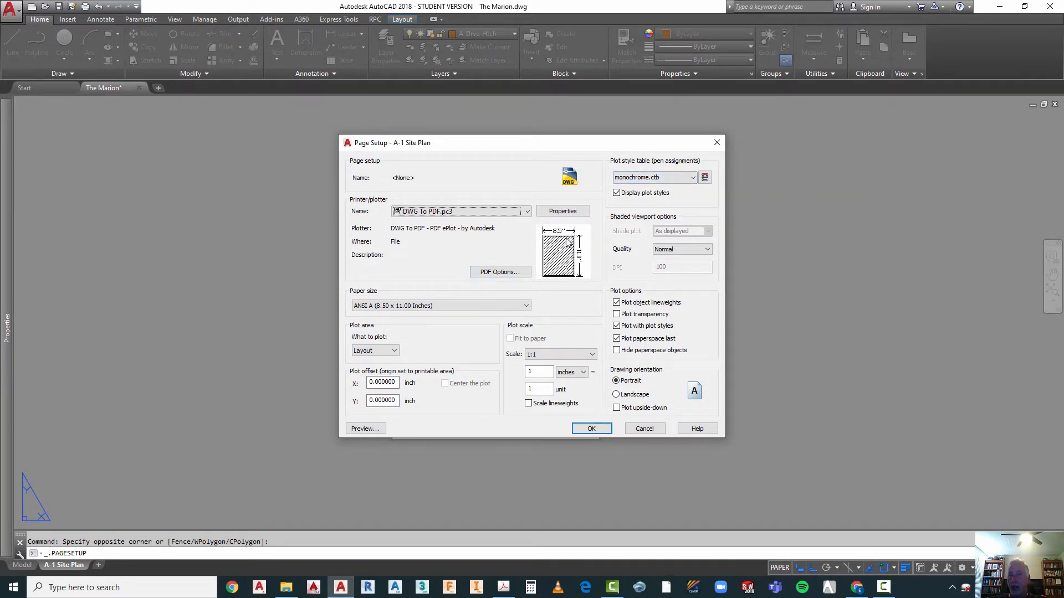
{"action": "left_click", "coordinate": [616, 394]}
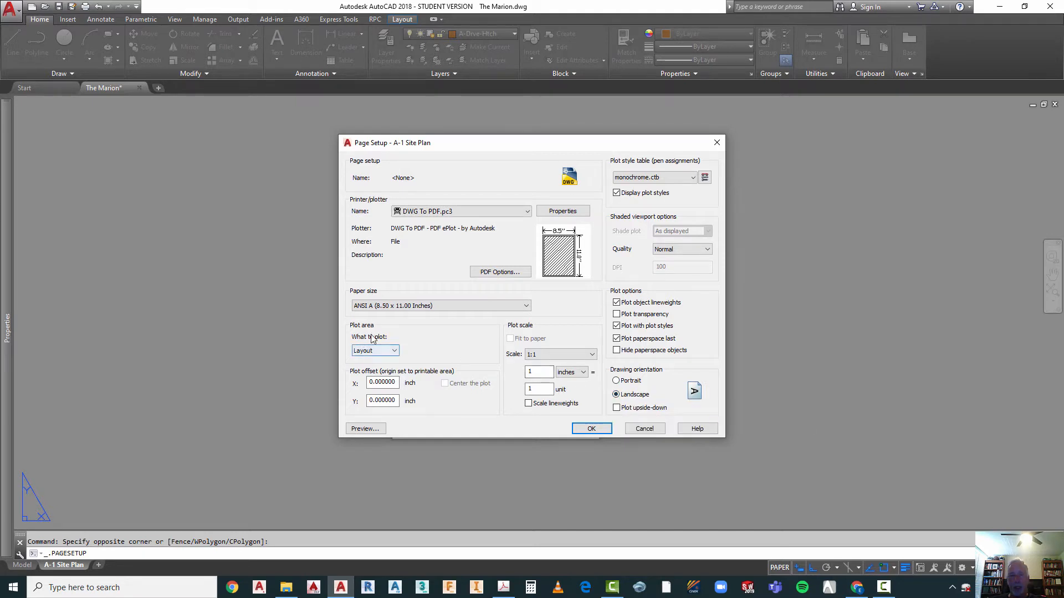
Step: Set the A-1 Site Plan paper size to ARCH D (24.00 x 36.00 Inches) and dismiss the desktop notifications
{"action": "left_click", "coordinate": [401, 309]}
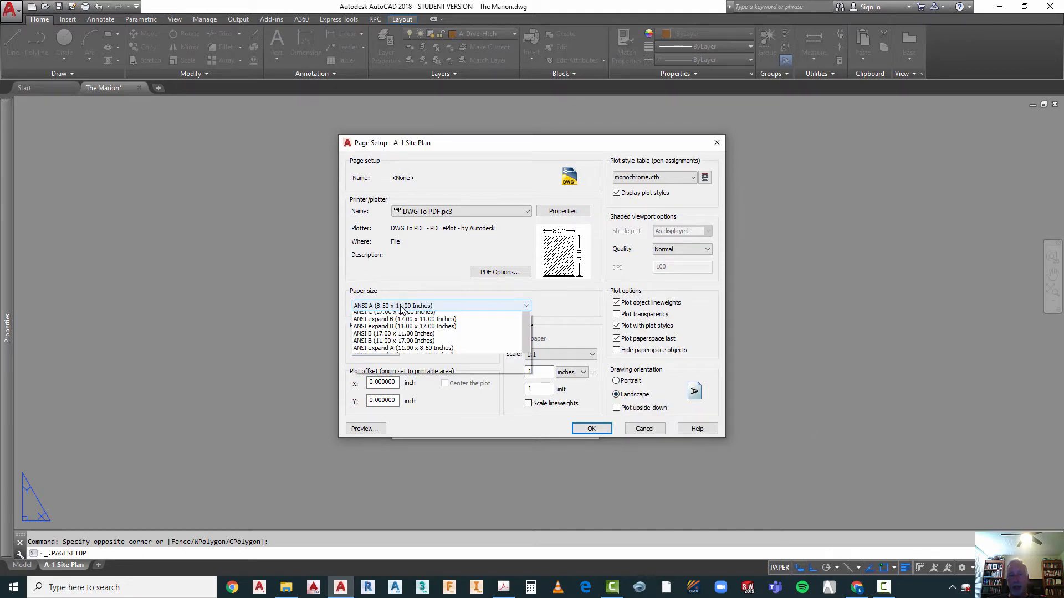
{"action": "left_click", "coordinate": [398, 308]}
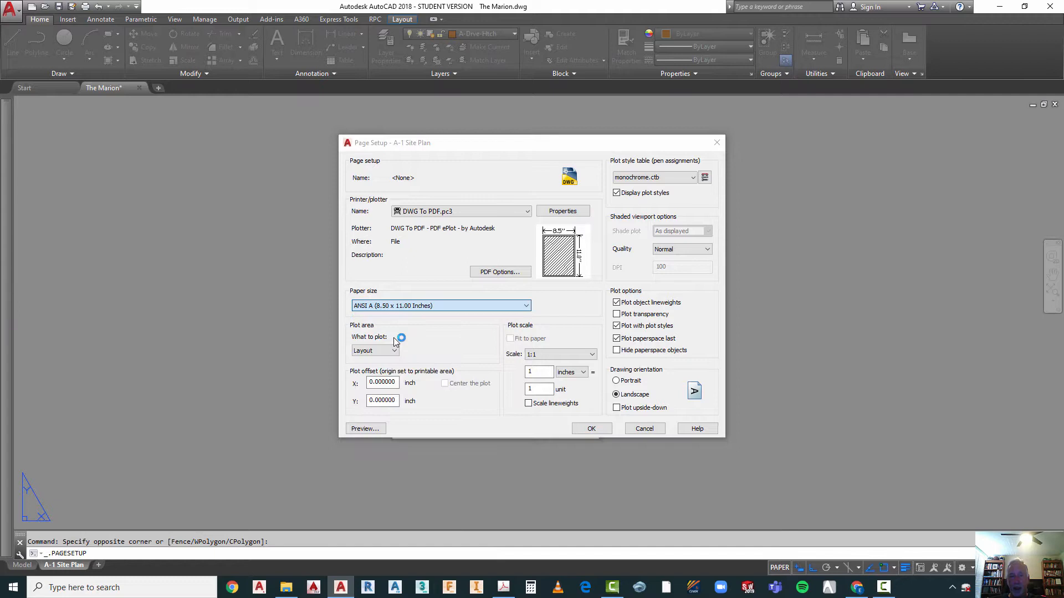
{"action": "left_click", "coordinate": [398, 308]}
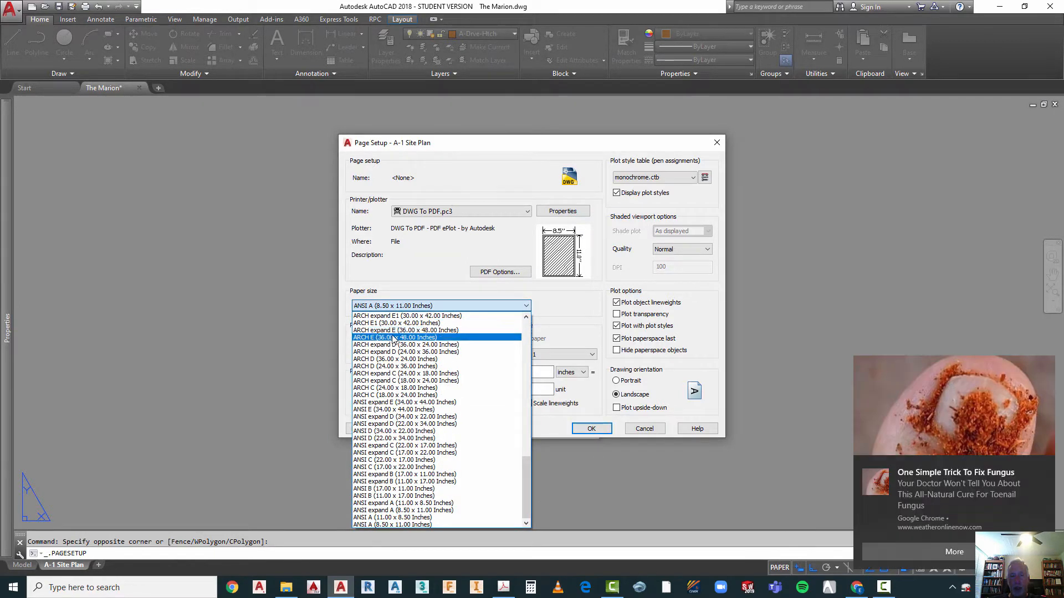
{"action": "left_click", "coordinate": [383, 366]}
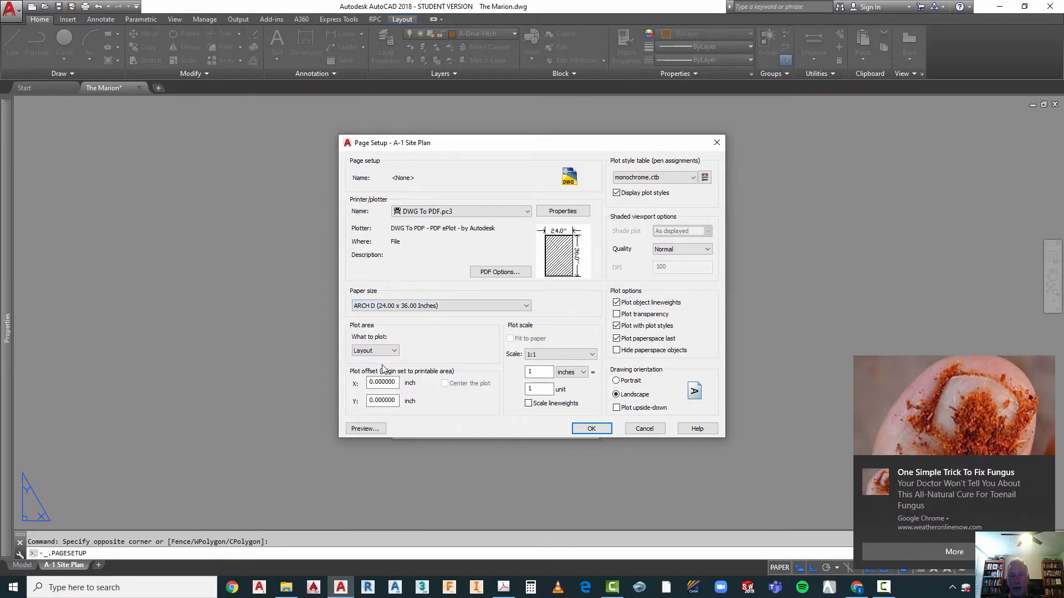
{"action": "left_click", "coordinate": [1044, 466]}
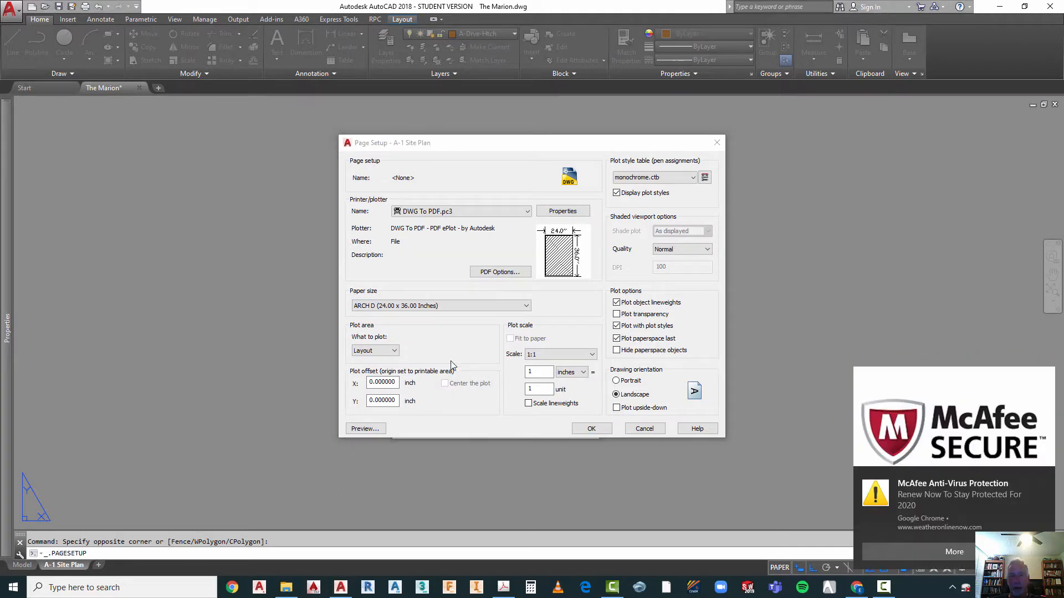
{"action": "left_click", "coordinate": [1043, 478]}
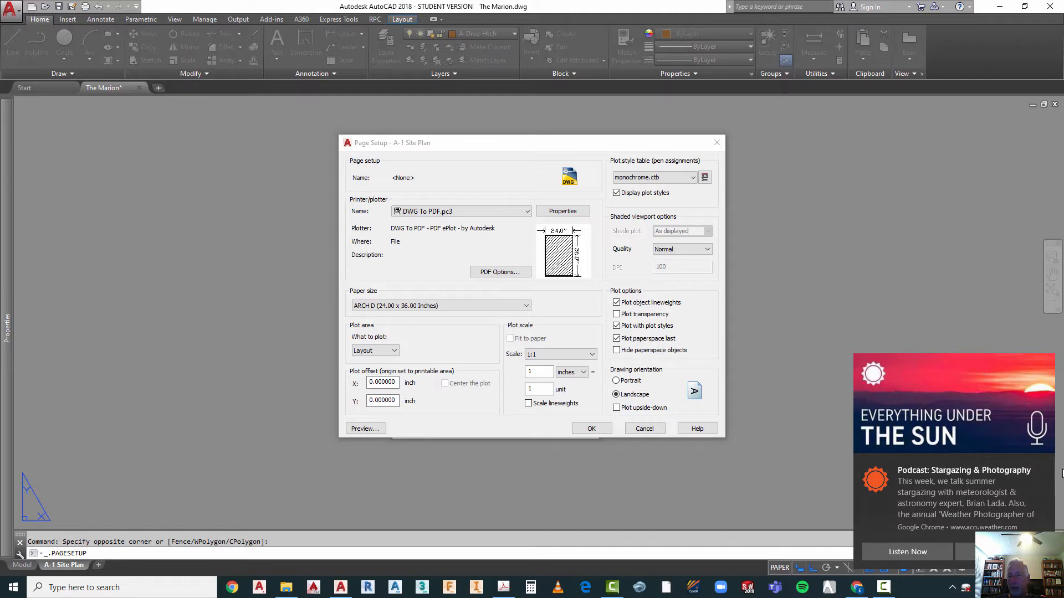
{"action": "left_click", "coordinate": [1045, 470]}
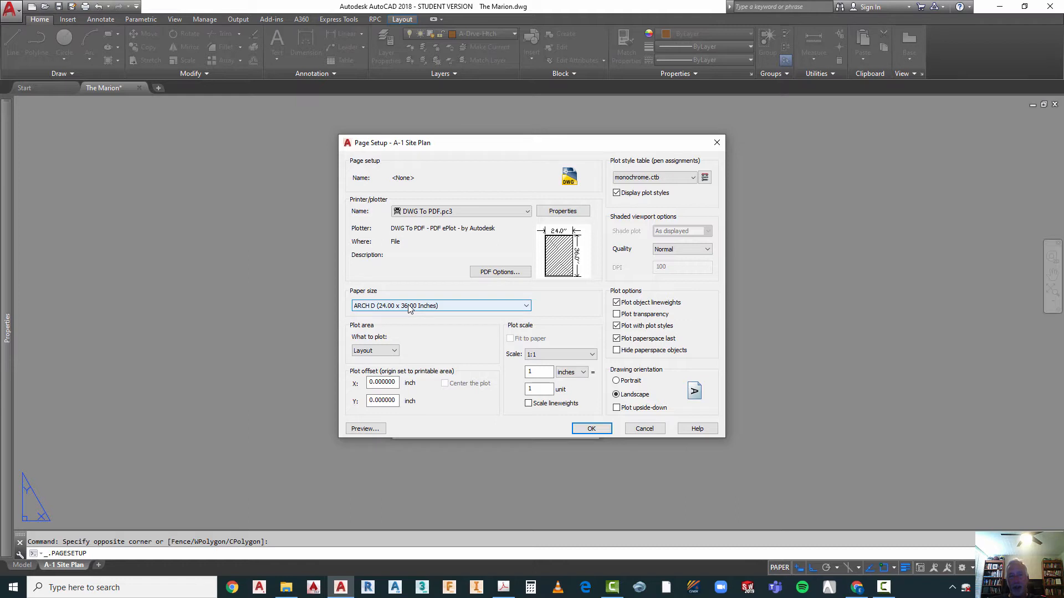
Step: Preview the sheet in landscape orientation and apply the page setup to the A-1 Site Plan layout
{"action": "left_click", "coordinate": [616, 394]}
{"action": "left_click", "coordinate": [360, 429]}
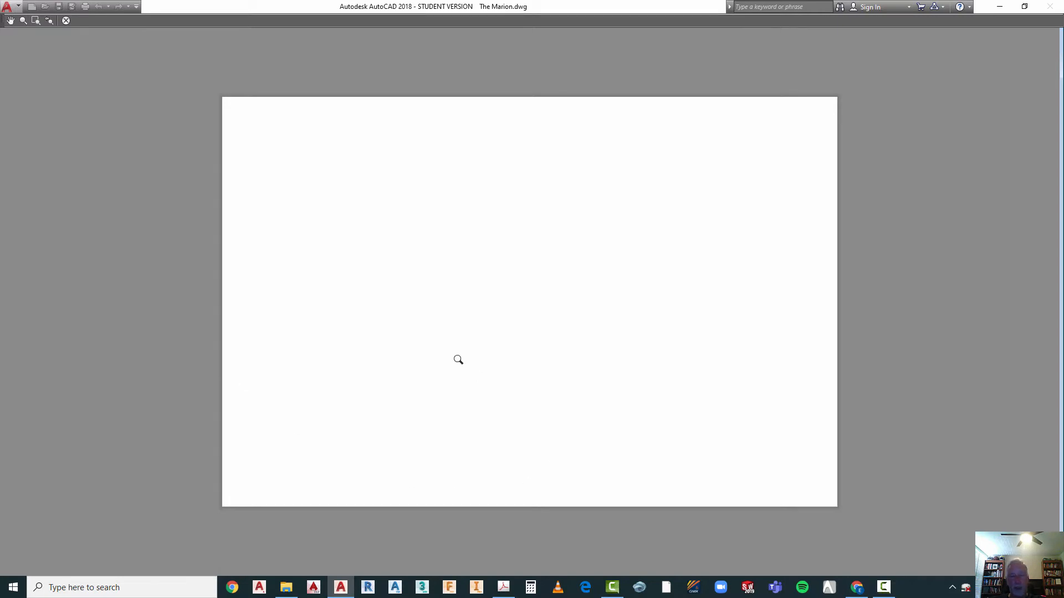
{"action": "key", "text": "Escape"}
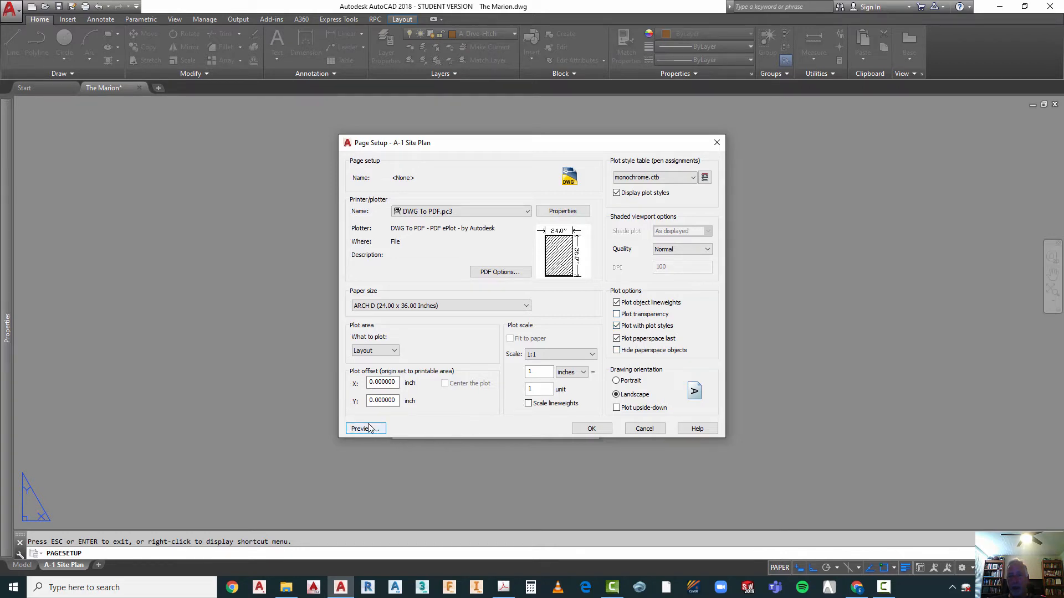
{"action": "left_click", "coordinate": [591, 430]}
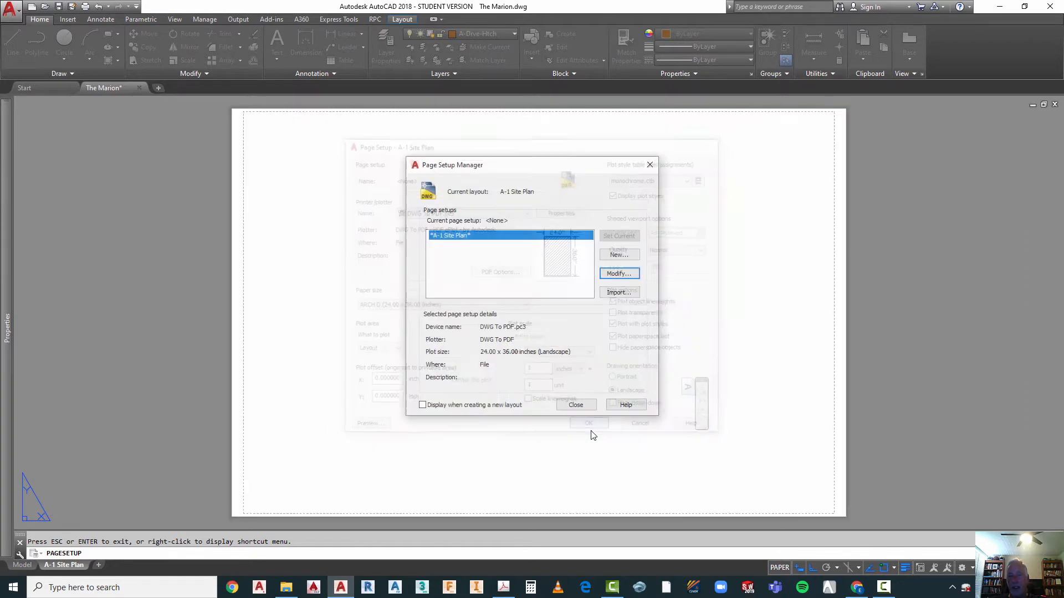
{"action": "left_click", "coordinate": [576, 405]}
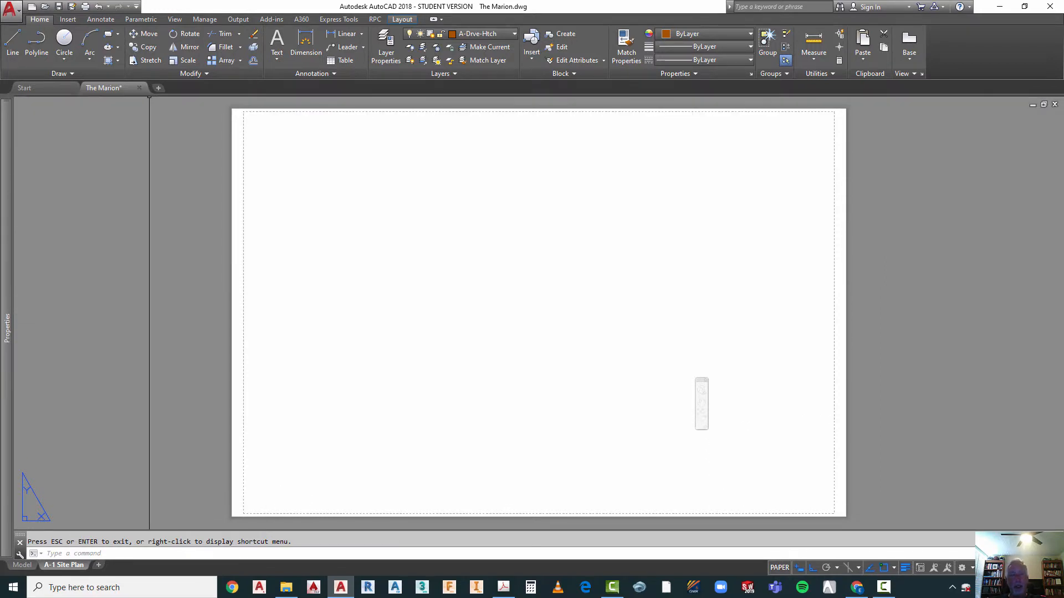
Step: Open MARION Title Block.dwg from the Marion folder, ignoring the unresolved reference files
{"action": "left_click", "coordinate": [10, 7]}
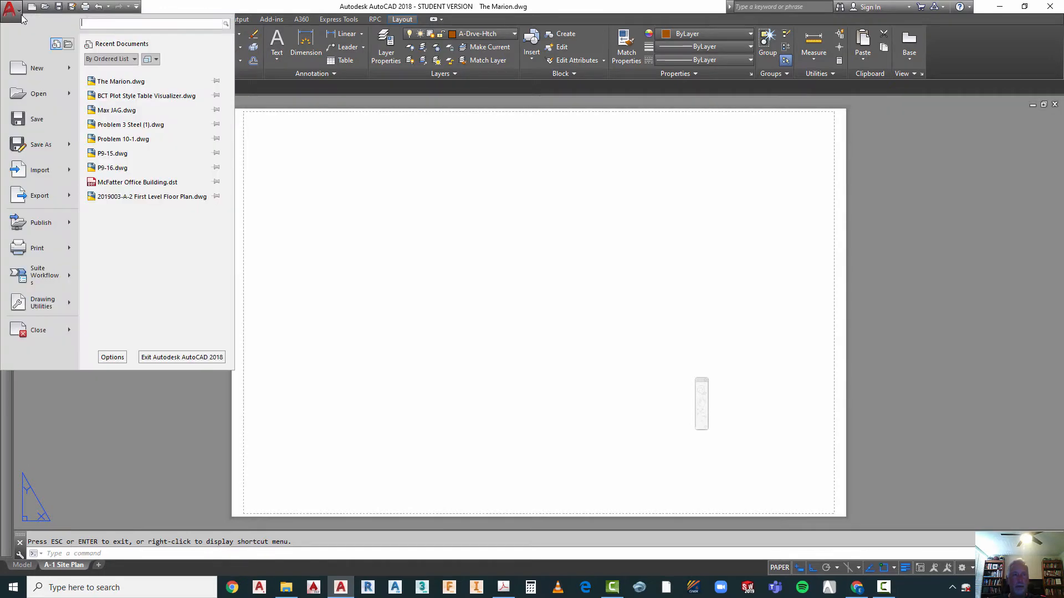
{"action": "left_click", "coordinate": [50, 95]}
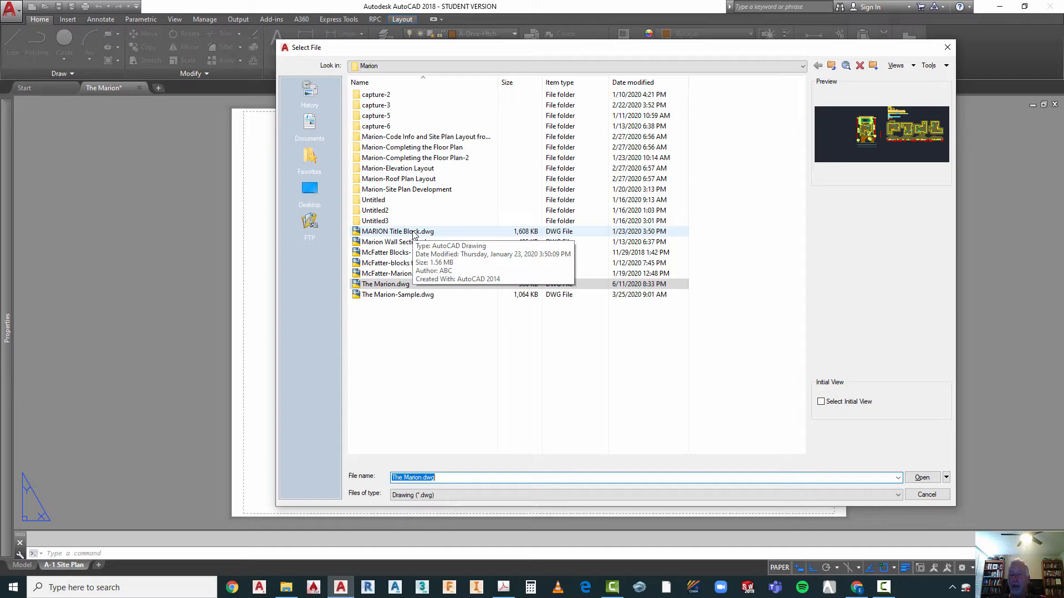
{"action": "double_click", "coordinate": [409, 231]}
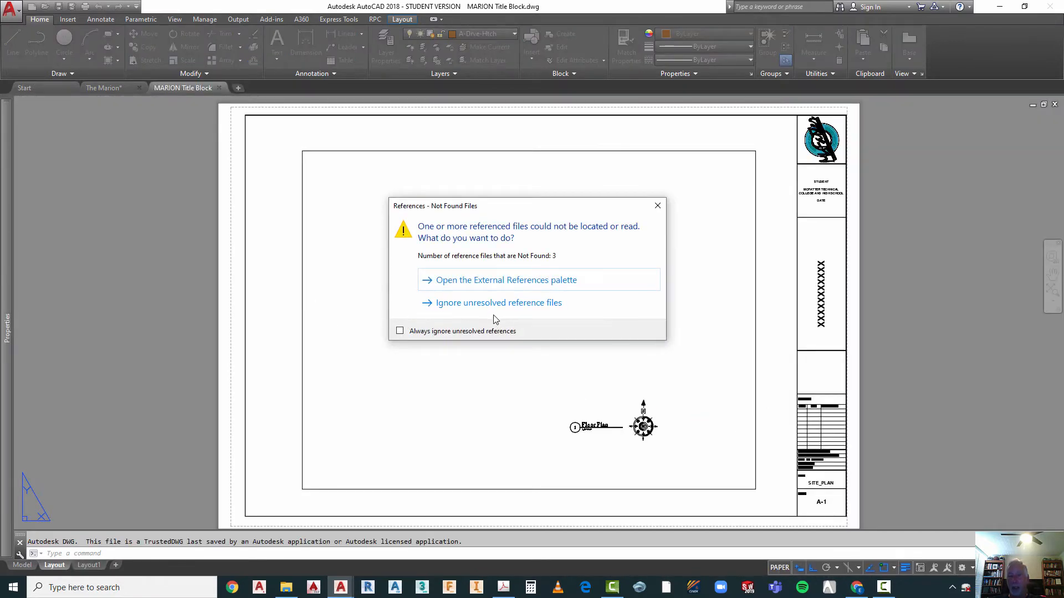
{"action": "left_click", "coordinate": [466, 303]}
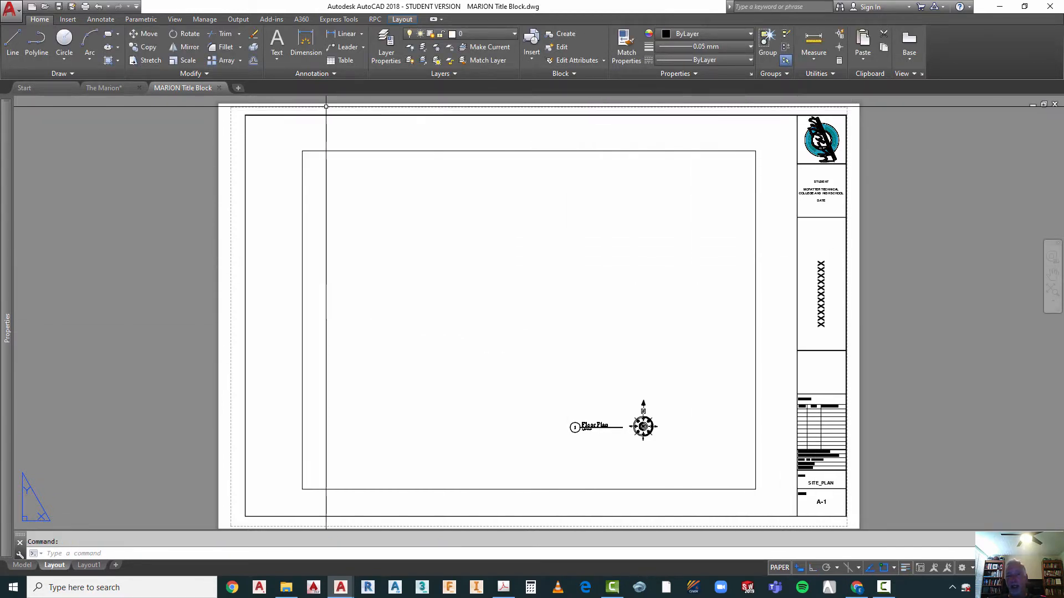
Step: Examine the outer border's layer and the title block's student, revisions, project information, title and sheet fields
{"action": "left_click", "coordinate": [245, 483]}
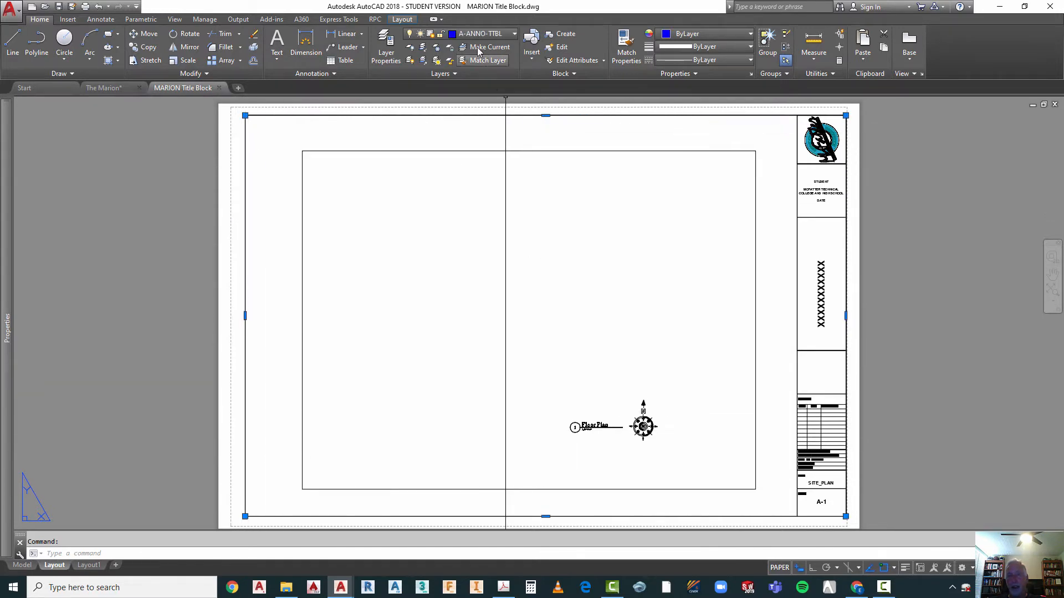
{"action": "key", "text": "Escape"}
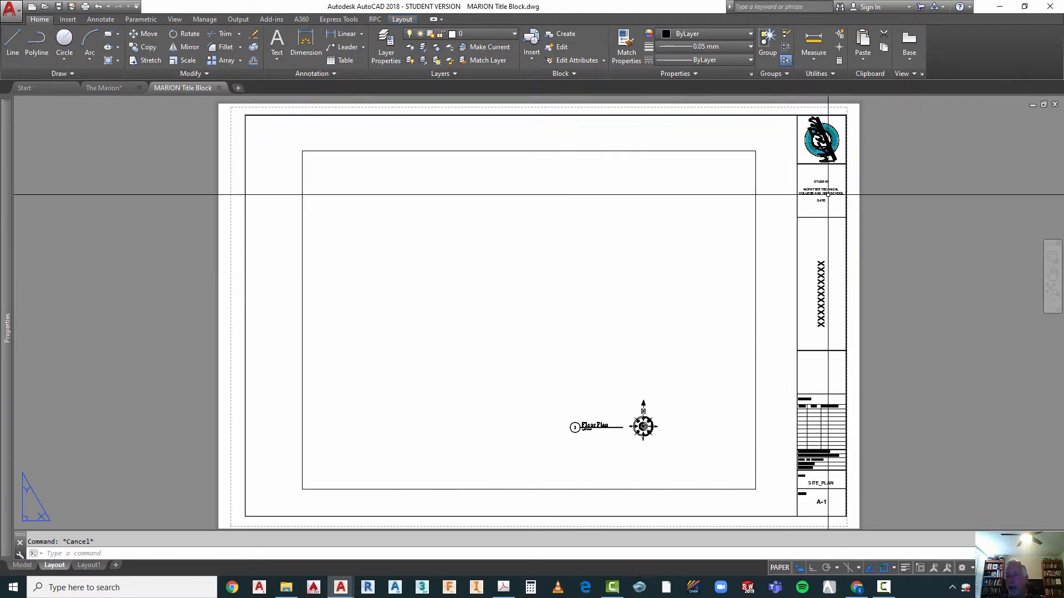
{"action": "scroll", "coordinate": [828, 195], "scroll_direction": "up", "scroll_amount": 4}
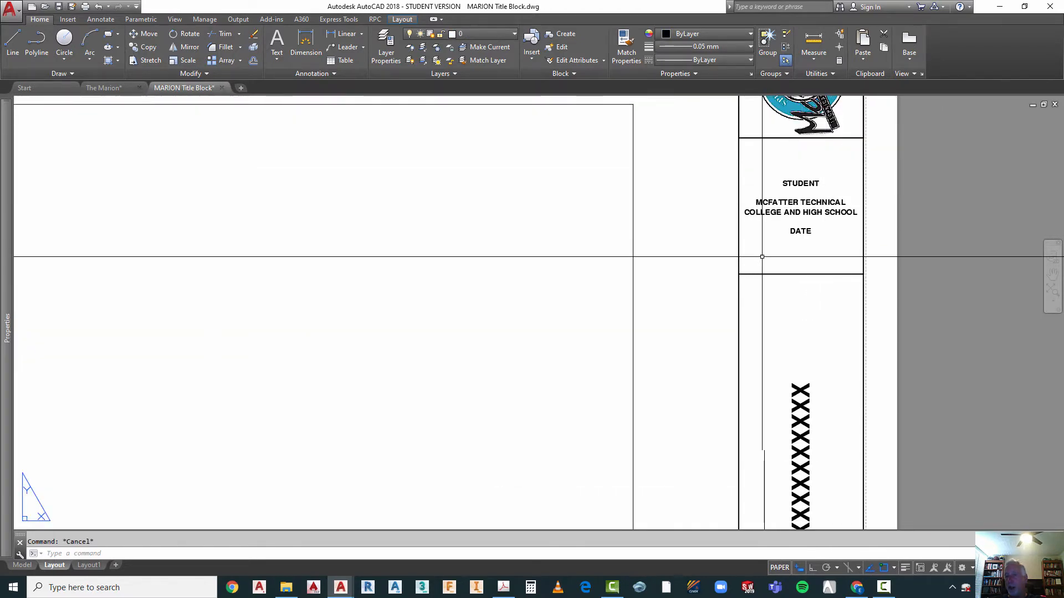
{"action": "scroll", "coordinate": [734, 133], "scroll_direction": "down", "scroll_amount": 2}
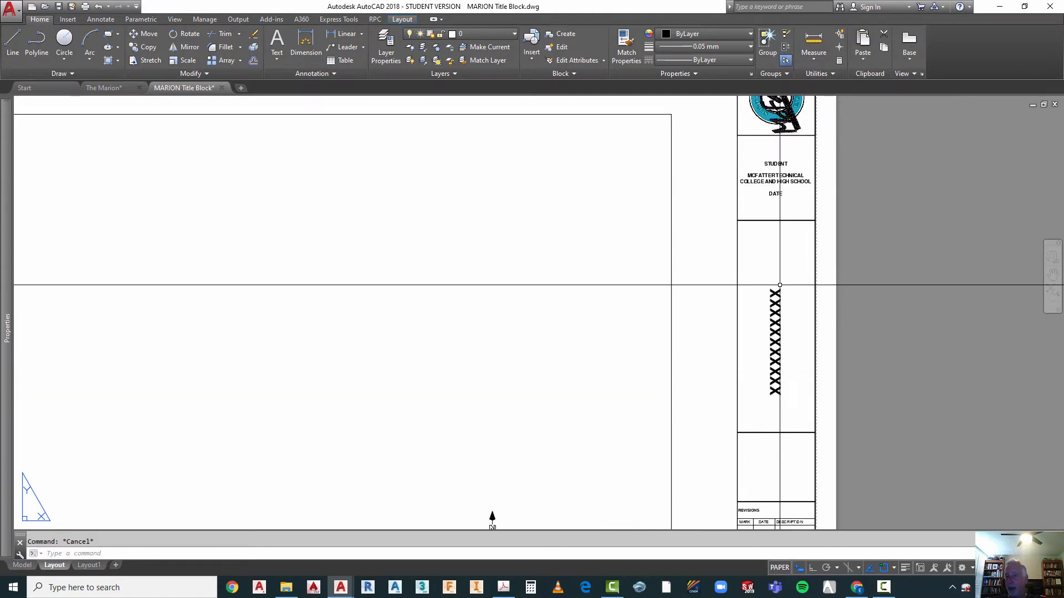
{"action": "scroll", "coordinate": [731, 211], "scroll_direction": "down", "scroll_amount": 2}
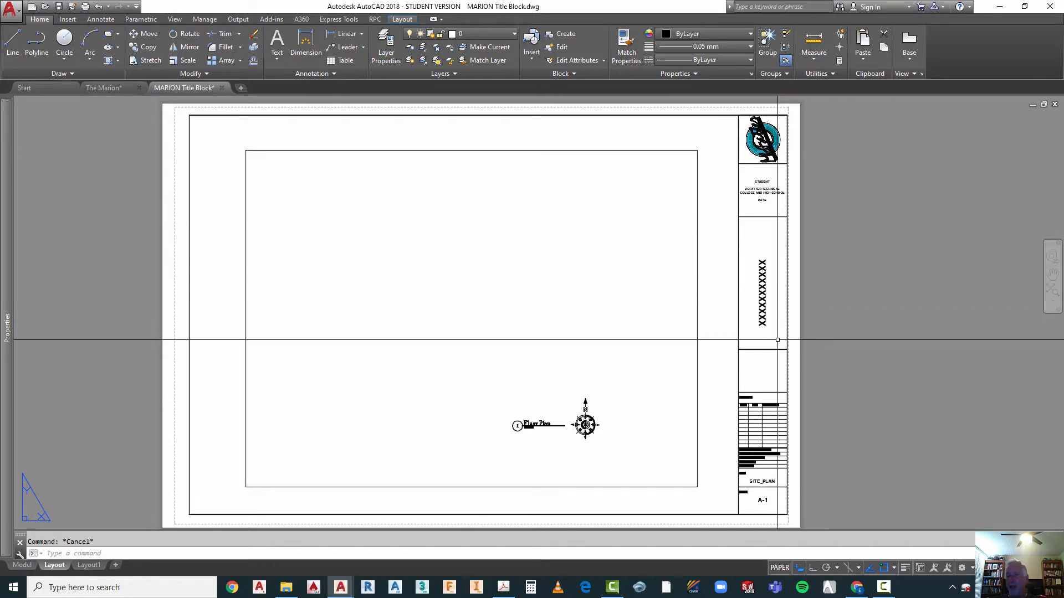
{"action": "scroll", "coordinate": [776, 340], "scroll_direction": "up", "scroll_amount": 5}
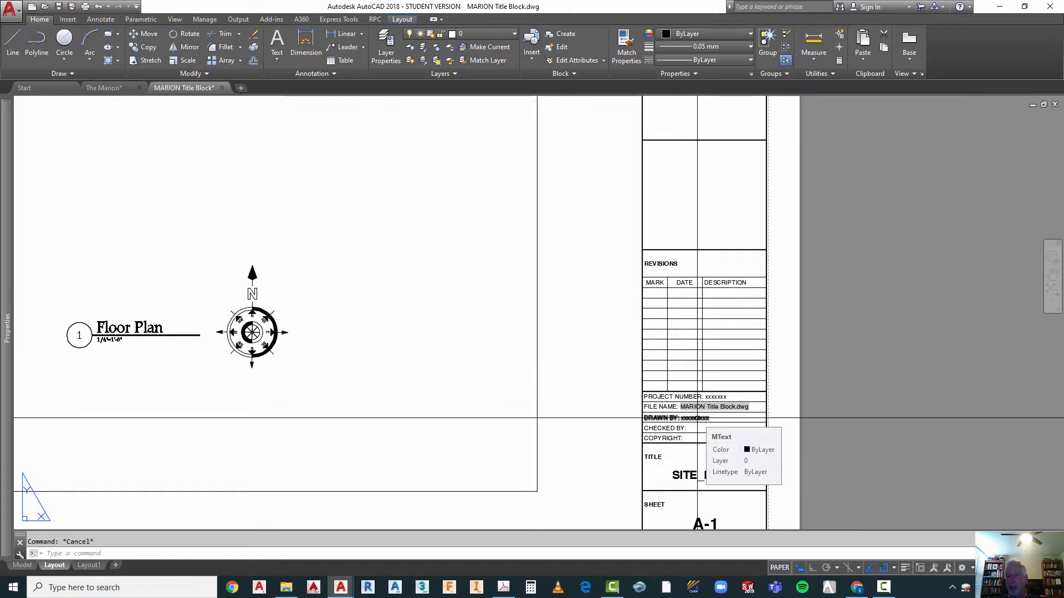
{"action": "scroll", "coordinate": [694, 349], "scroll_direction": "down", "scroll_amount": 2}
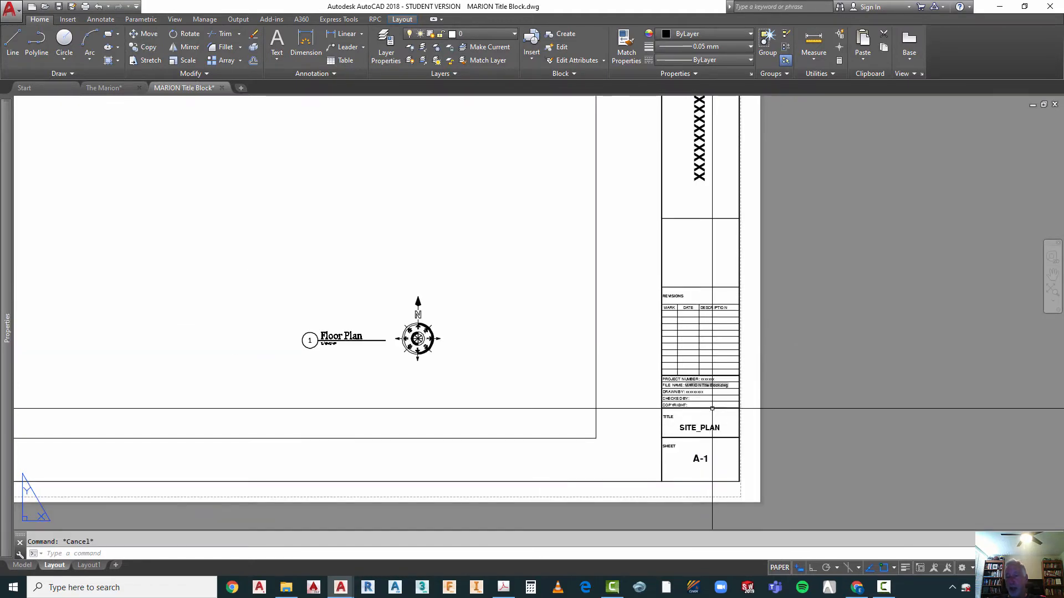
{"action": "scroll", "coordinate": [709, 457], "scroll_direction": "up", "scroll_amount": 2}
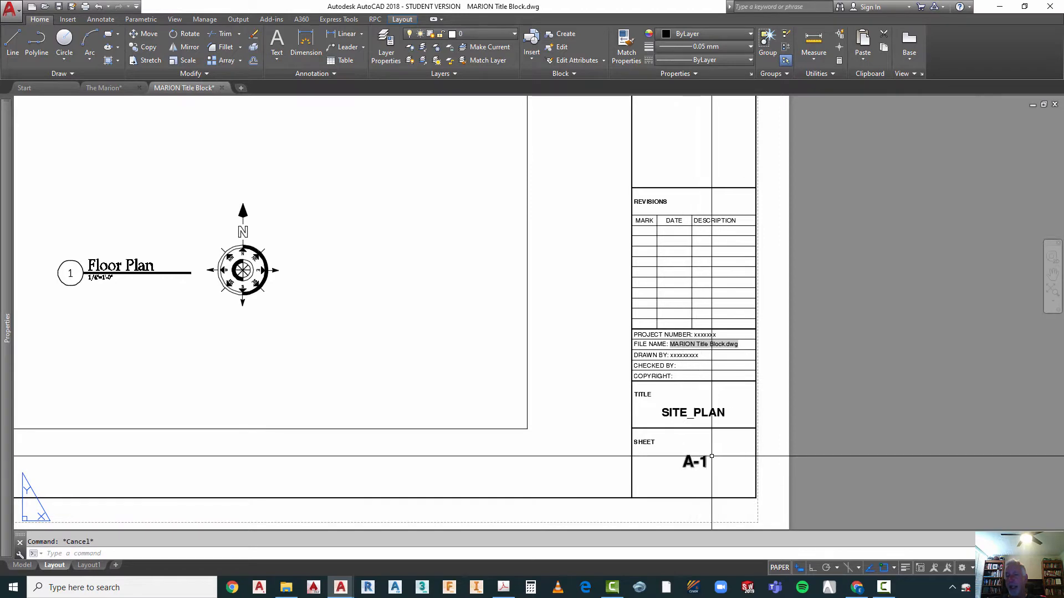
{"action": "scroll", "coordinate": [682, 475], "scroll_direction": "down", "scroll_amount": 2}
{"action": "scroll", "coordinate": [720, 440], "scroll_direction": "down", "scroll_amount": 4}
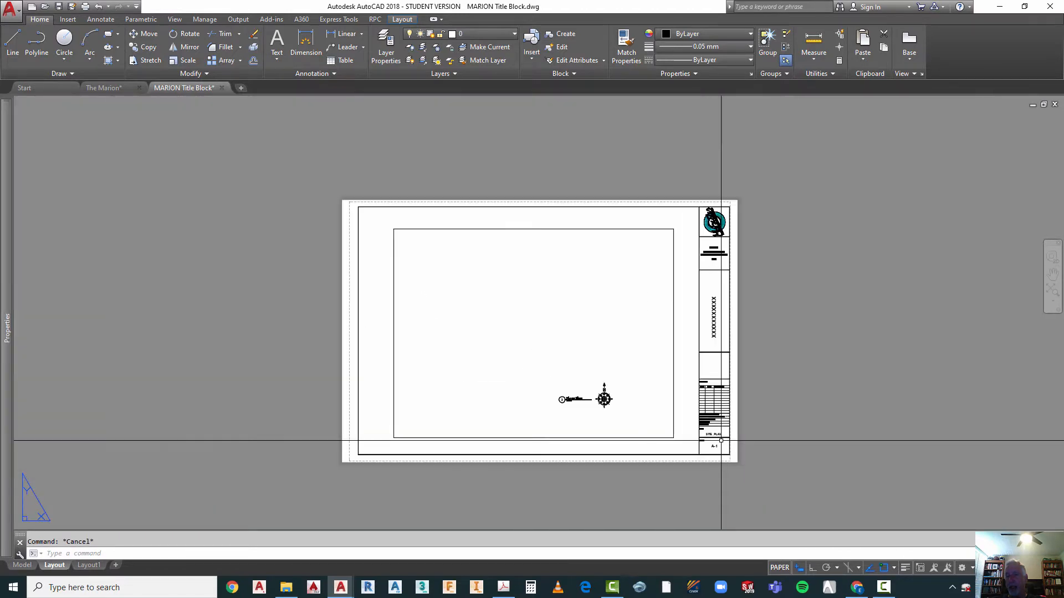
{"action": "left_click", "coordinate": [764, 244]}
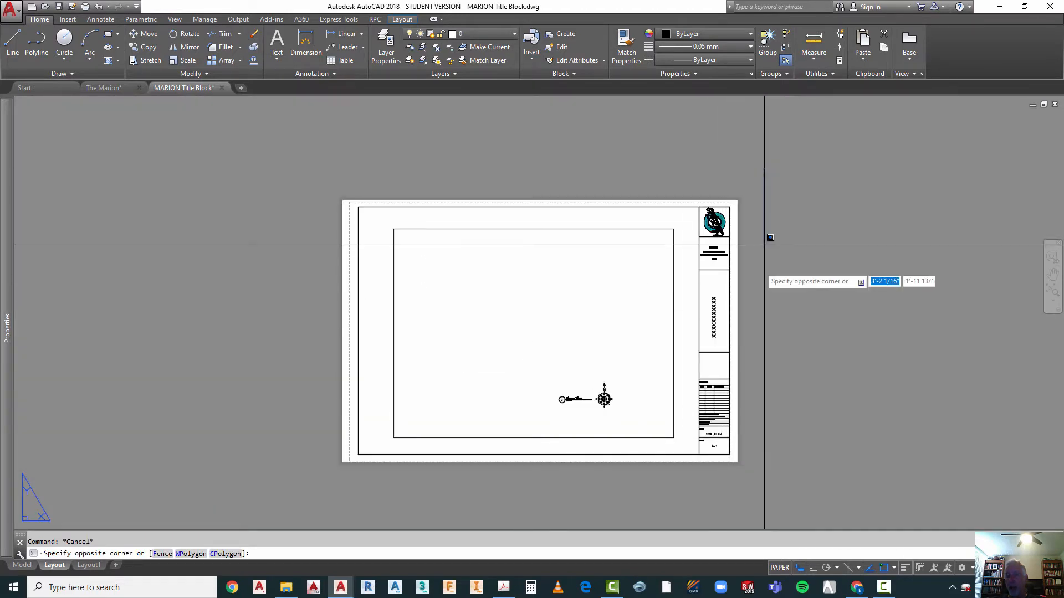
{"action": "left_click", "coordinate": [689, 464]}
{"action": "left_click", "coordinate": [375, 180]}
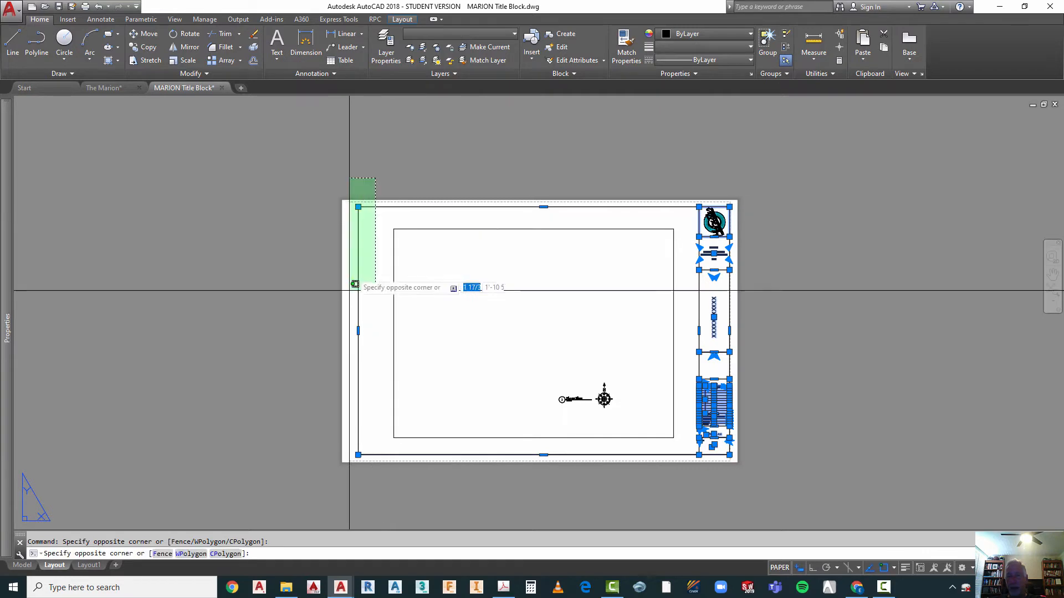
{"action": "left_click", "coordinate": [309, 463]}
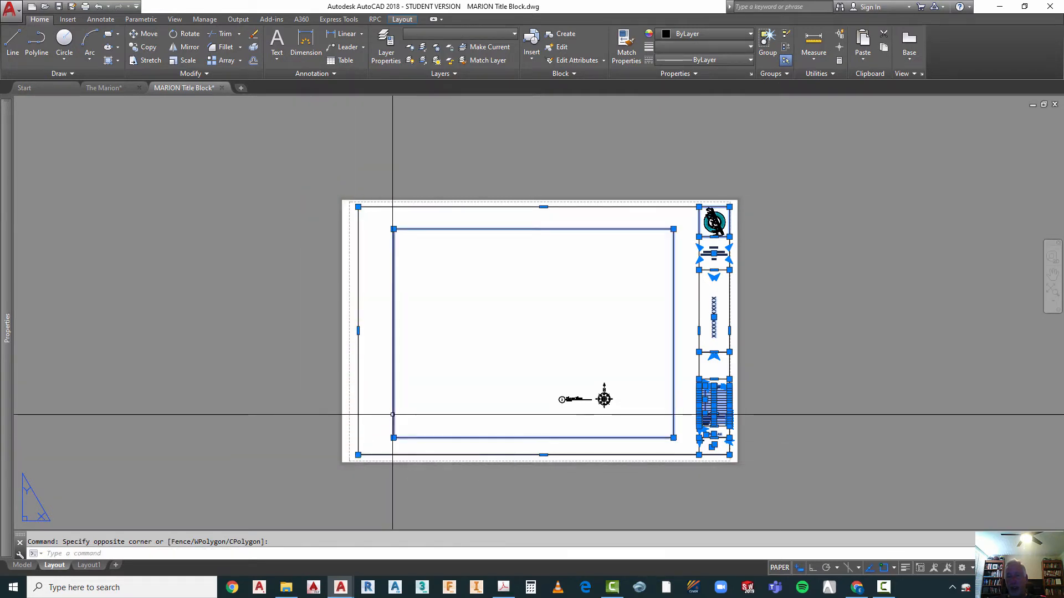
{"action": "left_click", "coordinate": [393, 414]}
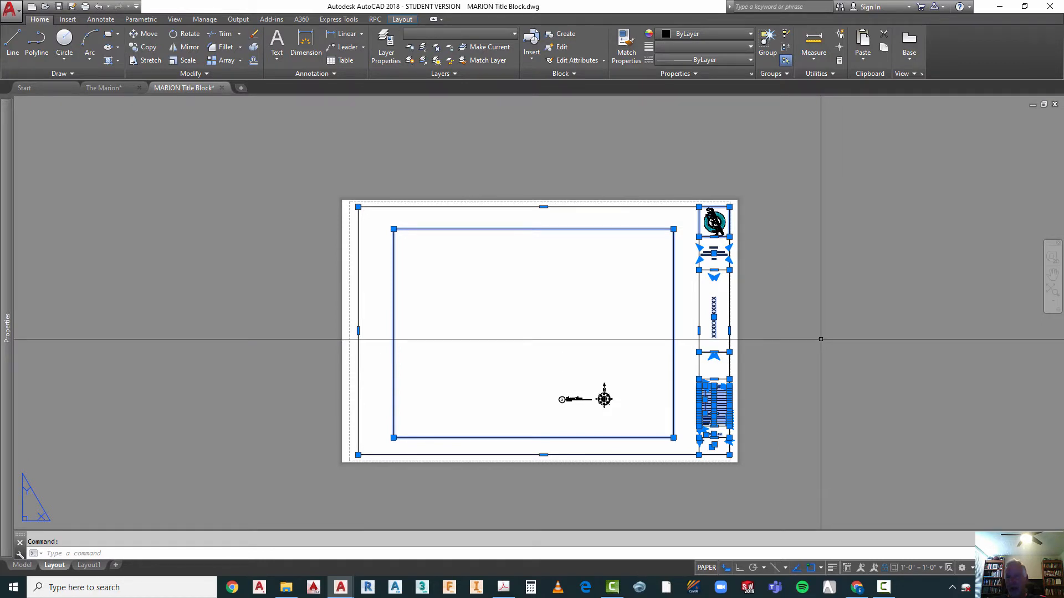
{"action": "key", "text": "Escape"}
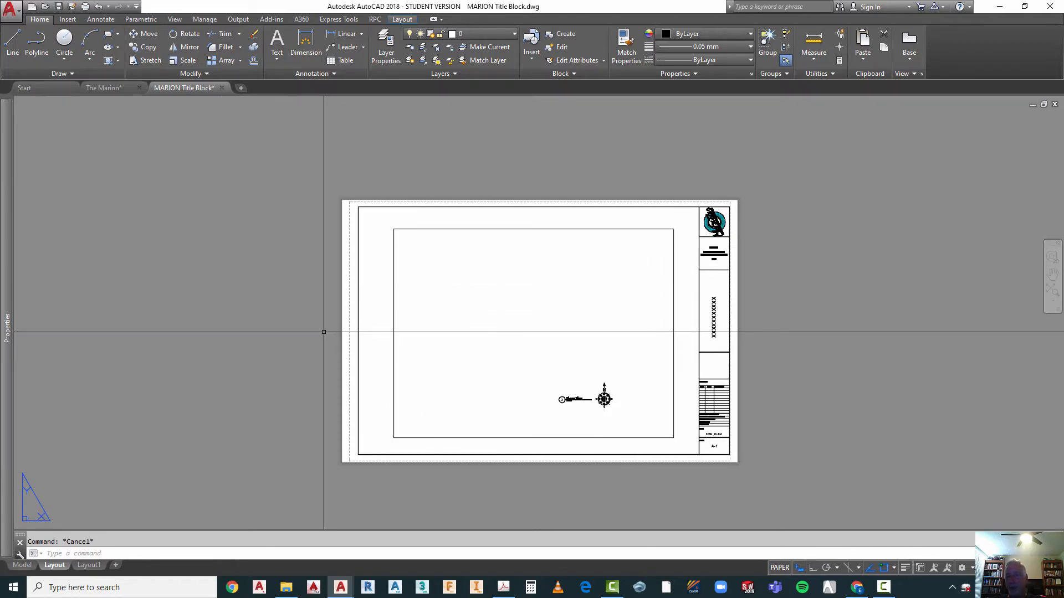
Step: Examine the Floor Plan drawing title and the north arrow within the title block sheet
{"action": "scroll", "coordinate": [630, 431], "scroll_direction": "up", "scroll_amount": 2}
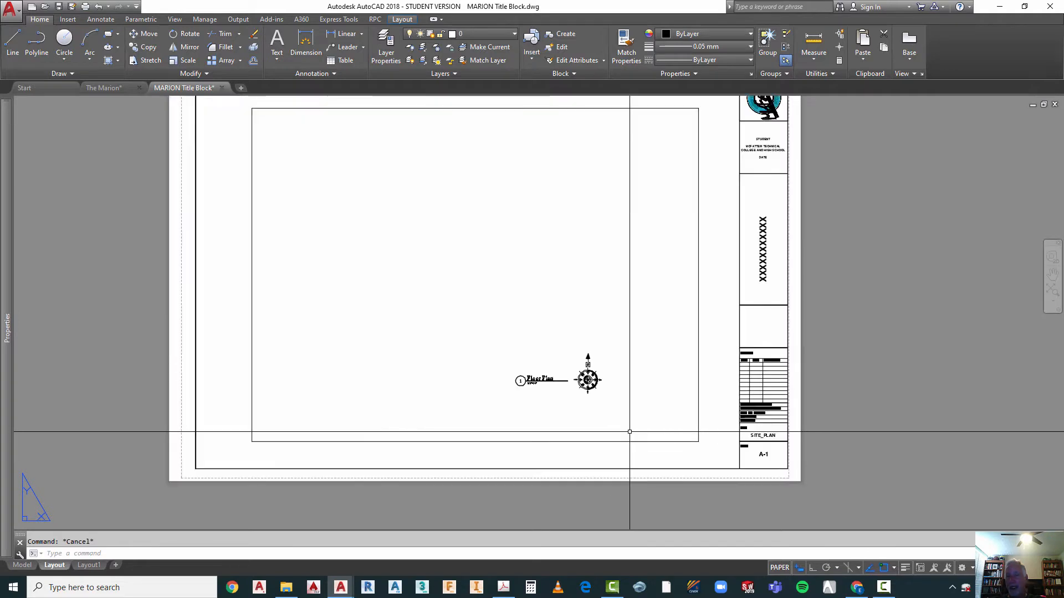
{"action": "left_click", "coordinate": [637, 333]}
{"action": "left_click", "coordinate": [554, 399]}
{"action": "scroll", "coordinate": [553, 414], "scroll_direction": "up", "scroll_amount": 3}
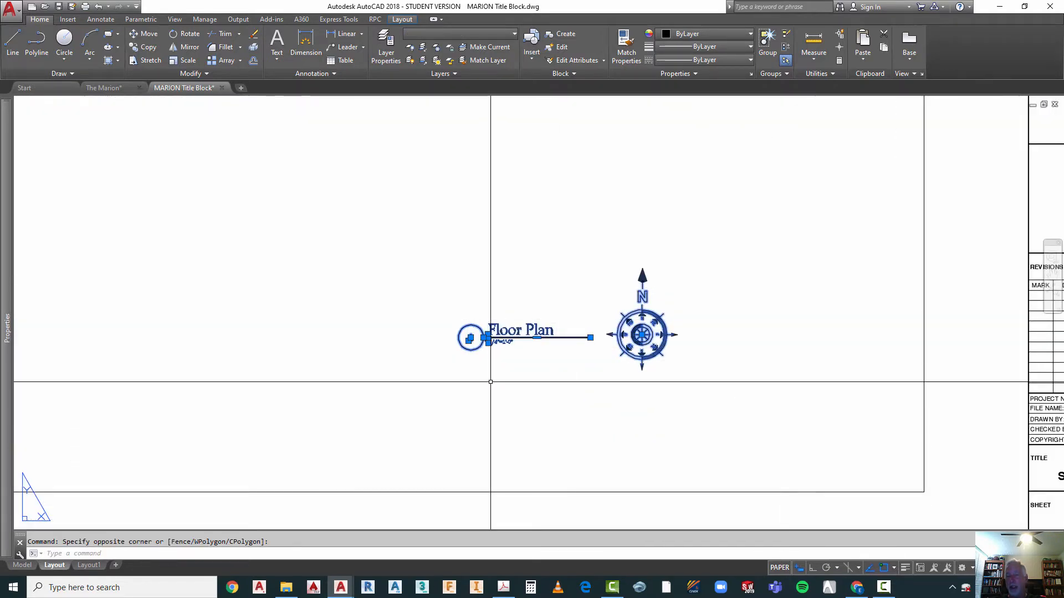
{"action": "scroll", "coordinate": [498, 380], "scroll_direction": "down", "scroll_amount": 2}
{"action": "key", "text": "Escape"}
{"action": "scroll", "coordinate": [521, 373], "scroll_direction": "down", "scroll_amount": 2}
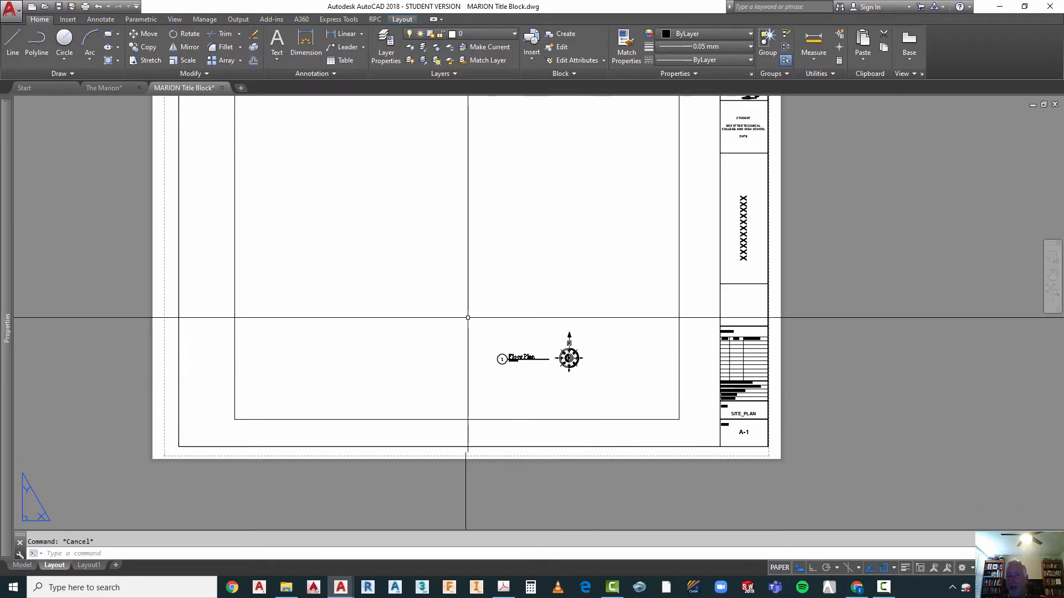
{"action": "left_click", "coordinate": [569, 357]}
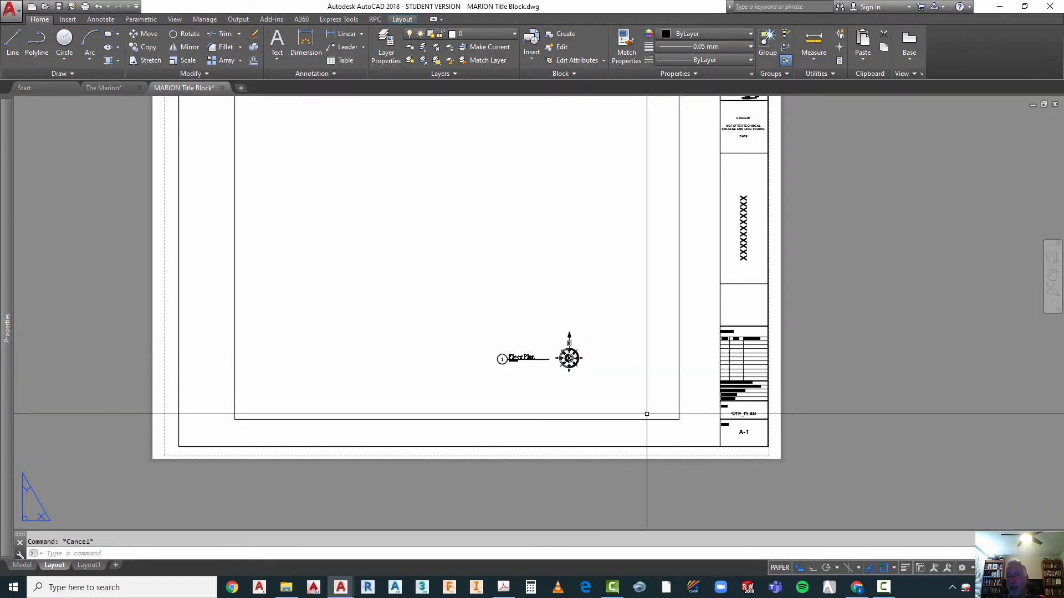
{"action": "scroll", "coordinate": [641, 410], "scroll_direction": "down", "scroll_amount": 2}
{"action": "scroll", "coordinate": [603, 344], "scroll_direction": "up", "scroll_amount": 2}
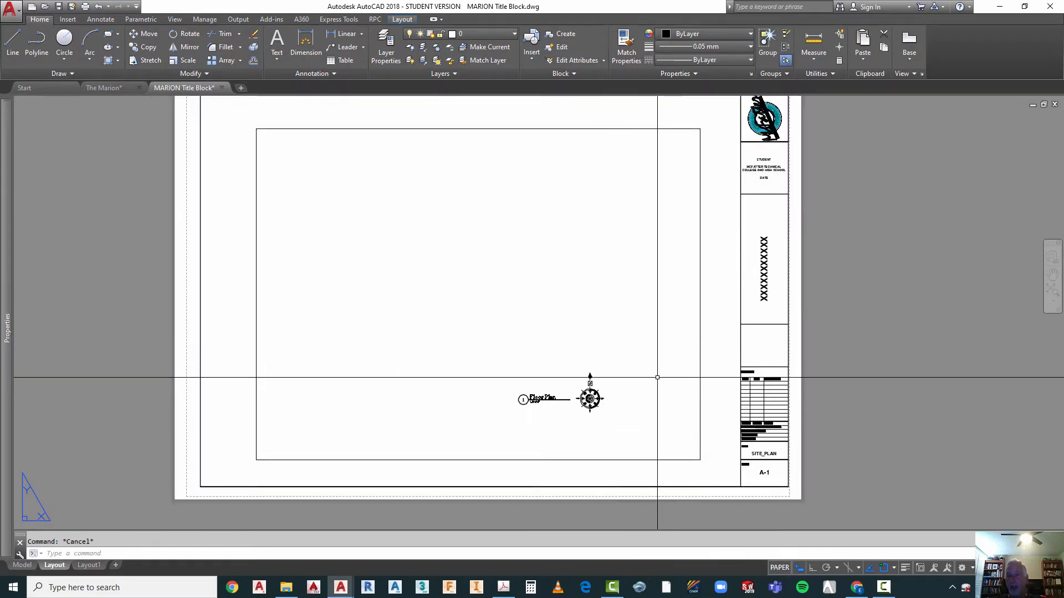
{"action": "scroll", "coordinate": [649, 374], "scroll_direction": "down", "scroll_amount": 2}
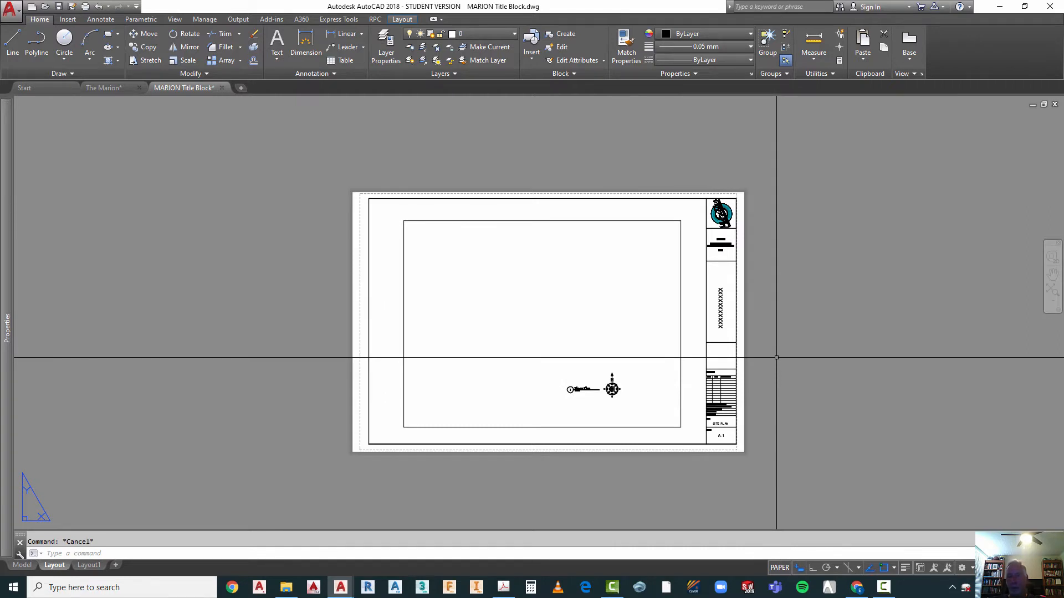
Step: Examine how the title block border lines up with the dashed printable area at the sheet's upper corners
{"action": "scroll", "coordinate": [717, 235], "scroll_direction": "up", "scroll_amount": 4}
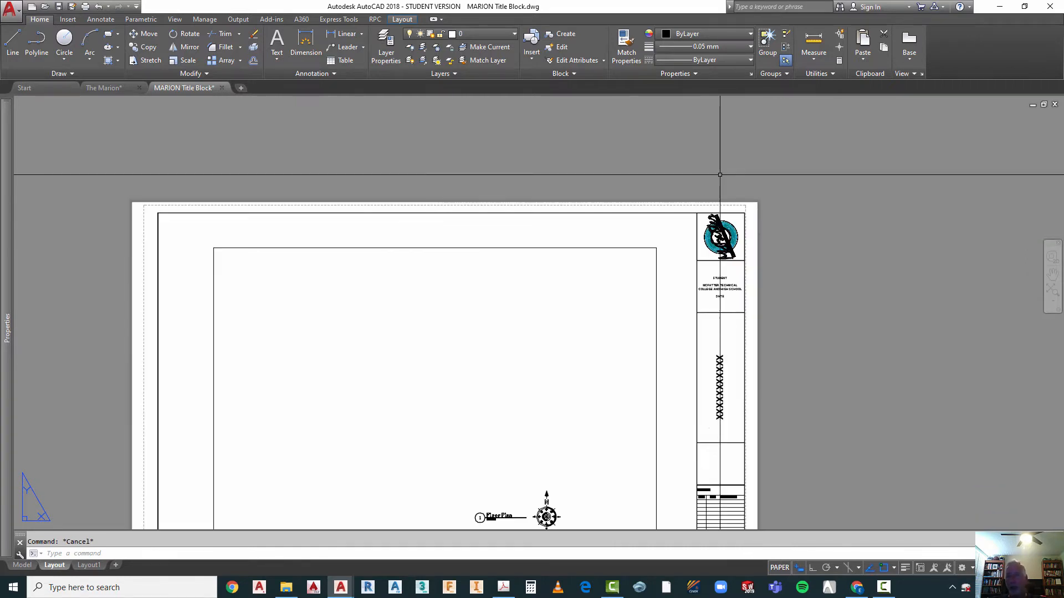
{"action": "scroll", "coordinate": [734, 226], "scroll_direction": "up", "scroll_amount": 4}
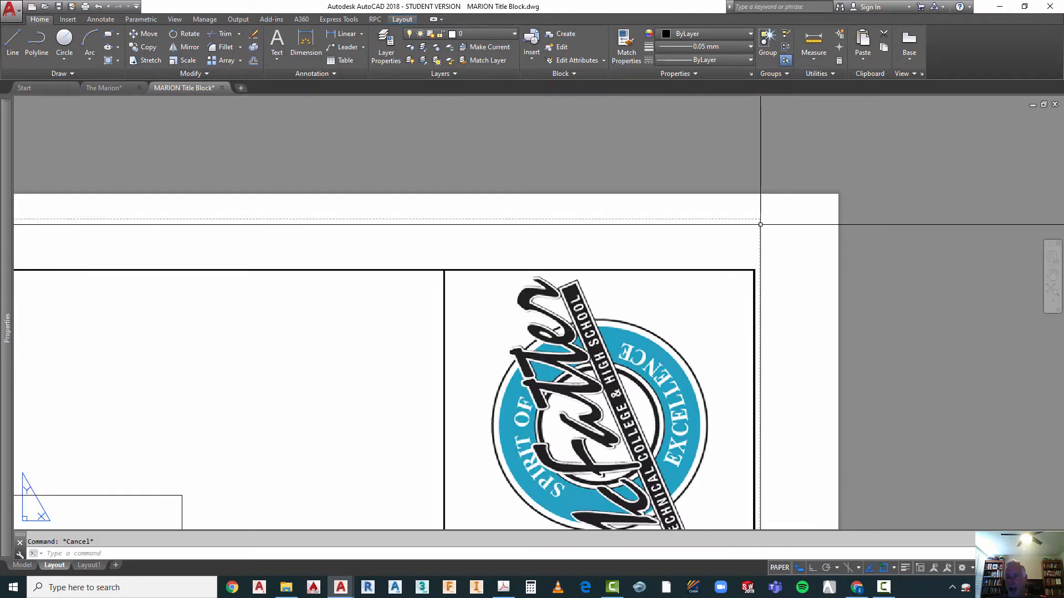
{"action": "scroll", "coordinate": [763, 295], "scroll_direction": "down", "scroll_amount": 5}
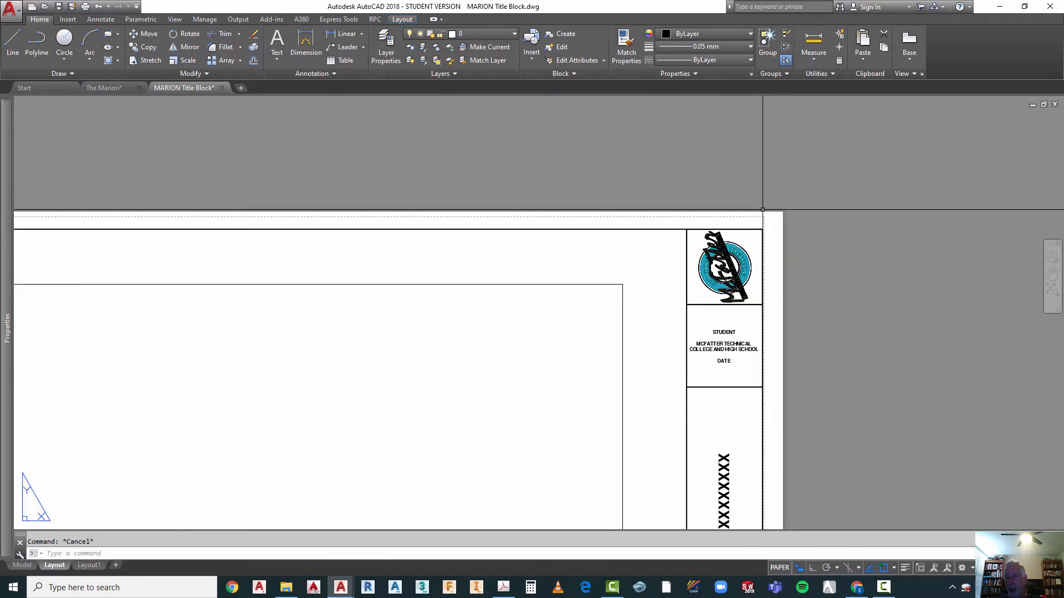
{"action": "scroll", "coordinate": [746, 216], "scroll_direction": "down", "scroll_amount": 2}
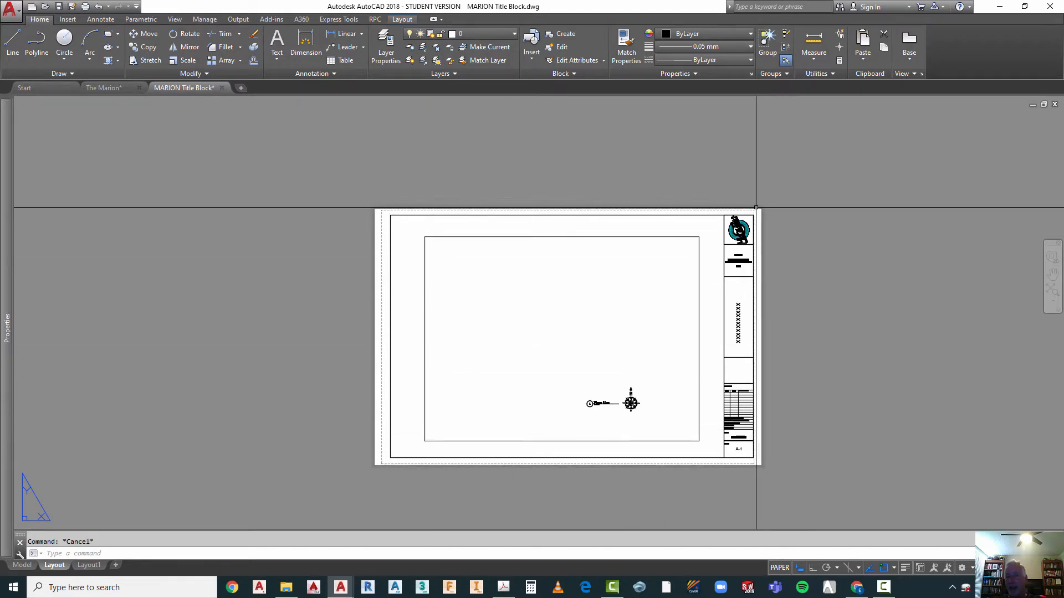
{"action": "scroll", "coordinate": [748, 221], "scroll_direction": "up", "scroll_amount": 2}
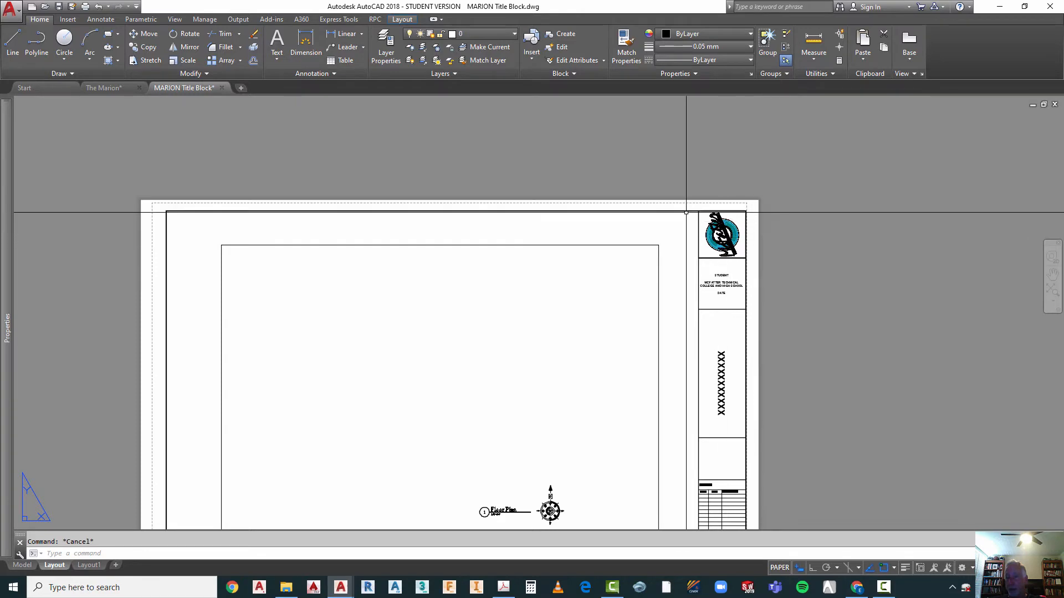
{"action": "scroll", "coordinate": [563, 202], "scroll_direction": "down", "scroll_amount": 4}
{"action": "scroll", "coordinate": [447, 202], "scroll_direction": "up", "scroll_amount": 4}
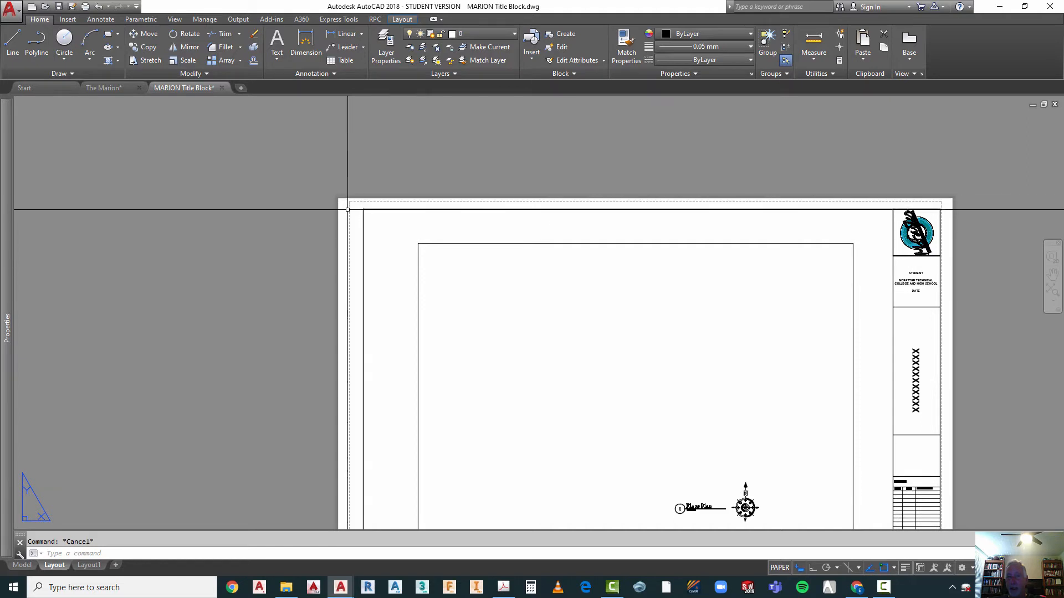
{"action": "scroll", "coordinate": [348, 209], "scroll_direction": "down", "scroll_amount": 2}
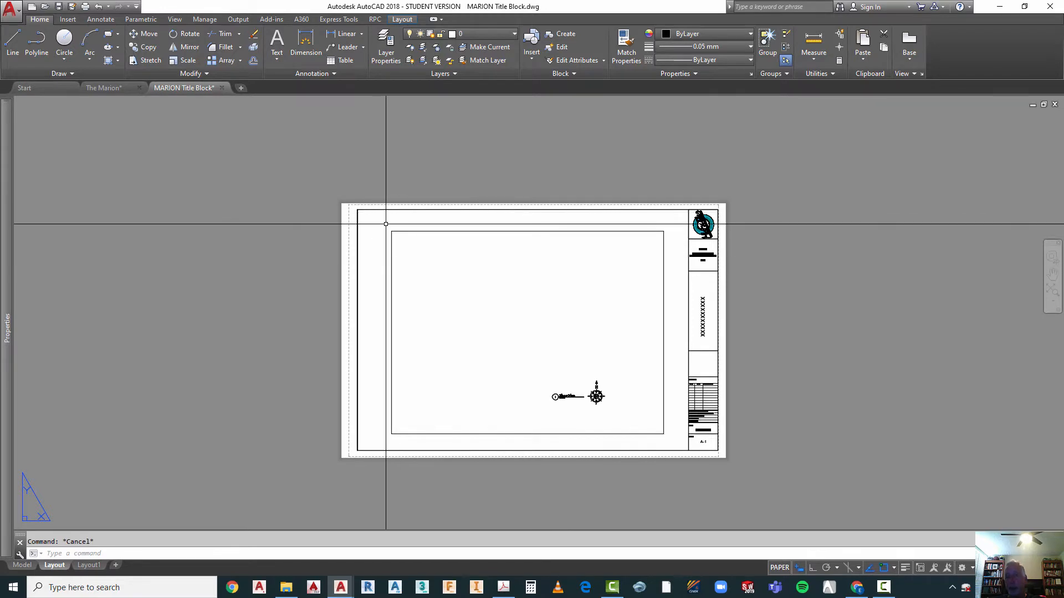
Step: Copy all title block sheet objects, including the viewport, drawing title and north arrow, to the clipboard with base point 0,0
{"action": "right_click", "coordinate": [527, 153]}
{"action": "mouse_move", "coordinate": [610, 178]}
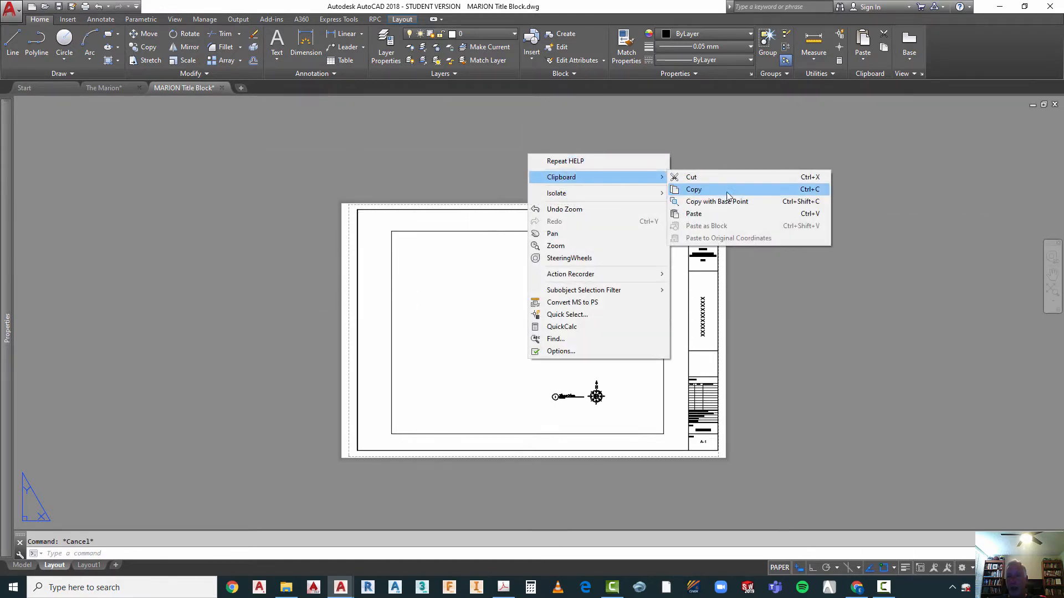
{"action": "left_click", "coordinate": [697, 203]}
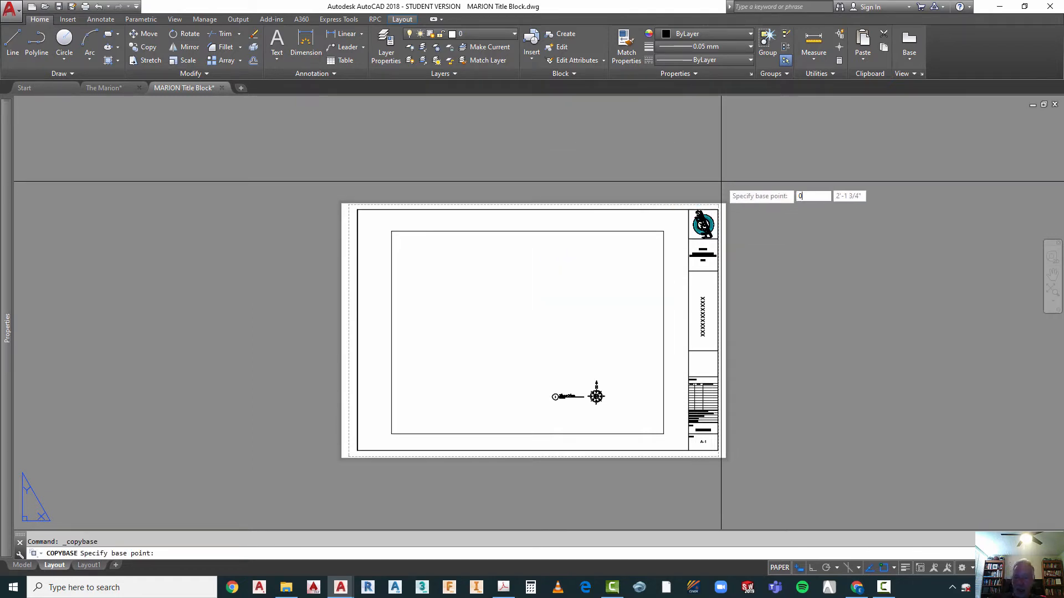
{"action": "key", "text": "Return"}
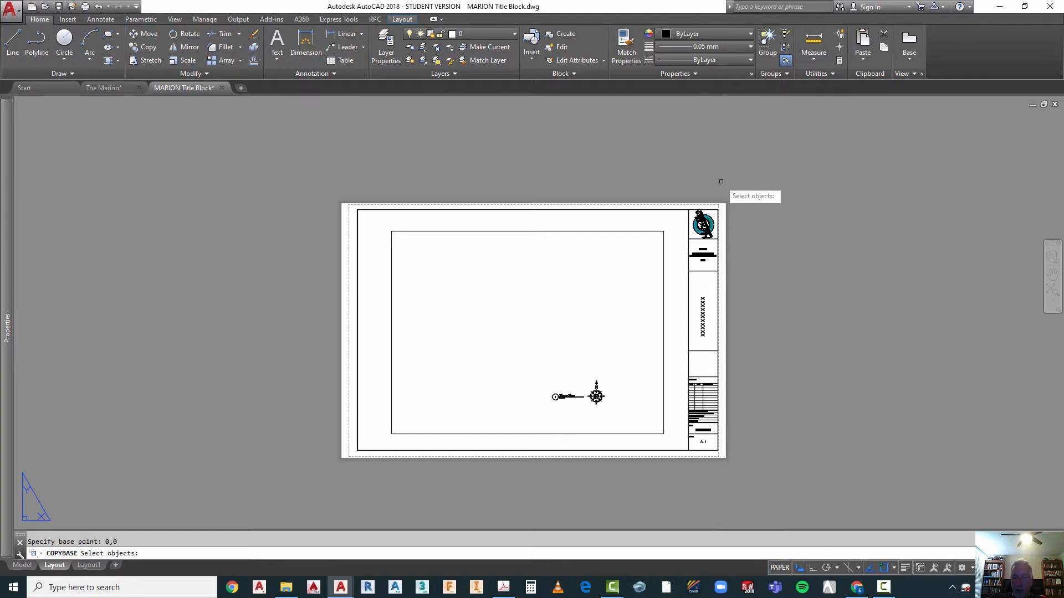
{"action": "left_click", "coordinate": [291, 158]}
{"action": "left_click", "coordinate": [808, 470]}
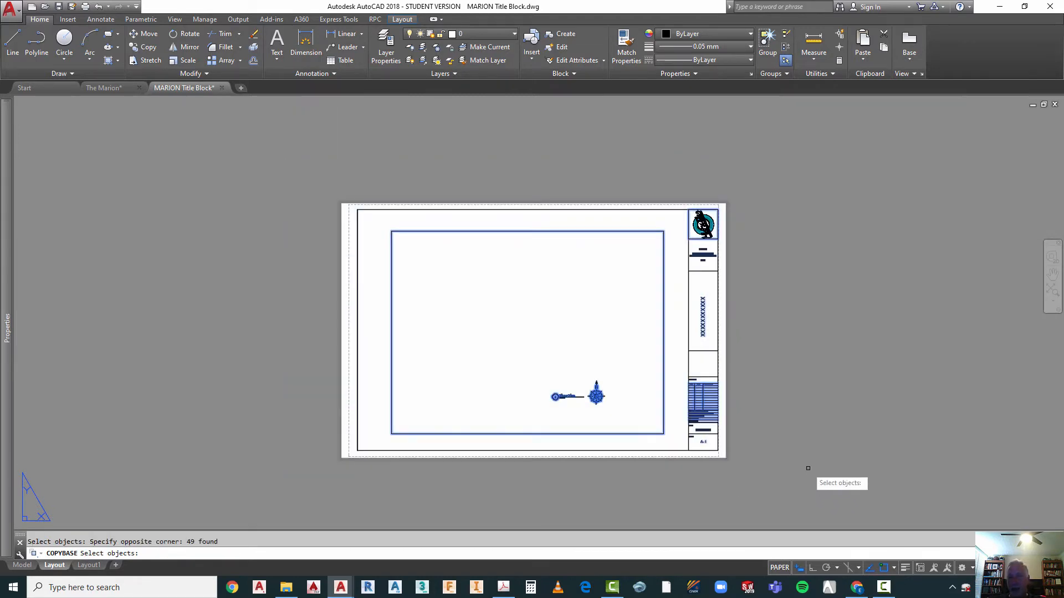
{"action": "key", "text": "Return"}
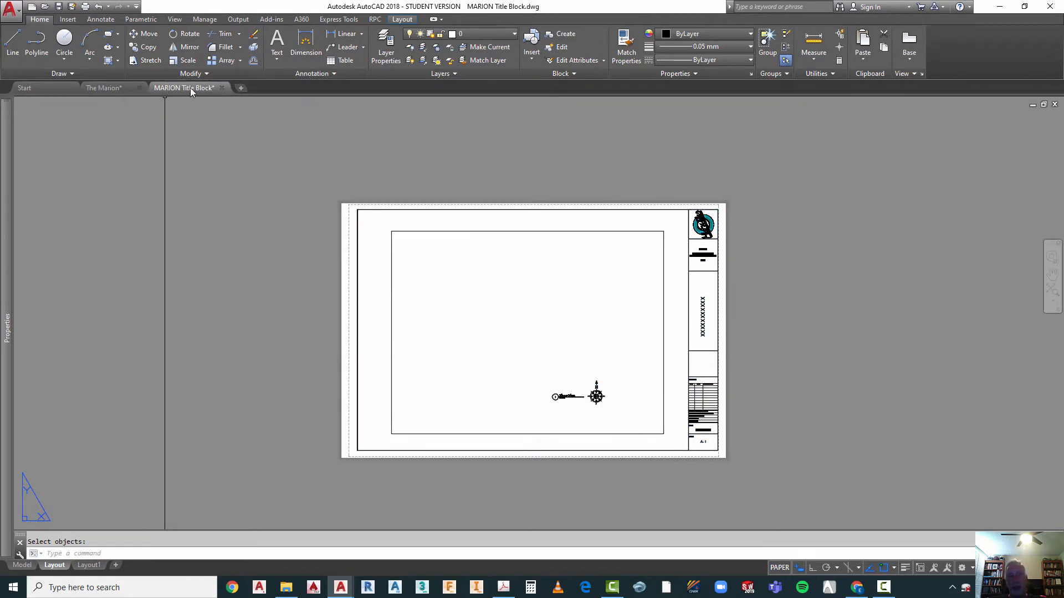
Step: Switch to The Marion drawing's A-1 Site Plan layout and make layer 0 current
{"action": "left_click", "coordinate": [114, 89]}
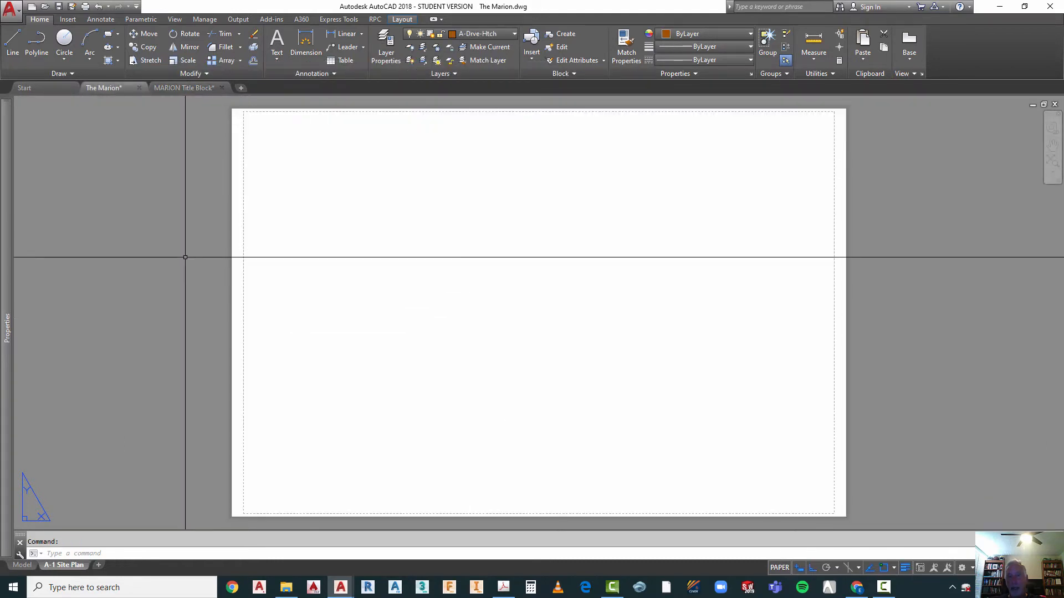
{"action": "scroll", "coordinate": [223, 308], "scroll_direction": "down", "scroll_amount": 2}
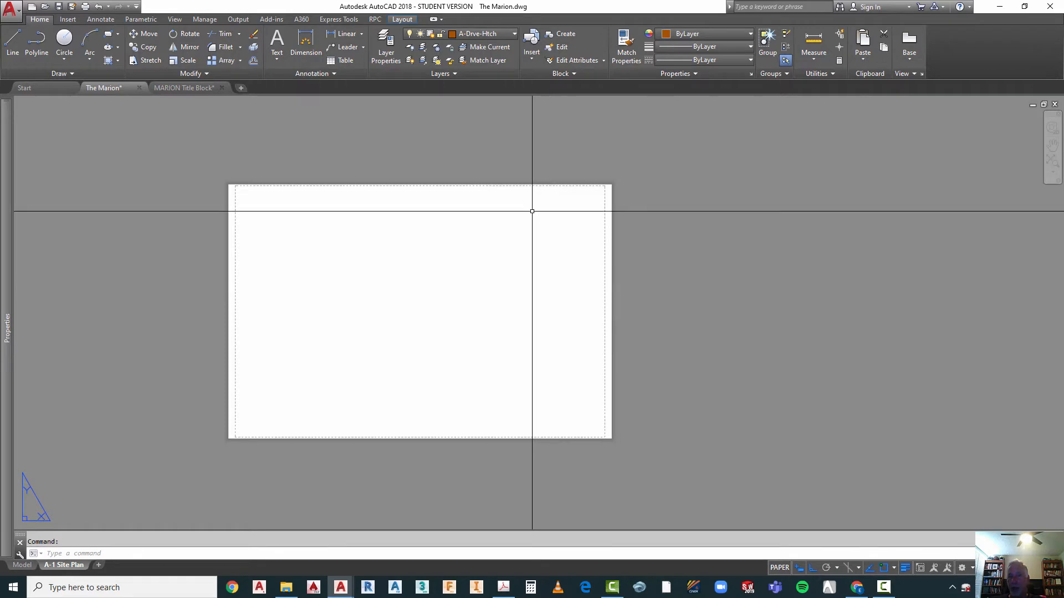
{"action": "left_click", "coordinate": [474, 35]}
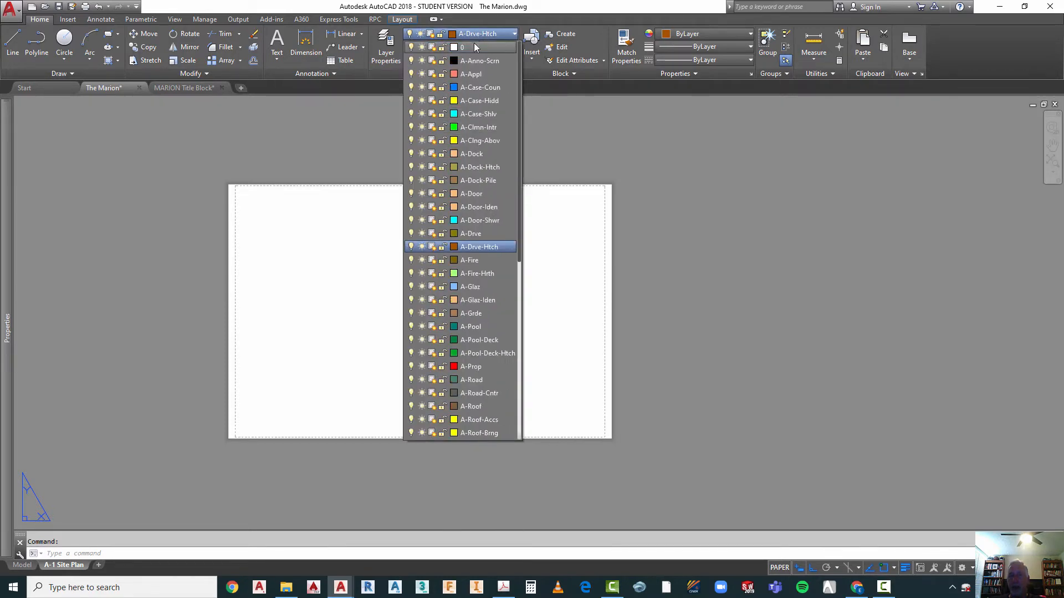
{"action": "left_click", "coordinate": [474, 43]}
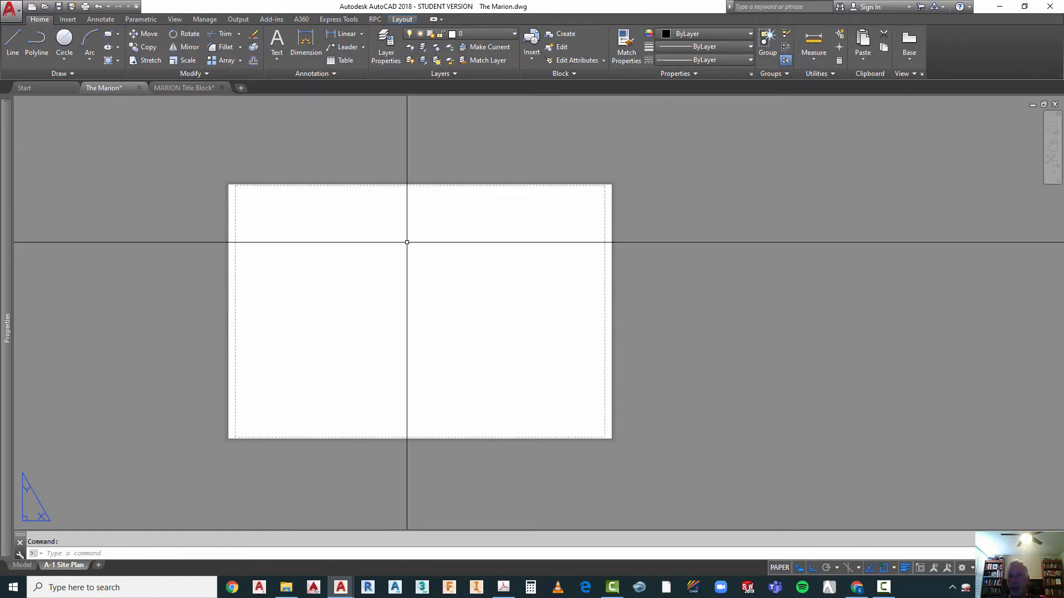
Step: Paste the copied title block sheet at insertion point 0,0 and accept the default attribute values
{"action": "right_click", "coordinate": [407, 242]}
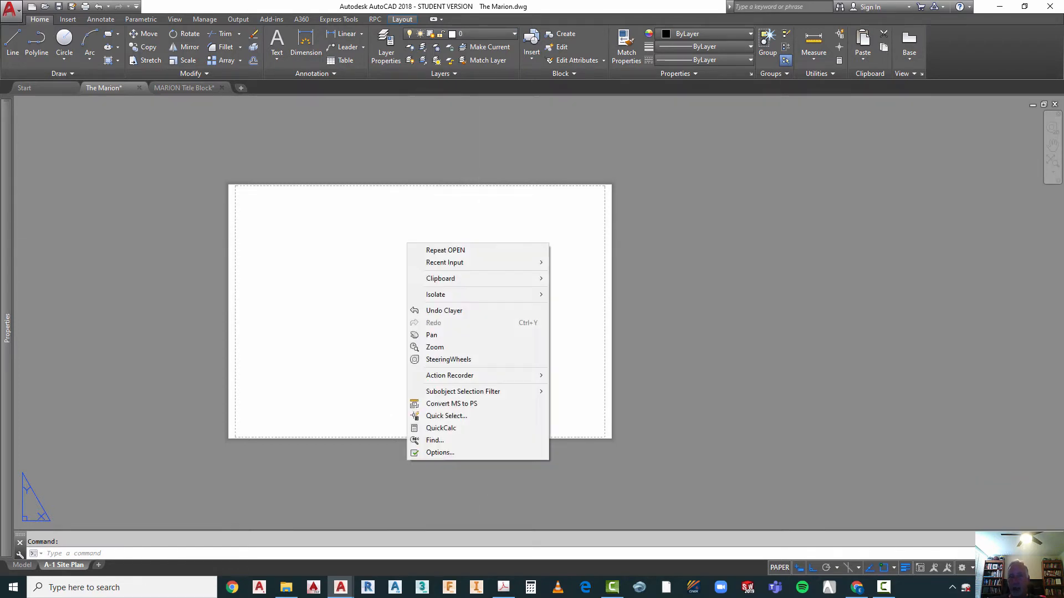
{"action": "mouse_move", "coordinate": [441, 282]}
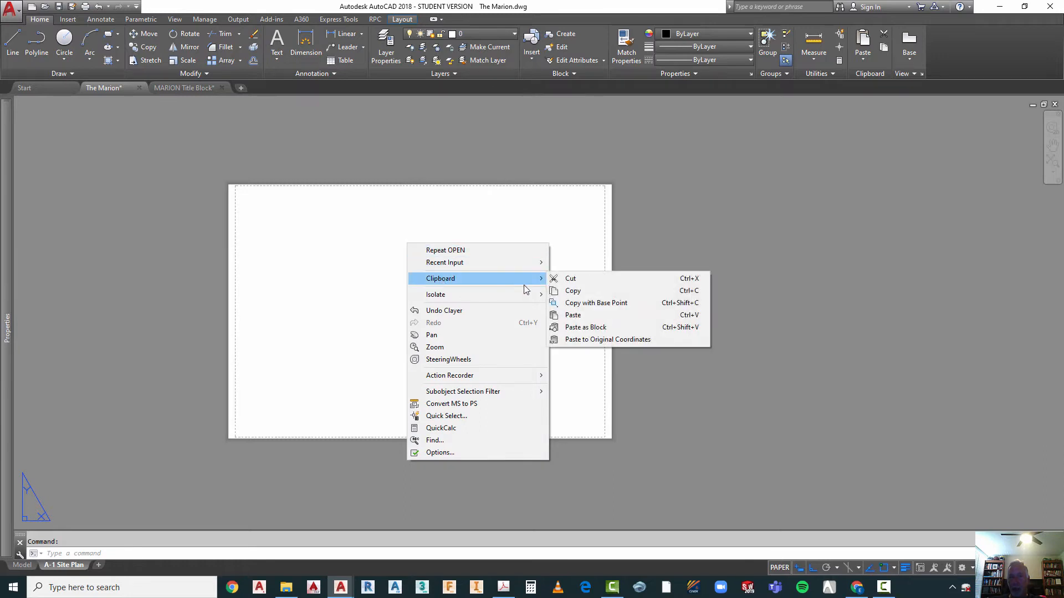
{"action": "left_click", "coordinate": [572, 315]}
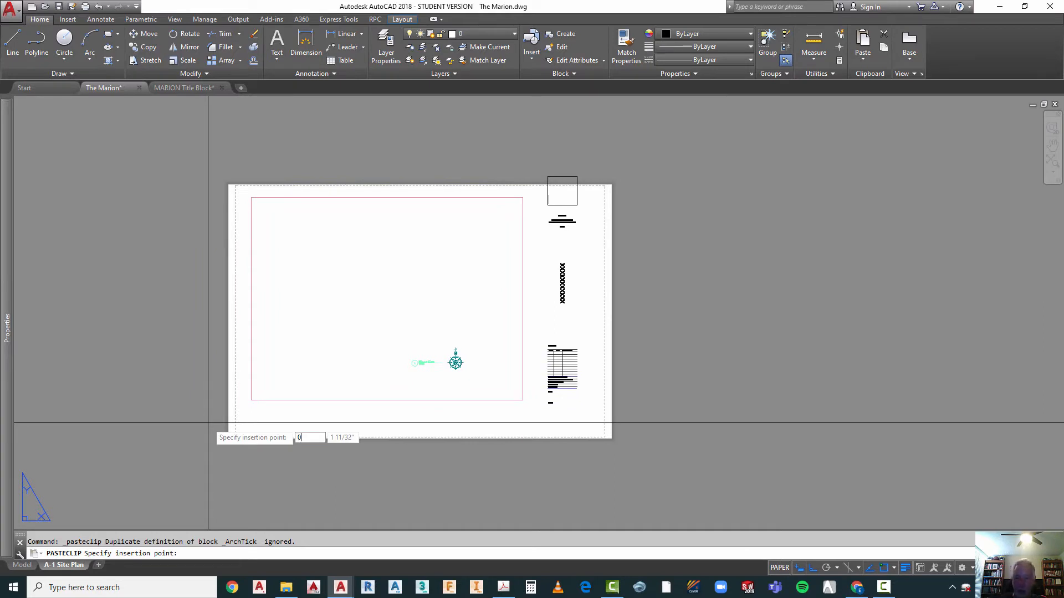
{"action": "type", "text": "0,0"}
{"action": "key", "text": "Return"}
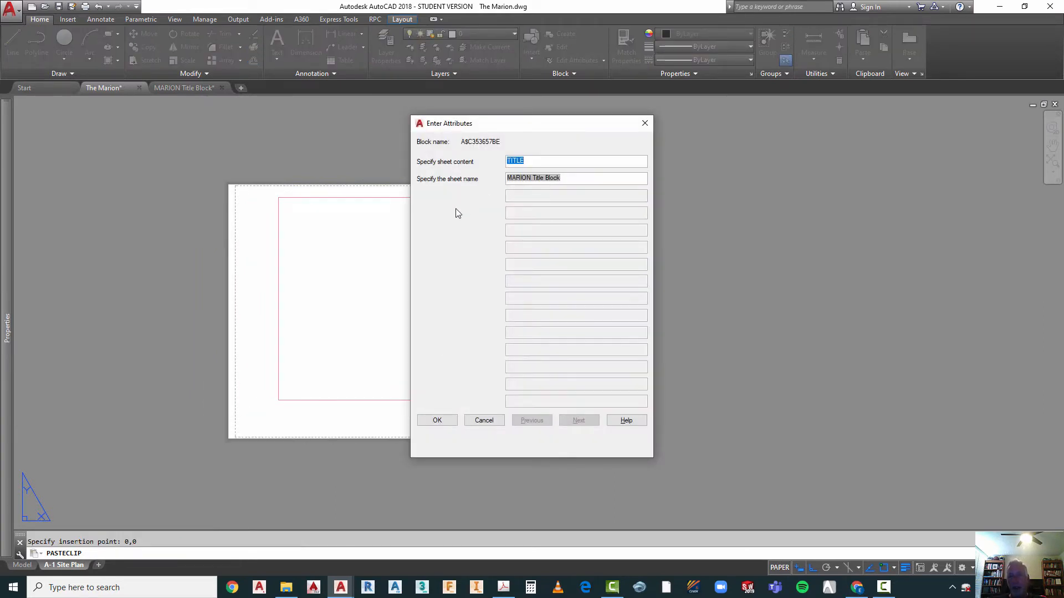
{"action": "left_click", "coordinate": [437, 421]}
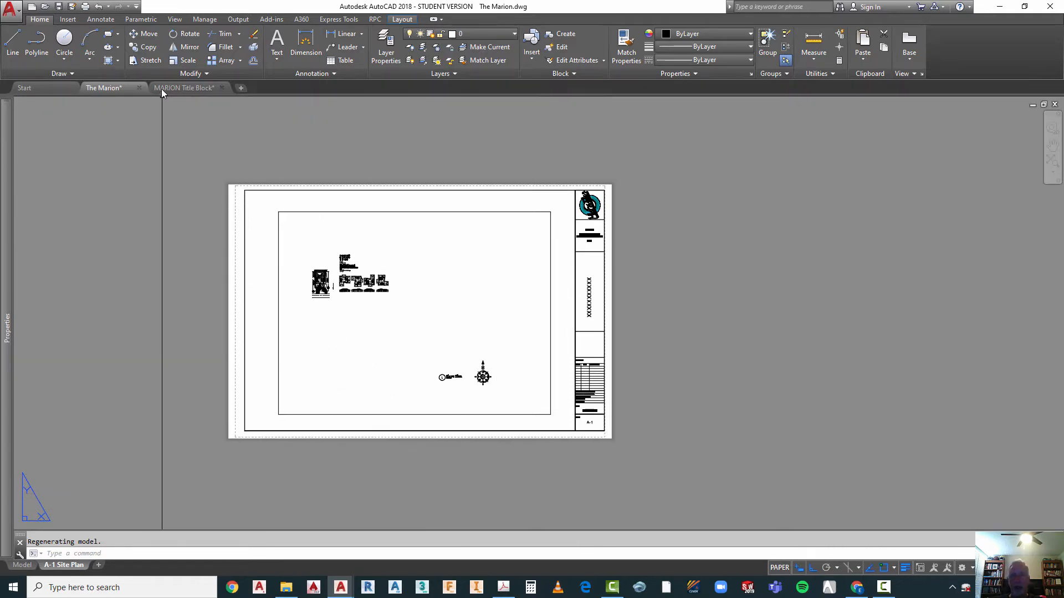
Step: Move the whole border, title block and viewport slightly so the border's right edge sits just inside the dashed printable area
{"action": "left_click", "coordinate": [148, 33]}
{"action": "left_click", "coordinate": [221, 166]}
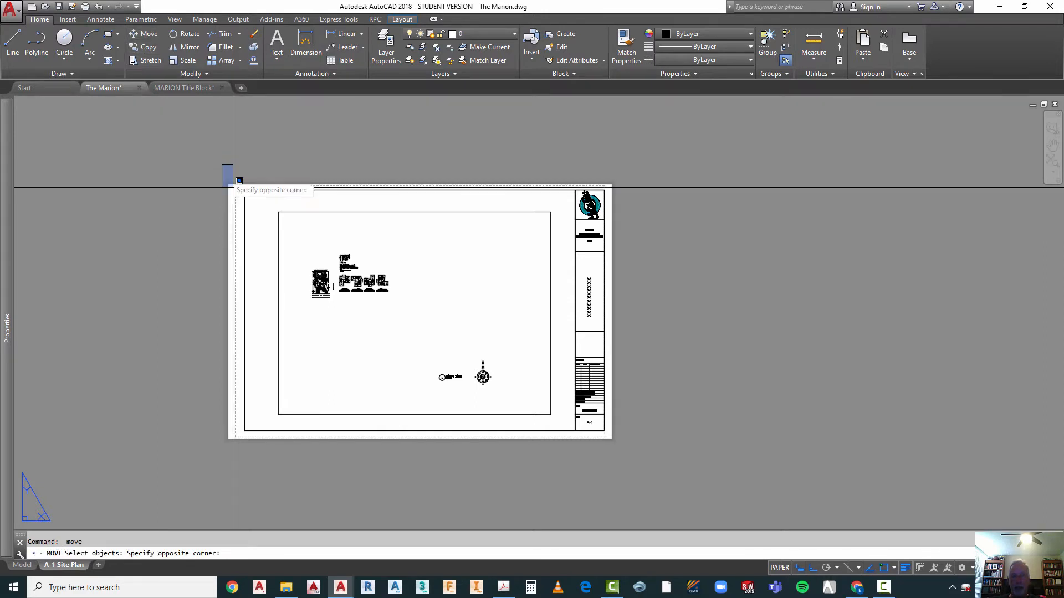
{"action": "left_click", "coordinate": [722, 460]}
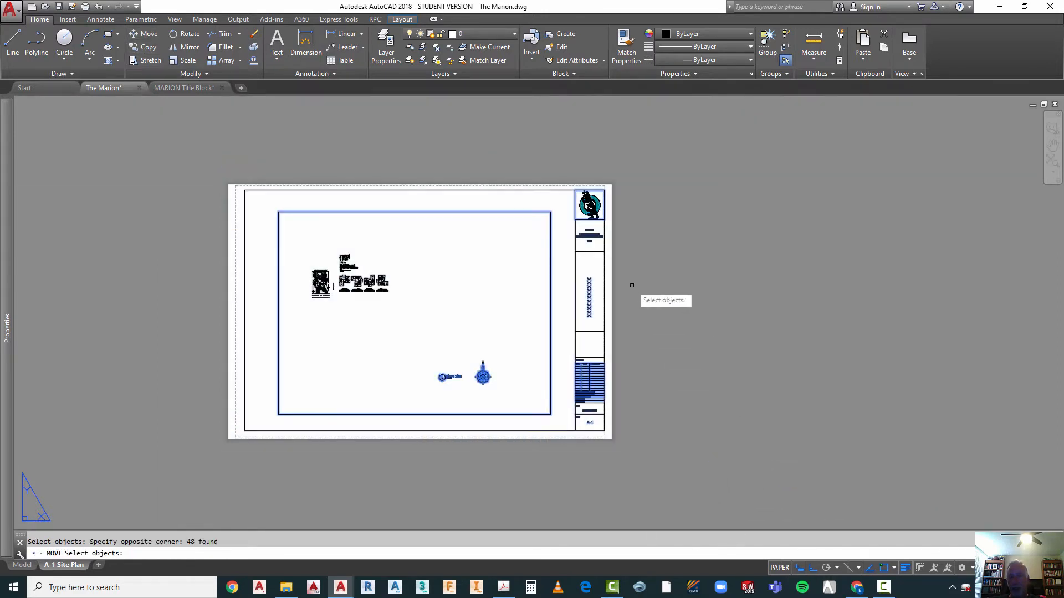
{"action": "key", "text": "Return"}
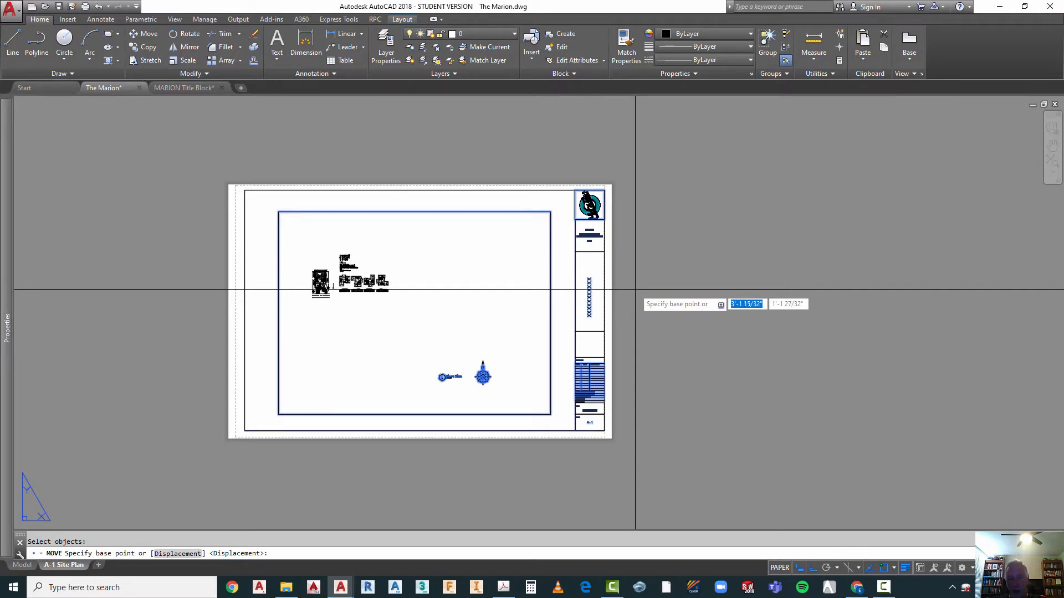
{"action": "left_click", "coordinate": [635, 290]}
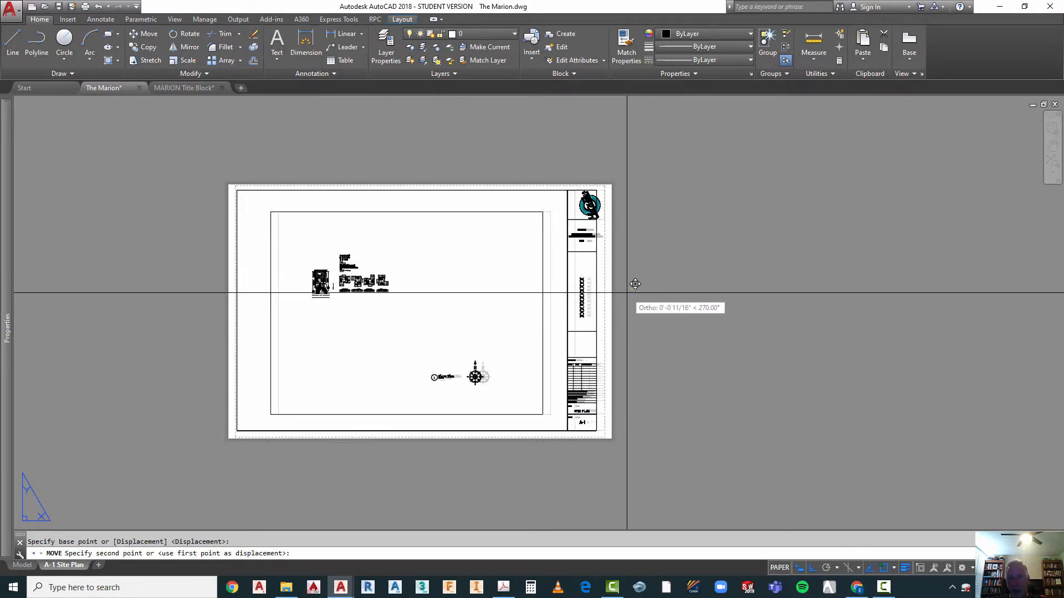
{"action": "scroll", "coordinate": [626, 285], "scroll_direction": "up", "scroll_amount": 3}
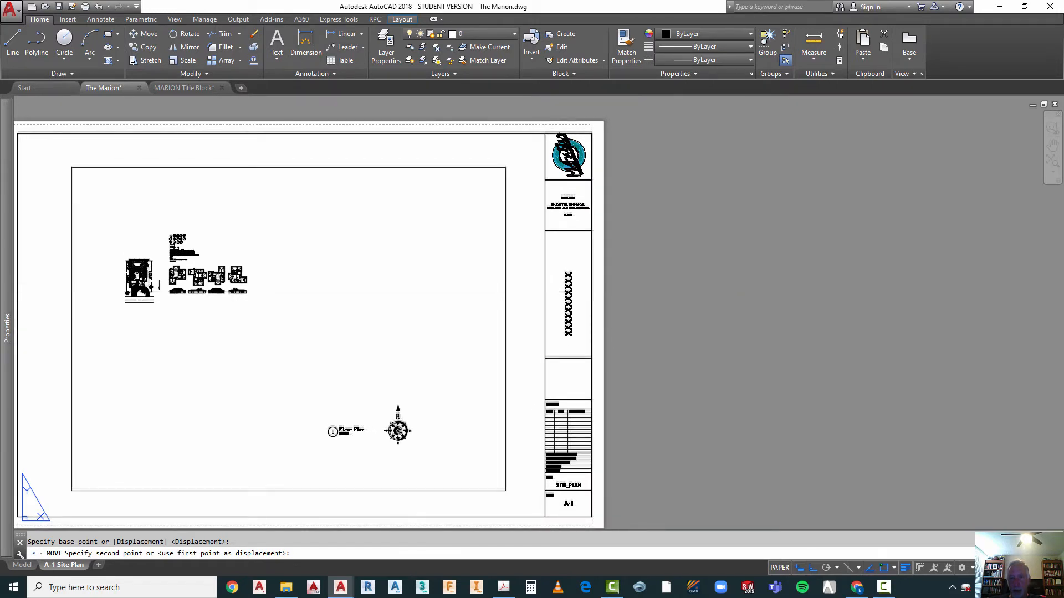
{"action": "left_click", "coordinate": [639, 291]}
{"action": "scroll", "coordinate": [541, 153], "scroll_direction": "down", "scroll_amount": 2}
{"action": "scroll", "coordinate": [571, 156], "scroll_direction": "up", "scroll_amount": 10}
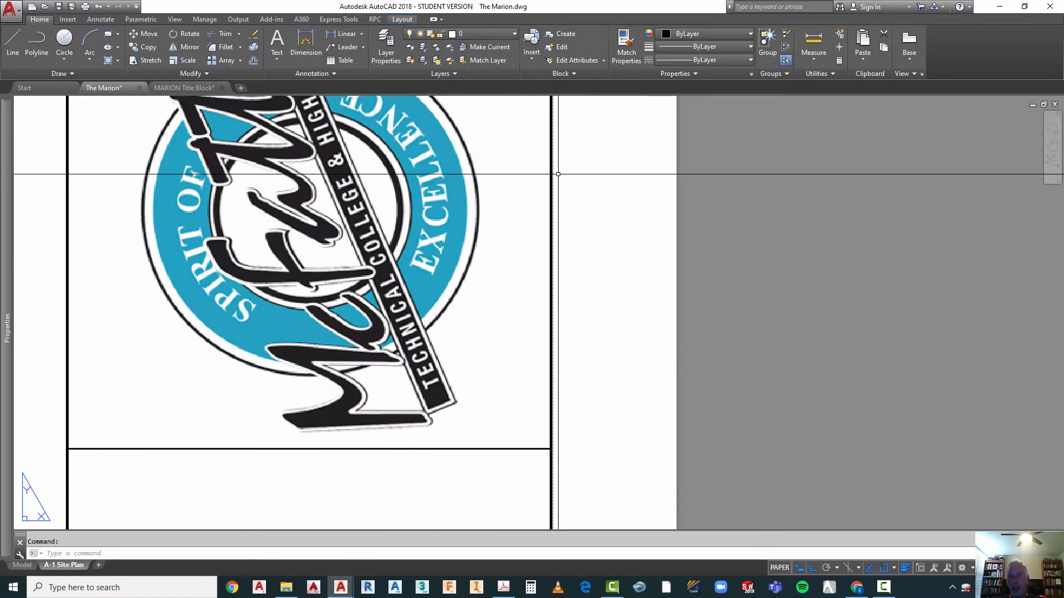
{"action": "scroll", "coordinate": [574, 166], "scroll_direction": "down", "scroll_amount": 8}
{"action": "scroll", "coordinate": [593, 211], "scroll_direction": "down", "scroll_amount": 3}
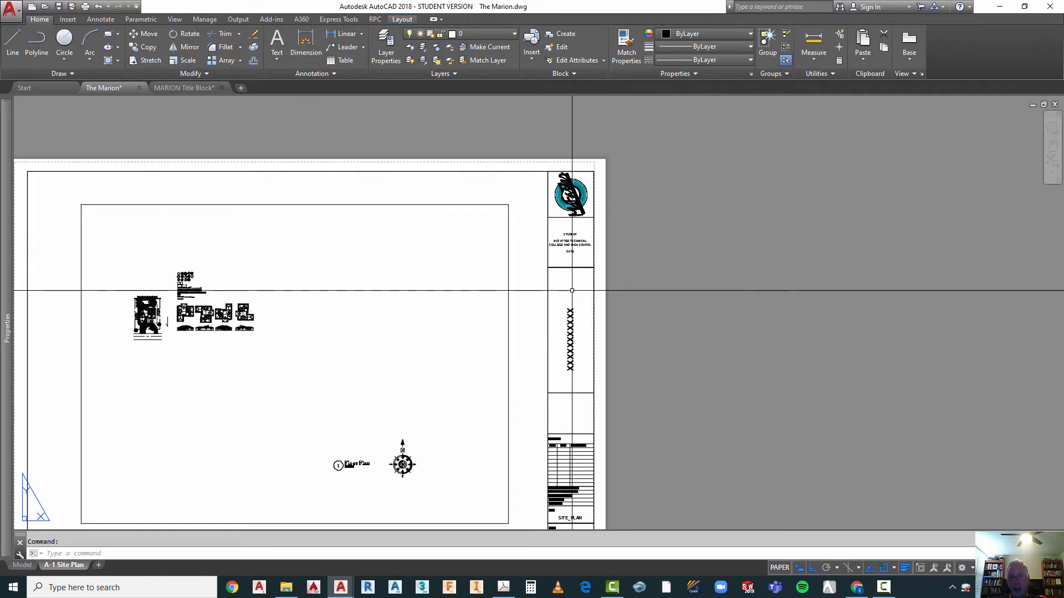
Step: Check which layer the viewport frame inside the border is on
{"action": "scroll", "coordinate": [637, 210], "scroll_direction": "down", "scroll_amount": 3}
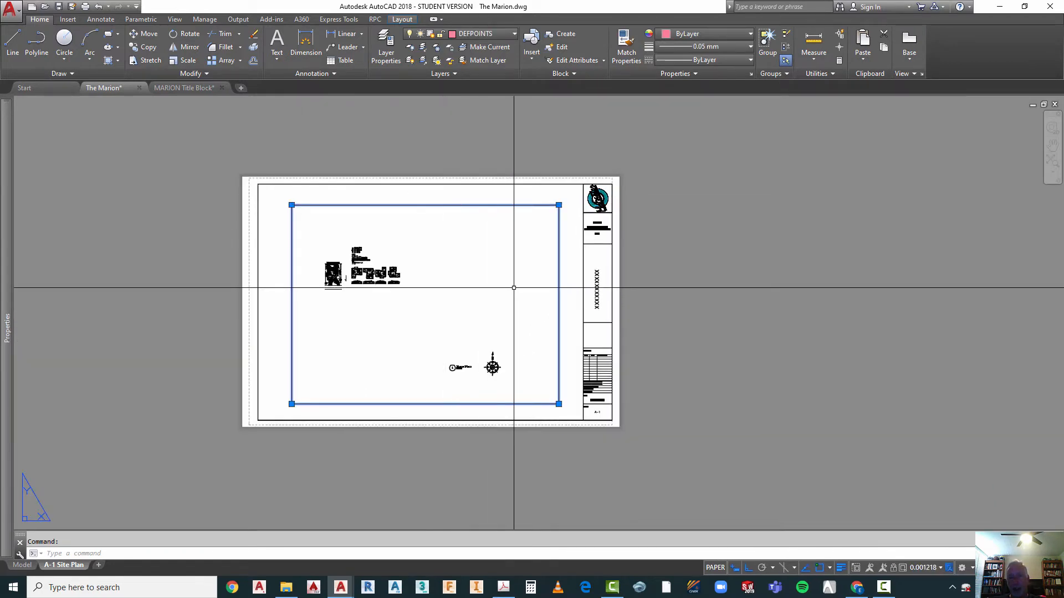
{"action": "key", "text": "Escape"}
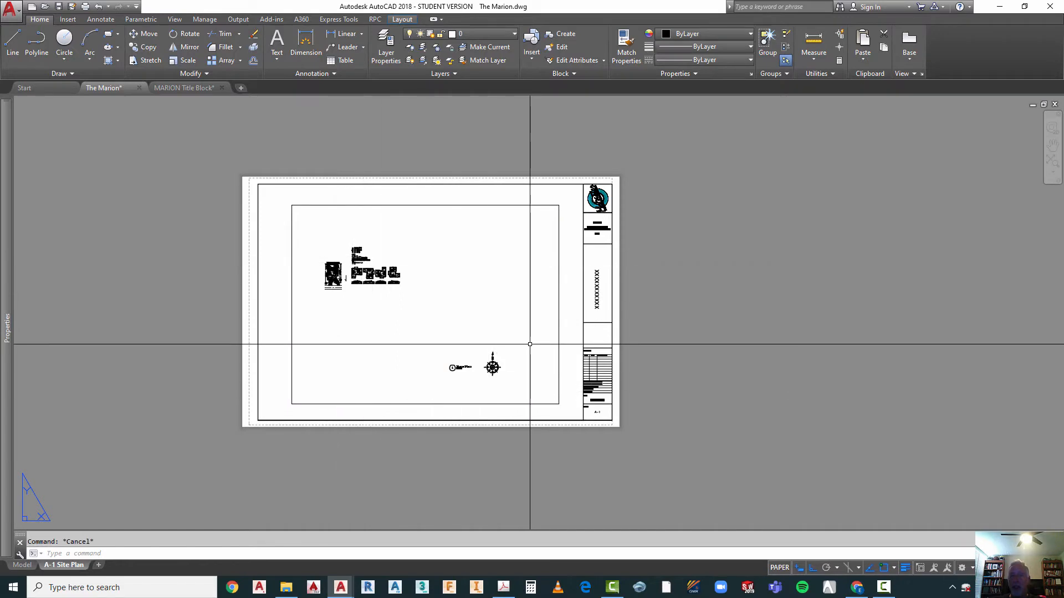
{"action": "left_click", "coordinate": [560, 278]}
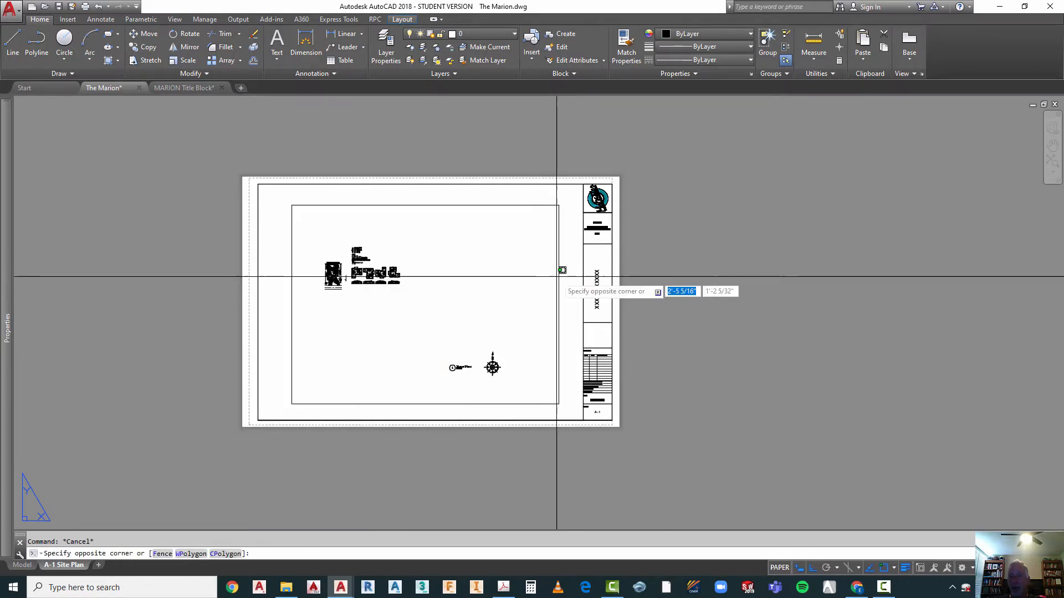
{"action": "left_click", "coordinate": [546, 261]}
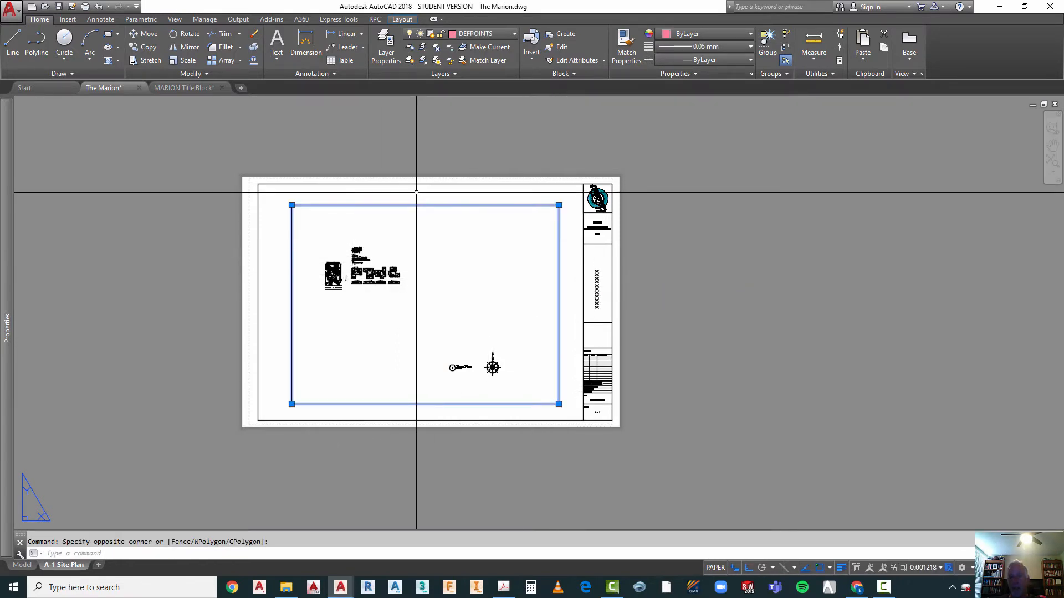
{"action": "key", "text": "Escape"}
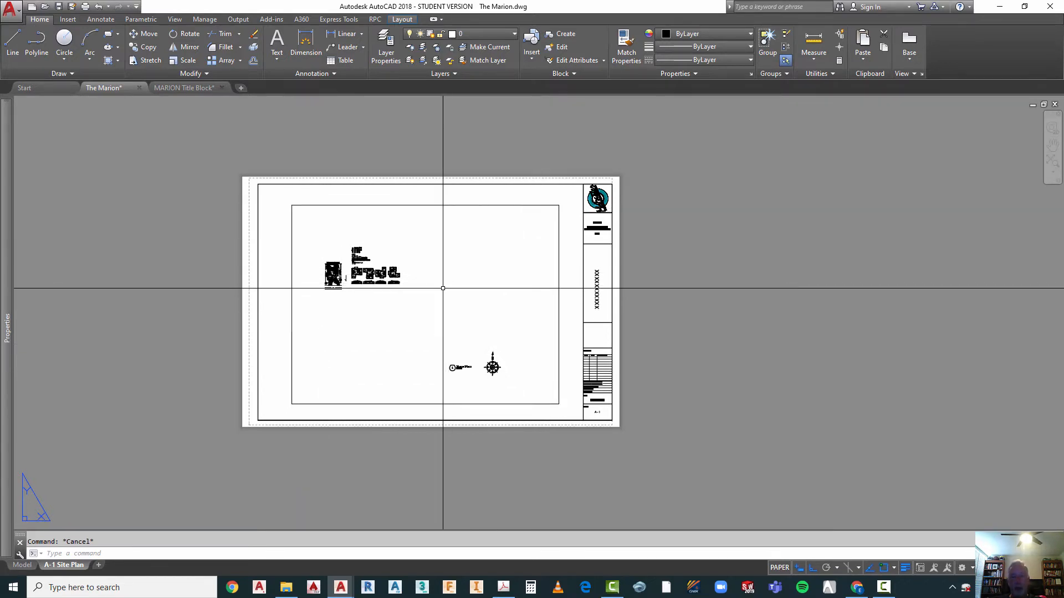
Step: Stretch the viewport's upper-right and lower-right corners to the points where the title block's inner edge meets the border's top and bottom edges
{"action": "left_click", "coordinate": [559, 209]}
{"action": "left_click", "coordinate": [558, 205]}
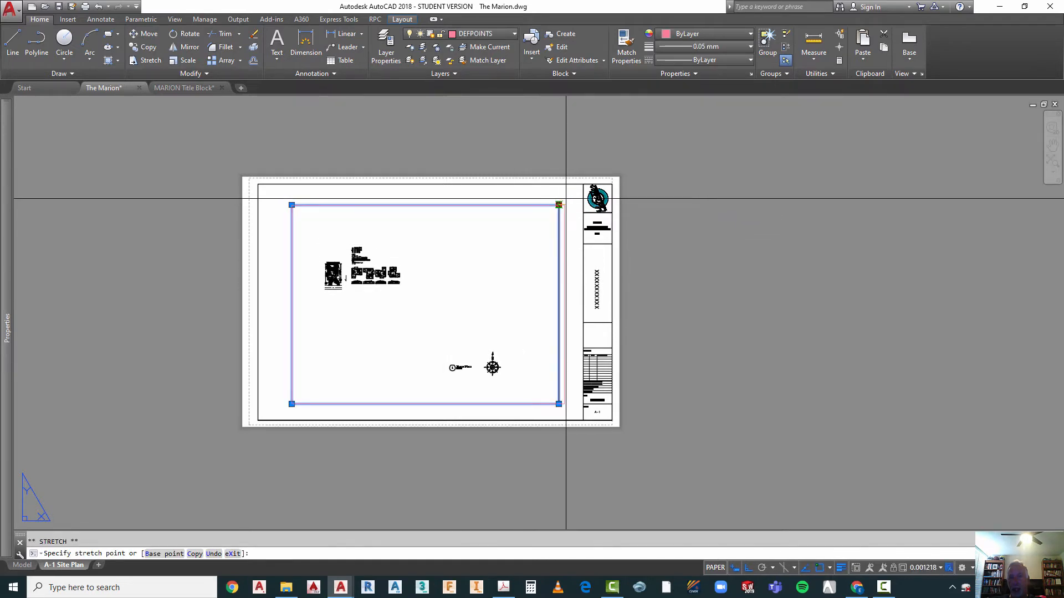
{"action": "left_click", "coordinate": [583, 184]}
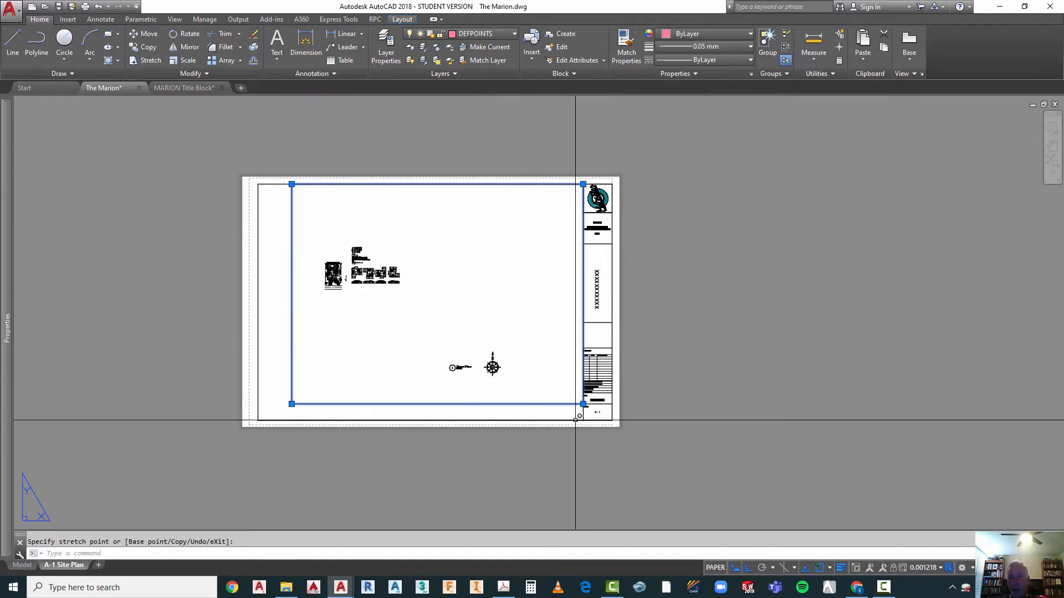
{"action": "left_click", "coordinate": [588, 407]}
{"action": "scroll", "coordinate": [587, 403], "scroll_direction": "up", "scroll_amount": 5}
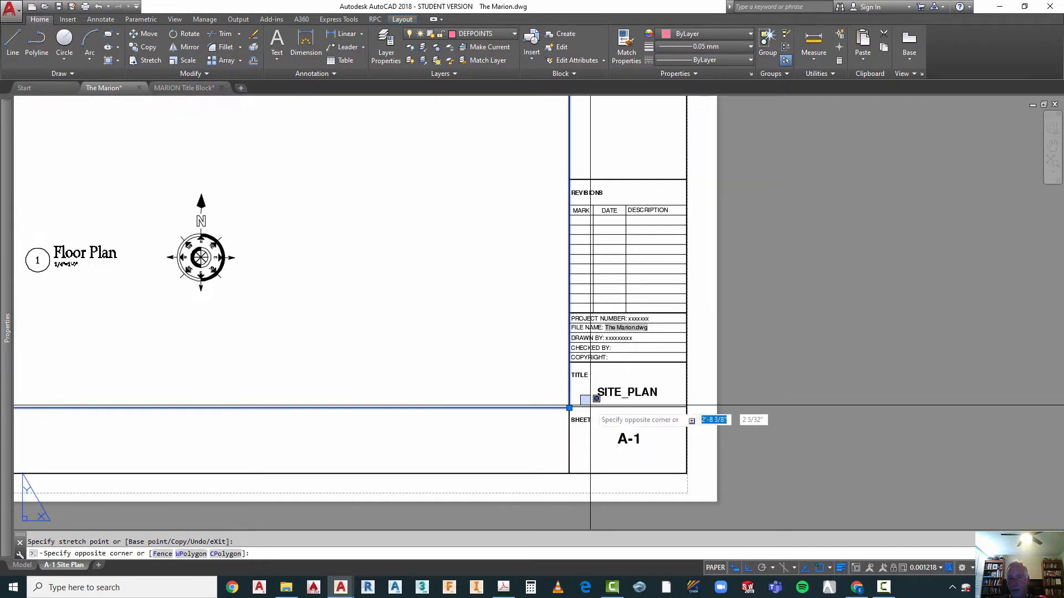
{"action": "key", "text": "Escape"}
{"action": "left_click", "coordinate": [569, 408]}
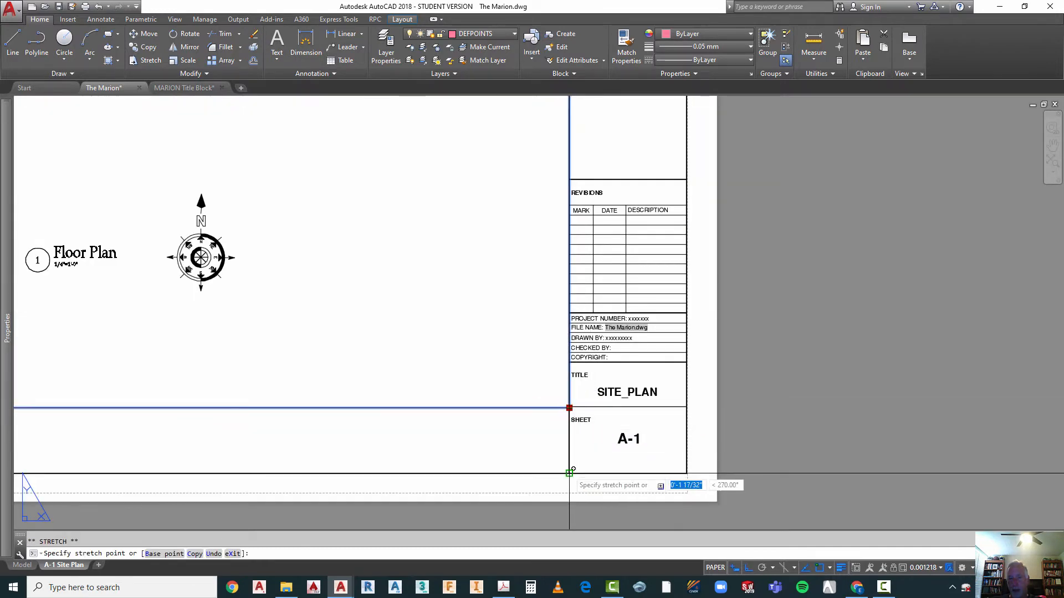
{"action": "left_click", "coordinate": [569, 468]}
{"action": "scroll", "coordinate": [676, 428], "scroll_direction": "down", "scroll_amount": 6}
{"action": "scroll", "coordinate": [676, 426], "scroll_direction": "down", "scroll_amount": 2}
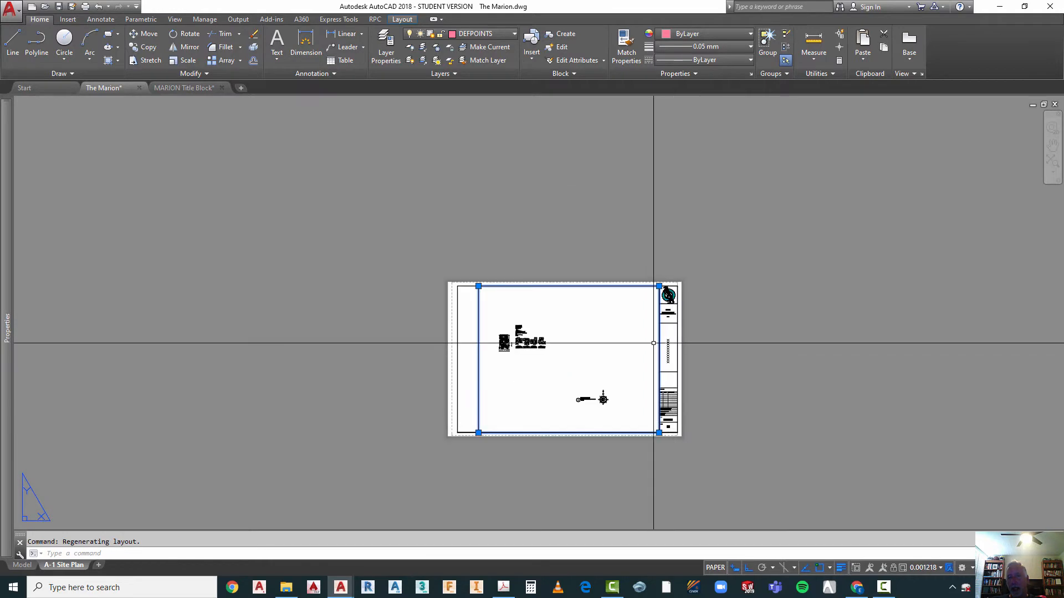
Step: Stretch the viewport's upper-left corner along the border's top edge to just inside the border's left edge
{"action": "scroll", "coordinate": [657, 348], "scroll_direction": "up", "scroll_amount": 4}
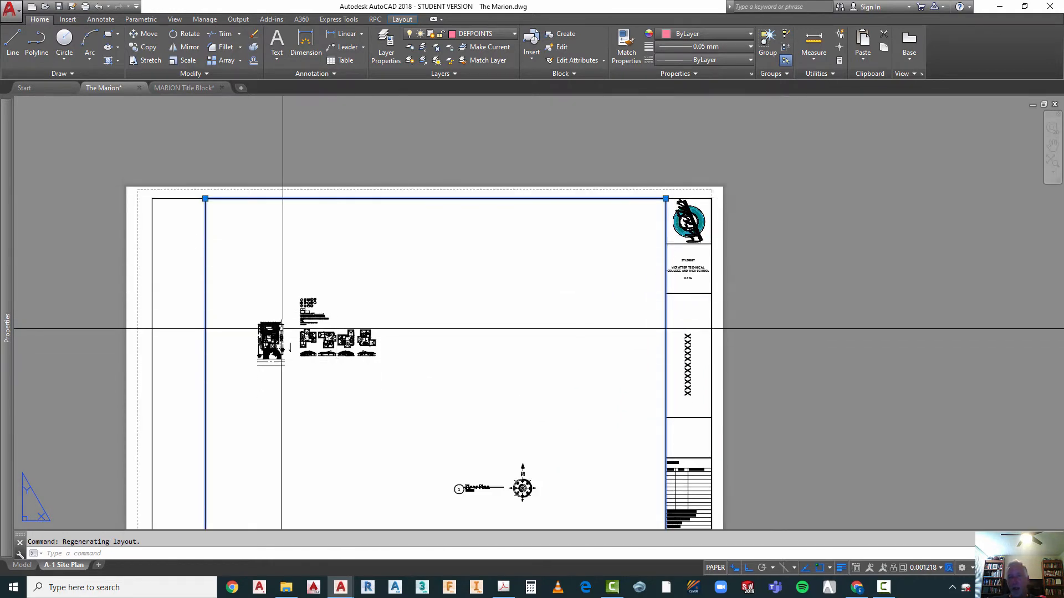
{"action": "left_click", "coordinate": [207, 194]}
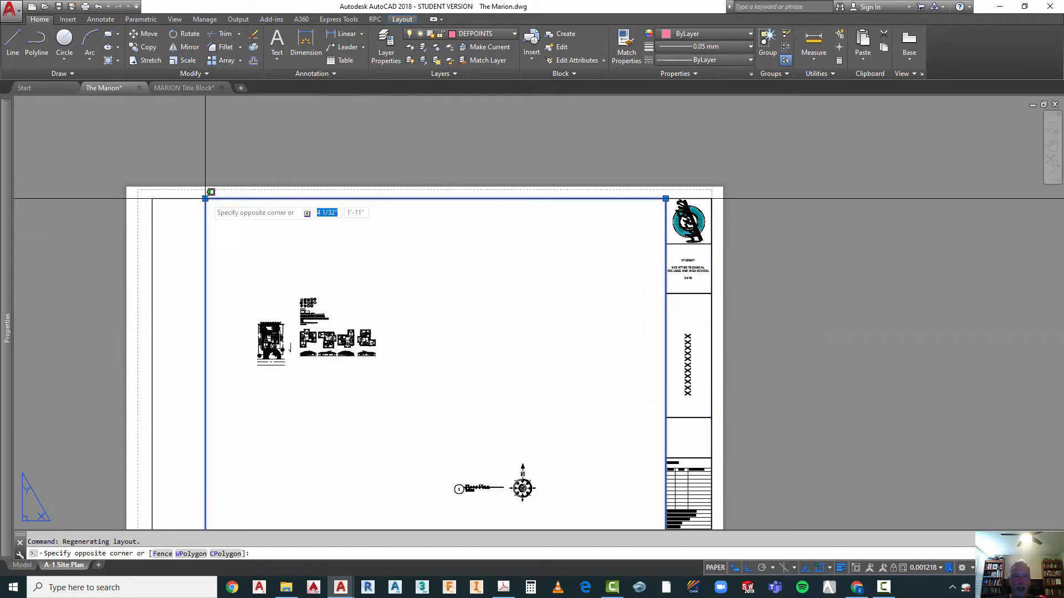
{"action": "key", "text": "Escape"}
{"action": "left_click", "coordinate": [205, 198]}
{"action": "scroll", "coordinate": [129, 199], "scroll_direction": "up", "scroll_amount": 4}
{"action": "scroll", "coordinate": [129, 199], "scroll_direction": "up", "scroll_amount": 2}
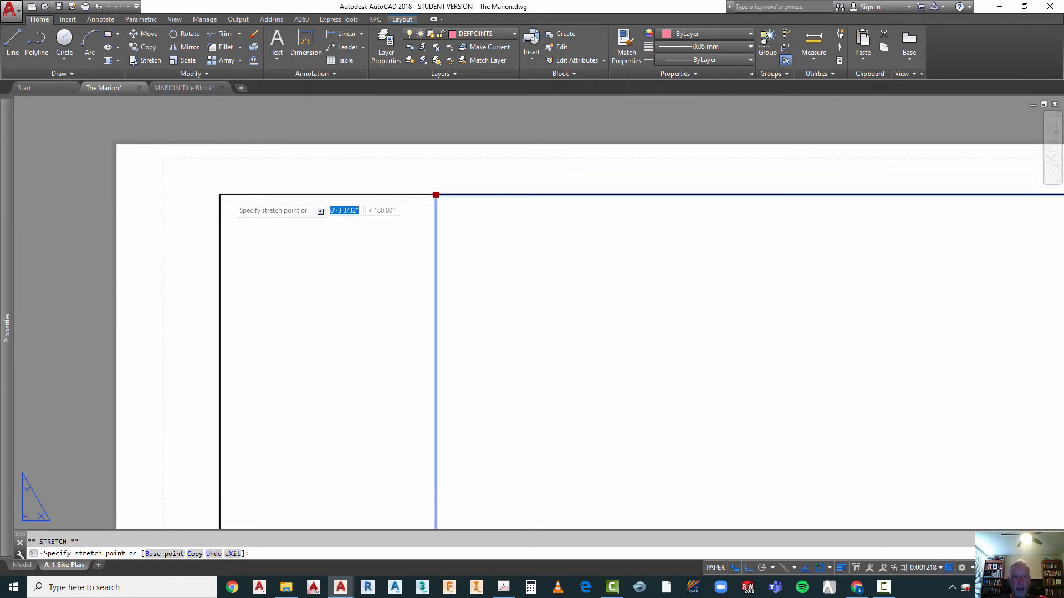
{"action": "left_click", "coordinate": [227, 195]}
{"action": "scroll", "coordinate": [262, 131], "scroll_direction": "down", "scroll_amount": 6}
{"action": "left_click", "coordinate": [256, 524]}
{"action": "key", "text": "Escape"}
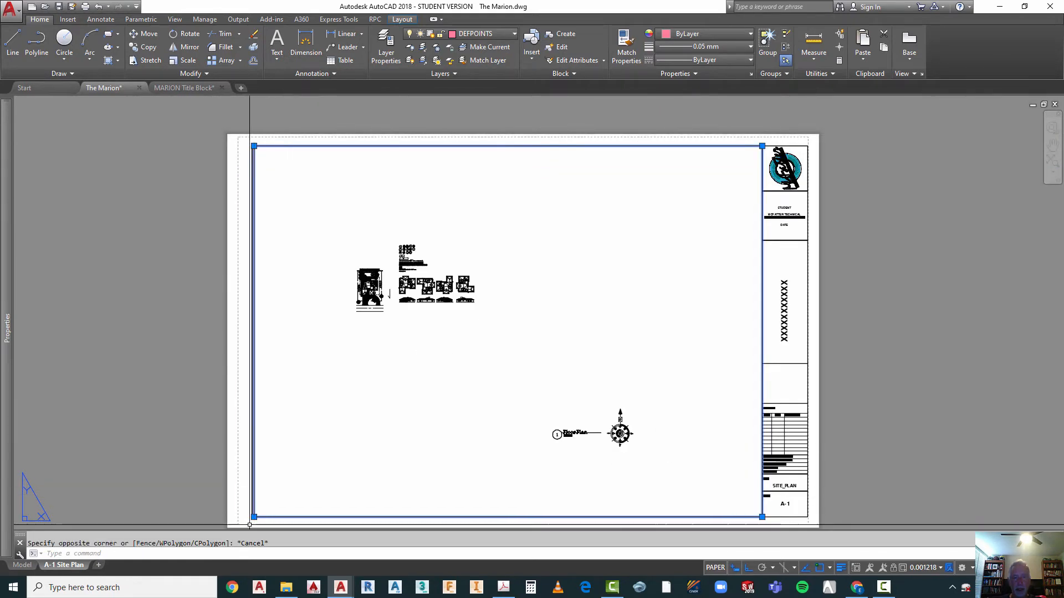
{"action": "scroll", "coordinate": [254, 517], "scroll_direction": "up", "scroll_amount": 5}
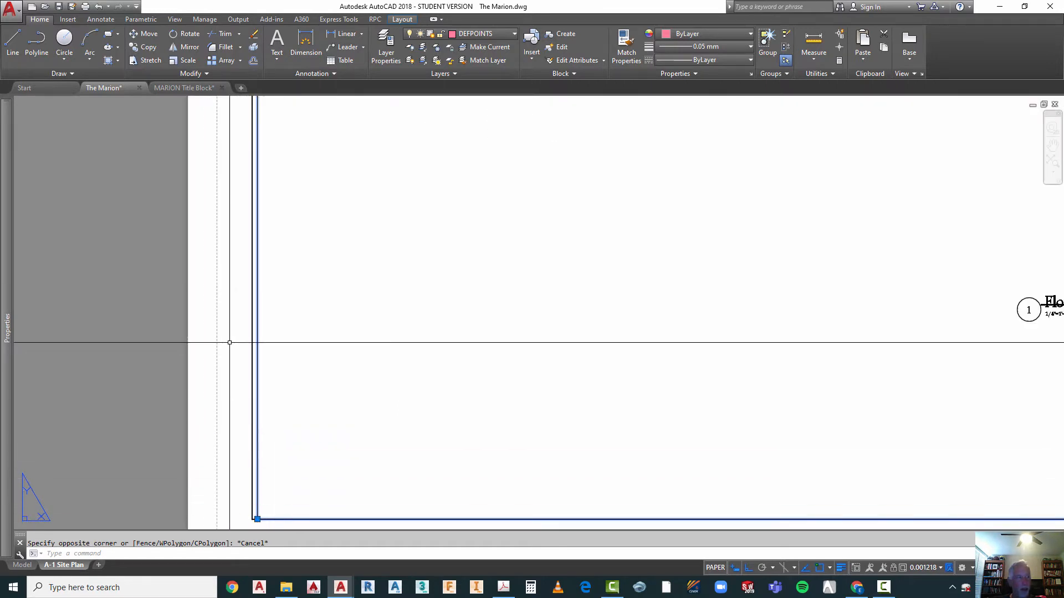
{"action": "scroll", "coordinate": [307, 328], "scroll_direction": "down", "scroll_amount": 6}
{"action": "scroll", "coordinate": [388, 322], "scroll_direction": "down", "scroll_amount": 2}
{"action": "scroll", "coordinate": [335, 307], "scroll_direction": "up", "scroll_amount": 5}
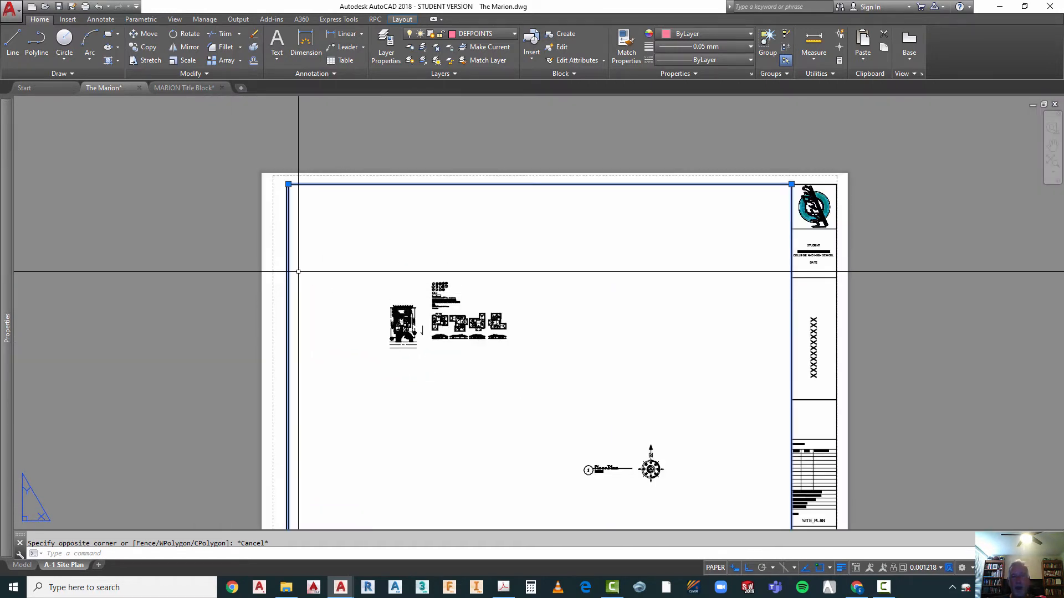
{"action": "key", "text": "Escape"}
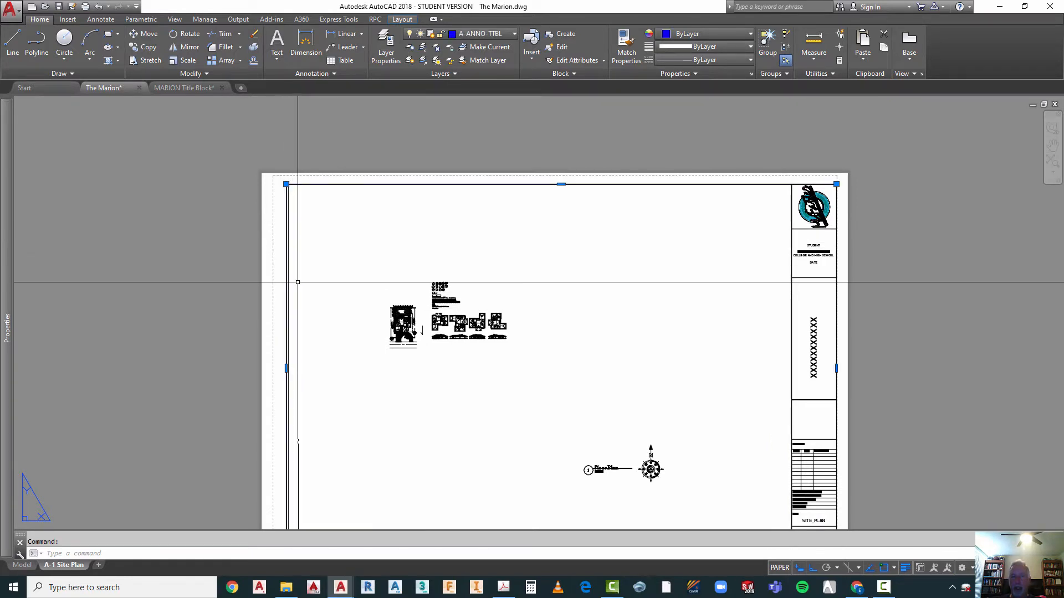
Step: Check which object is the border and which is the viewport frame along the sheet's left edge, including the frame's layer
{"action": "key", "text": "Escape"}
{"action": "left_click", "coordinate": [287, 254]}
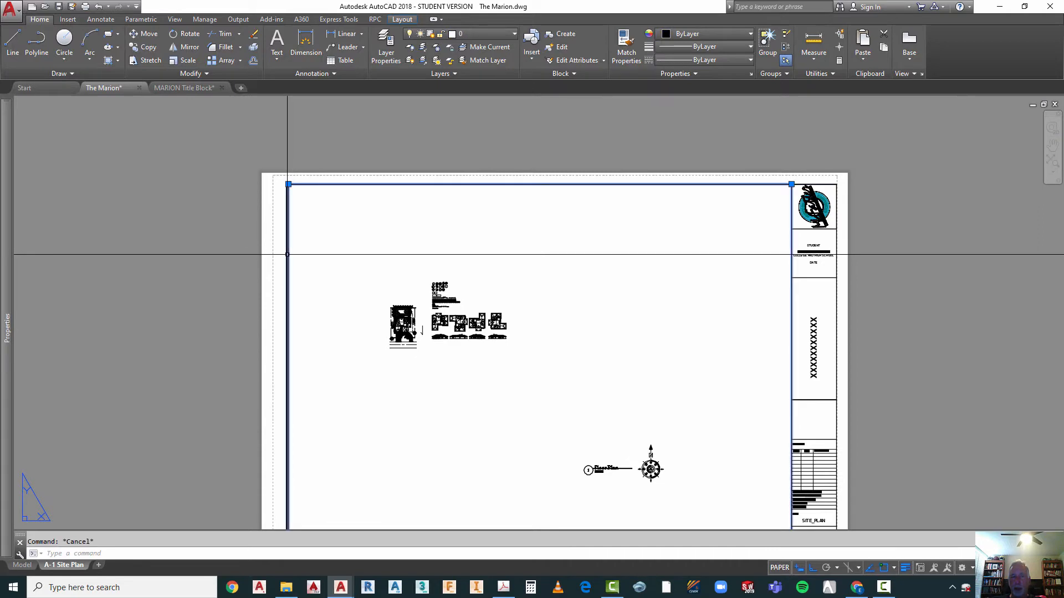
{"action": "key", "text": "Escape"}
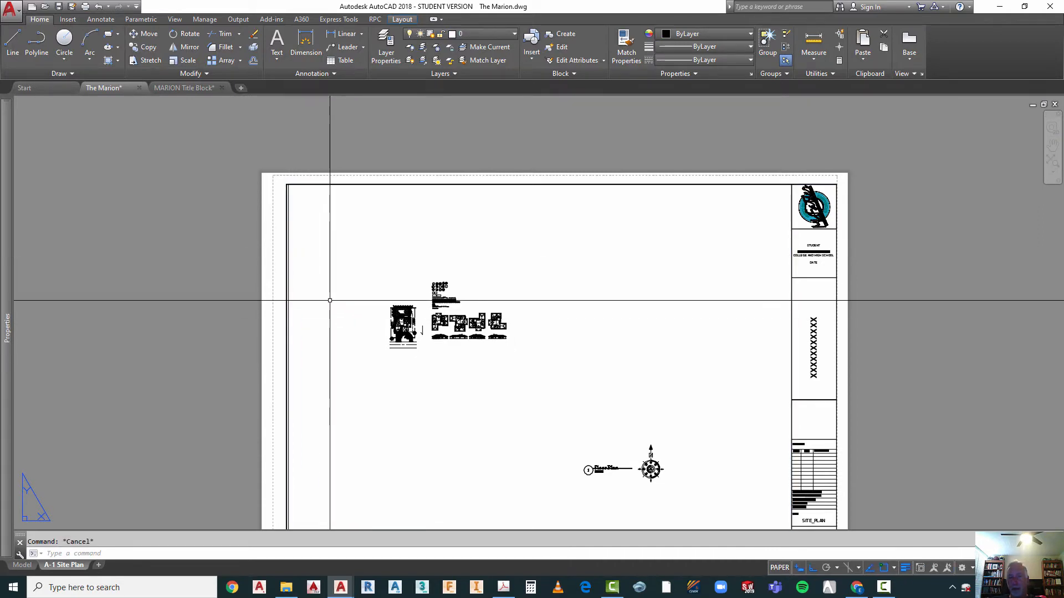
{"action": "scroll", "coordinate": [330, 299], "scroll_direction": "down", "scroll_amount": 2}
{"action": "scroll", "coordinate": [383, 261], "scroll_direction": "up", "scroll_amount": 2}
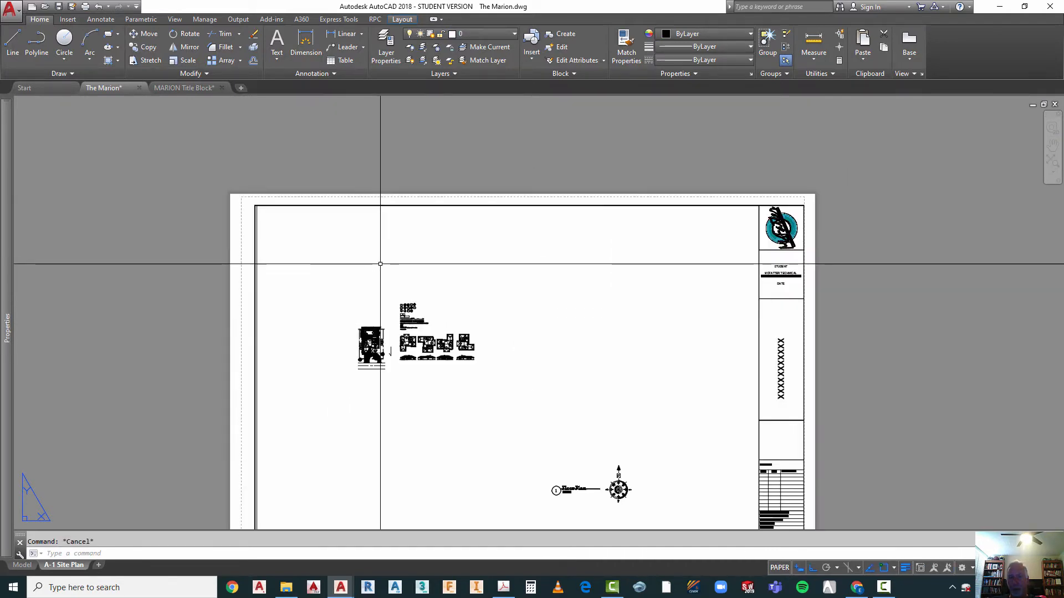
{"action": "left_click", "coordinate": [257, 231]}
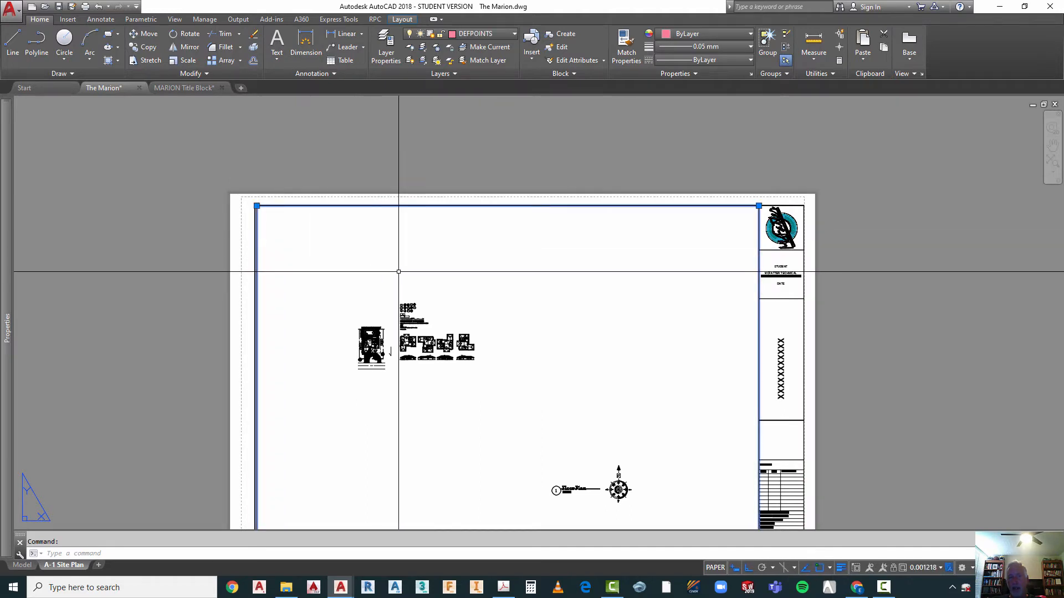
{"action": "key", "text": "Escape"}
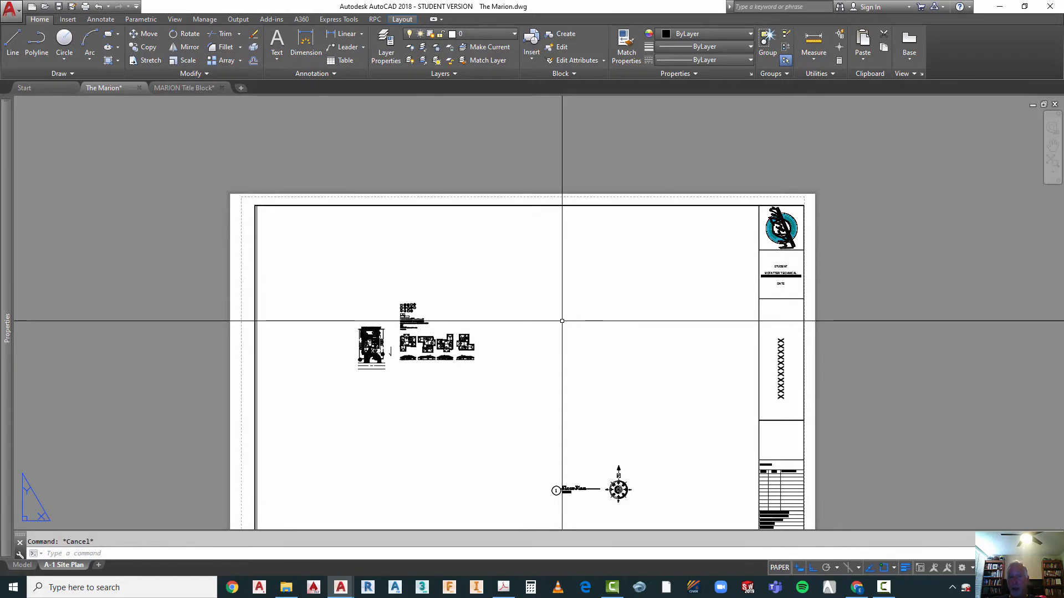
{"action": "scroll", "coordinate": [562, 321], "scroll_direction": "down", "scroll_amount": 2}
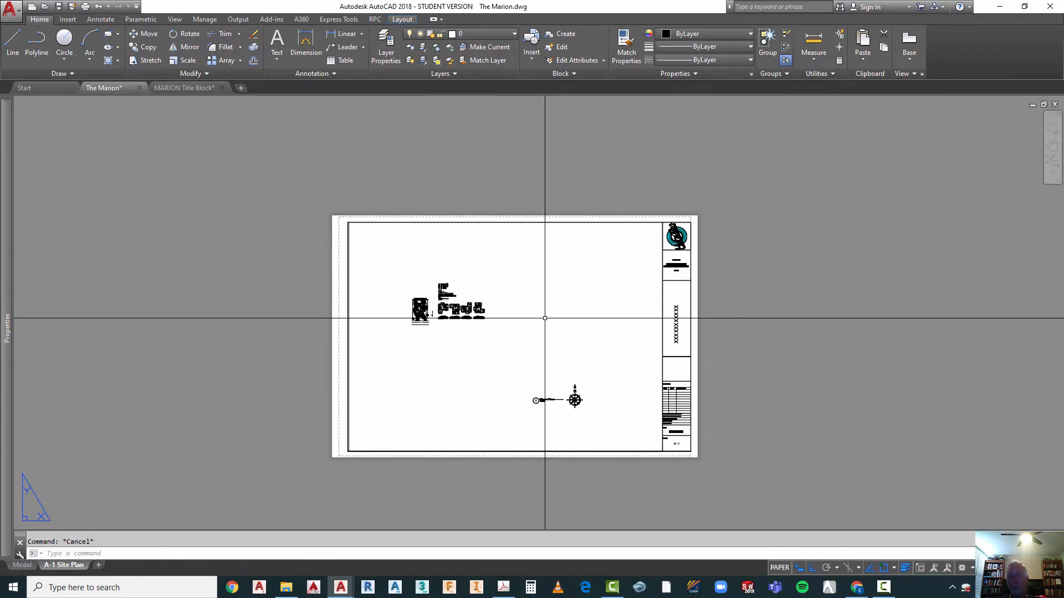
{"action": "scroll", "coordinate": [544, 318], "scroll_direction": "up", "scroll_amount": 2}
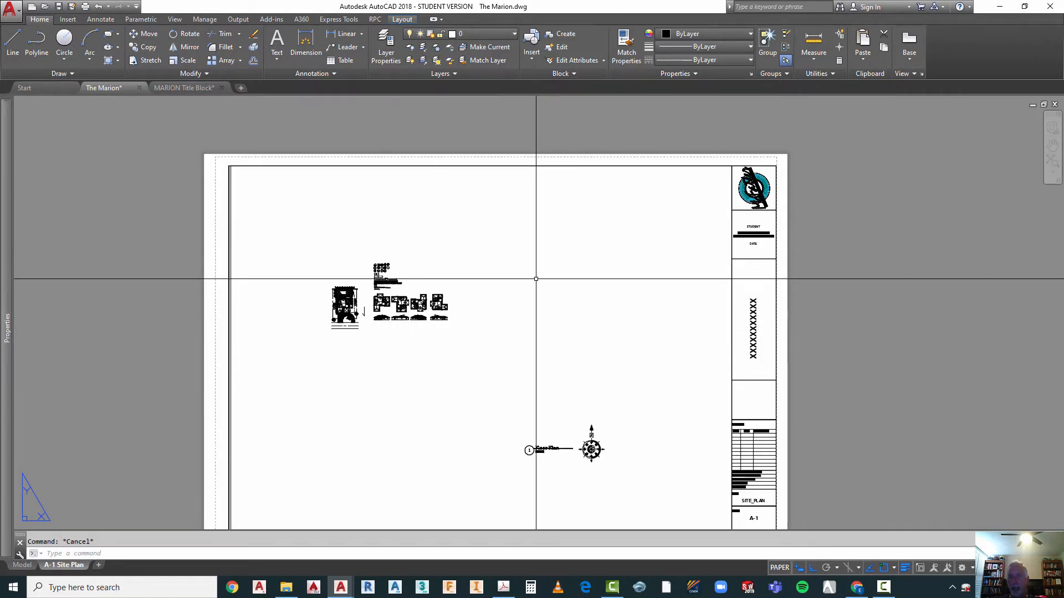
Step: Replace the STUDENT placeholder in the title block's school text with the student's full name
{"action": "scroll", "coordinate": [799, 233], "scroll_direction": "up", "scroll_amount": 8}
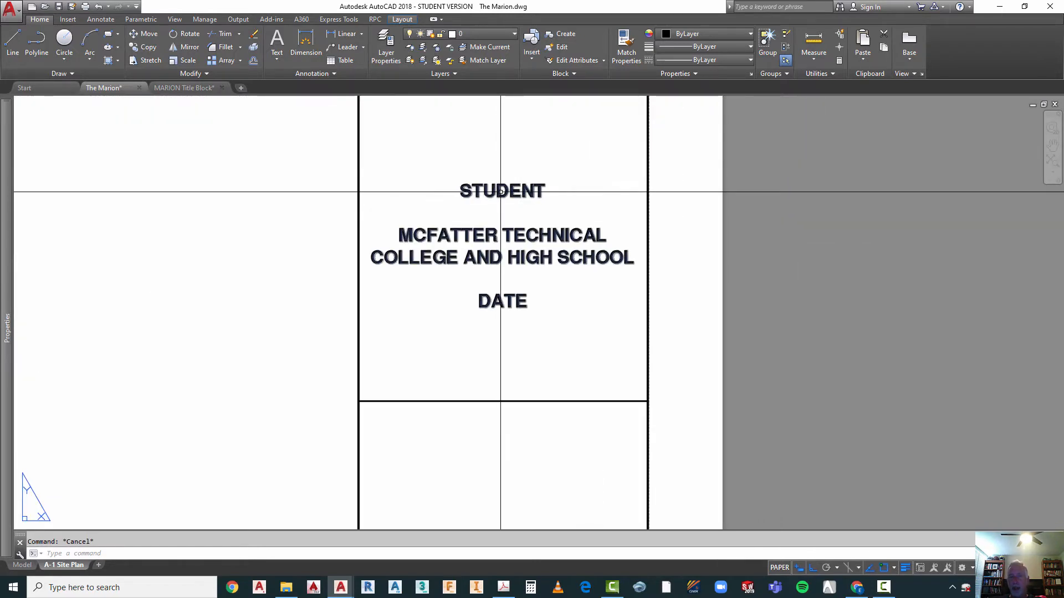
{"action": "left_click", "coordinate": [498, 185]}
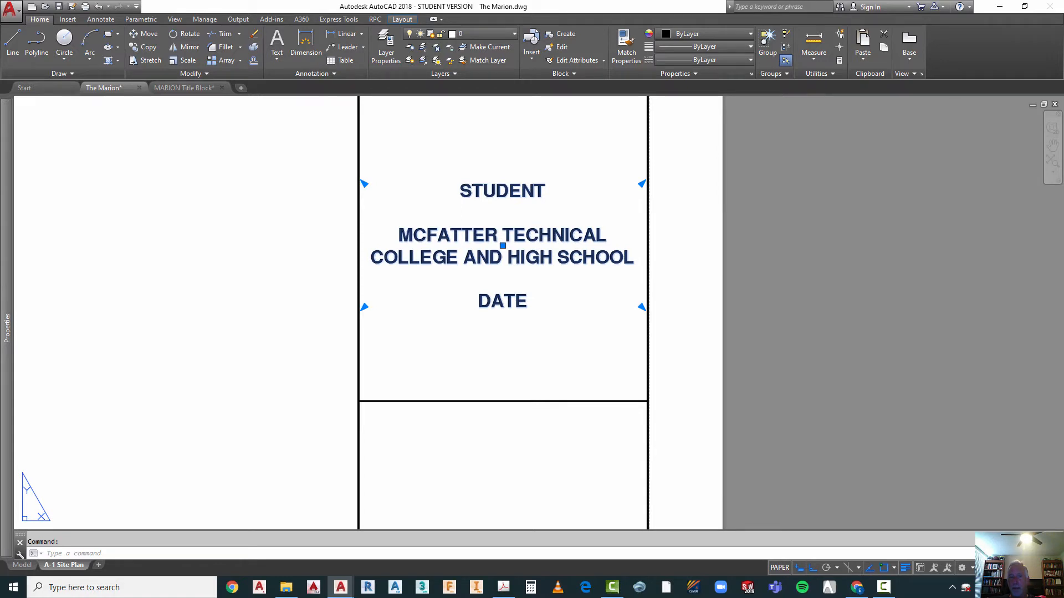
{"action": "double_click", "coordinate": [495, 201]}
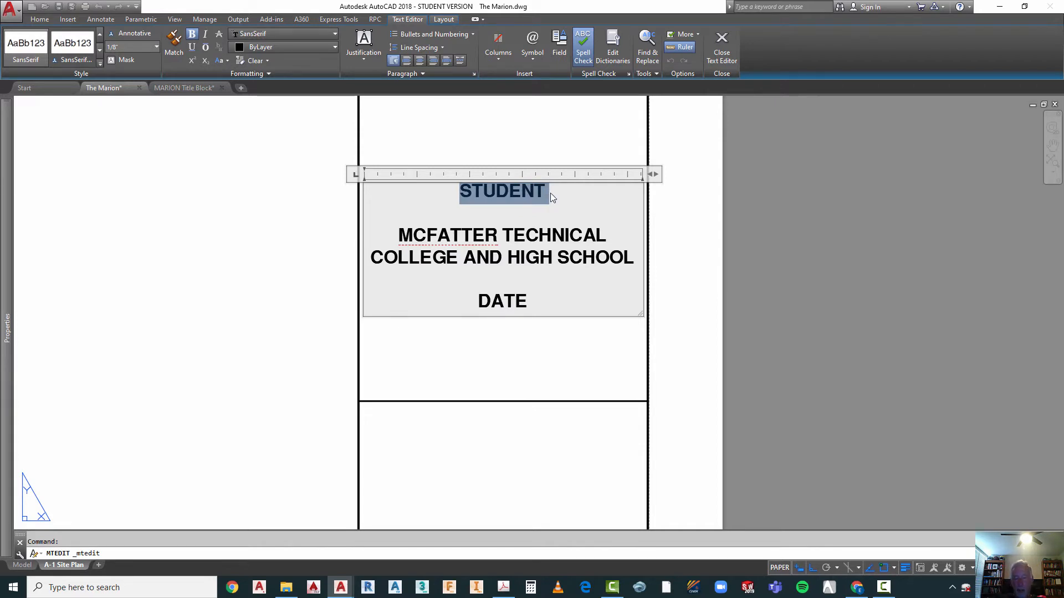
{"action": "type", "text": "John"}
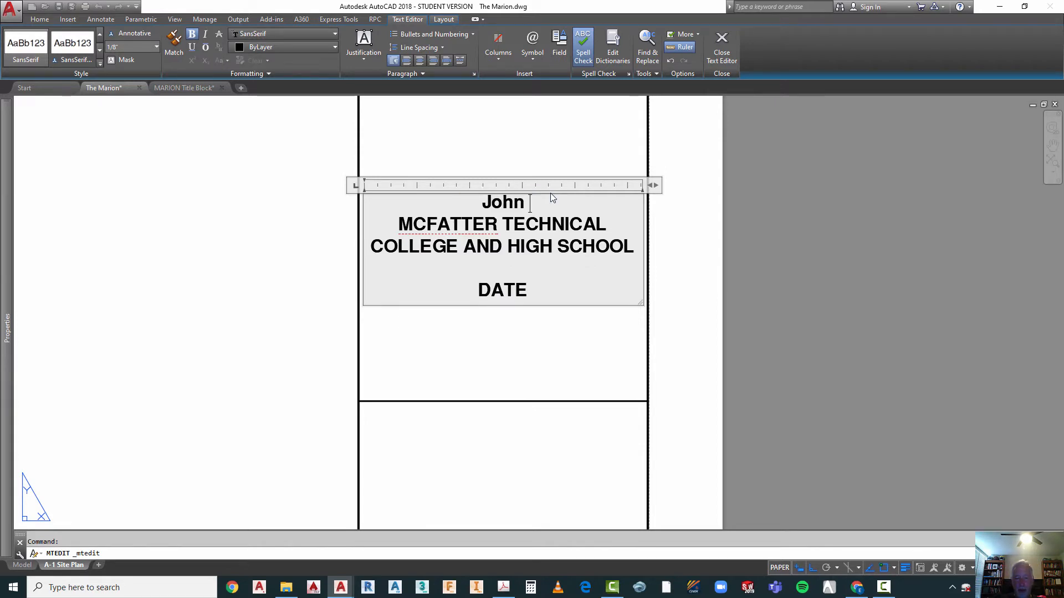
{"action": "type", "text": " D"}
{"action": "key", "text": "BackSpace"}
{"action": "key", "text": "BackSpace"}
{"action": "key", "text": "BackSpace"}
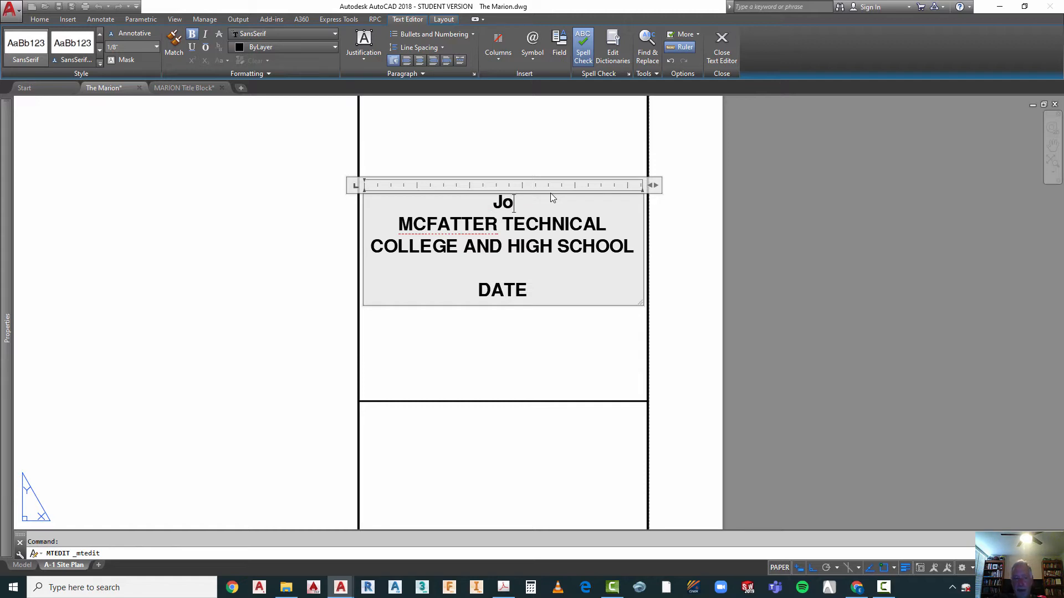
{"action": "type", "text": "e Sample"}
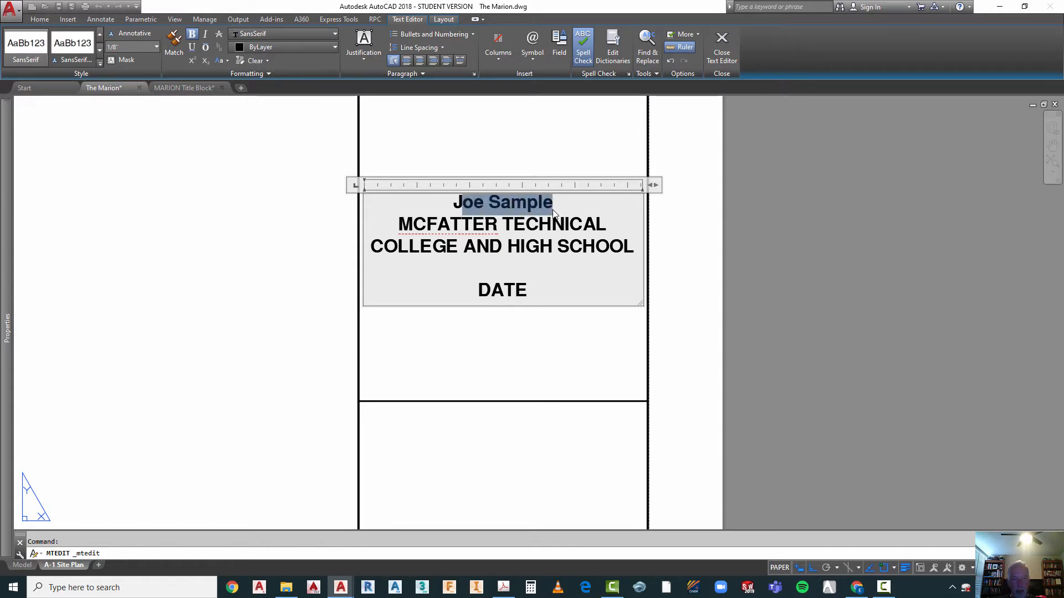
Step: Retype the student's name in the title block text in all capitals
{"action": "type", "text": "OE SA"}
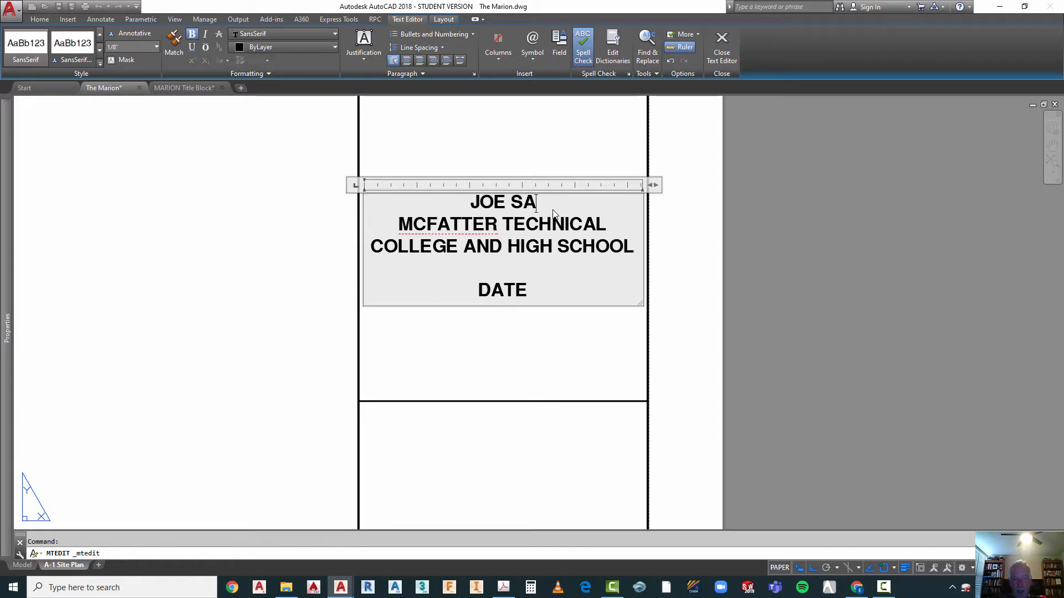
{"action": "type", "text": "MPLE"}
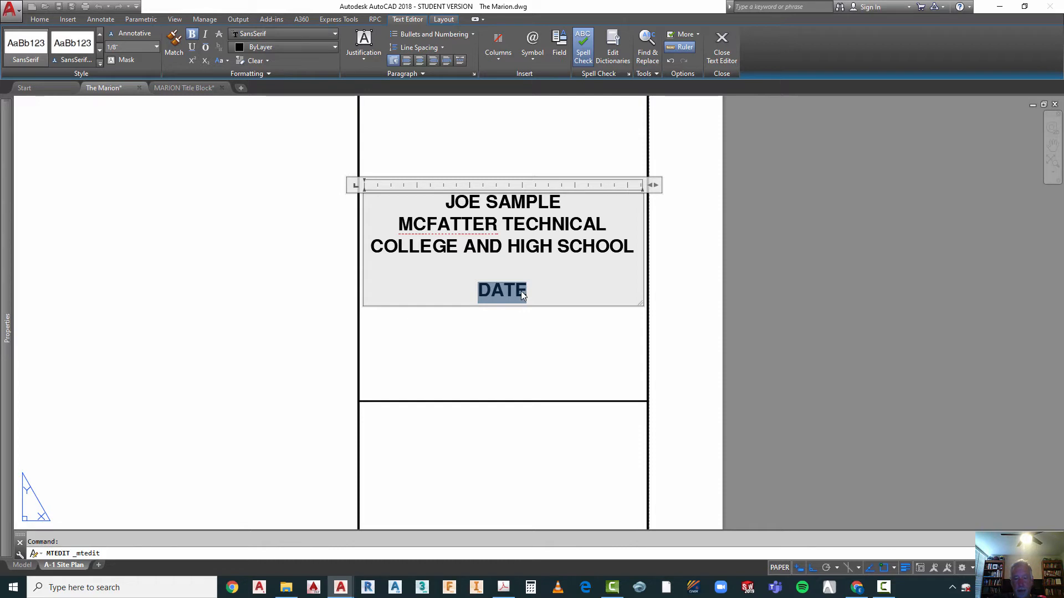
Step: Replace the DATE placeholder in the title block text with 06/022/2020 and finish editing the text
{"action": "type", "text": "06/022/2020"}
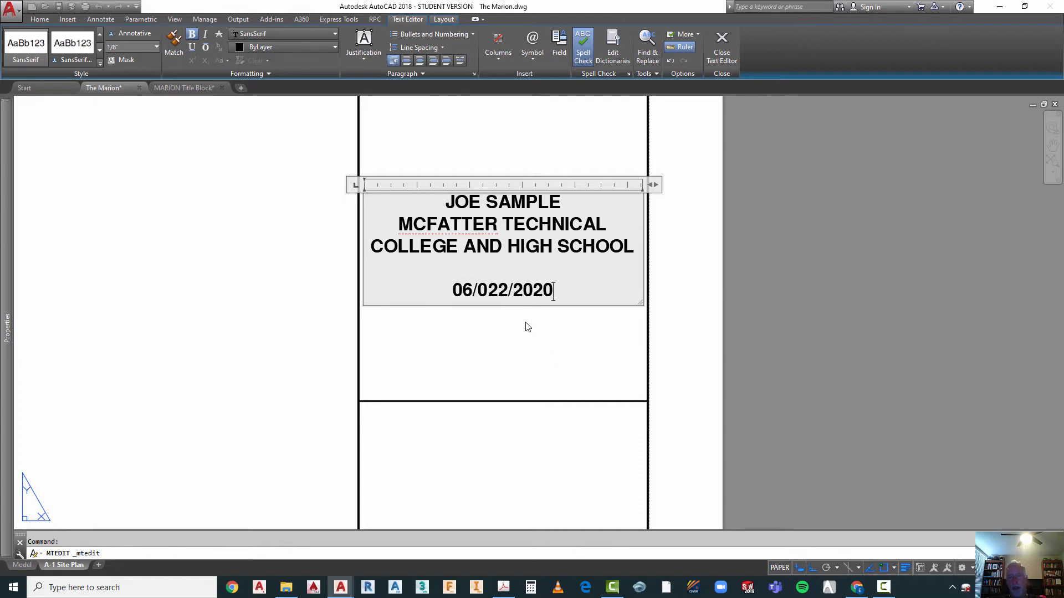
{"action": "left_click", "coordinate": [527, 327]}
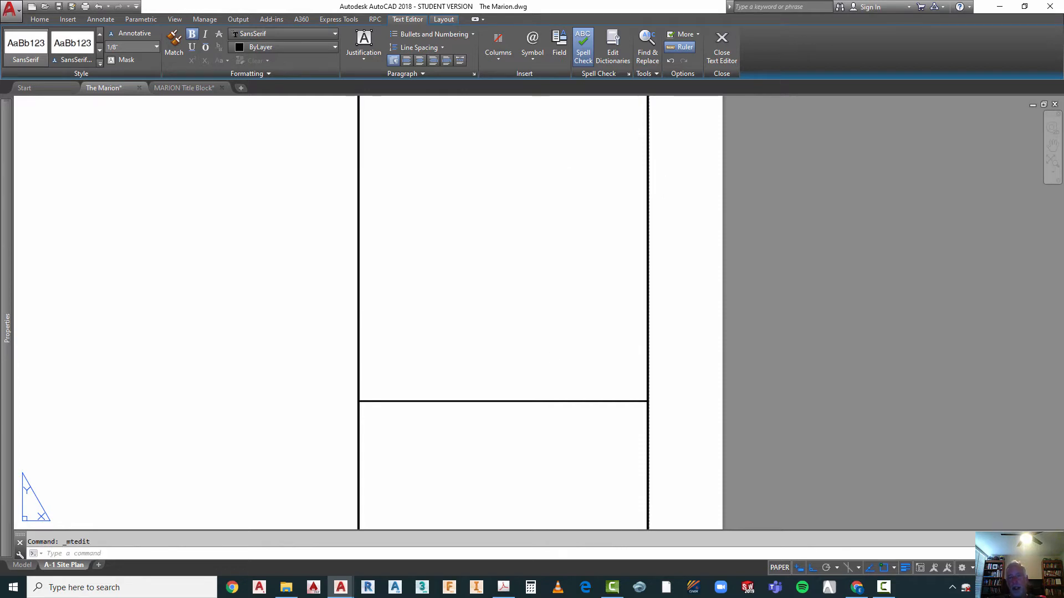
{"action": "scroll", "coordinate": [510, 201], "scroll_direction": "down", "scroll_amount": 2}
{"action": "scroll", "coordinate": [538, 194], "scroll_direction": "down", "scroll_amount": 2}
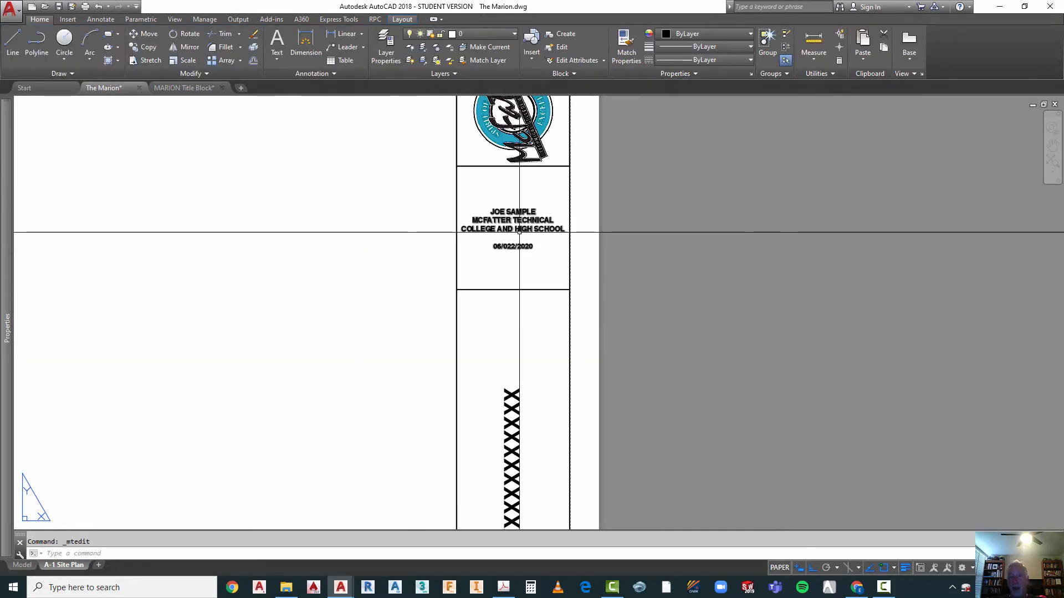
Step: Replace the vertical row of X placeholders in the title block with SAMPLE RESIDENCE and finish editing the text
{"action": "scroll", "coordinate": [513, 231], "scroll_direction": "down", "scroll_amount": 2}
{"action": "scroll", "coordinate": [509, 430], "scroll_direction": "up", "scroll_amount": 4}
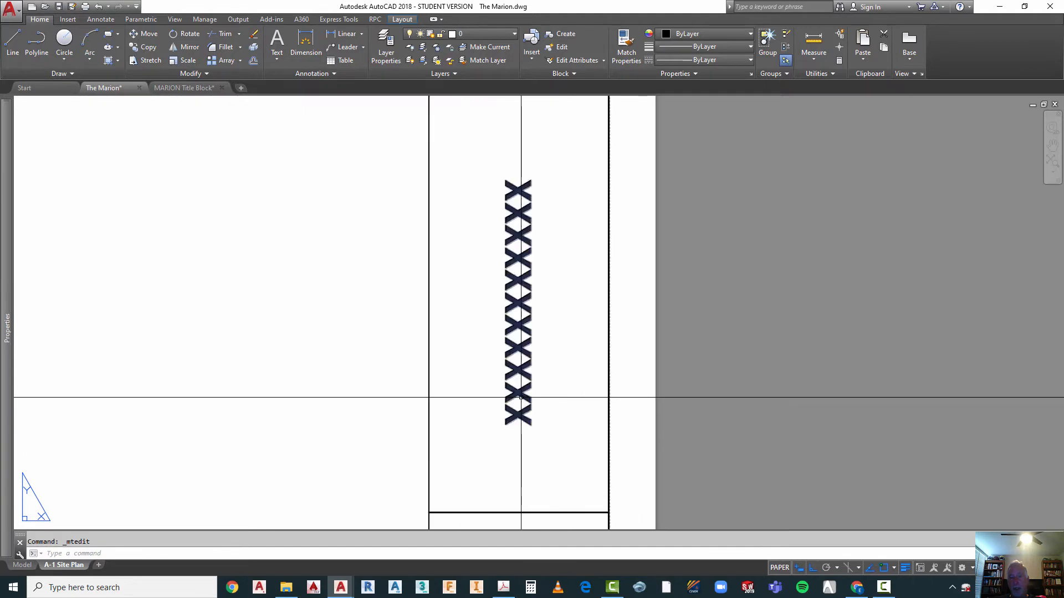
{"action": "left_click", "coordinate": [518, 391]}
{"action": "key", "text": "Escape"}
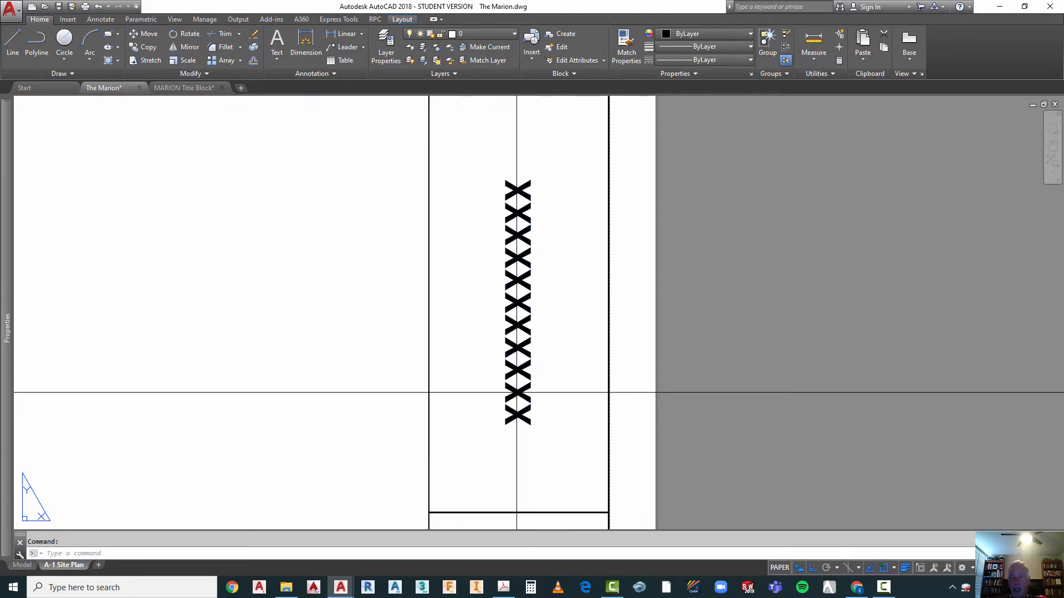
{"action": "left_click", "coordinate": [512, 393]}
{"action": "left_click", "coordinate": [506, 396]}
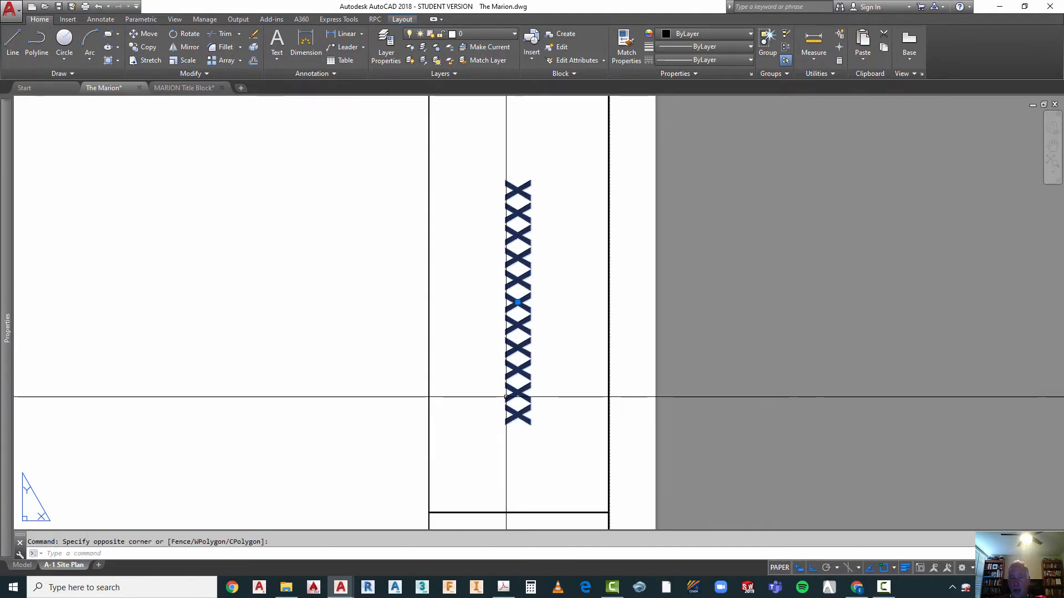
{"action": "double_click", "coordinate": [506, 396]}
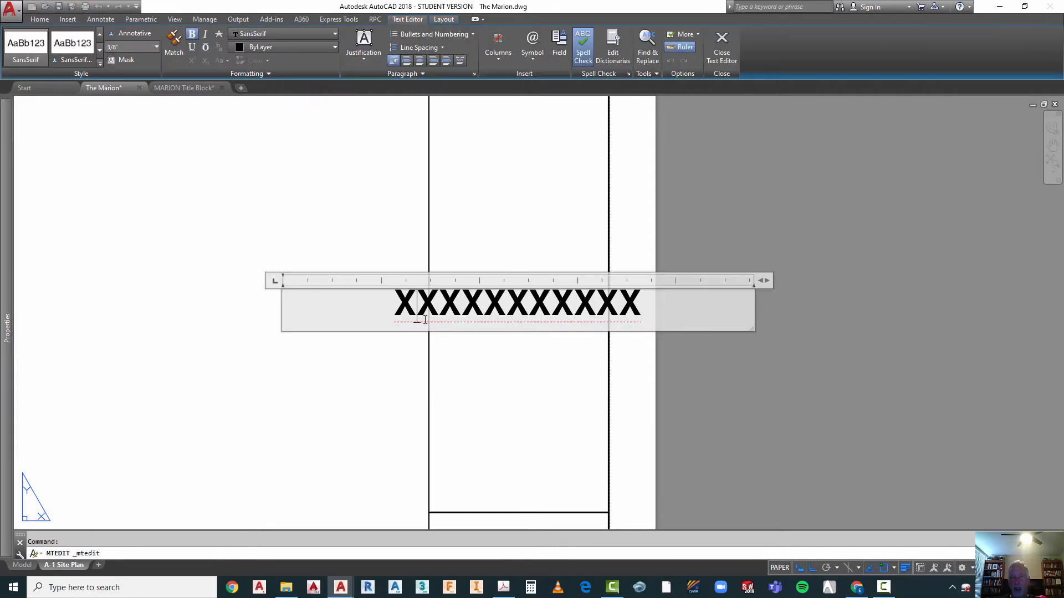
{"action": "left_click_drag", "start_coordinate": [398, 304], "coordinate": [636, 302]}
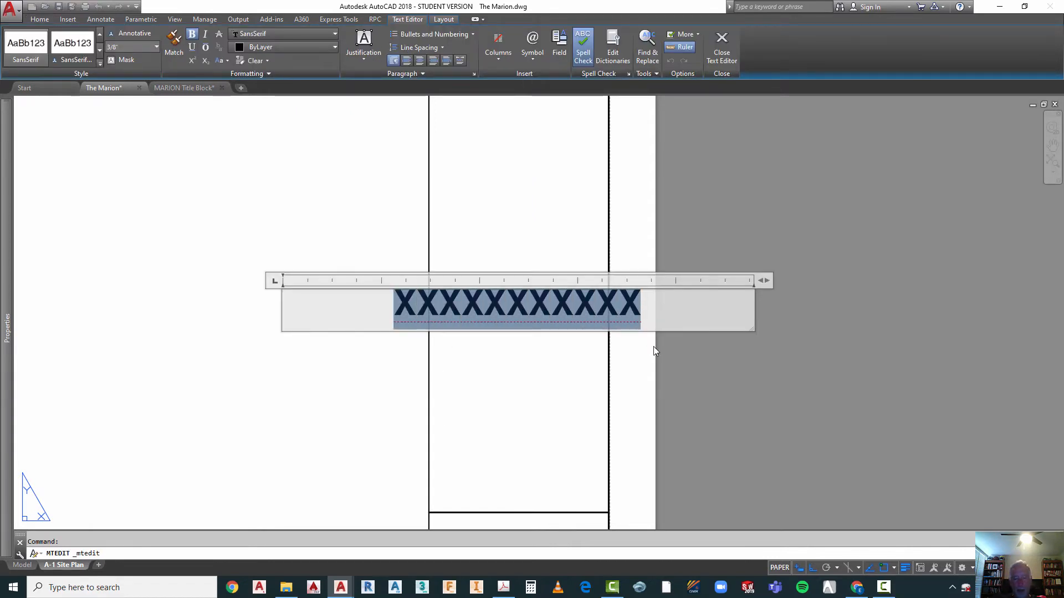
{"action": "type", "text": "sAM"}
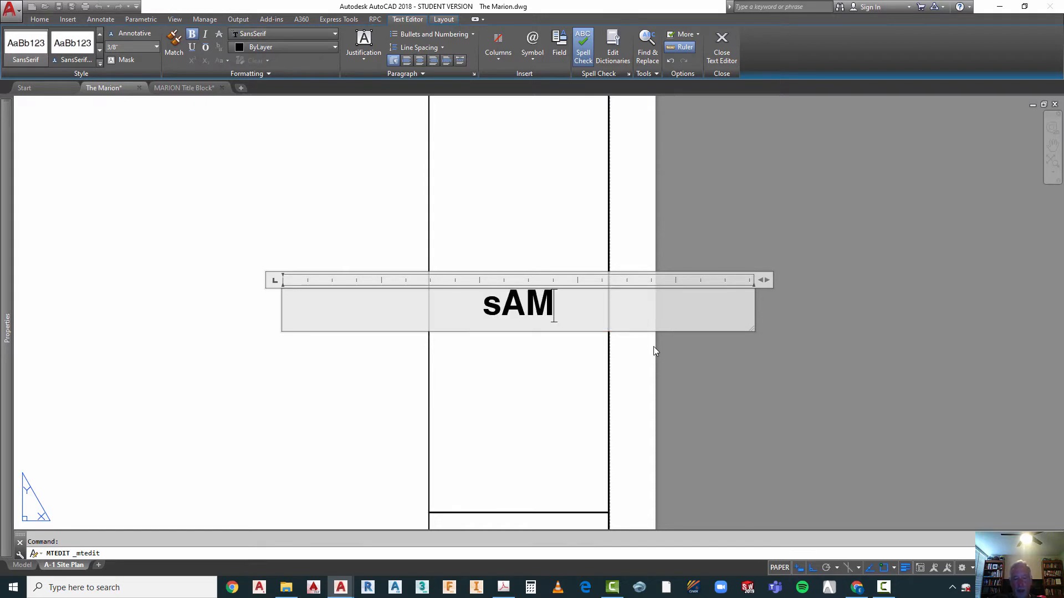
{"action": "type", "text": "PLE"}
{"action": "key", "text": "BackSpace"}
{"action": "key", "text": "BackSpace"}
{"action": "key", "text": "BackSpace"}
{"action": "key", "text": "BackSpace"}
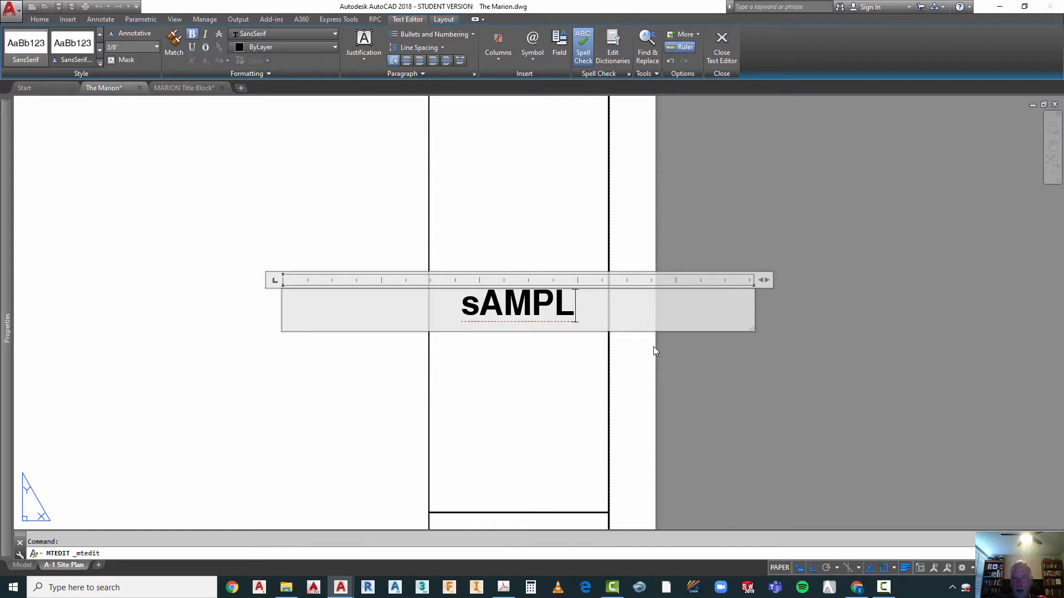
{"action": "key", "text": "BackSpace"}
{"action": "key", "text": "BackSpace"}
{"action": "type", "text": "SA"}
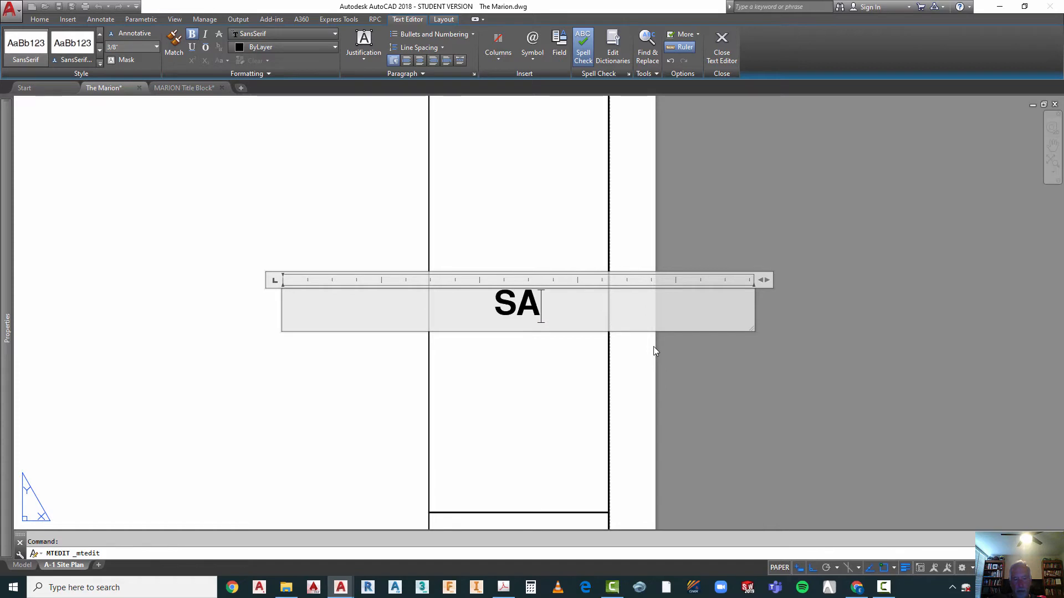
{"action": "type", "text": "MPLE RE"}
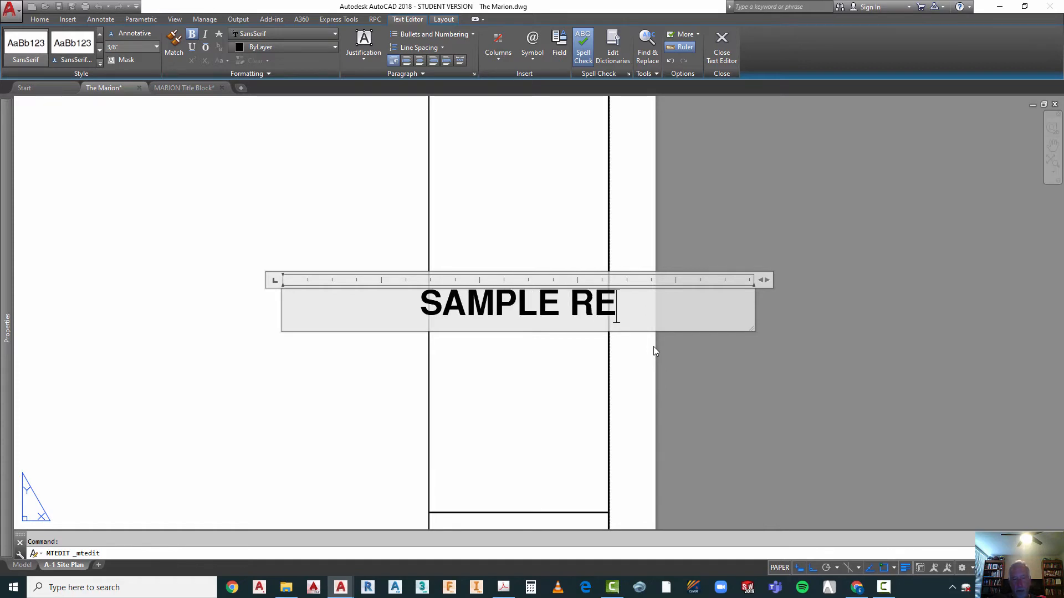
{"action": "type", "text": "SIDENCE"}
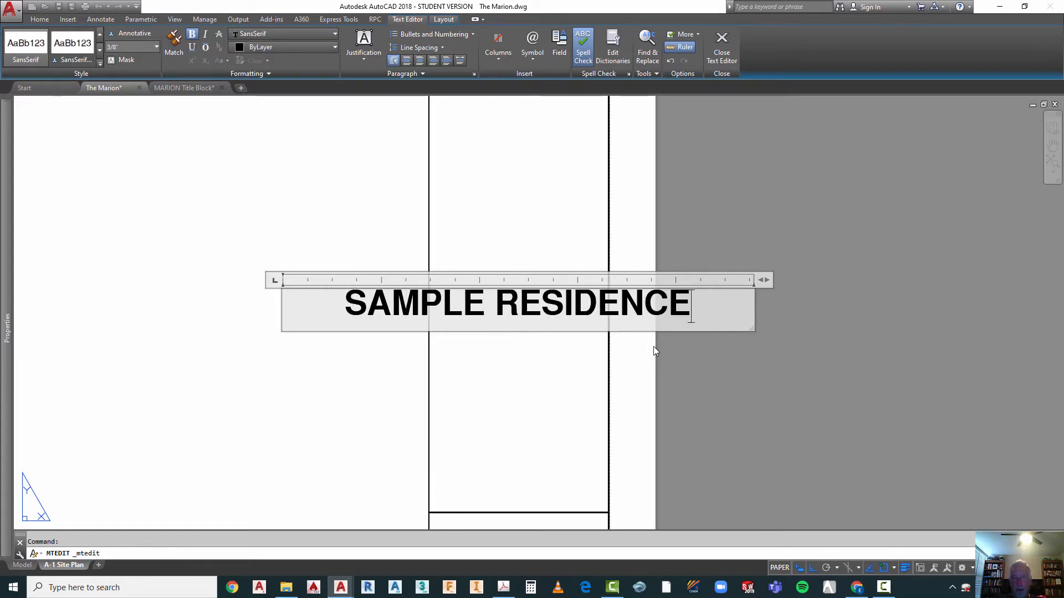
{"action": "left_click", "coordinate": [557, 440]}
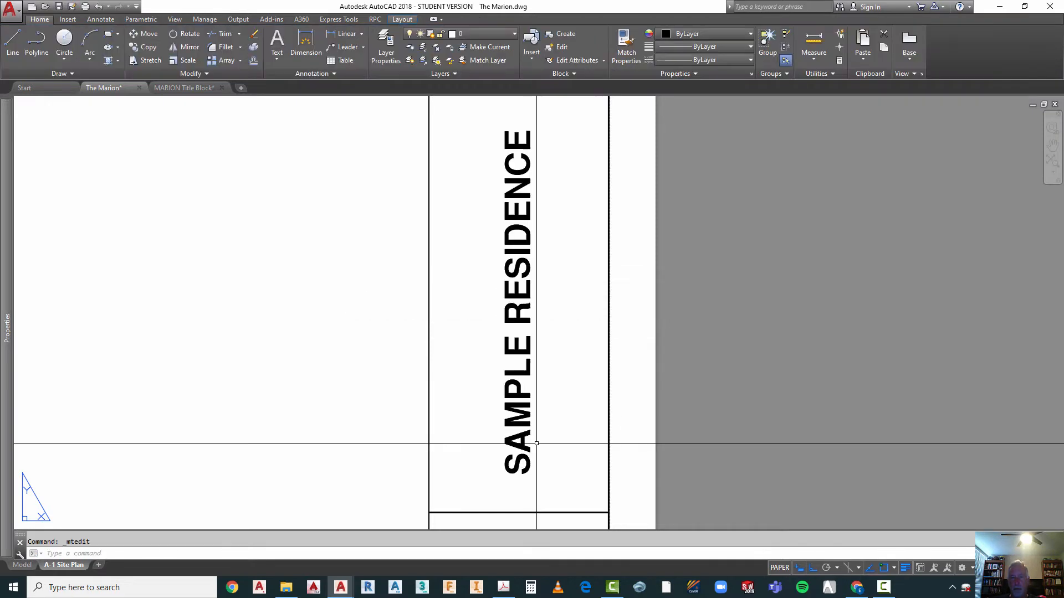
Step: Replace the placeholder after DRAWN BY in the title block with the drafter's full name and finish editing the text
{"action": "scroll", "coordinate": [457, 200], "scroll_direction": "down", "scroll_amount": 4}
{"action": "scroll", "coordinate": [486, 418], "scroll_direction": "up", "scroll_amount": 3}
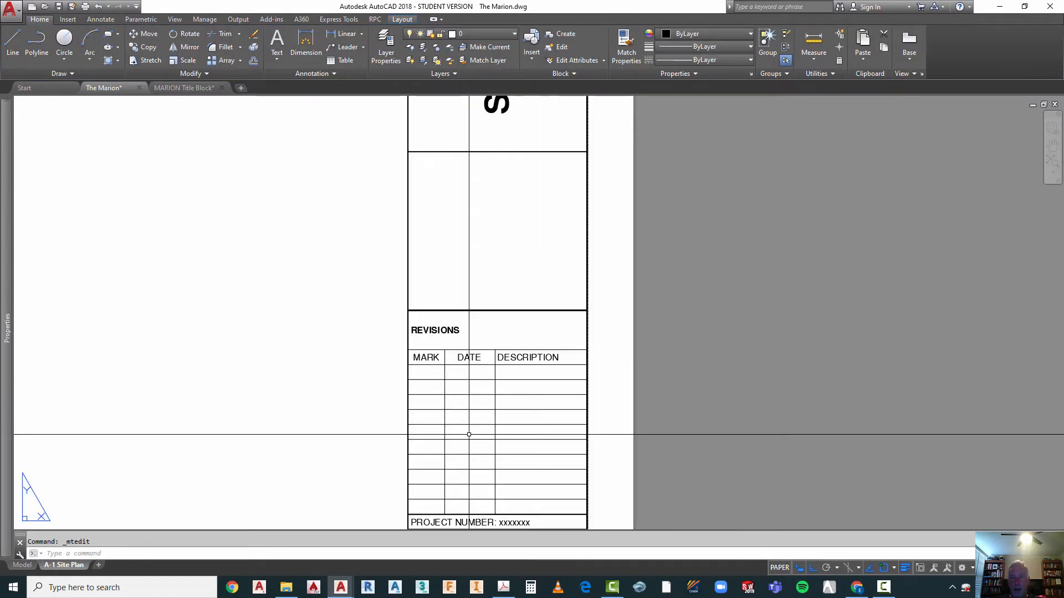
{"action": "scroll", "coordinate": [487, 266], "scroll_direction": "down", "scroll_amount": 2}
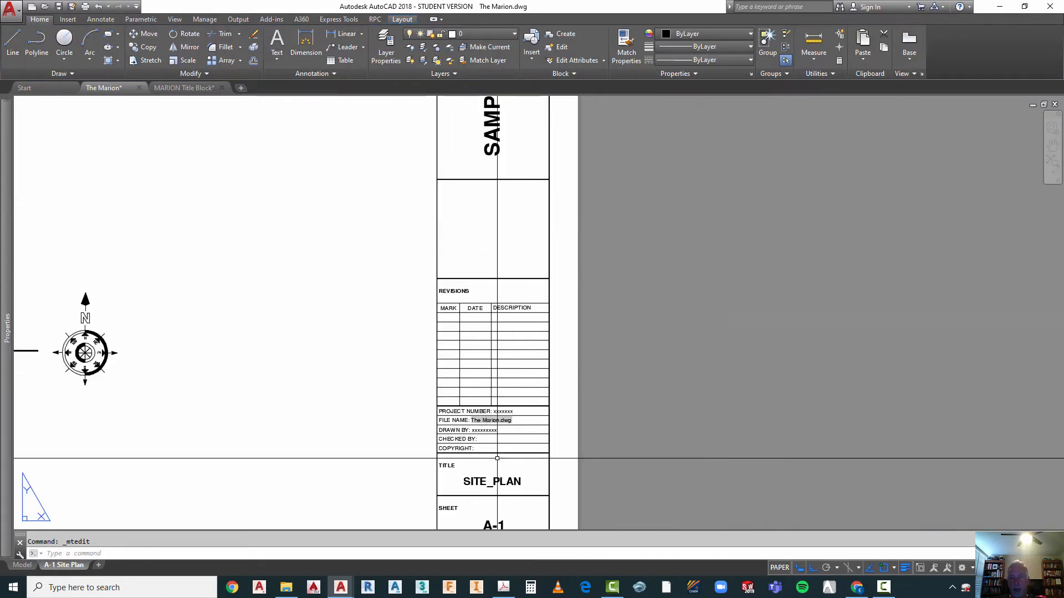
{"action": "scroll", "coordinate": [487, 444], "scroll_direction": "up", "scroll_amount": 6}
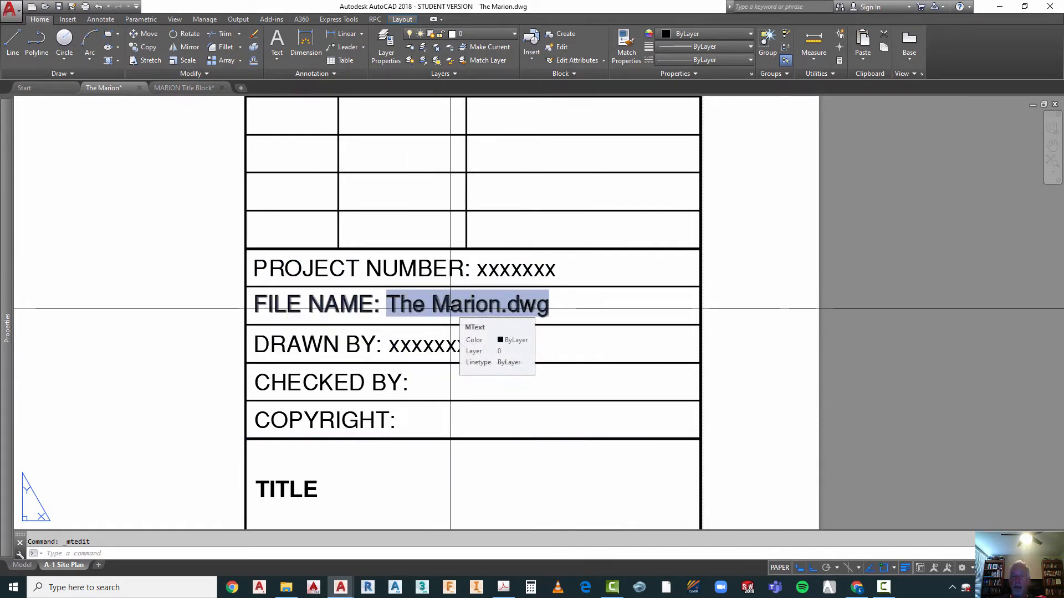
{"action": "scroll", "coordinate": [529, 318], "scroll_direction": "down", "scroll_amount": 5}
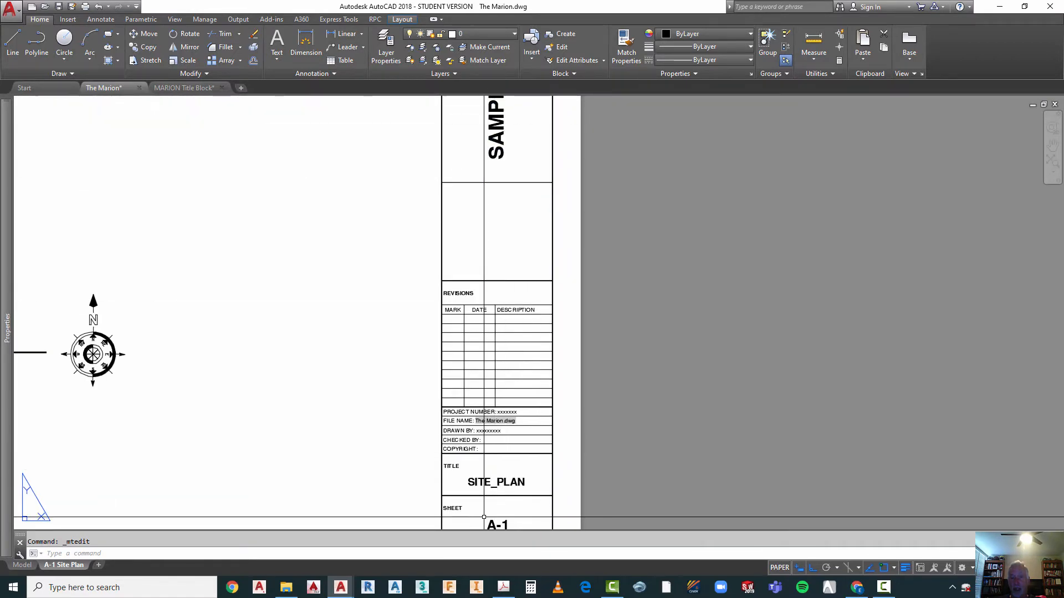
{"action": "scroll", "coordinate": [520, 467], "scroll_direction": "up", "scroll_amount": 3}
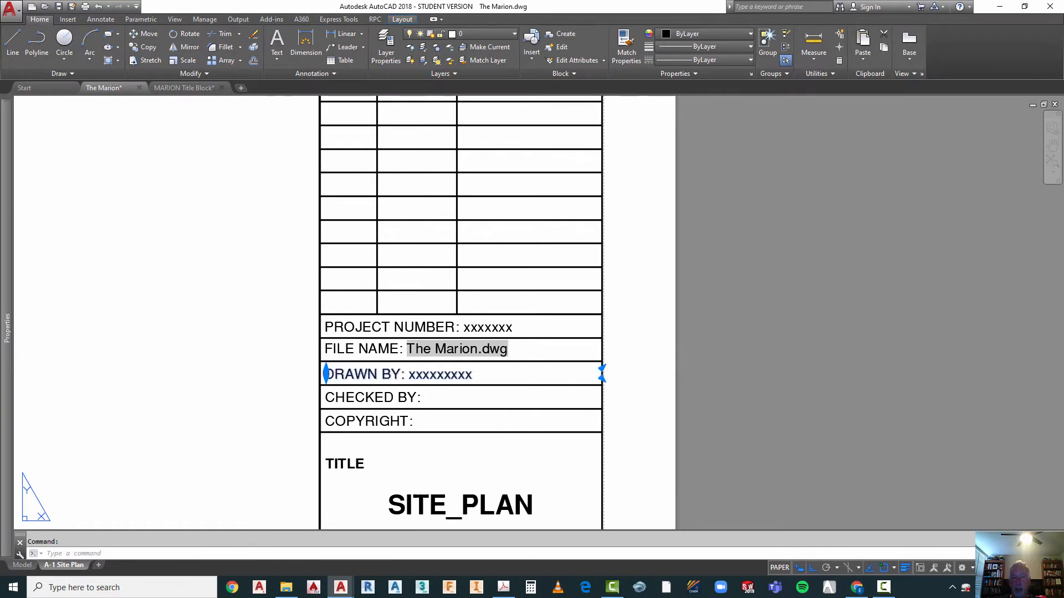
{"action": "double_click", "coordinate": [422, 377]}
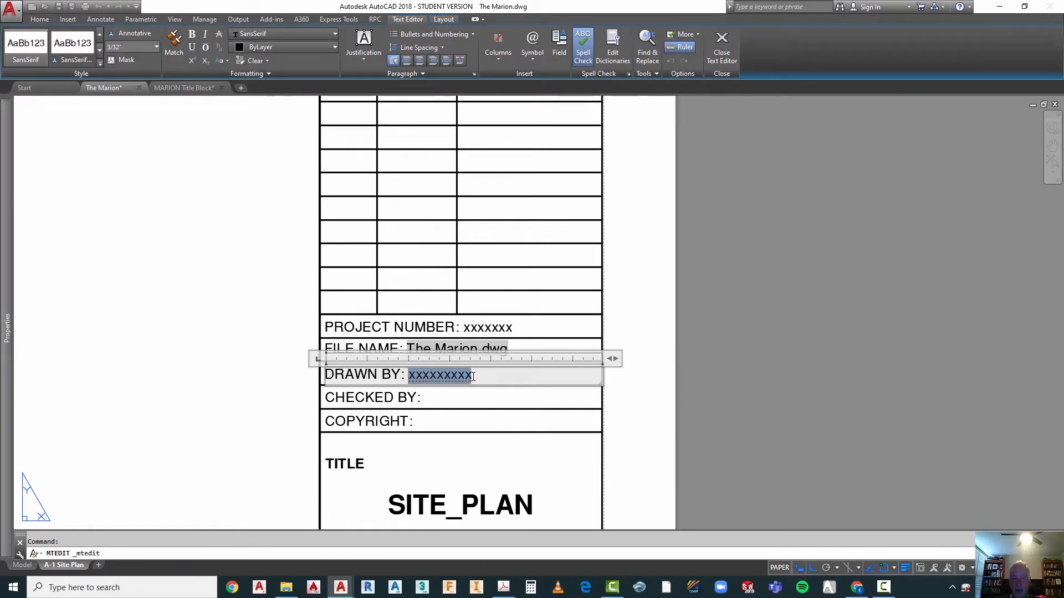
{"action": "type", "text": "JOE SAMPLE"}
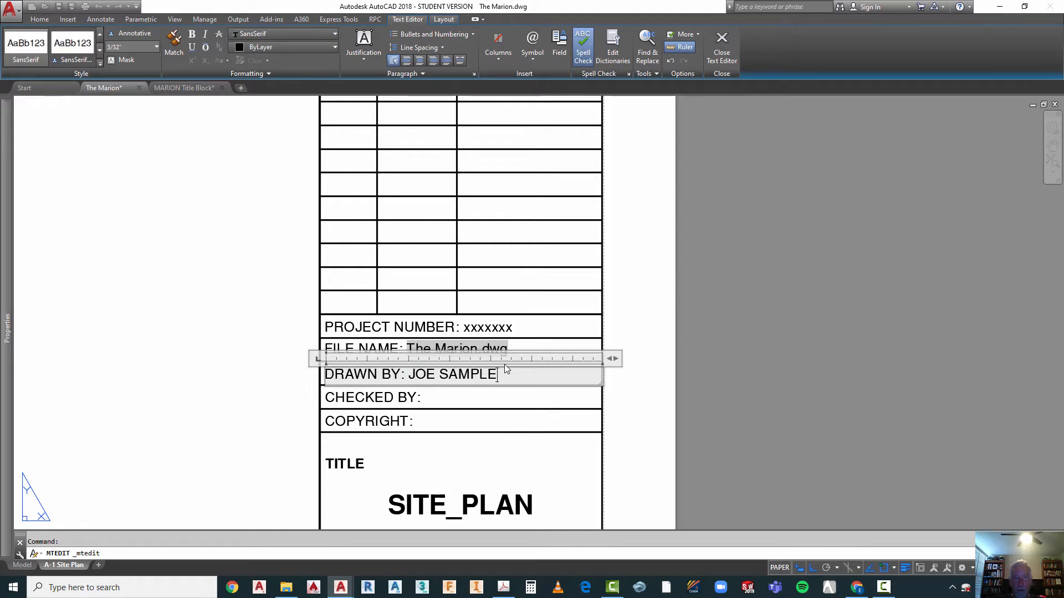
{"action": "left_click", "coordinate": [506, 404]}
Step: Review the remaining title block entries from CHECKED BY down to the sheet number, and the Floor Plan drawing title on the sheet
{"action": "scroll", "coordinate": [371, 437], "scroll_direction": "up", "scroll_amount": 2}
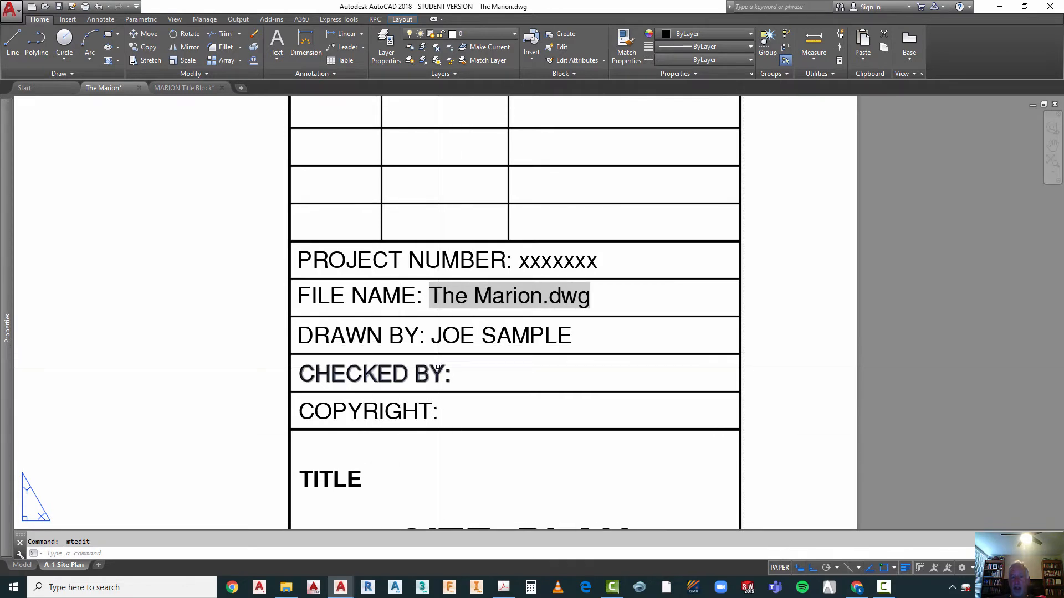
{"action": "scroll", "coordinate": [421, 235], "scroll_direction": "down", "scroll_amount": 2}
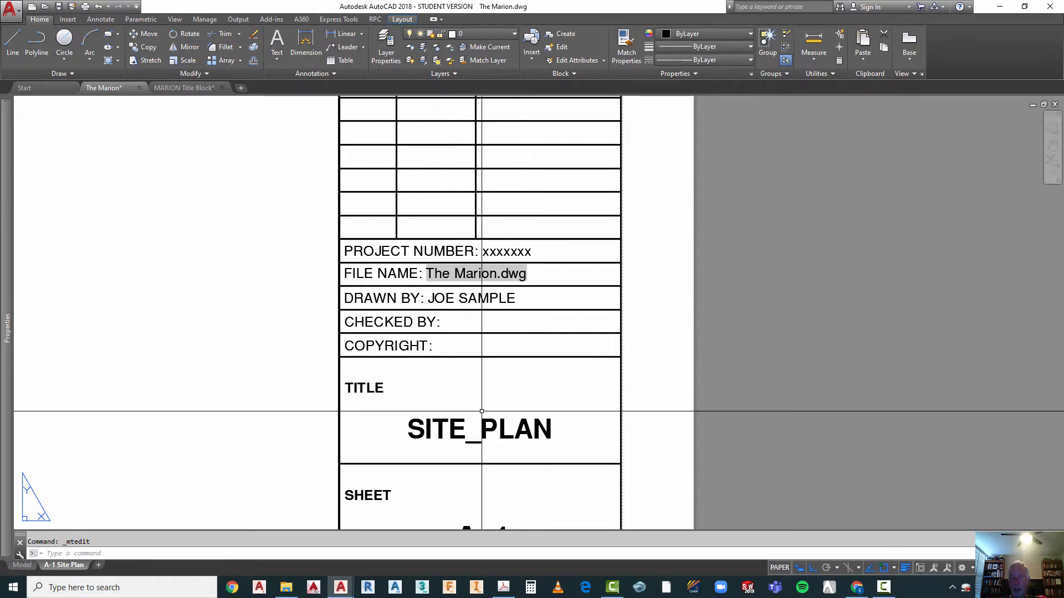
{"action": "scroll", "coordinate": [435, 318], "scroll_direction": "down", "scroll_amount": 2}
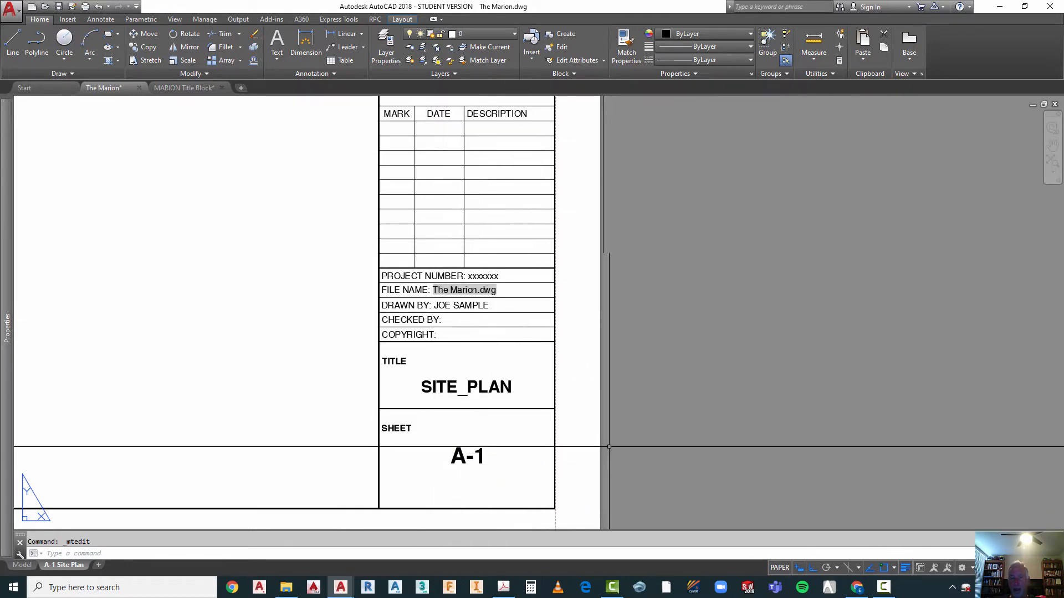
{"action": "scroll", "coordinate": [464, 437], "scroll_direction": "down", "scroll_amount": 3}
{"action": "scroll", "coordinate": [383, 381], "scroll_direction": "up", "scroll_amount": 5}
{"action": "key", "text": "Escape"}
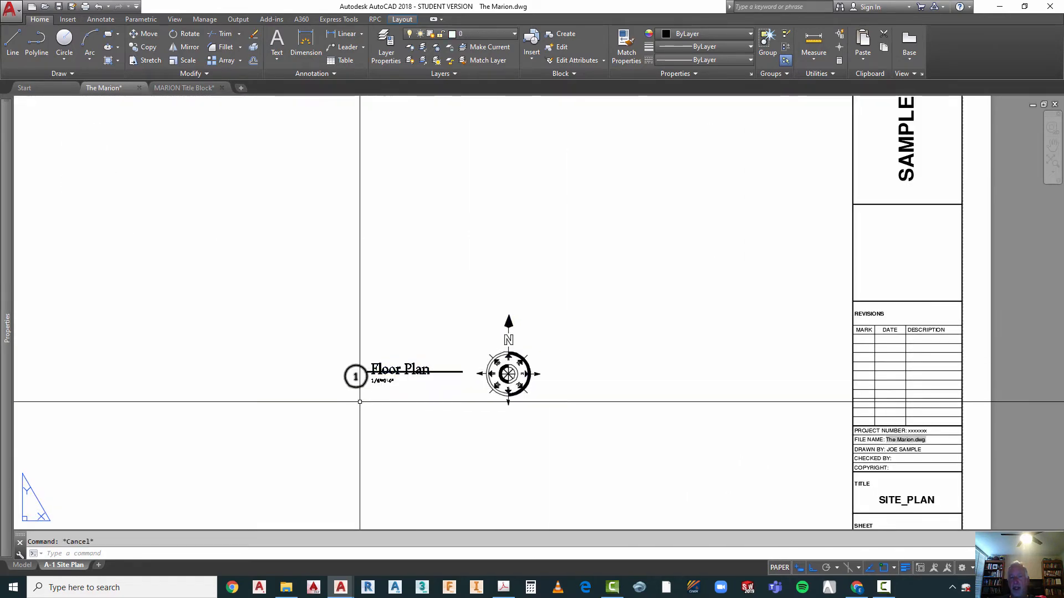
{"action": "scroll", "coordinate": [366, 388], "scroll_direction": "up", "scroll_amount": 5}
Step: Undo the last view changes
{"action": "left_click", "coordinate": [99, 7]}
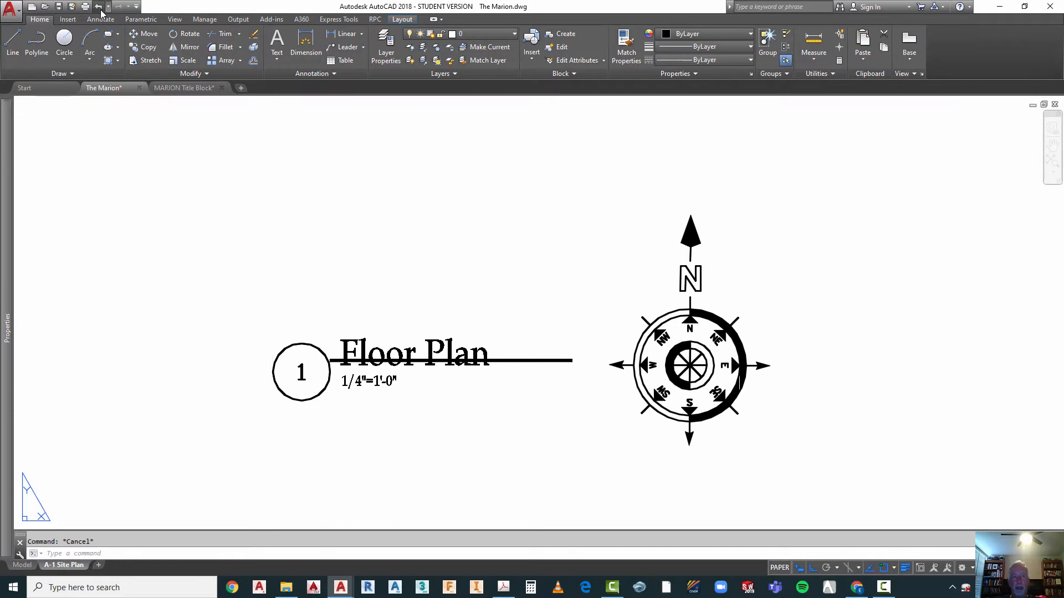
{"action": "left_click", "coordinate": [99, 7]}
{"action": "left_click", "coordinate": [99, 6]}
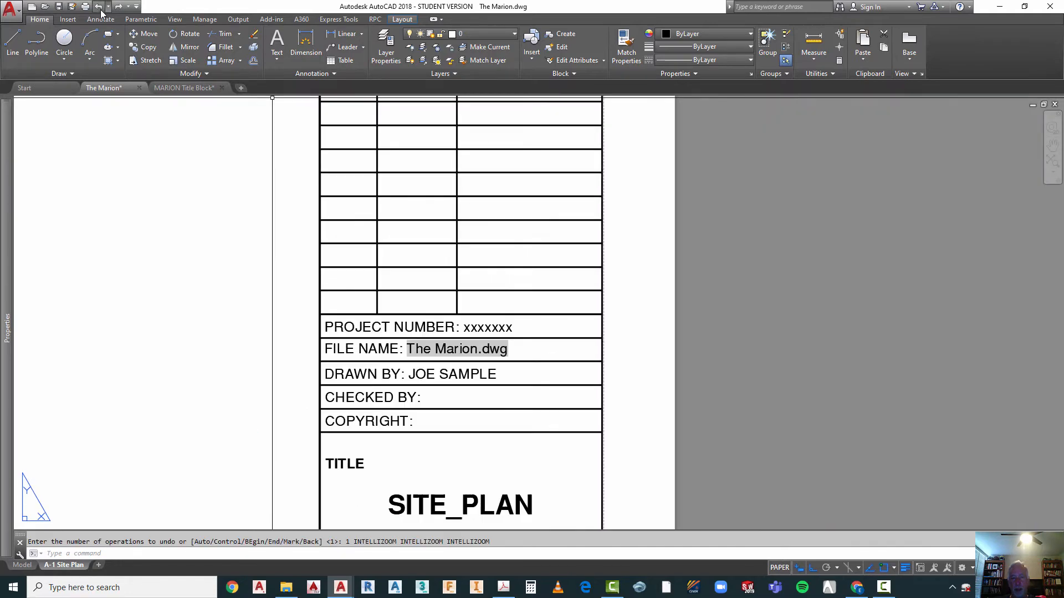
Step: Move the Floor Plan title's underline down so its left end meets the right quadrant of the number circle
{"action": "scroll", "coordinate": [594, 316], "scroll_direction": "down", "scroll_amount": 3}
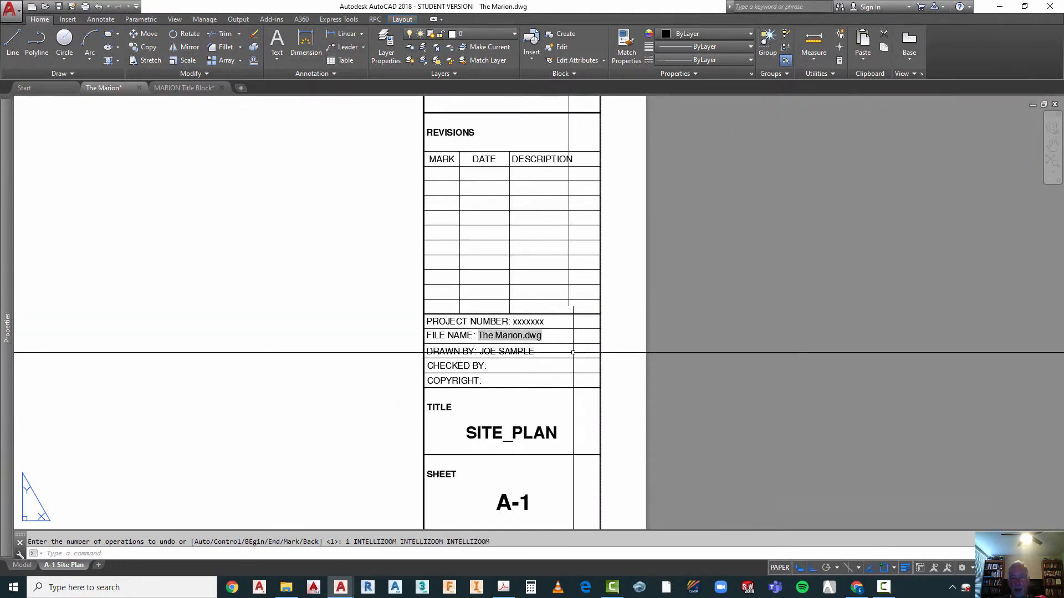
{"action": "scroll", "coordinate": [576, 341], "scroll_direction": "down", "scroll_amount": 4}
{"action": "scroll", "coordinate": [186, 272], "scroll_direction": "up", "scroll_amount": 4}
{"action": "key", "text": "Escape"}
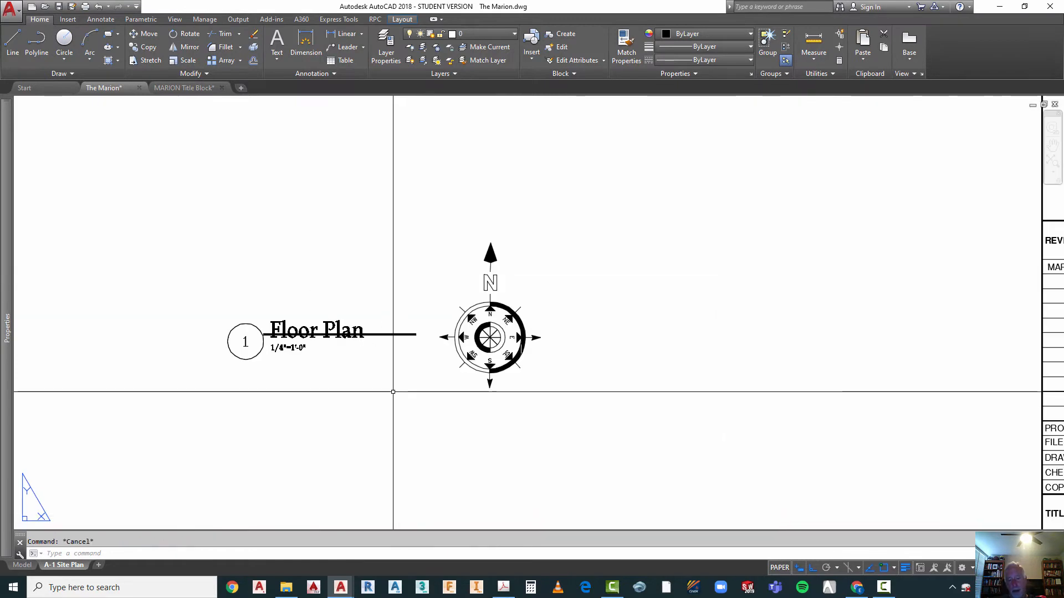
{"action": "type", "text": "M"}
{"action": "key", "text": "Return"}
{"action": "scroll", "coordinate": [380, 360], "scroll_direction": "up", "scroll_amount": 2}
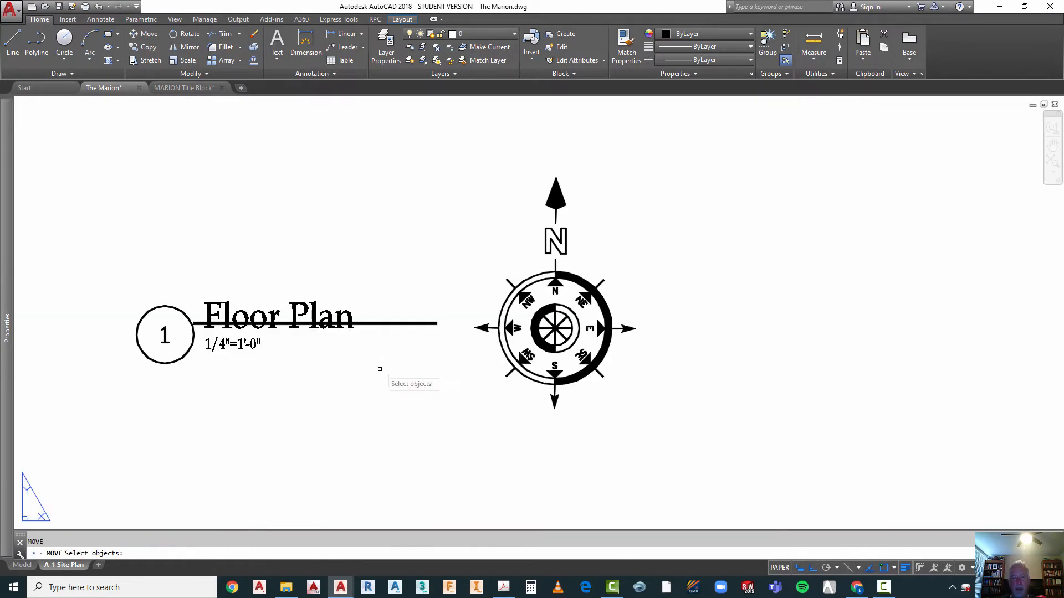
{"action": "left_click", "coordinate": [386, 298]}
{"action": "left_click", "coordinate": [369, 351]}
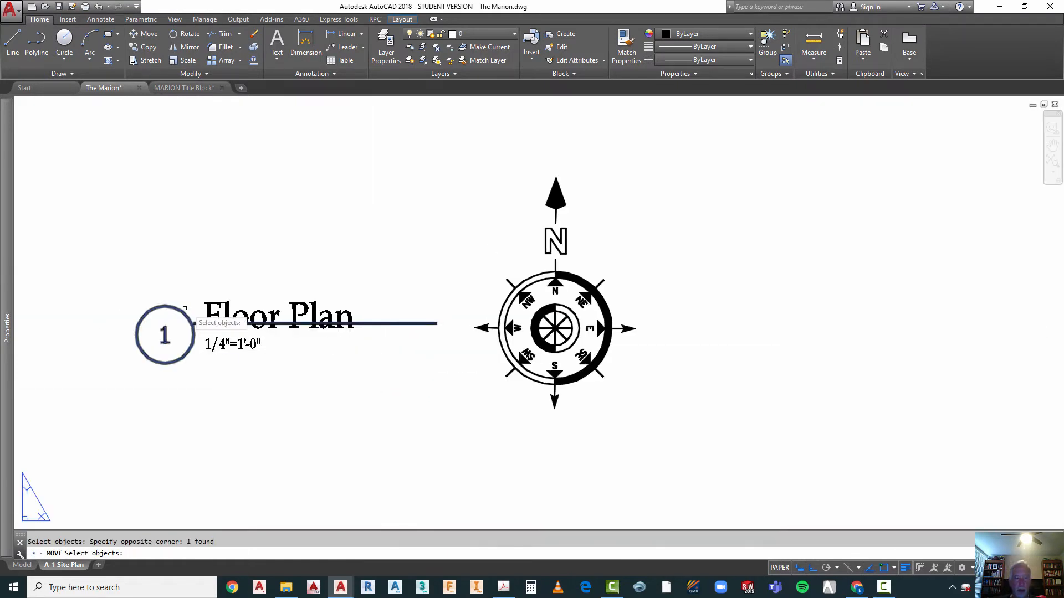
{"action": "key", "text": "Return"}
{"action": "left_click", "coordinate": [194, 324]}
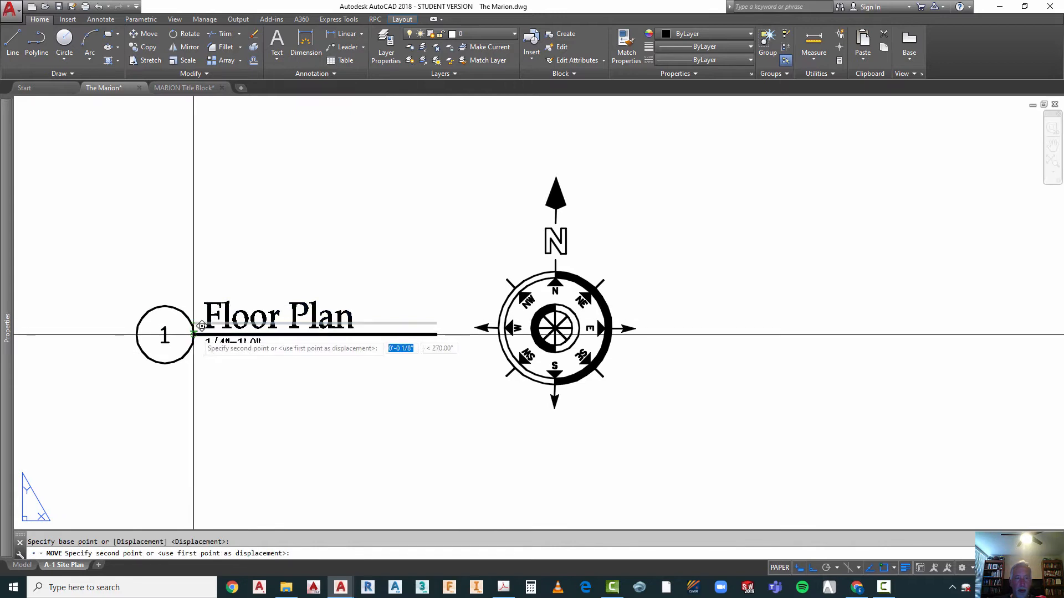
{"action": "left_click", "coordinate": [193, 335]}
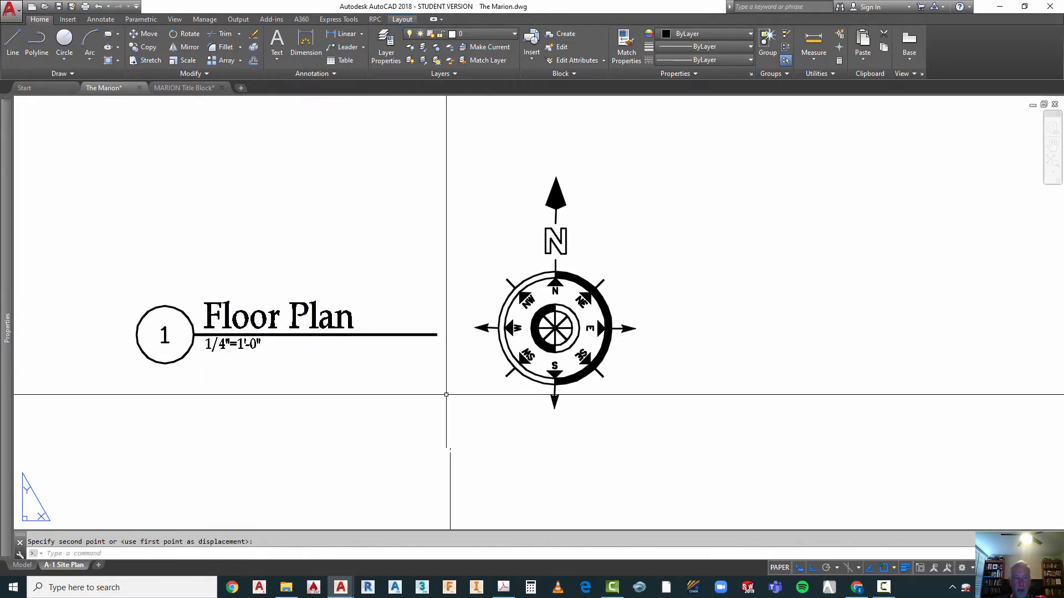
{"action": "key", "text": "Escape"}
Step: Check which objects can be selected on the sheet by windowing the Floor Plan title with the north arrow, and the small drawings in the viewport
{"action": "scroll", "coordinate": [446, 394], "scroll_direction": "down", "scroll_amount": 8}
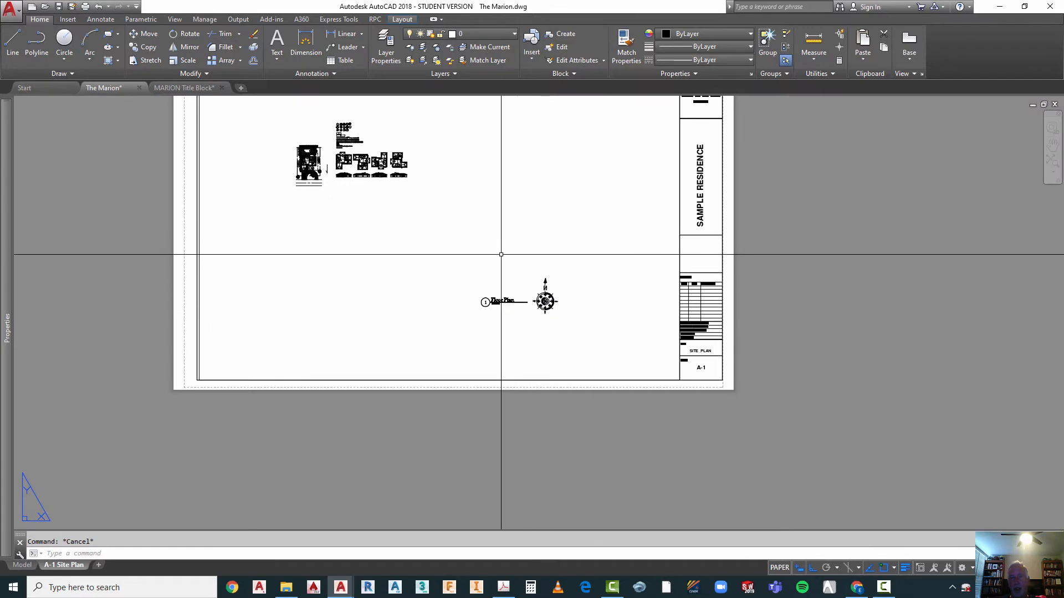
{"action": "scroll", "coordinate": [573, 233], "scroll_direction": "up", "scroll_amount": 4}
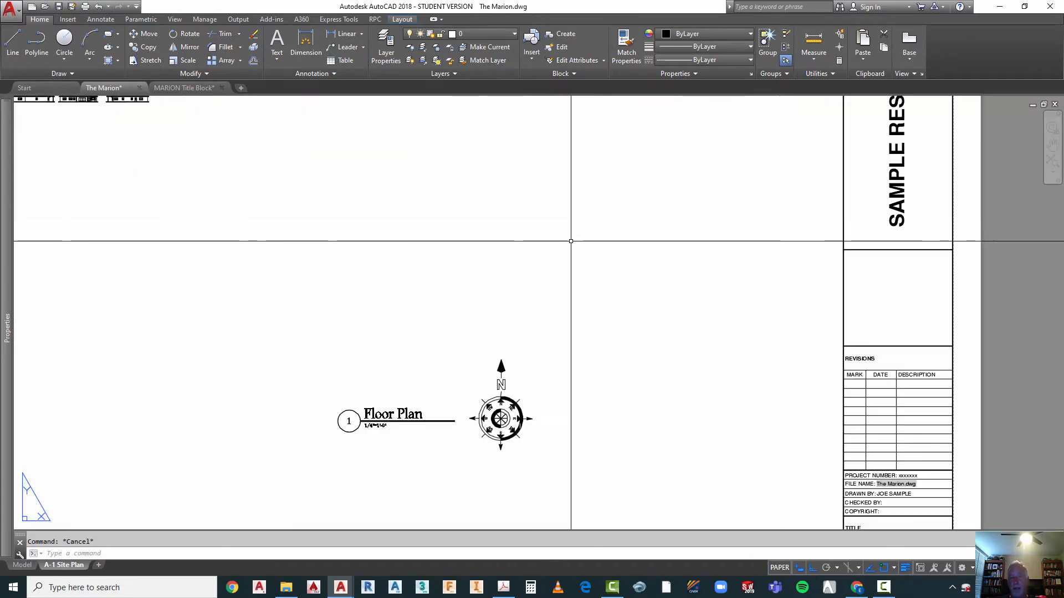
{"action": "left_click", "coordinate": [558, 344]}
{"action": "left_click", "coordinate": [312, 466]}
{"action": "scroll", "coordinate": [547, 384], "scroll_direction": "down", "scroll_amount": 4}
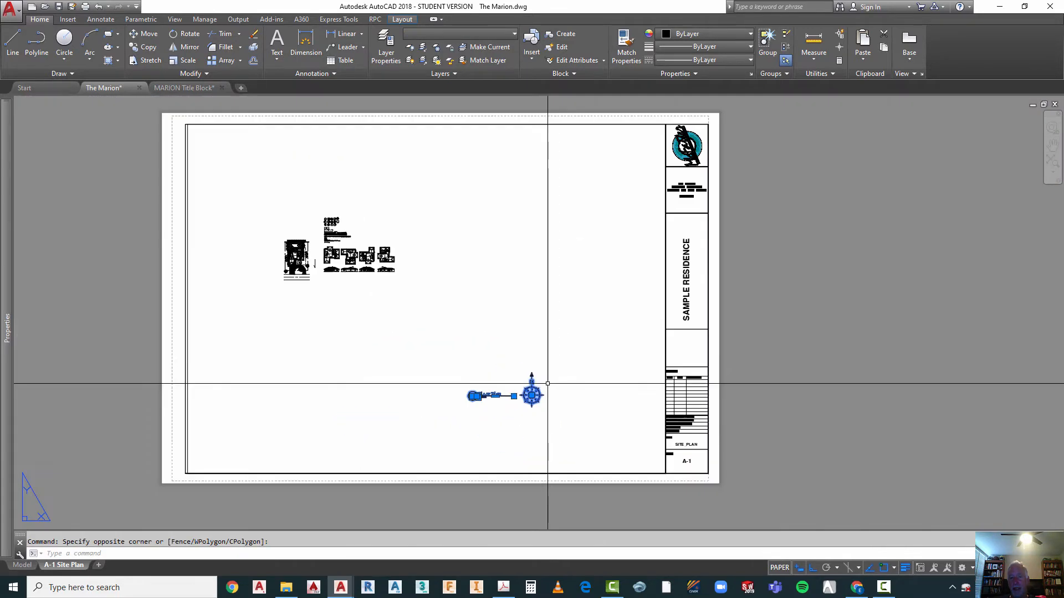
{"action": "key", "text": "Escape"}
{"action": "left_click", "coordinate": [433, 192]}
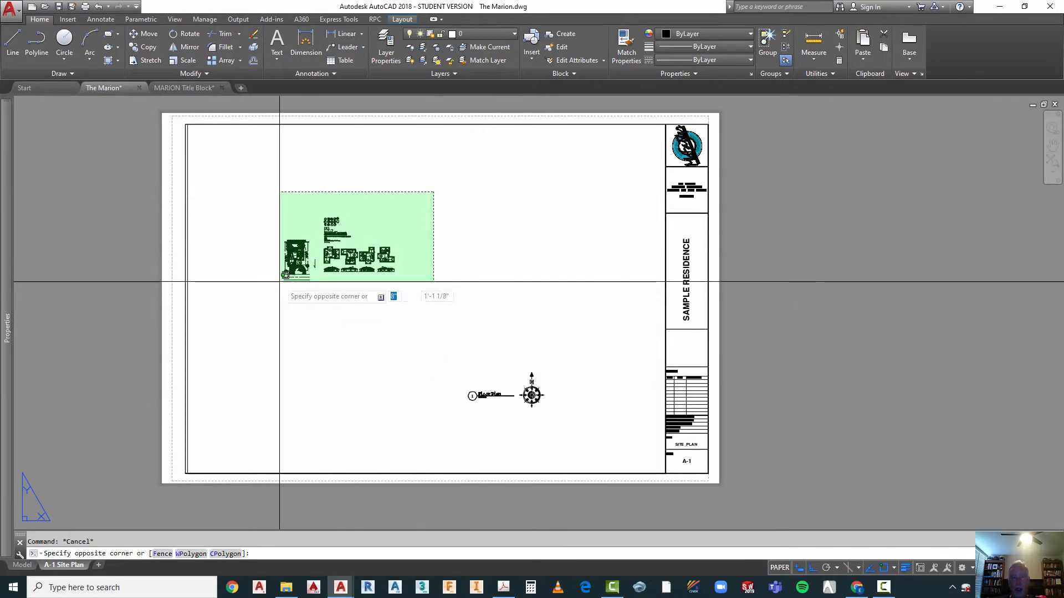
{"action": "left_click", "coordinate": [279, 282]}
{"action": "left_click", "coordinate": [396, 204]}
{"action": "left_click", "coordinate": [248, 307]}
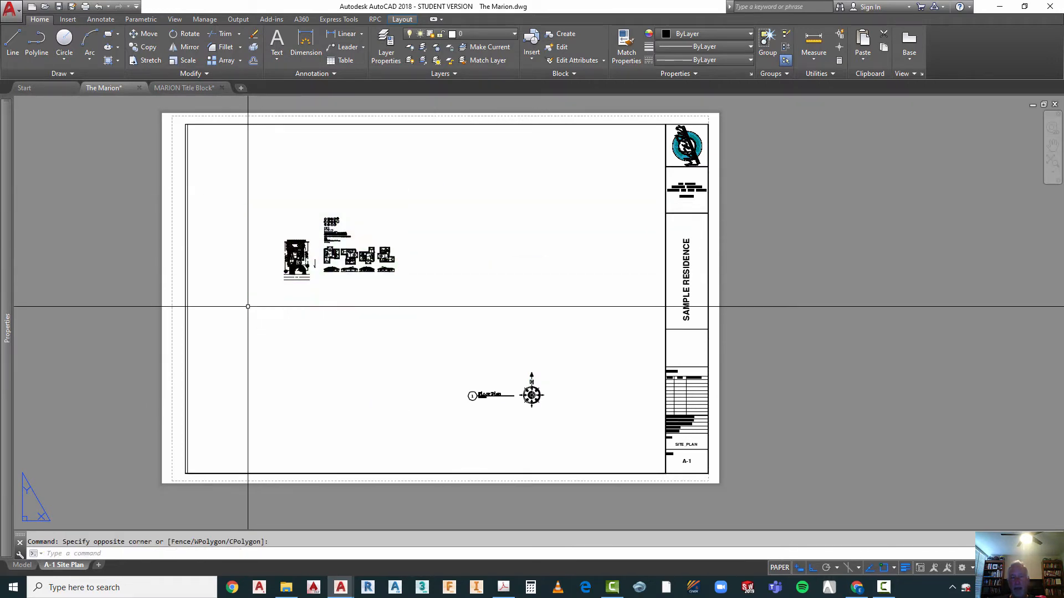
Step: Look at the drawing in model space and return to the A-1 Site Plan layout
{"action": "key", "text": "Escape"}
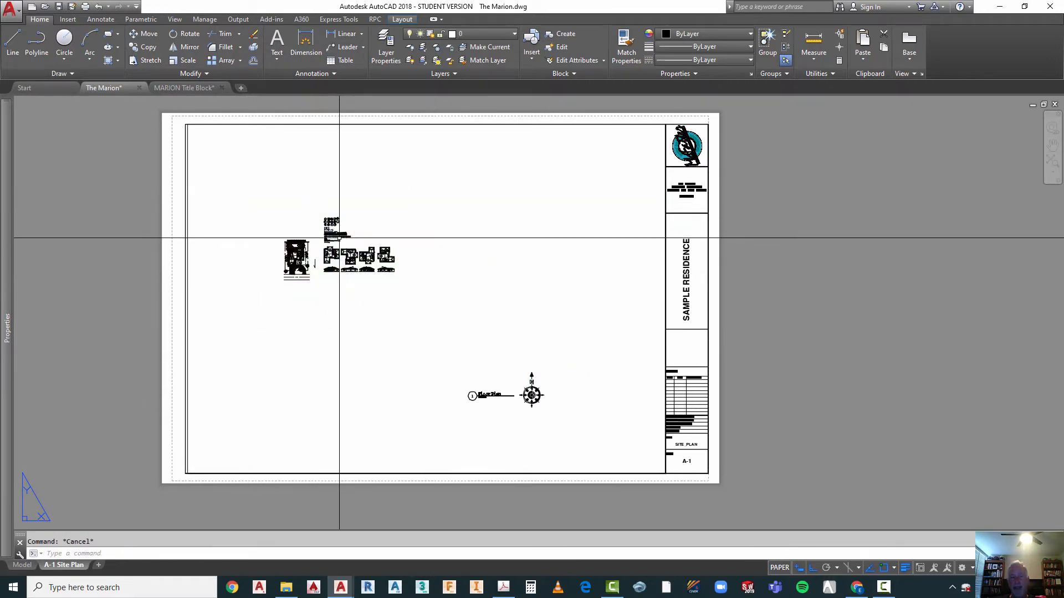
{"action": "left_click", "coordinate": [22, 565]}
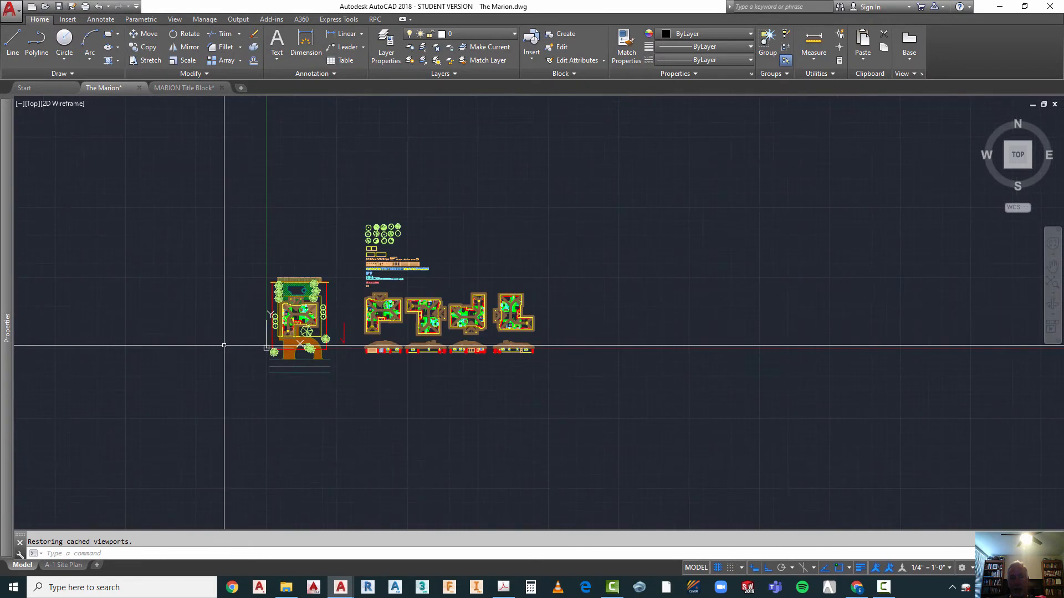
{"action": "left_click", "coordinate": [63, 565]}
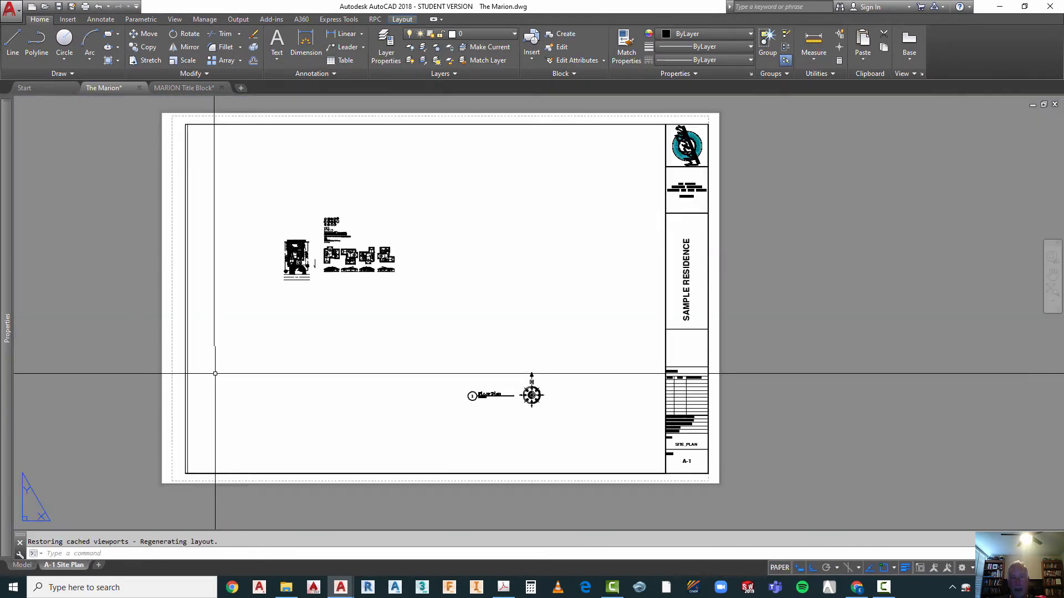
Step: Activate the viewport on the sheet and enlarge the site plan inside it, keeping the whole lot within the border
{"action": "left_click", "coordinate": [413, 199]}
{"action": "double_click", "coordinate": [412, 199]}
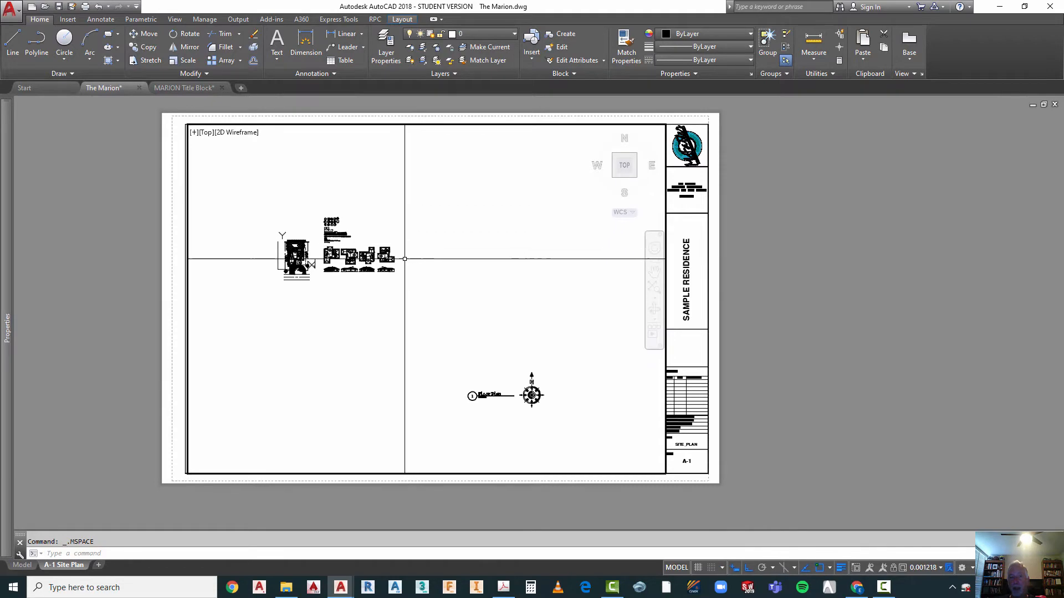
{"action": "scroll", "coordinate": [281, 253], "scroll_direction": "up", "scroll_amount": 5}
{"action": "scroll", "coordinate": [299, 291], "scroll_direction": "up", "scroll_amount": 5}
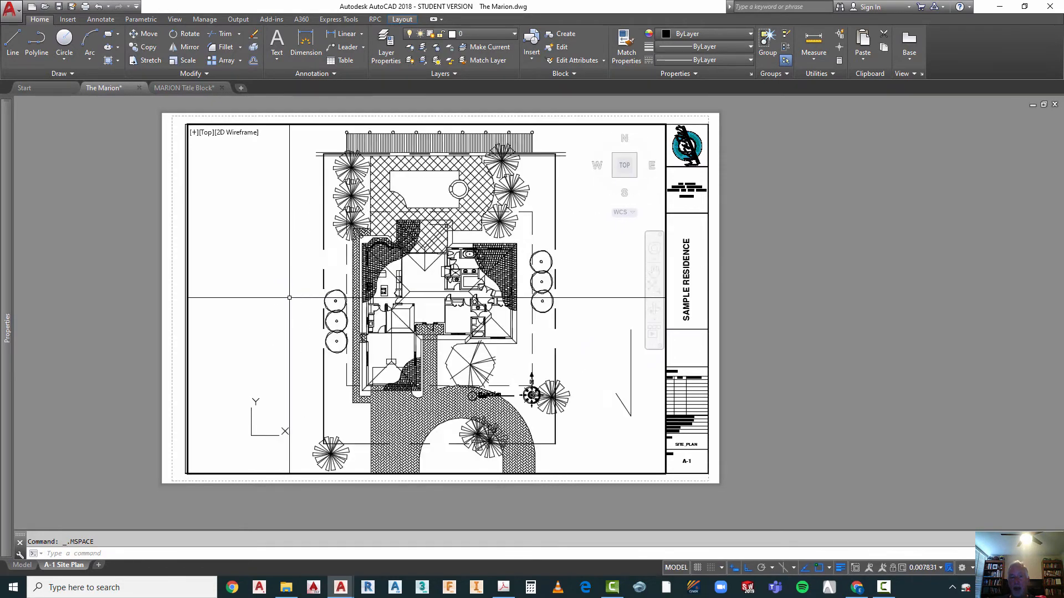
{"action": "scroll", "coordinate": [467, 304], "scroll_direction": "down", "scroll_amount": 2}
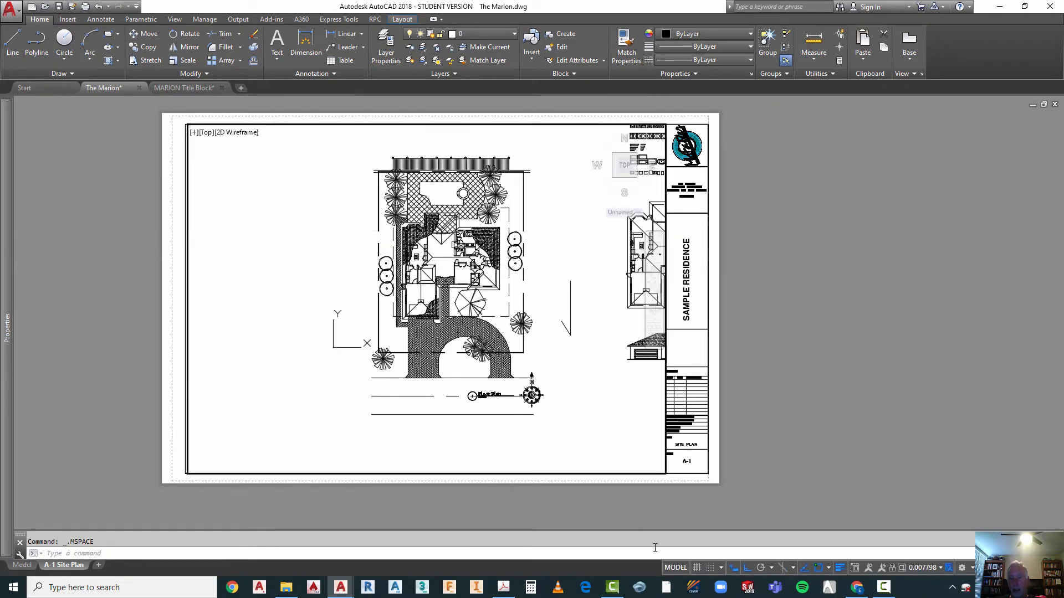
Step: Return to paper space and check whether the site plan objects can be selected by windowing them on the sheet
{"action": "left_click", "coordinate": [675, 568]}
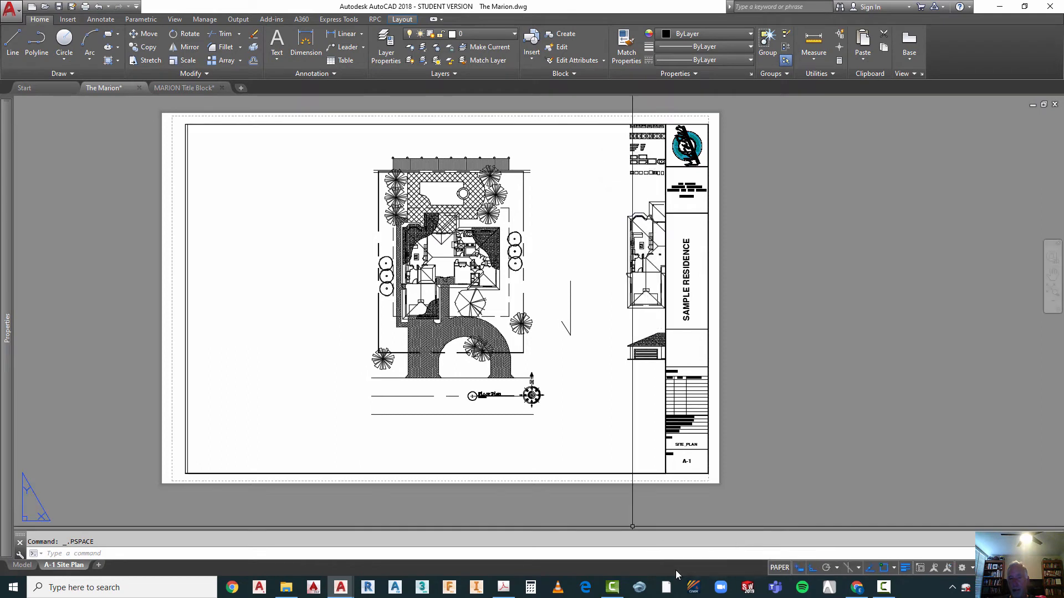
{"action": "left_click", "coordinate": [455, 207]}
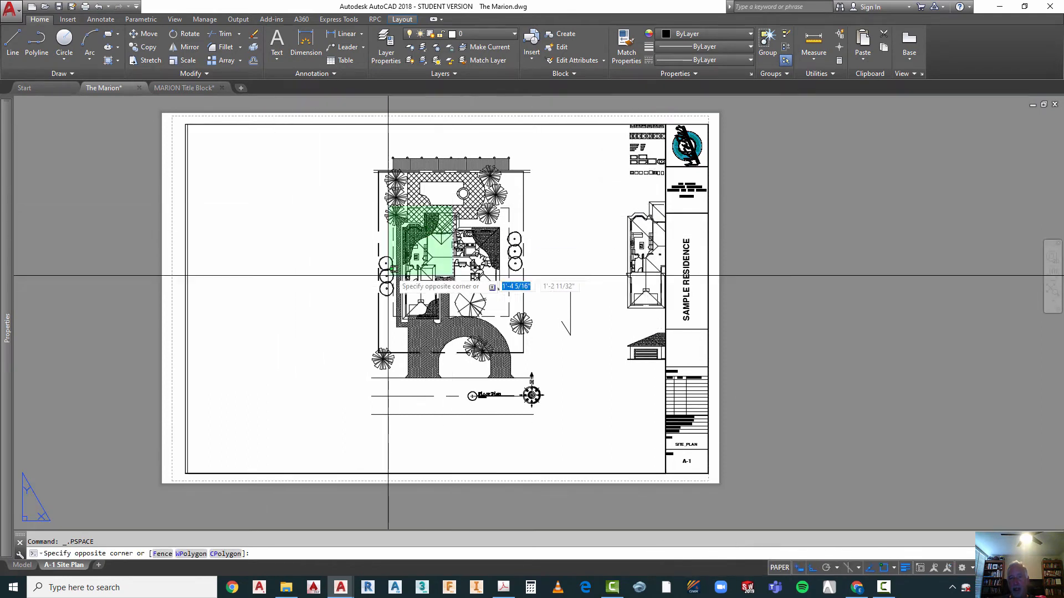
{"action": "left_click", "coordinate": [388, 275]}
{"action": "left_click", "coordinate": [533, 203]}
{"action": "left_click", "coordinate": [493, 253]}
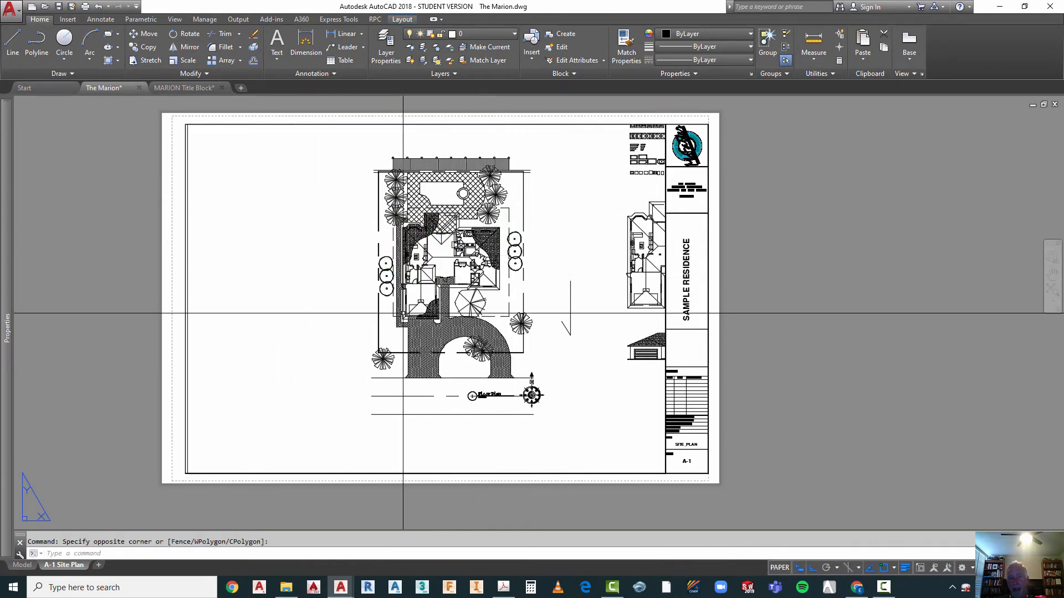
Step: Set the viewport scale to 1/8" = 1'-0", shift the site plan down to fit within the border and lock the viewport
{"action": "left_click", "coordinate": [777, 567]}
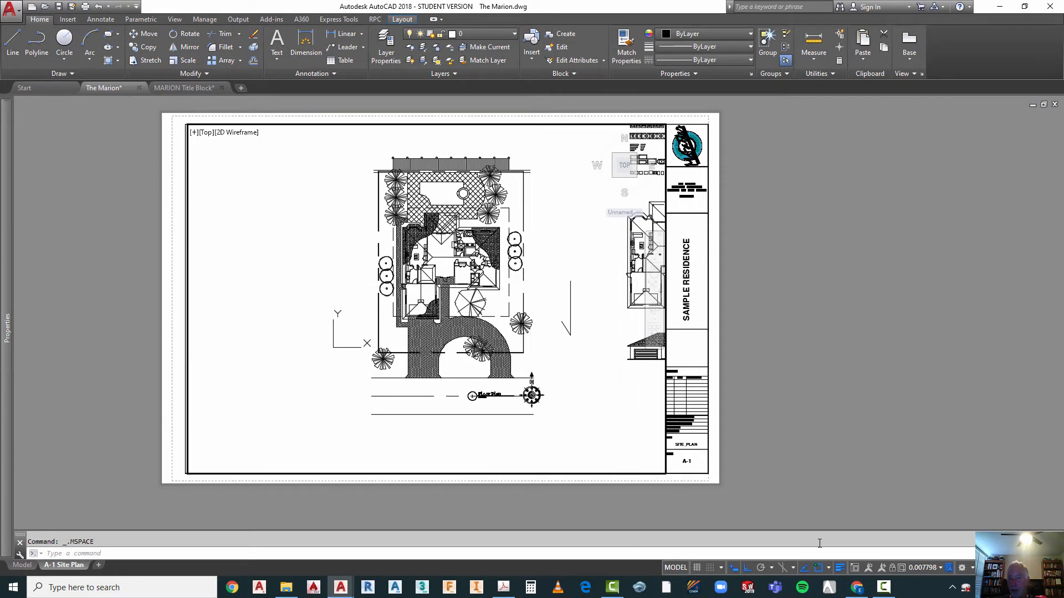
{"action": "left_click", "coordinate": [941, 568]}
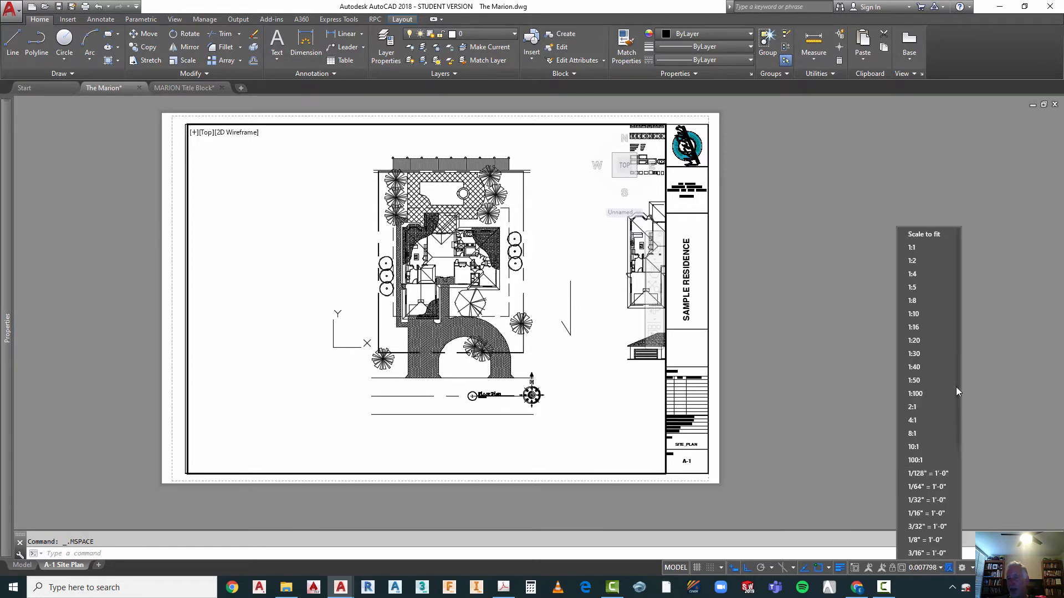
{"action": "left_click", "coordinate": [918, 540]}
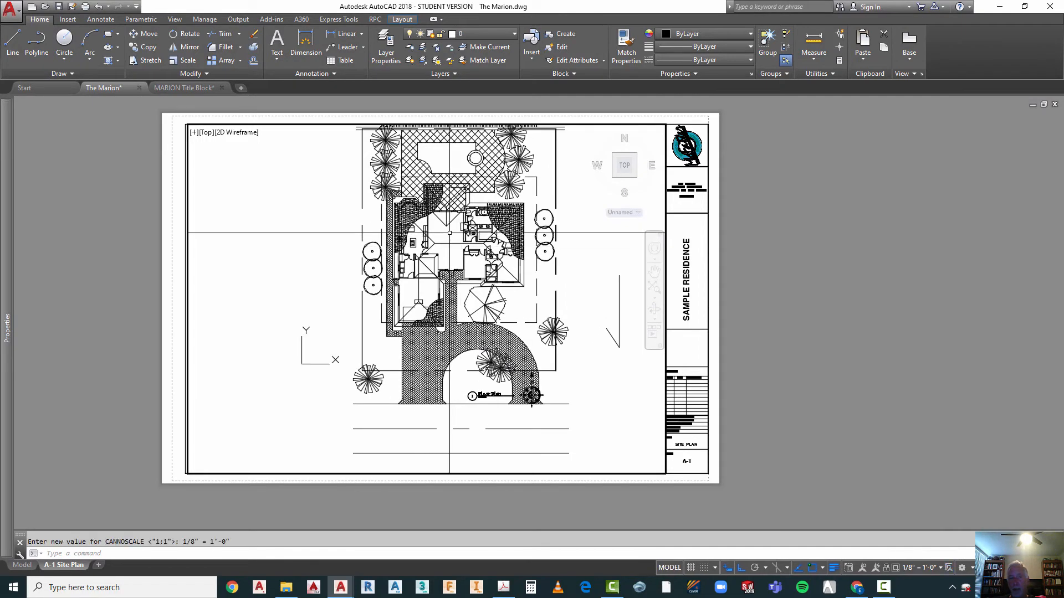
{"action": "mouse_move", "coordinate": [449, 233]}
{"action": "middle_mouse_down"}
{"action": "mouse_move", "coordinate": [433, 252]}
{"action": "mouse_move", "coordinate": [436, 267]}
{"action": "middle_mouse_up"}
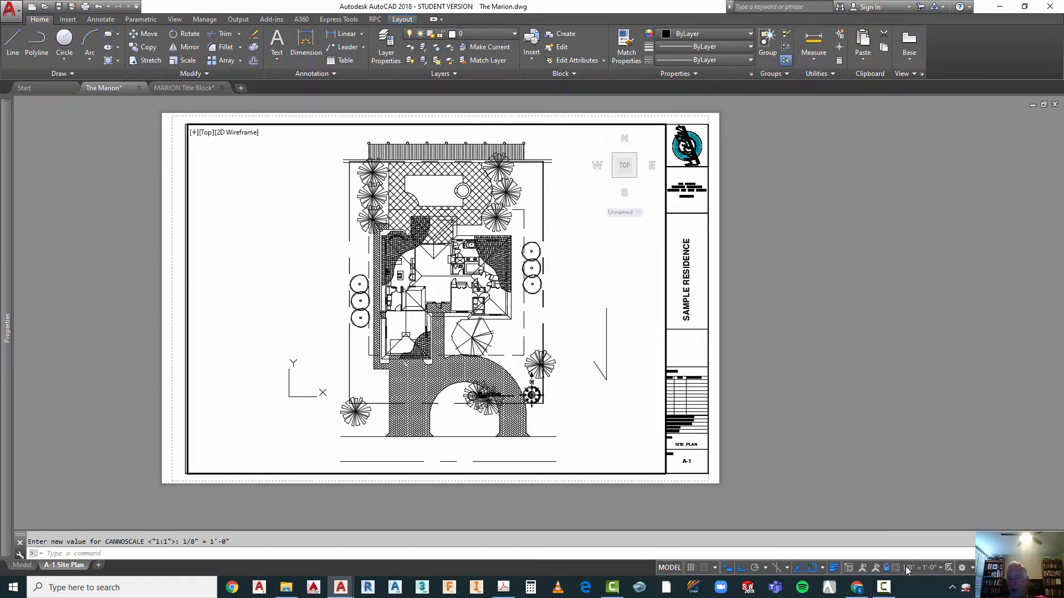
{"action": "scroll", "coordinate": [434, 252], "scroll_direction": "up", "scroll_amount": 4}
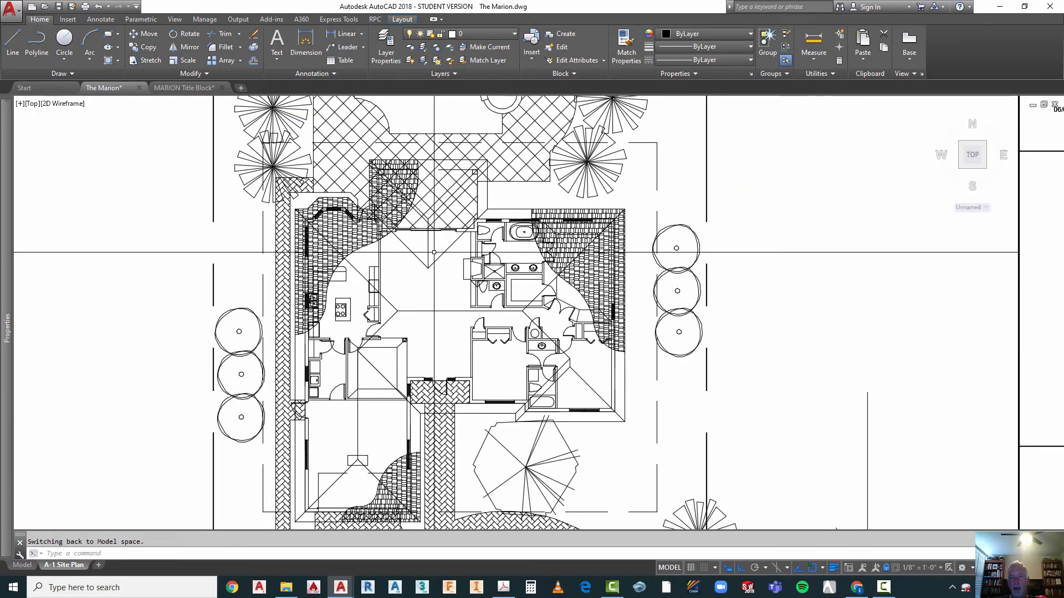
{"action": "scroll", "coordinate": [434, 252], "scroll_direction": "down", "scroll_amount": 4}
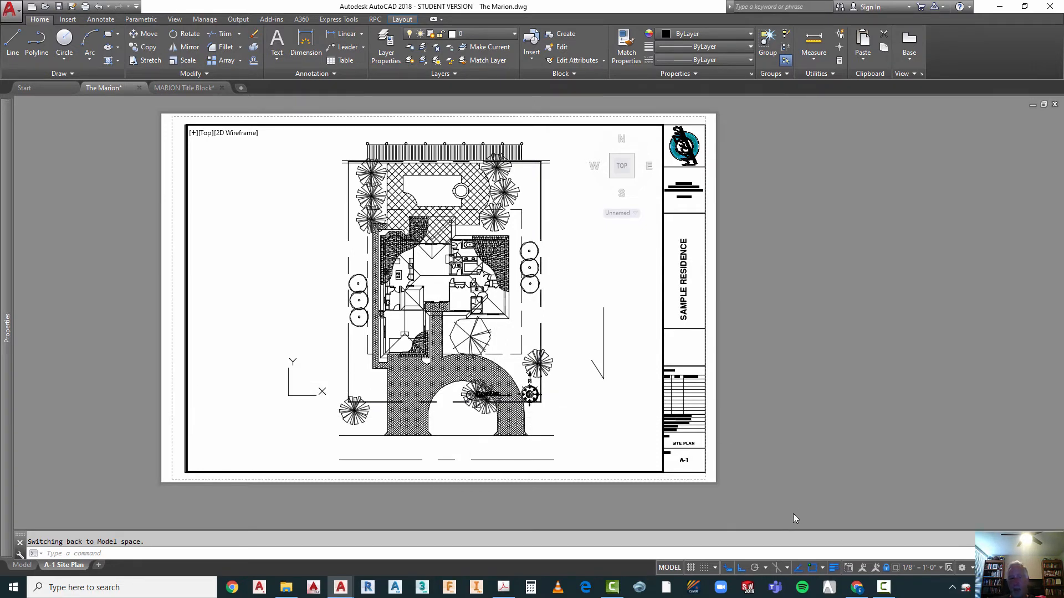
Step: Move the Floor Plan title and north arrow in paper space about 3 7/16" straight down, below the driveway
{"action": "left_click", "coordinate": [670, 567]}
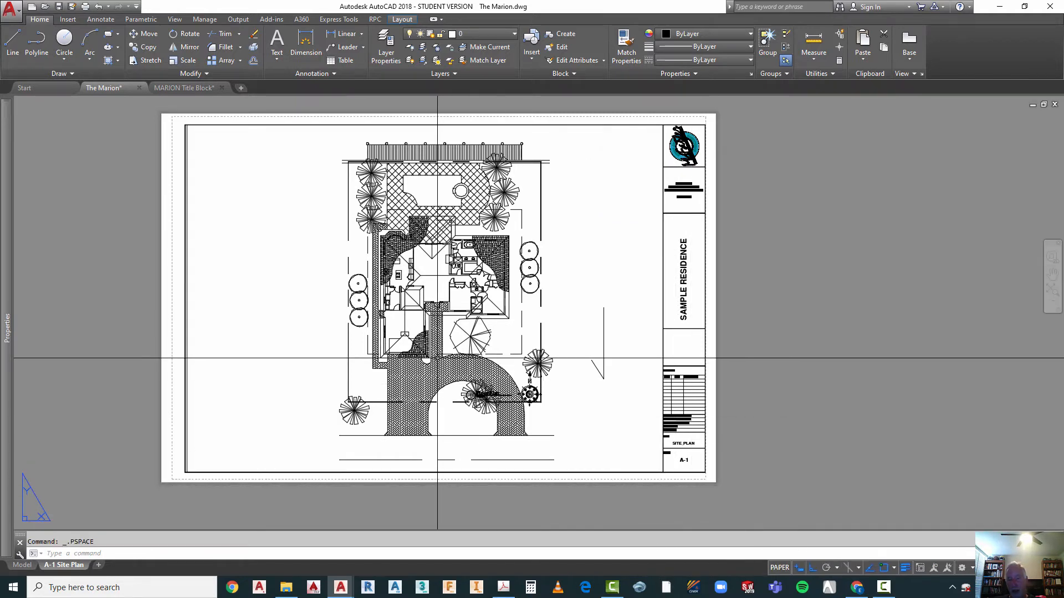
{"action": "type", "text": "M"}
{"action": "key", "text": "Return"}
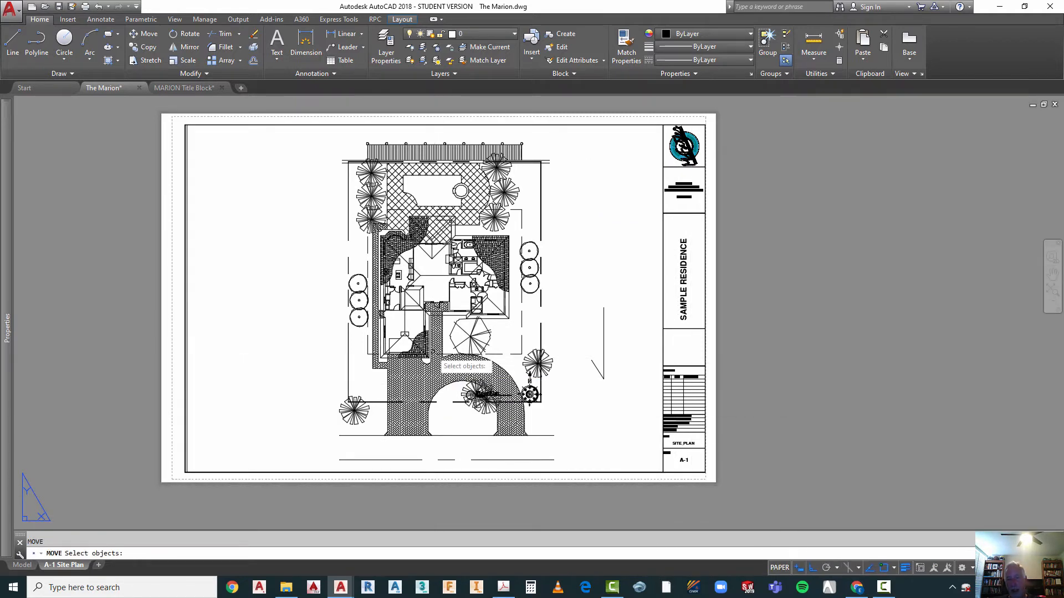
{"action": "left_click", "coordinate": [343, 331]}
{"action": "left_click", "coordinate": [577, 418]}
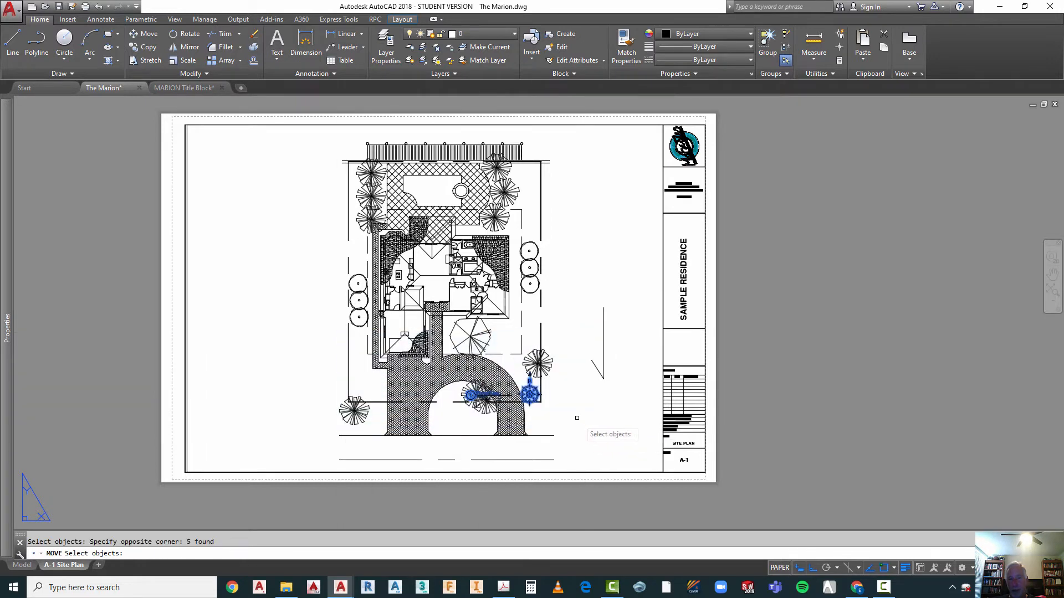
{"action": "key", "text": "Return"}
{"action": "left_click", "coordinate": [575, 386]}
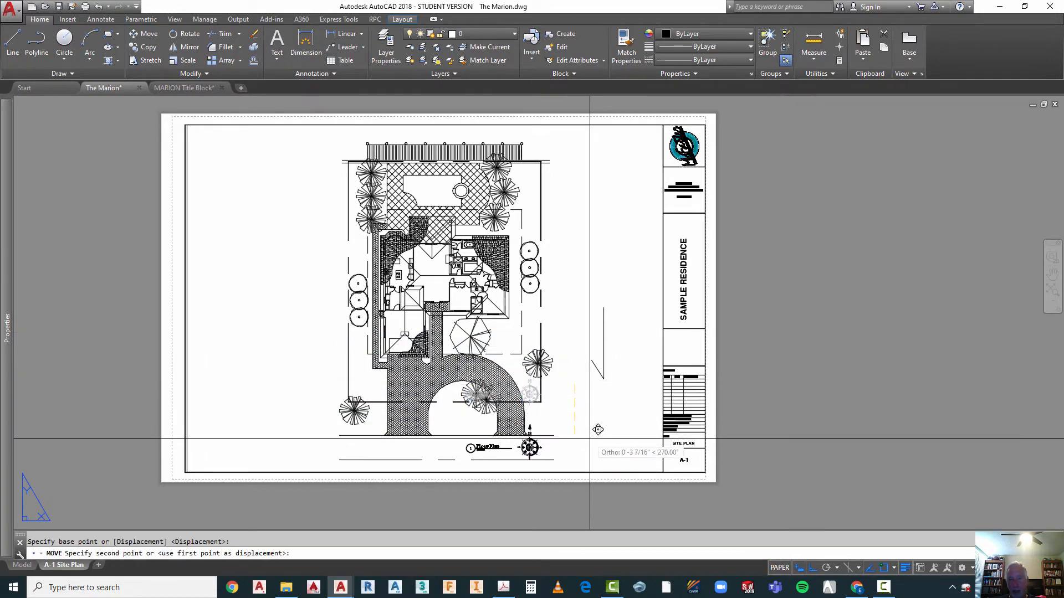
{"action": "scroll", "coordinate": [570, 435], "scroll_direction": "up", "scroll_amount": 5}
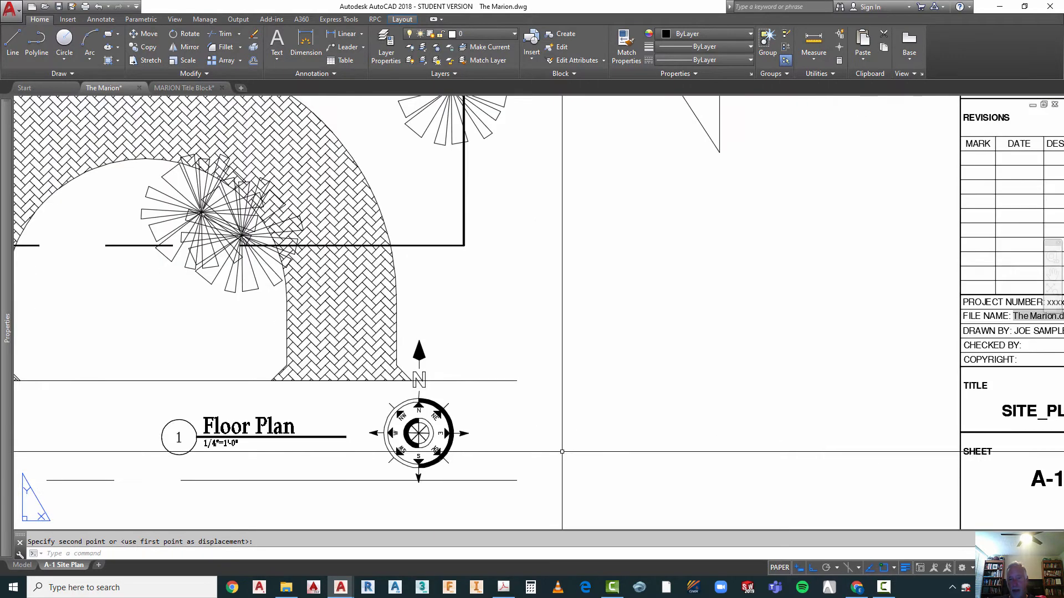
{"action": "key", "text": "Escape"}
Step: Move the north arrow about 3 13/16" horizontally away from the drawing title, toward the title block
{"action": "key", "text": "Return"}
{"action": "left_click", "coordinate": [487, 399]}
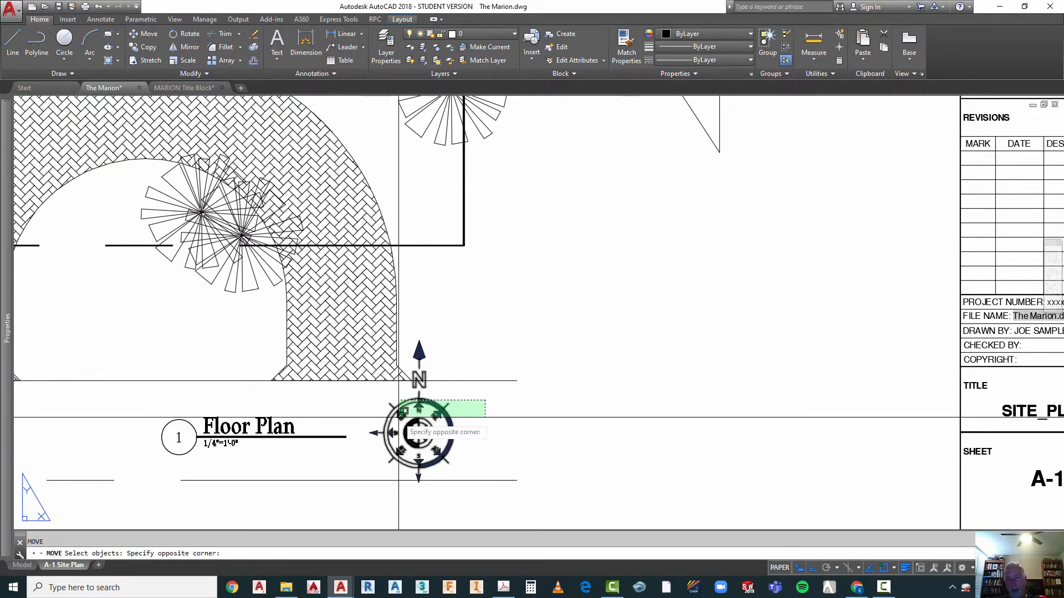
{"action": "left_click", "coordinate": [397, 419]}
{"action": "key", "text": "Return"}
{"action": "left_click", "coordinate": [494, 423]}
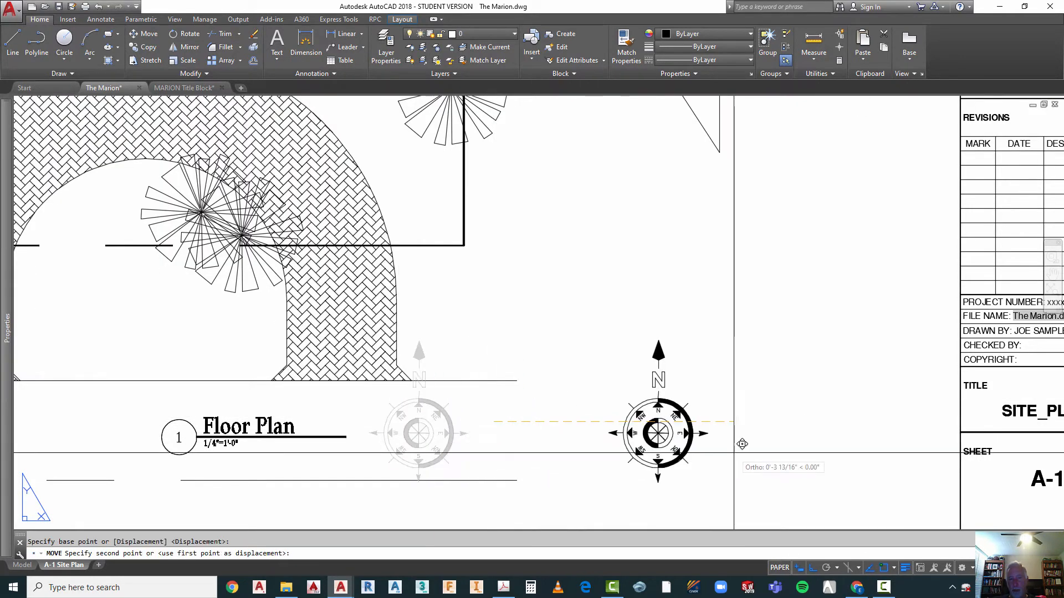
{"action": "left_click", "coordinate": [740, 442]}
{"action": "key", "text": "Escape"}
{"action": "scroll", "coordinate": [554, 347], "scroll_direction": "down", "scroll_amount": 3}
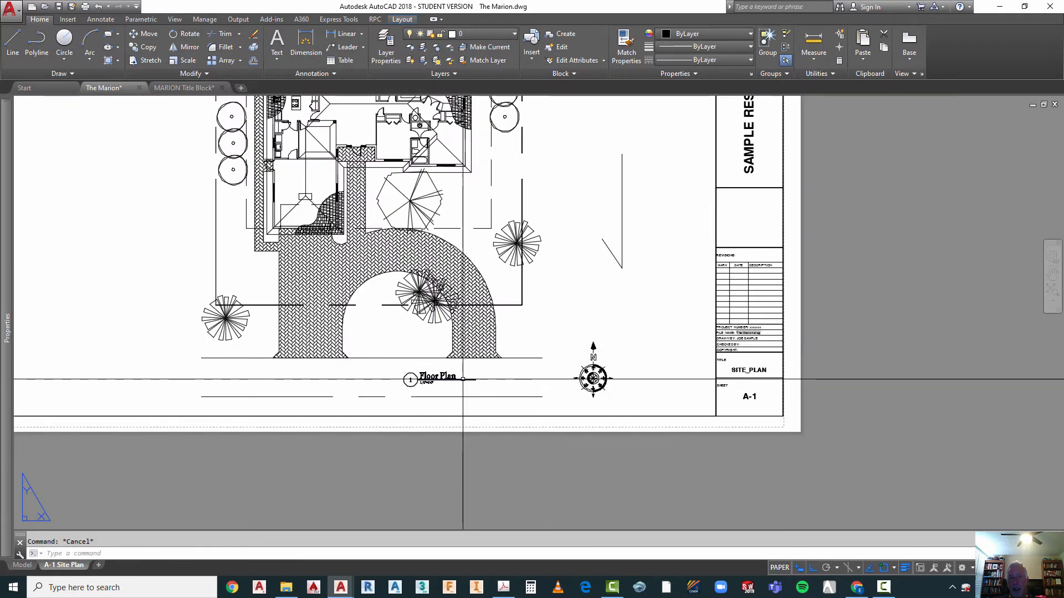
Step: Change the drawing title text to Site Plan and its scale note to 1/8"=1'-0"
{"action": "scroll", "coordinate": [463, 379], "scroll_direction": "up", "scroll_amount": 5}
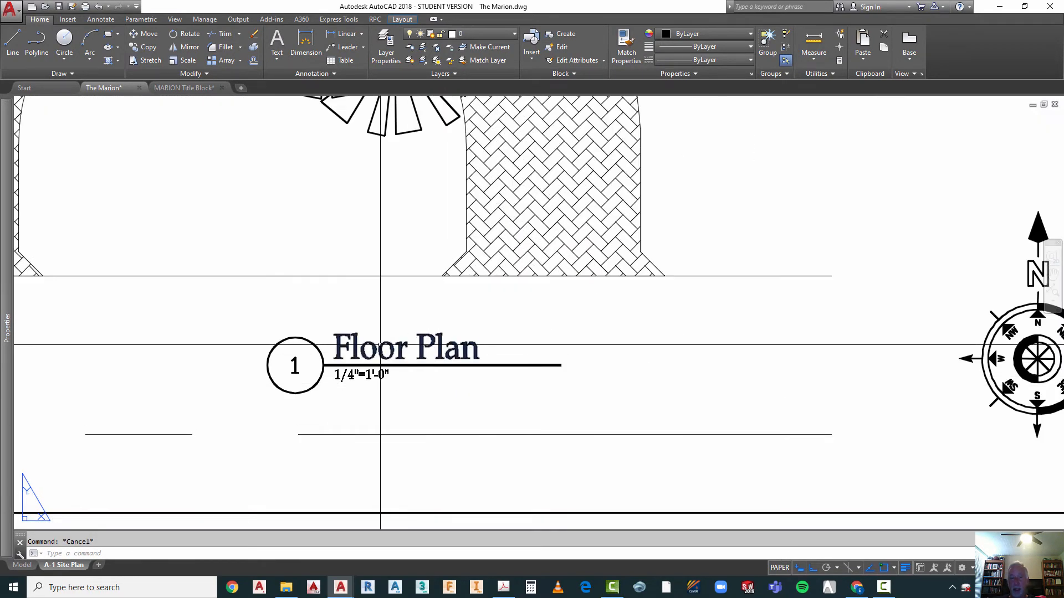
{"action": "left_click", "coordinate": [380, 344]}
{"action": "double_click", "coordinate": [347, 353]}
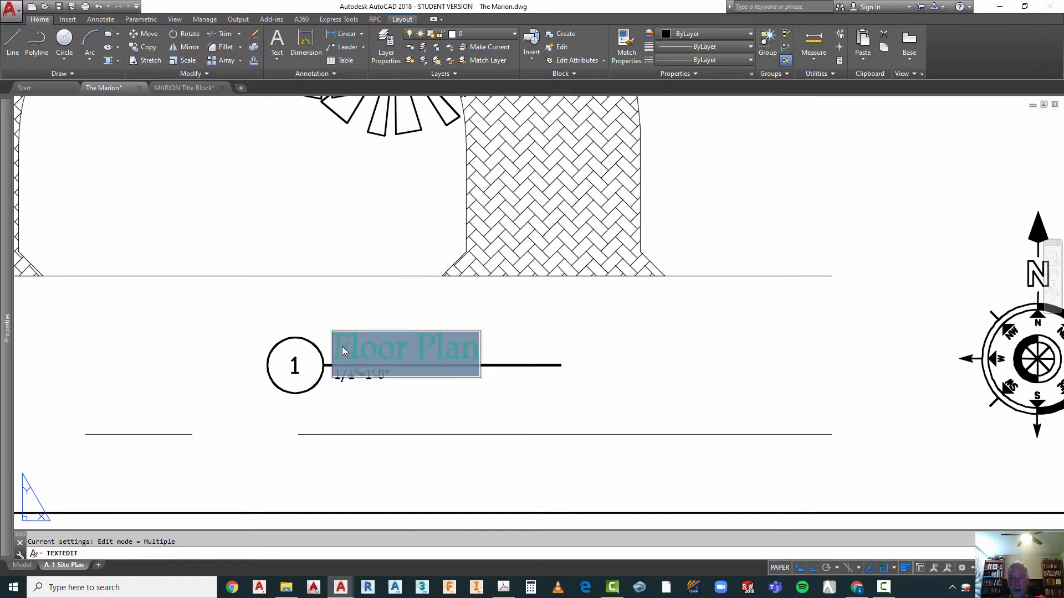
{"action": "left_click", "coordinate": [339, 348]}
{"action": "left_click_drag", "start_coordinate": [368, 355], "coordinate": [399, 360]}
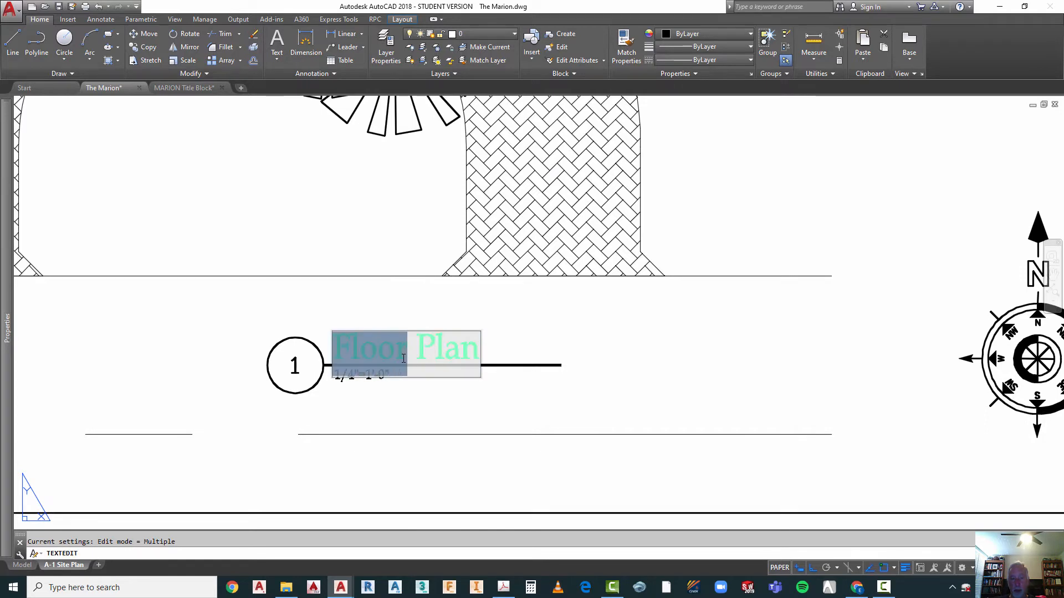
{"action": "type", "text": "S"}
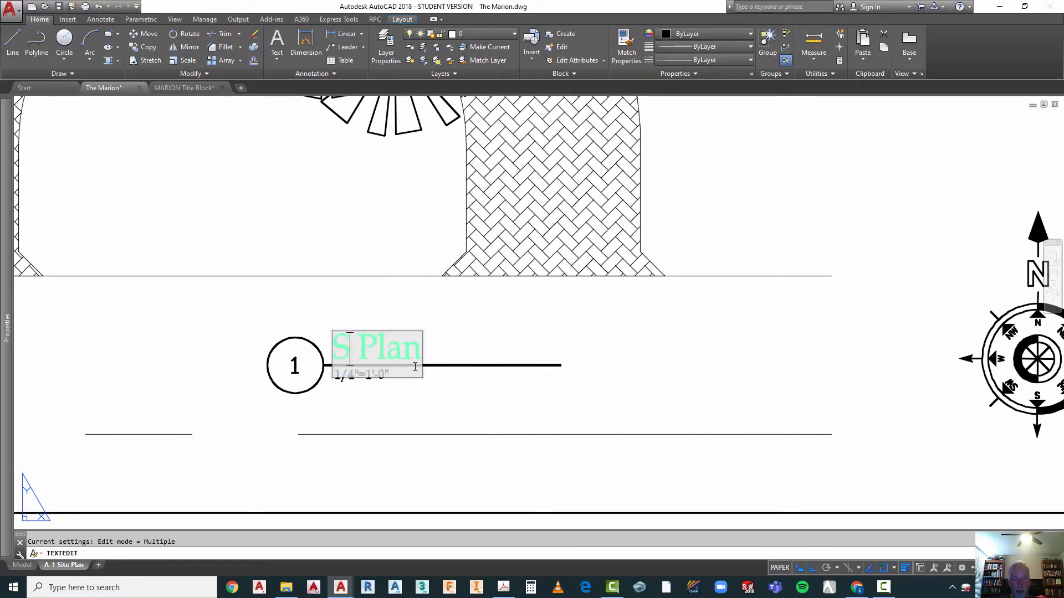
{"action": "type", "text": "ite"}
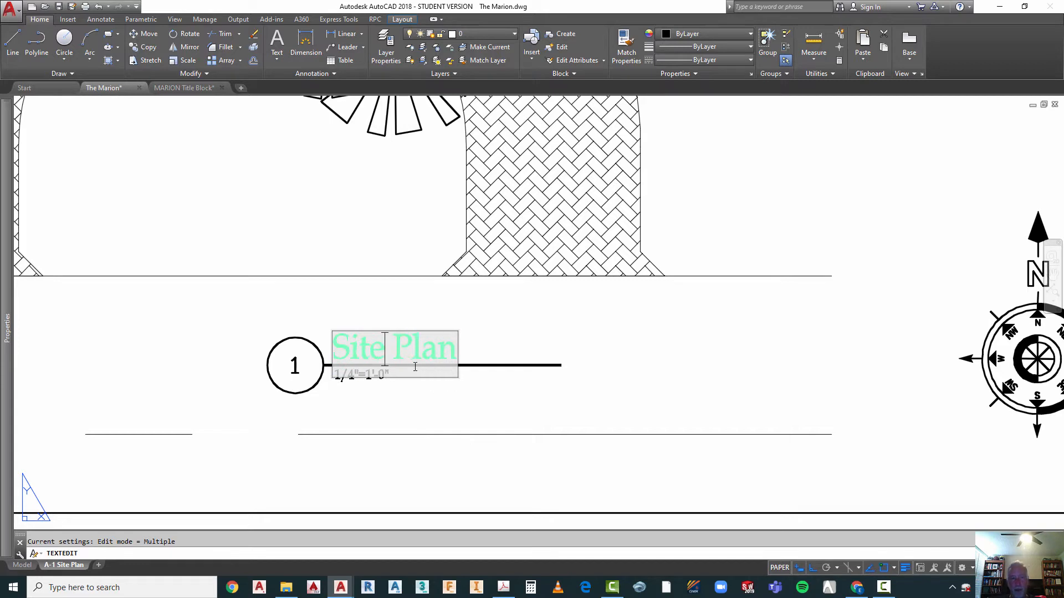
{"action": "left_click", "coordinate": [362, 408]}
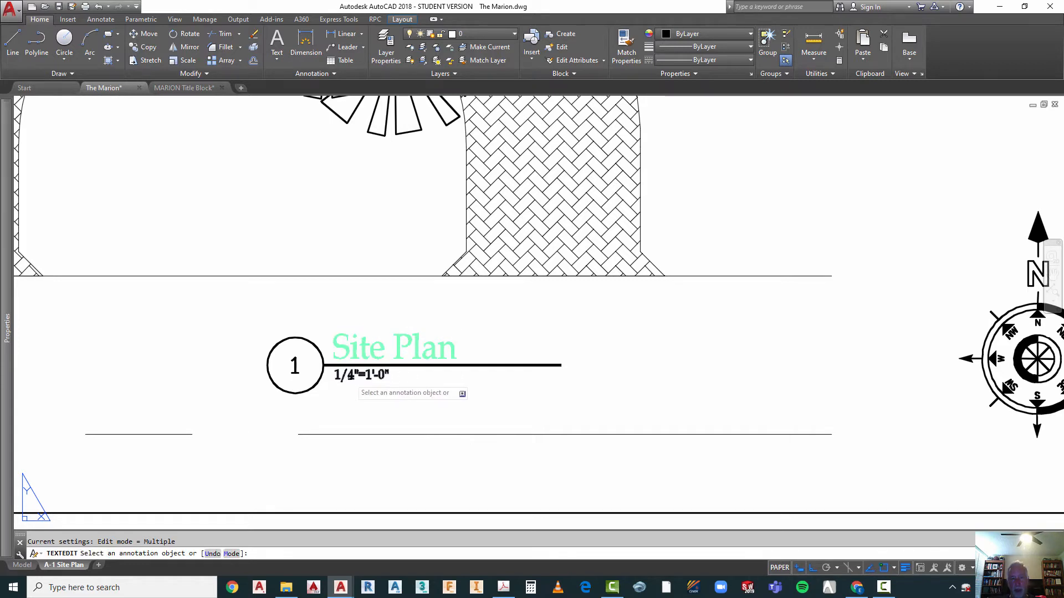
{"action": "left_click", "coordinate": [350, 380]}
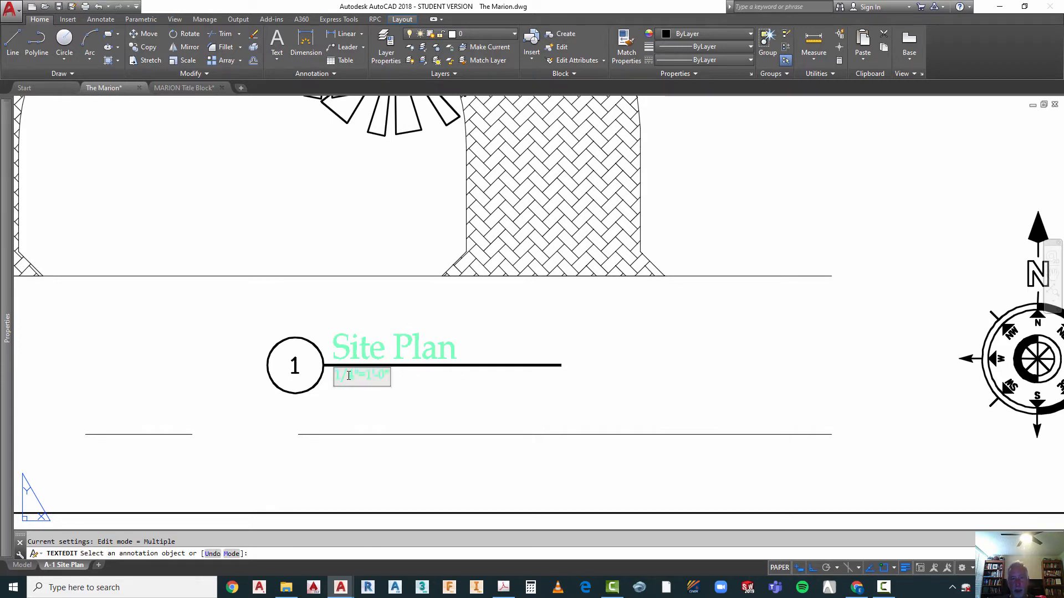
{"action": "left_click", "coordinate": [464, 408]}
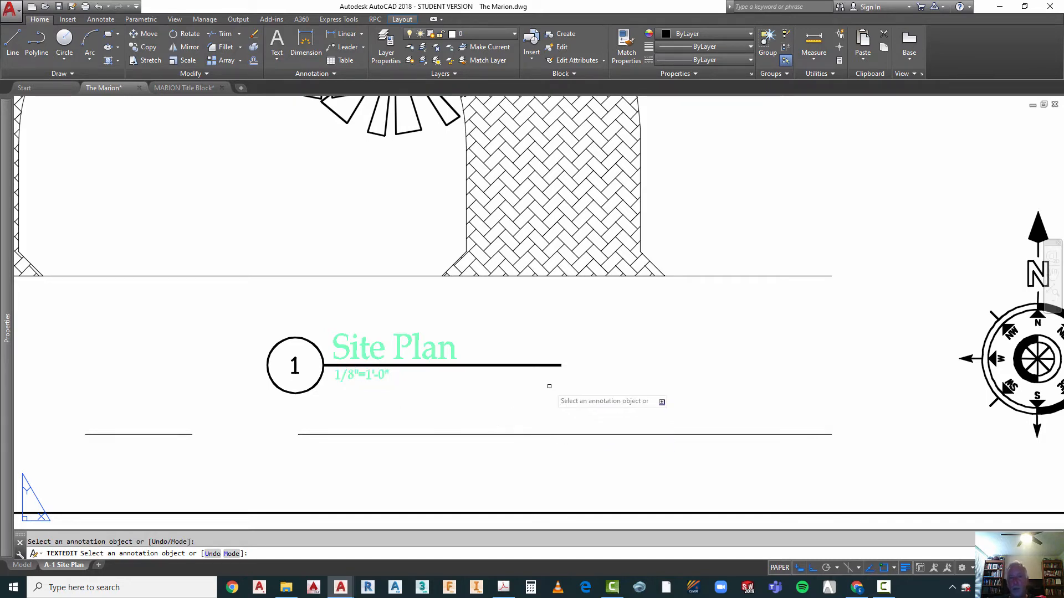
Step: Review the whole A-1 sheet, from the Site Plan title and north arrow to the title block
{"action": "scroll", "coordinate": [507, 353], "scroll_direction": "down", "scroll_amount": 4}
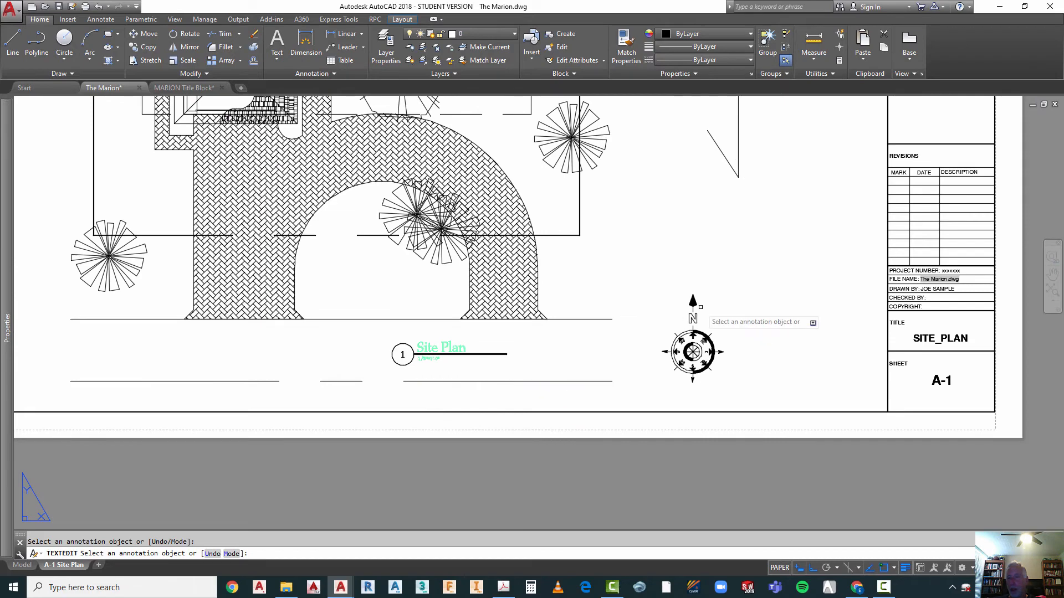
{"action": "scroll", "coordinate": [711, 353], "scroll_direction": "down", "scroll_amount": 5}
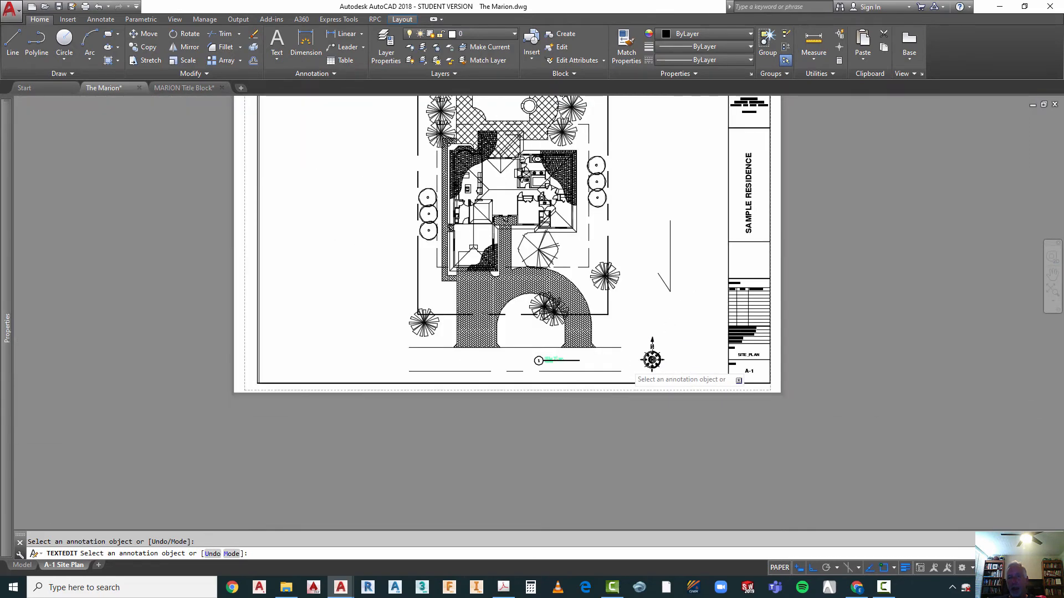
{"action": "scroll", "coordinate": [649, 248], "scroll_direction": "up", "scroll_amount": 4}
{"action": "scroll", "coordinate": [651, 236], "scroll_direction": "down", "scroll_amount": 2}
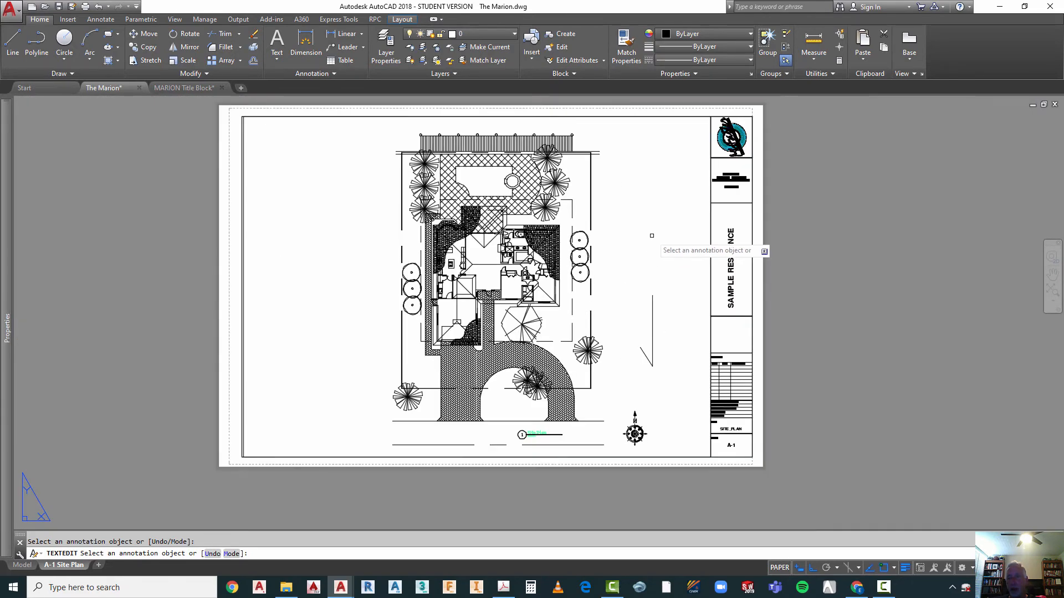
{"action": "scroll", "coordinate": [797, 160], "scroll_direction": "up", "scroll_amount": 4}
{"action": "scroll", "coordinate": [740, 165], "scroll_direction": "down", "scroll_amount": 1}
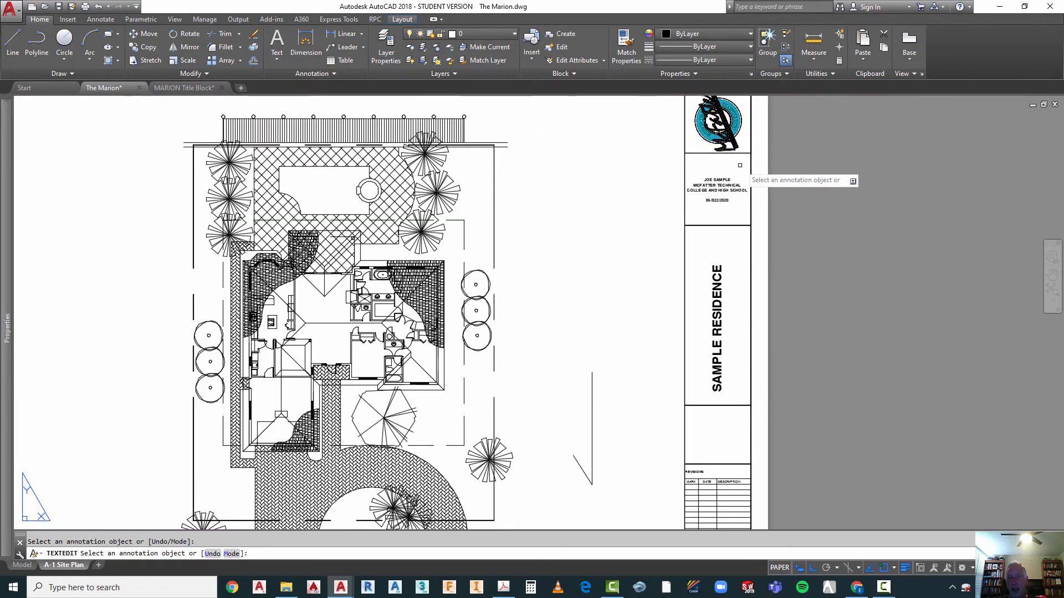
Step: Rotate the north arrow 180° in paper space so that north faces down the sheet
{"action": "scroll", "coordinate": [514, 306], "scroll_direction": "down", "scroll_amount": 2}
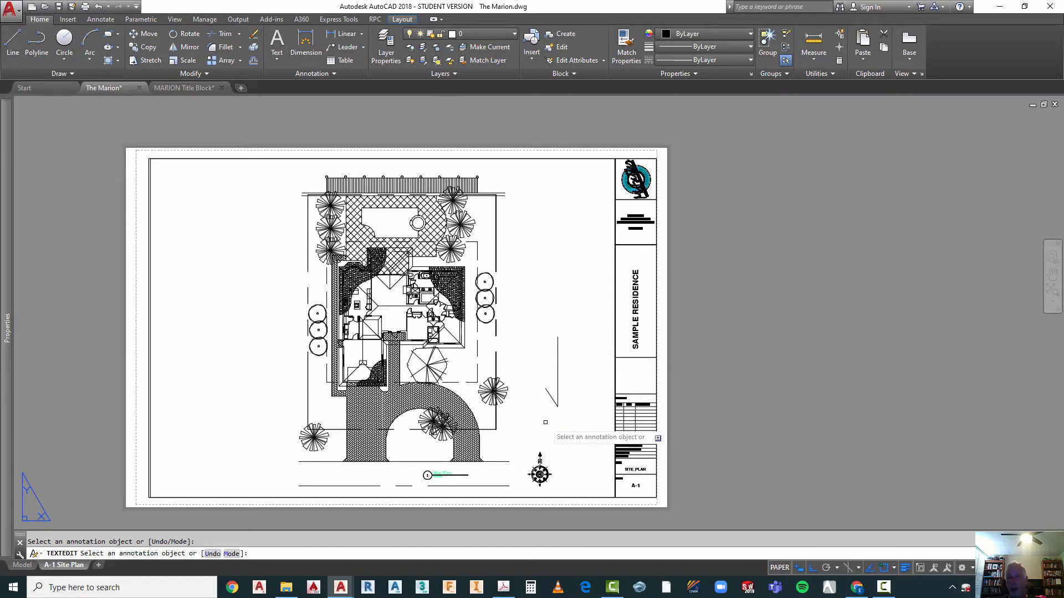
{"action": "scroll", "coordinate": [556, 485], "scroll_direction": "up", "scroll_amount": 2}
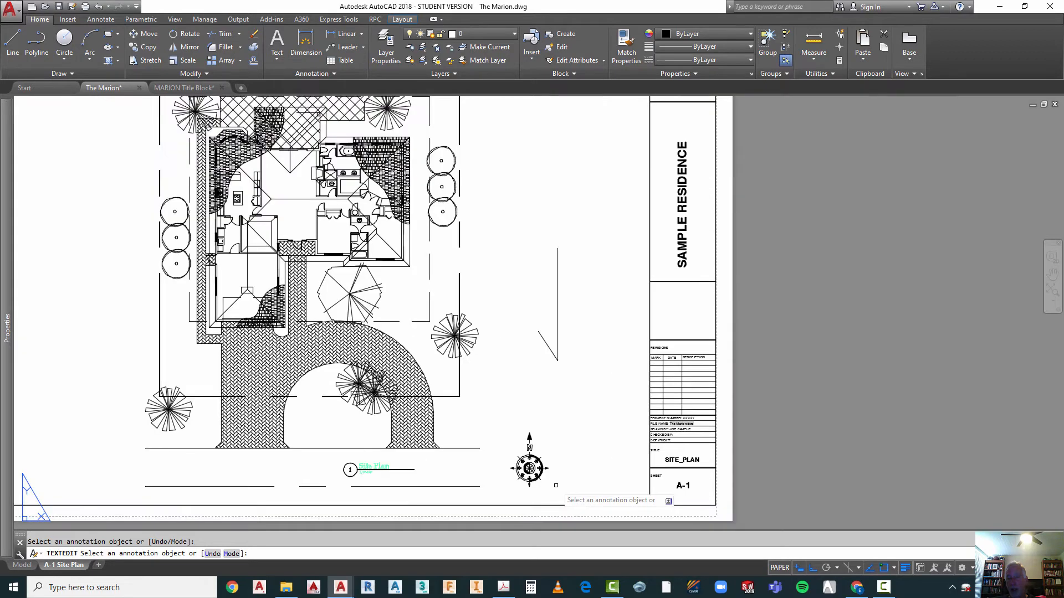
{"action": "key", "text": "Escape"}
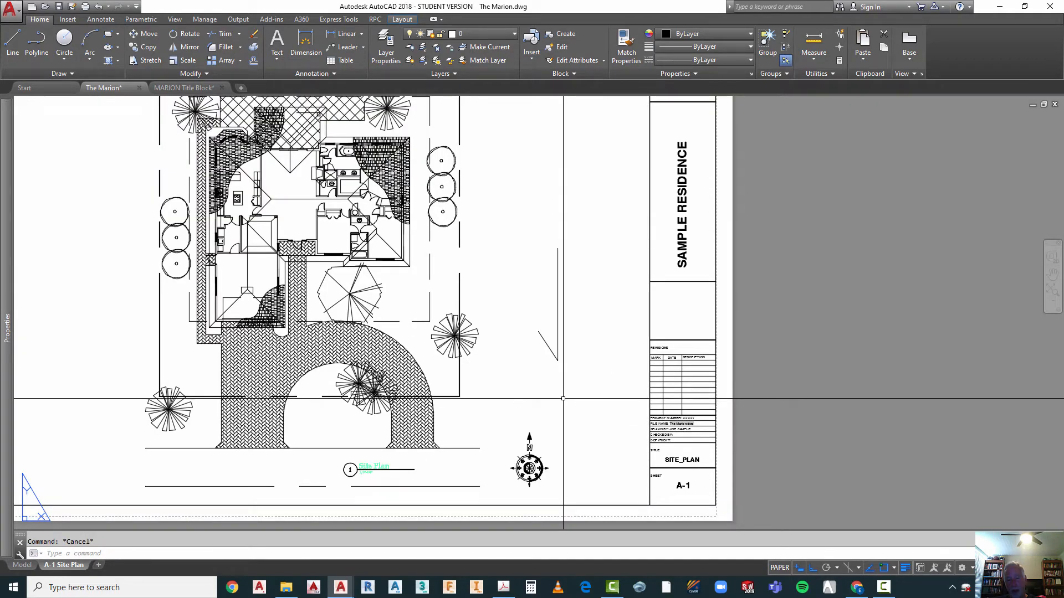
{"action": "type", "text": "ro"}
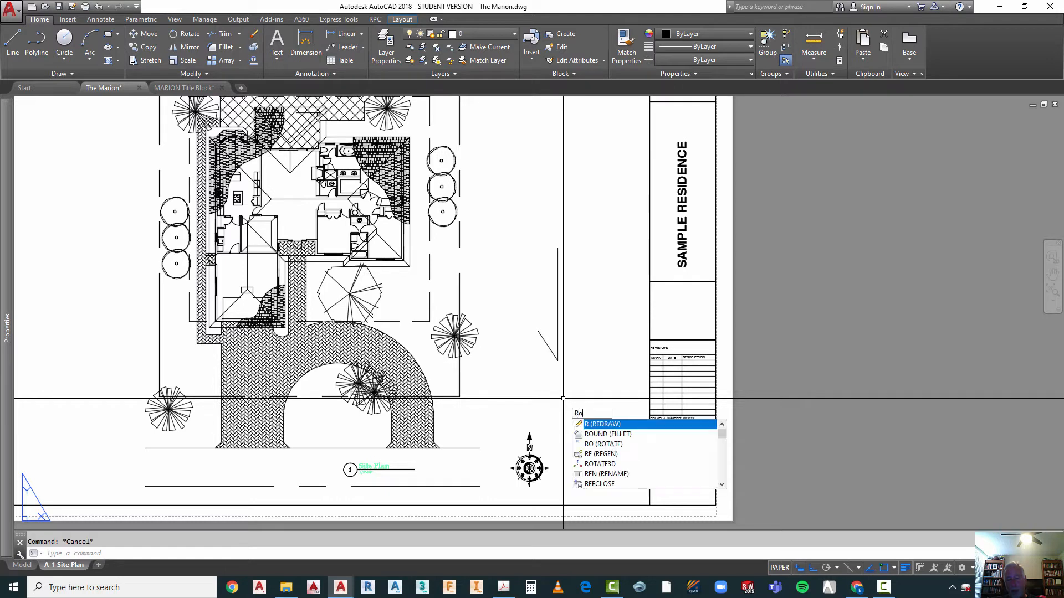
{"action": "key", "text": "Return"}
{"action": "left_click", "coordinate": [556, 411]}
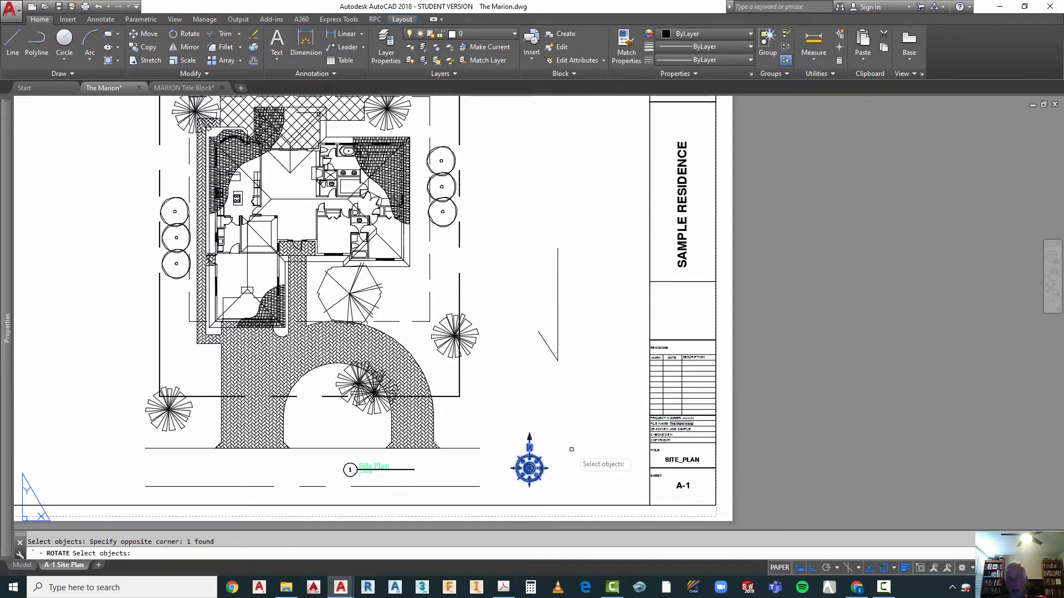
{"action": "key", "text": "Return"}
{"action": "left_click", "coordinate": [570, 451]}
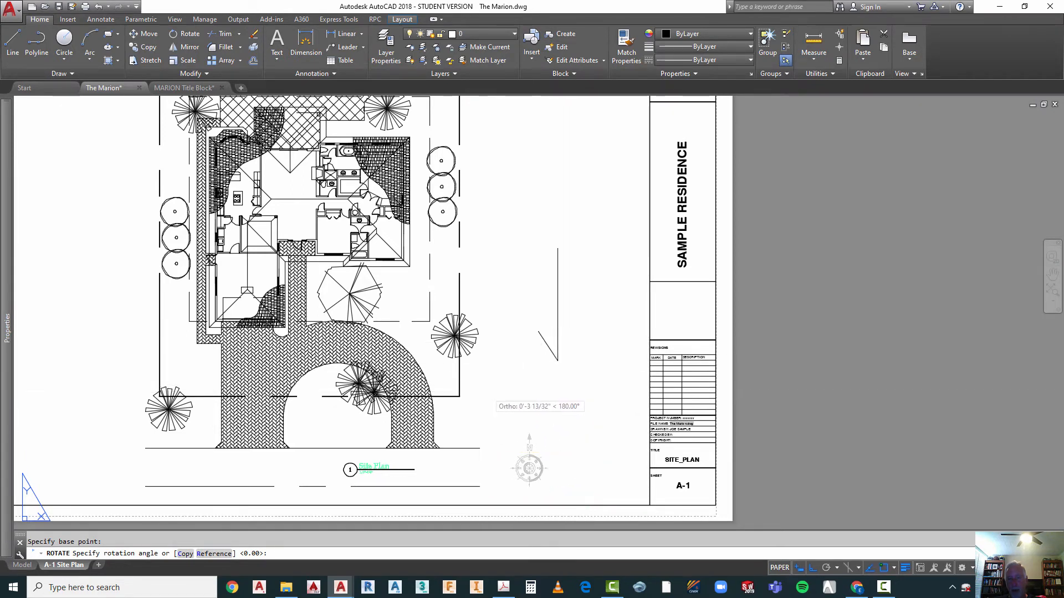
{"action": "key", "text": "Escape"}
Step: Move the rotated north arrow diagonally, with ortho off, to the open area just beside the driveway and property corner
{"action": "type", "text": "m"}
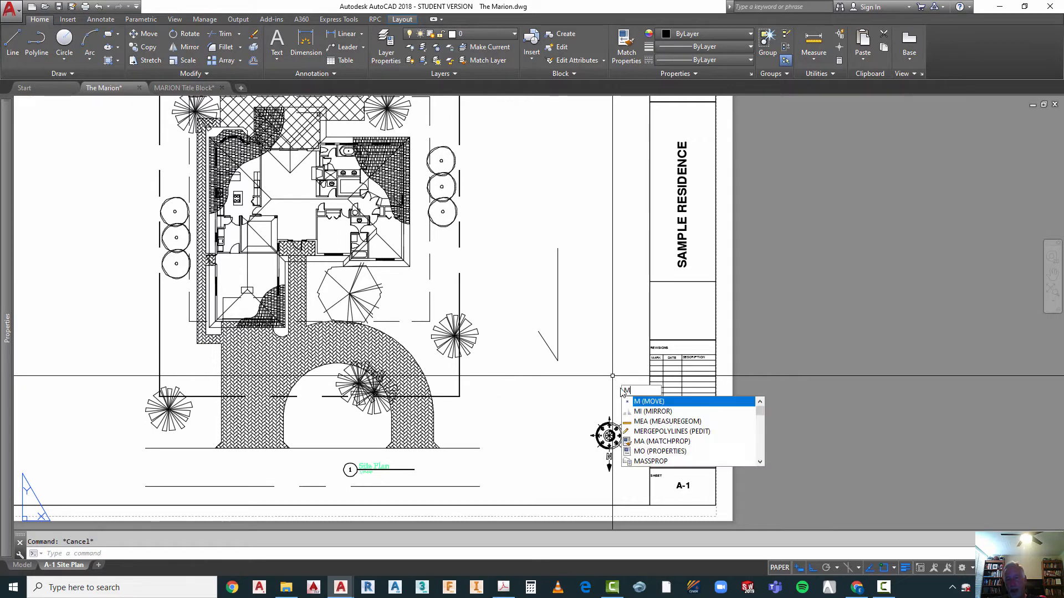
{"action": "key", "text": "Return"}
{"action": "left_click", "coordinate": [629, 418]}
{"action": "left_click", "coordinate": [584, 443]}
{"action": "key", "text": "Return"}
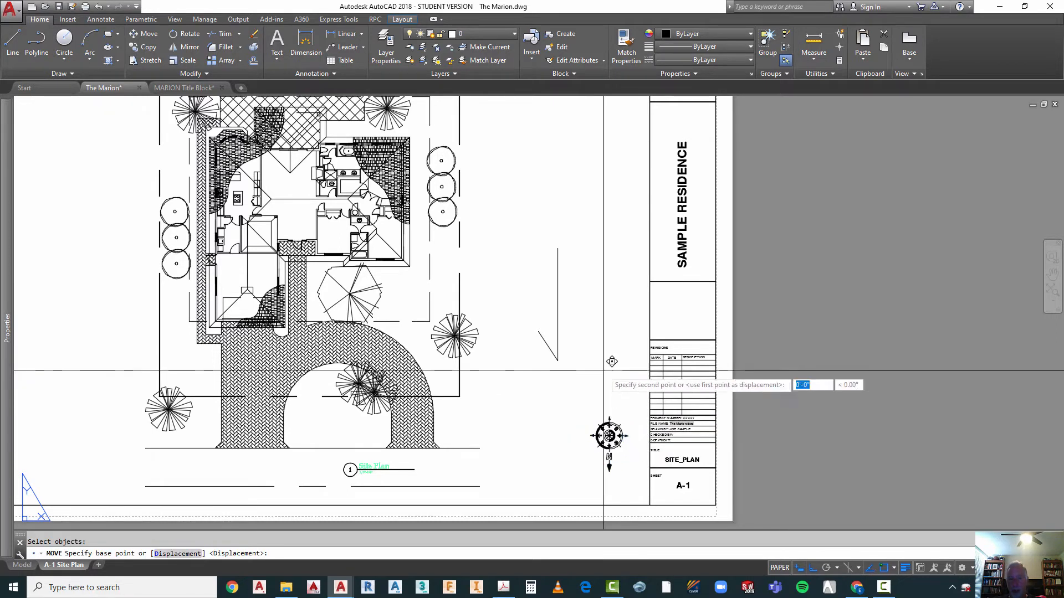
{"action": "left_click", "coordinate": [605, 371]}
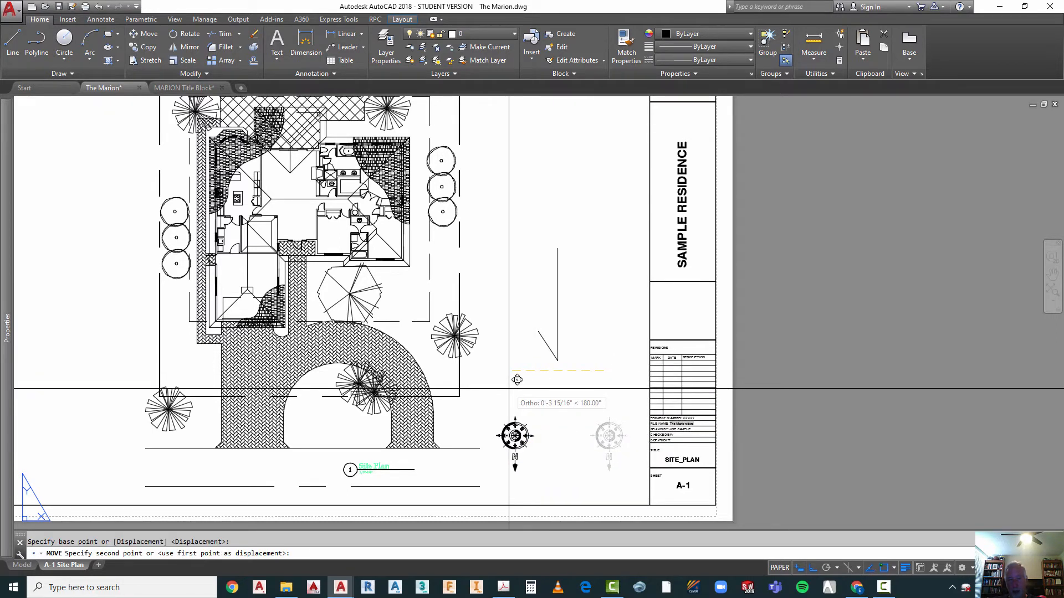
{"action": "key", "text": "F8"}
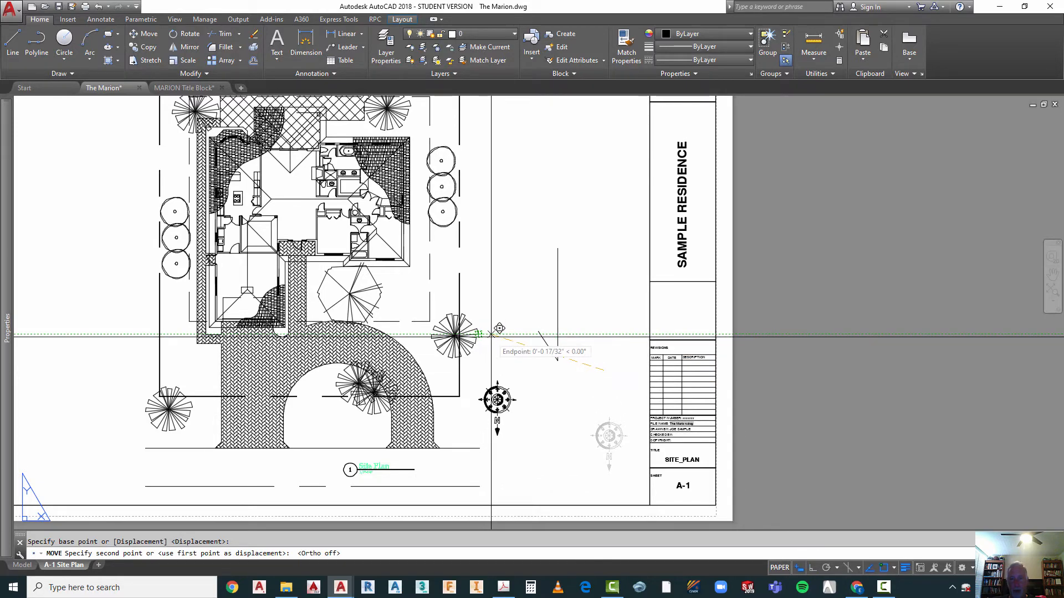
{"action": "left_click", "coordinate": [491, 334]}
{"action": "key", "text": "Escape"}
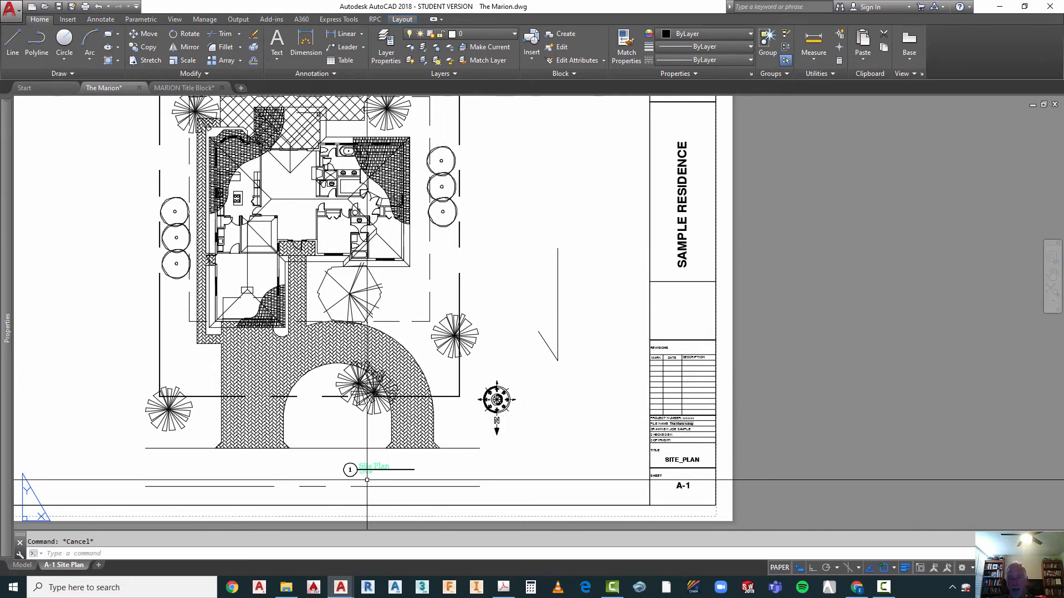
Step: Regenerate the A-1 Site Plan layout to refresh the display of the drawing title text
{"action": "scroll", "coordinate": [360, 477], "scroll_direction": "up", "scroll_amount": 5}
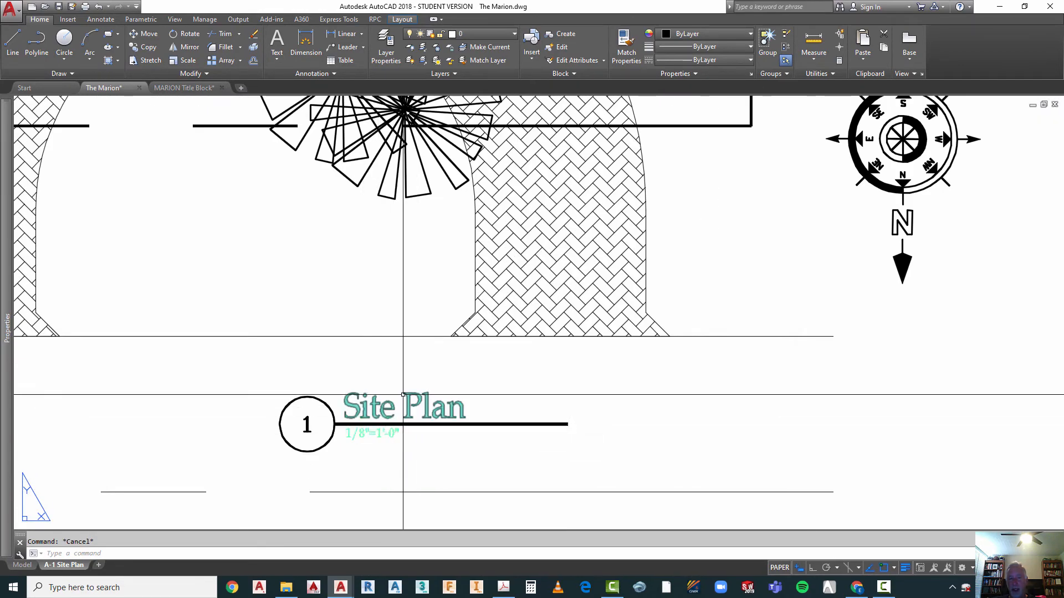
{"action": "scroll", "coordinate": [403, 393], "scroll_direction": "down", "scroll_amount": 7}
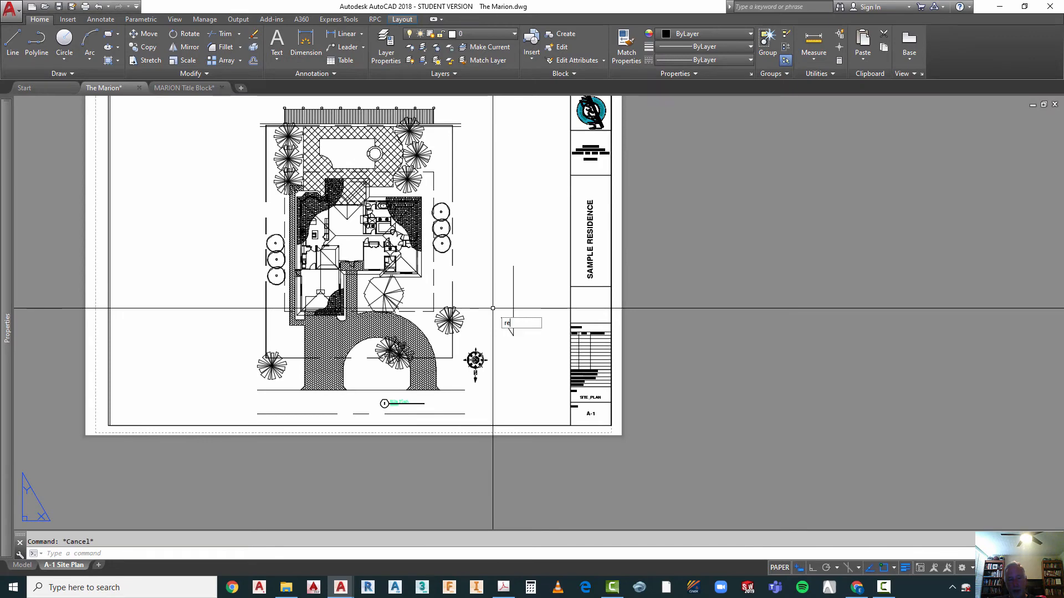
{"action": "type", "text": "n"}
{"action": "key", "text": "Return"}
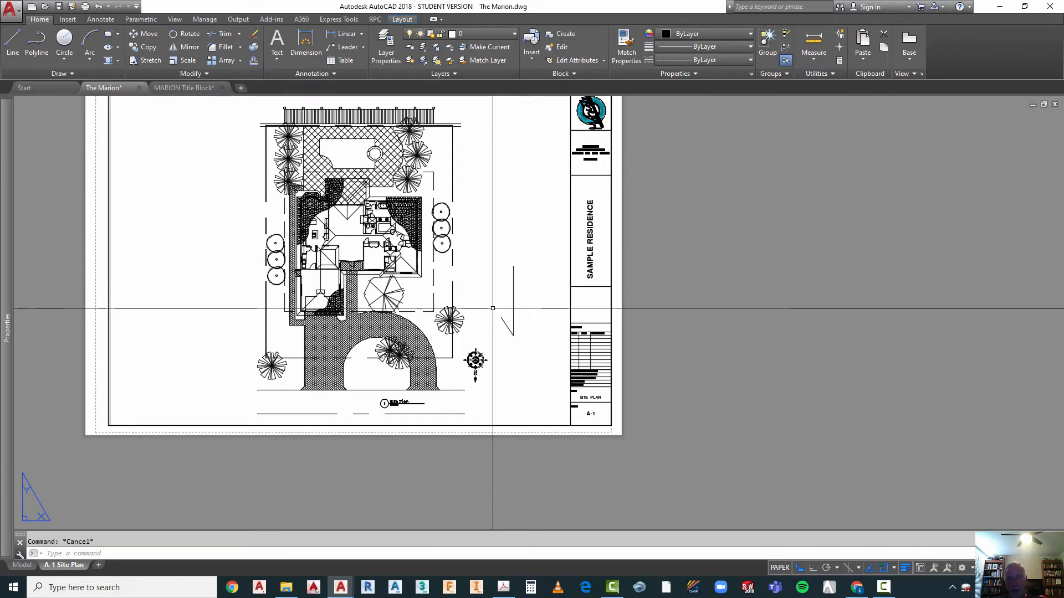
{"action": "scroll", "coordinate": [384, 410], "scroll_direction": "up", "scroll_amount": 4}
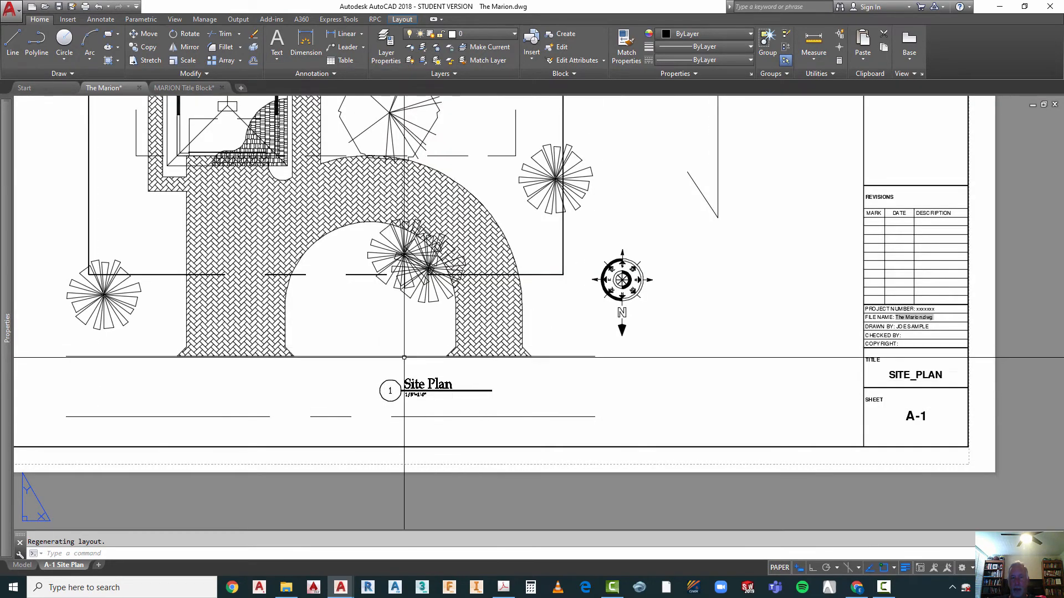
{"action": "scroll", "coordinate": [403, 408], "scroll_direction": "down", "scroll_amount": 2}
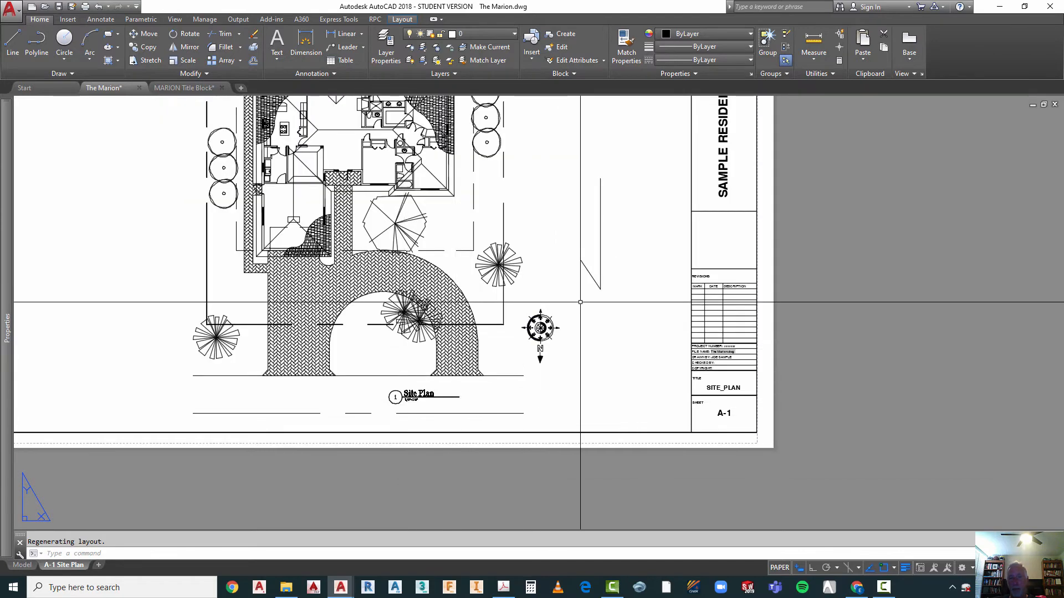
Step: Erase the two leftover lines of the old north symbol through the viewport in model space, and return to paper space
{"action": "double_click", "coordinate": [614, 268]}
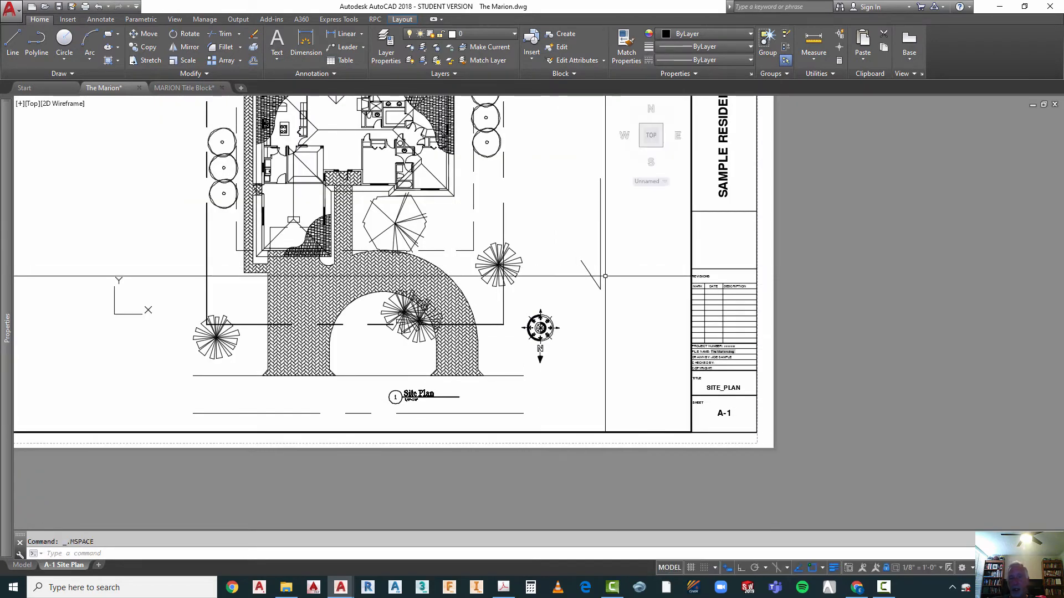
{"action": "left_click", "coordinate": [608, 266]}
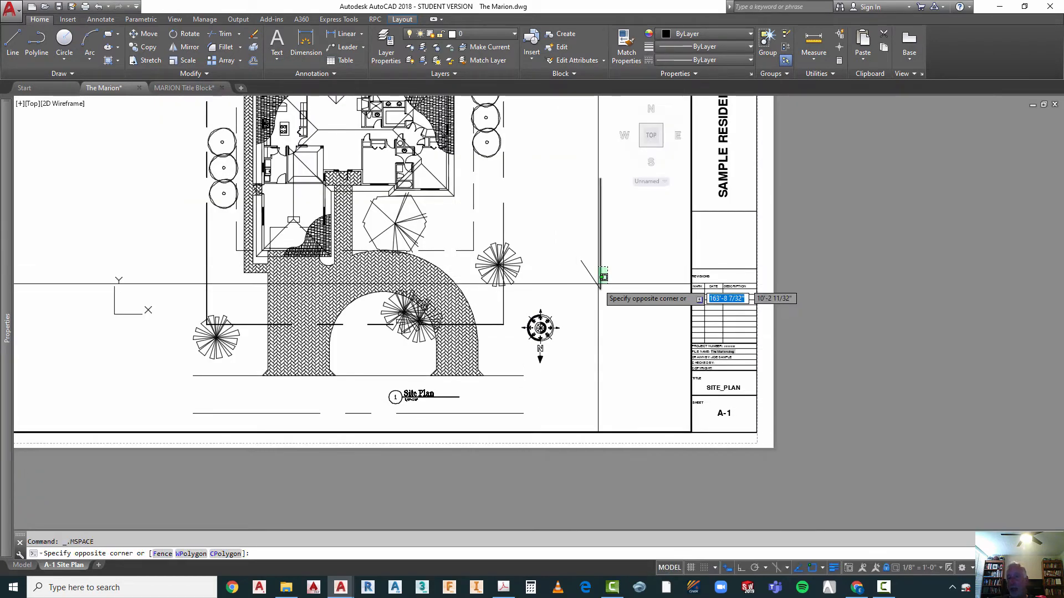
{"action": "left_click", "coordinate": [589, 289]}
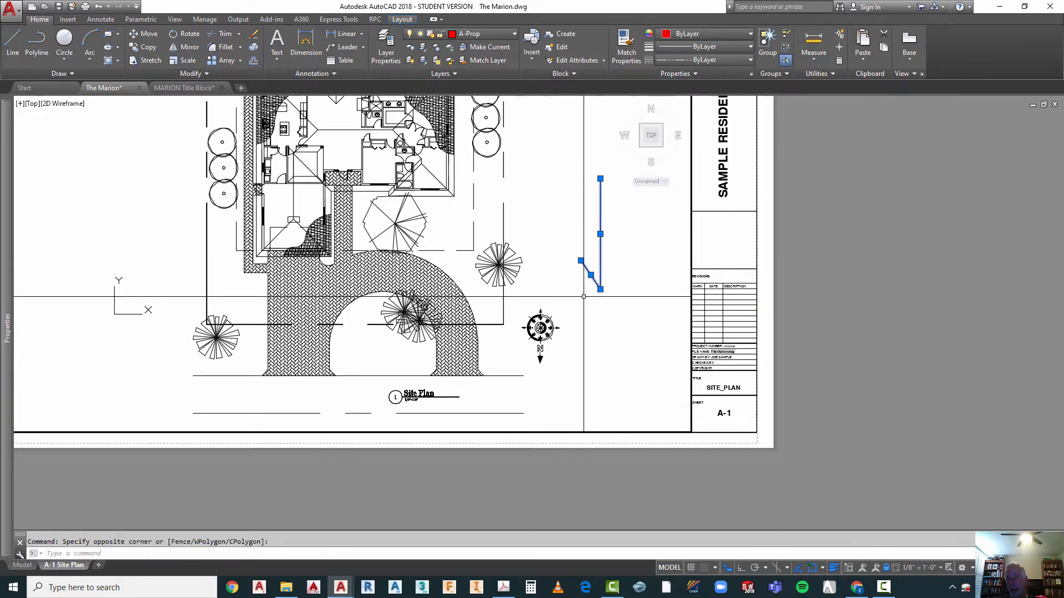
{"action": "key", "text": "Delete"}
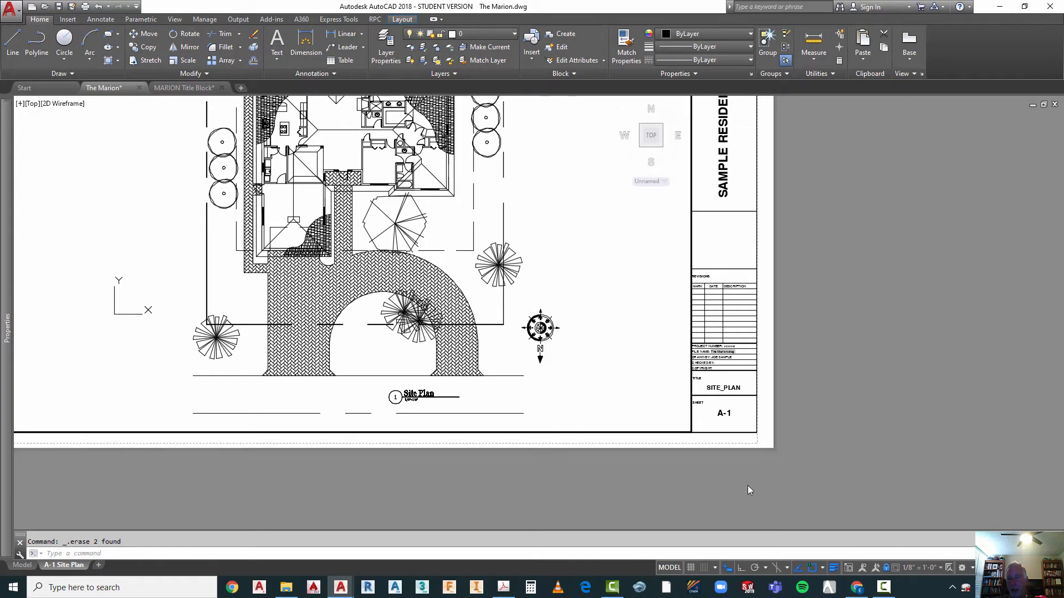
{"action": "left_click", "coordinate": [669, 568]}
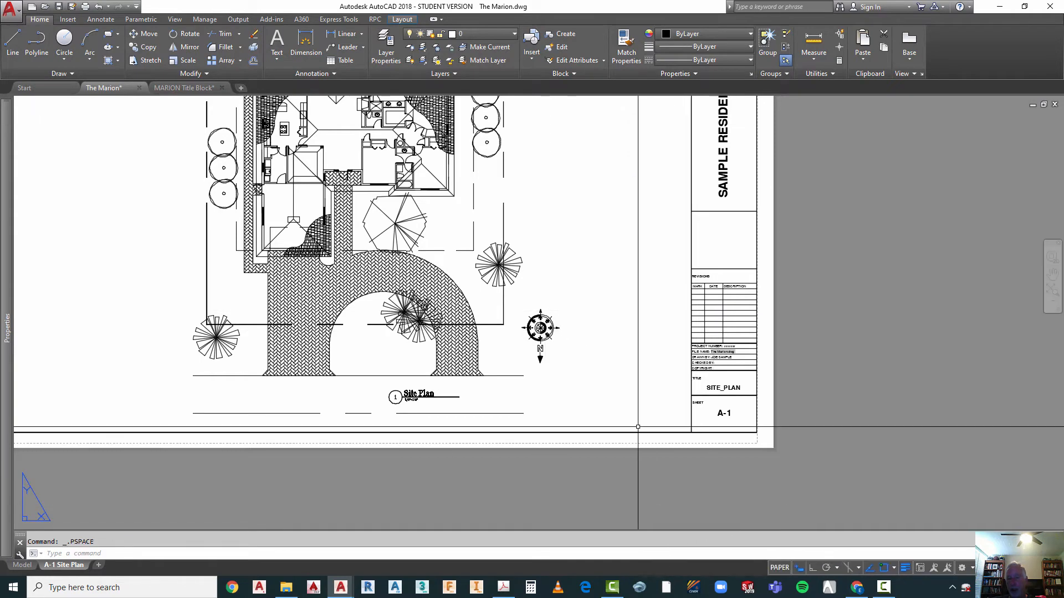
Step: Examine the finished A-1 sheet, checking the title block entries, the north arrow and the Site Plan title with its scale note
{"action": "scroll", "coordinate": [631, 438], "scroll_direction": "down", "scroll_amount": 4}
{"action": "scroll", "coordinate": [629, 434], "scroll_direction": "up", "scroll_amount": 2}
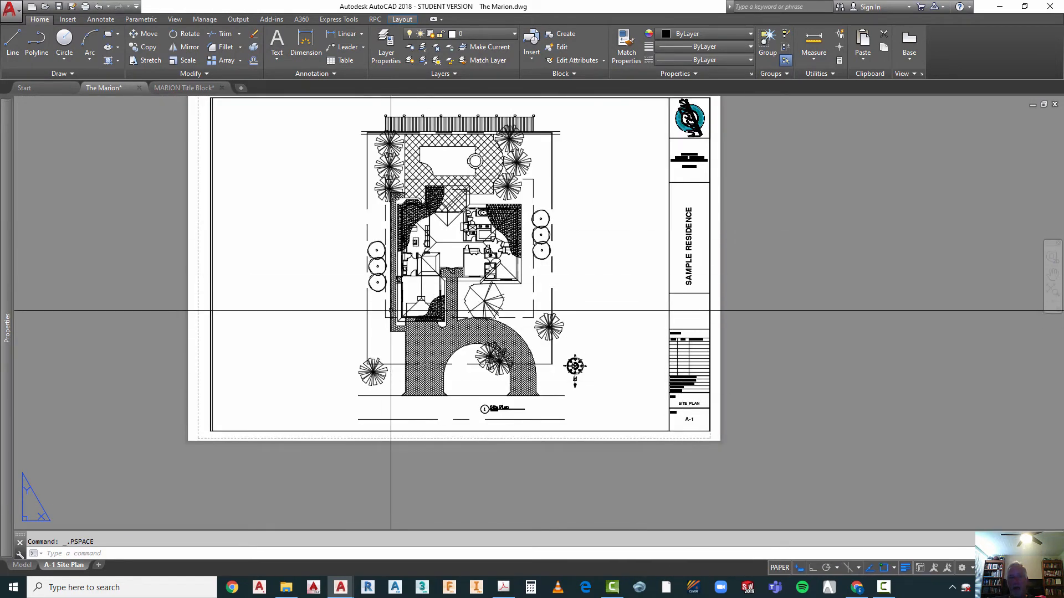
{"action": "scroll", "coordinate": [737, 355], "scroll_direction": "up", "scroll_amount": 4}
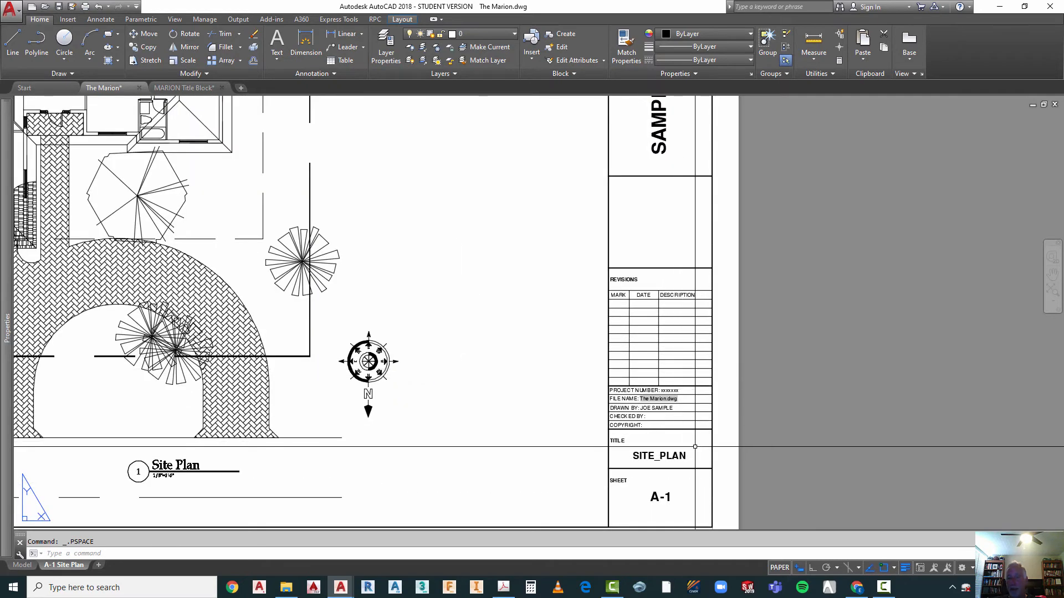
{"action": "scroll", "coordinate": [693, 327], "scroll_direction": "down", "scroll_amount": 5}
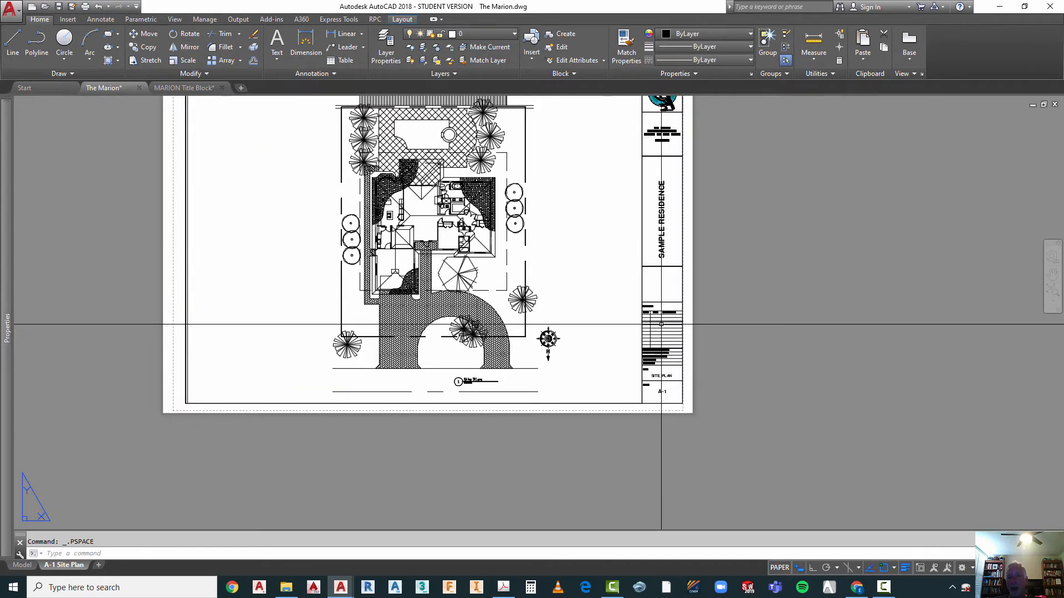
{"action": "scroll", "coordinate": [684, 166], "scroll_direction": "up", "scroll_amount": 2}
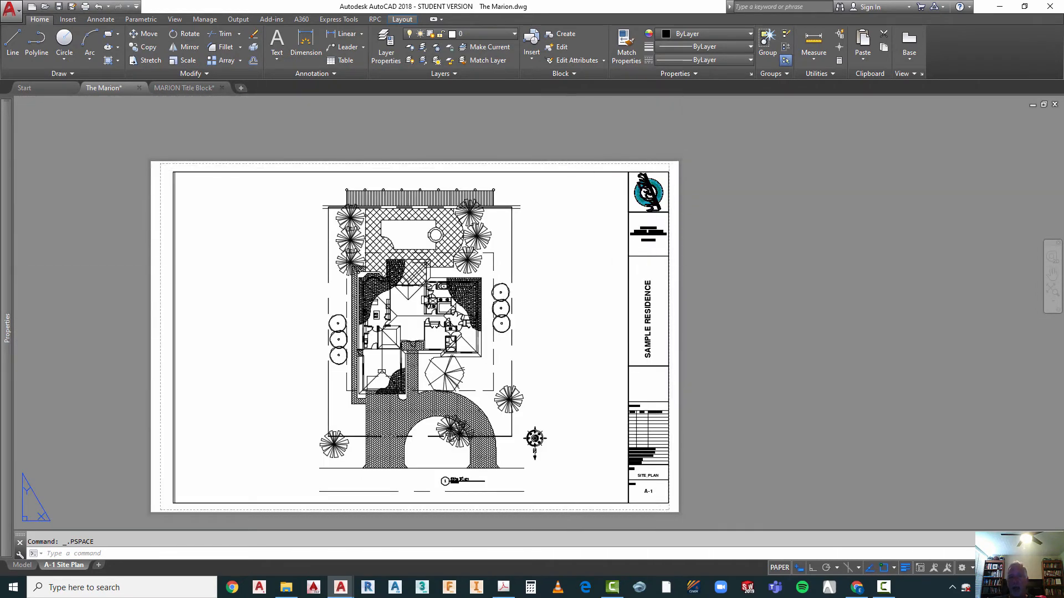
{"action": "key", "text": "Escape"}
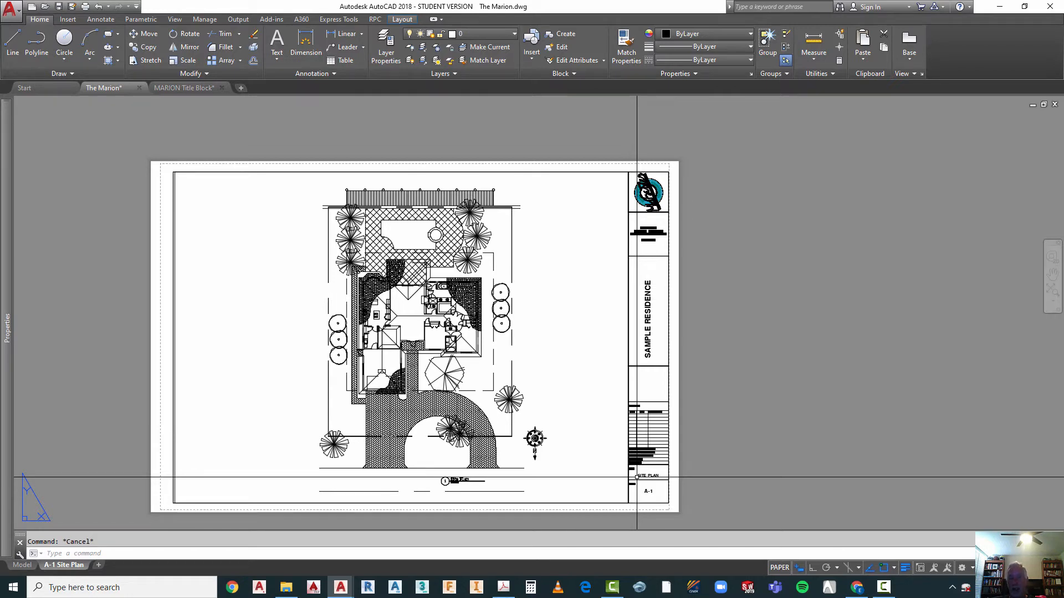
{"action": "scroll", "coordinate": [447, 489], "scroll_direction": "up", "scroll_amount": 8}
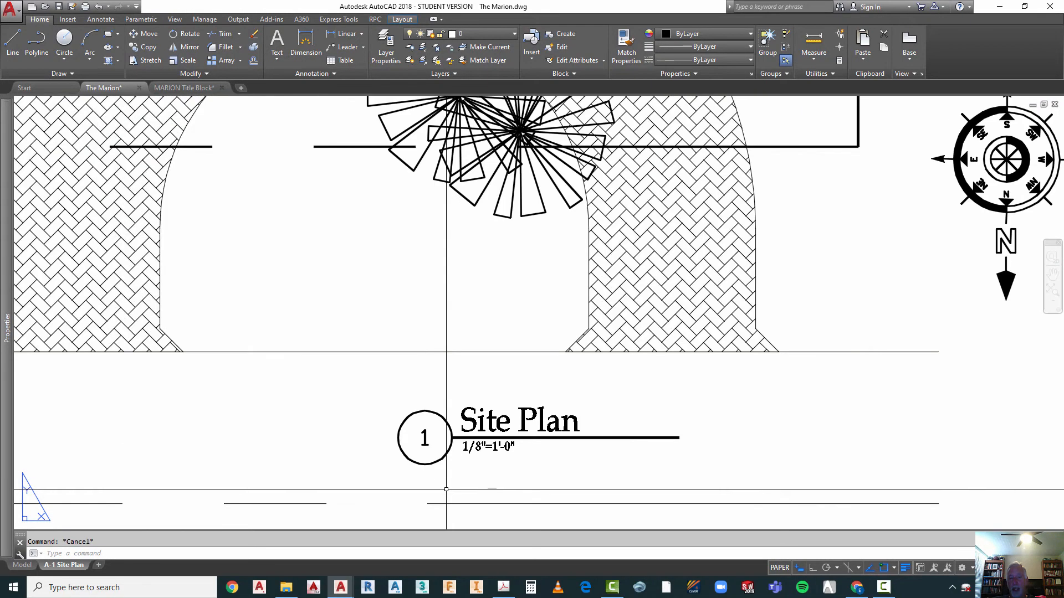
{"action": "scroll", "coordinate": [447, 488], "scroll_direction": "down", "scroll_amount": 6}
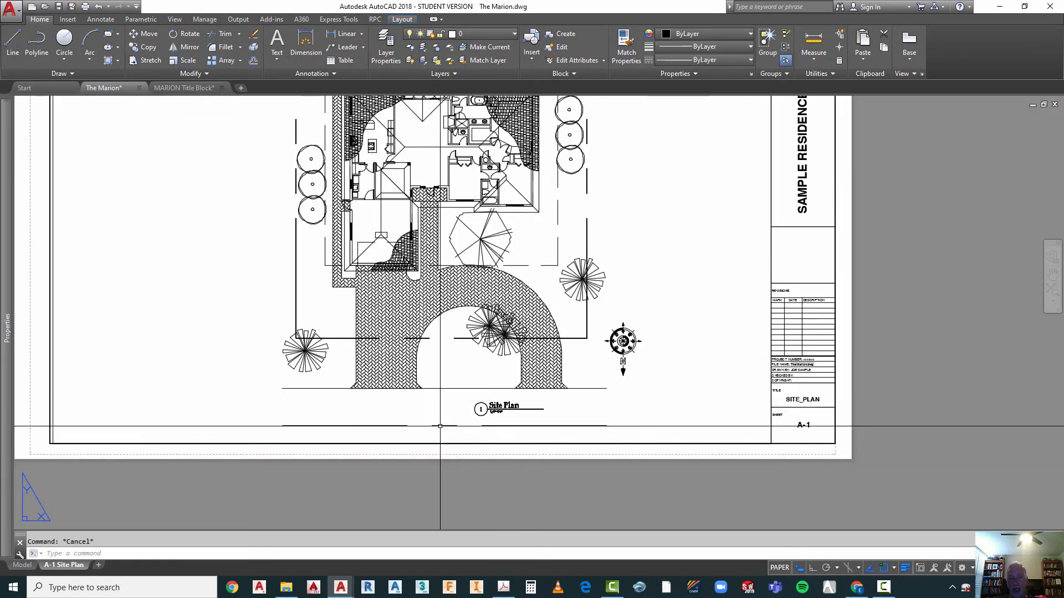
Step: Create a copy of the A-1 Site Plan layout, placed at the end of the layouts
{"action": "right_click", "coordinate": [58, 566]}
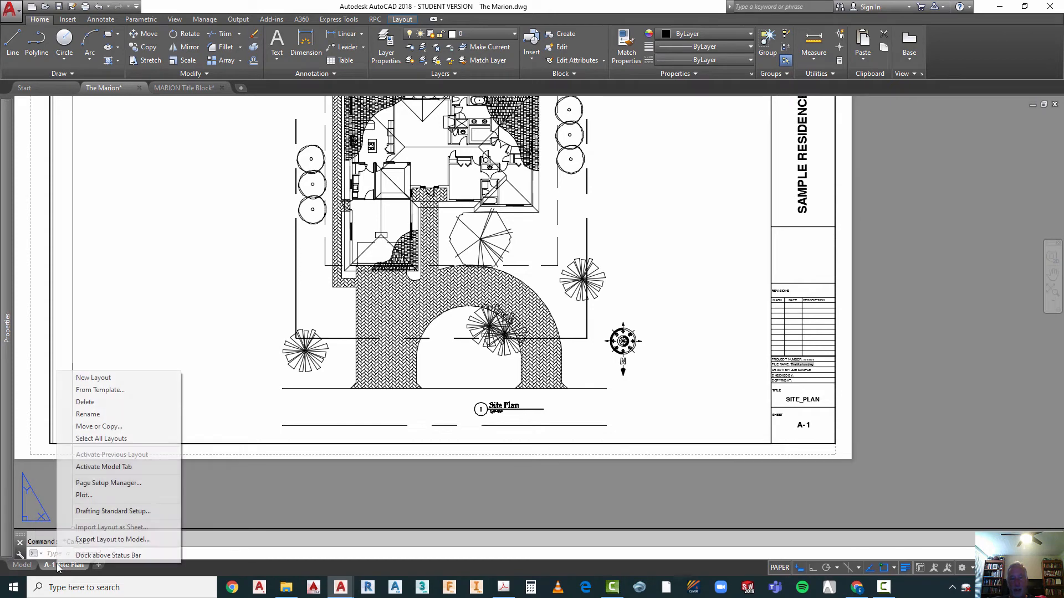
{"action": "left_click", "coordinate": [105, 426]}
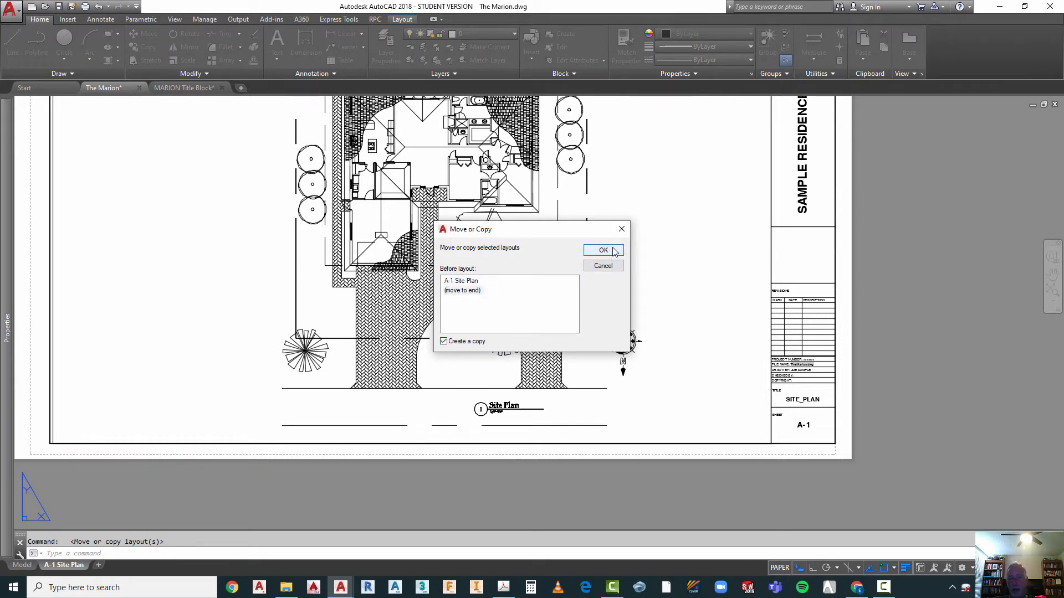
{"action": "key", "text": "Return"}
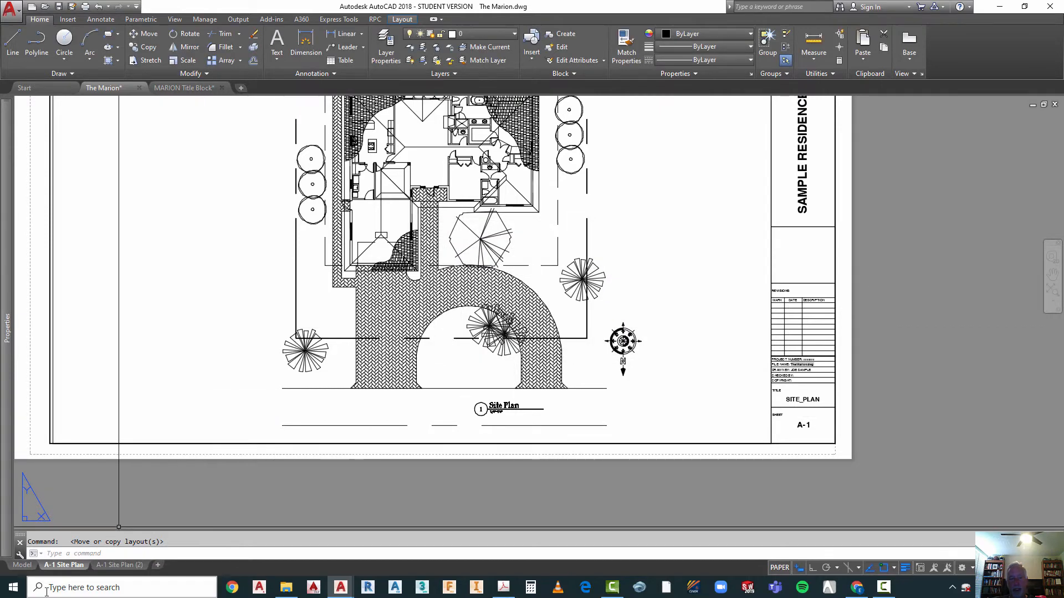
{"action": "mouse_move", "coordinate": [125, 571]}
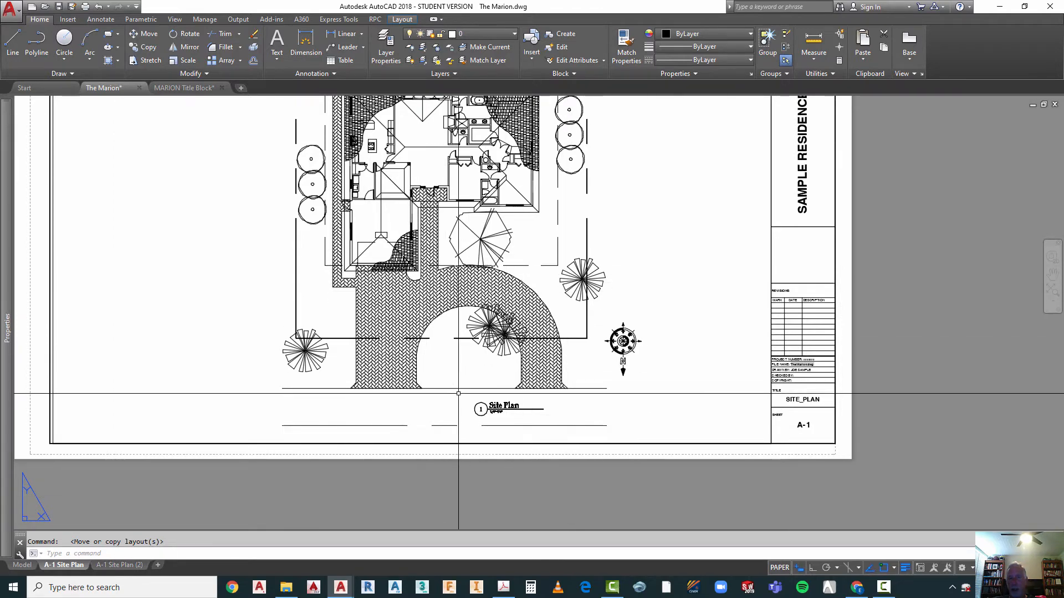
{"action": "scroll", "coordinate": [478, 408], "scroll_direction": "up", "scroll_amount": 3}
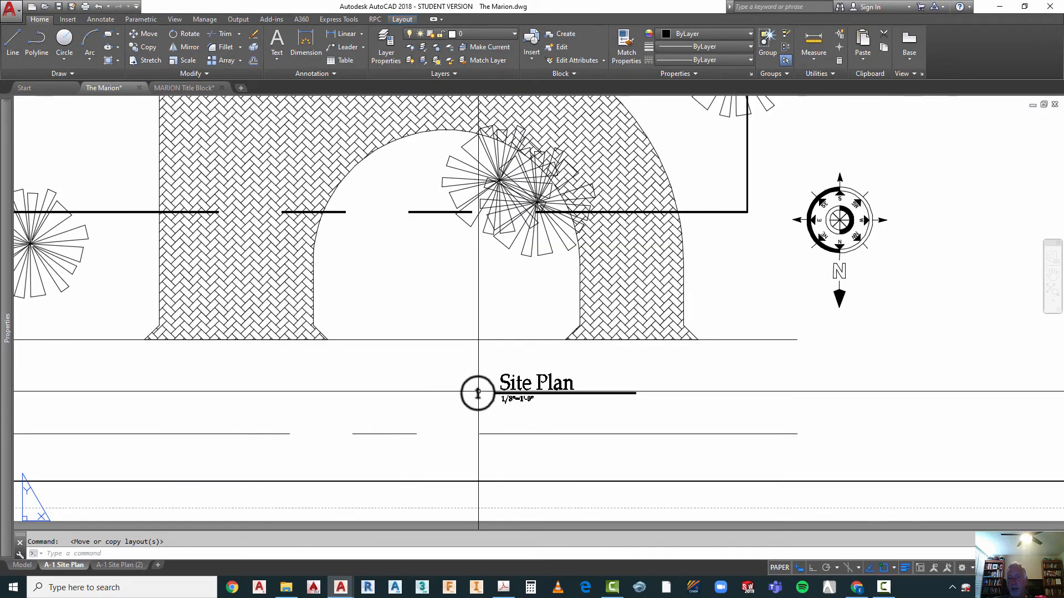
{"action": "scroll", "coordinate": [473, 407], "scroll_direction": "down", "scroll_amount": 4}
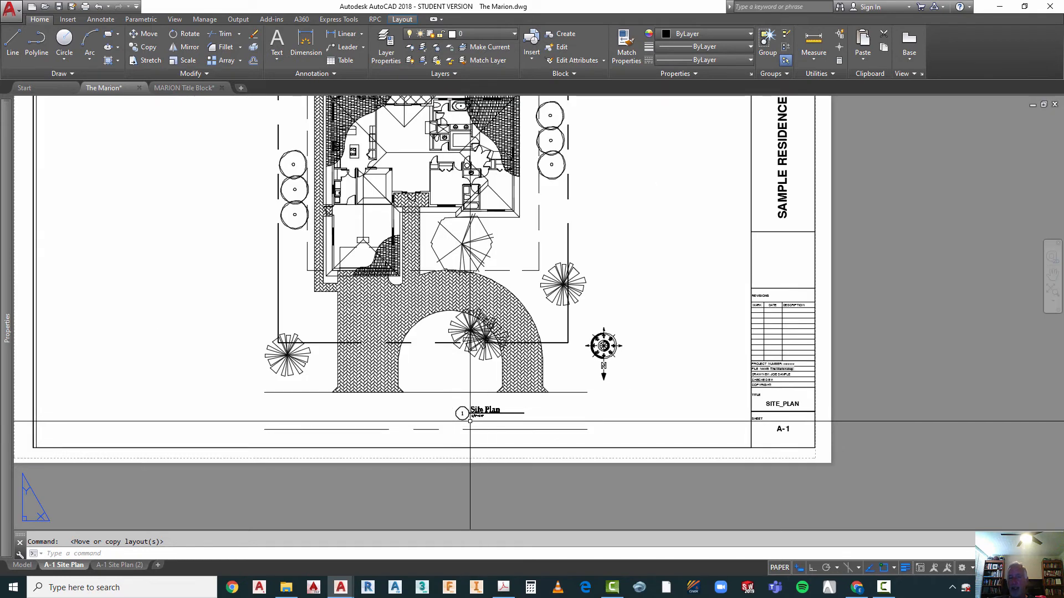
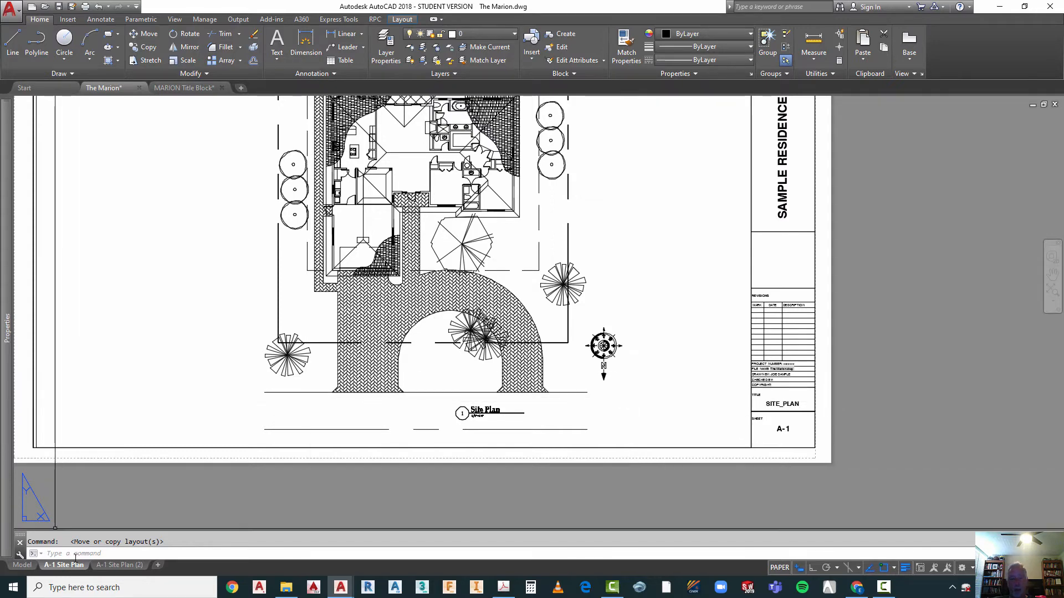
Step: Rename the copied Site Plan layout to "A-2 Floor Plan"
{"action": "left_click", "coordinate": [108, 565]}
{"action": "right_click", "coordinate": [109, 565]}
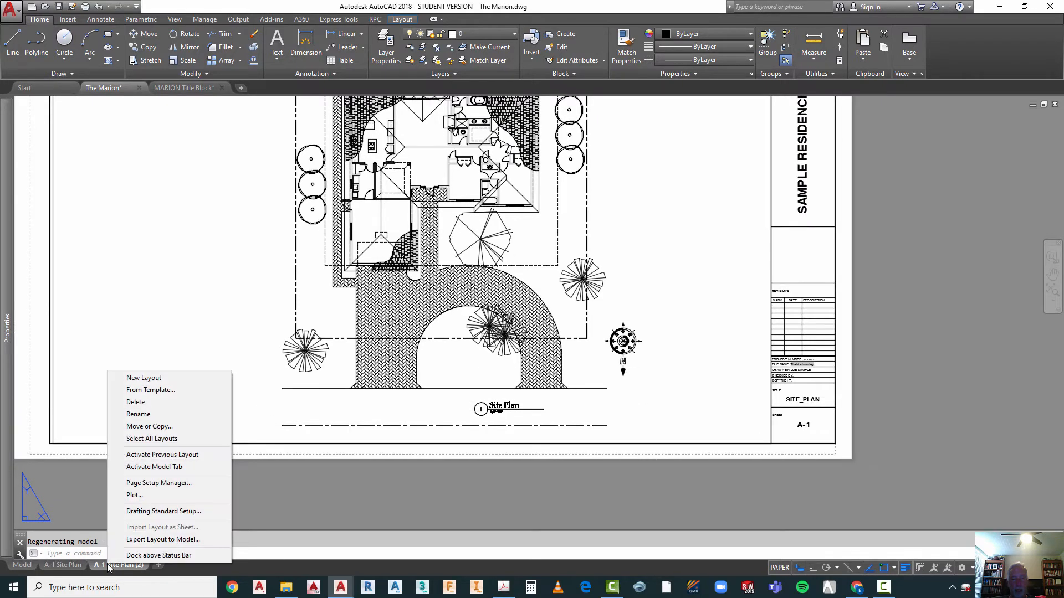
{"action": "left_click", "coordinate": [149, 416]}
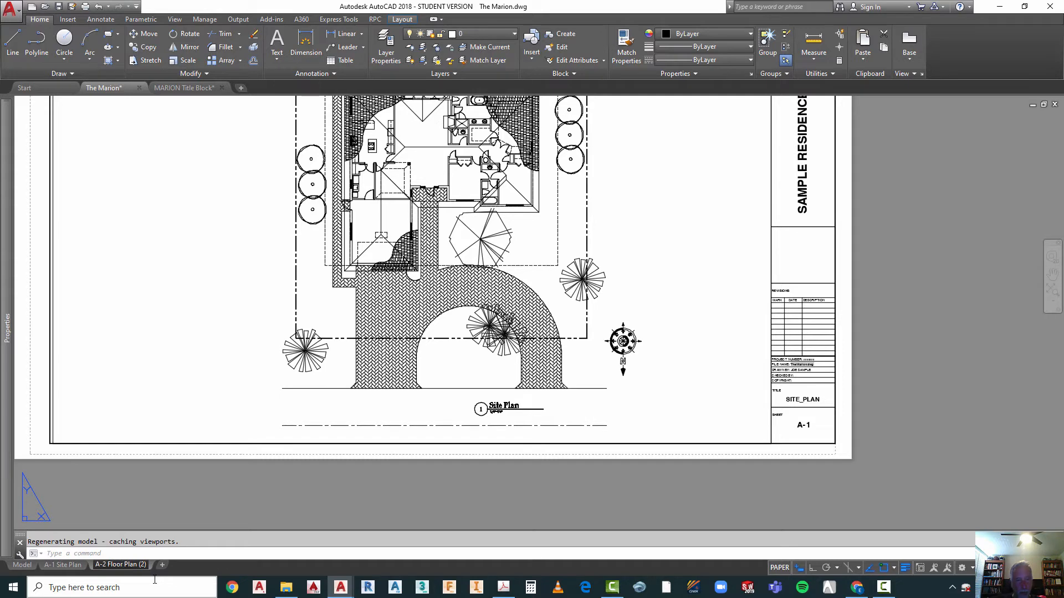
{"action": "mouse_move", "coordinate": [123, 564]}
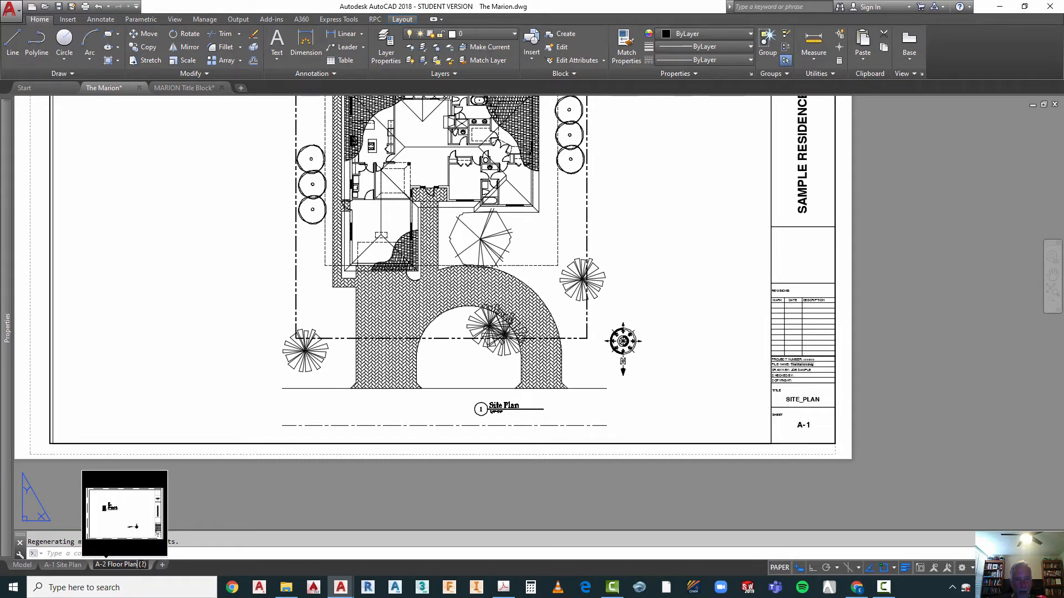
{"action": "key", "text": "BackSpace"}
{"action": "key", "text": "BackSpace"}
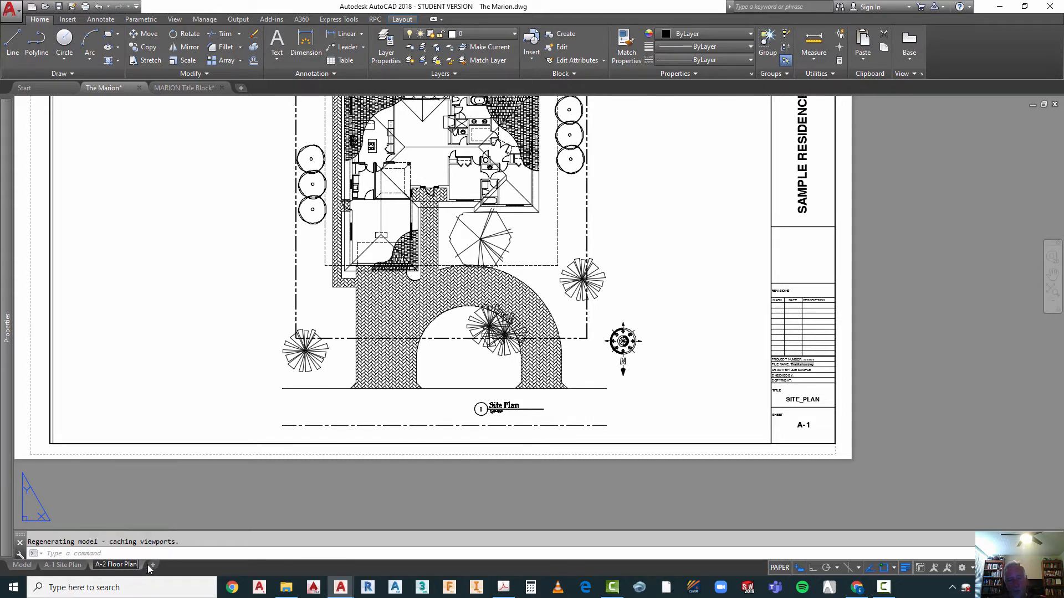
{"action": "left_click", "coordinate": [198, 507]}
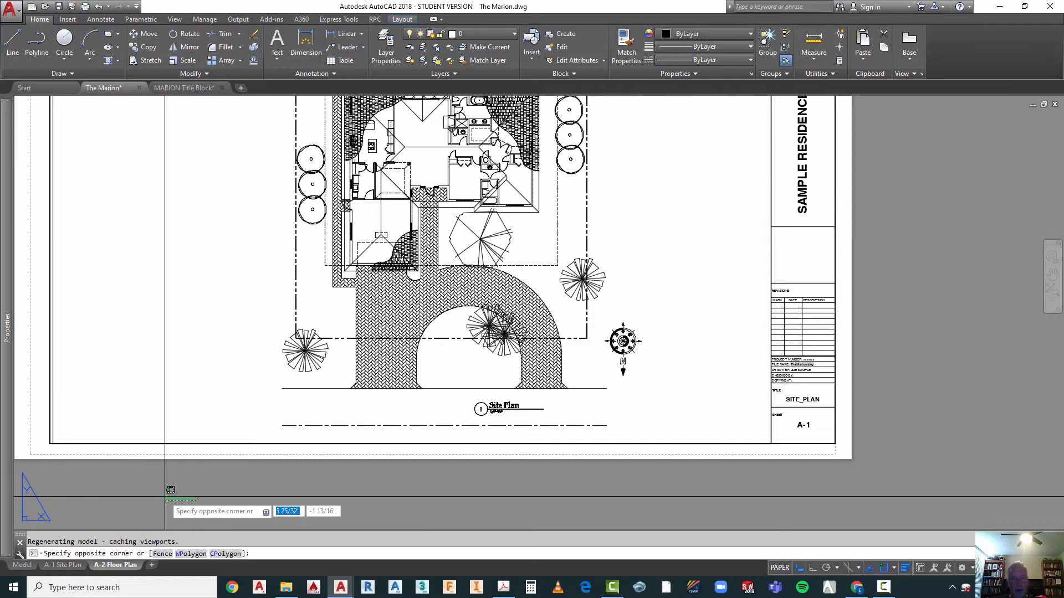
{"action": "key", "text": "Escape"}
{"action": "mouse_move", "coordinate": [121, 567]}
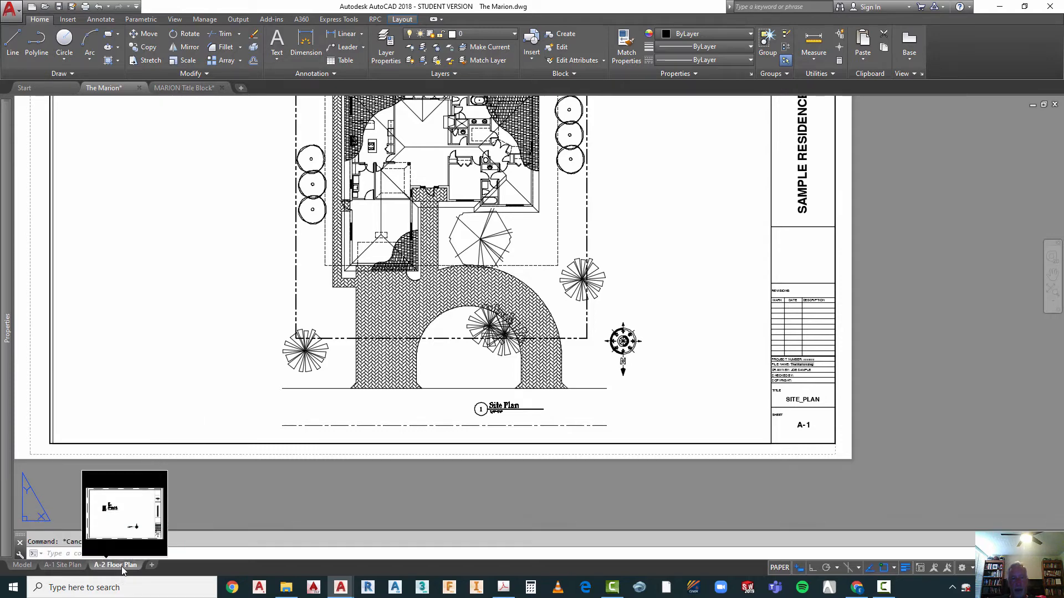
Step: Activate the viewport on the A-2 Floor Plan layout and set its scale to 1/4" = 1'-0"
{"action": "scroll", "coordinate": [308, 468], "scroll_direction": "down", "scroll_amount": 2}
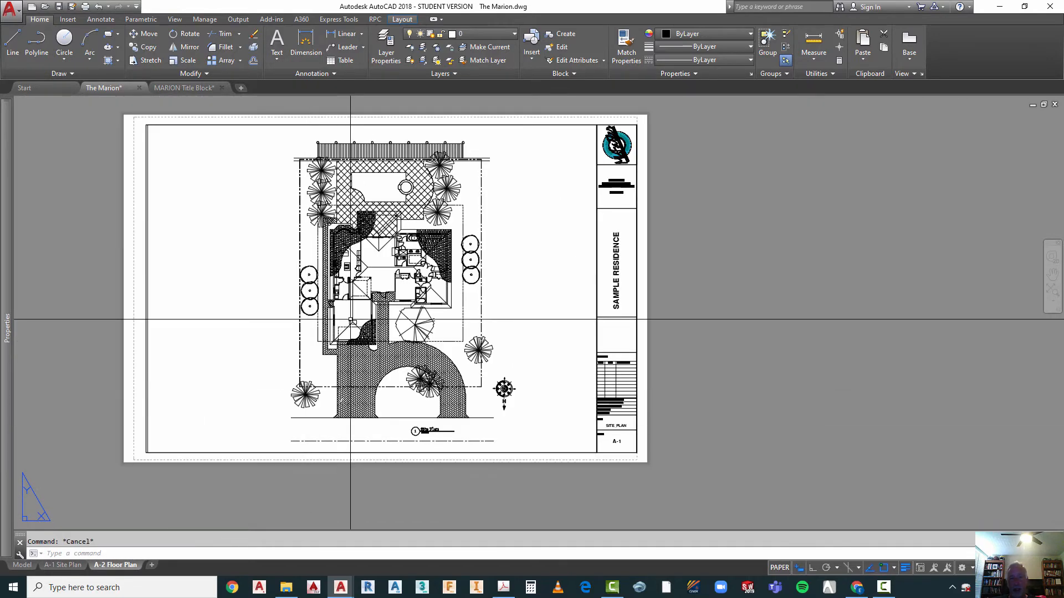
{"action": "left_click", "coordinate": [59, 566]}
{"action": "left_click", "coordinate": [116, 566]}
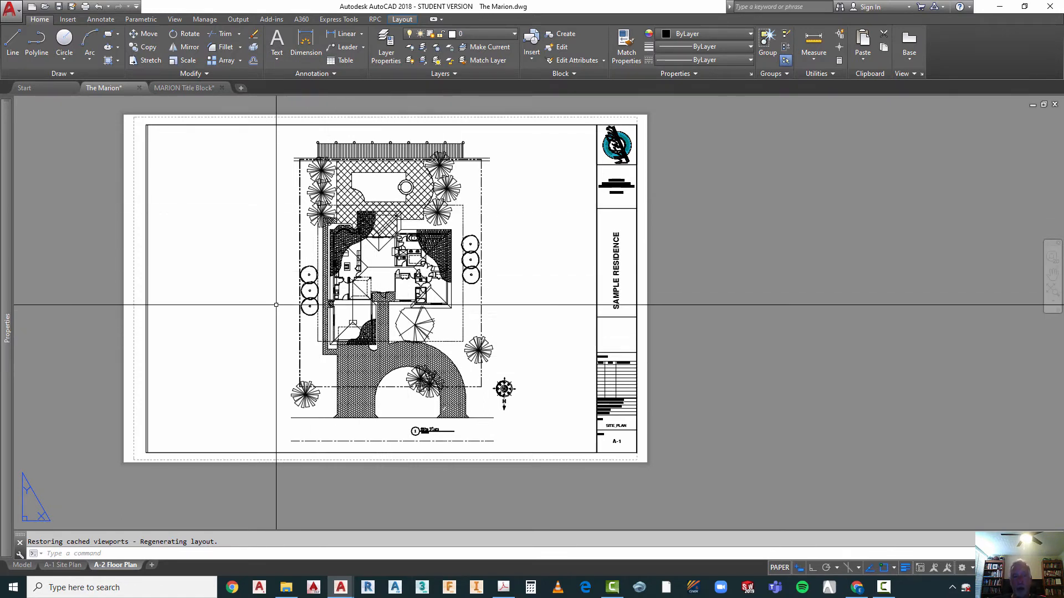
{"action": "double_click", "coordinate": [204, 252]}
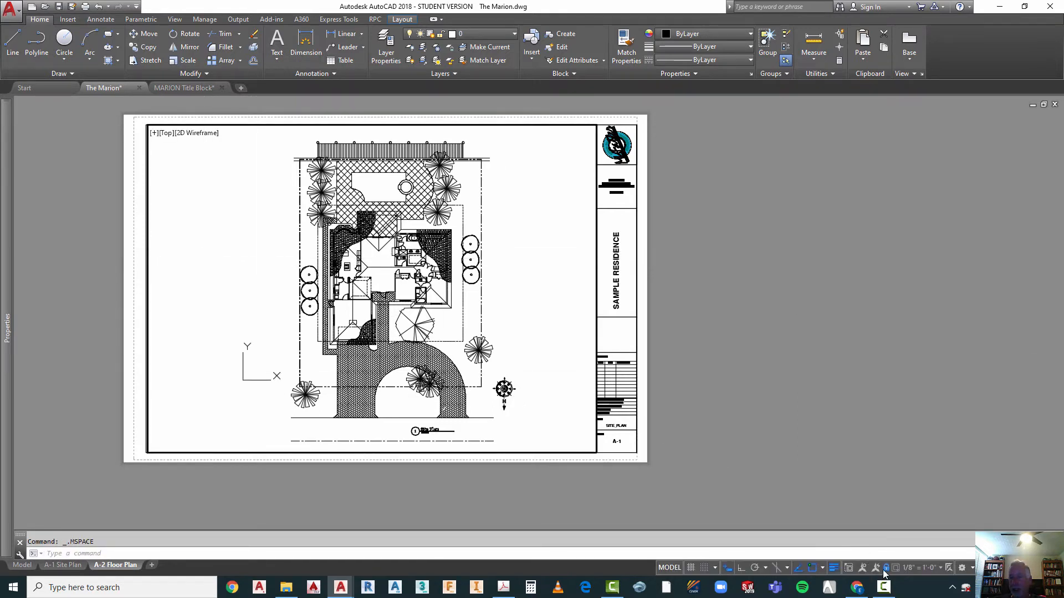
{"action": "left_click", "coordinate": [918, 566]}
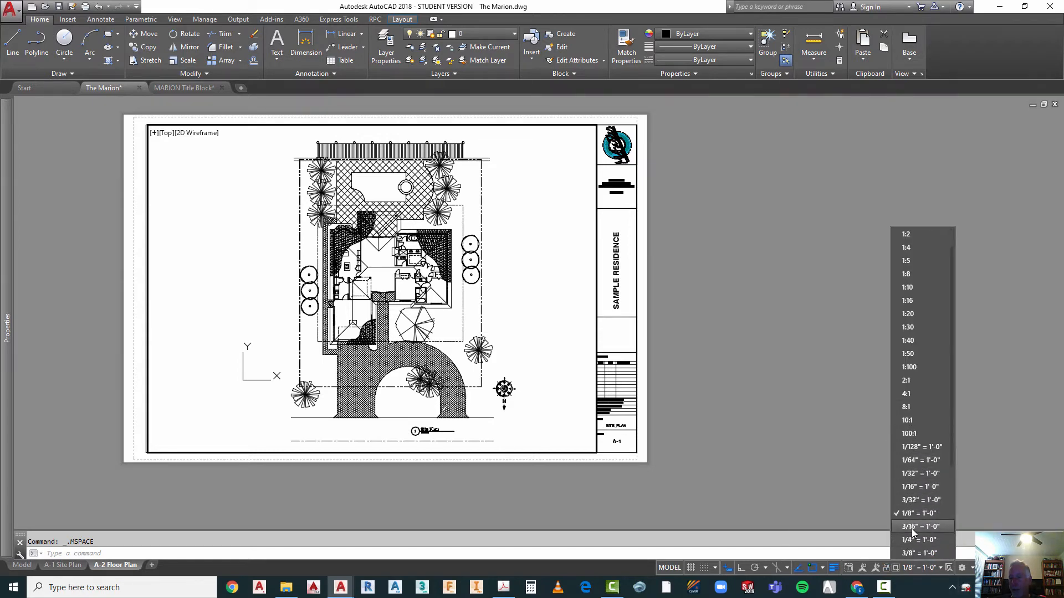
{"action": "left_click", "coordinate": [906, 540]}
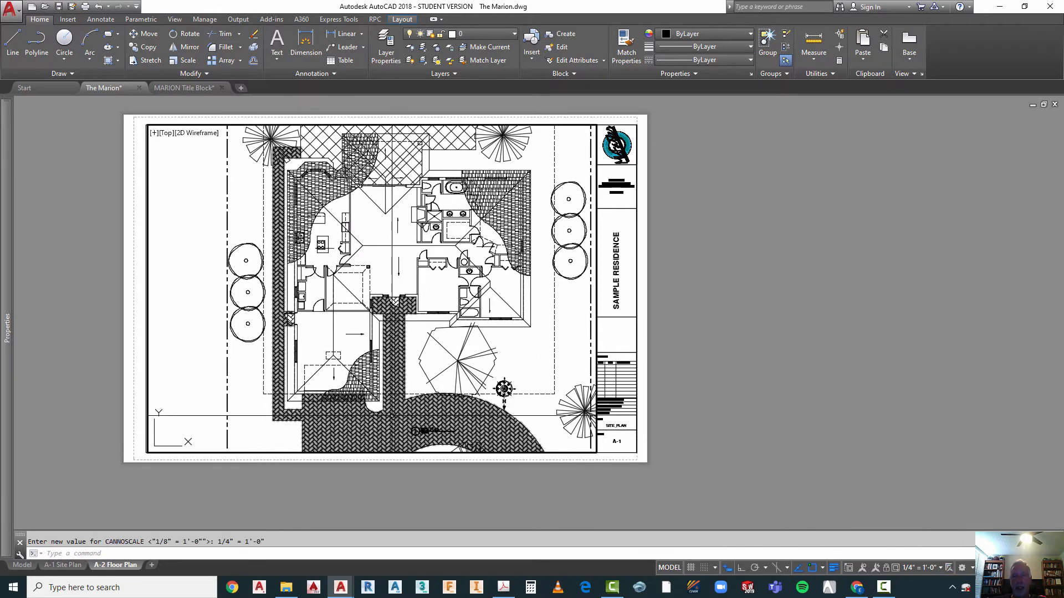
Step: Pan the model slightly down inside the A-2 viewport to position the house on the sheet, and return to paper space
{"action": "right_click", "coordinate": [379, 221]}
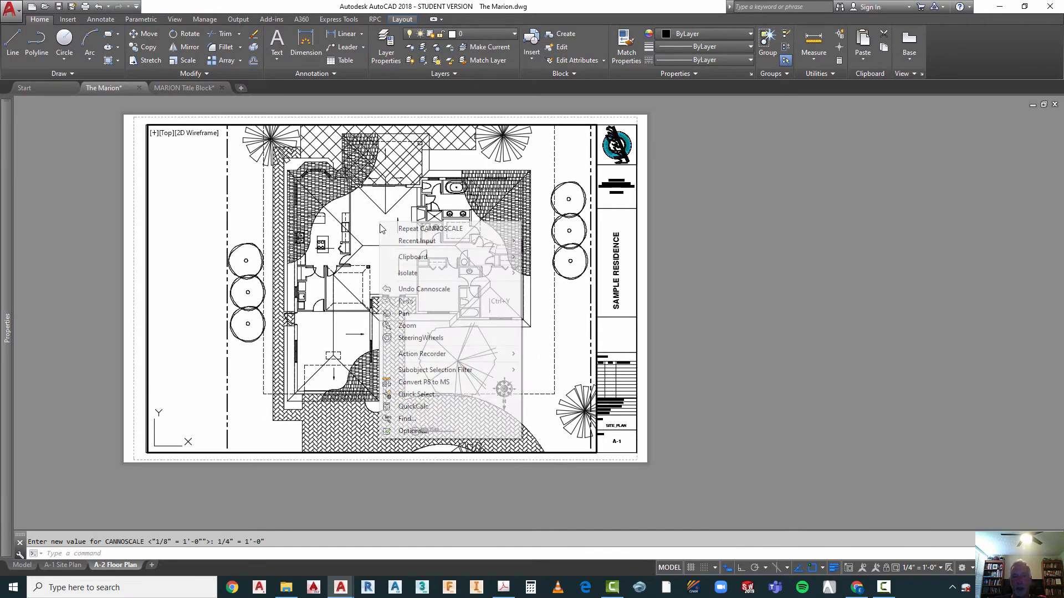
{"action": "left_click", "coordinate": [421, 314]}
{"action": "left_click_drag", "start_coordinate": [409, 281], "coordinate": [404, 290]}
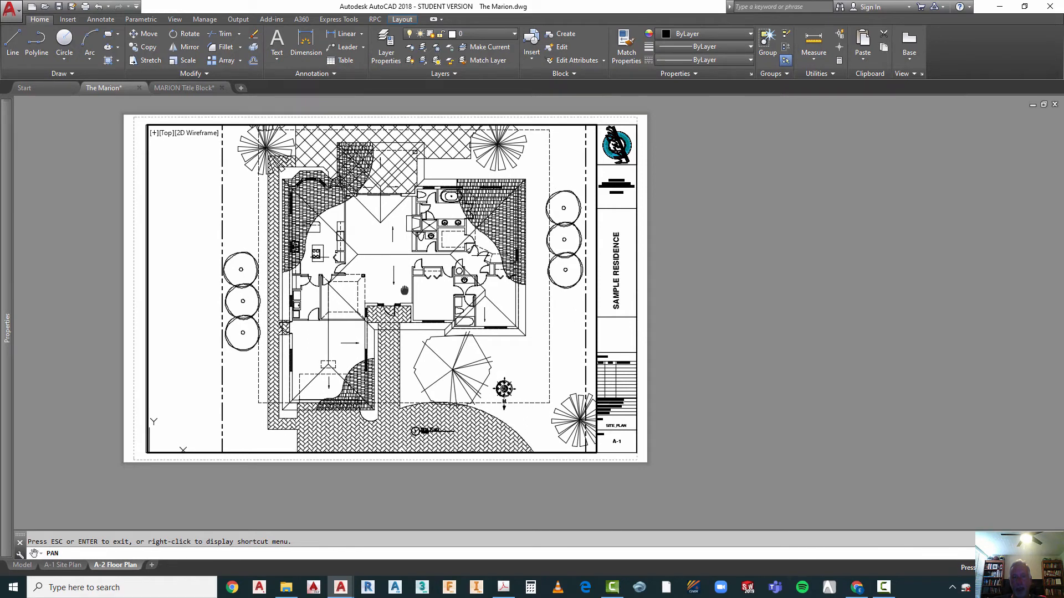
{"action": "key", "text": "Escape"}
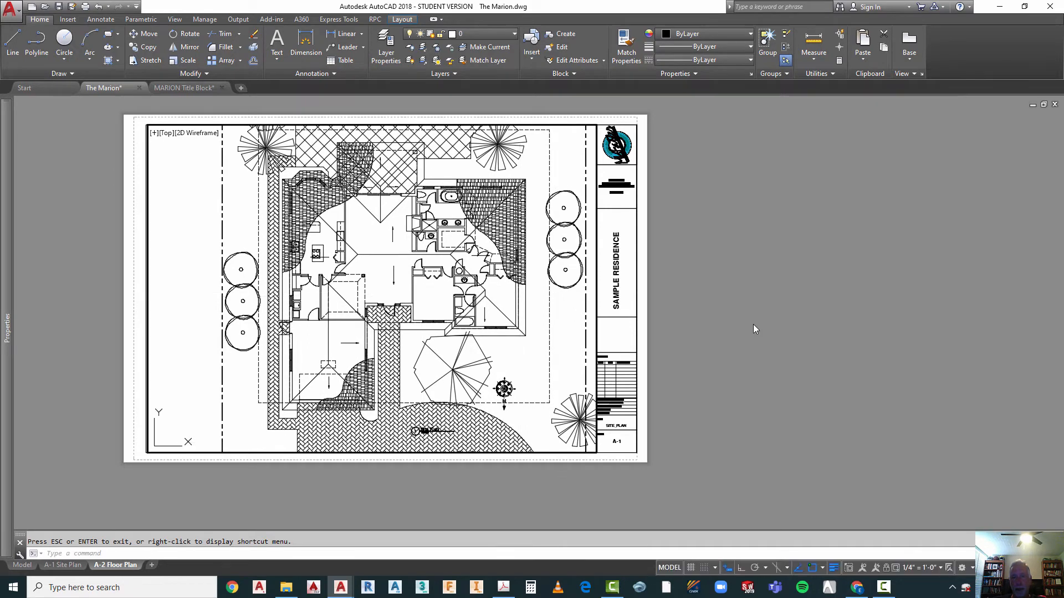
{"action": "double_click", "coordinate": [725, 318]}
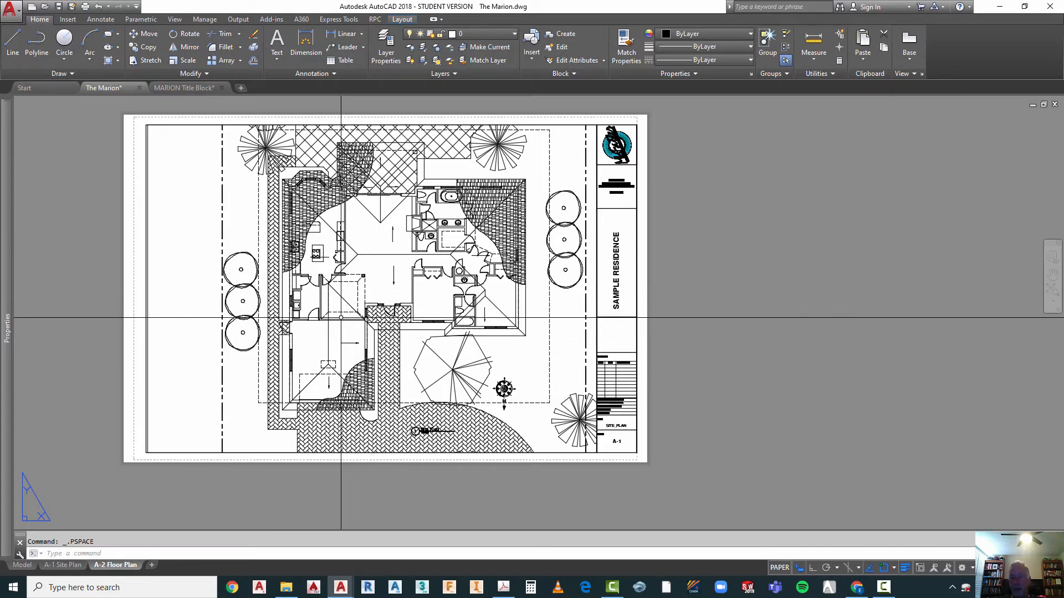
Step: Lock the A-2 viewport's scale, test the lock by zooming inside it, and return to paper space
{"action": "left_click", "coordinate": [289, 268]}
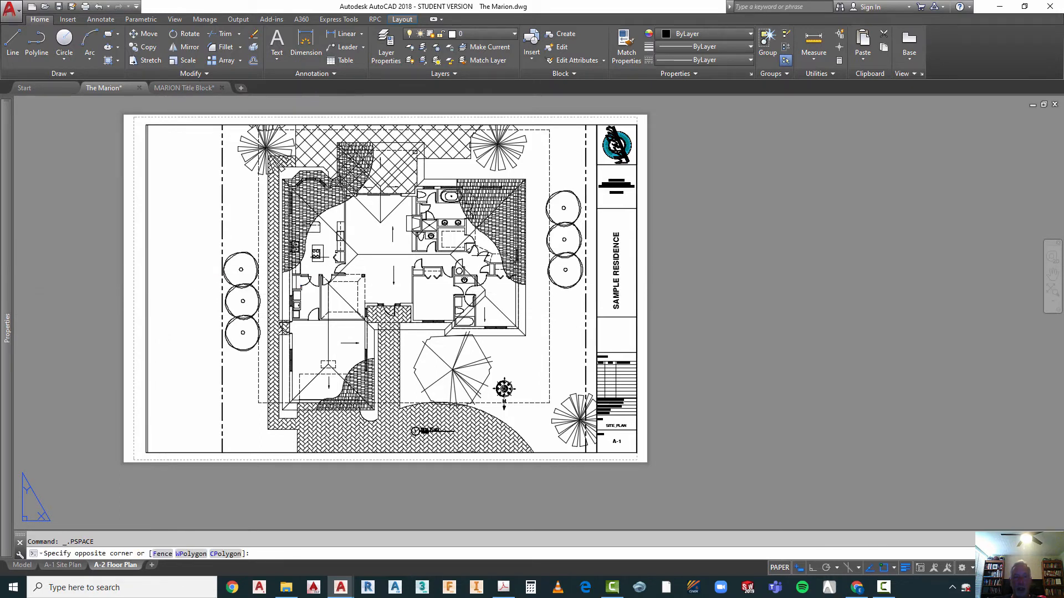
{"action": "double_click", "coordinate": [186, 313]}
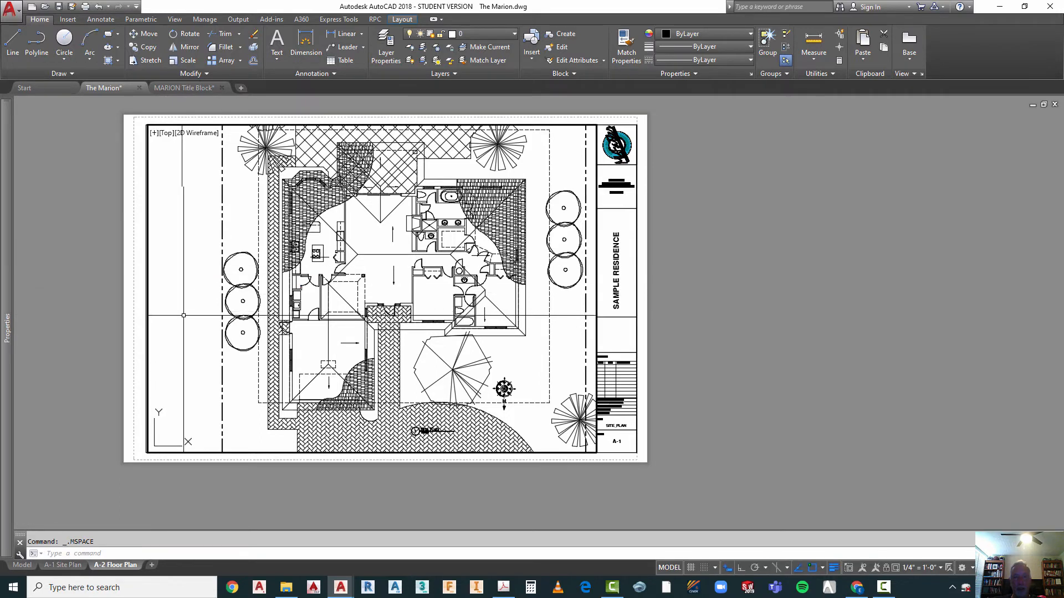
{"action": "left_click", "coordinate": [887, 568]}
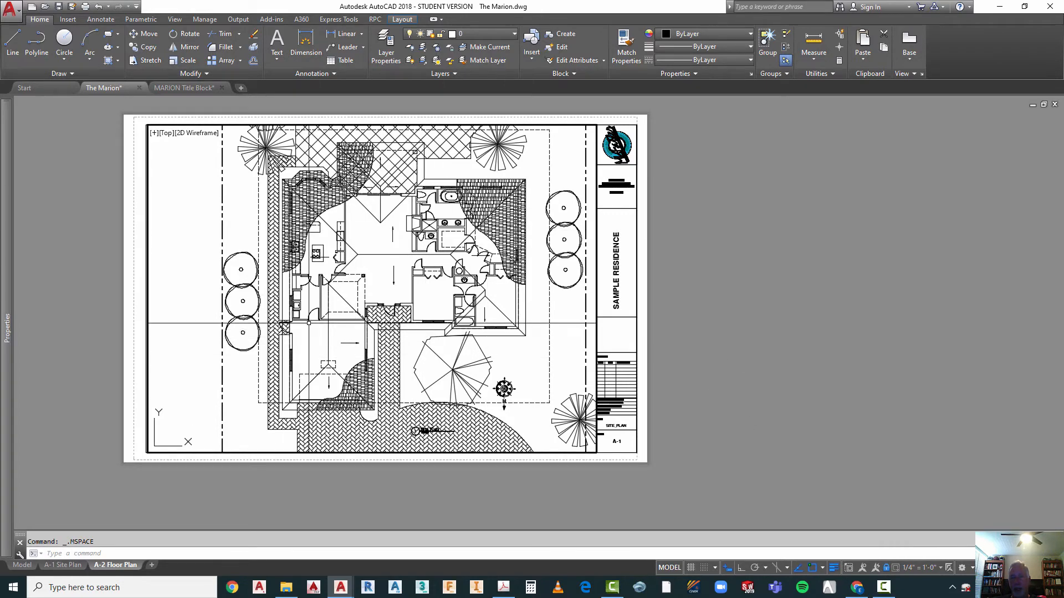
{"action": "scroll", "coordinate": [330, 302], "scroll_direction": "down", "scroll_amount": 2}
{"action": "scroll", "coordinate": [332, 308], "scroll_direction": "up", "scroll_amount": 2}
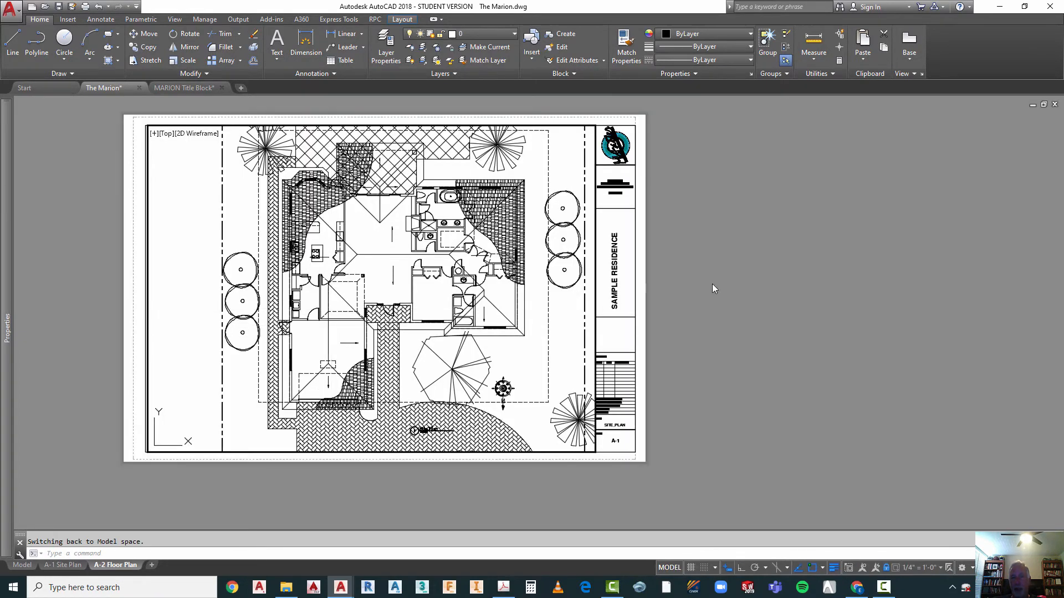
{"action": "double_click", "coordinate": [697, 304]}
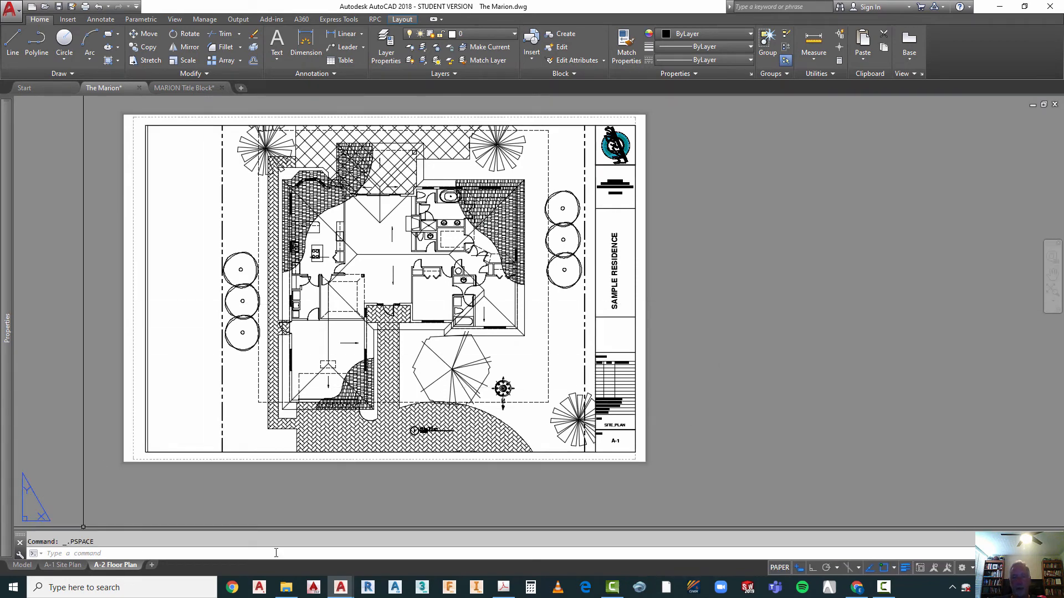
Step: Change the tag of the sheet title attribute in the A-2 title block to FLOOR_PLAN
{"action": "scroll", "coordinate": [633, 434], "scroll_direction": "up", "scroll_amount": 6}
{"action": "double_click", "coordinate": [534, 391]}
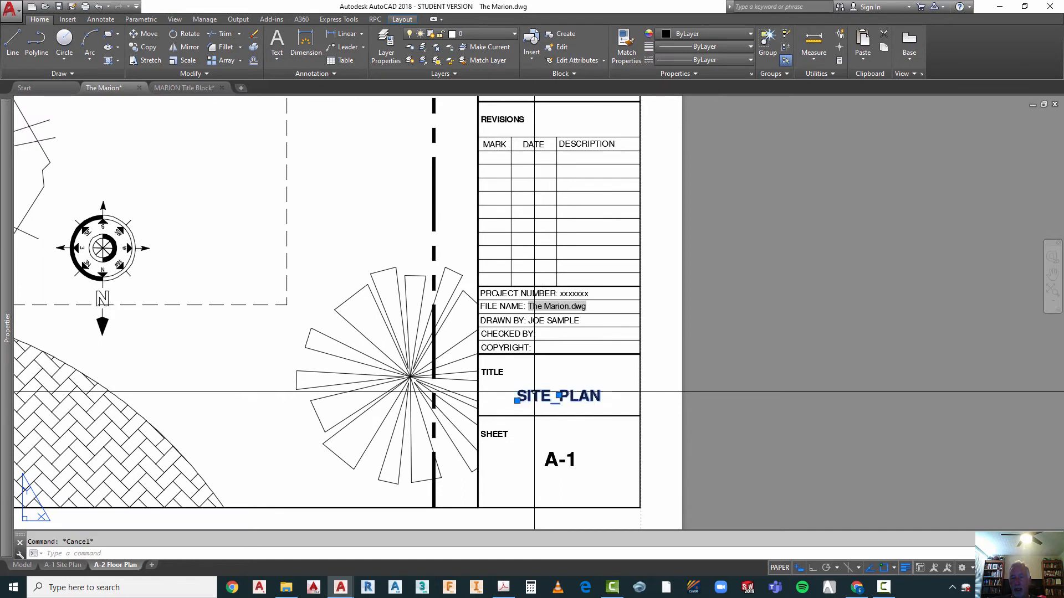
{"action": "left_click", "coordinate": [495, 268]}
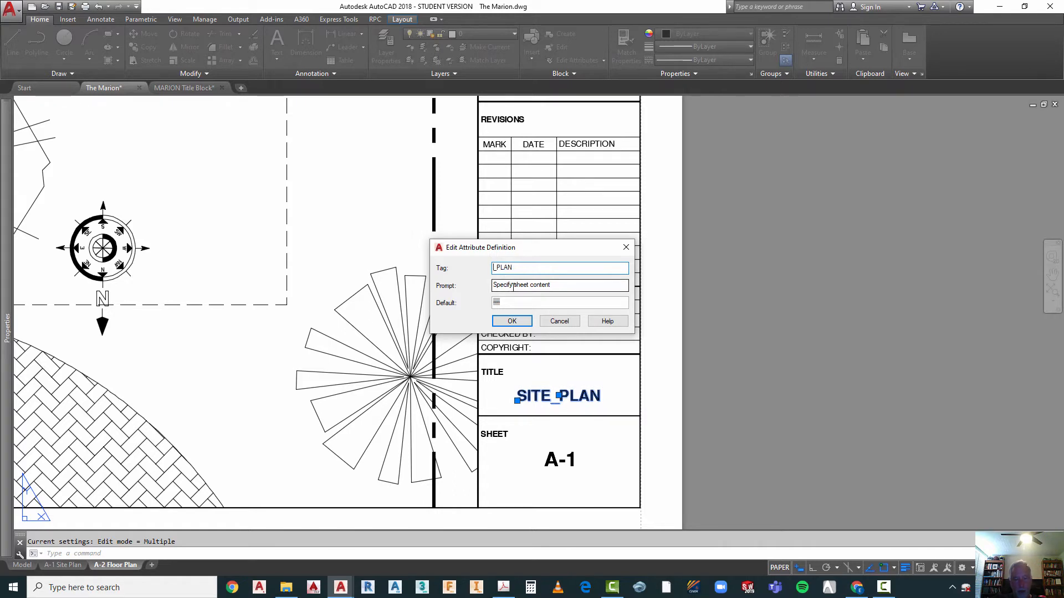
{"action": "type", "text": "FLOOR"}
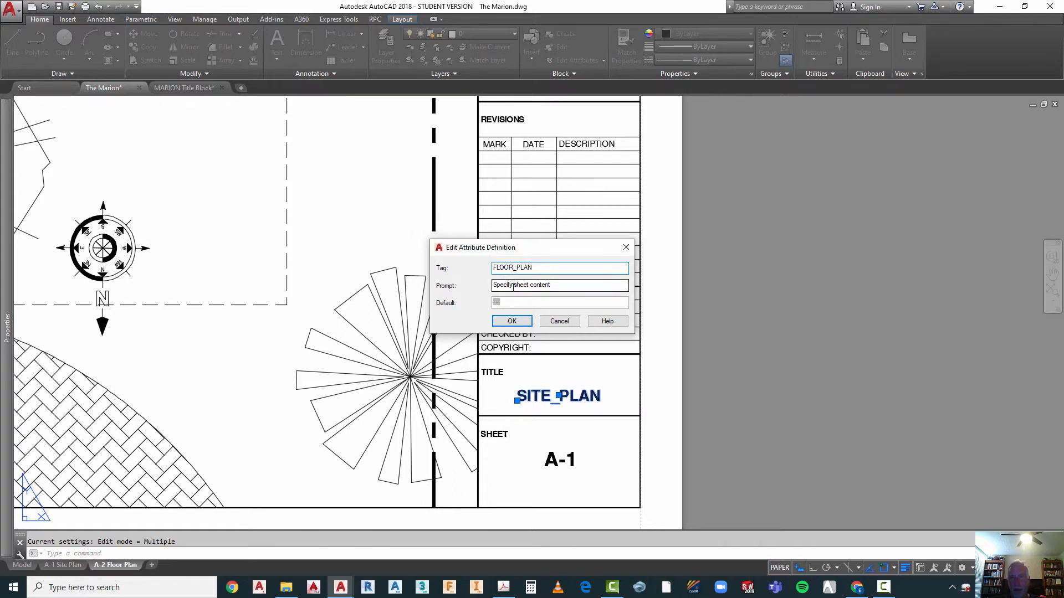
{"action": "left_click", "coordinate": [511, 322]}
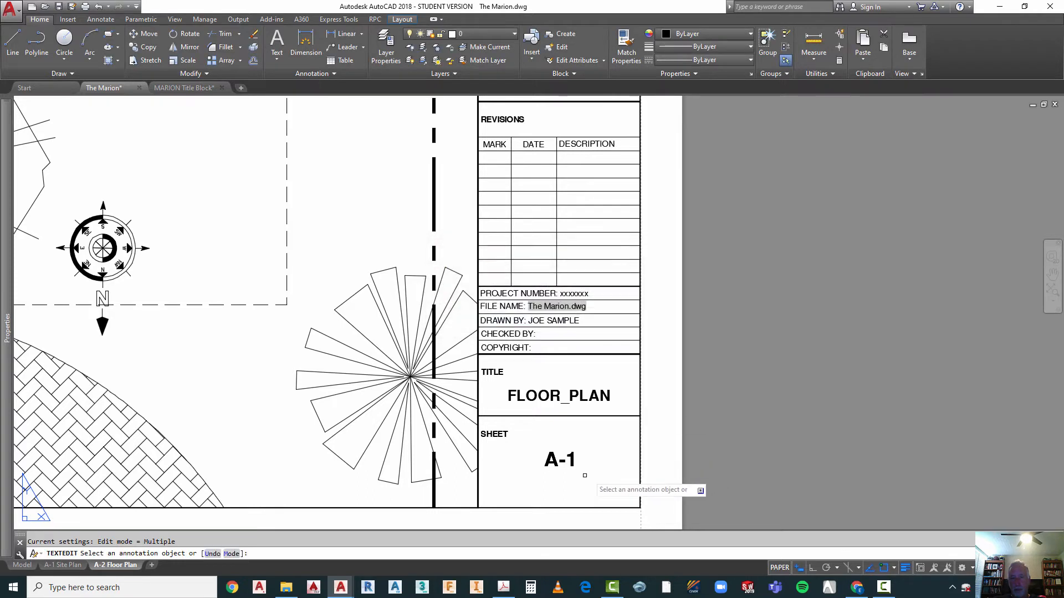
{"action": "key", "text": "Escape"}
Step: Change the tag of the sheet number attribute in the title block to A-2
{"action": "left_click", "coordinate": [556, 459]}
{"action": "key", "text": "Escape"}
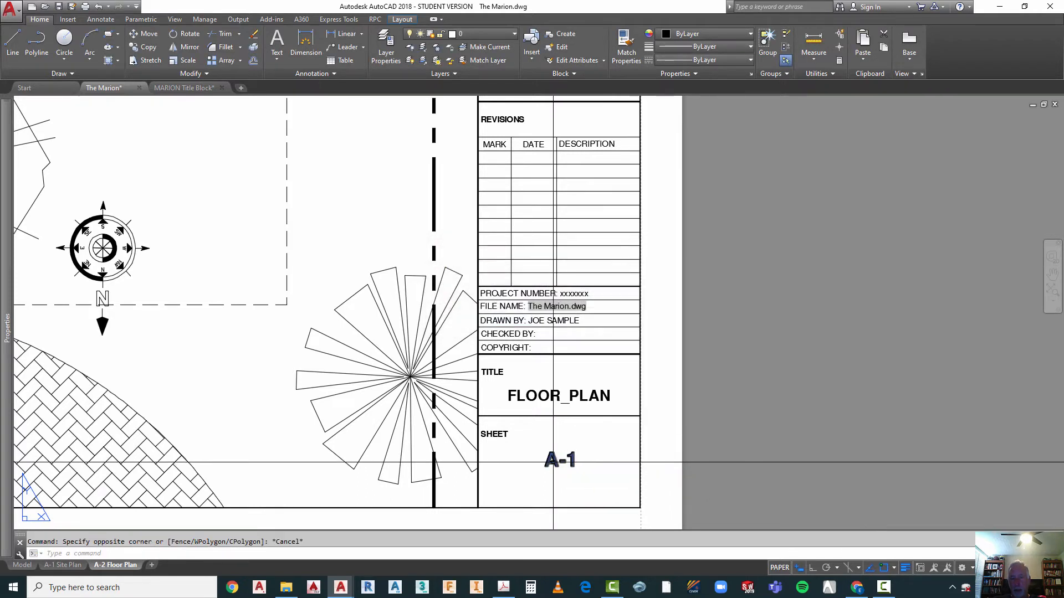
{"action": "double_click", "coordinate": [566, 464]}
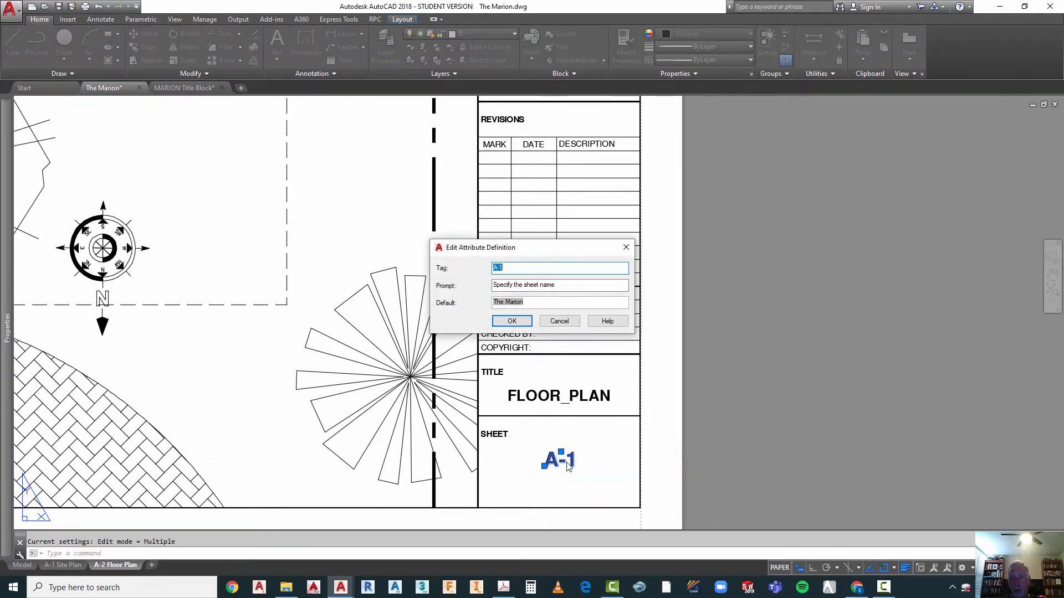
{"action": "left_click", "coordinate": [501, 267]}
{"action": "type", "text": "2"}
{"action": "left_click", "coordinate": [518, 323]}
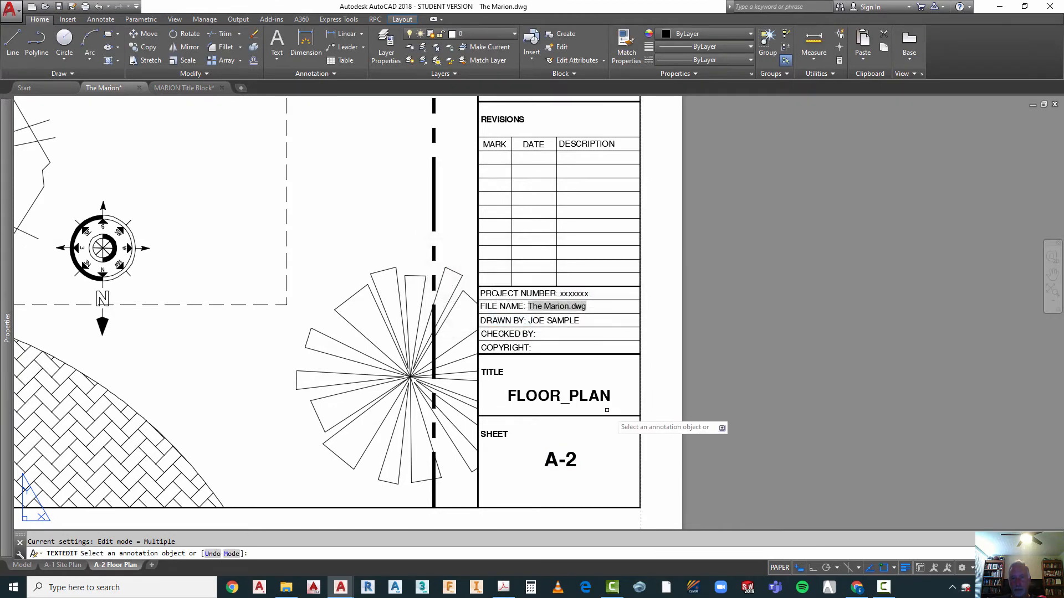
Step: Change the drawing title text beside the number bubble to "Floor Plan"
{"action": "scroll", "coordinate": [681, 327], "scroll_direction": "down", "scroll_amount": 2}
{"action": "scroll", "coordinate": [609, 451], "scroll_direction": "down", "scroll_amount": 1}
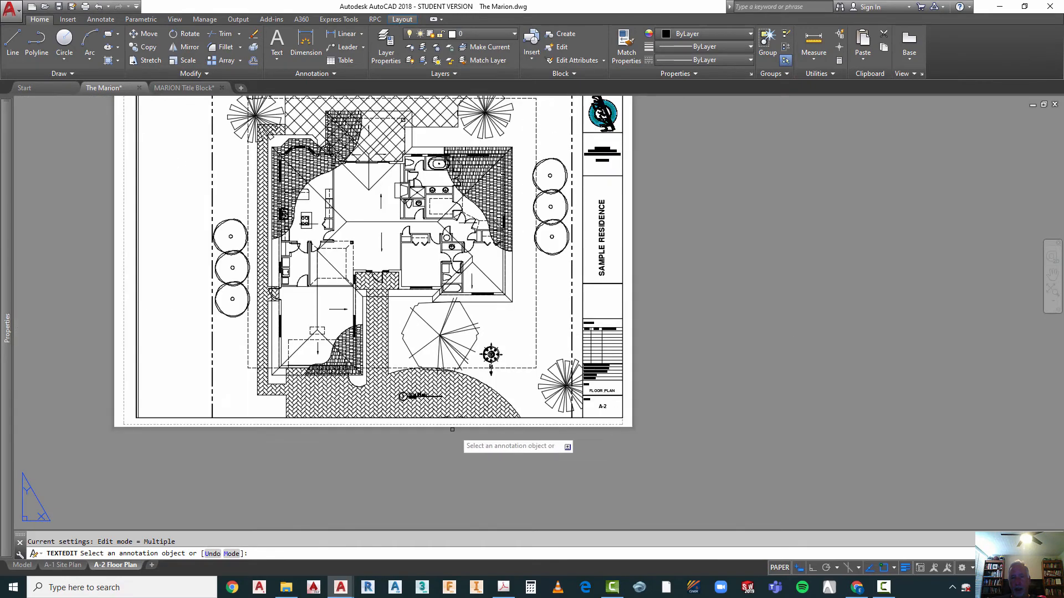
{"action": "scroll", "coordinate": [410, 395], "scroll_direction": "up", "scroll_amount": 10}
{"action": "key", "text": "Escape"}
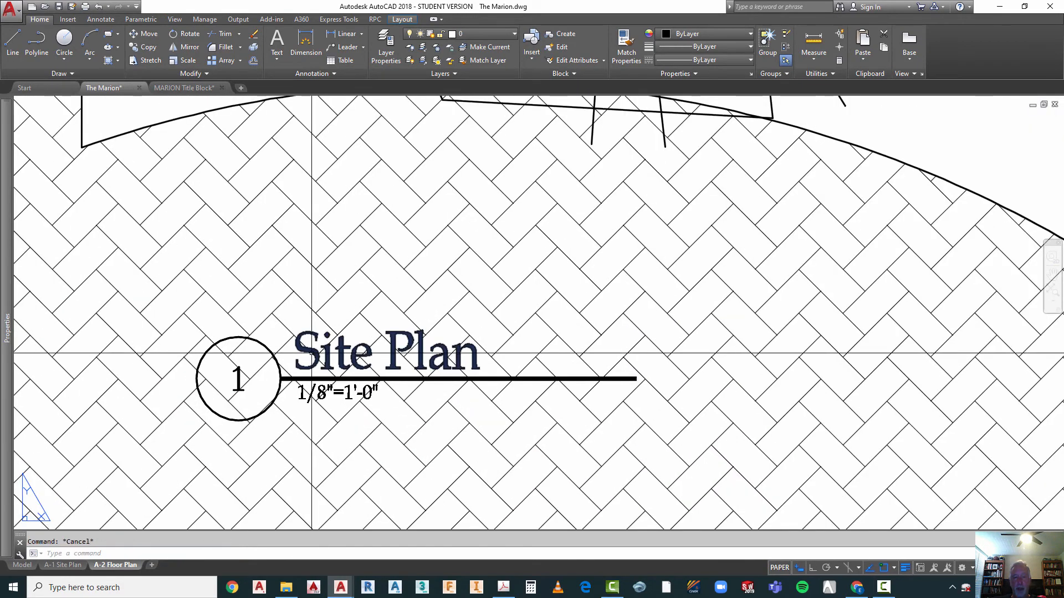
{"action": "double_click", "coordinate": [308, 351]}
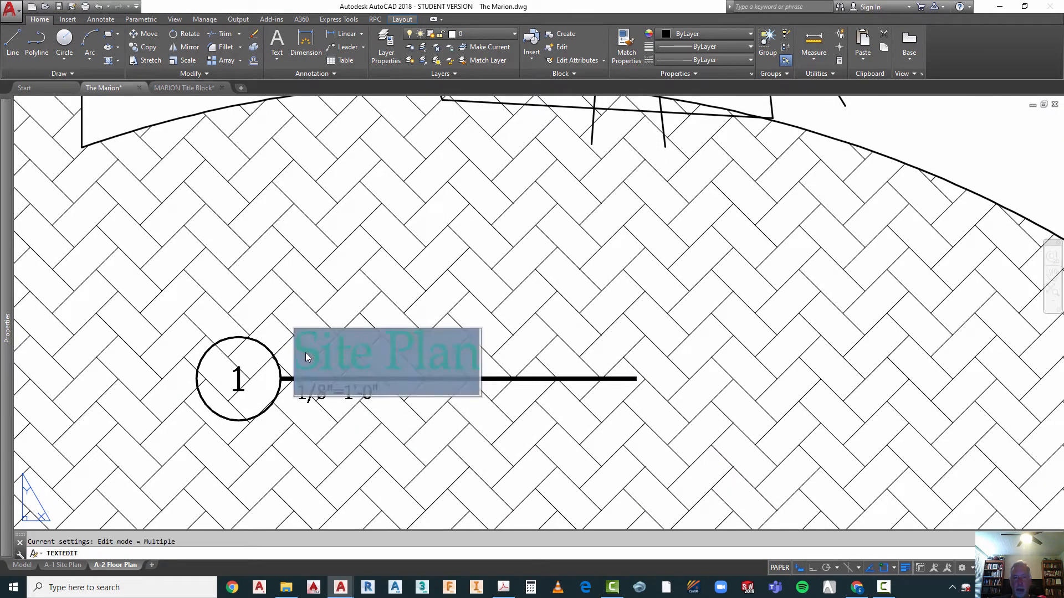
{"action": "left_click_drag", "start_coordinate": [295, 352], "coordinate": [367, 354]}
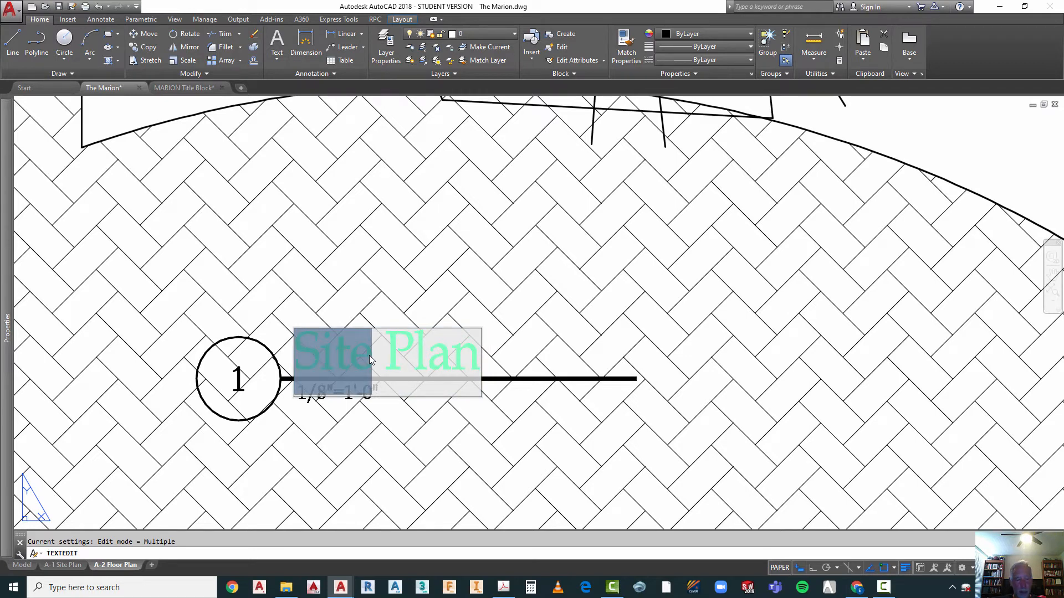
{"action": "type", "text": "Floor"}
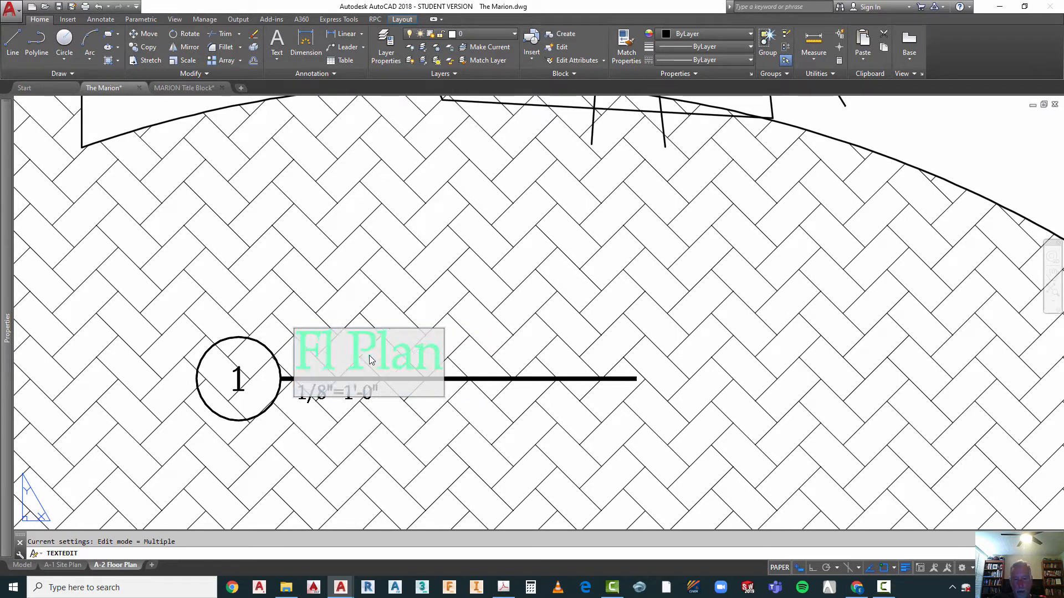
{"action": "left_click", "coordinate": [329, 433]}
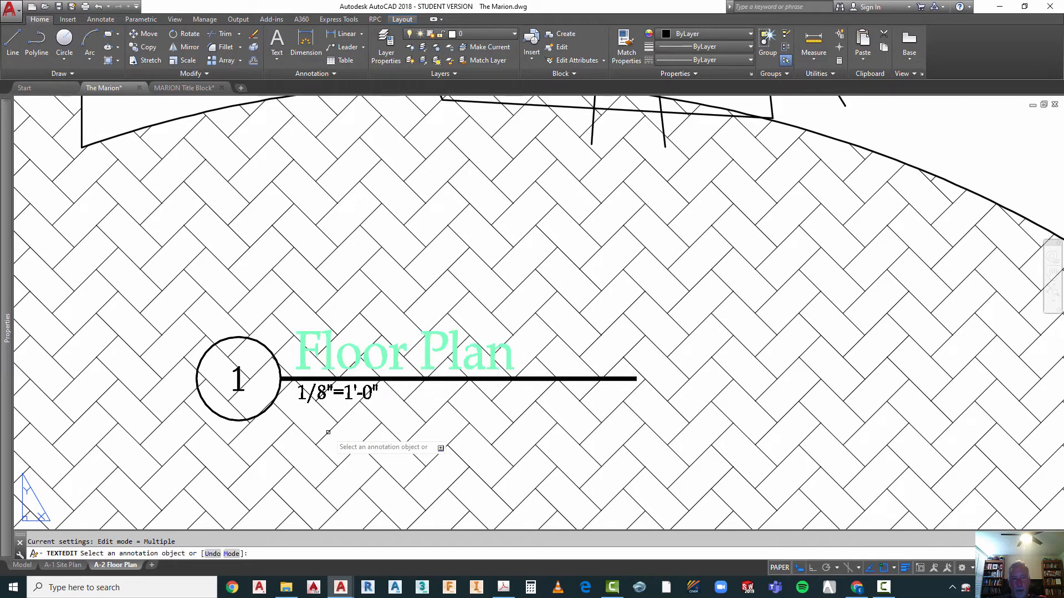
{"action": "key", "text": "Escape"}
{"action": "key", "text": "Escape"}
Step: Change the scale note under the Floor Plan drawing title to 1/4"=1'-0" and regenerate the layout
{"action": "double_click", "coordinate": [318, 394]}
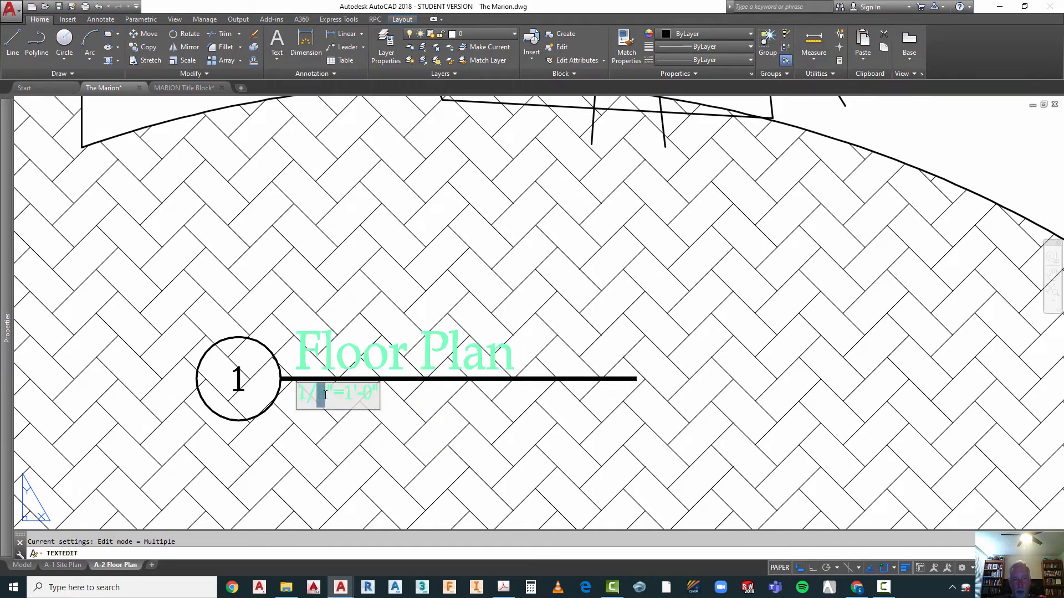
{"action": "type", "text": "4"}
{"action": "left_click", "coordinate": [345, 438]}
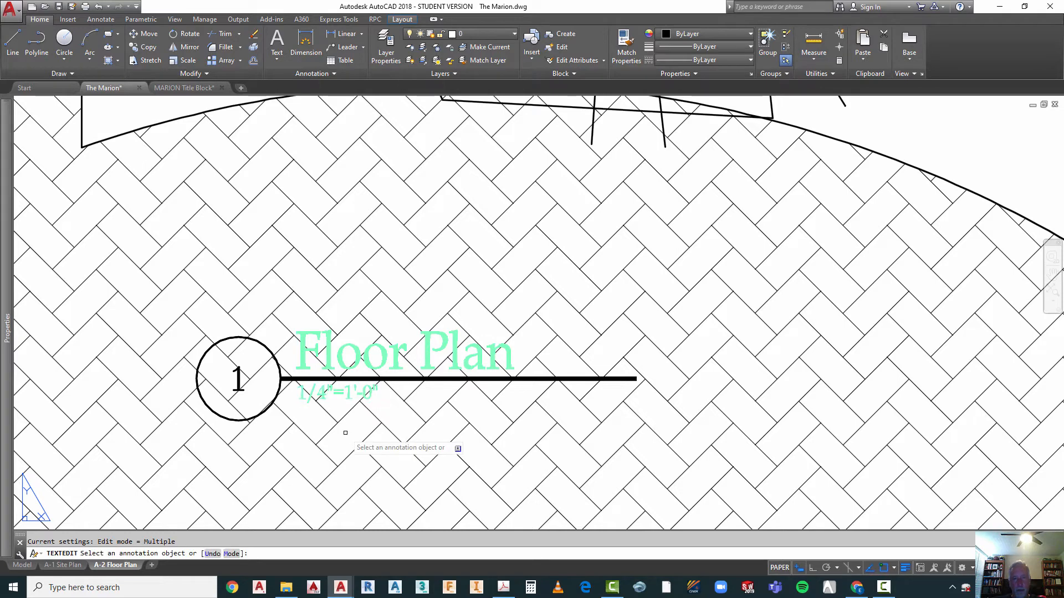
{"action": "key", "text": "Escape"}
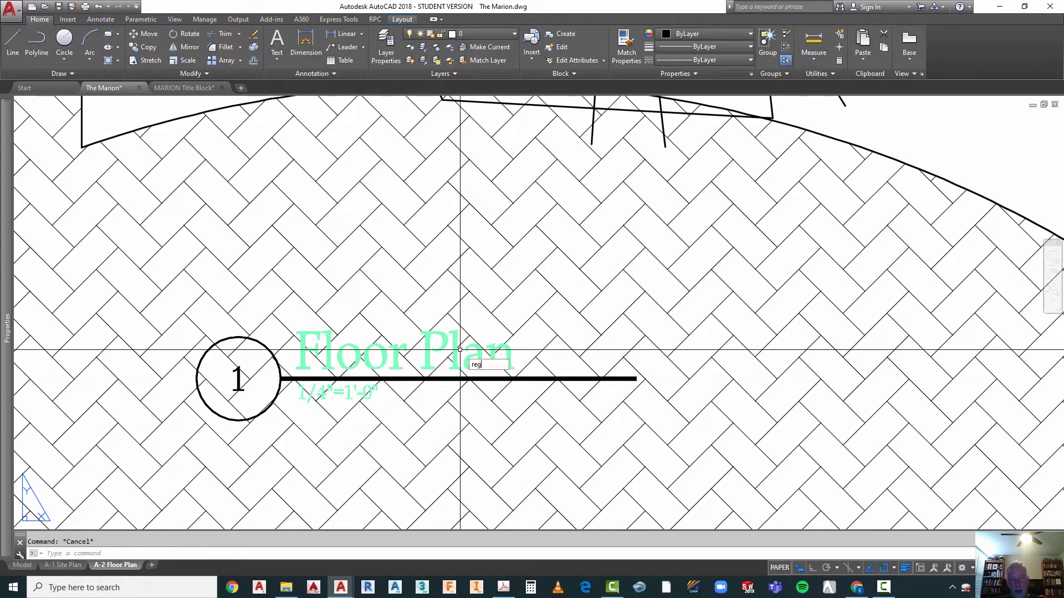
{"action": "type", "text": "regen"}
{"action": "key", "text": "Return"}
Step: Create a copy of the A-2 Floor Plan layout and place it at the end of the layouts
{"action": "scroll", "coordinate": [443, 348], "scroll_direction": "down", "scroll_amount": 5}
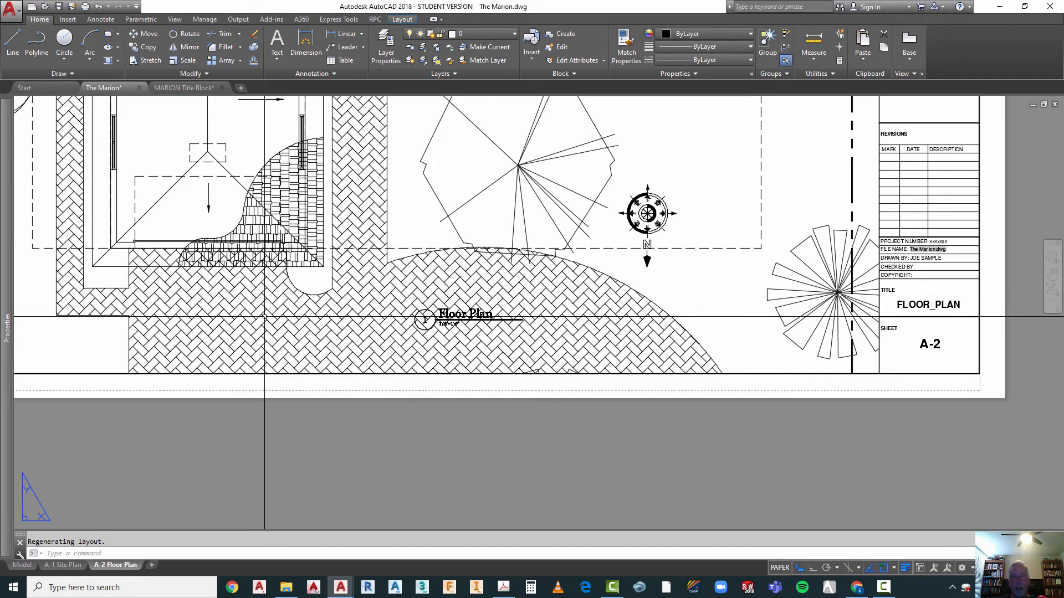
{"action": "scroll", "coordinate": [344, 355], "scroll_direction": "down", "scroll_amount": 5}
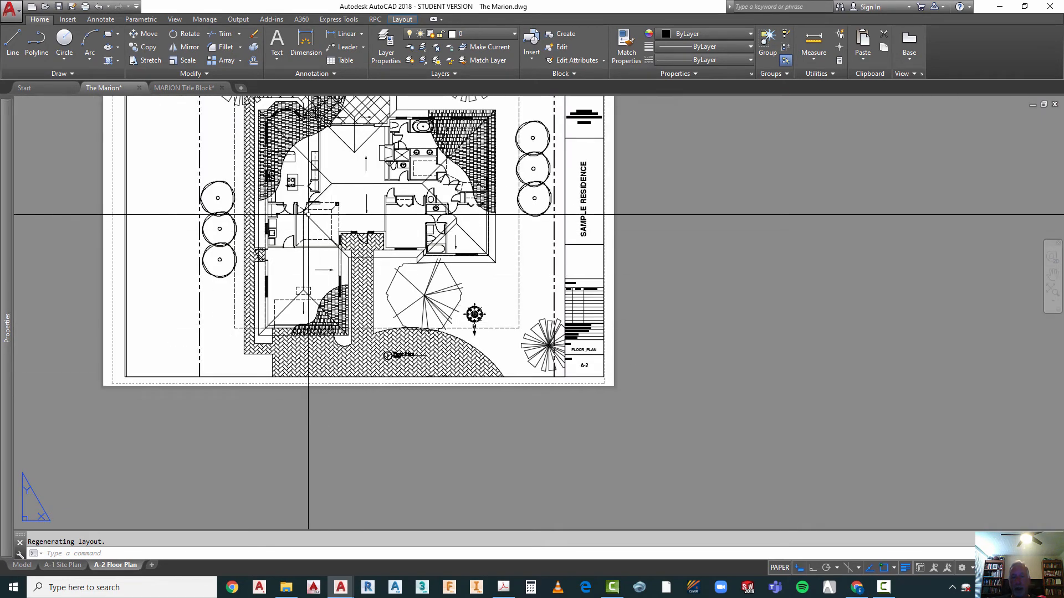
{"action": "scroll", "coordinate": [308, 215], "scroll_direction": "up", "scroll_amount": 2}
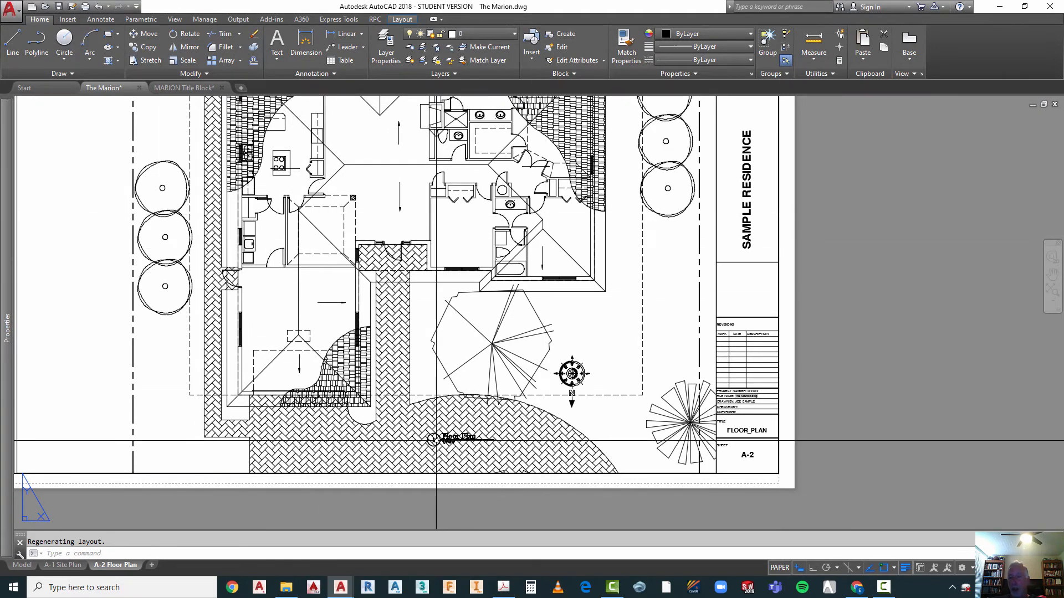
{"action": "scroll", "coordinate": [589, 438], "scroll_direction": "down", "scroll_amount": 2}
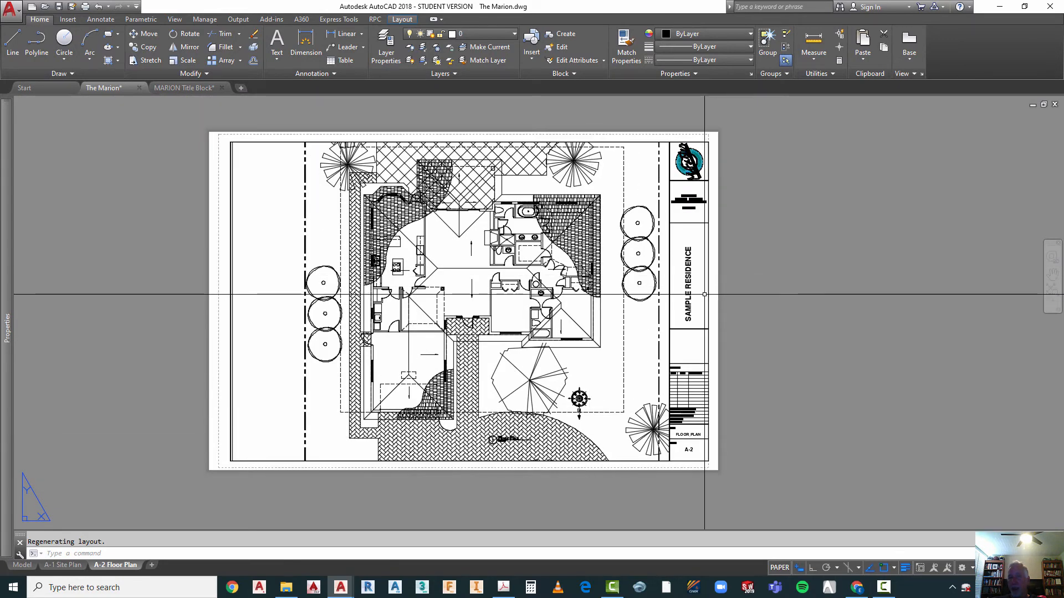
{"action": "right_click", "coordinate": [109, 571]}
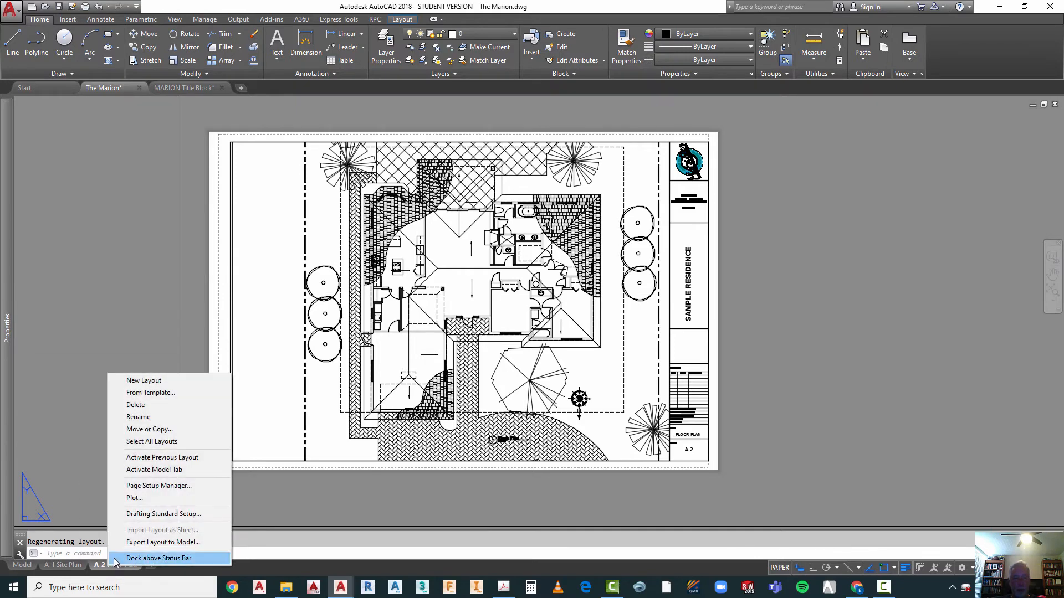
{"action": "left_click", "coordinate": [150, 429]}
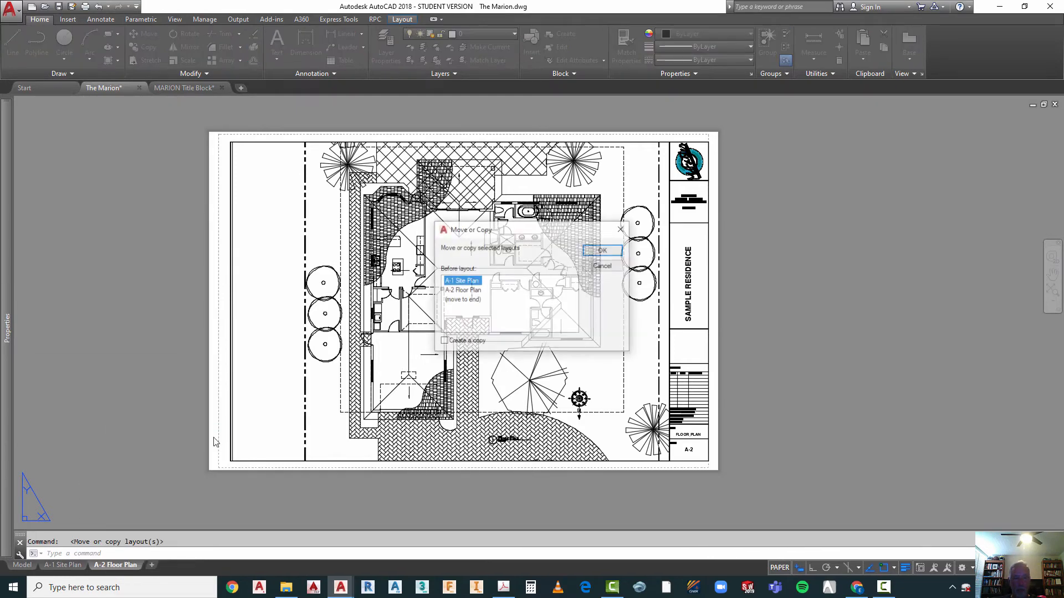
{"action": "left_click", "coordinate": [463, 300]}
{"action": "left_click", "coordinate": [461, 343]}
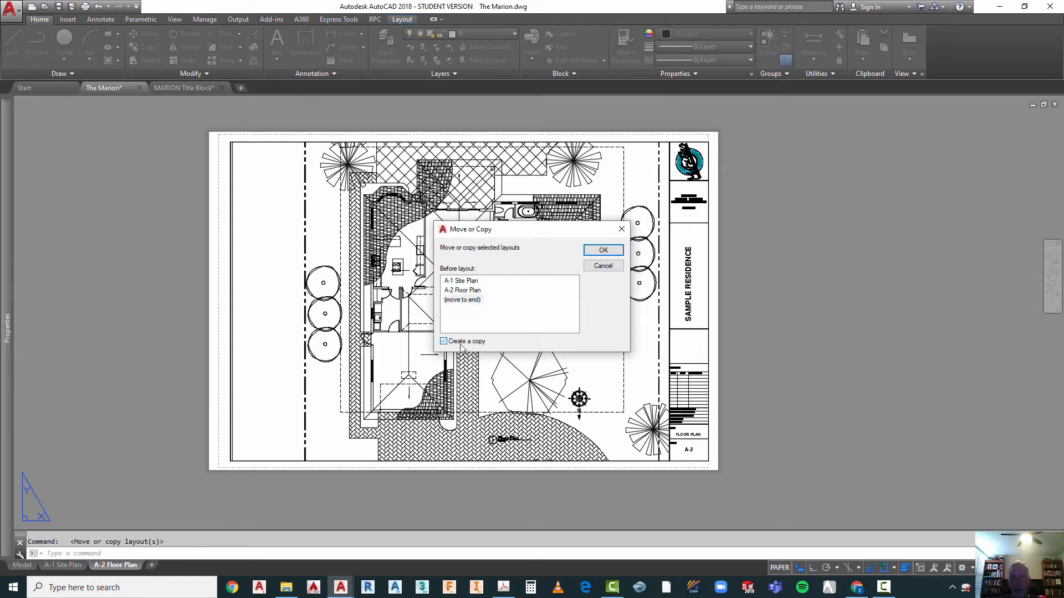
{"action": "left_click", "coordinate": [603, 251]}
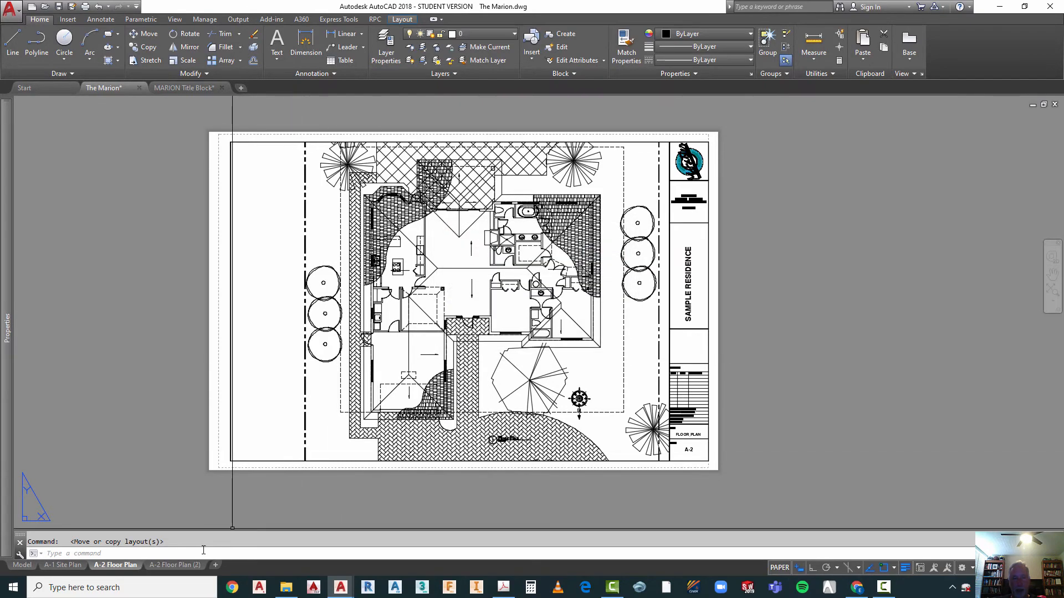
Step: Activate the copied layout and rename it "A-Roof Plan"
{"action": "left_click", "coordinate": [161, 567]}
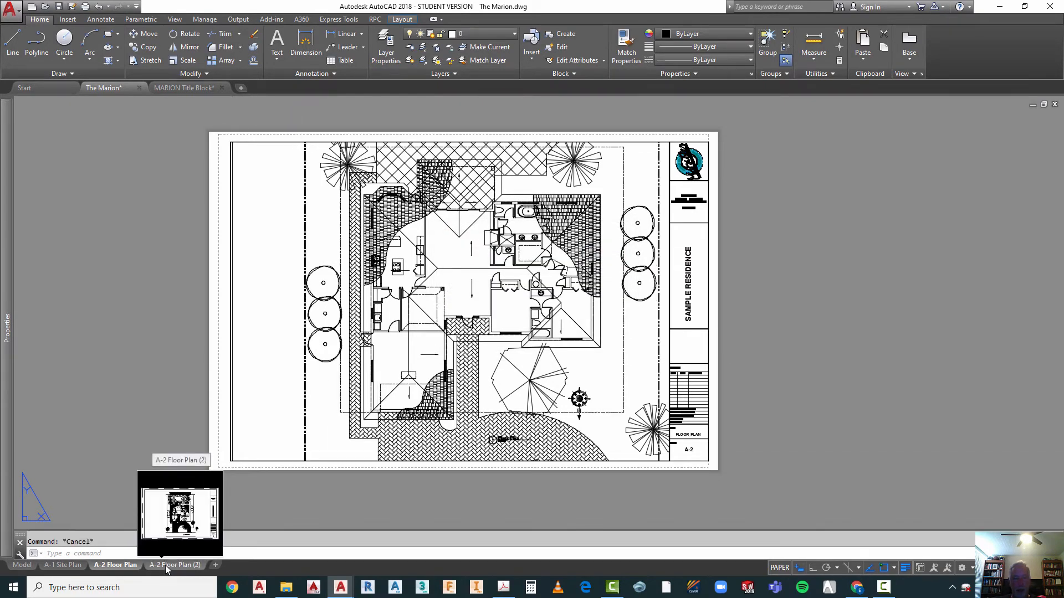
{"action": "right_click", "coordinate": [165, 568]}
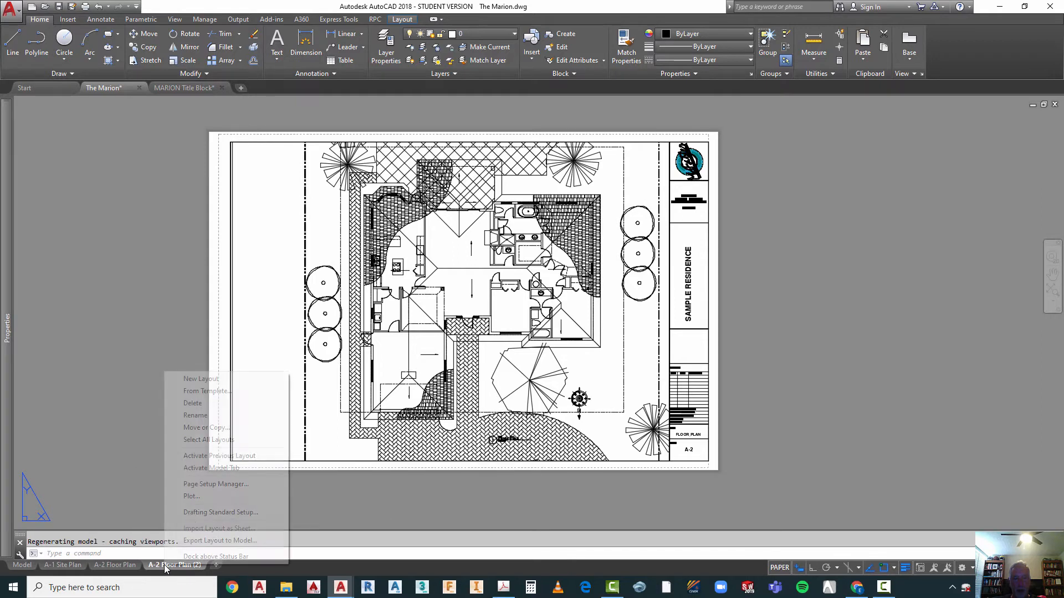
{"action": "left_click", "coordinate": [203, 416]}
{"action": "mouse_move", "coordinate": [158, 563]}
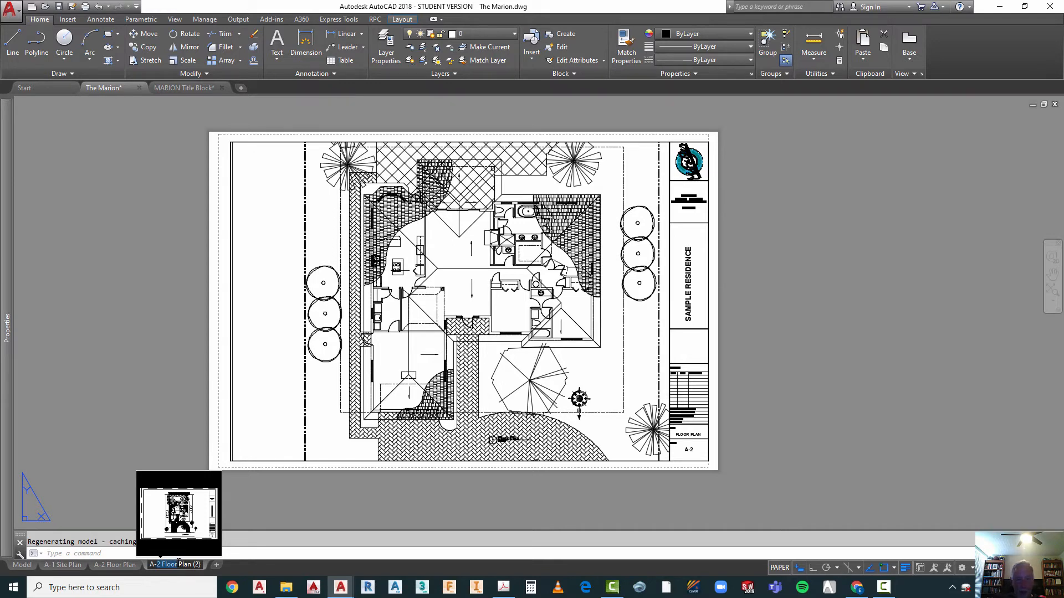
{"action": "type", "text": "Roof"}
{"action": "left_click_drag", "start_coordinate": [187, 565], "coordinate": [198, 566]}
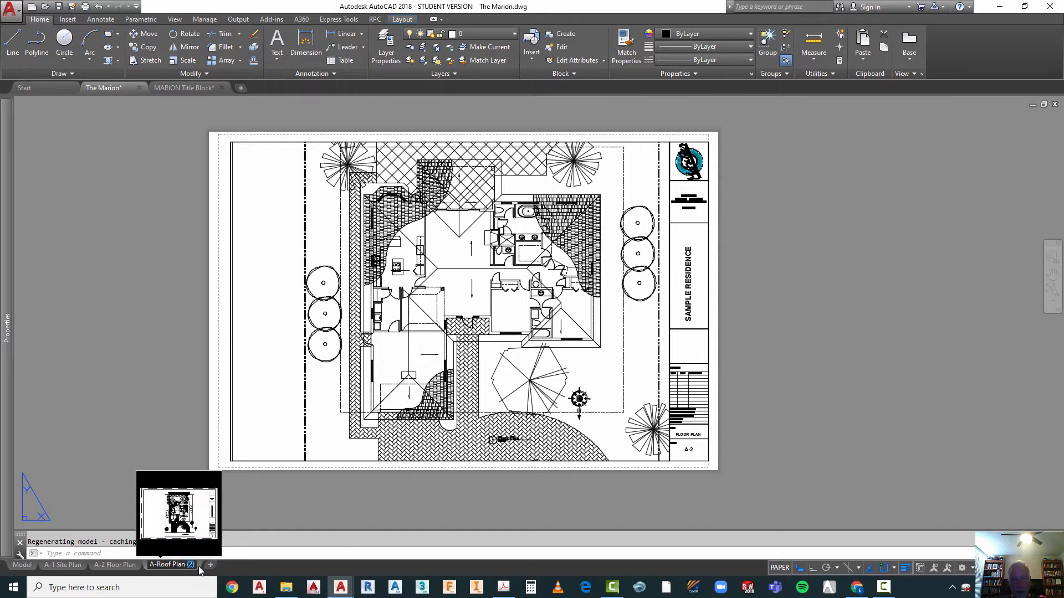
{"action": "key", "text": "BackSpace"}
{"action": "left_click", "coordinate": [227, 510]}
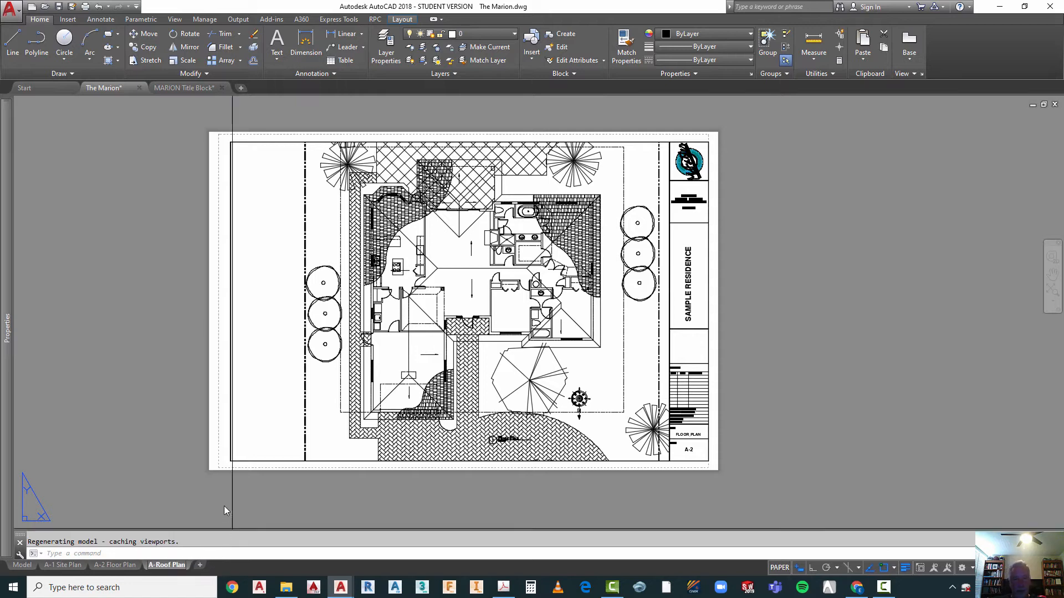
{"action": "left_click", "coordinate": [215, 505]}
{"action": "key", "text": "Escape"}
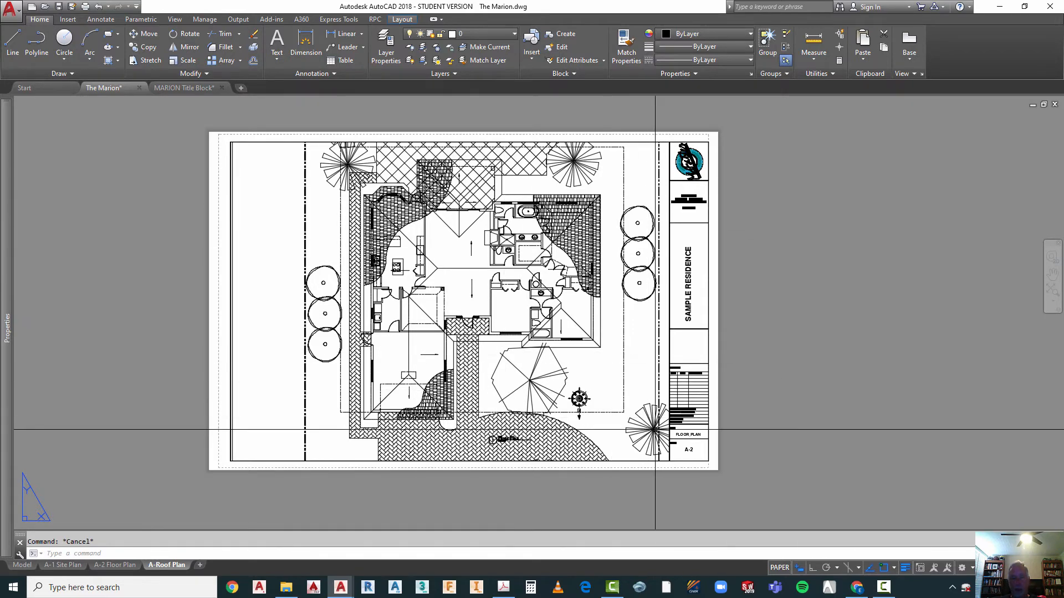
Step: Change the tag of the sheet title attribute in the A-Roof Plan title block to ROOF_PLAN
{"action": "scroll", "coordinate": [690, 438], "scroll_direction": "up", "scroll_amount": 2}
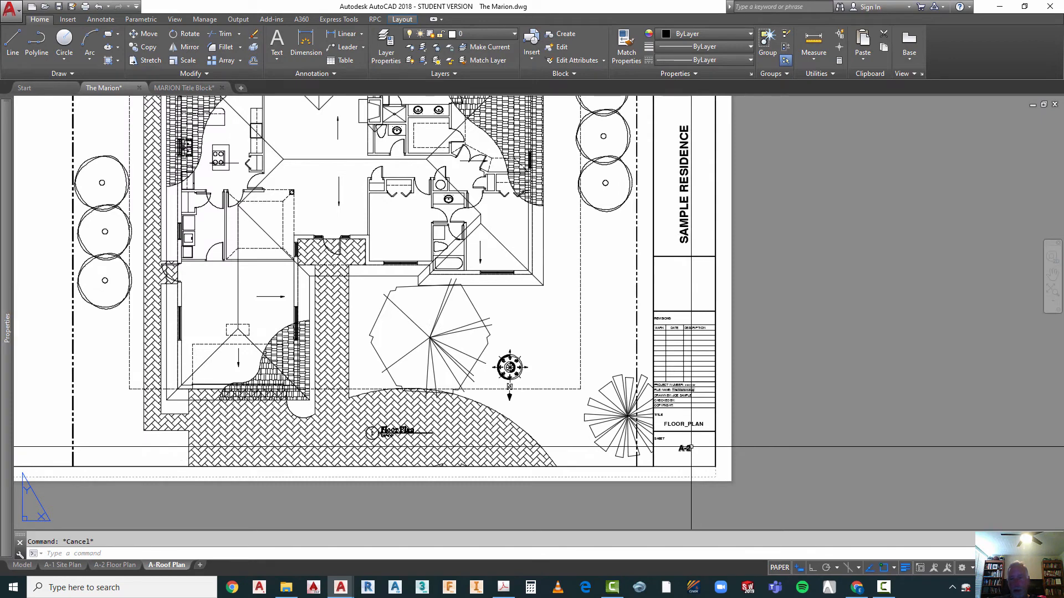
{"action": "double_click", "coordinate": [687, 423]}
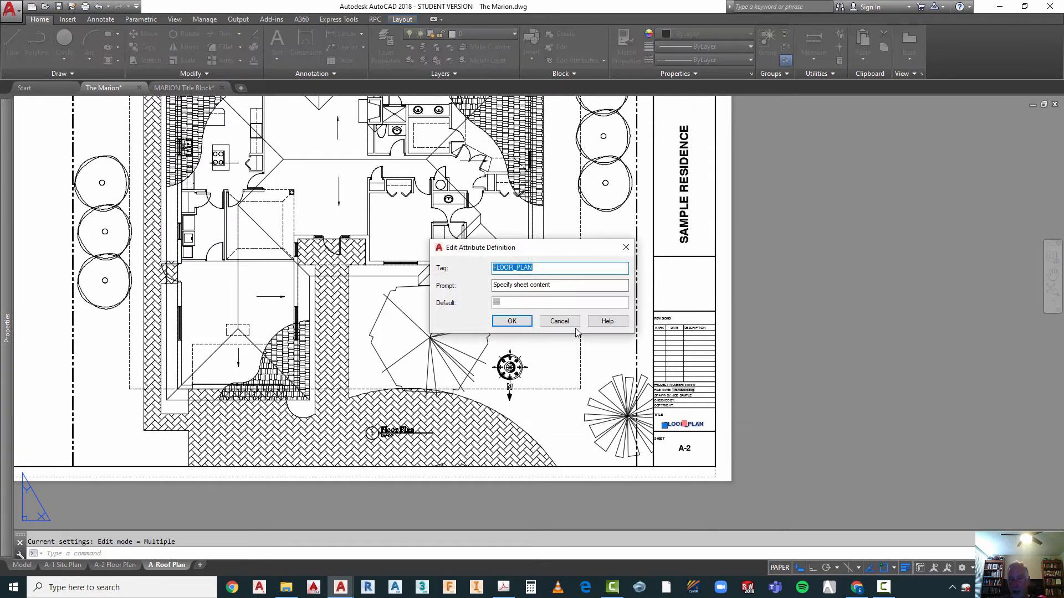
{"action": "left_click", "coordinate": [516, 268]}
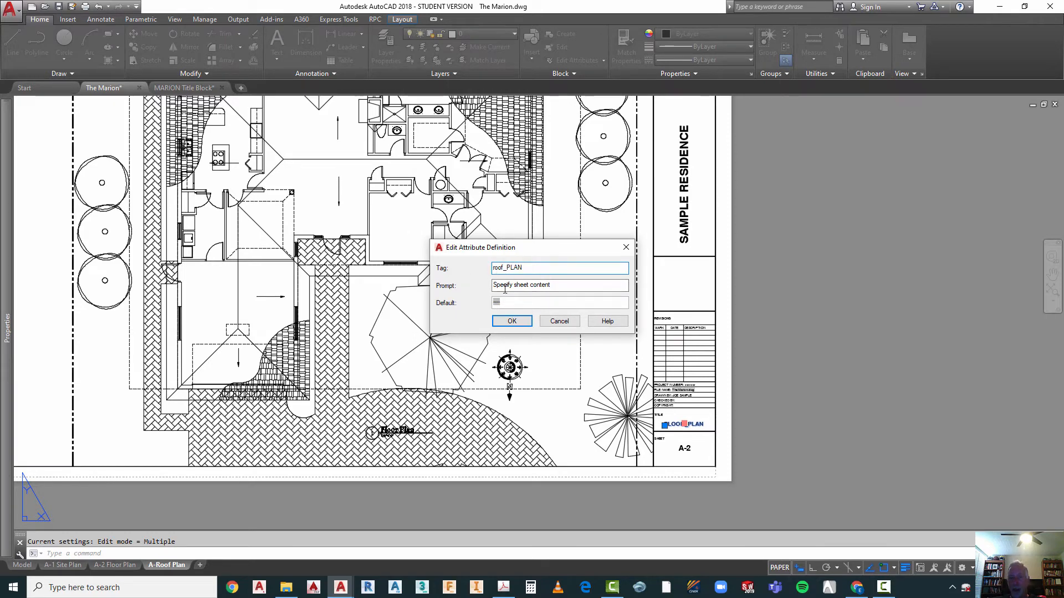
{"action": "left_click", "coordinate": [512, 321]}
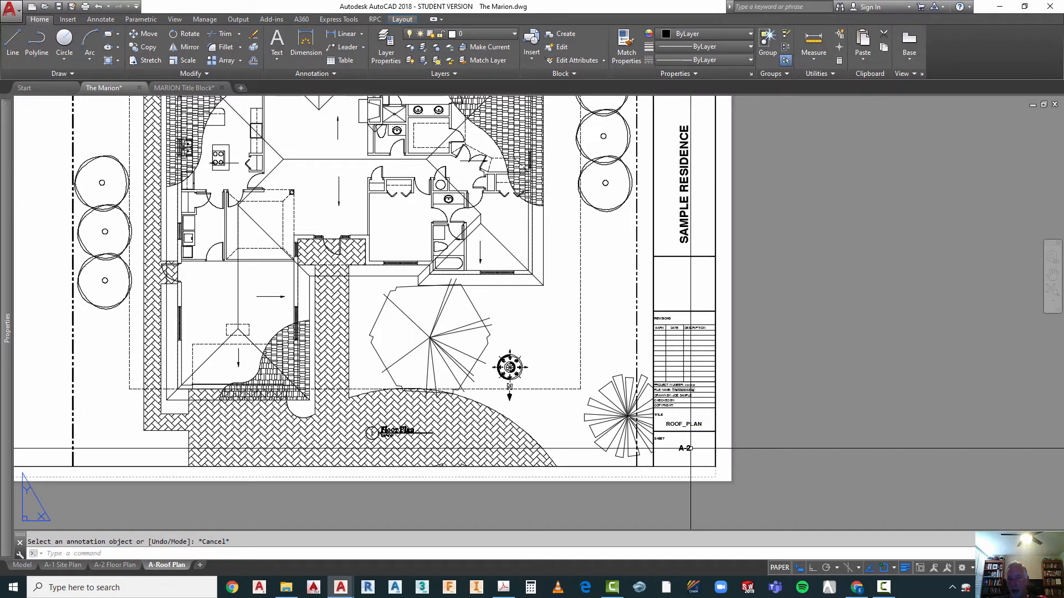
Step: Change the tag of the sheet number attribute in the A-Roof Plan title block to A-3
{"action": "left_click", "coordinate": [684, 447]}
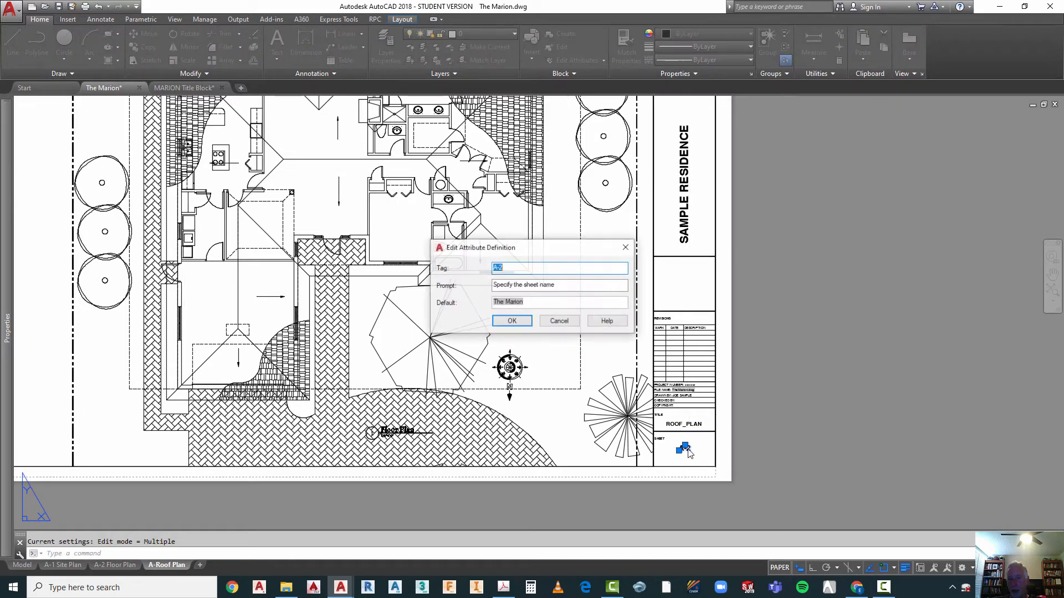
{"action": "left_click", "coordinate": [499, 268]}
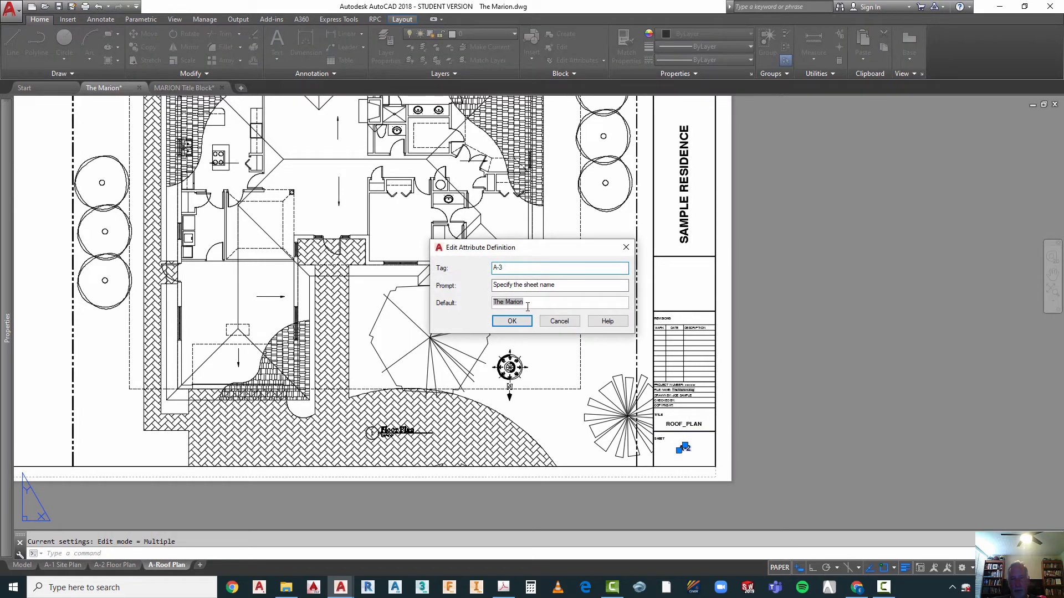
{"action": "left_click", "coordinate": [512, 321]}
{"action": "key", "text": "Escape"}
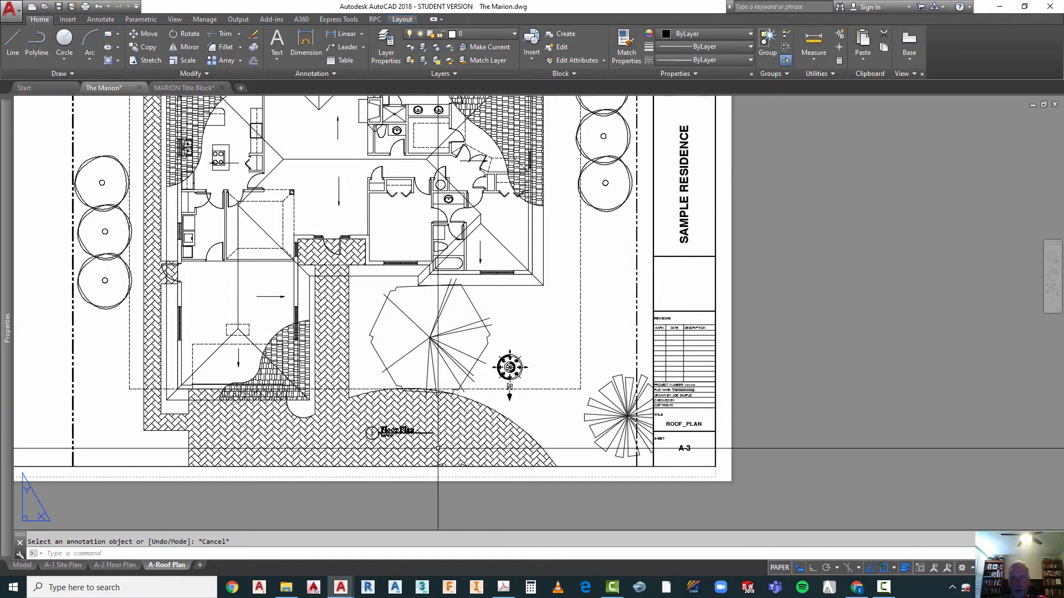
Step: Change the drawing title beside the number bubble to "Roof Plan" and regenerate the layout
{"action": "scroll", "coordinate": [438, 448], "scroll_direction": "up", "scroll_amount": 8}
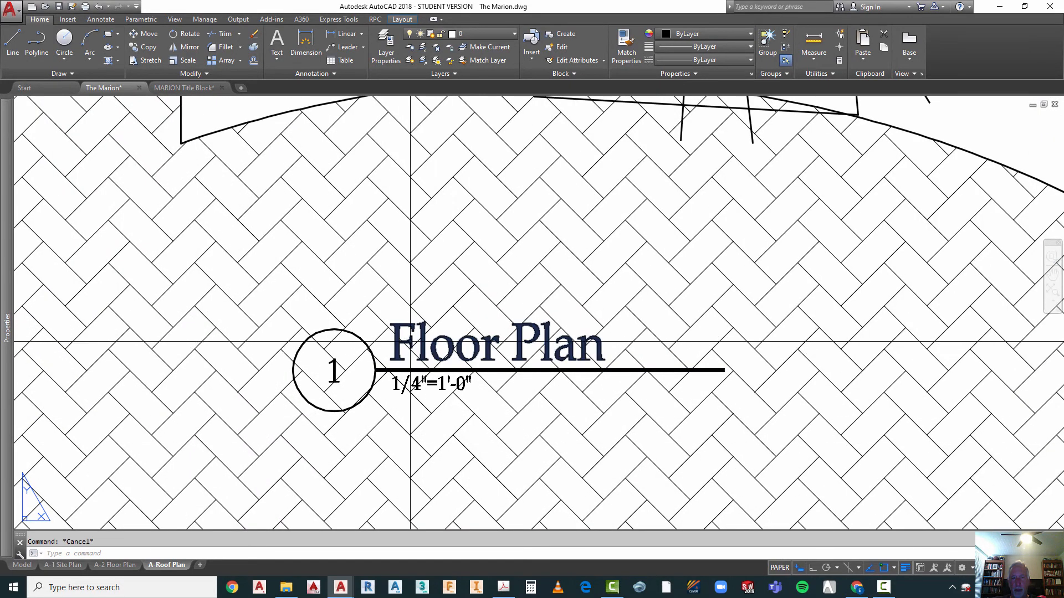
{"action": "left_click", "coordinate": [410, 342]}
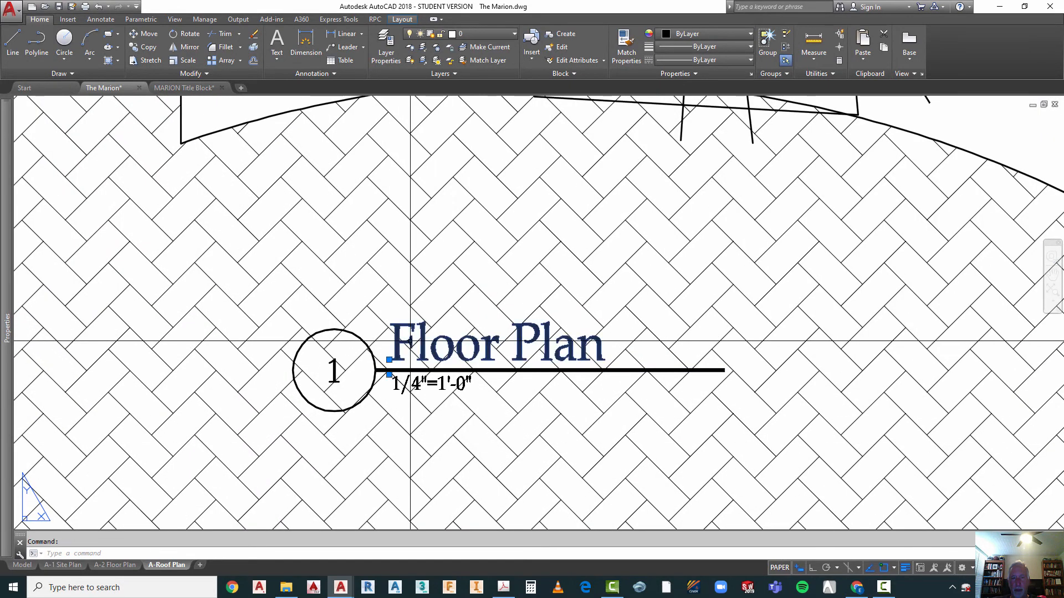
{"action": "double_click", "coordinate": [400, 348]}
{"action": "left_click_drag", "start_coordinate": [396, 348], "coordinate": [493, 346]}
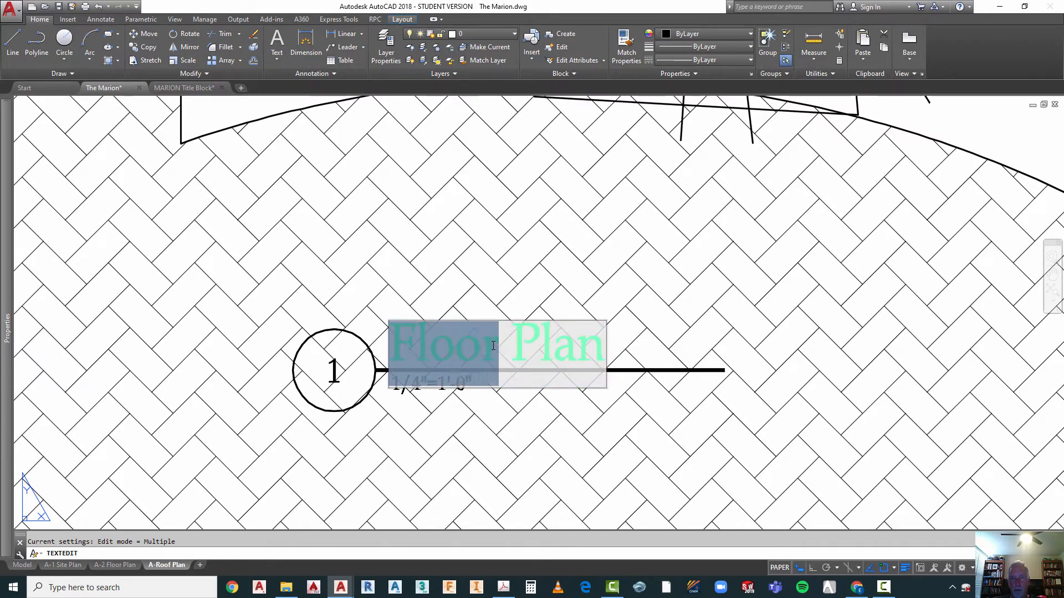
{"action": "type", "text": "Roof"}
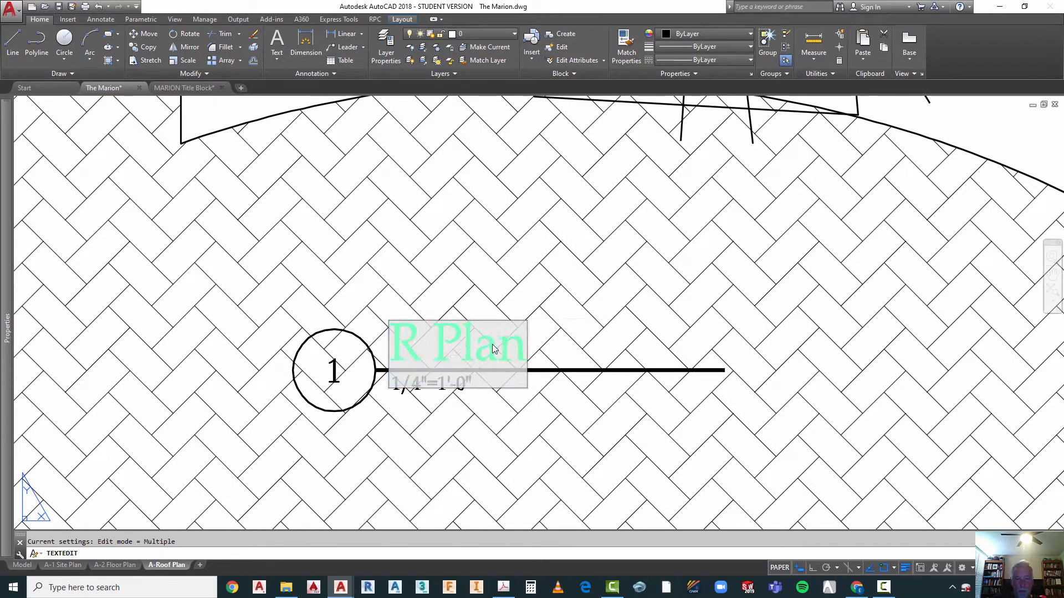
{"action": "left_click", "coordinate": [497, 458]}
{"action": "key", "text": "Escape"}
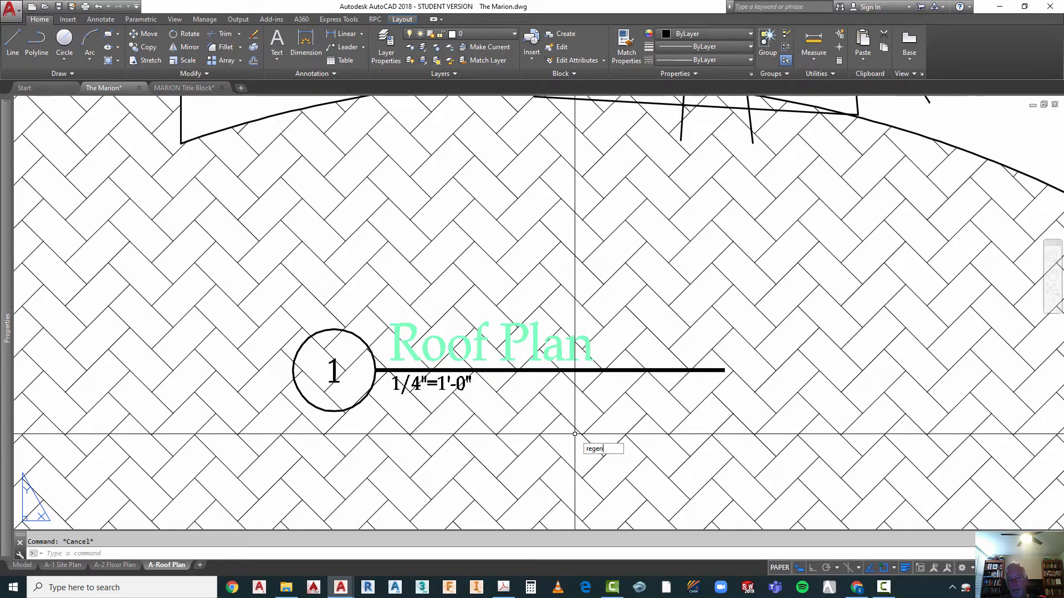
{"action": "key", "text": "Return"}
Step: Create a copy of the A-Roof Plan layout and place it at the end of the layouts
{"action": "scroll", "coordinate": [445, 346], "scroll_direction": "down", "scroll_amount": 6}
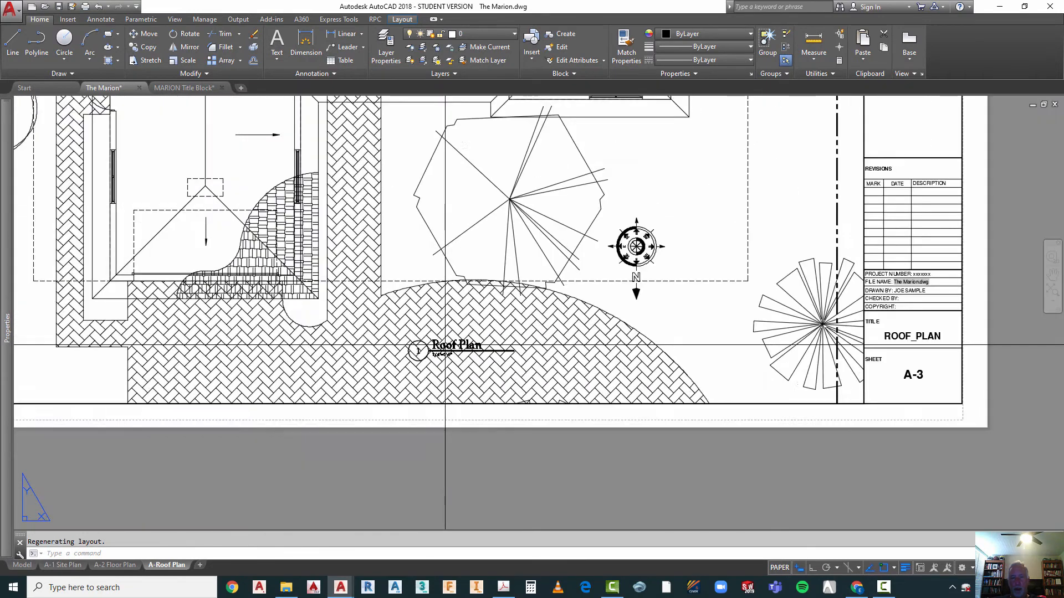
{"action": "scroll", "coordinate": [445, 345], "scroll_direction": "down", "scroll_amount": 2}
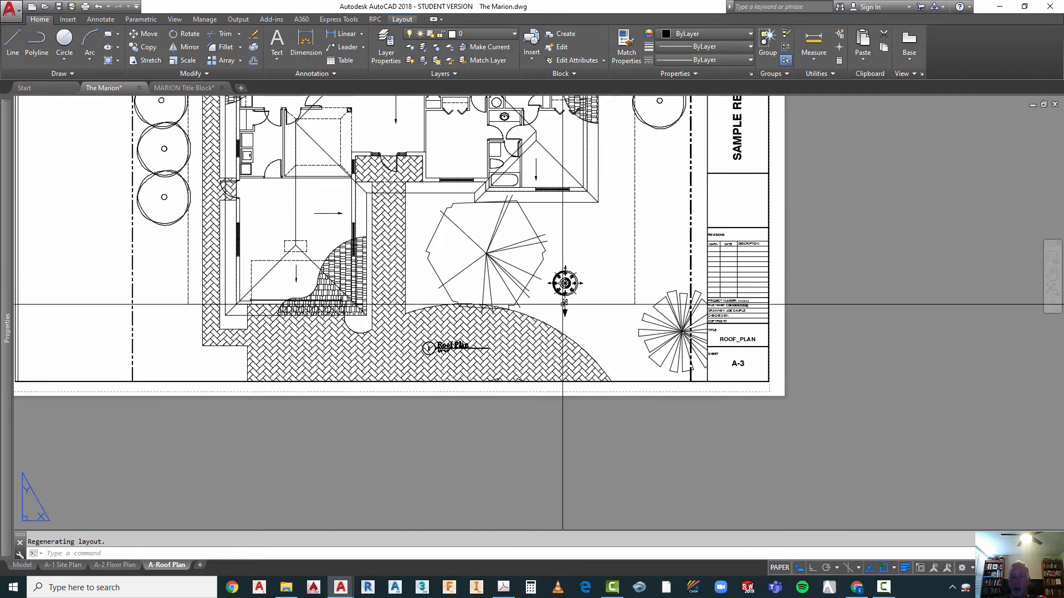
{"action": "scroll", "coordinate": [539, 356], "scroll_direction": "down", "scroll_amount": 3}
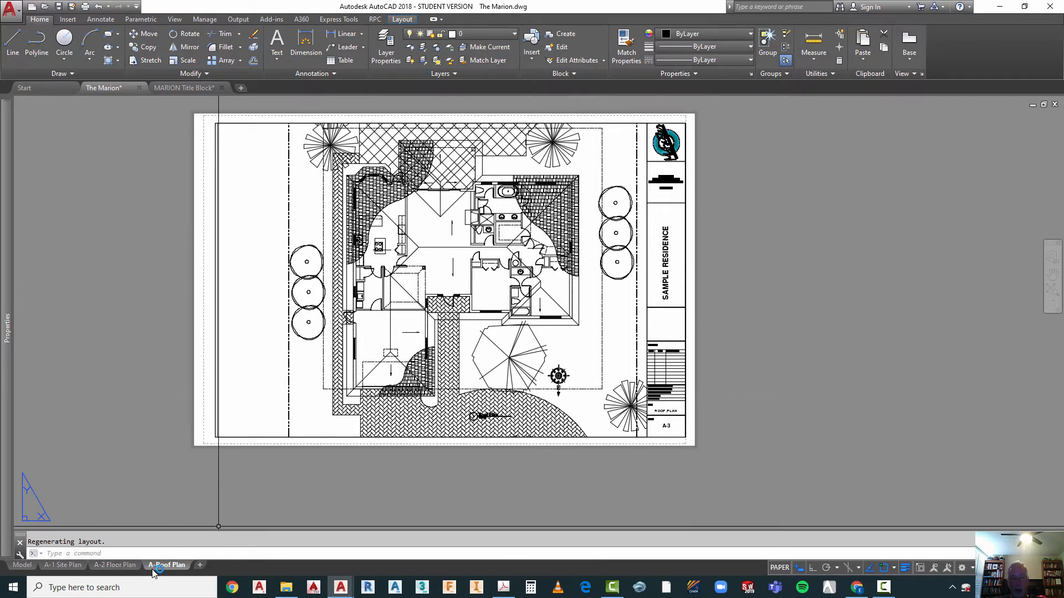
{"action": "mouse_move", "coordinate": [156, 573]}
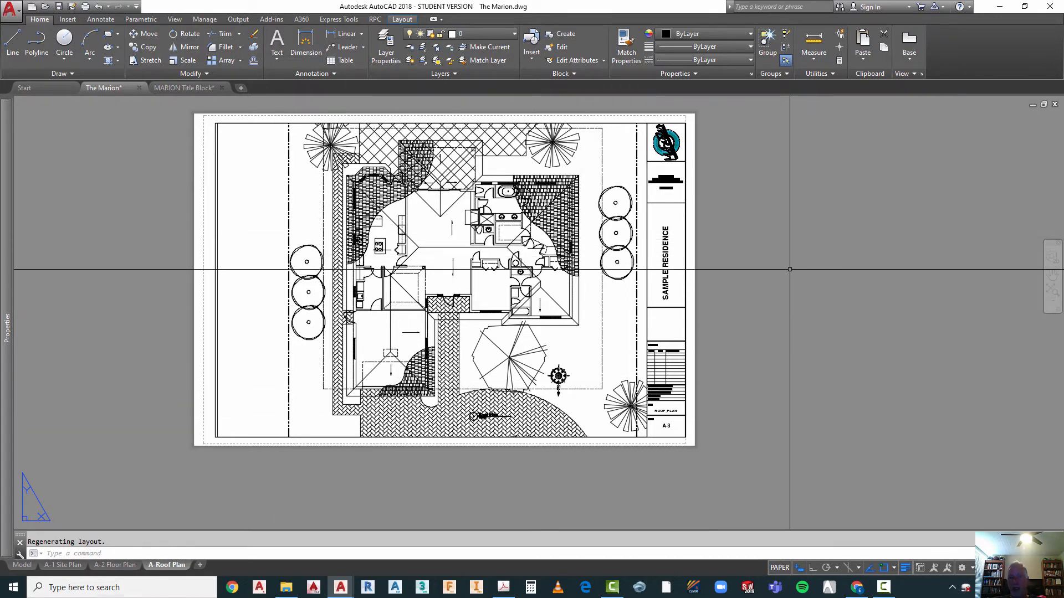
{"action": "right_click", "coordinate": [165, 565]}
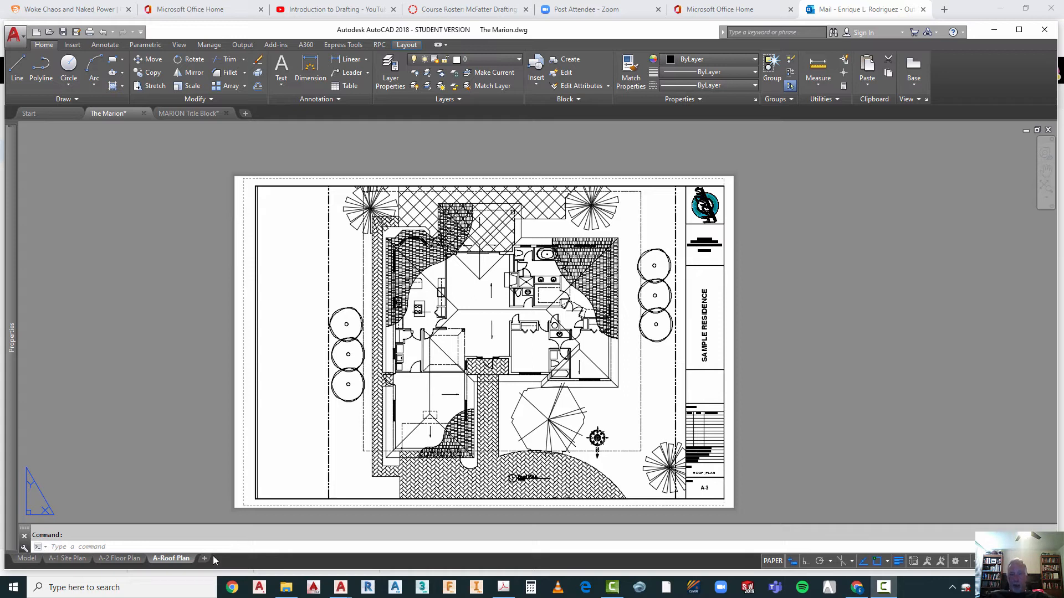
{"action": "right_click", "coordinate": [181, 559]}
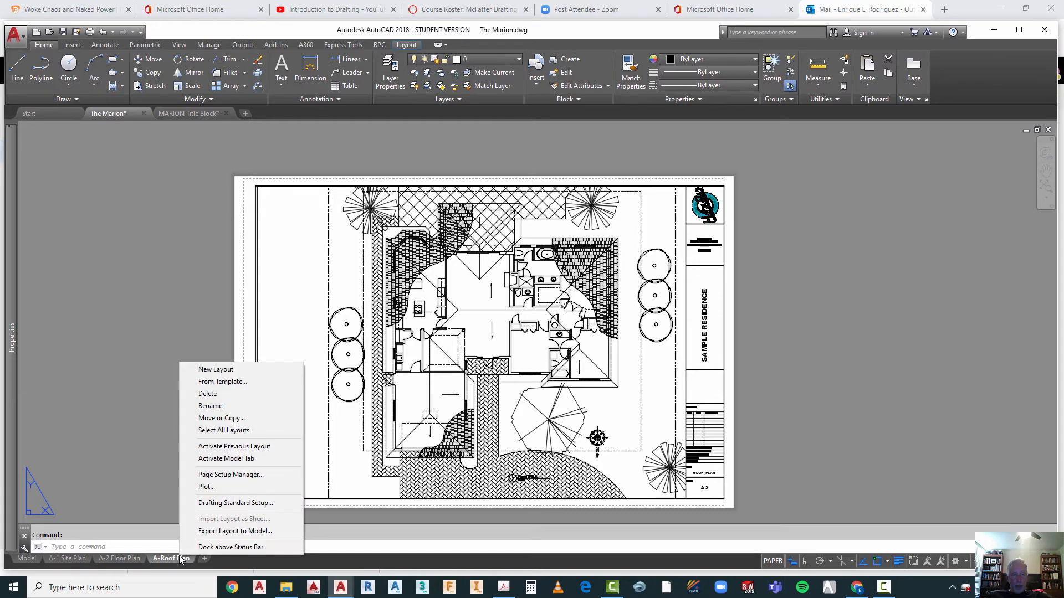
{"action": "left_click", "coordinate": [219, 418]}
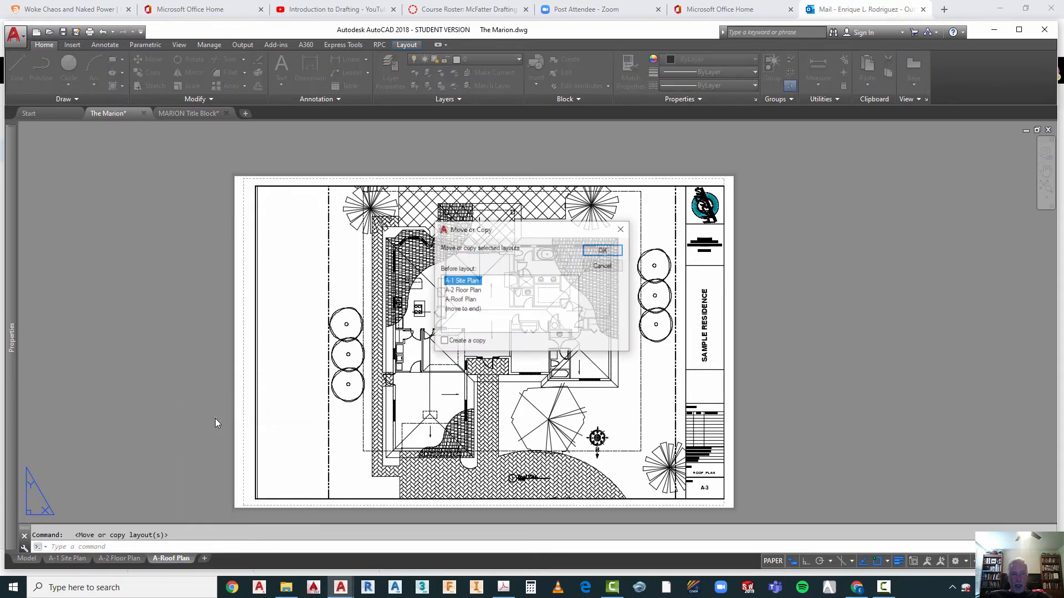
{"action": "left_click", "coordinate": [460, 310]}
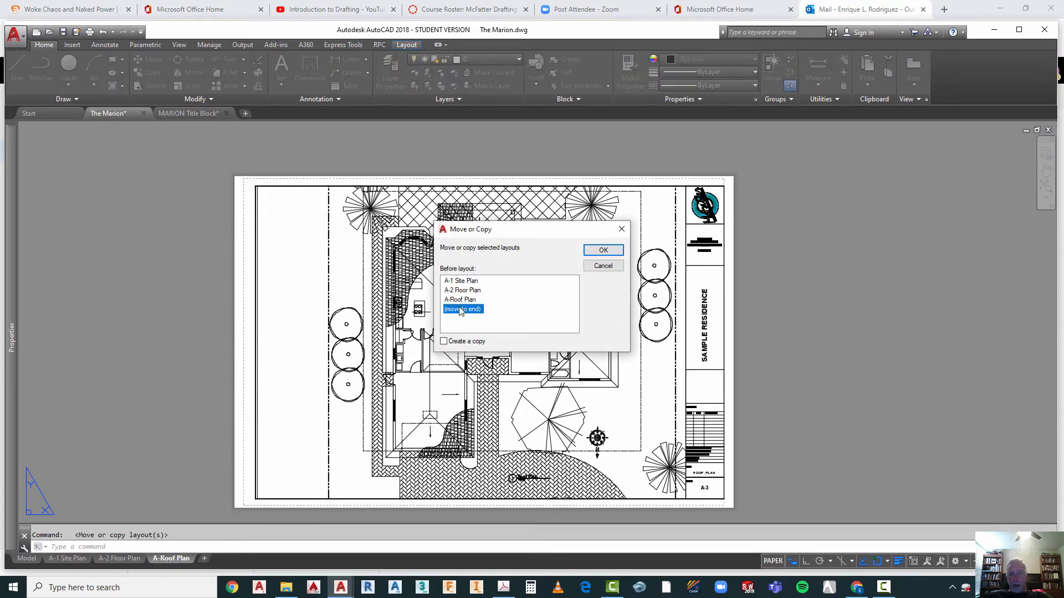
{"action": "left_click", "coordinate": [444, 342]}
{"action": "left_click", "coordinate": [609, 250]}
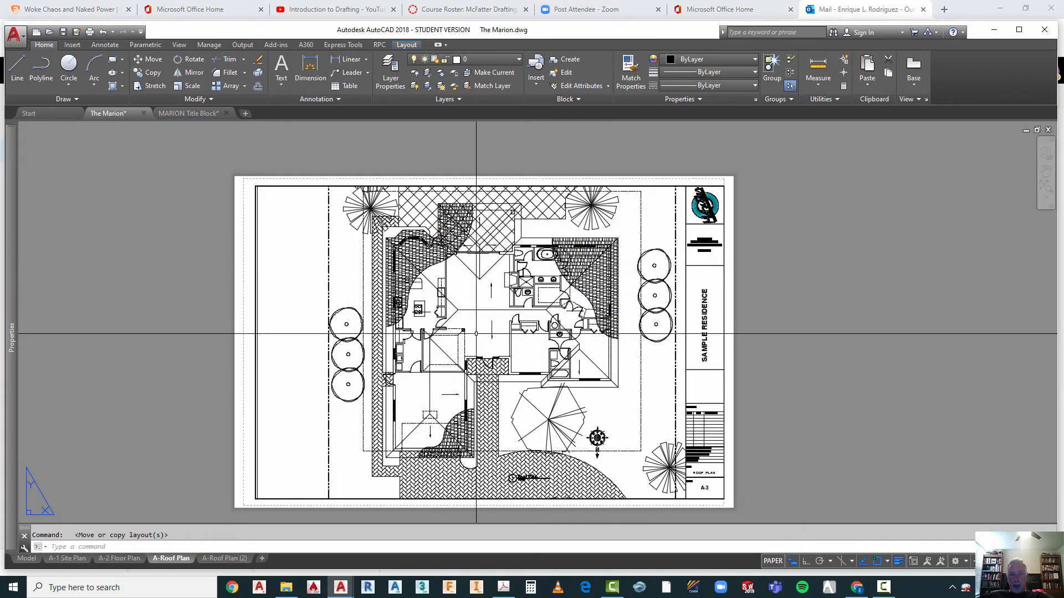
Step: Activate the copied roof plan layout and rename it "A-4 Elevations"
{"action": "left_click", "coordinate": [214, 560]}
{"action": "right_click", "coordinate": [221, 557]}
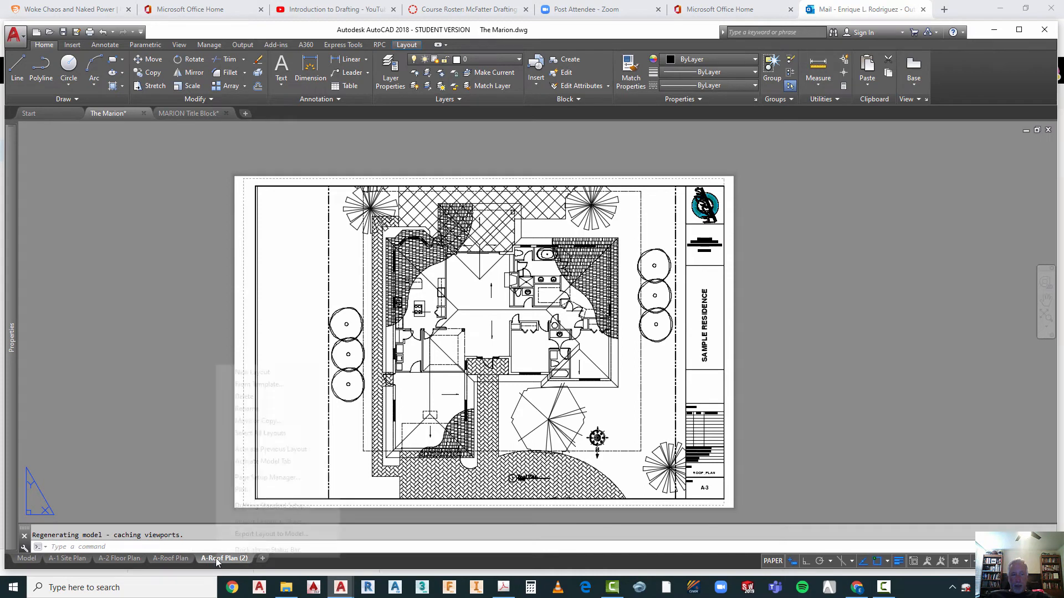
{"action": "left_click", "coordinate": [244, 409]}
{"action": "mouse_move", "coordinate": [210, 563]}
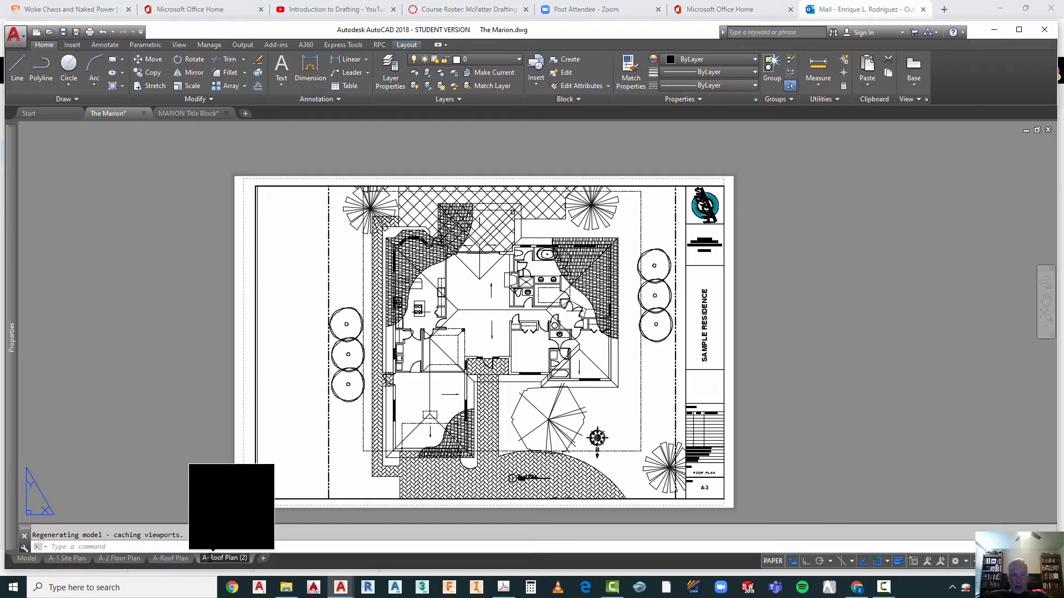
{"action": "left_click_drag", "start_coordinate": [214, 557], "coordinate": [248, 557]}
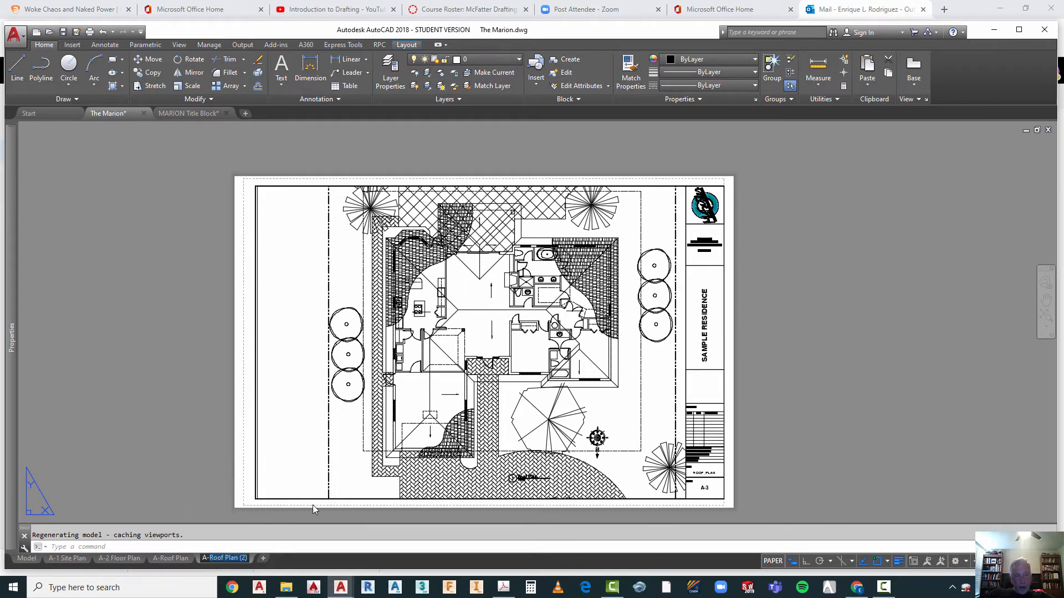
{"action": "type", "text": "4"}
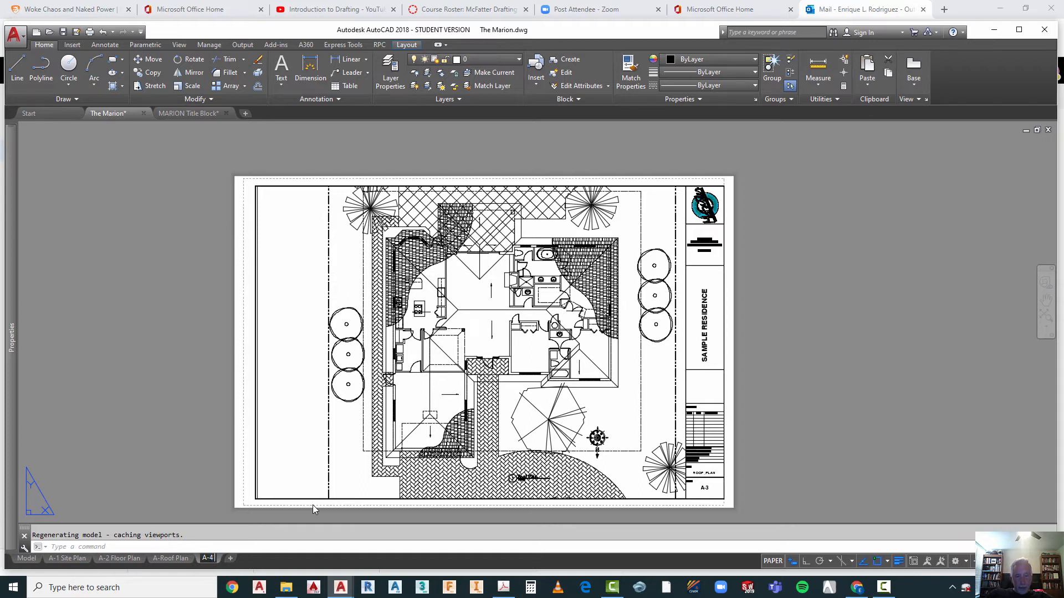
{"action": "type", "text": " Elevati"}
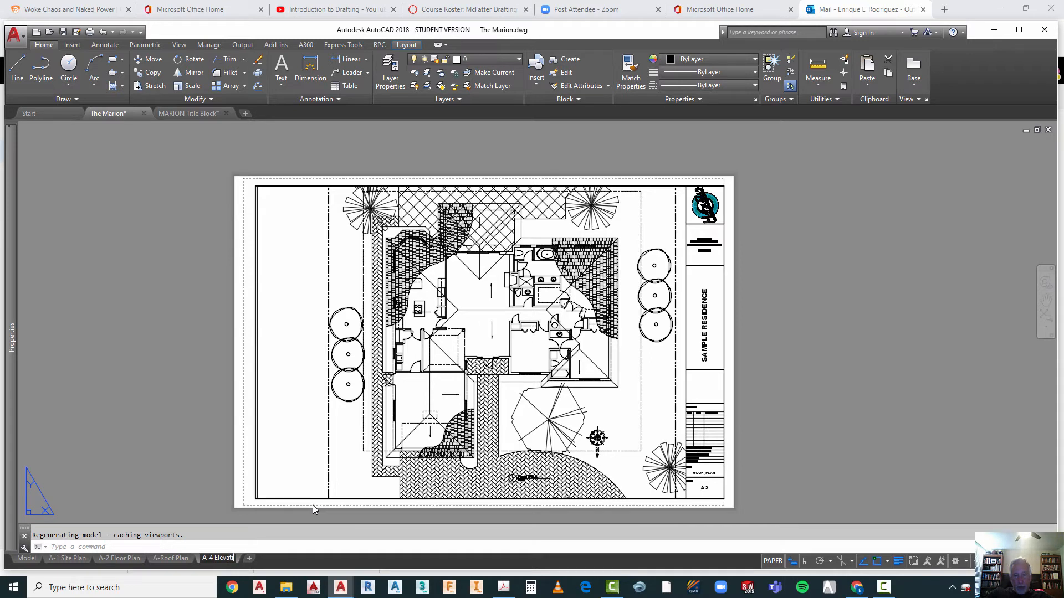
{"action": "type", "text": "ons"}
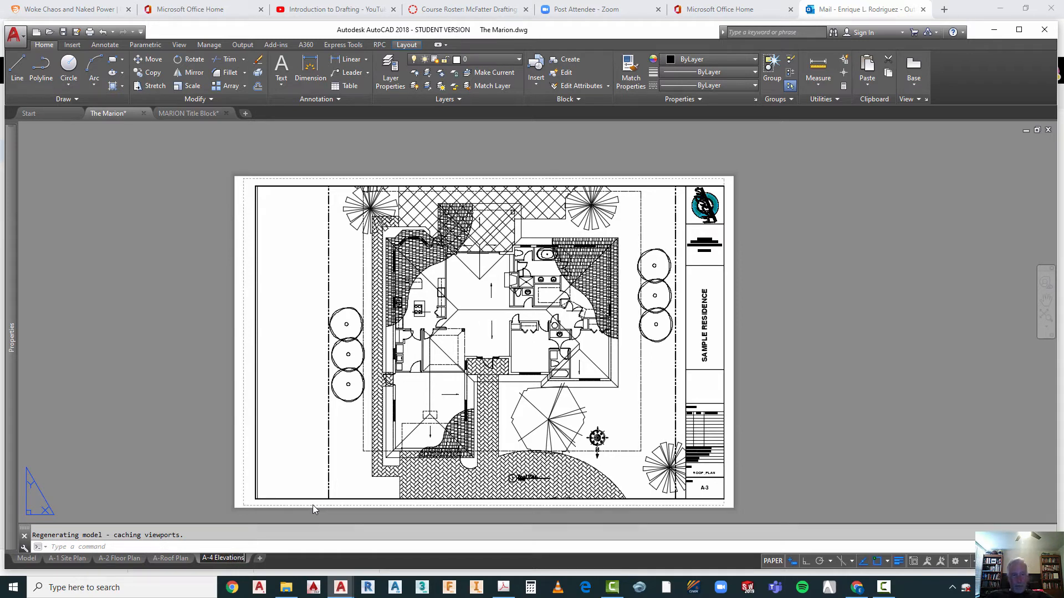
{"action": "left_click", "coordinate": [207, 497]}
{"action": "key", "text": "Escape"}
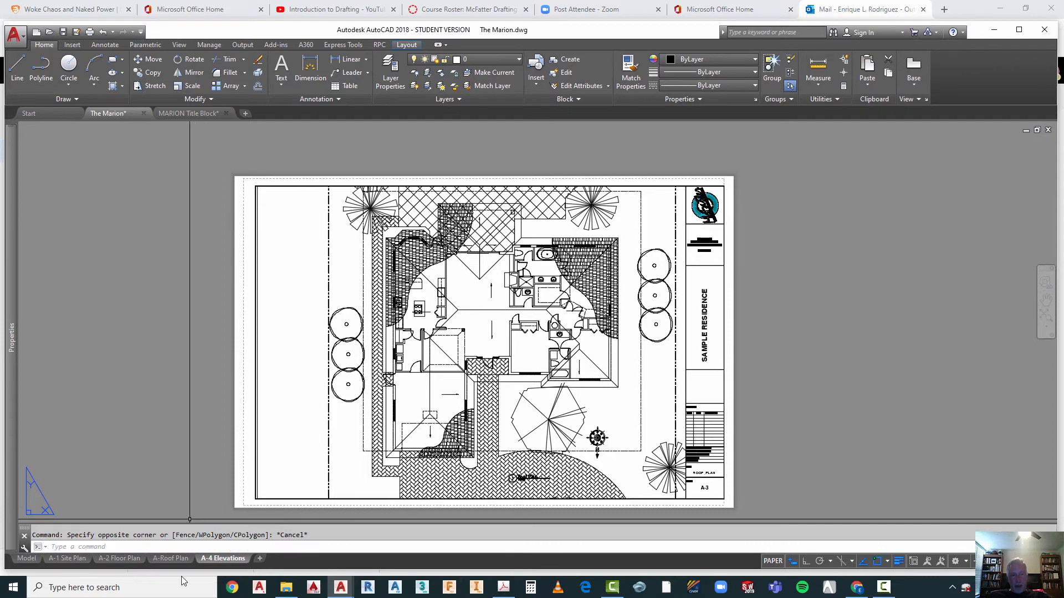
Step: Rename the A-Roof Plan layout as "A-3 Roof Plan"
{"action": "mouse_move", "coordinate": [165, 561]}
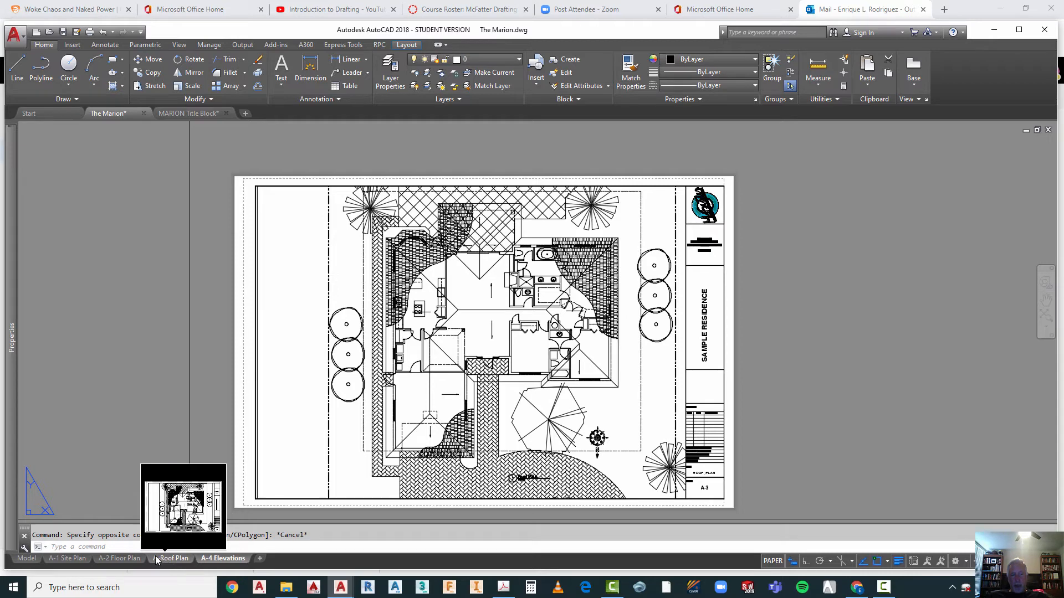
{"action": "right_click", "coordinate": [164, 561]}
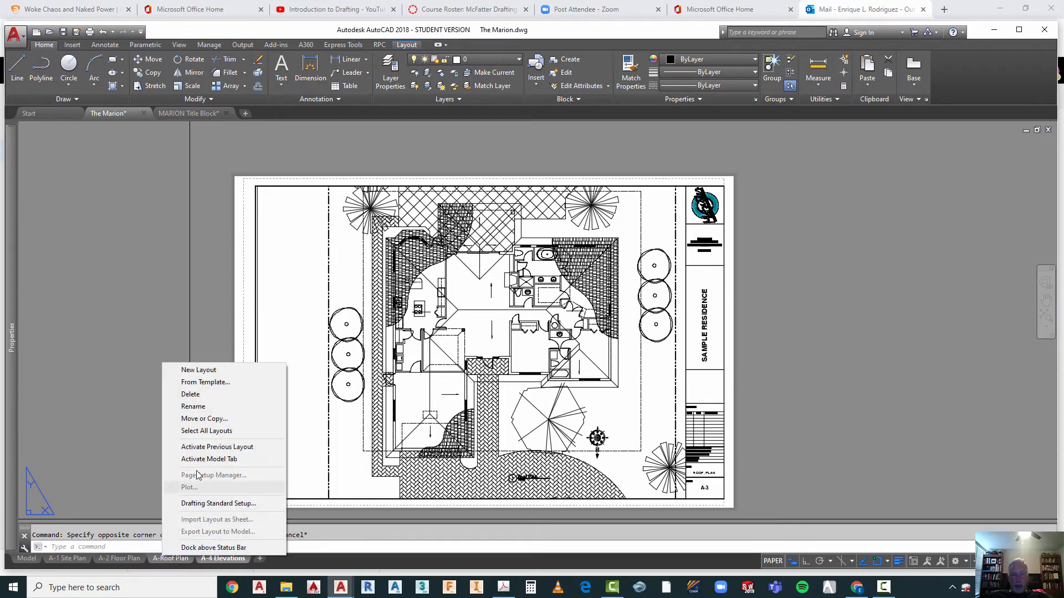
{"action": "left_click", "coordinate": [204, 407]}
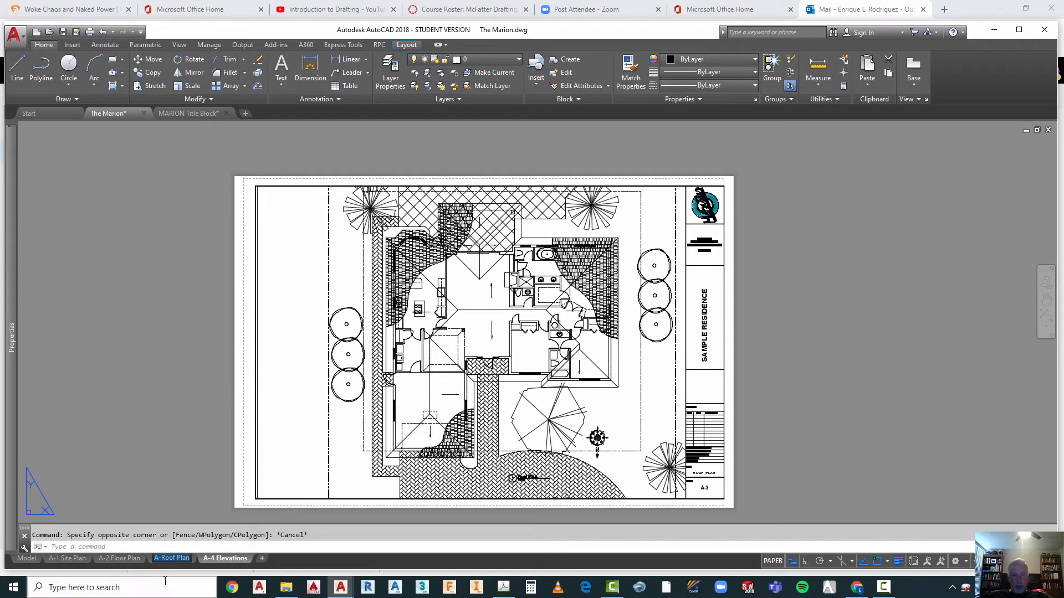
{"action": "left_click", "coordinate": [161, 559]}
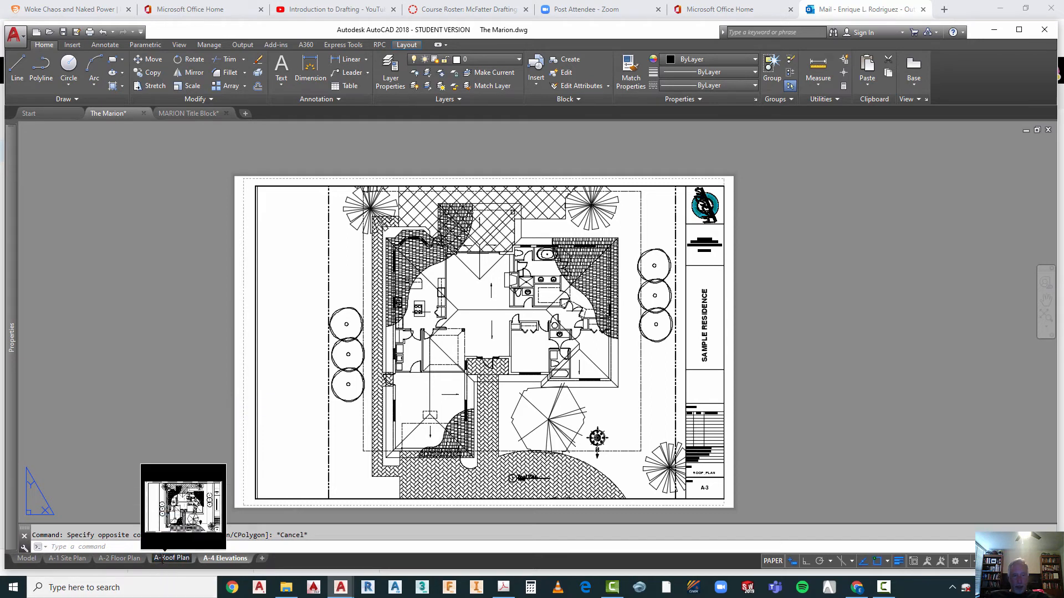
{"action": "type", "text": "3"}
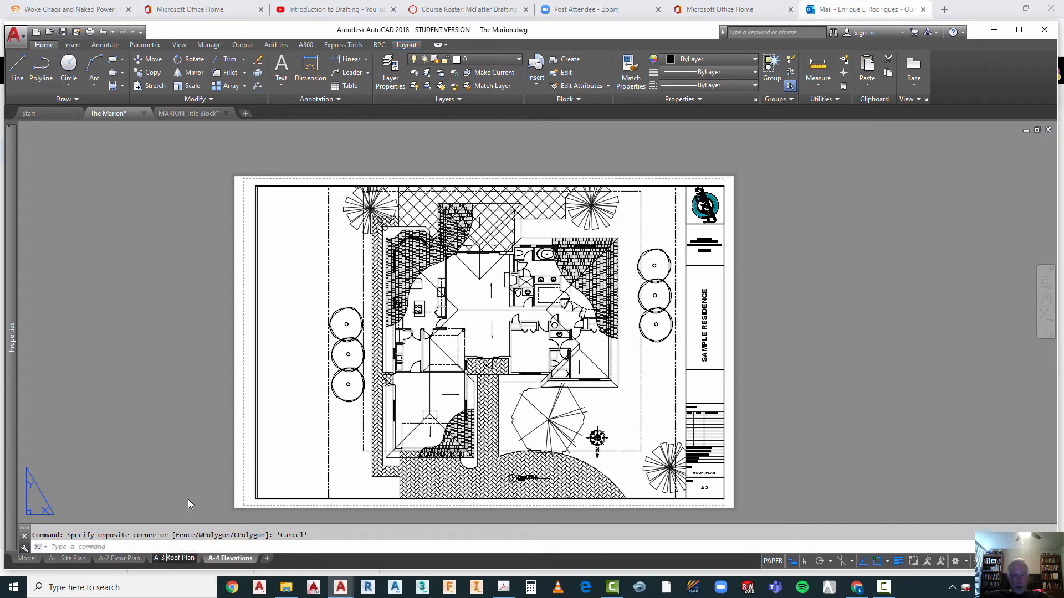
{"action": "left_click", "coordinate": [172, 472]}
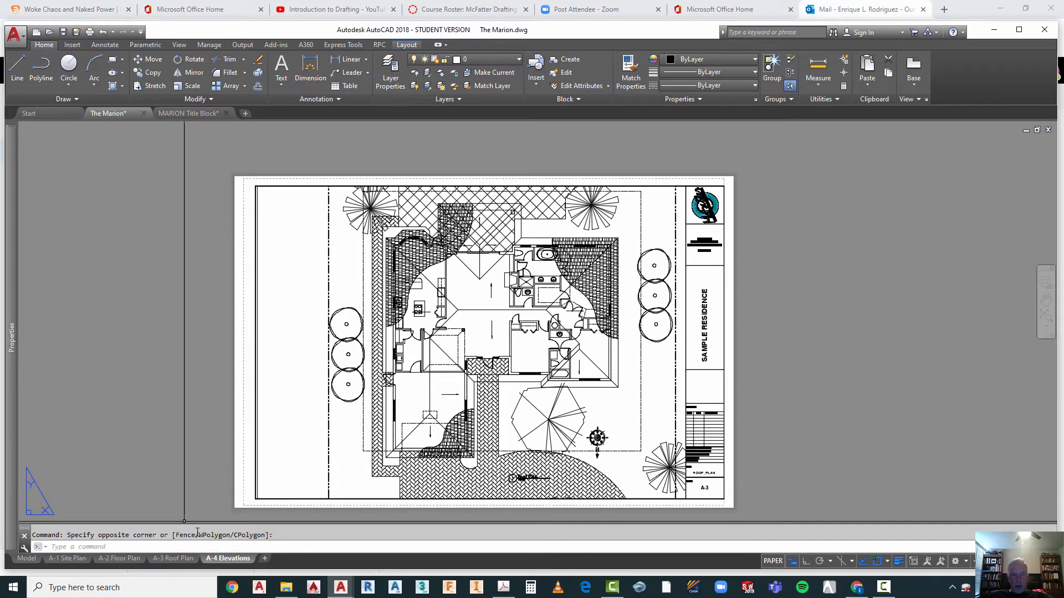
Step: Change the tag of the sheet title attribute in the A-4 Elevations title block to ELEVATIONS
{"action": "mouse_move", "coordinate": [184, 560]}
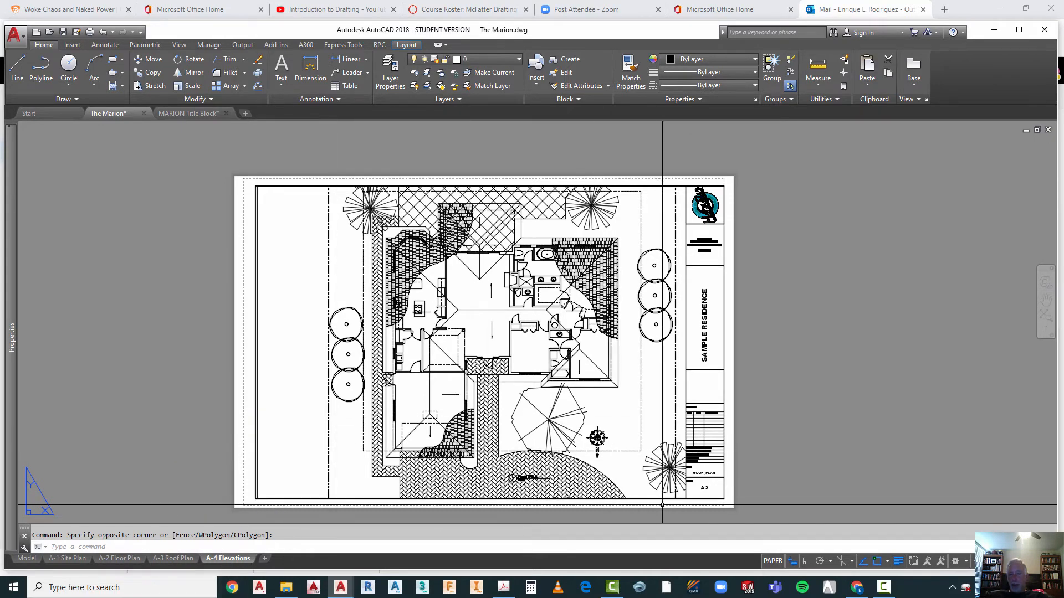
{"action": "scroll", "coordinate": [650, 464], "scroll_direction": "up", "scroll_amount": 4}
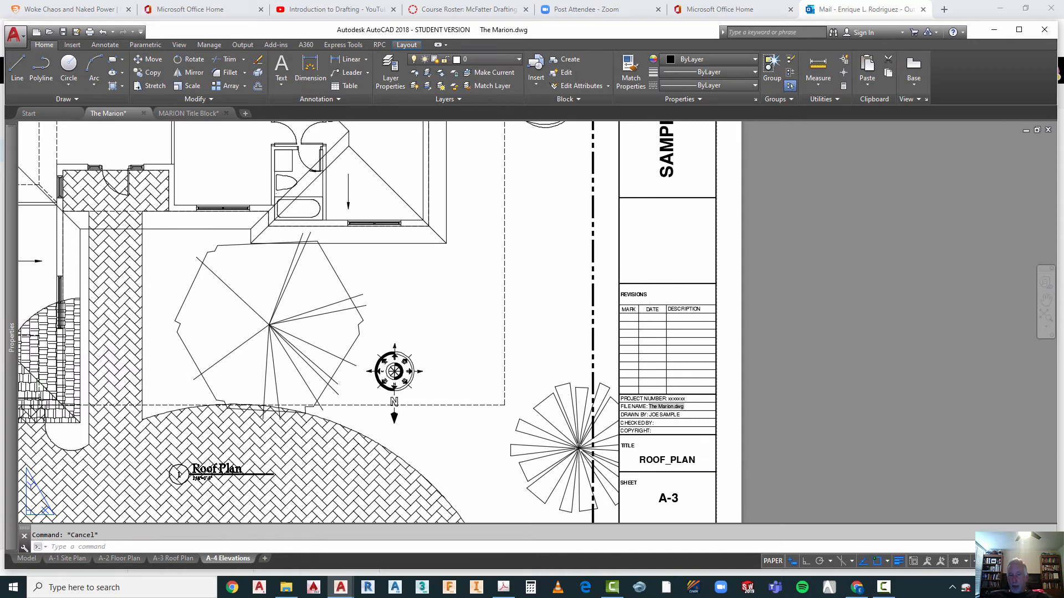
{"action": "double_click", "coordinate": [649, 464]}
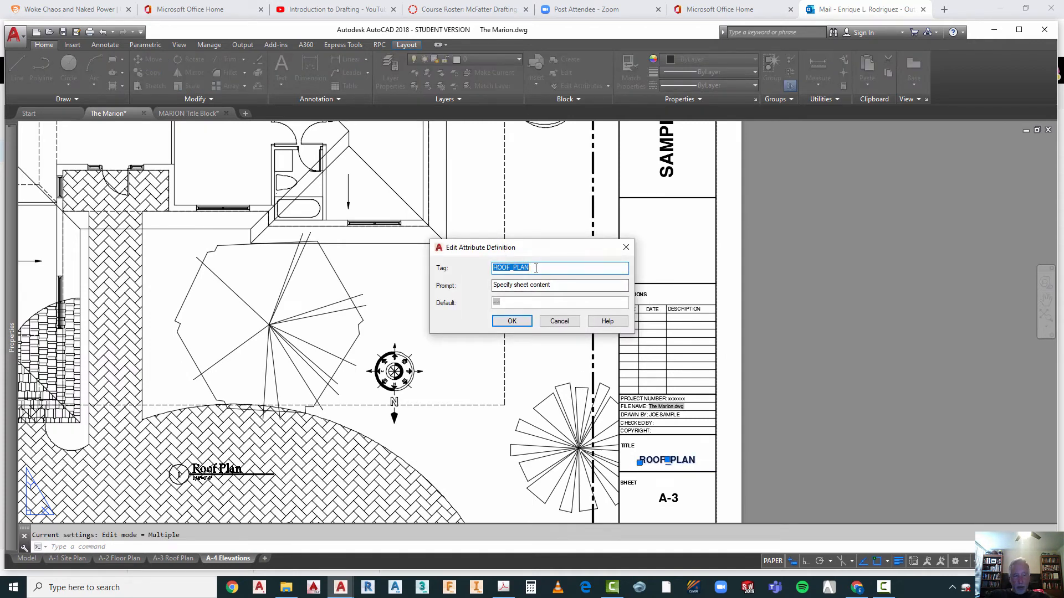
{"action": "type", "text": "ELE"}
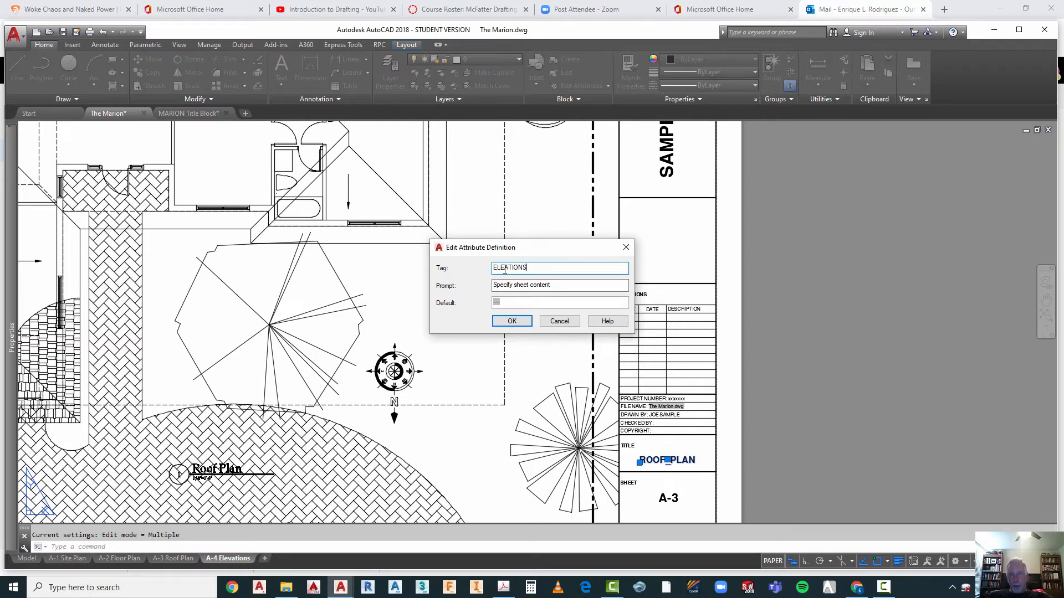
{"action": "type", "text": "V"}
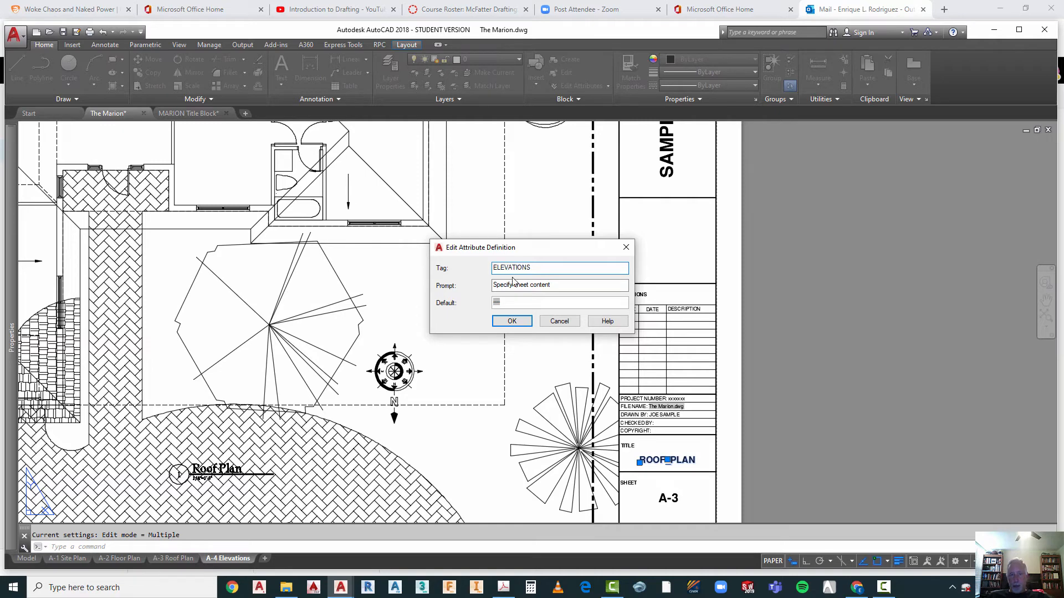
{"action": "left_click", "coordinate": [512, 322]}
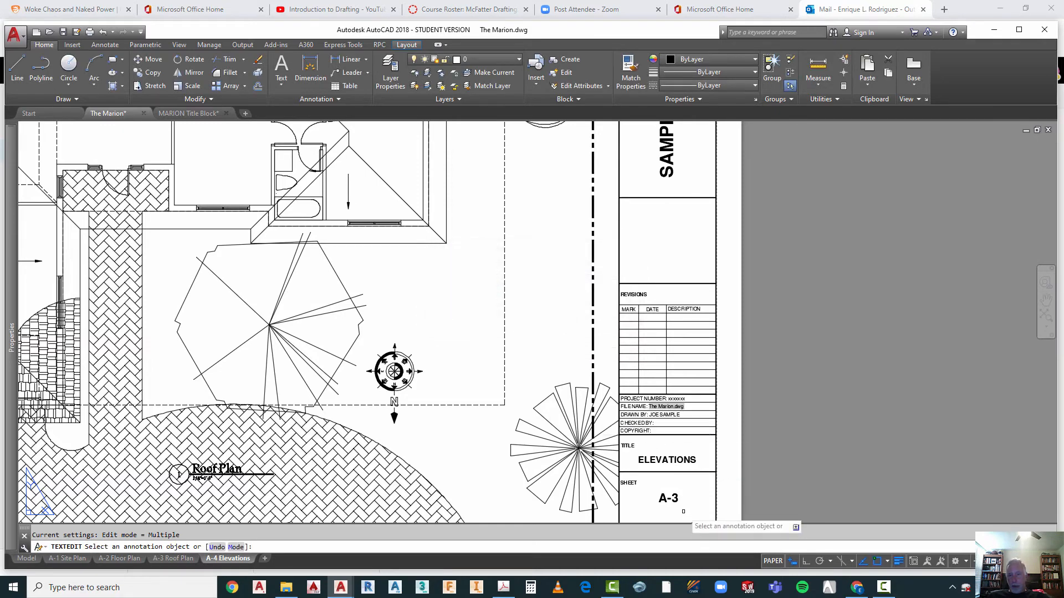
{"action": "key", "text": "Escape"}
Step: Change the tag of the sheet number attribute in the A-4 Elevations title block to A-4 and end text editing
{"action": "left_click", "coordinate": [669, 499]}
{"action": "double_click", "coordinate": [669, 498]}
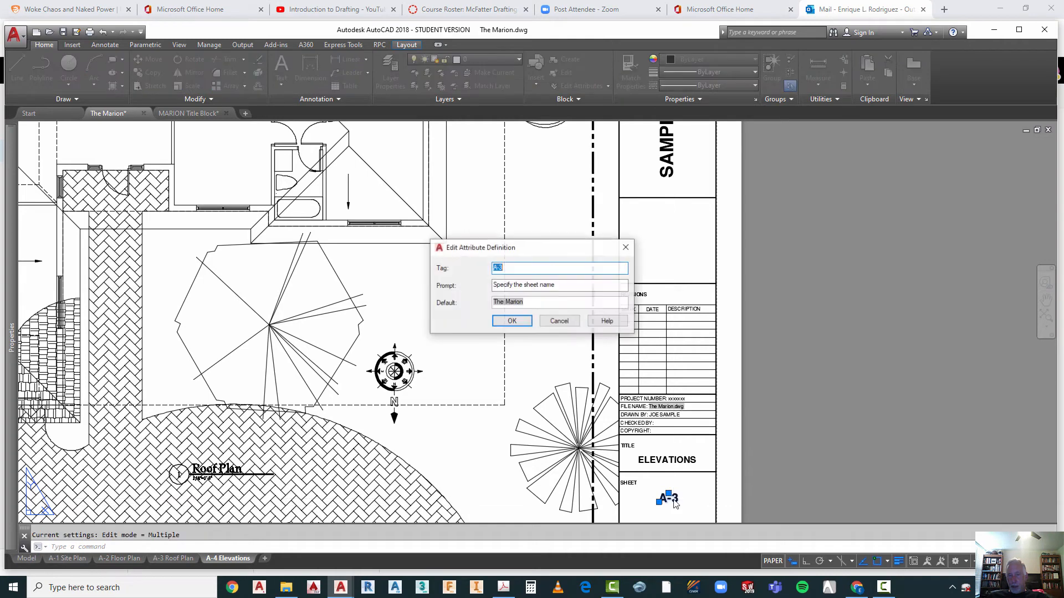
{"action": "left_click", "coordinate": [508, 267]}
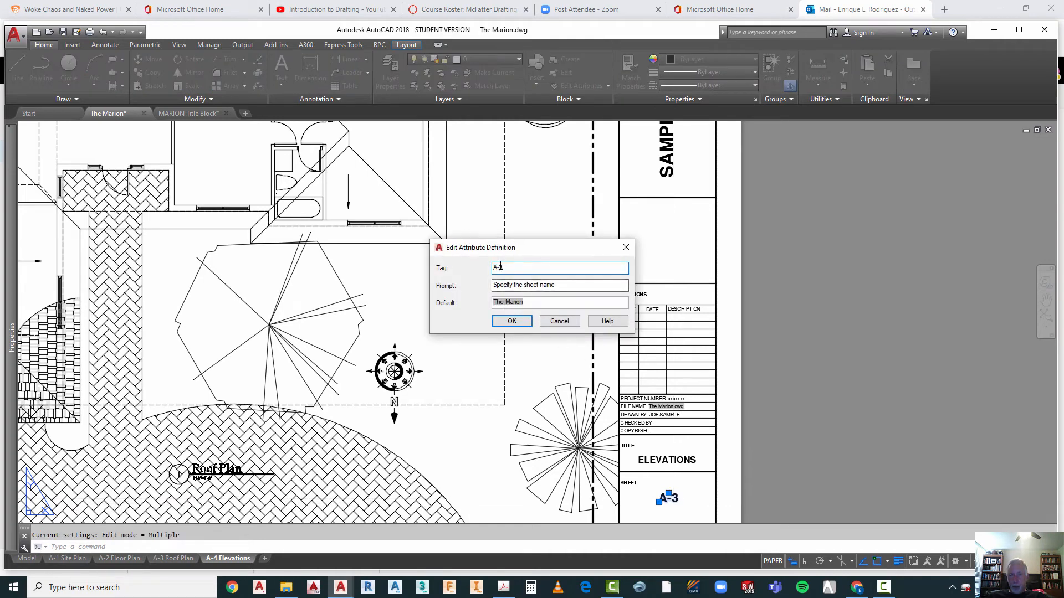
{"action": "type", "text": "4"}
{"action": "left_click", "coordinate": [512, 321]}
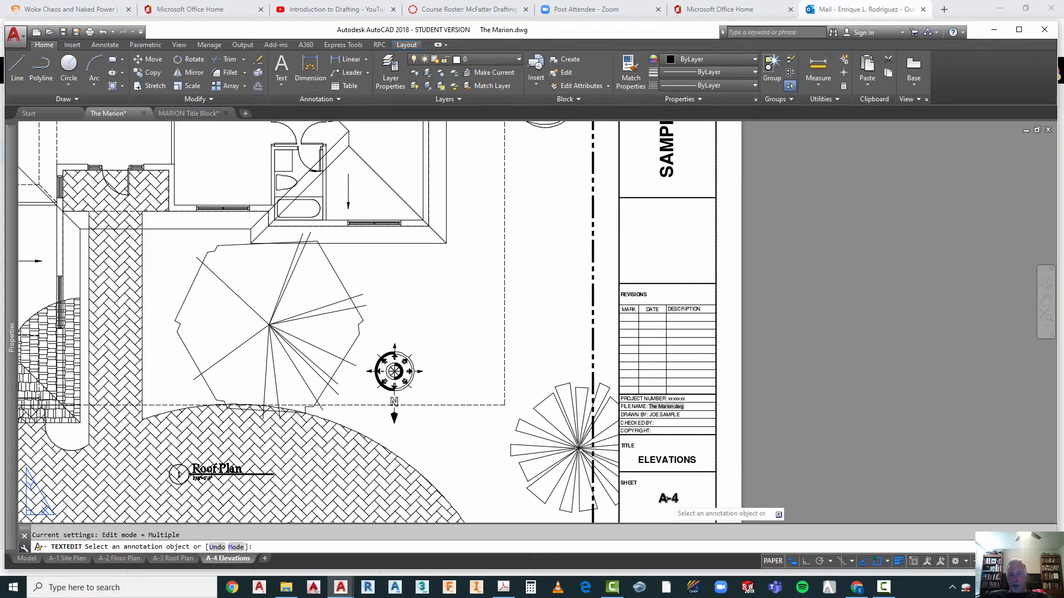
{"action": "scroll", "coordinate": [679, 362], "scroll_direction": "down", "scroll_amount": 2}
{"action": "scroll", "coordinate": [464, 387], "scroll_direction": "down", "scroll_amount": 2}
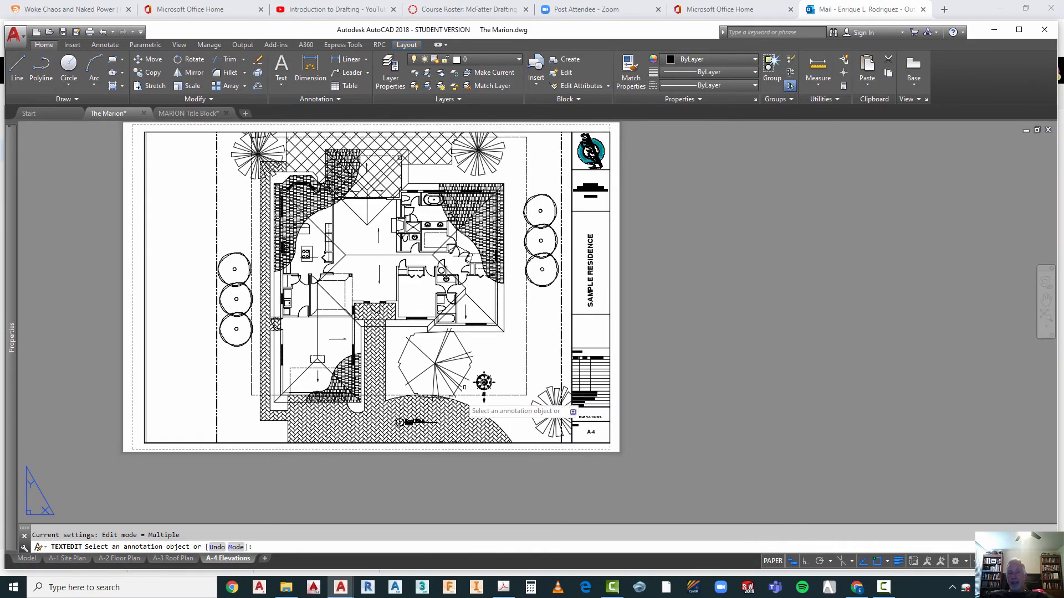
{"action": "scroll", "coordinate": [554, 216], "scroll_direction": "up", "scroll_amount": 3}
{"action": "scroll", "coordinate": [576, 320], "scroll_direction": "down", "scroll_amount": 3}
{"action": "key", "text": "Escape"}
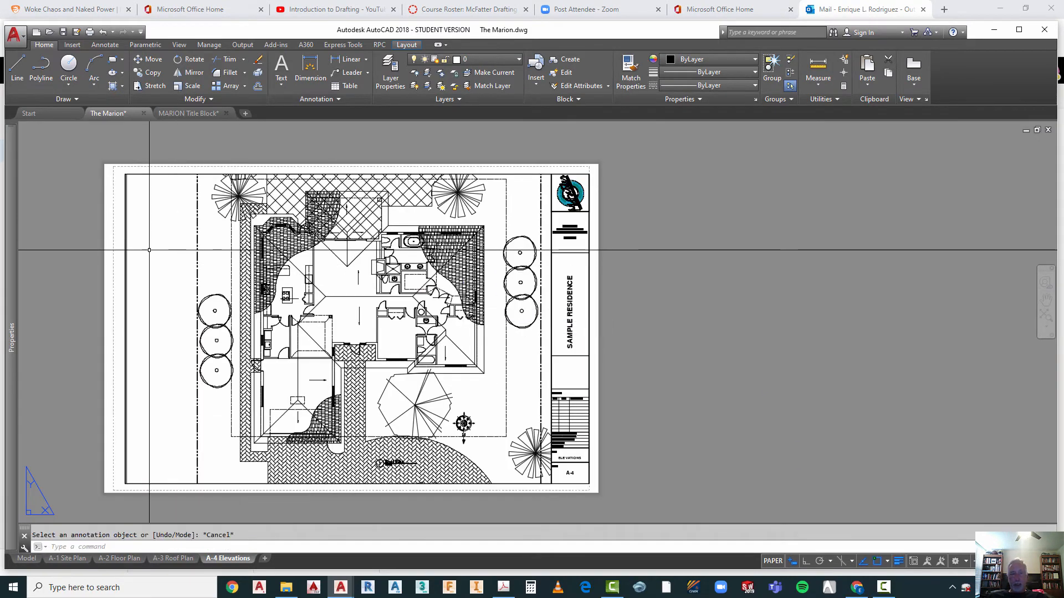
Step: Activate the A-4 Elevations viewport and reframe it so the garage-door elevation sits in the upper half of the sheet
{"action": "double_click", "coordinate": [233, 250]}
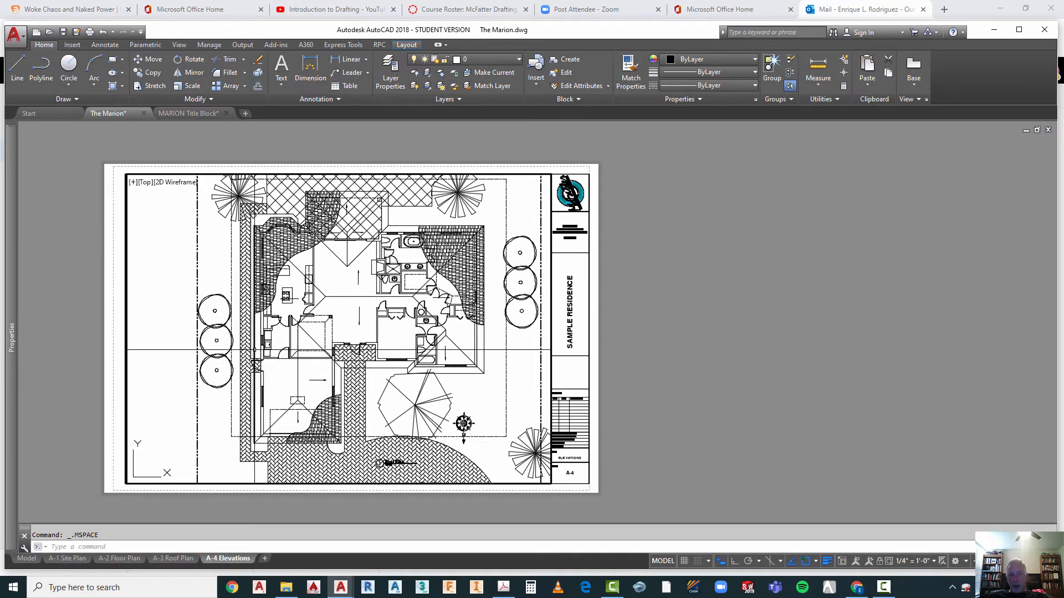
{"action": "scroll", "coordinate": [254, 350], "scroll_direction": "down", "scroll_amount": 4}
{"action": "scroll", "coordinate": [252, 349], "scroll_direction": "down", "scroll_amount": 3}
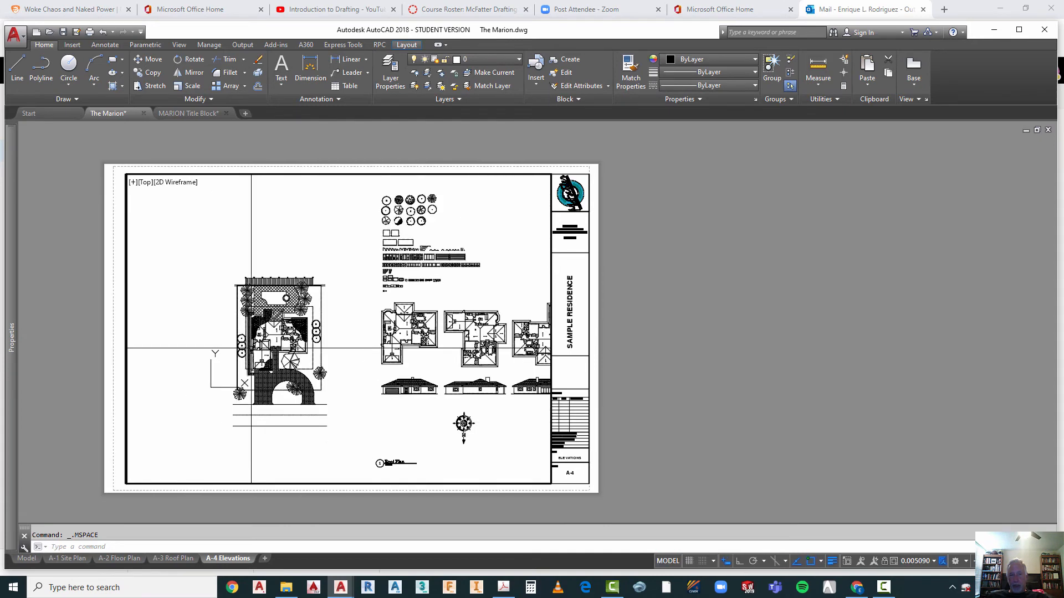
{"action": "scroll", "coordinate": [407, 406], "scroll_direction": "up", "scroll_amount": 5}
{"action": "scroll", "coordinate": [407, 407], "scroll_direction": "up", "scroll_amount": 2}
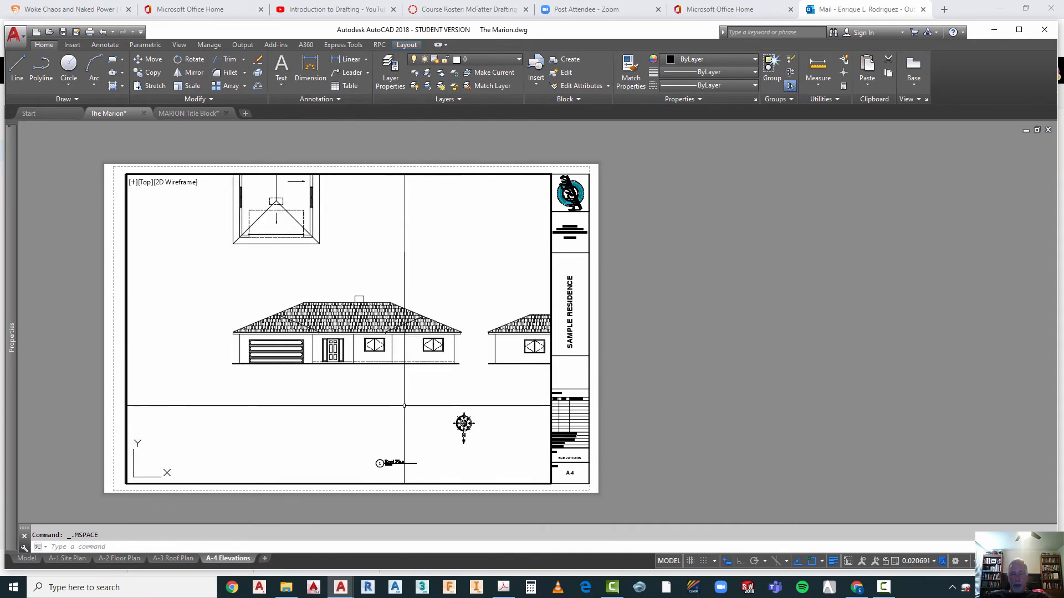
{"action": "right_click", "coordinate": [327, 163]}
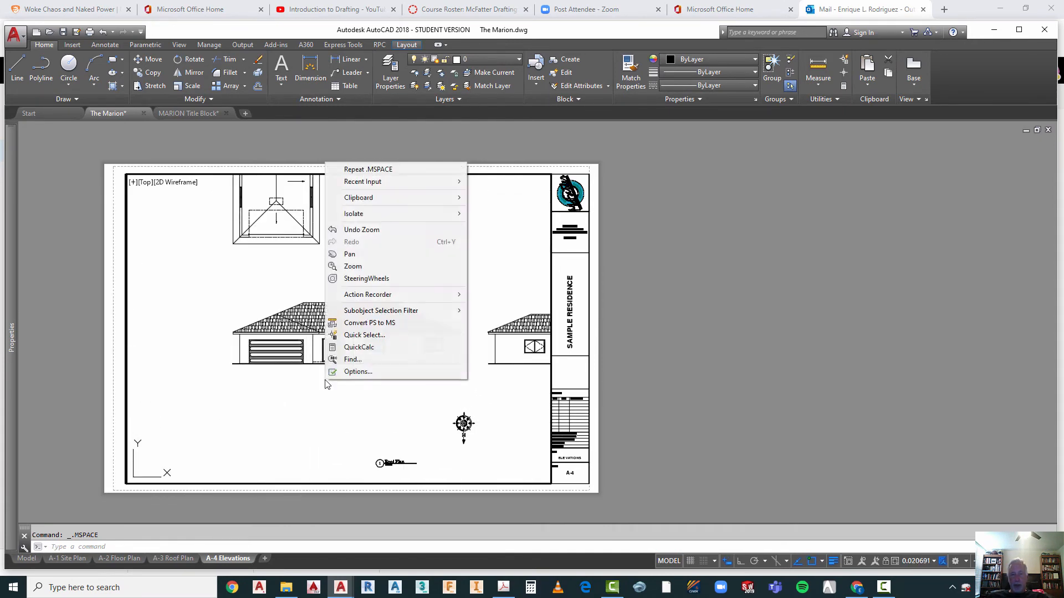
{"action": "left_click", "coordinate": [350, 253]}
{"action": "left_click_drag", "start_coordinate": [334, 385], "coordinate": [328, 305]}
{"action": "key", "text": "Escape"}
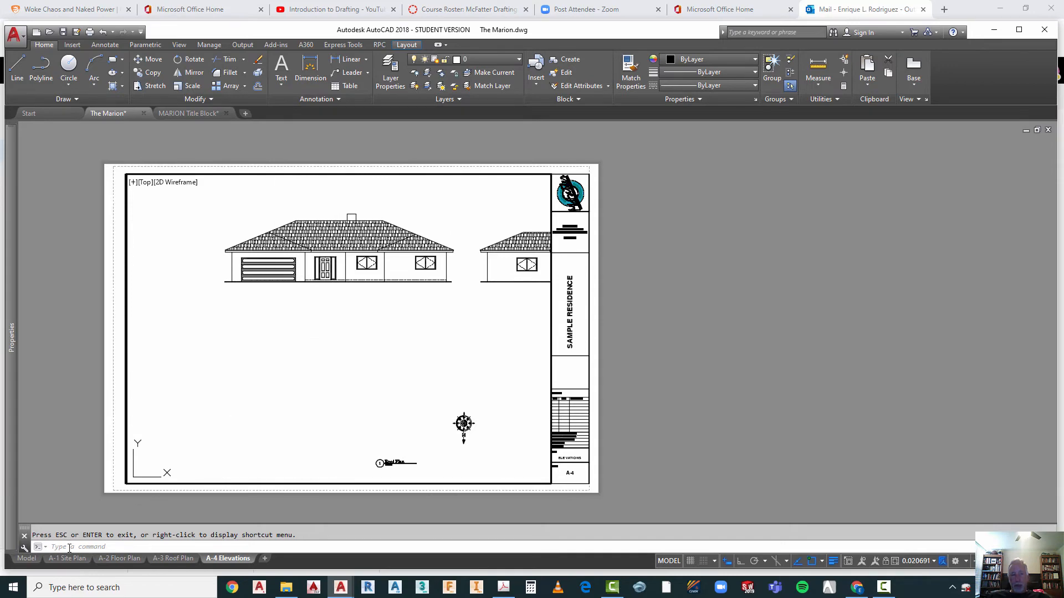
Step: In model space, move the second elevation in the row to directly below the garage-door elevation
{"action": "left_click", "coordinate": [22, 559]}
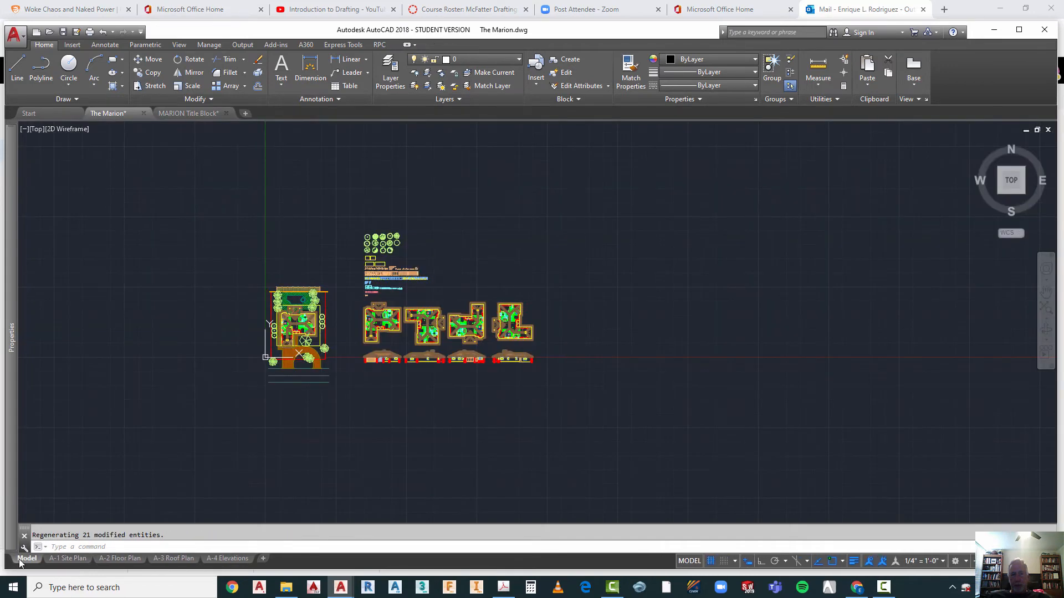
{"action": "scroll", "coordinate": [400, 364], "scroll_direction": "up", "scroll_amount": 5}
{"action": "key", "text": "Escape"}
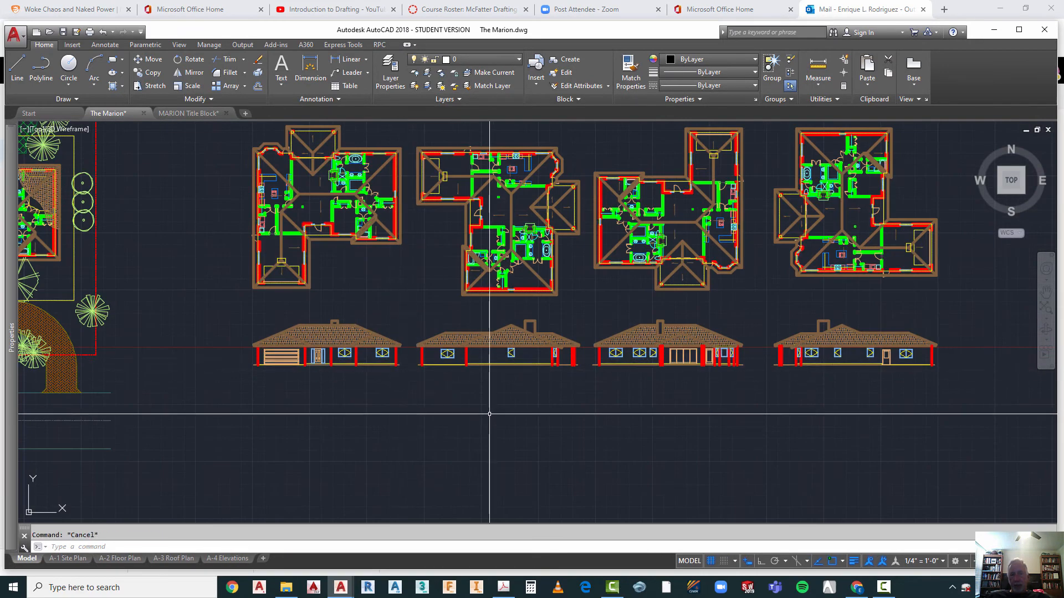
{"action": "type", "text": "M"}
{"action": "key", "text": "Return"}
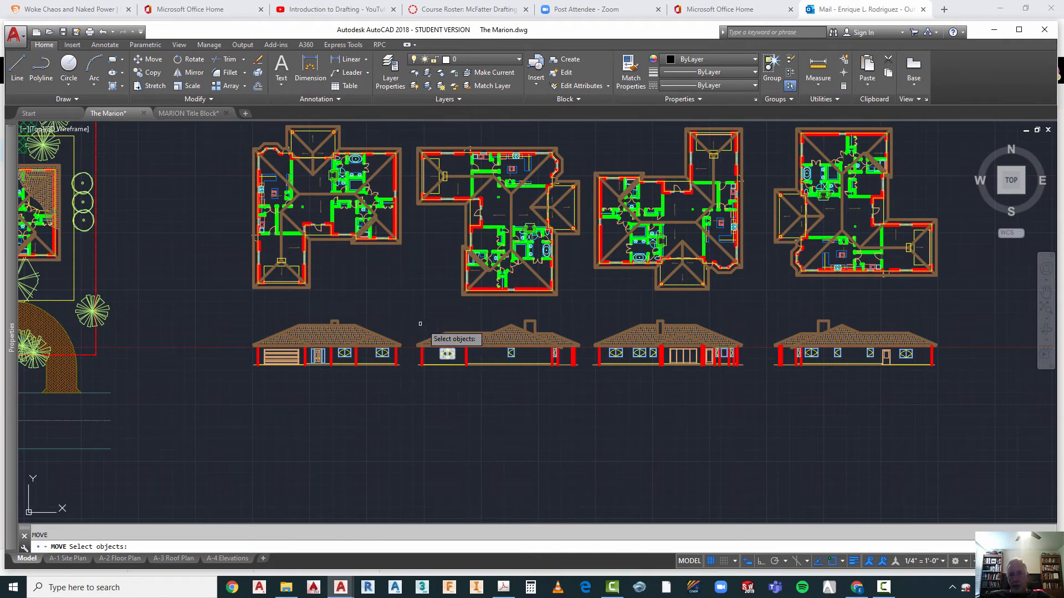
{"action": "left_click", "coordinate": [409, 307]}
{"action": "left_click", "coordinate": [591, 396]}
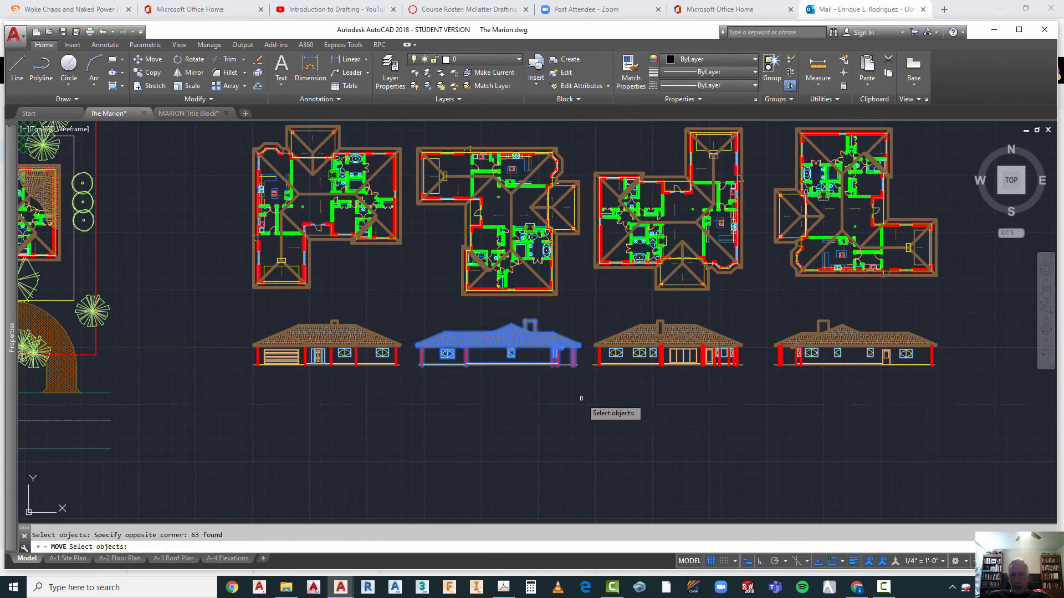
{"action": "key", "text": "Return"}
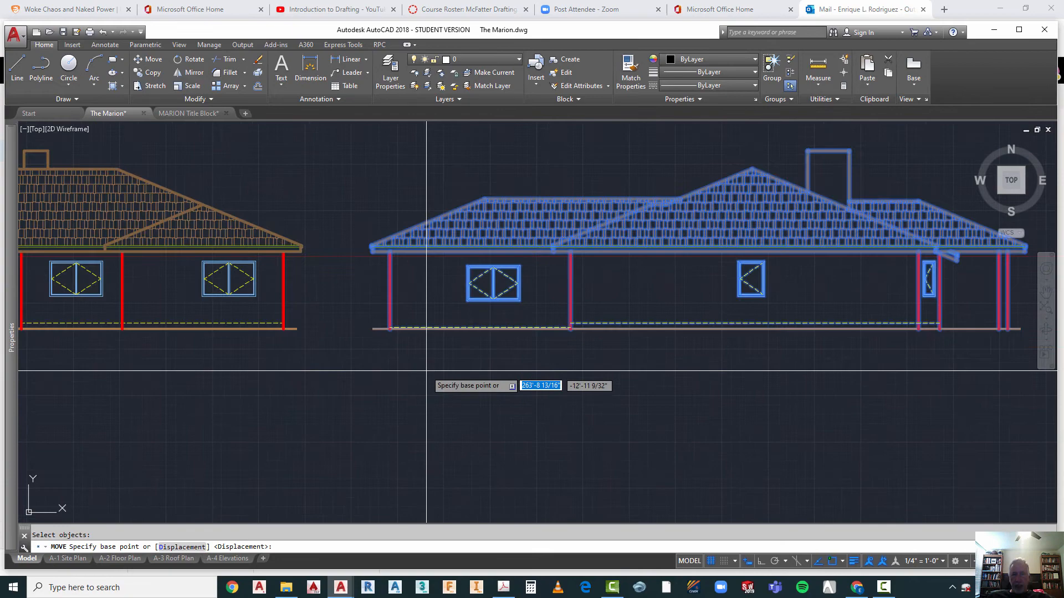
{"action": "left_click", "coordinate": [390, 328]}
{"action": "scroll", "coordinate": [434, 368], "scroll_direction": "down", "scroll_amount": 8}
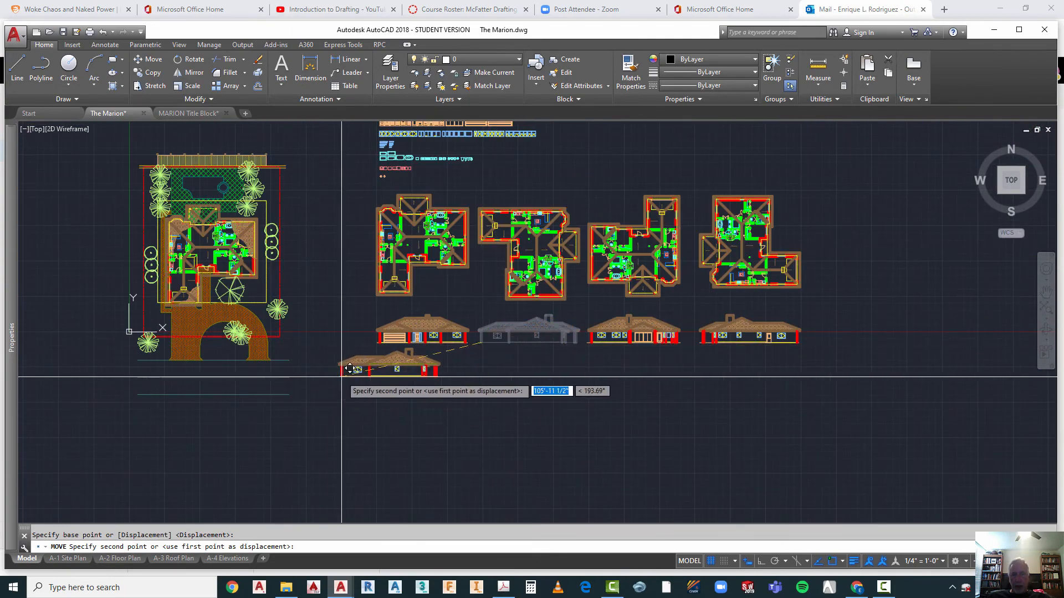
{"action": "scroll", "coordinate": [352, 371], "scroll_direction": "up", "scroll_amount": 2}
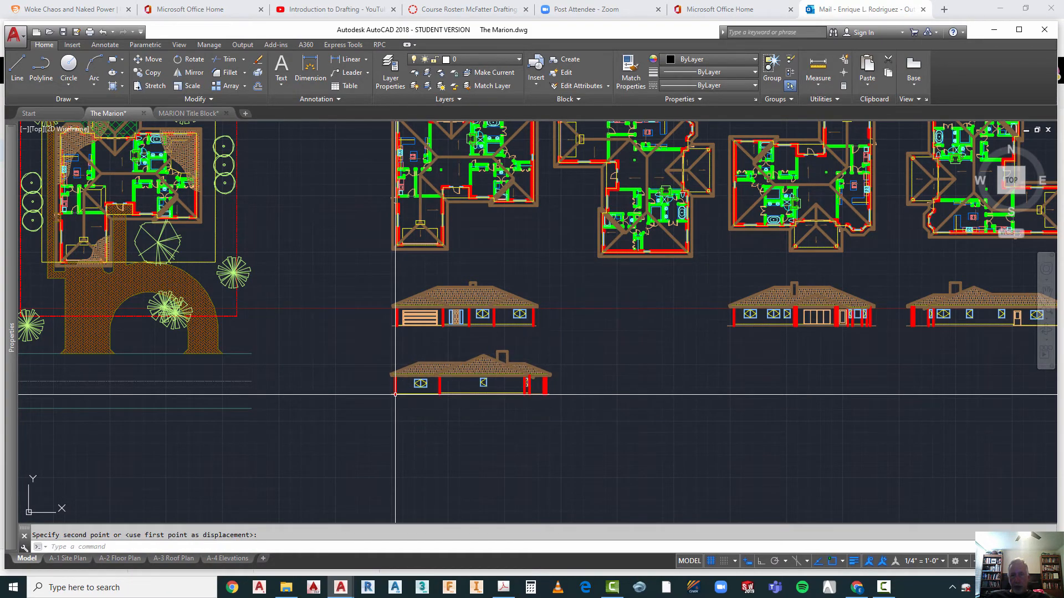
{"action": "key", "text": "Escape"}
{"action": "scroll", "coordinate": [541, 373], "scroll_direction": "down", "scroll_amount": 2}
{"action": "scroll", "coordinate": [637, 349], "scroll_direction": "up", "scroll_amount": 2}
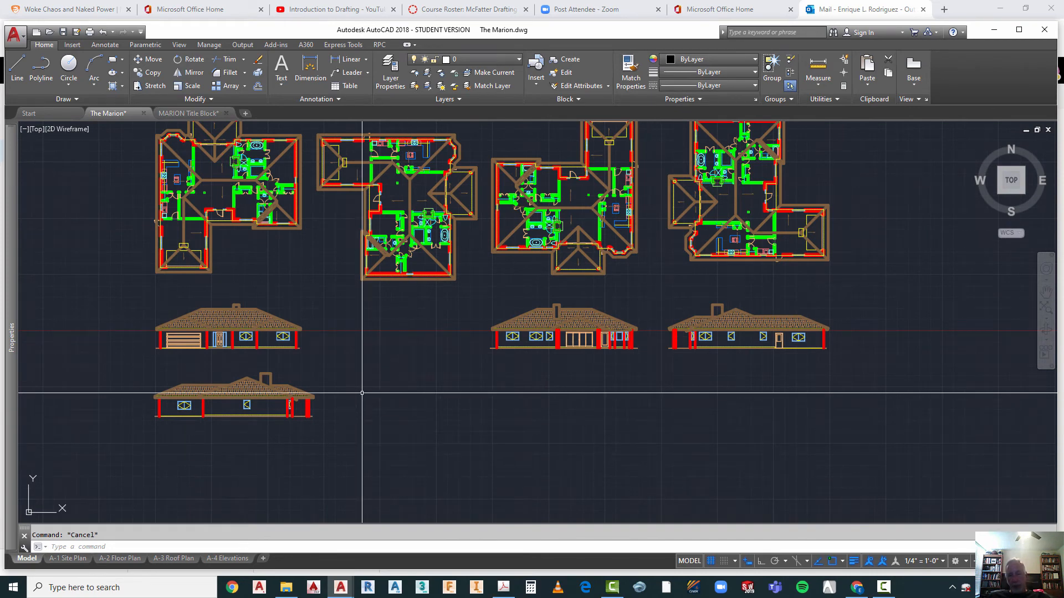
{"action": "type", "text": "m"}
{"action": "key", "text": "Return"}
{"action": "left_click", "coordinate": [150, 358]}
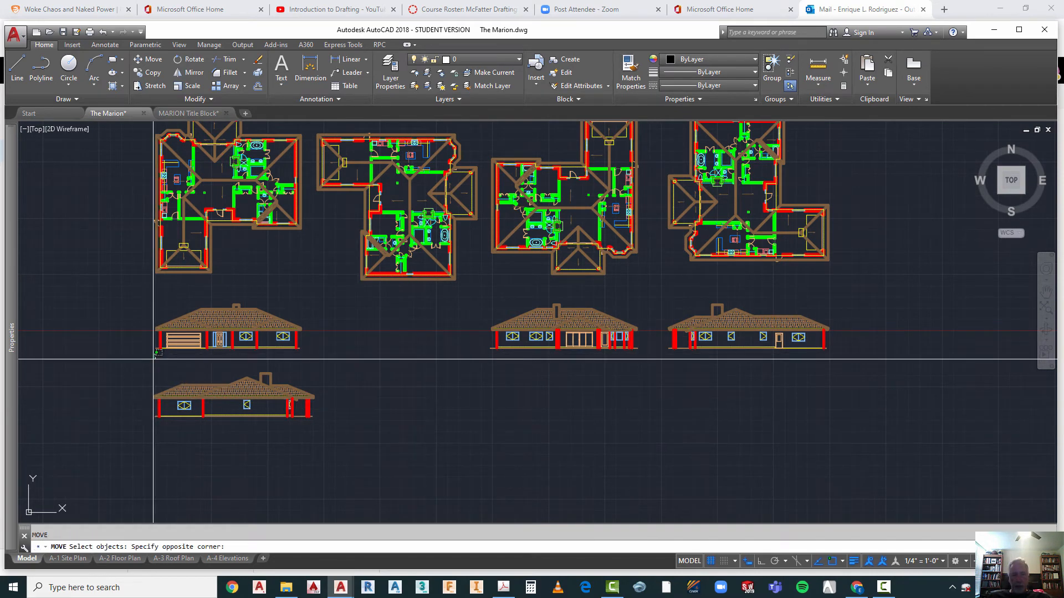
{"action": "left_click", "coordinate": [375, 430]}
{"action": "key", "text": "Return"}
{"action": "left_click", "coordinate": [248, 455]}
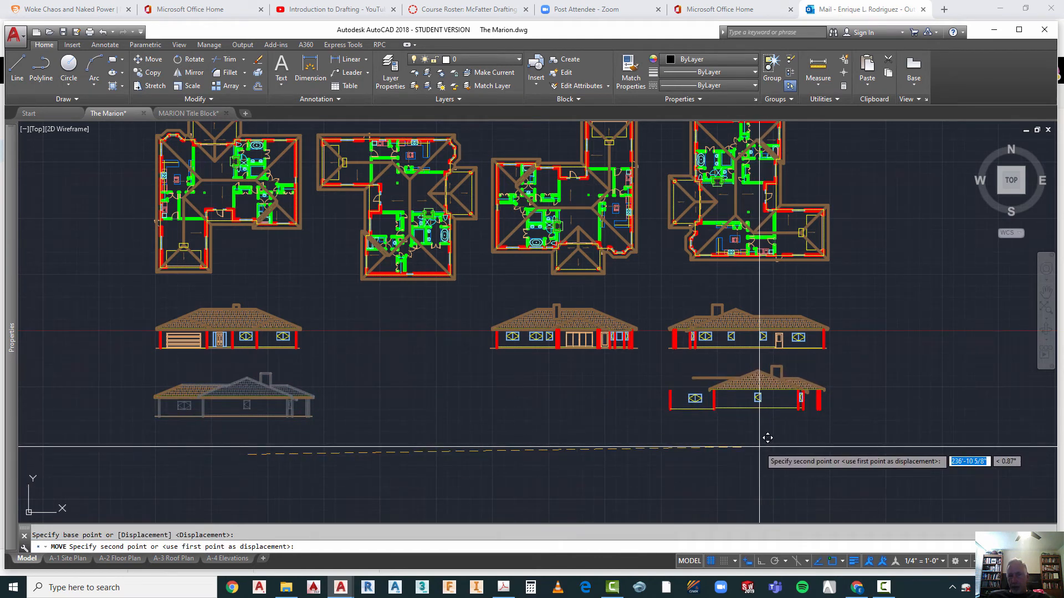
{"action": "key", "text": "Escape"}
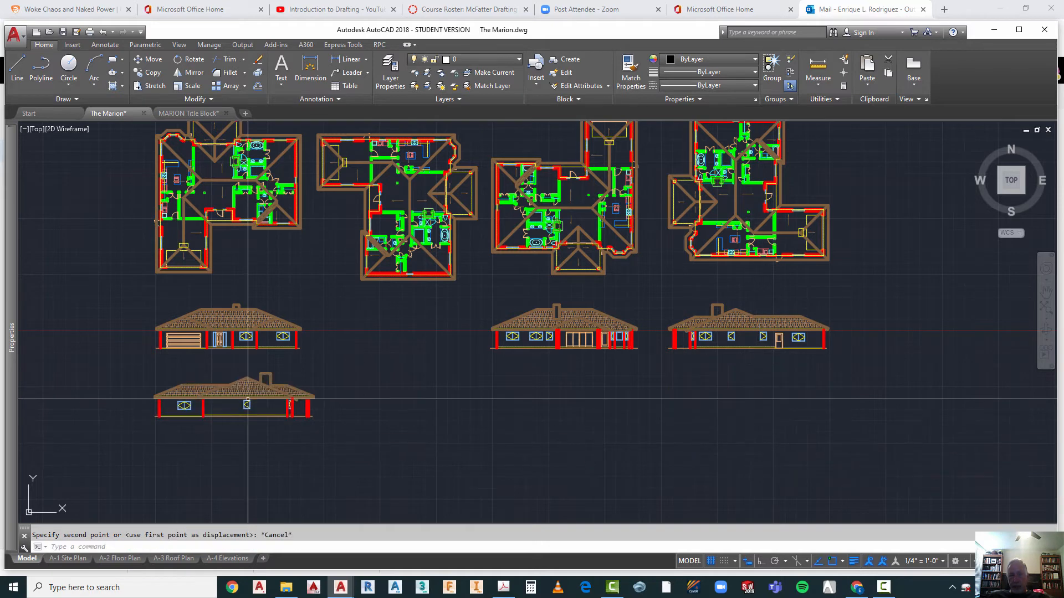
Step: Move the side elevation from below the garage-door elevation to directly below the other side elevation at the far end of the row
{"action": "right_click", "coordinate": [348, 375]}
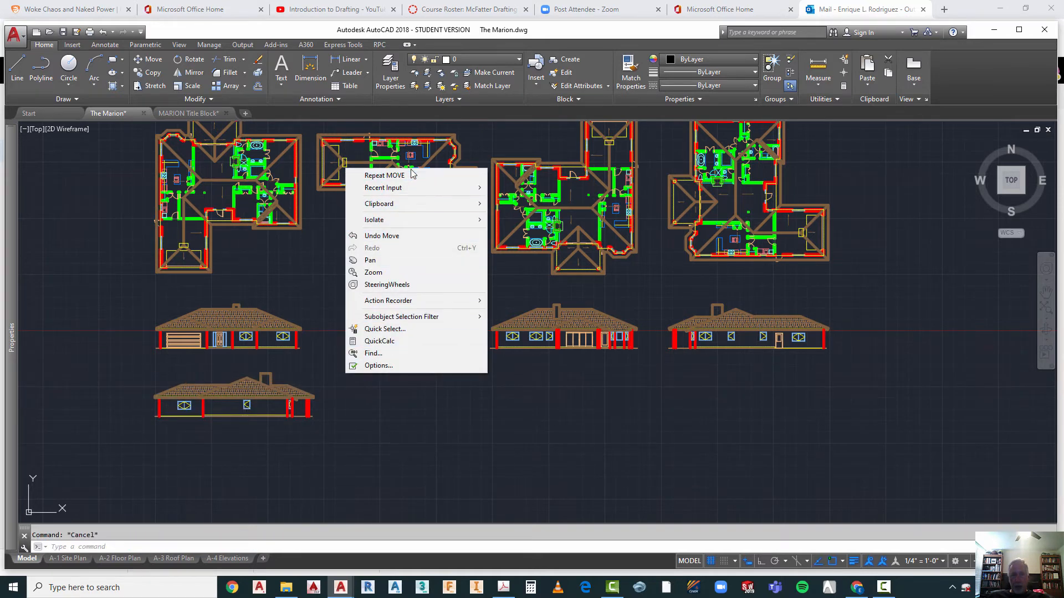
{"action": "left_click", "coordinate": [385, 176]}
{"action": "left_click", "coordinate": [336, 362]}
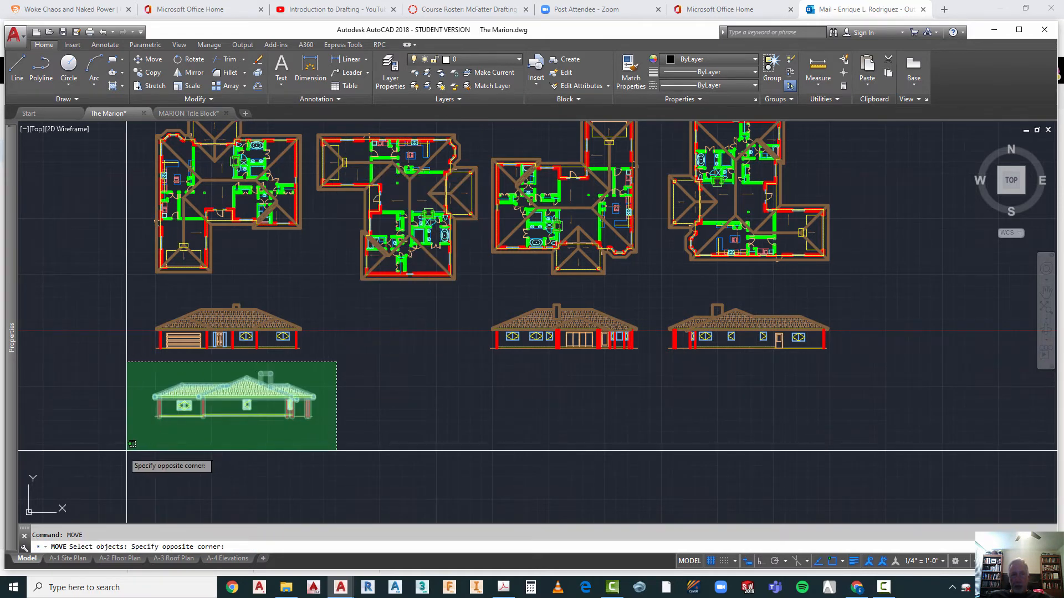
{"action": "left_click", "coordinate": [66, 466]}
{"action": "key", "text": "Return"}
{"action": "left_click", "coordinate": [211, 460]}
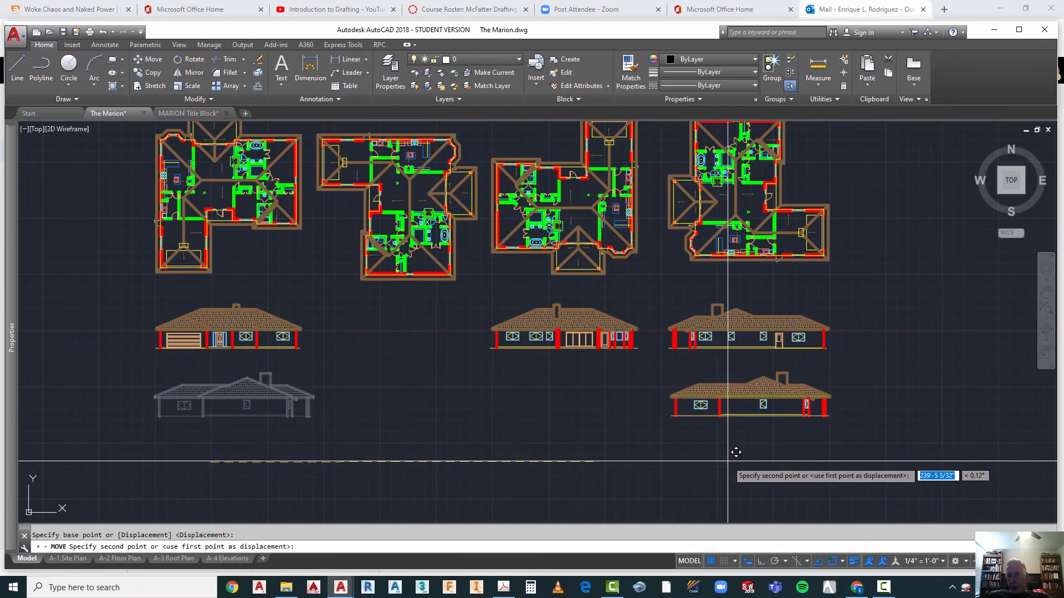
{"action": "left_click", "coordinate": [733, 451]}
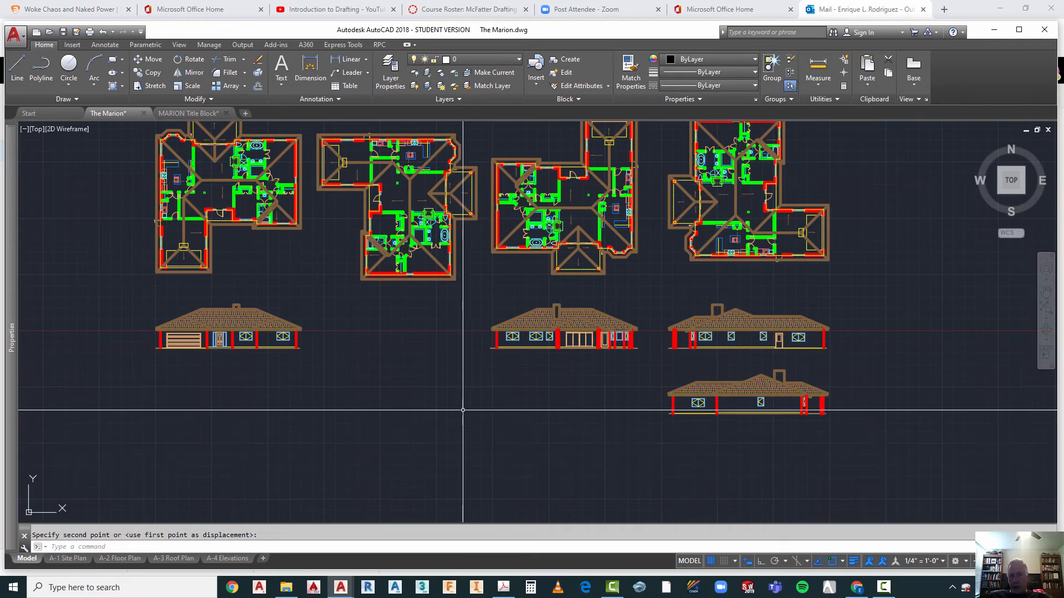
Step: Move the rear elevation with the sliding glass doors to directly below the garage-door elevation
{"action": "right_click", "coordinate": [481, 404]}
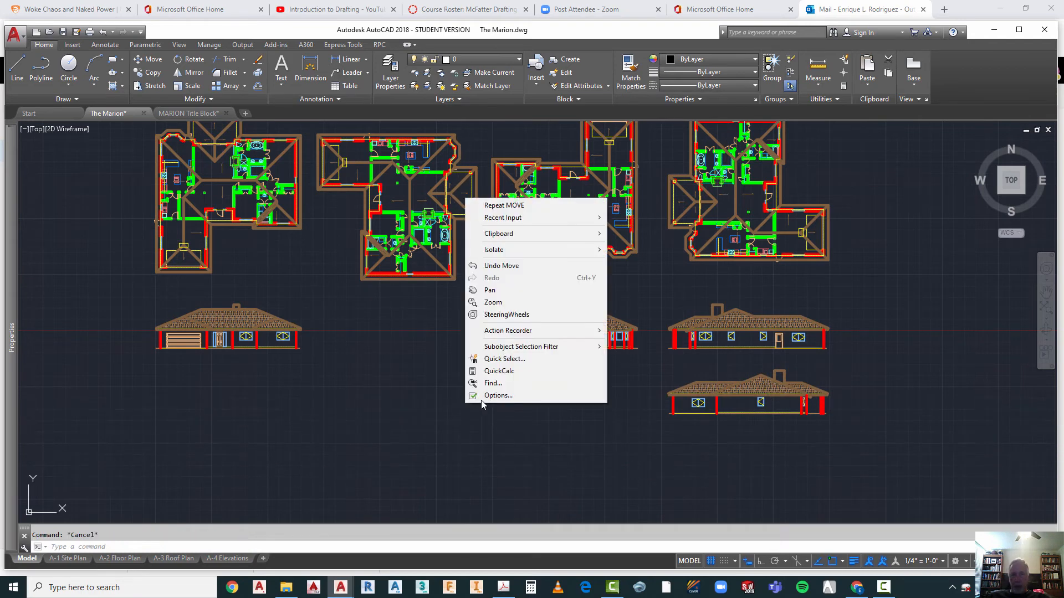
{"action": "left_click", "coordinate": [515, 206]}
{"action": "left_click", "coordinate": [475, 288]}
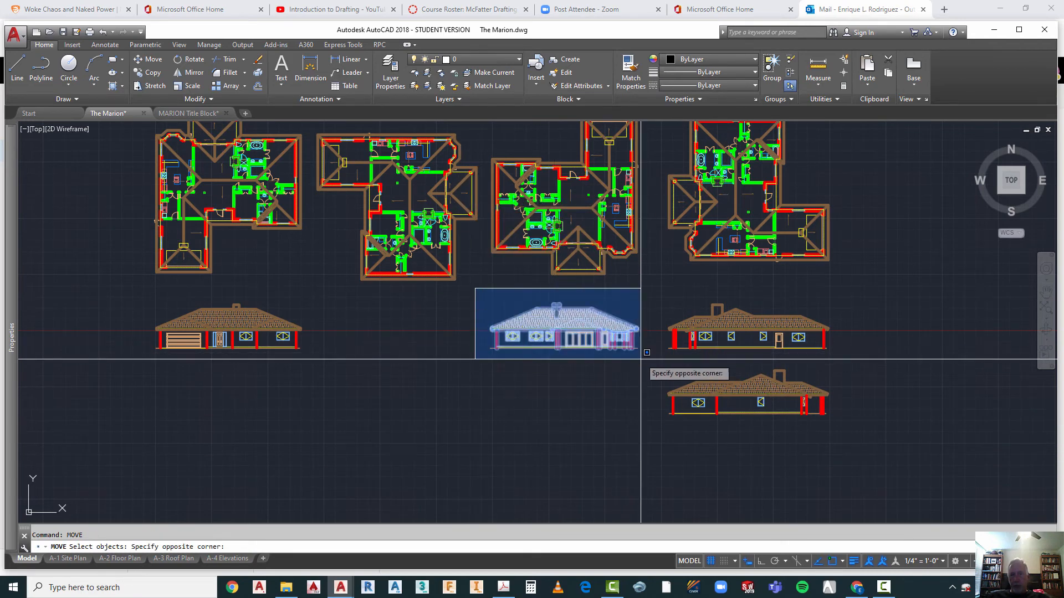
{"action": "left_click", "coordinate": [645, 361]}
{"action": "key", "text": "Return"}
{"action": "left_click", "coordinate": [626, 369]}
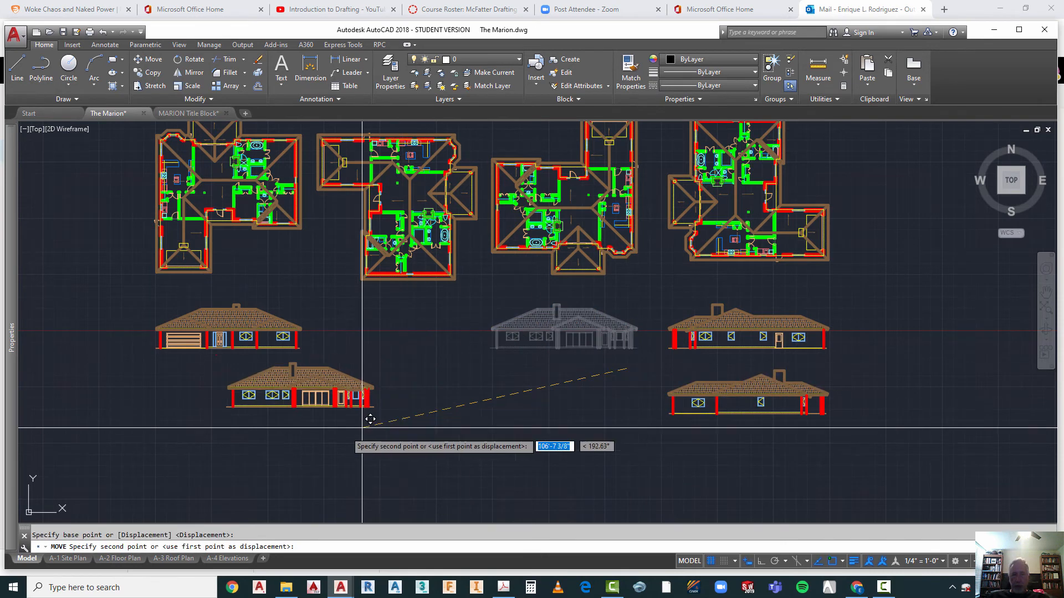
{"action": "left_click", "coordinate": [296, 425]}
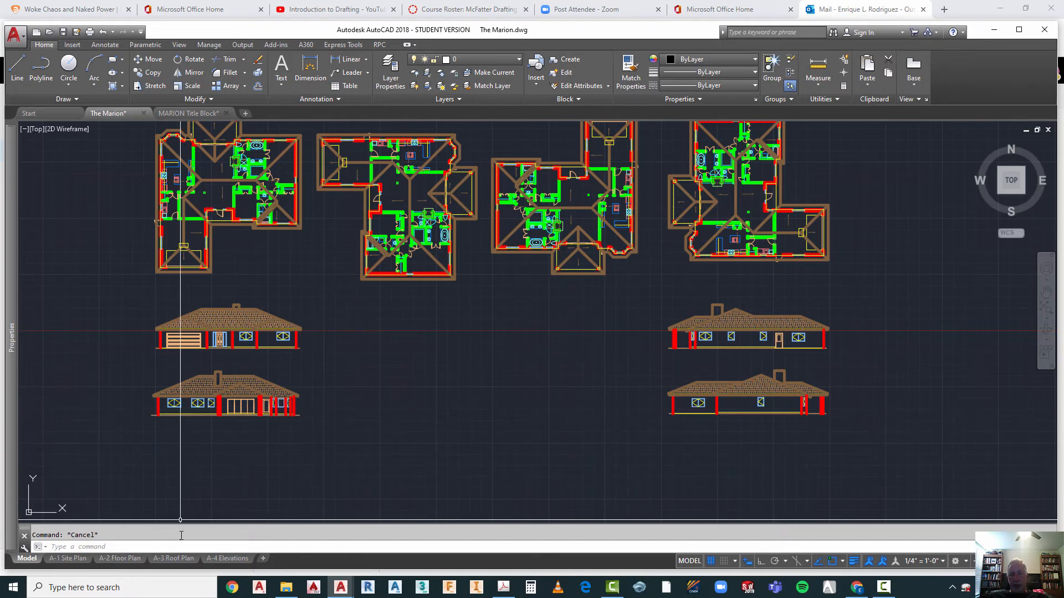
Step: Return to paper space on the A-4 Elevations layout and delete the north arrow from the sheet
{"action": "left_click", "coordinate": [227, 559]}
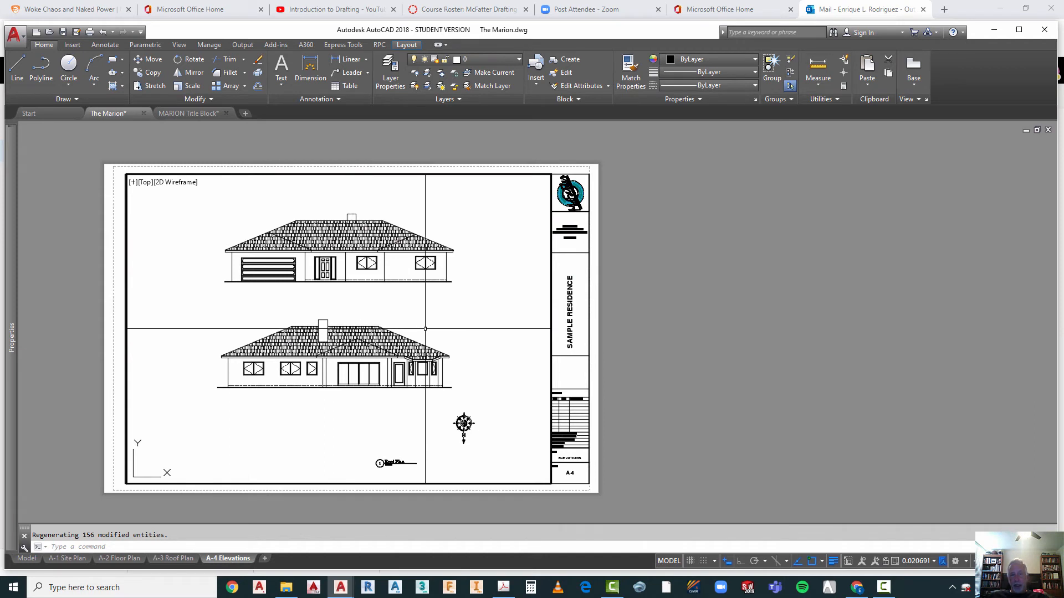
{"action": "key", "text": "Escape"}
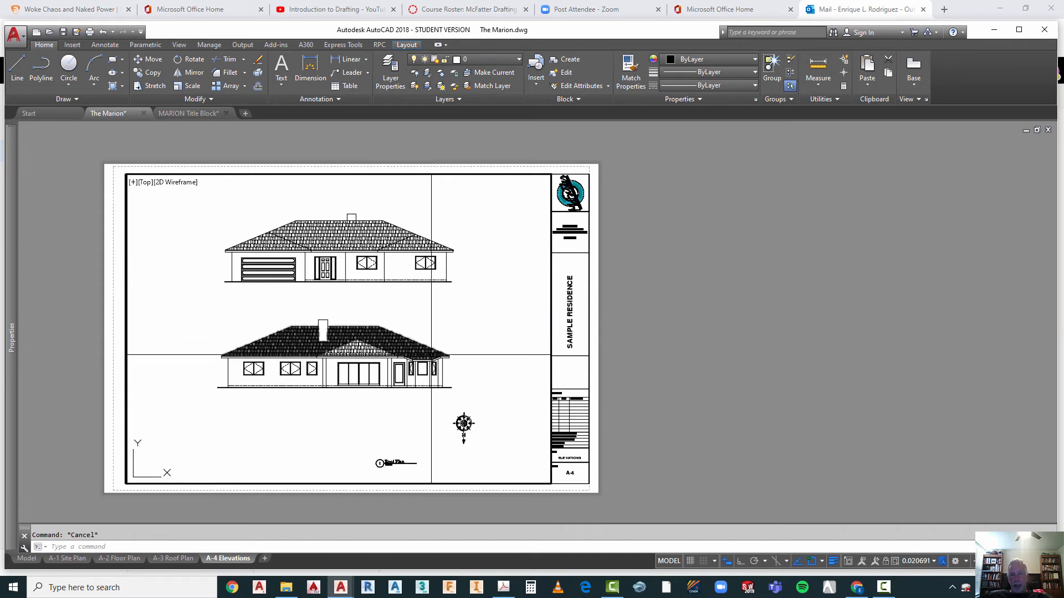
{"action": "double_click", "coordinate": [671, 341]}
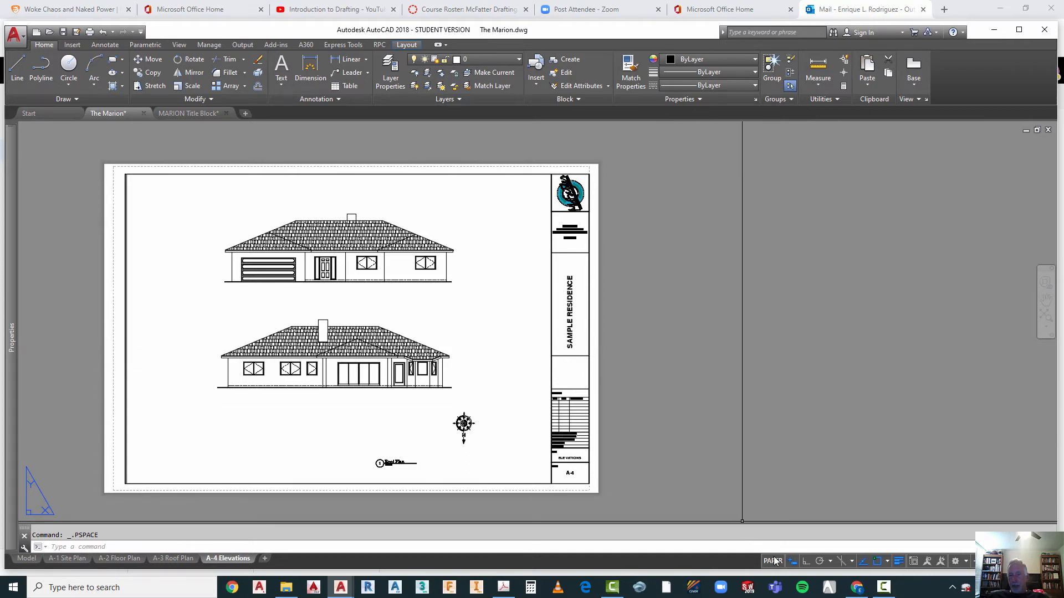
{"action": "left_click", "coordinate": [486, 400]}
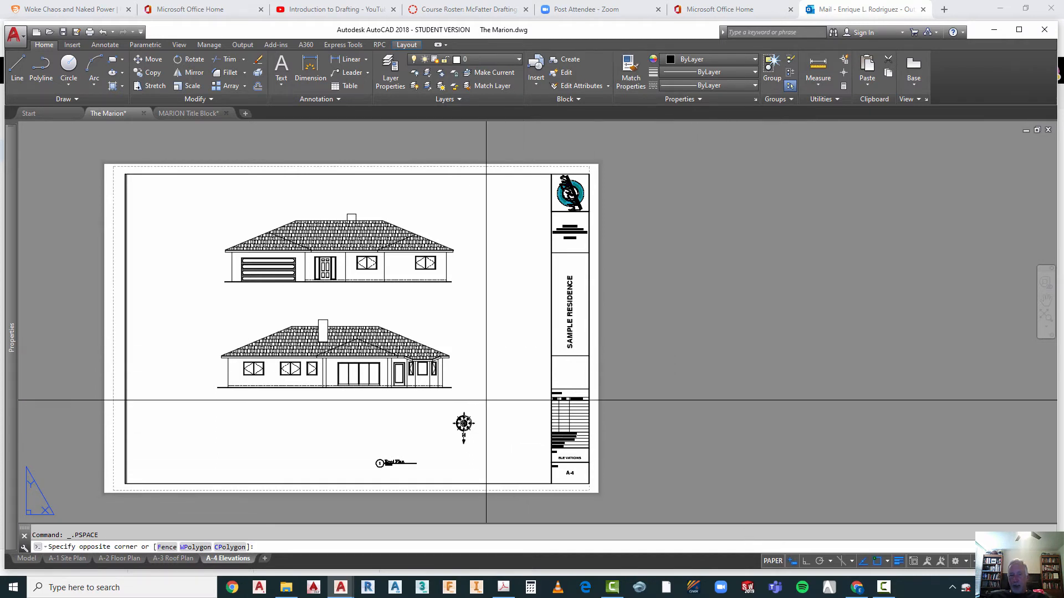
{"action": "left_click", "coordinate": [441, 448]}
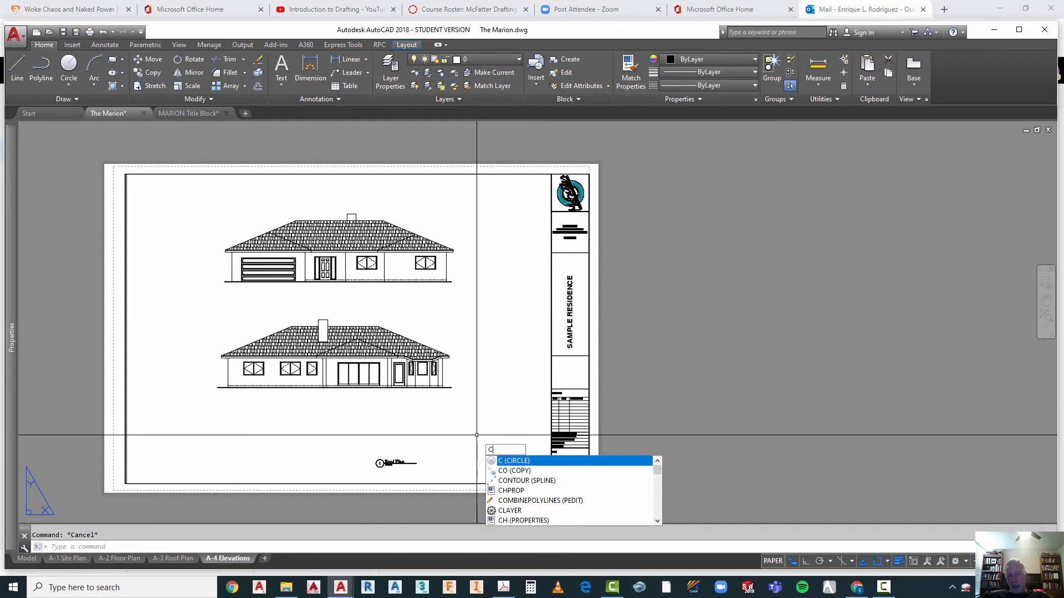
Step: Copy the Roof Plan drawing title to the space below the garage-door elevation on the sheet
{"action": "type", "text": "O"}
{"action": "key", "text": "Return"}
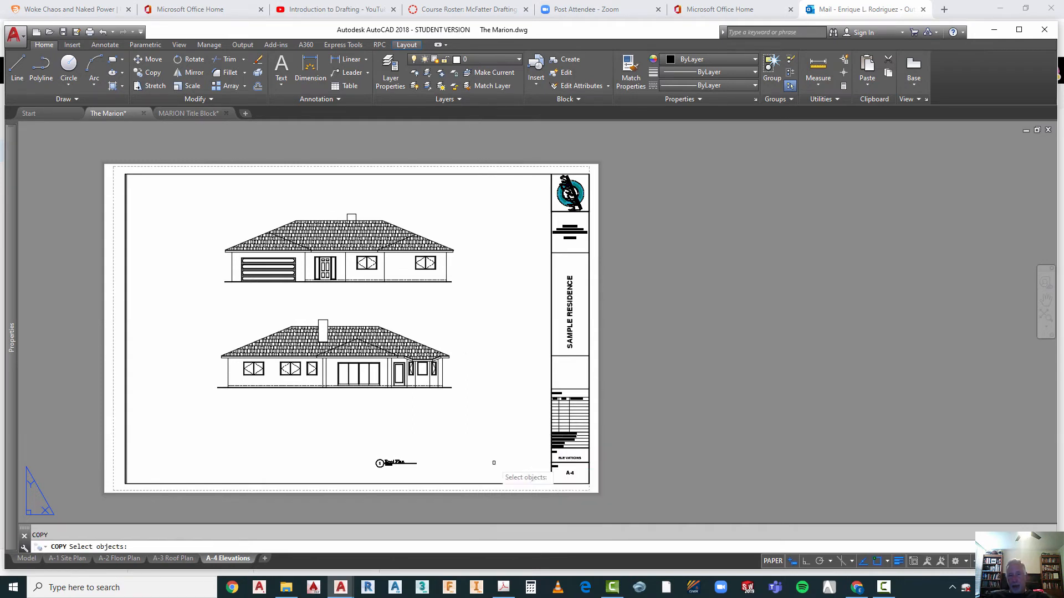
{"action": "left_click", "coordinate": [346, 444]}
{"action": "left_click", "coordinate": [464, 474]}
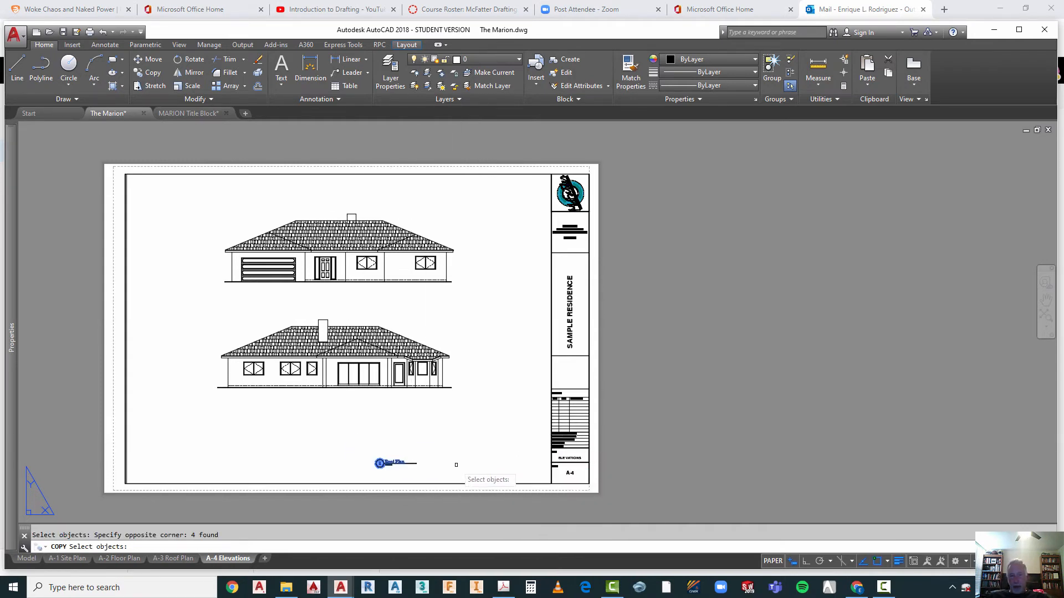
{"action": "key", "text": "Return"}
{"action": "left_click", "coordinate": [468, 462]}
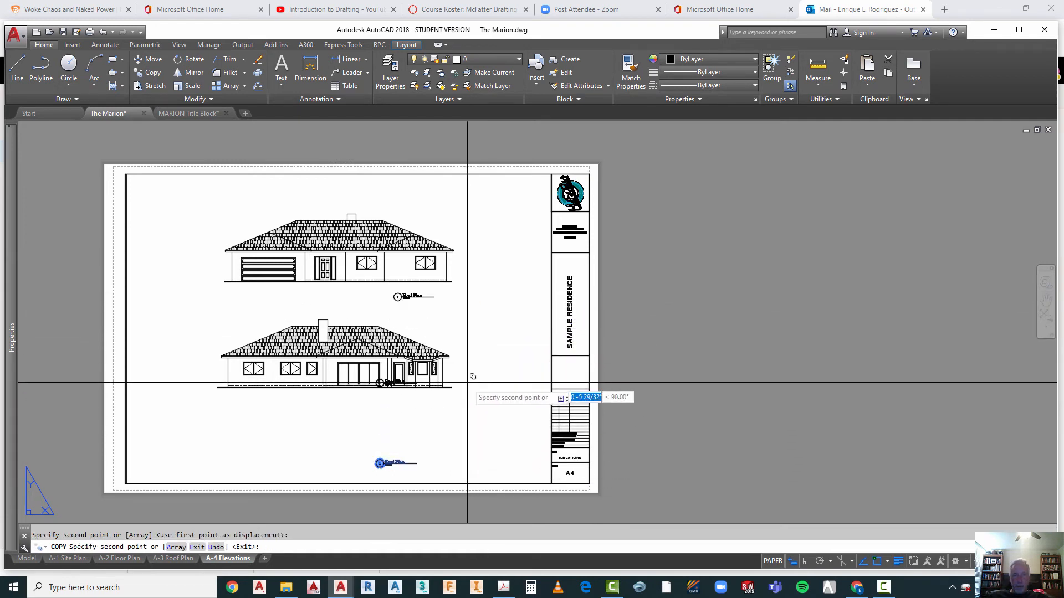
{"action": "key", "text": "Escape"}
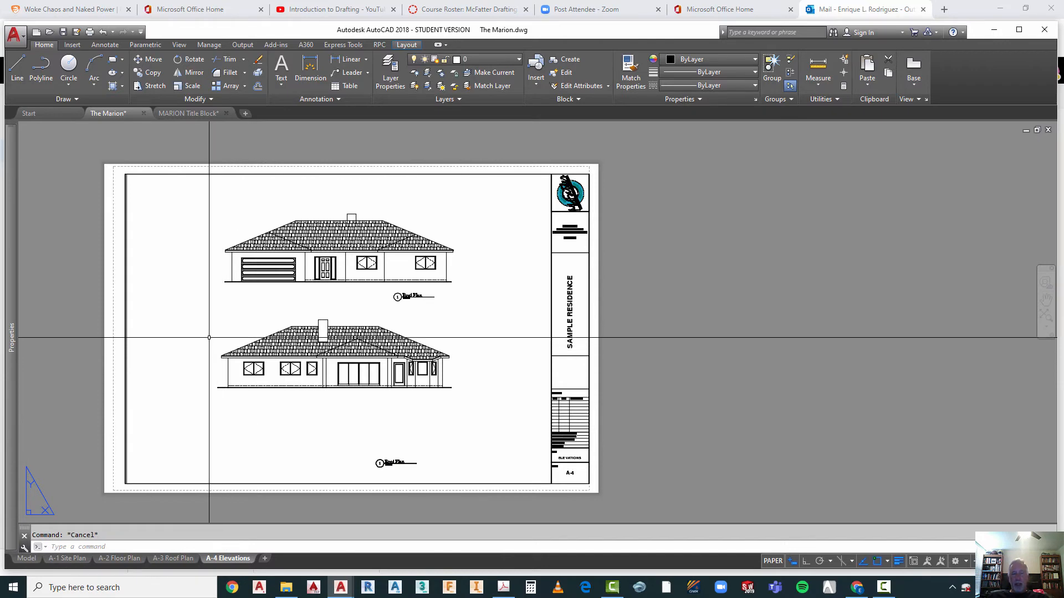
{"action": "scroll", "coordinate": [209, 337], "scroll_direction": "up", "scroll_amount": 2}
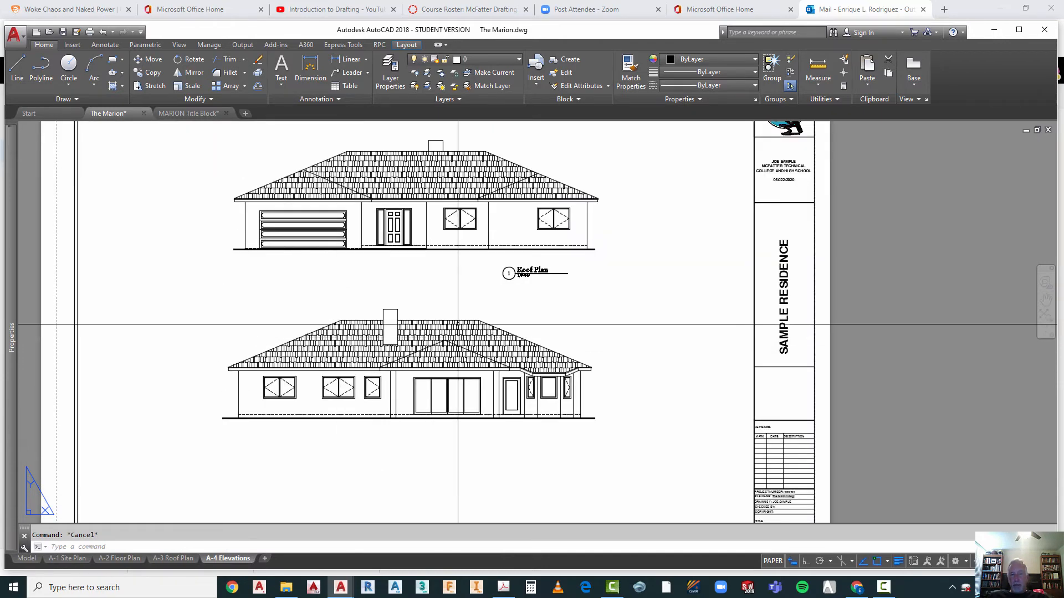
{"action": "scroll", "coordinate": [457, 324], "scroll_direction": "down", "scroll_amount": 3}
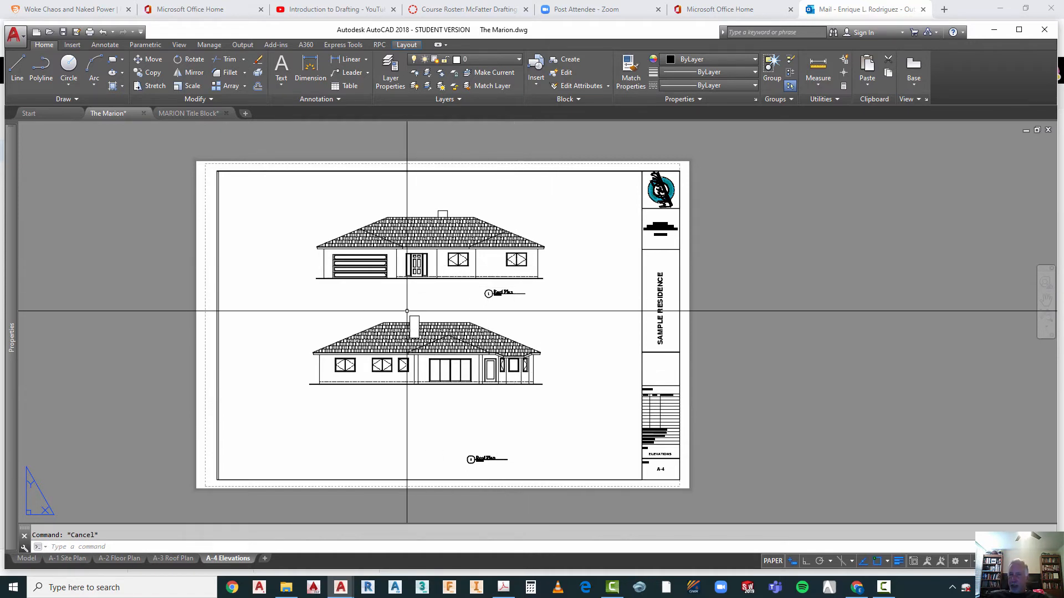
Step: Set the A-4 elevations viewport scale to 1/4" = 1'-0" and pan both elevations slightly lower within it
{"action": "double_click", "coordinate": [589, 364]}
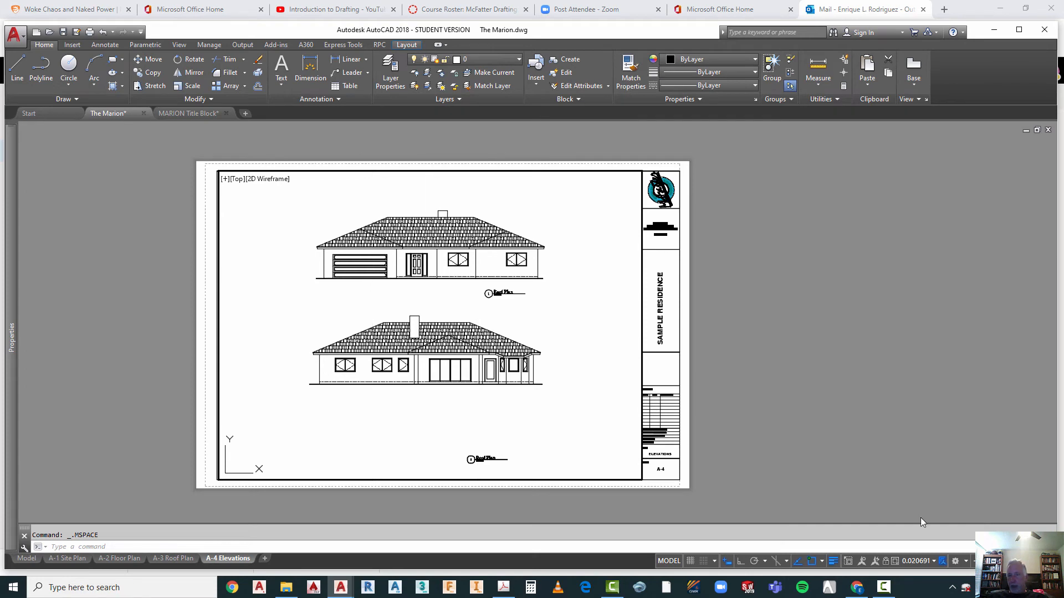
{"action": "left_click", "coordinate": [923, 562]}
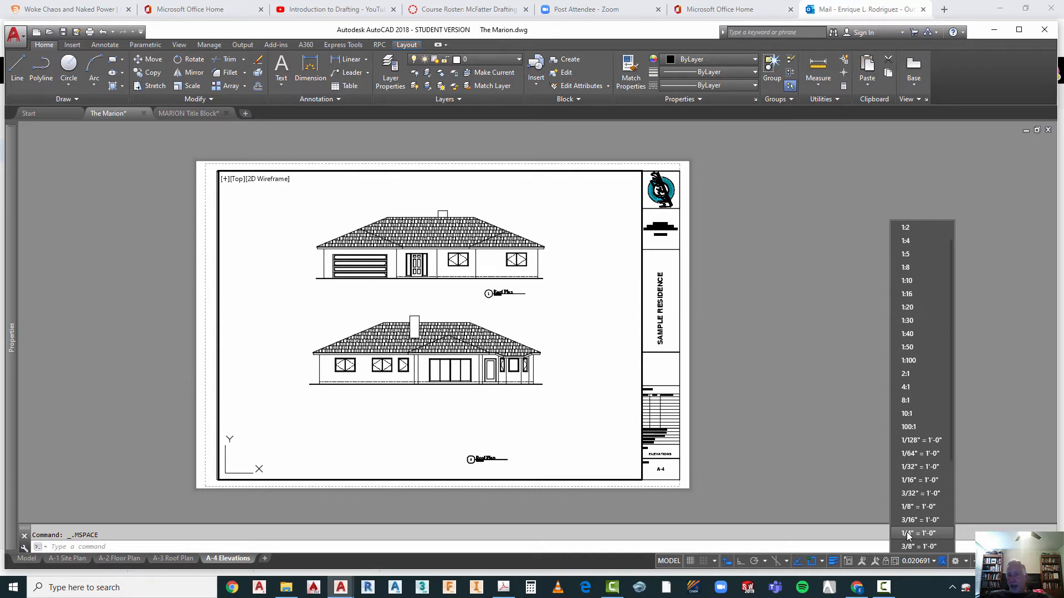
{"action": "left_click", "coordinate": [909, 534]}
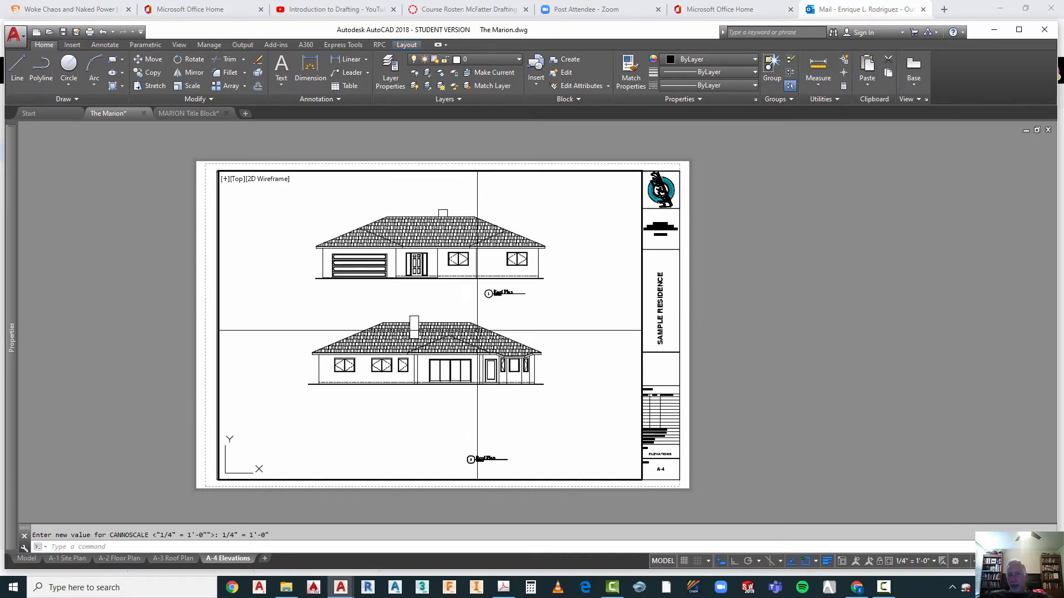
{"action": "right_click", "coordinate": [464, 307]}
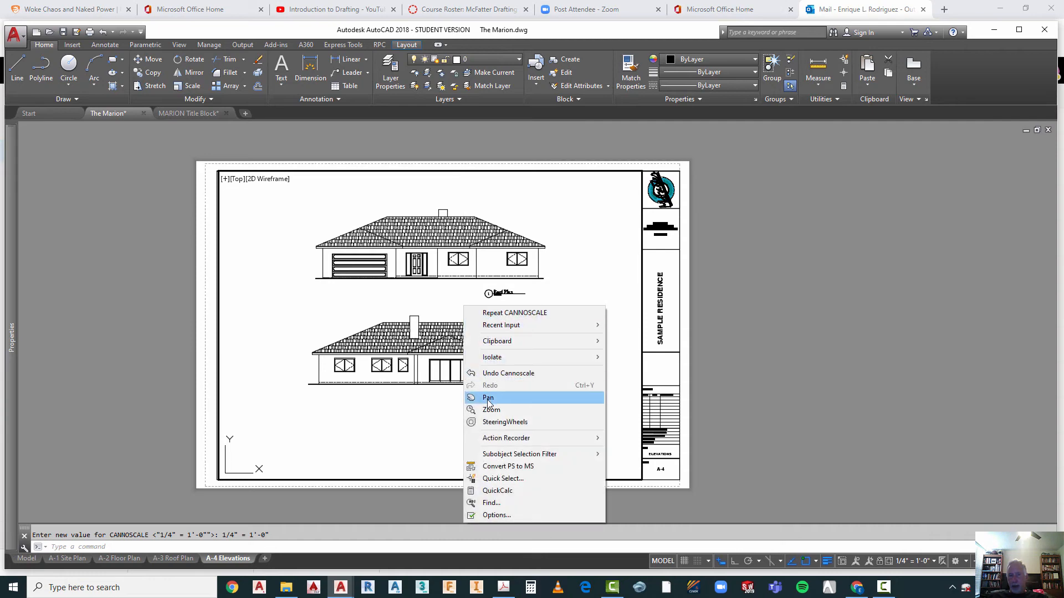
{"action": "left_click", "coordinate": [488, 399]}
{"action": "left_click_drag", "start_coordinate": [460, 306], "coordinate": [463, 317]}
{"action": "key", "text": "Escape"}
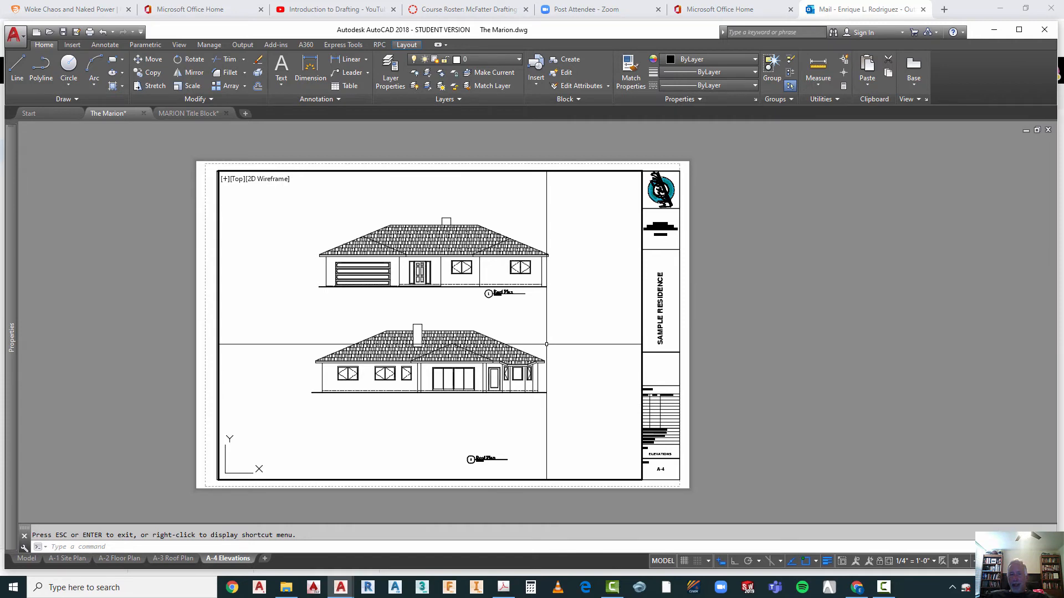
{"action": "left_click", "coordinate": [27, 558]}
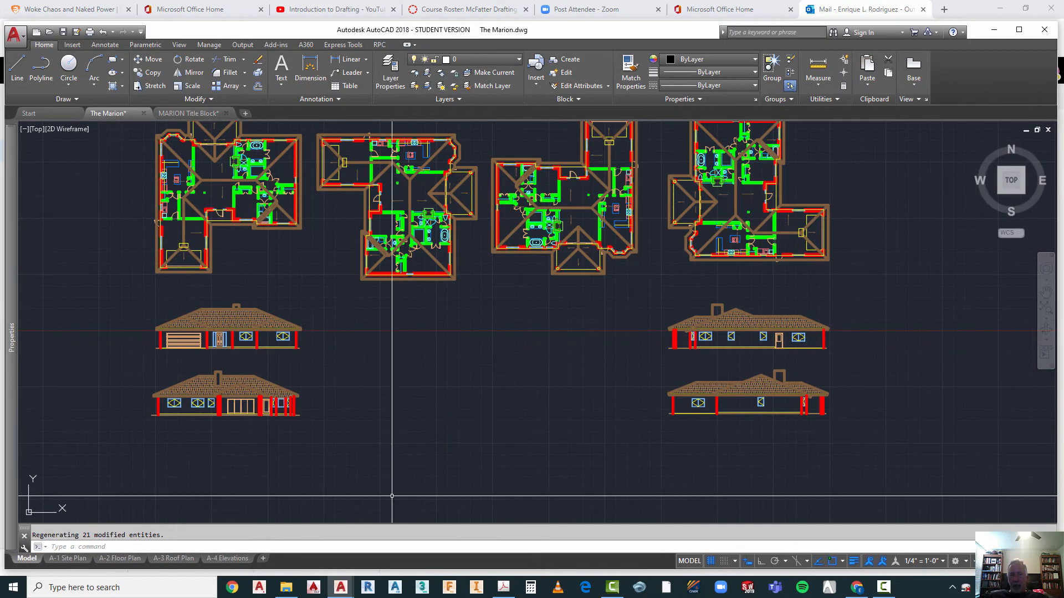
{"action": "left_click", "coordinate": [138, 364]}
{"action": "left_click", "coordinate": [353, 446]}
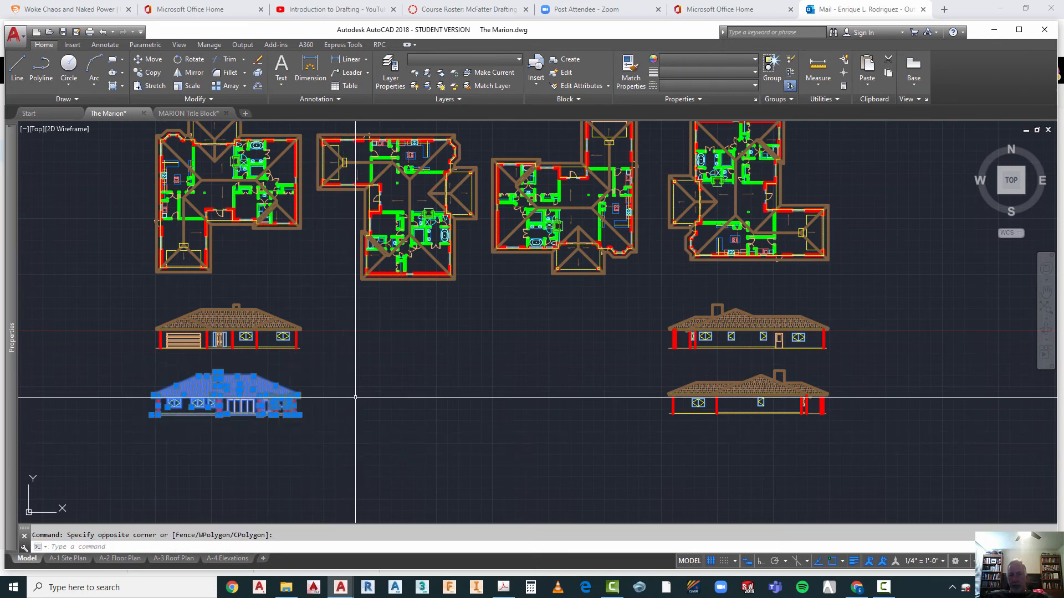
{"action": "key", "text": "Escape"}
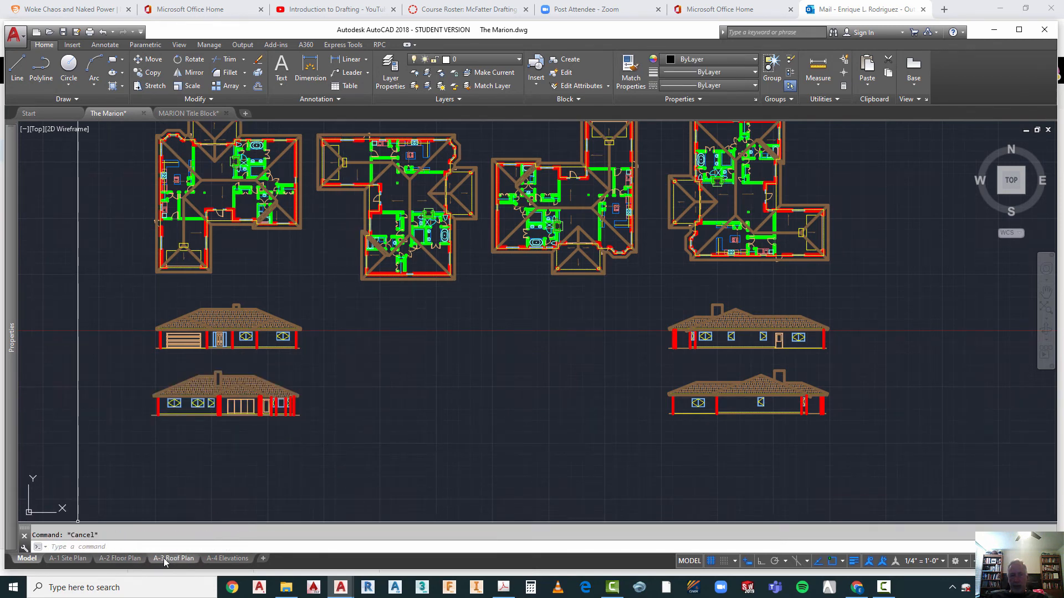
Step: Through the A-4 viewport, move the rear elevation slightly down and right so it lines up under the garage-door elevation
{"action": "left_click", "coordinate": [227, 558]}
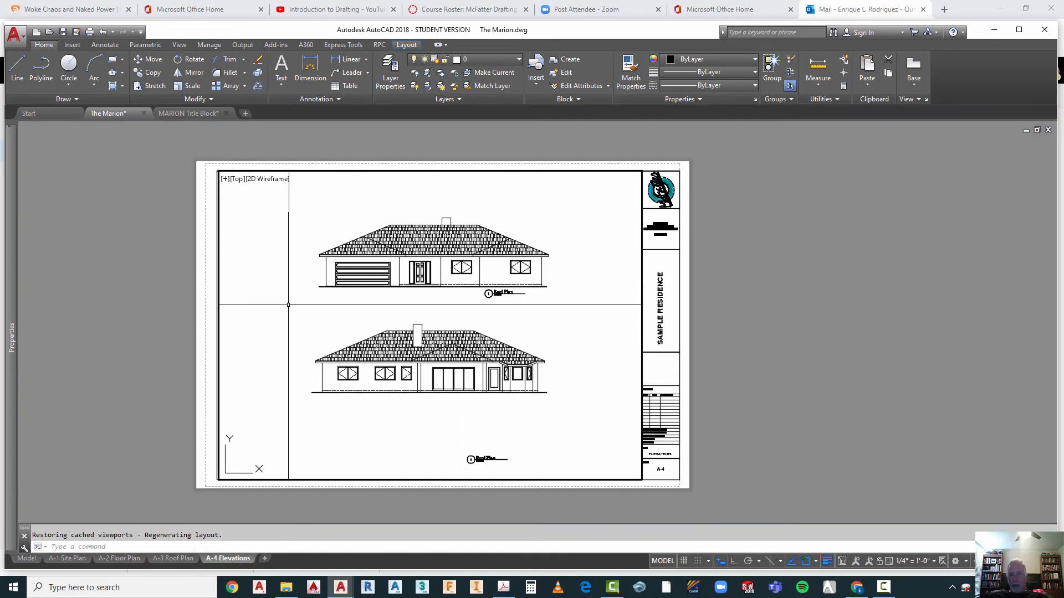
{"action": "type", "text": "m"}
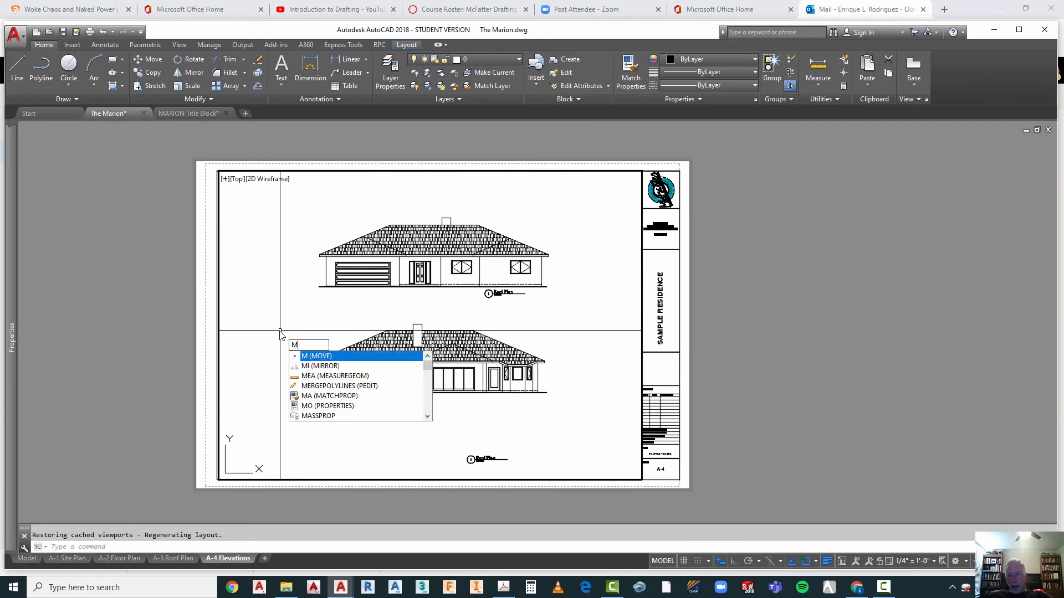
{"action": "key", "text": "Return"}
{"action": "left_click", "coordinate": [282, 310]}
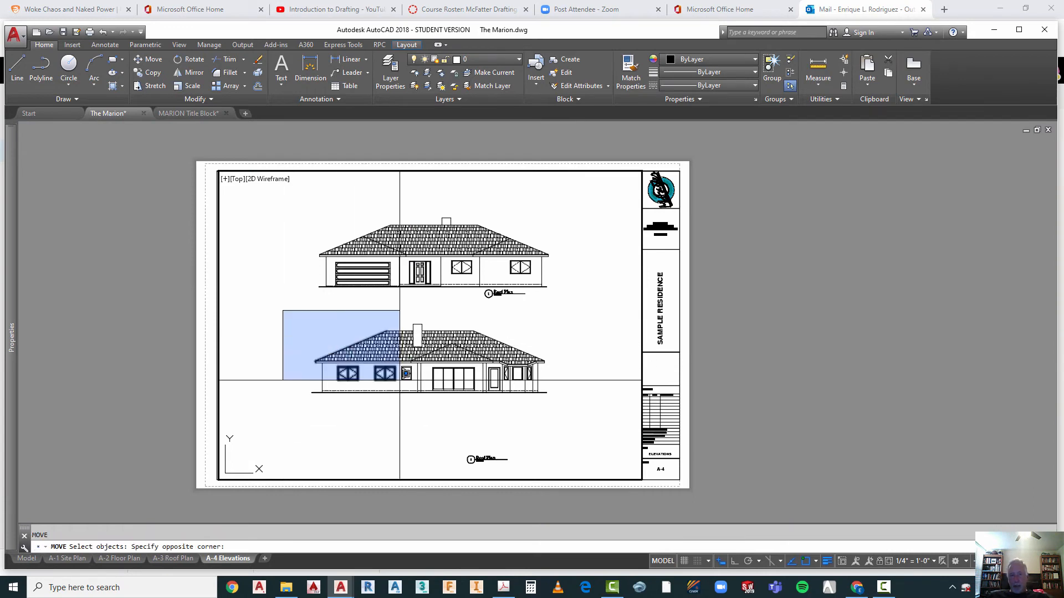
{"action": "left_click", "coordinate": [570, 411]}
{"action": "key", "text": "Return"}
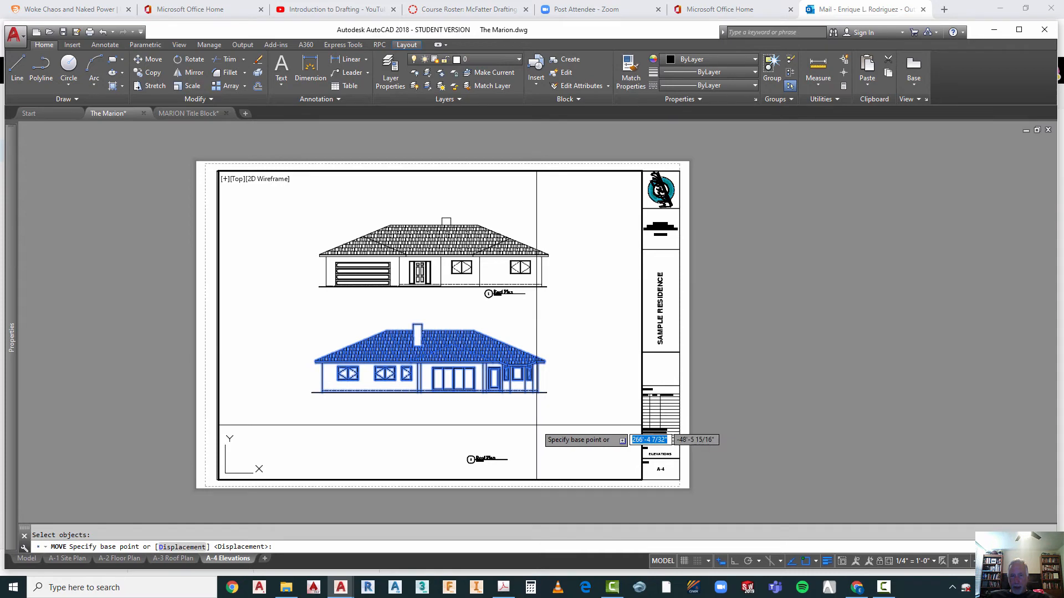
{"action": "left_click", "coordinate": [539, 429]}
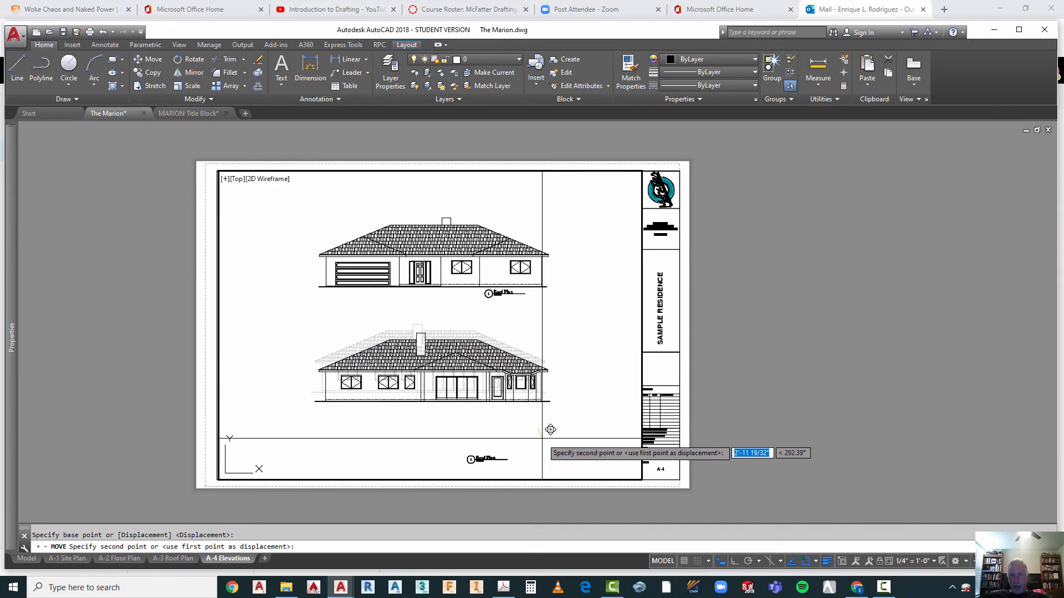
{"action": "left_click", "coordinate": [551, 430]}
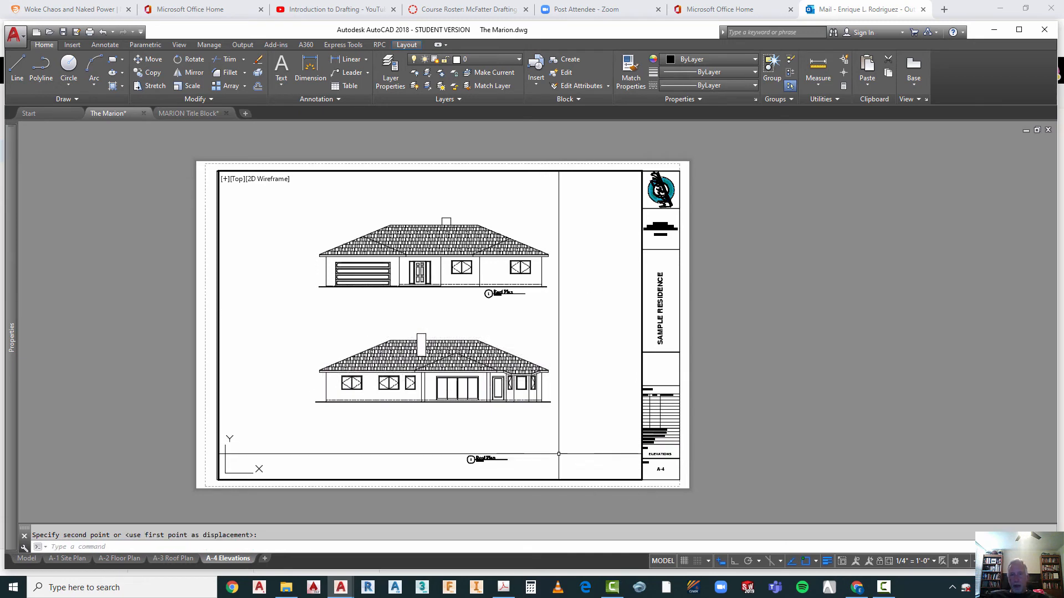
Step: Return to paper space and move the drawing title under the garage-door elevation slightly down and right, clear of the ground line
{"action": "double_click", "coordinate": [776, 387]}
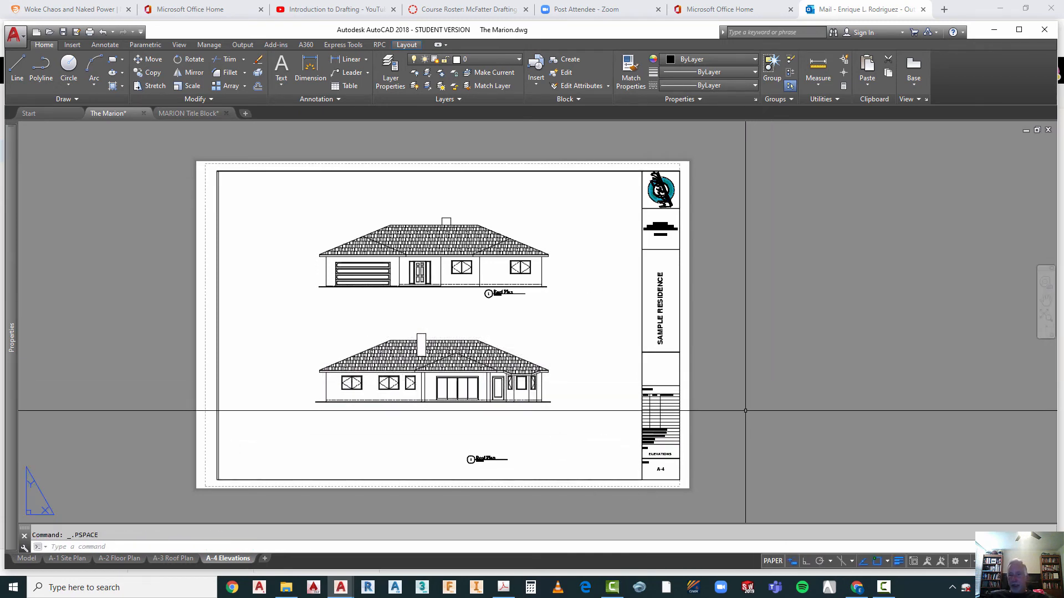
{"action": "scroll", "coordinate": [480, 326], "scroll_direction": "up", "scroll_amount": 2}
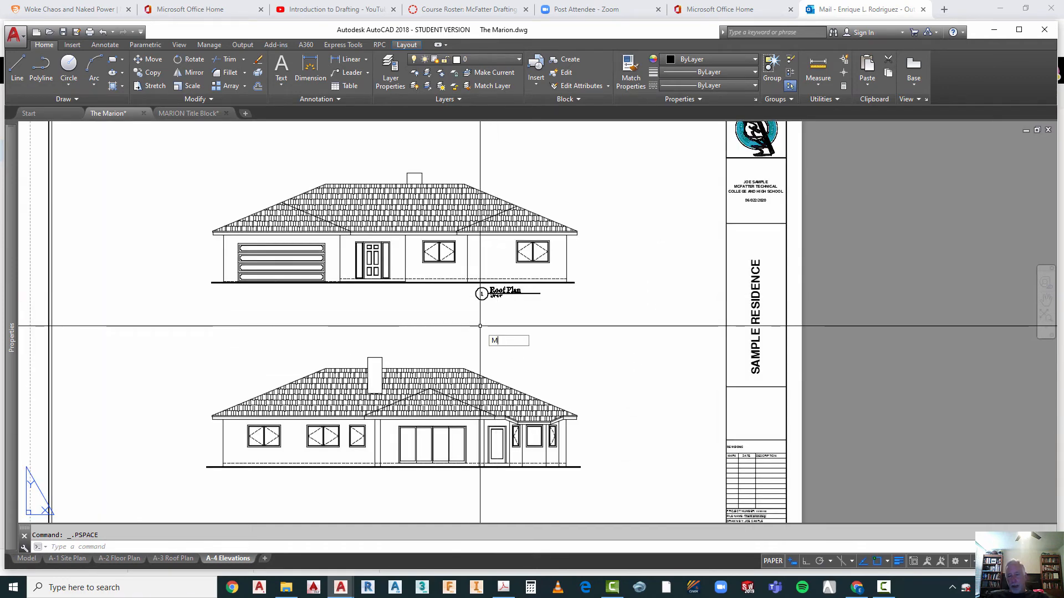
{"action": "type", "text": "M"}
{"action": "key", "text": "Return"}
{"action": "left_click", "coordinate": [456, 274]}
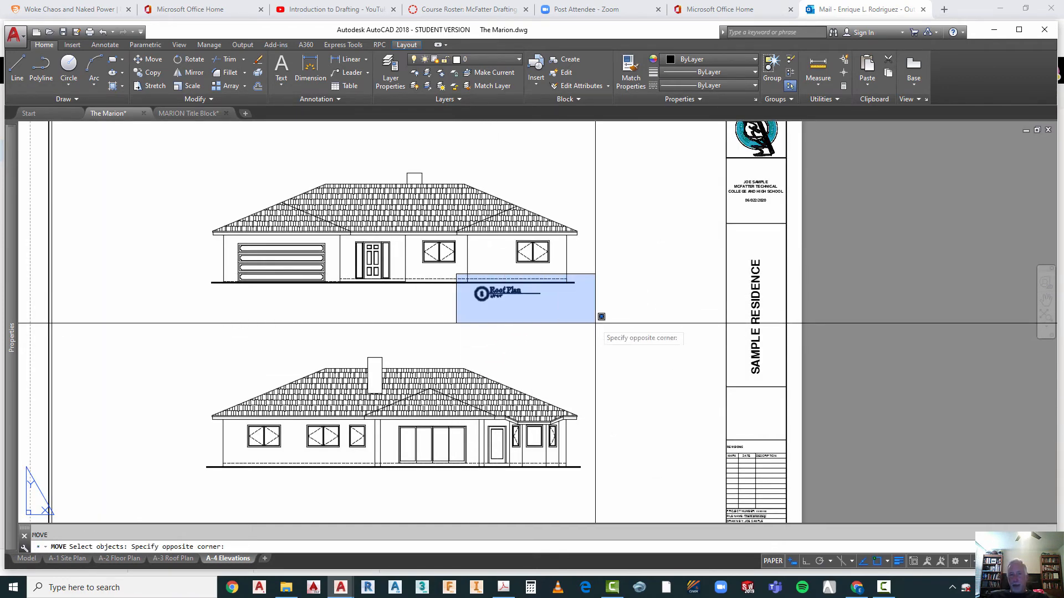
{"action": "left_click", "coordinate": [553, 316]}
{"action": "key", "text": "Return"}
{"action": "left_click", "coordinate": [558, 315]}
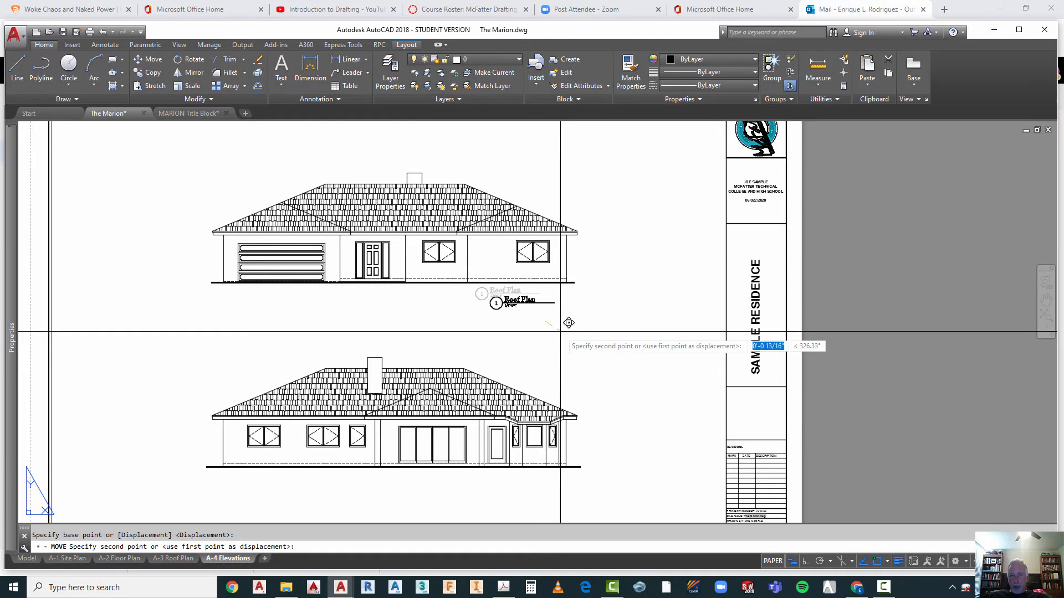
{"action": "left_click", "coordinate": [575, 328]}
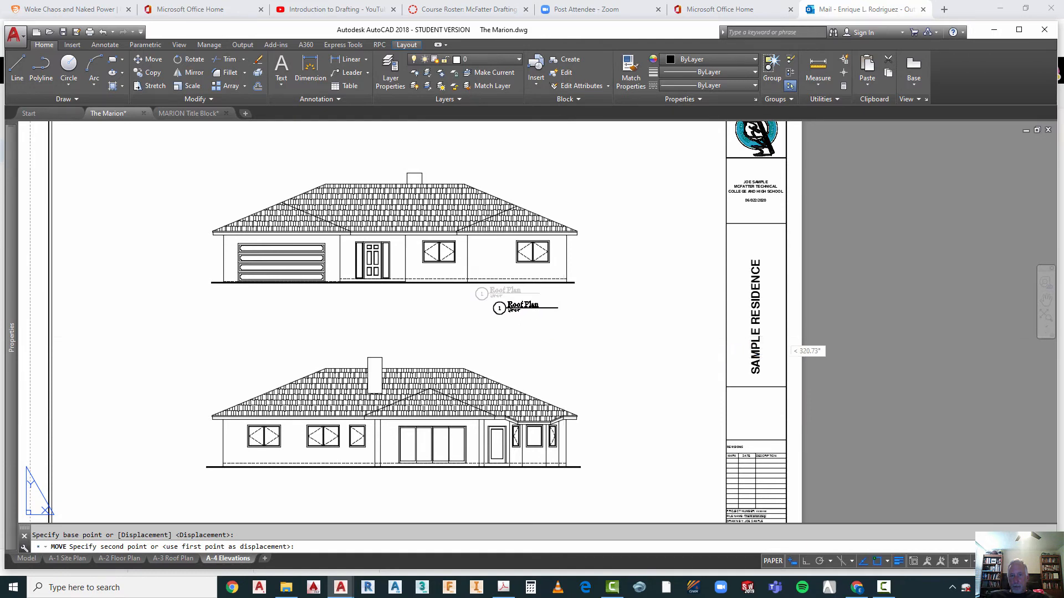
{"action": "key", "text": "Escape"}
{"action": "right_click", "coordinate": [565, 339]}
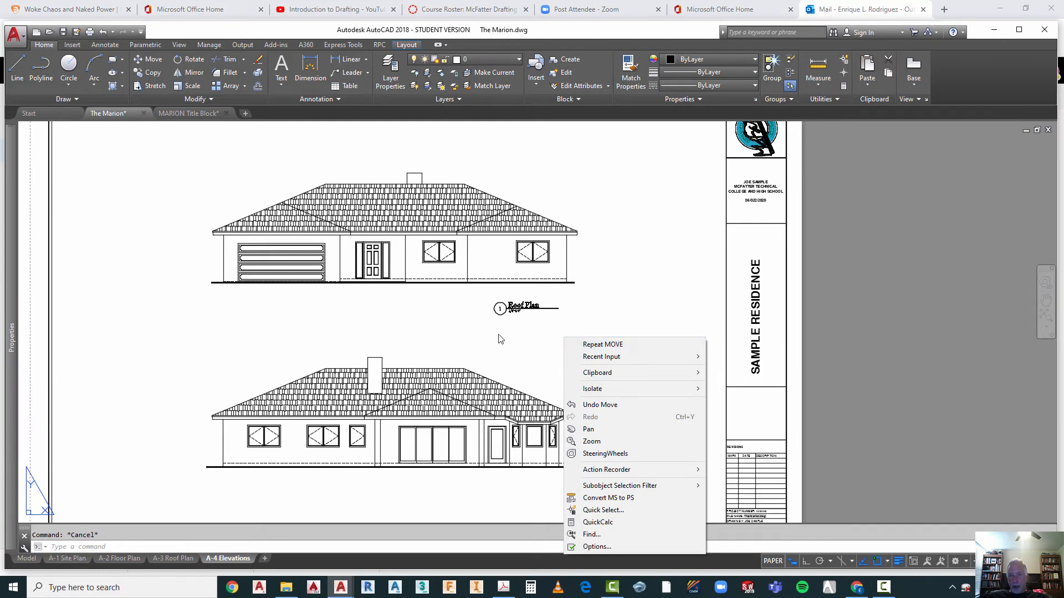
{"action": "key", "text": "Escape"}
Step: Move the other Roof Plan title up to just below the rear elevation, in line with the title above
{"action": "scroll", "coordinate": [499, 339], "scroll_direction": "down", "scroll_amount": 5}
{"action": "scroll", "coordinate": [479, 390], "scroll_direction": "up", "scroll_amount": 3}
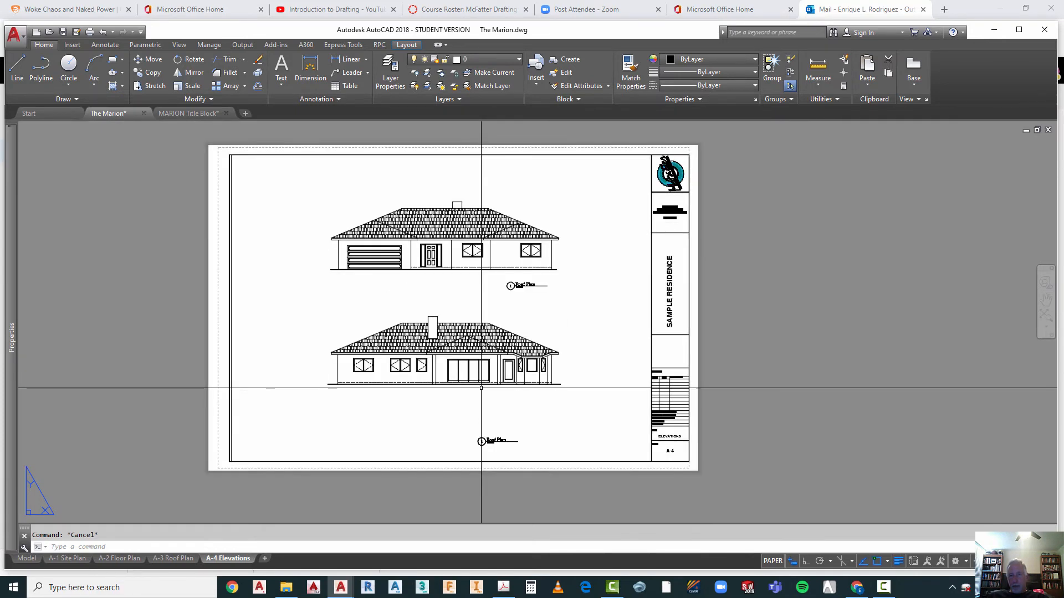
{"action": "type", "text": "m"}
{"action": "key", "text": "Return"}
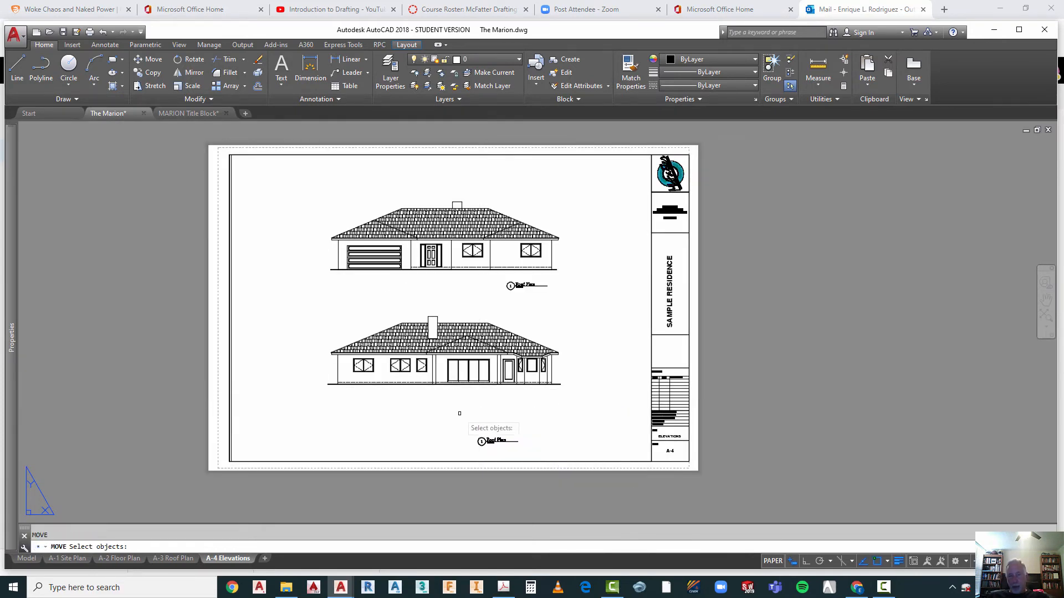
{"action": "left_click", "coordinate": [455, 424]}
{"action": "left_click", "coordinate": [509, 452]}
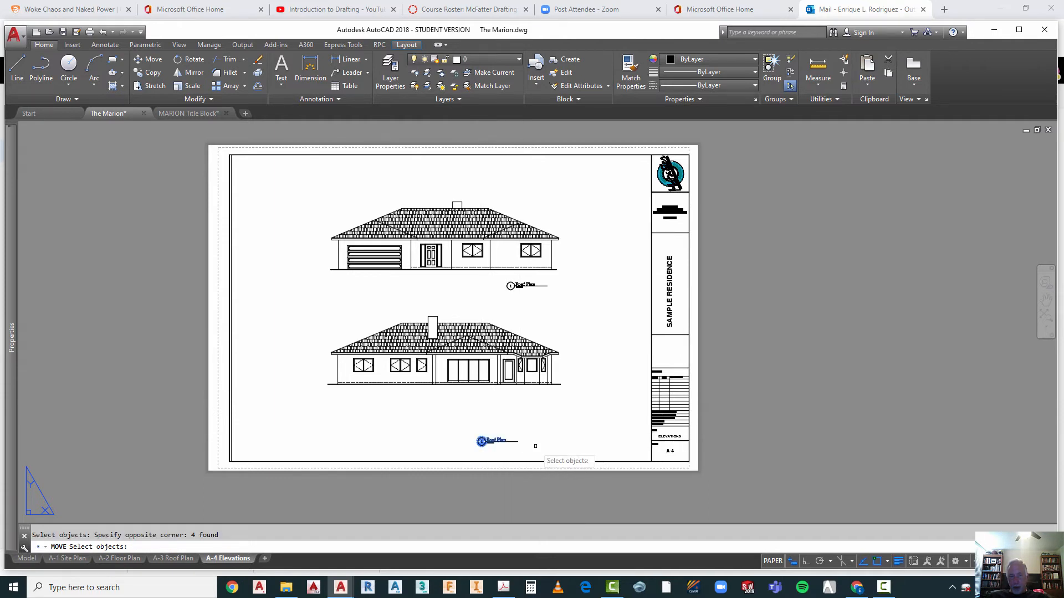
{"action": "key", "text": "Return"}
{"action": "left_click", "coordinate": [536, 445]}
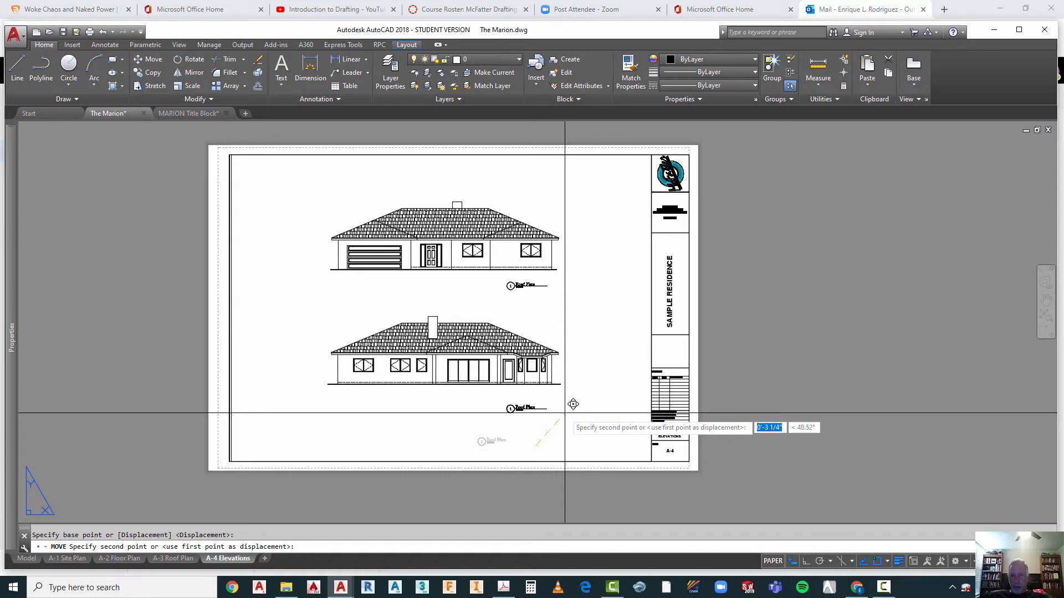
{"action": "key", "text": "Escape"}
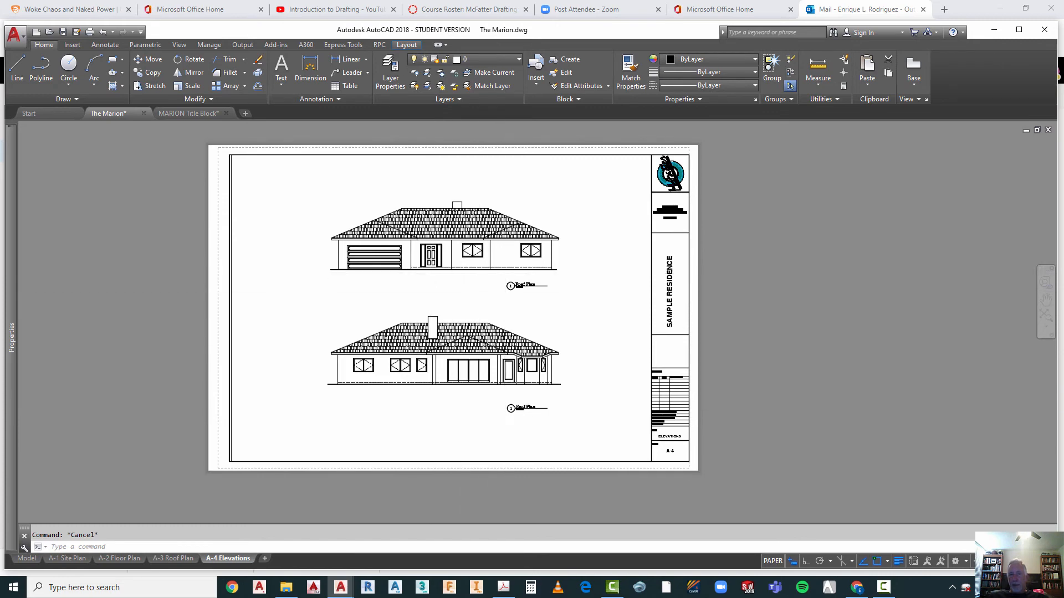
{"action": "scroll", "coordinate": [512, 273], "scroll_direction": "up", "scroll_amount": 4}
{"action": "scroll", "coordinate": [504, 302], "scroll_direction": "down", "scroll_amount": 3}
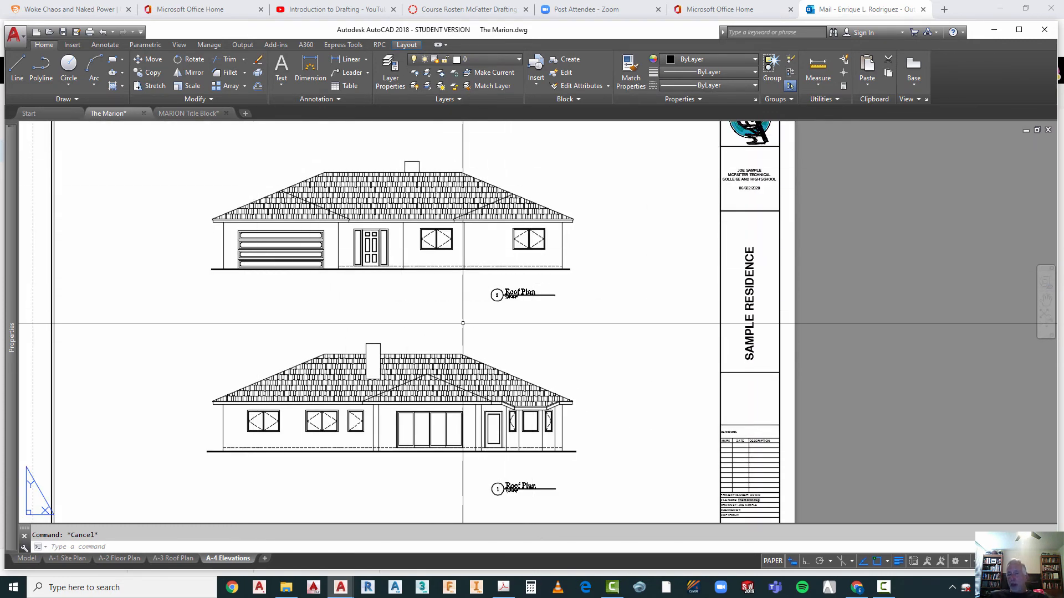
{"action": "scroll", "coordinate": [464, 309], "scroll_direction": "down", "scroll_amount": 2}
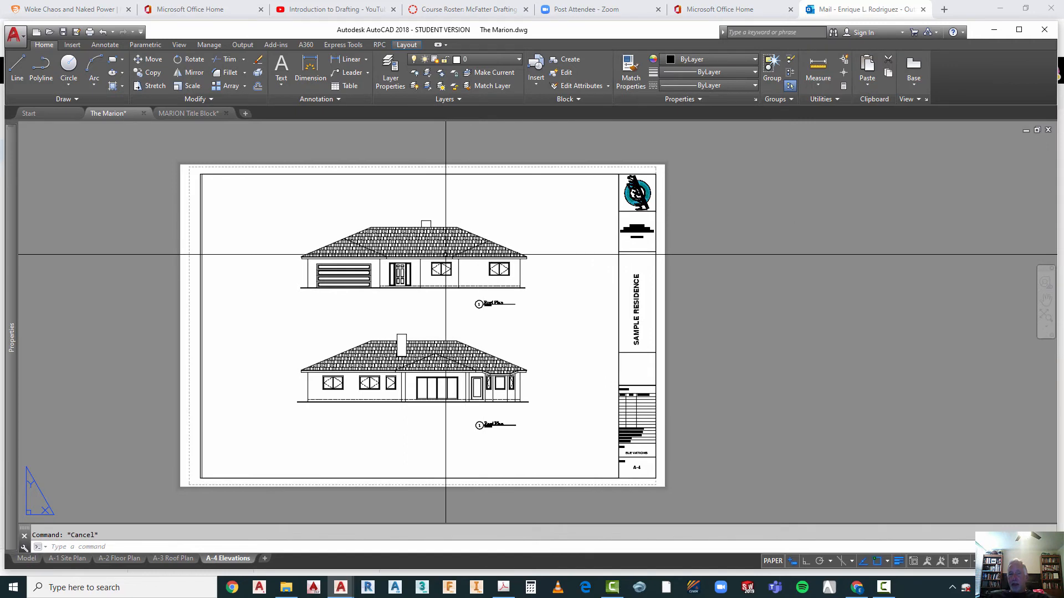
{"action": "scroll", "coordinate": [484, 306], "scroll_direction": "up", "scroll_amount": 5}
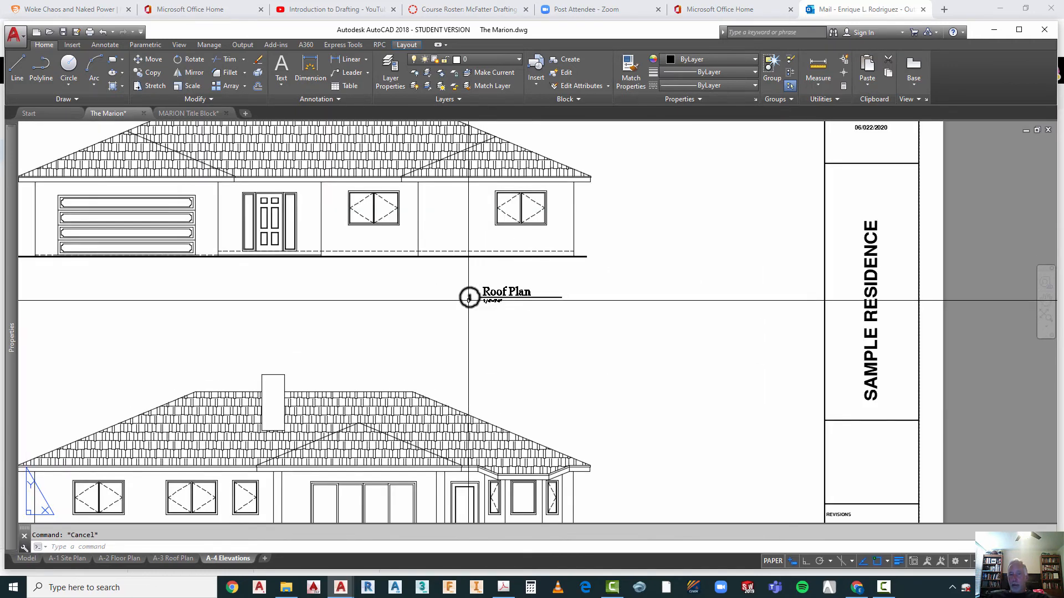
{"action": "scroll", "coordinate": [470, 300], "scroll_direction": "up", "scroll_amount": 2}
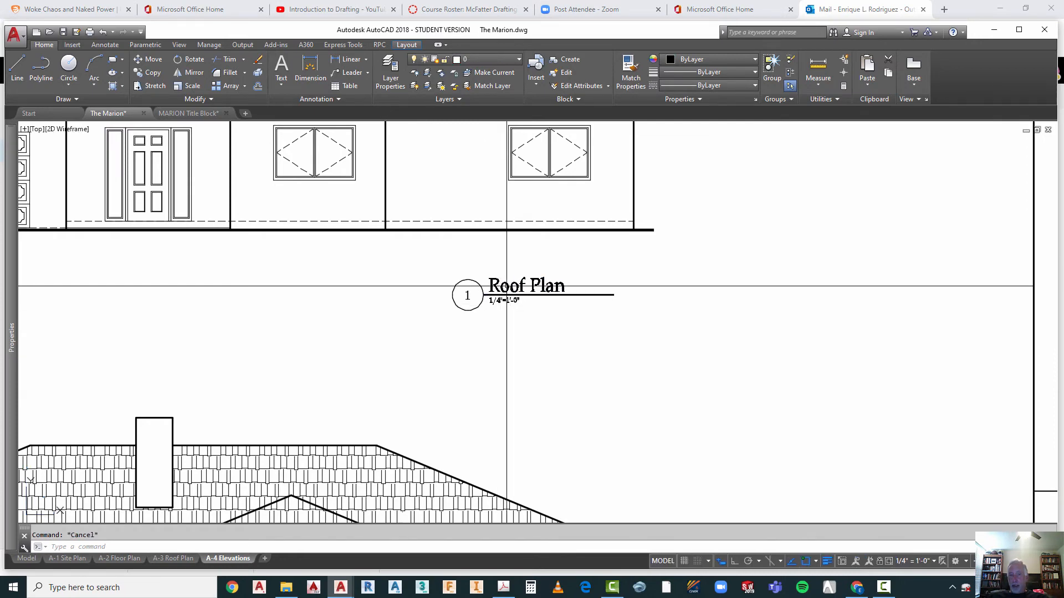
{"action": "left_click", "coordinate": [503, 285]}
{"action": "key", "text": "Escape"}
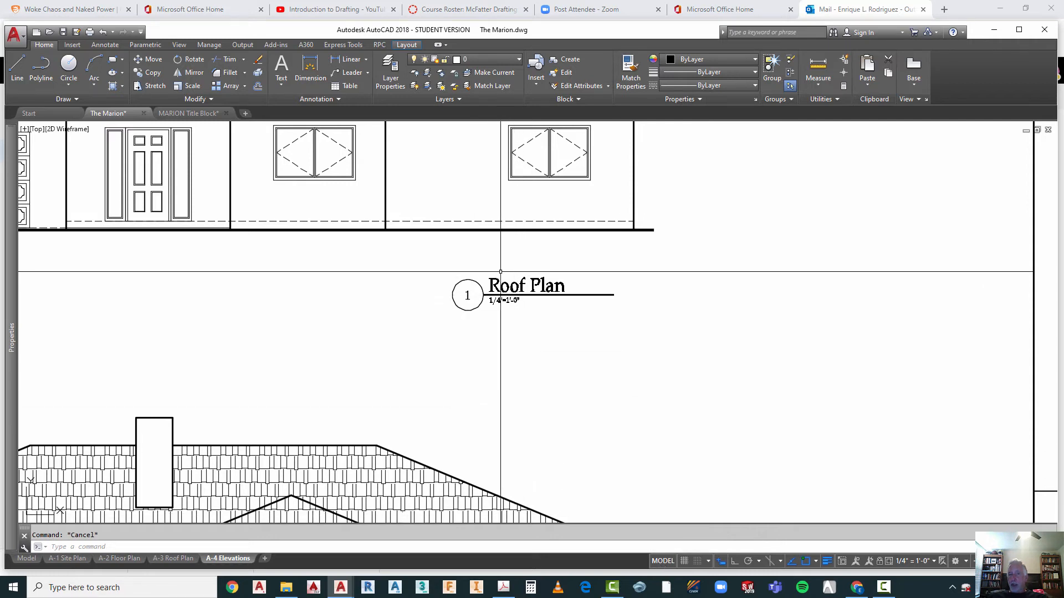
{"action": "left_click", "coordinate": [534, 253]}
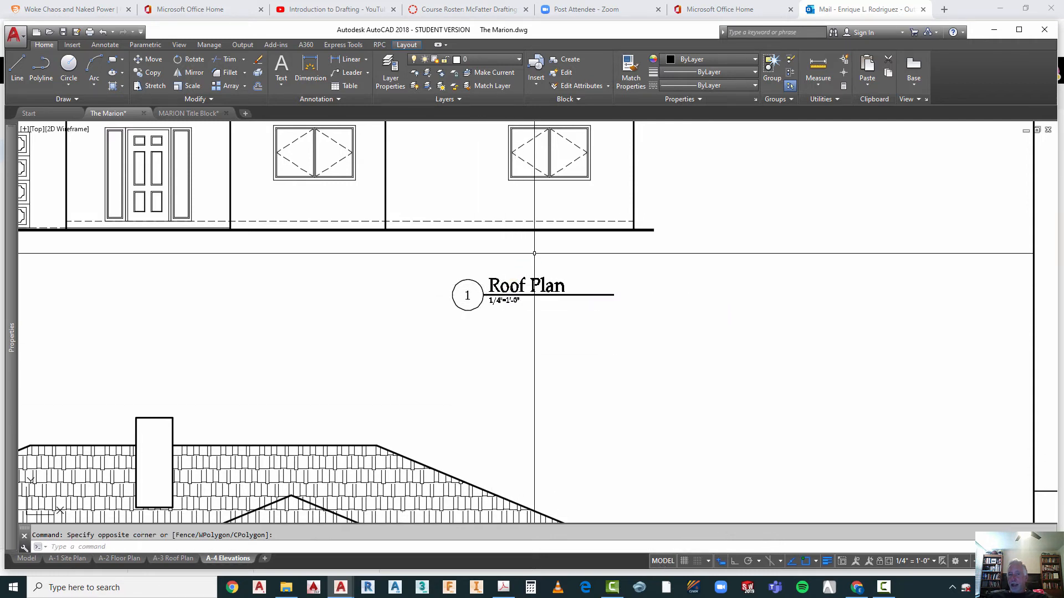
{"action": "key", "text": "Escape"}
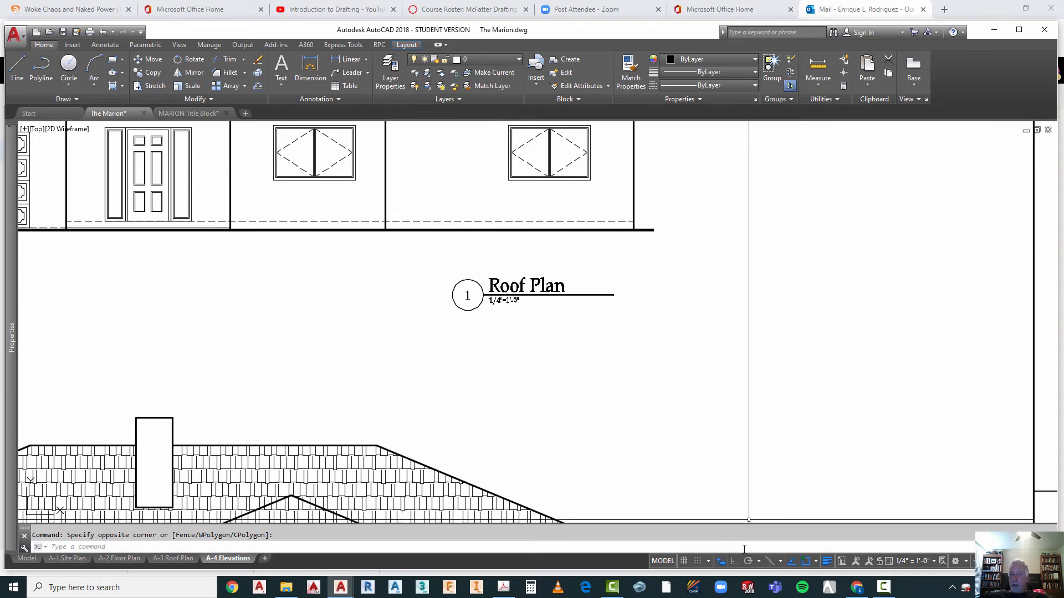
Step: Return to paper space, retitle the Roof Plan drawing title under the garage-door elevation as Front Elevation, and regenerate the layout
{"action": "left_click", "coordinate": [665, 560]}
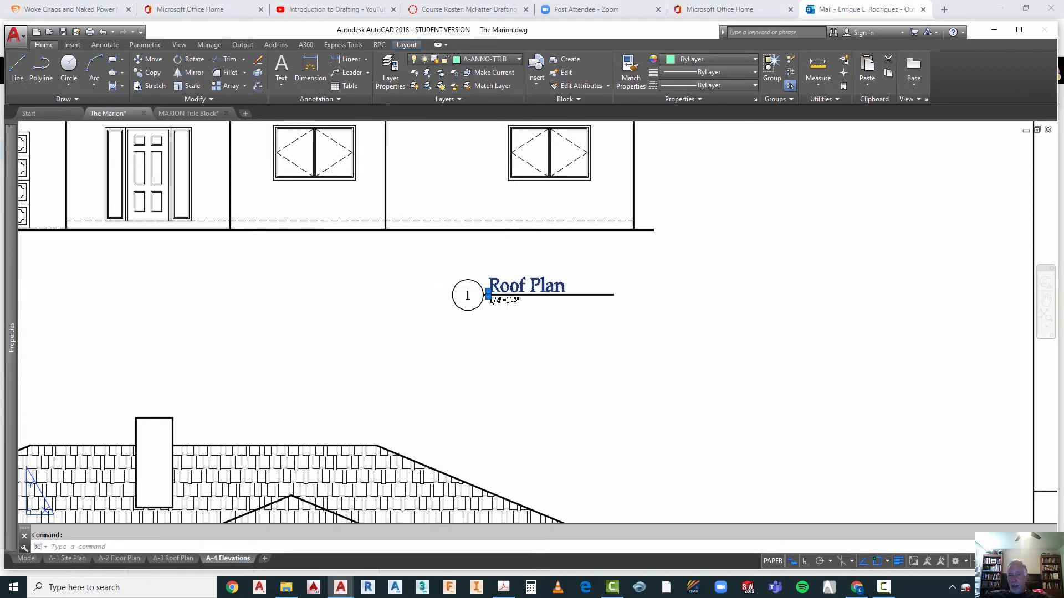
{"action": "double_click", "coordinate": [507, 288]}
{"action": "left_click", "coordinate": [500, 294]}
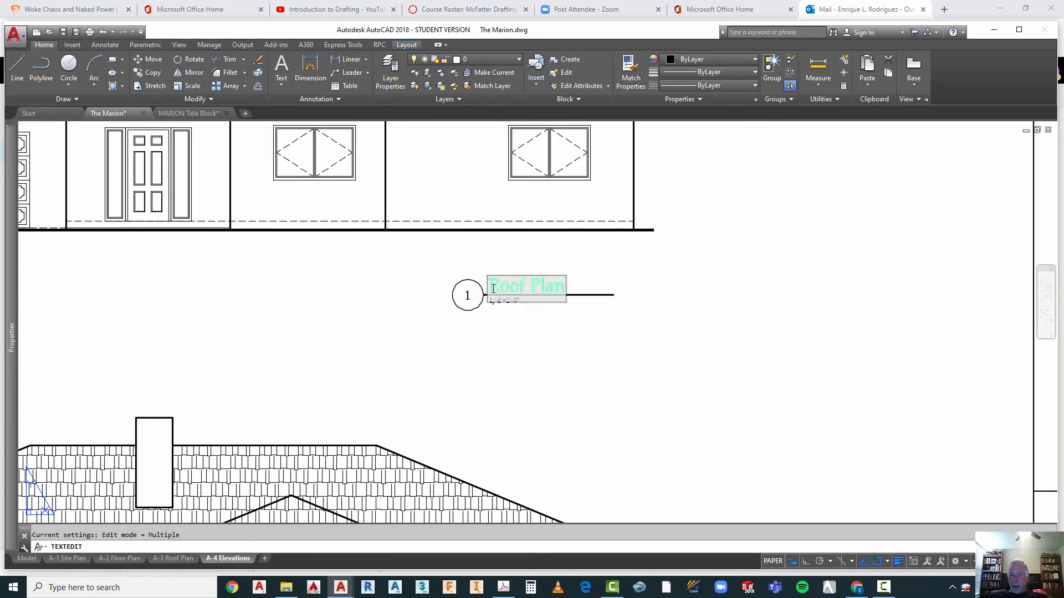
{"action": "left_click_drag", "start_coordinate": [502, 285], "coordinate": [571, 282]}
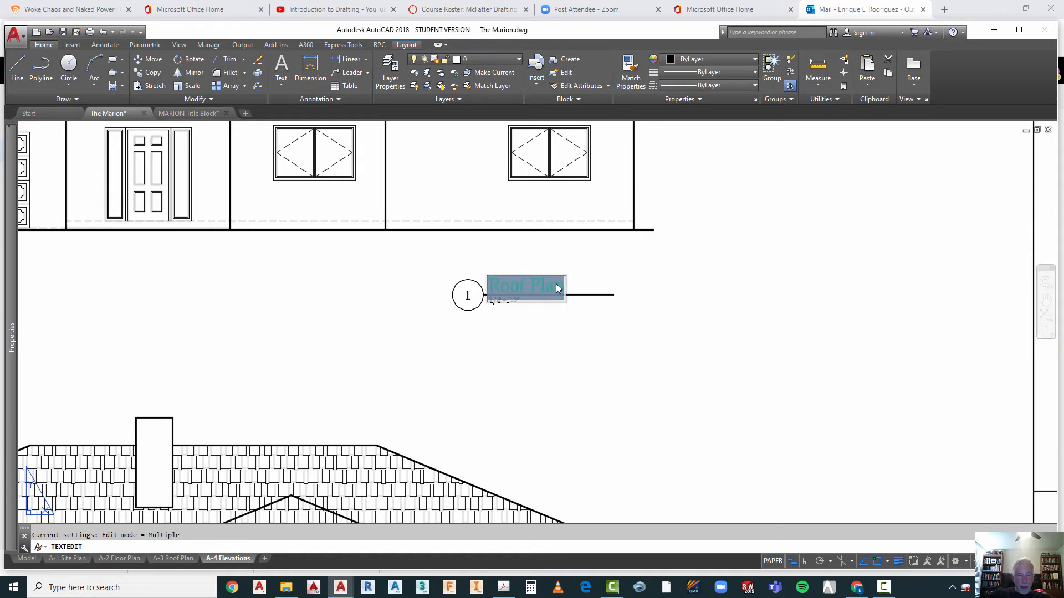
{"action": "type", "text": "Fron"}
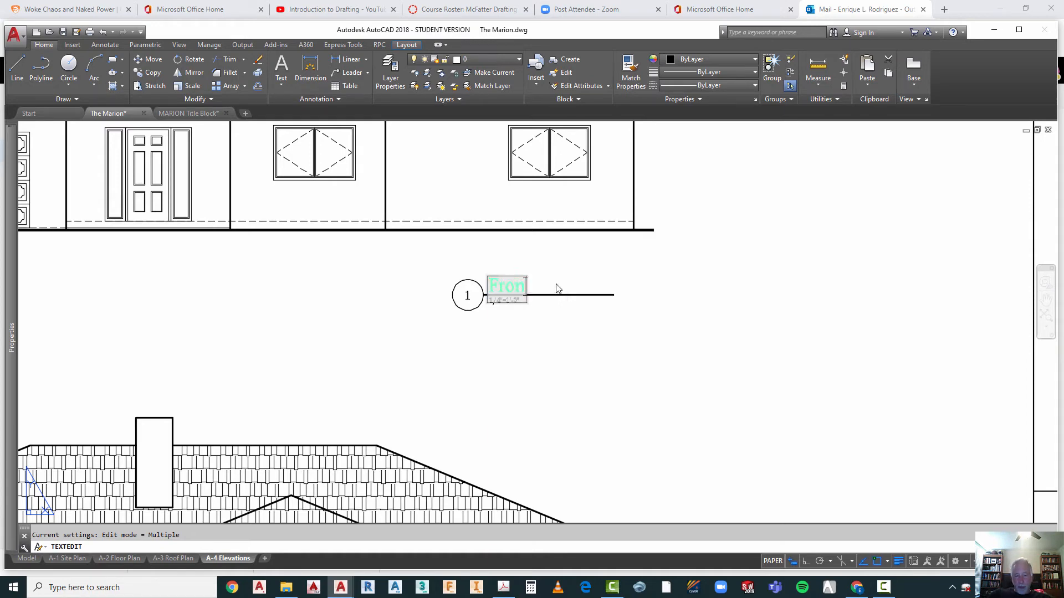
{"action": "type", "text": "t E"}
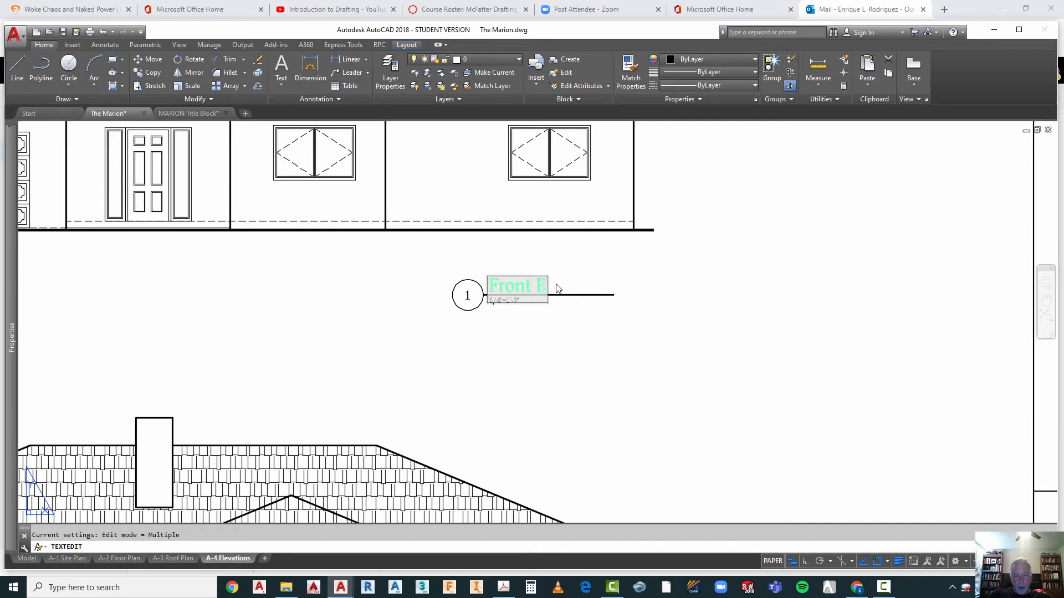
{"action": "type", "text": "levat"}
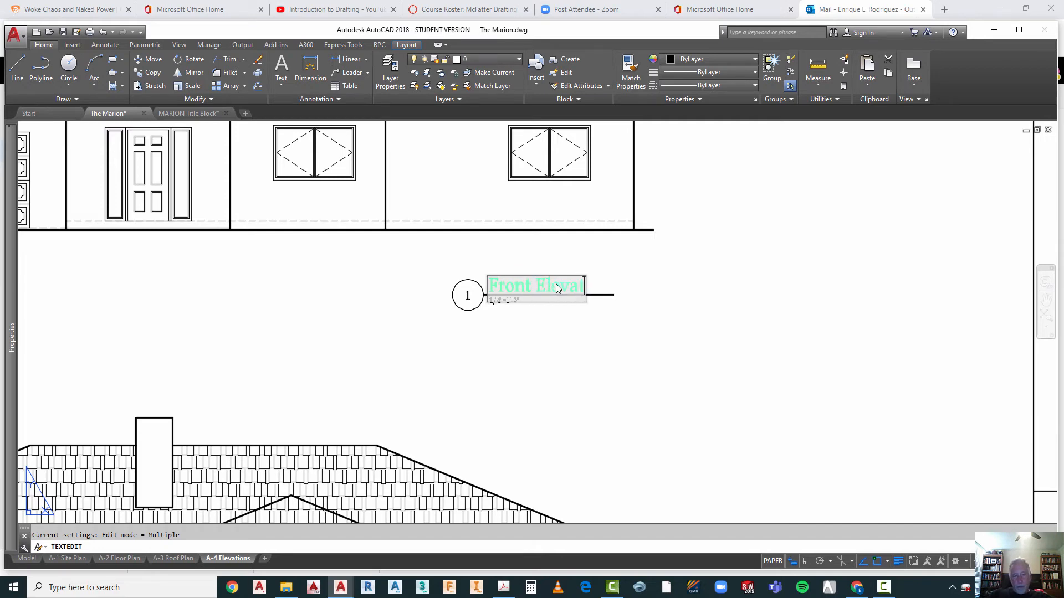
{"action": "type", "text": "ion"}
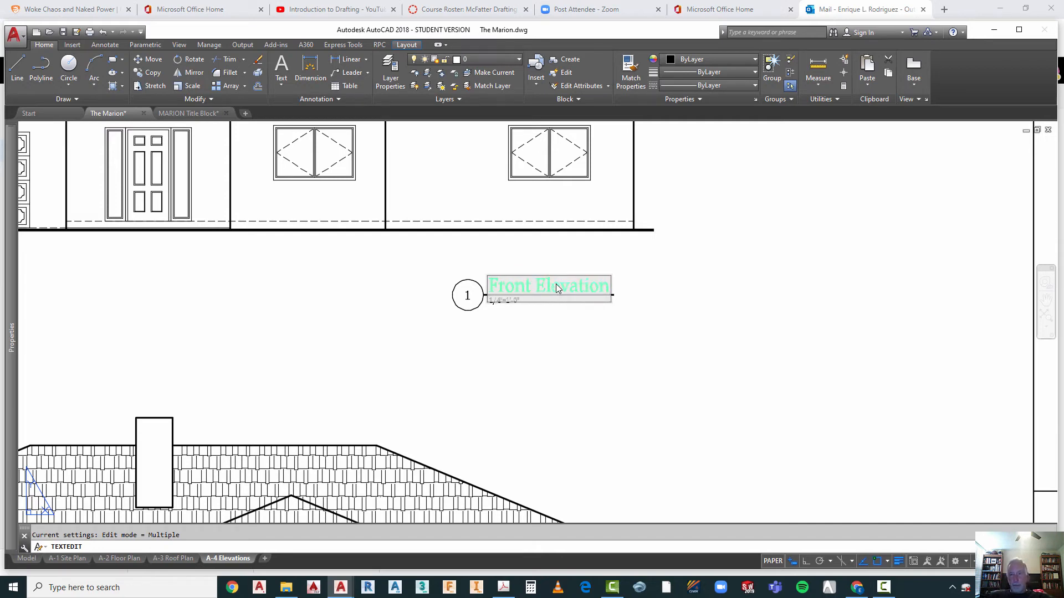
{"action": "left_click", "coordinate": [562, 361]}
{"action": "key", "text": "Escape"}
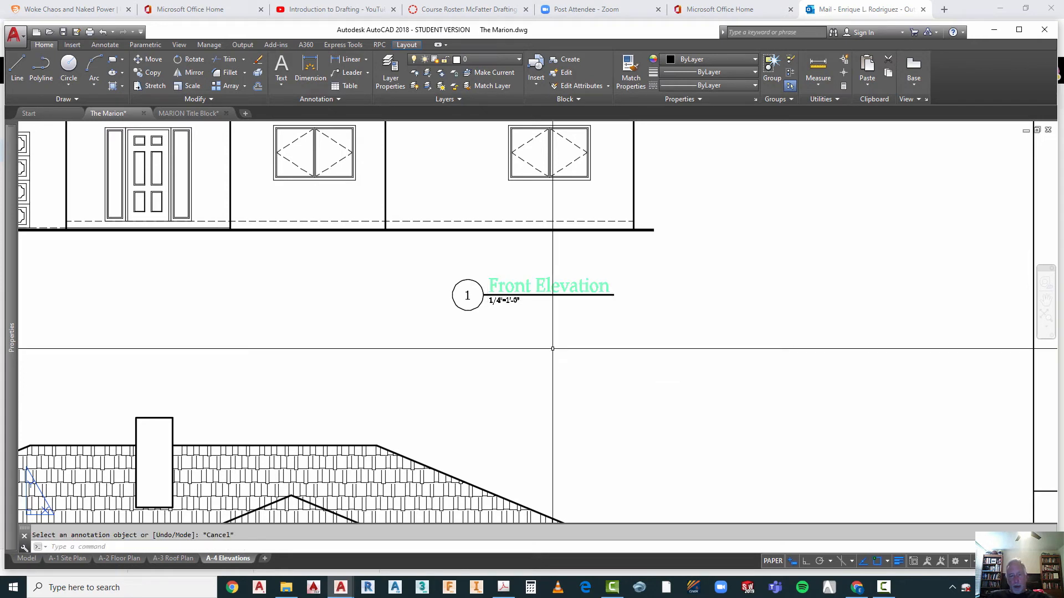
{"action": "type", "text": "regen"}
{"action": "key", "text": "Return"}
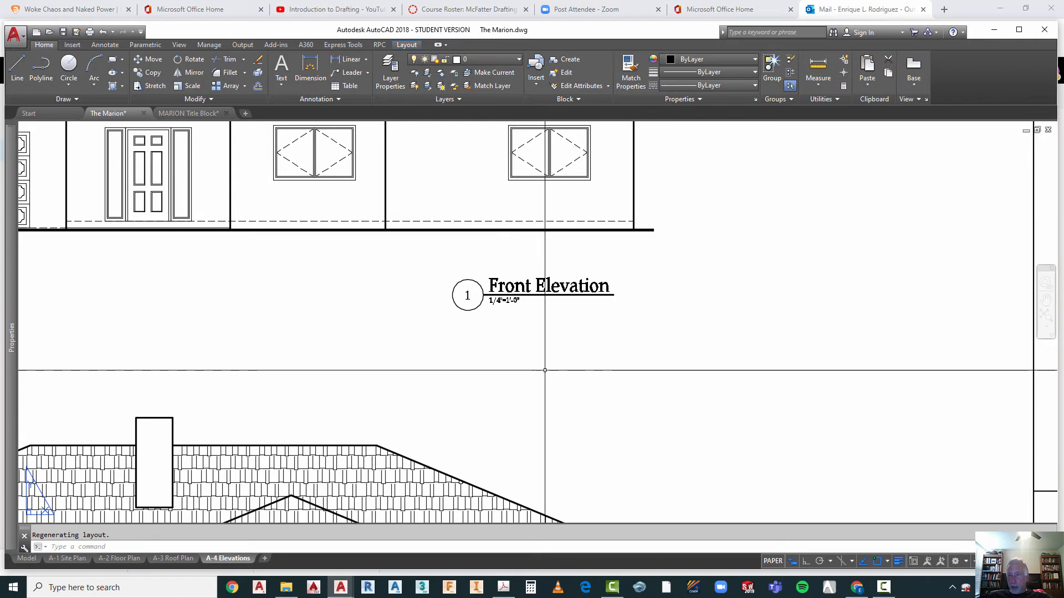
Step: Set the number in the title bubble below the rear elevation to 2
{"action": "scroll", "coordinate": [466, 202], "scroll_direction": "down", "scroll_amount": 2}
{"action": "scroll", "coordinate": [467, 202], "scroll_direction": "down", "scroll_amount": 2}
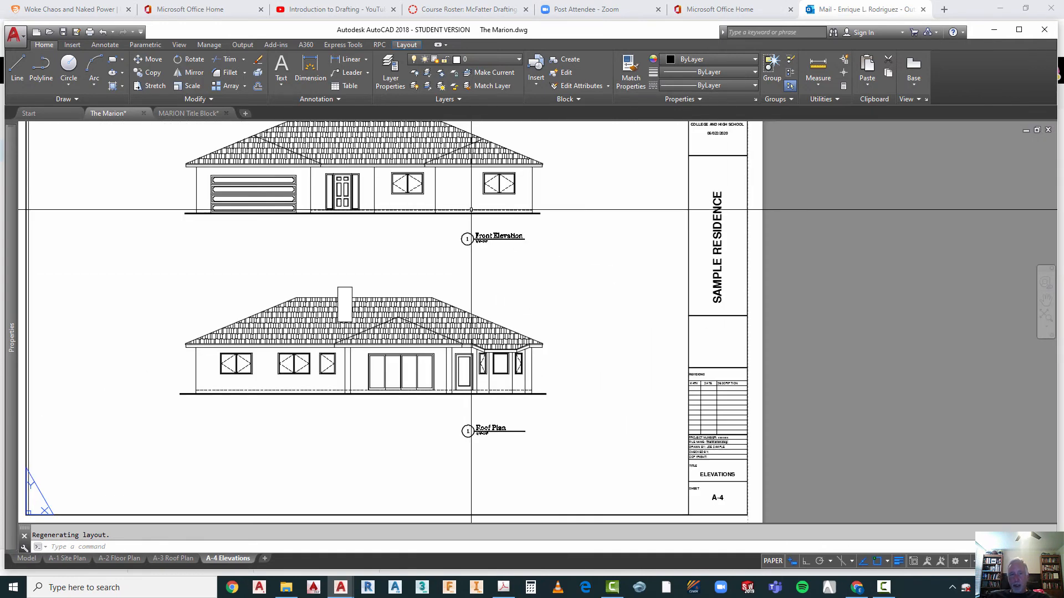
{"action": "scroll", "coordinate": [506, 375], "scroll_direction": "up", "scroll_amount": 4}
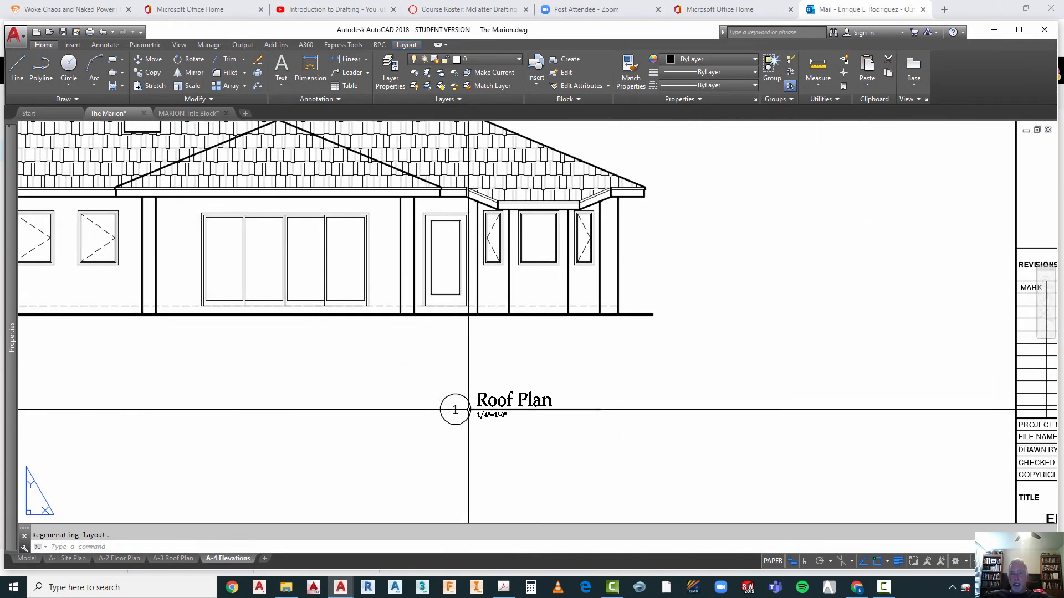
{"action": "scroll", "coordinate": [451, 404], "scroll_direction": "up", "scroll_amount": 2}
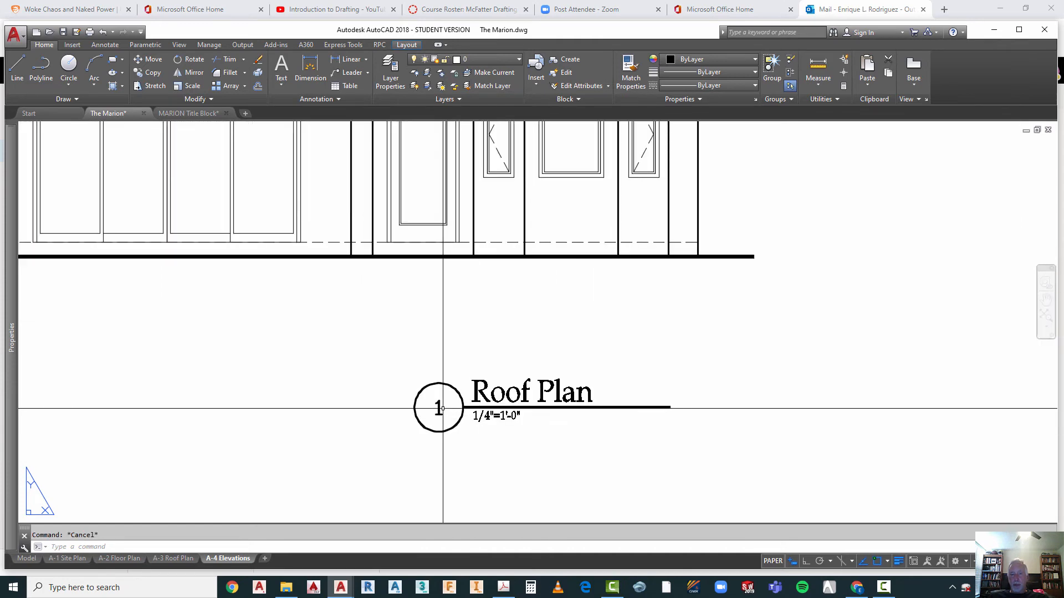
{"action": "left_click", "coordinate": [437, 407]}
{"action": "double_click", "coordinate": [448, 402]}
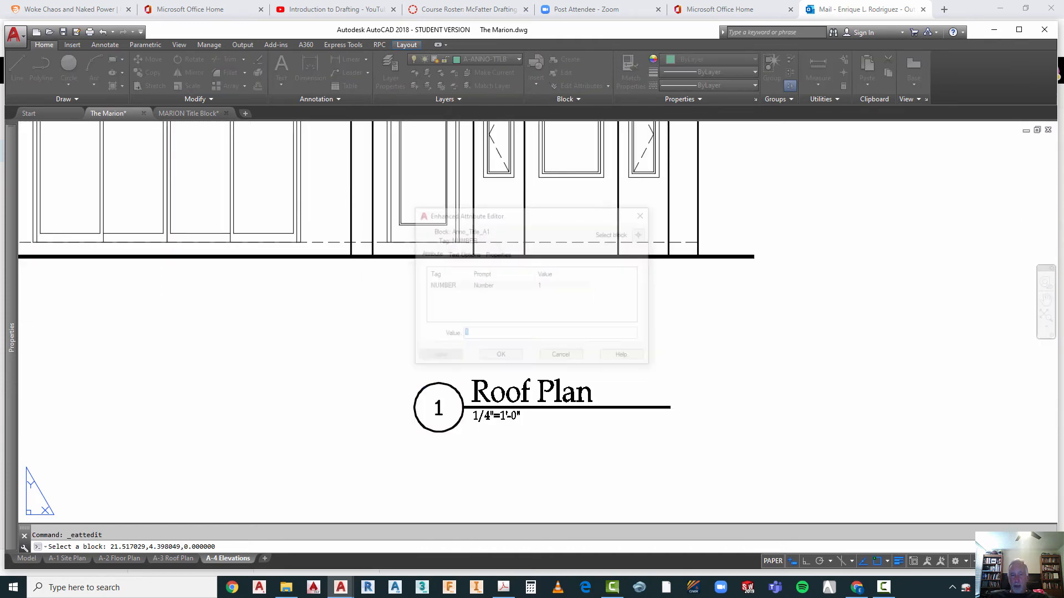
{"action": "type", "text": "2"}
{"action": "left_click", "coordinate": [500, 358]}
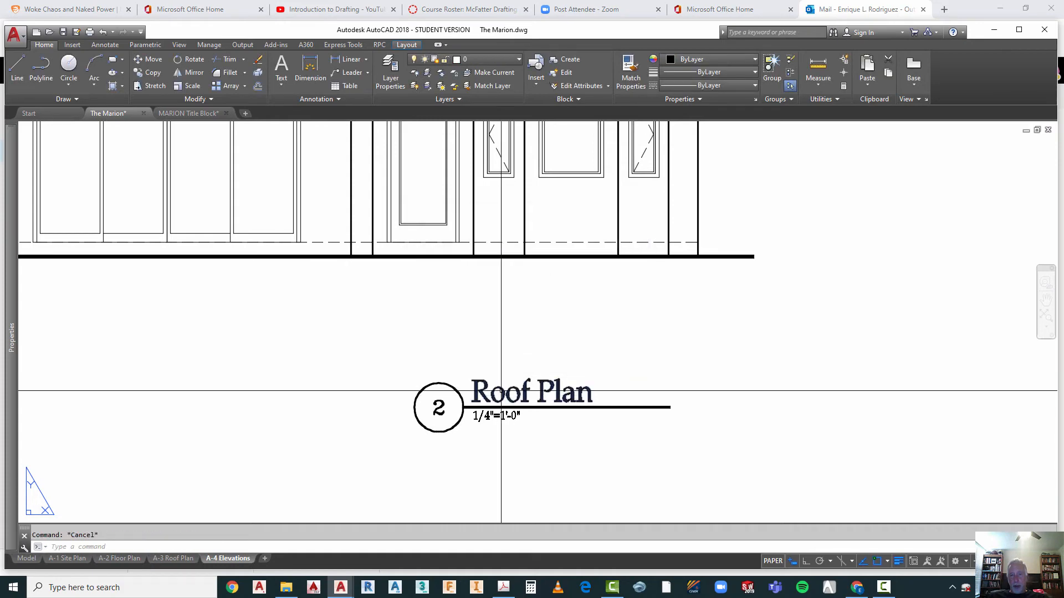
Step: Retitle the Roof Plan text below the rear elevation as Rear Elevation and regenerate the layout
{"action": "double_click", "coordinate": [492, 398]}
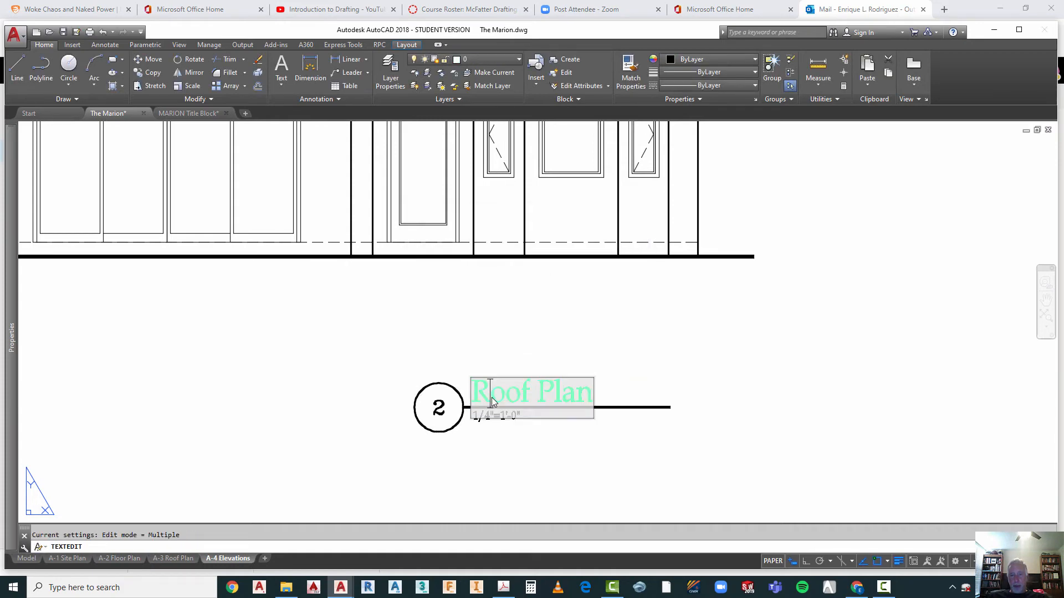
{"action": "left_click_drag", "start_coordinate": [491, 397], "coordinate": [604, 397]}
{"action": "type", "text": "ear"}
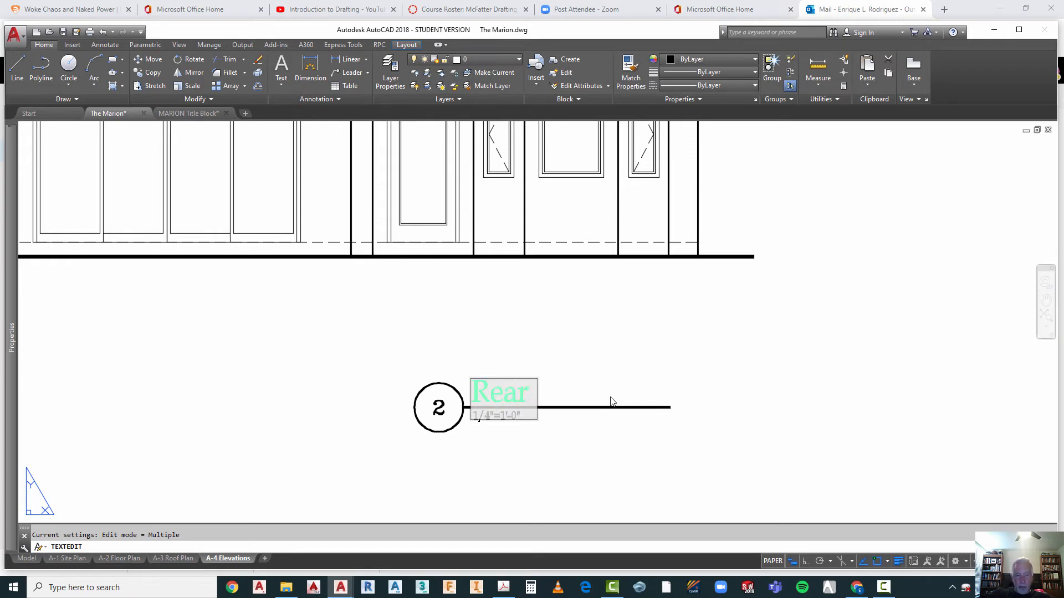
{"action": "type", "text": " eleva"}
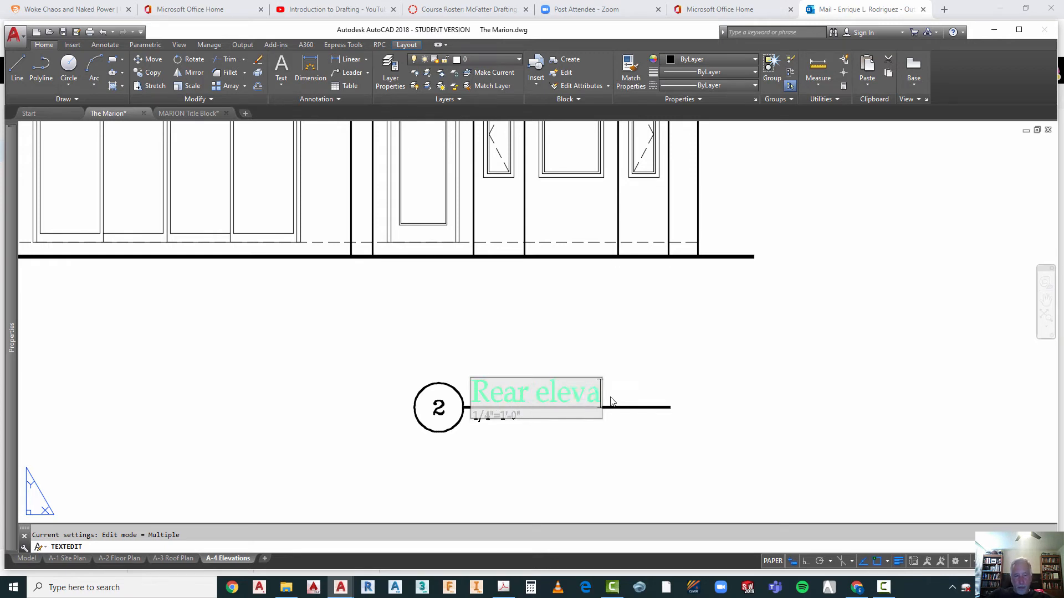
{"action": "key", "text": "BackSpace"}
{"action": "key", "text": "BackSpace"}
{"action": "key", "text": "BackSpace"}
{"action": "key", "text": "BackSpace"}
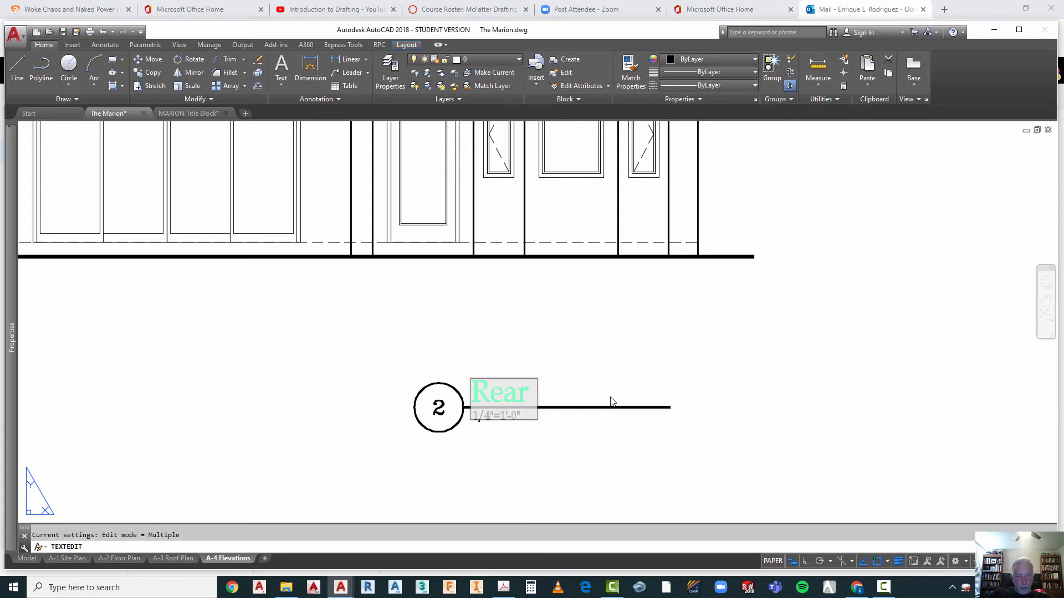
{"action": "type", "text": "Eleva"}
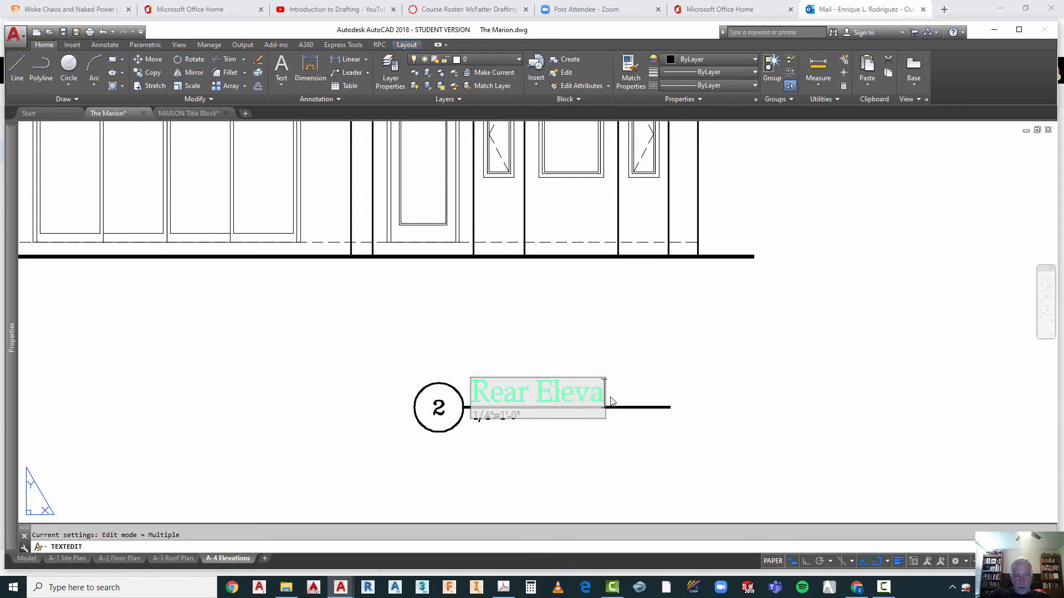
{"action": "type", "text": "tion"}
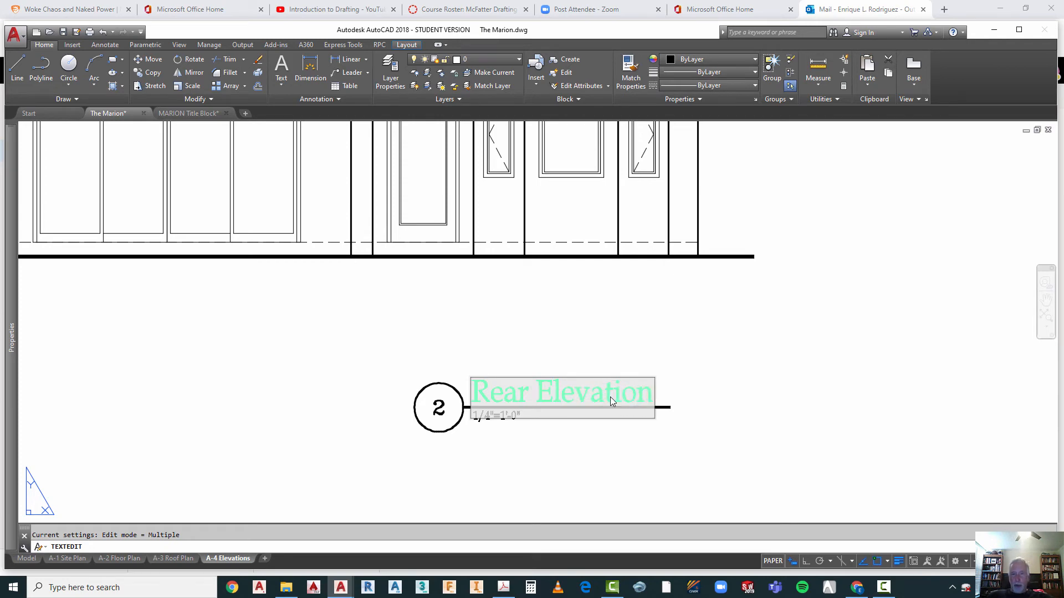
{"action": "left_click", "coordinate": [597, 492]}
{"action": "key", "text": "Escape"}
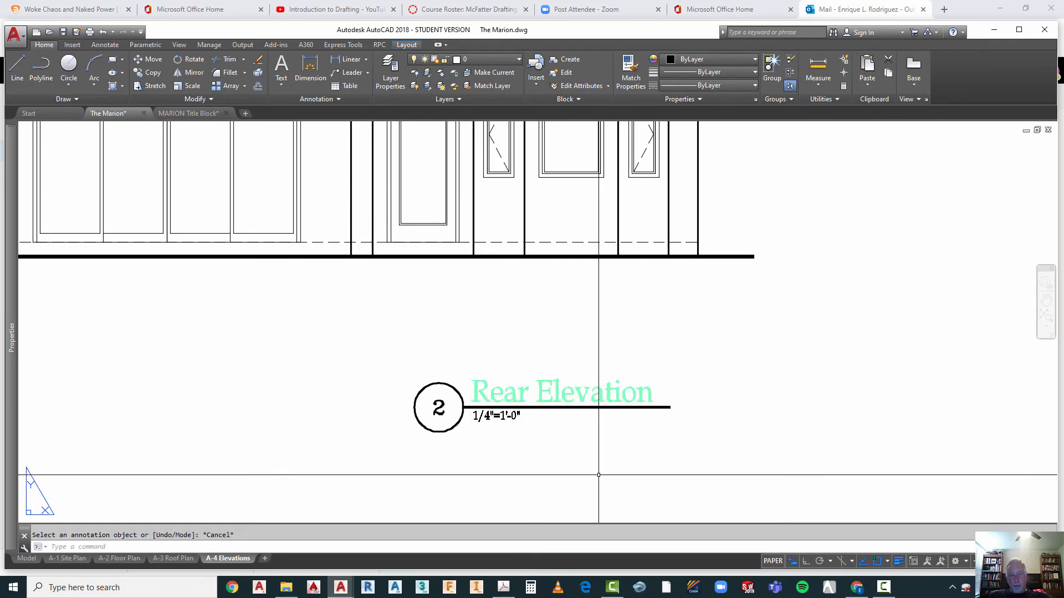
{"action": "type", "text": "regen"}
{"action": "key", "text": "Return"}
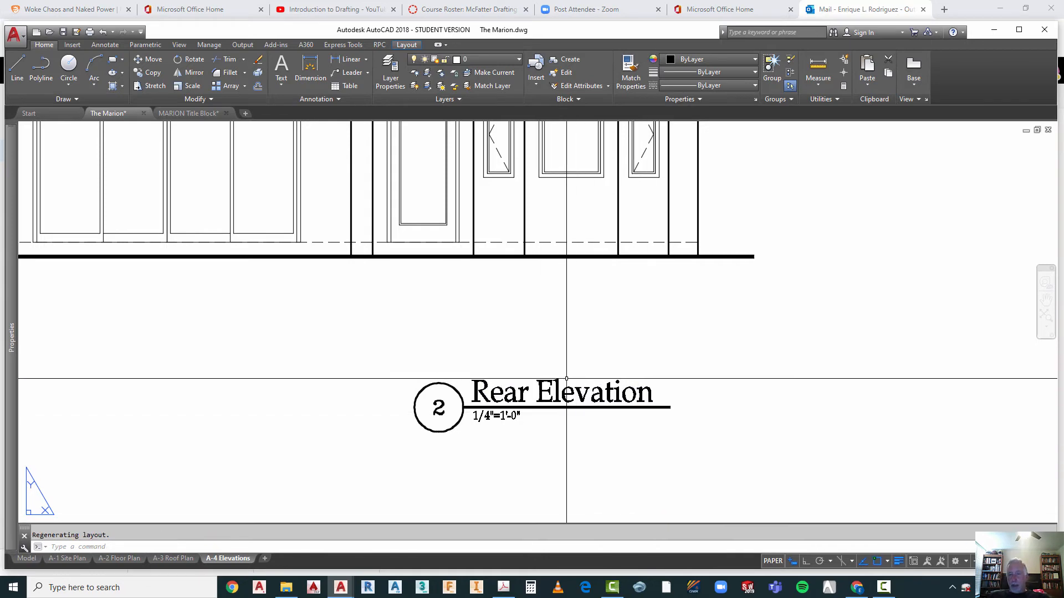
Step: Lock the A-4 elevations viewport and return to paper space
{"action": "scroll", "coordinate": [524, 381], "scroll_direction": "down", "scroll_amount": 8}
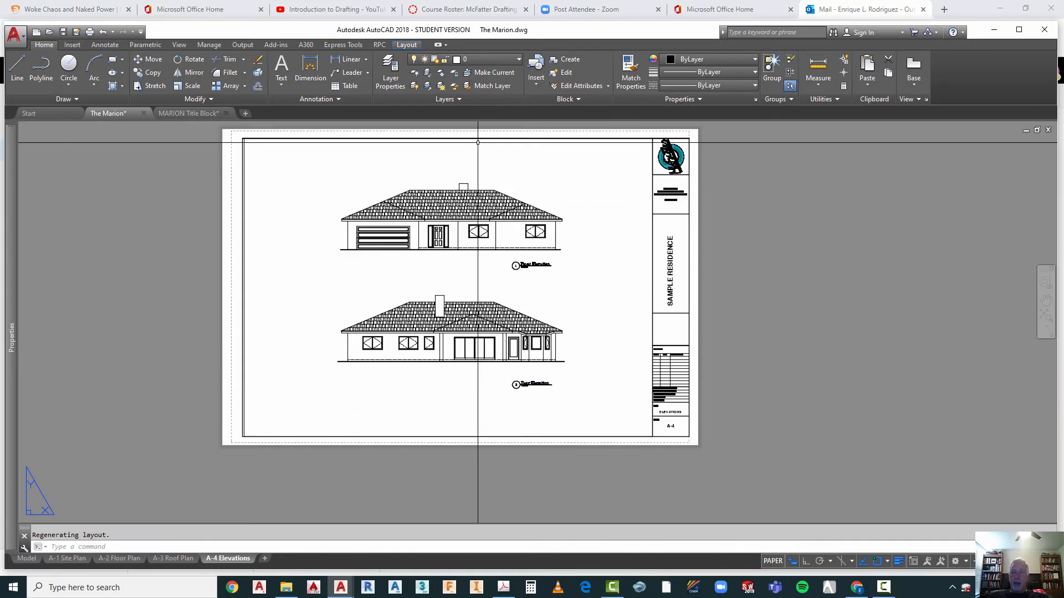
{"action": "scroll", "coordinate": [478, 142], "scroll_direction": "up", "scroll_amount": 2}
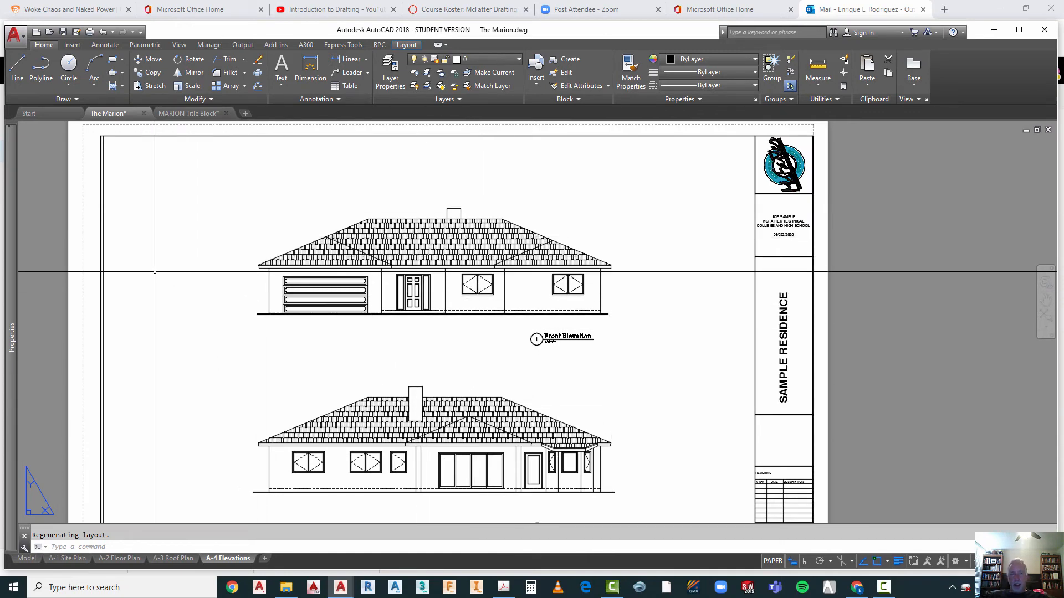
{"action": "left_click", "coordinate": [103, 250]}
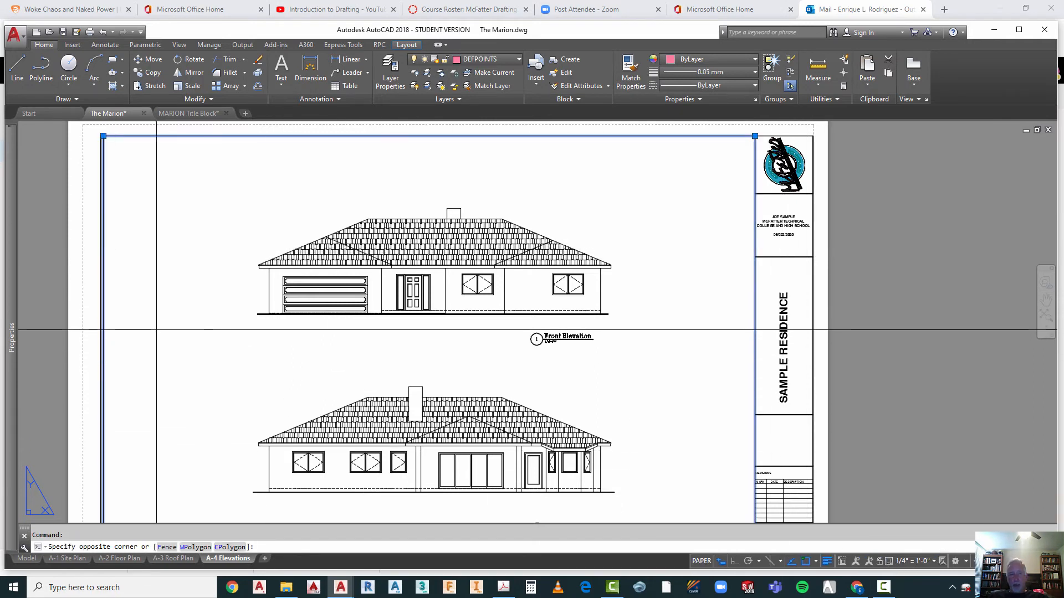
{"action": "double_click", "coordinate": [237, 333]}
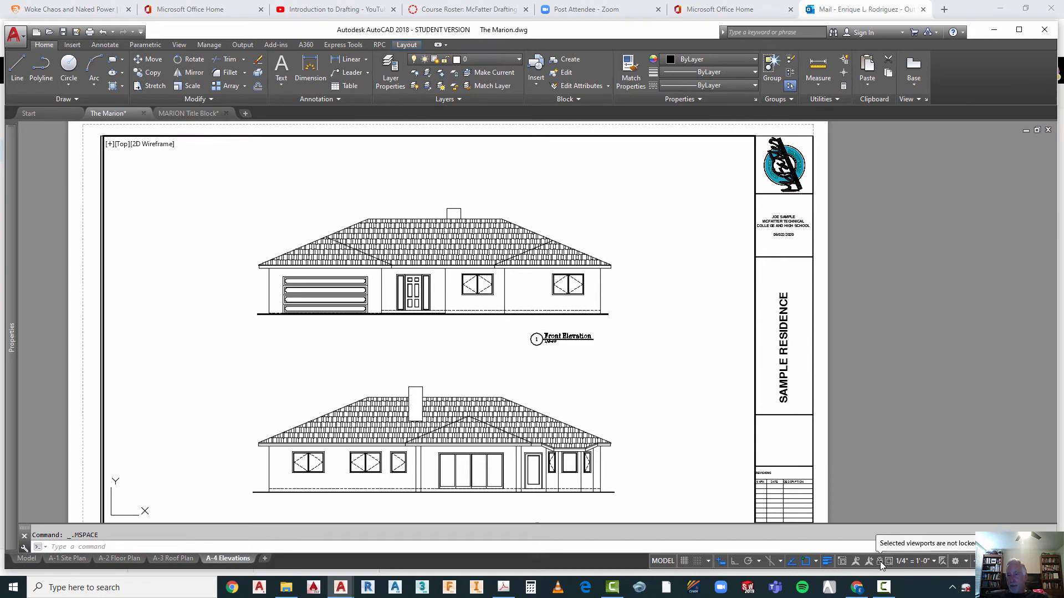
{"action": "double_click", "coordinate": [912, 410]}
{"action": "scroll", "coordinate": [771, 419], "scroll_direction": "down", "scroll_amount": 3}
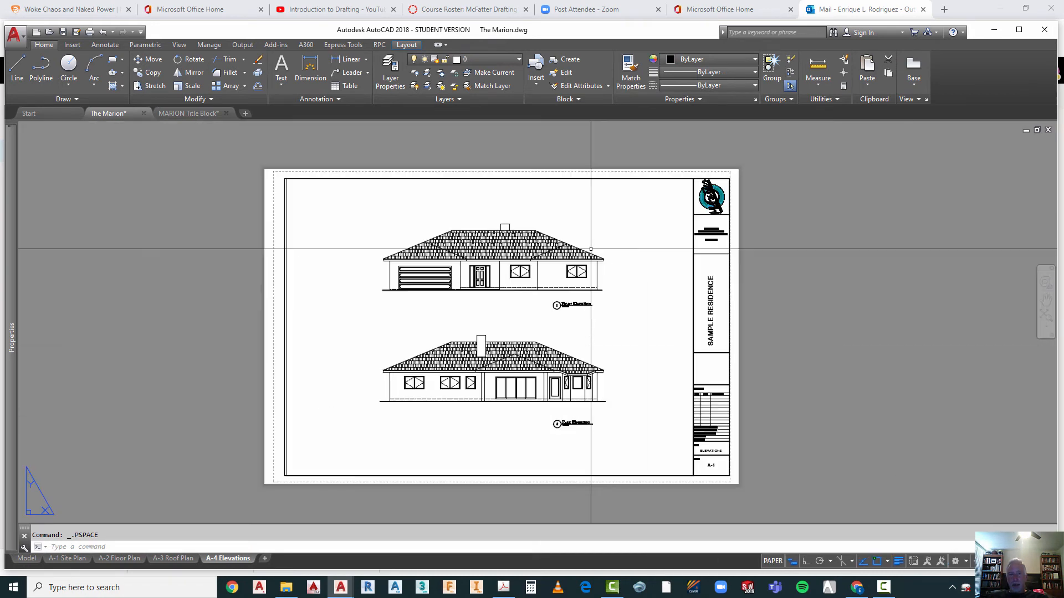
Step: Activate the A-4 viewport, zoom in and out to test its lock, and return to paper space
{"action": "double_click", "coordinate": [376, 325]}
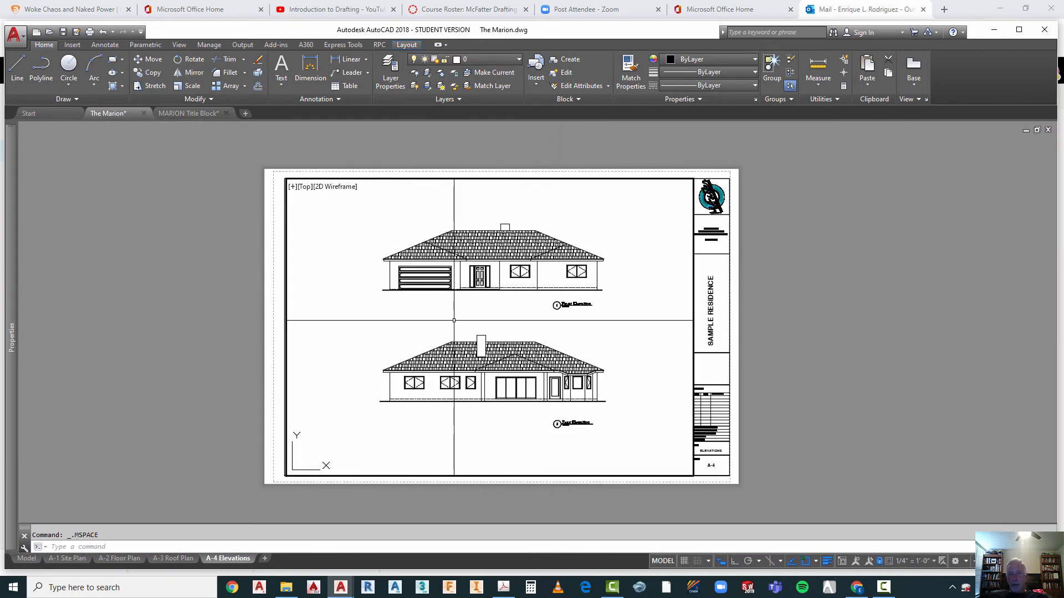
{"action": "scroll", "coordinate": [462, 314], "scroll_direction": "up", "scroll_amount": 4}
{"action": "scroll", "coordinate": [462, 314], "scroll_direction": "down", "scroll_amount": 4}
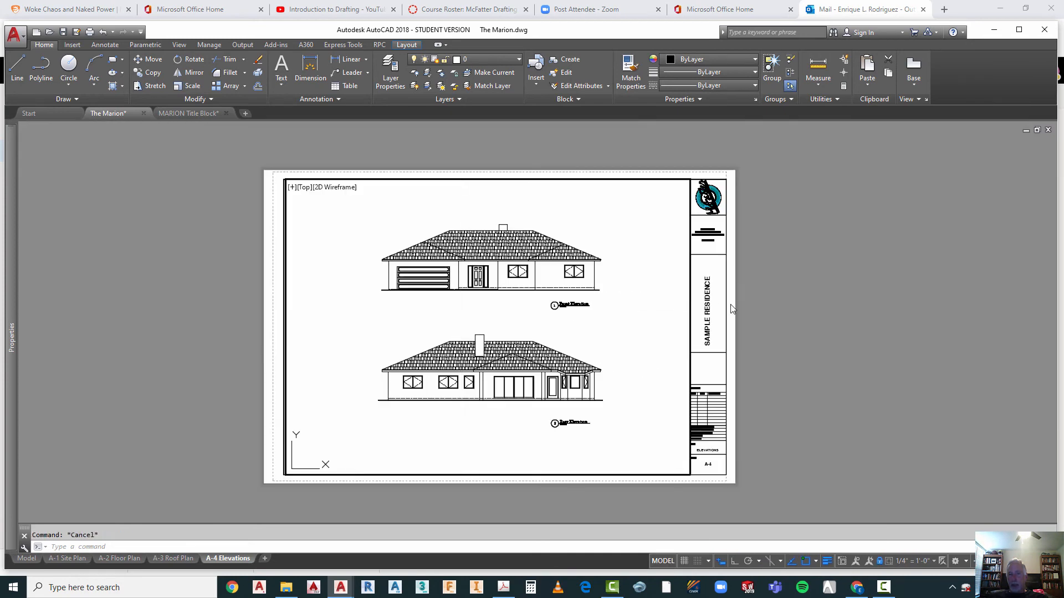
{"action": "double_click", "coordinate": [806, 291]}
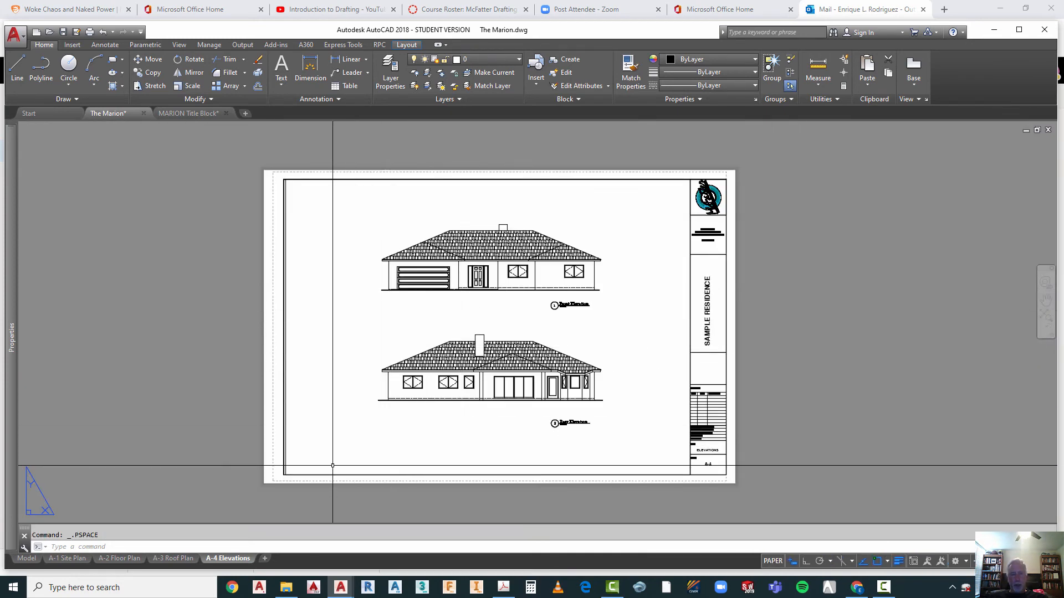
Step: Review the A-3 Roof Plan, A-2 Floor Plan and A-1 Site Plan layouts, and return to A-4 Elevations
{"action": "left_click", "coordinate": [169, 559]}
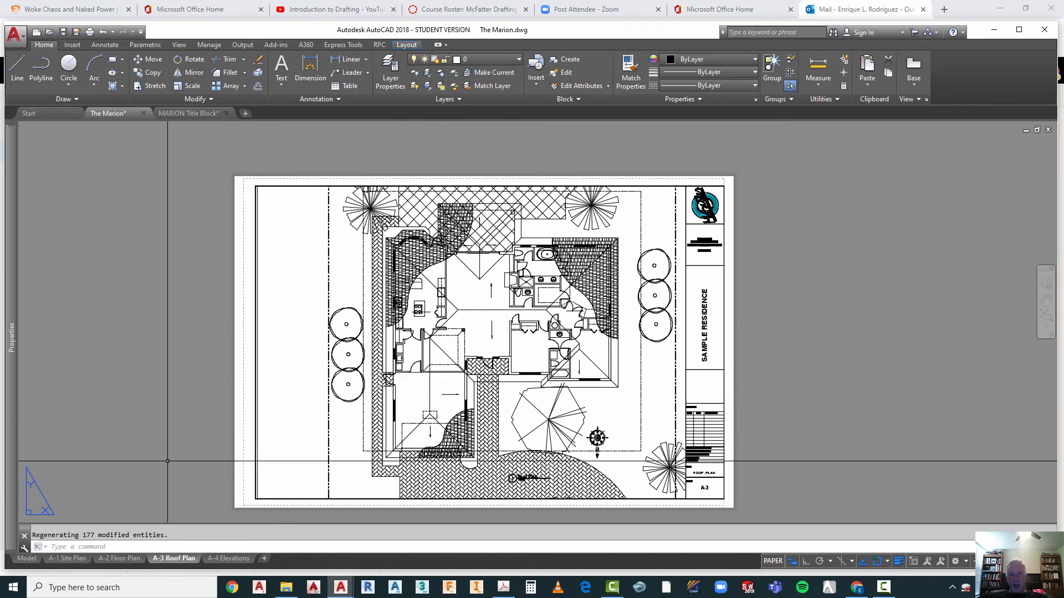
{"action": "left_click", "coordinate": [114, 559]}
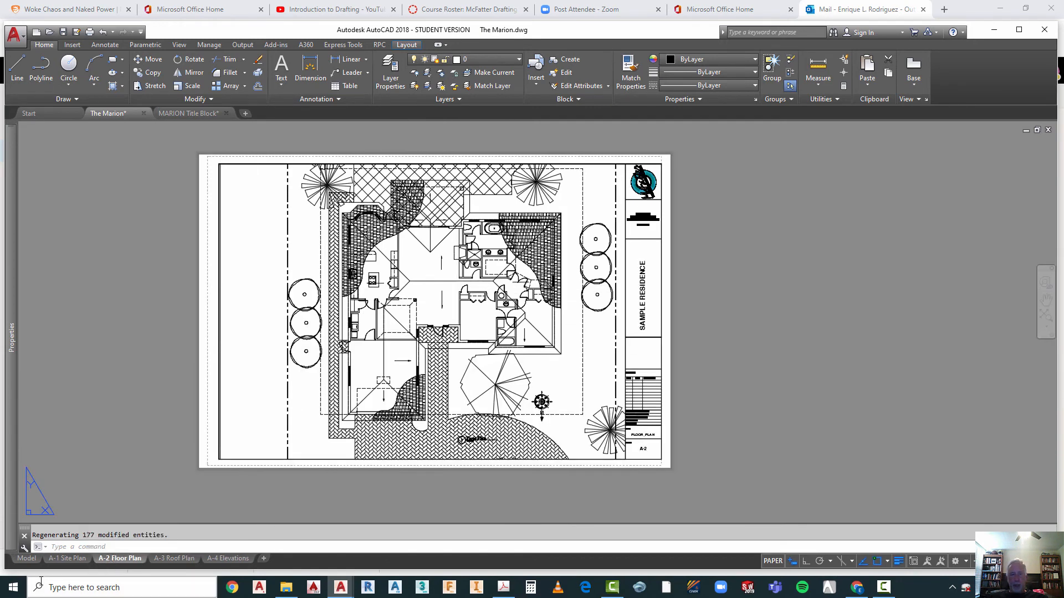
{"action": "left_click", "coordinate": [69, 559]}
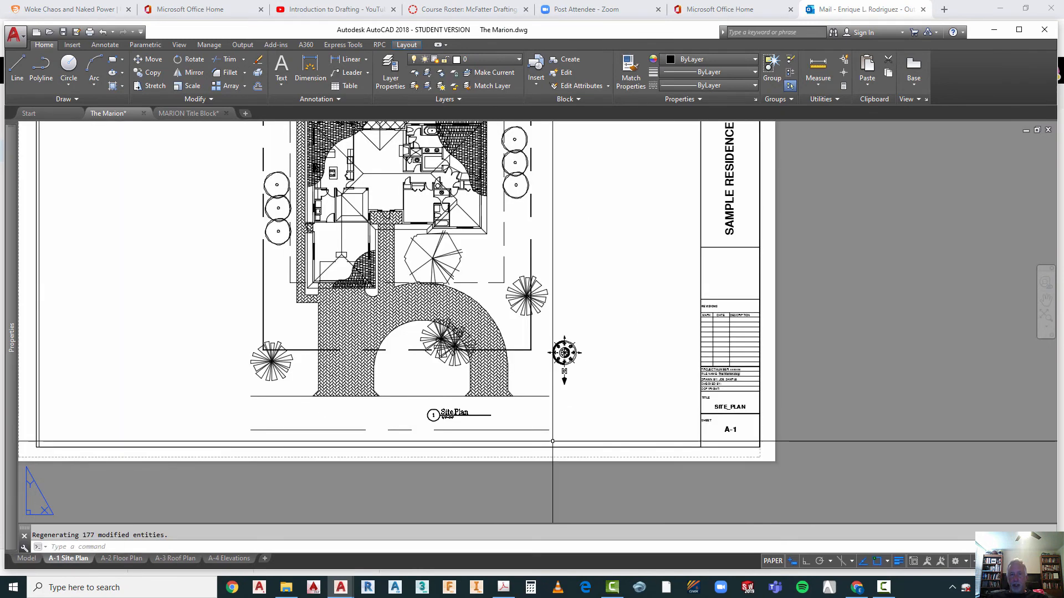
{"action": "scroll", "coordinate": [658, 410], "scroll_direction": "down", "scroll_amount": 2}
{"action": "scroll", "coordinate": [560, 205], "scroll_direction": "up", "scroll_amount": 2}
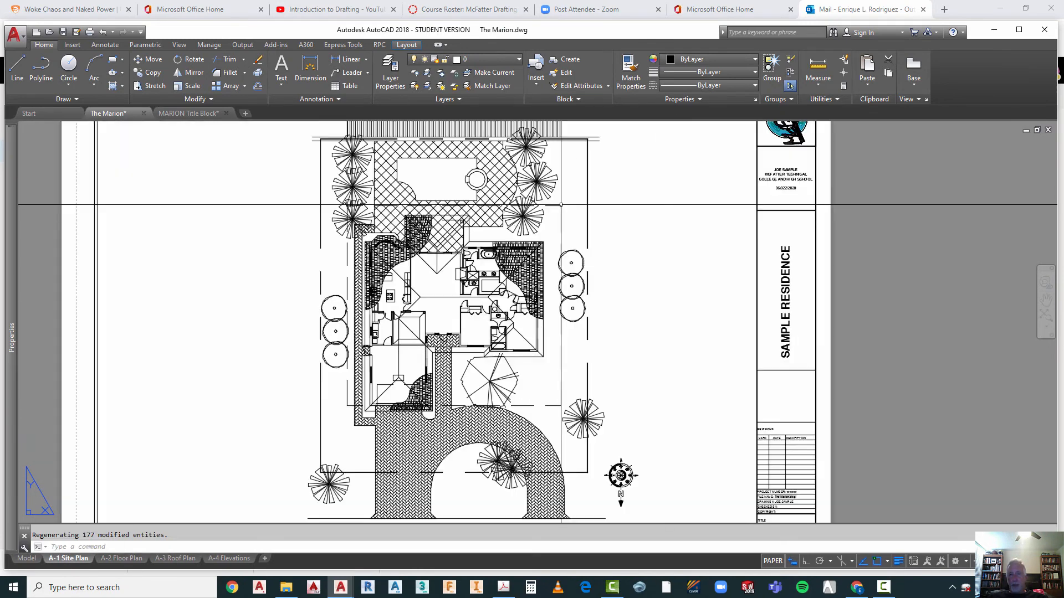
{"action": "left_click", "coordinate": [237, 558]}
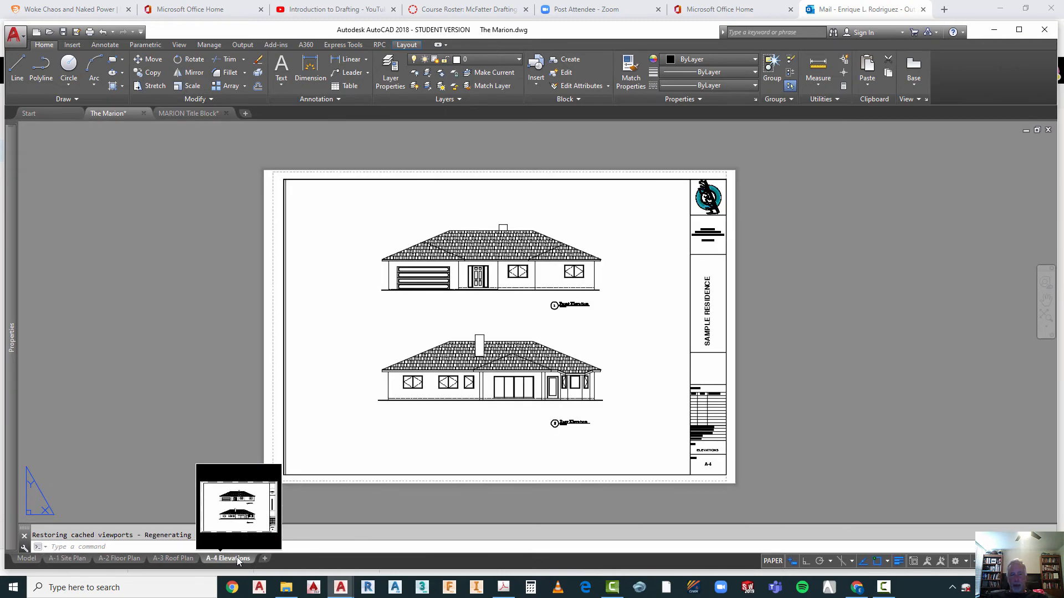
Step: Copy the A-4 Elevations layout and place the copy at the end of the layouts
{"action": "right_click", "coordinate": [238, 557]}
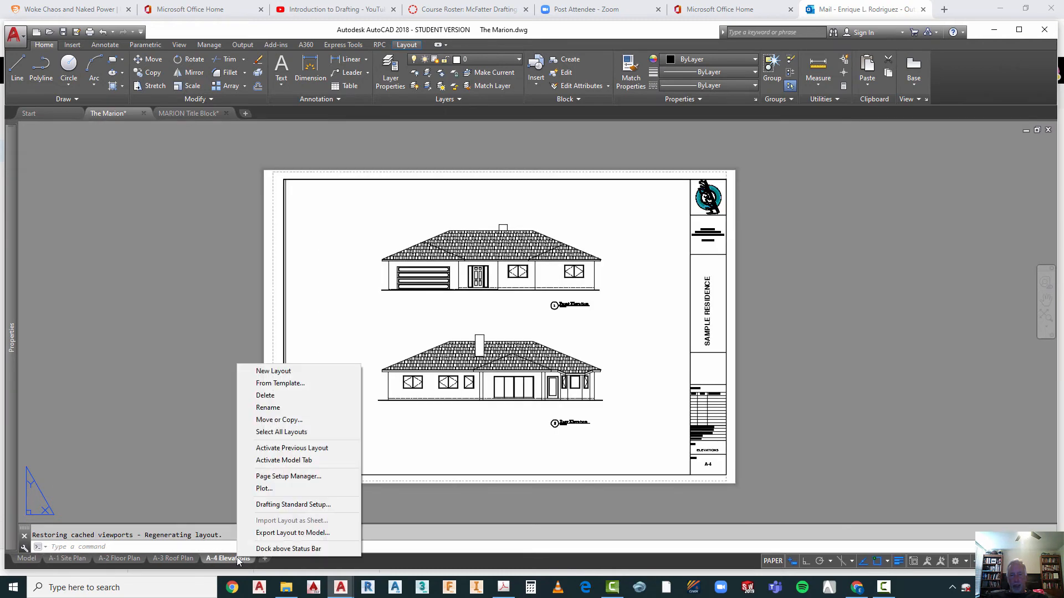
{"action": "left_click", "coordinate": [292, 420]}
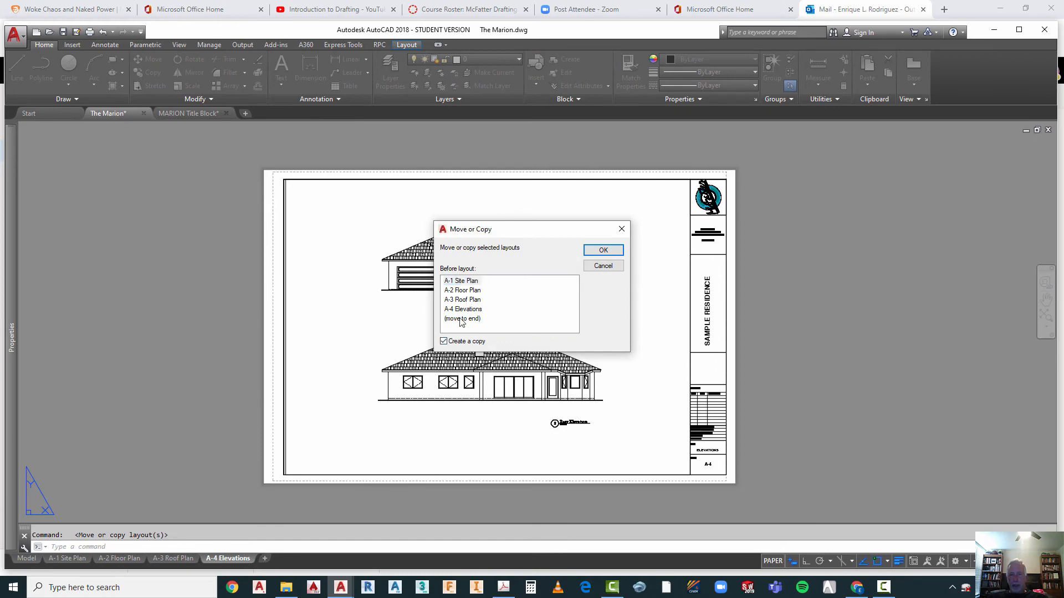
{"action": "left_click", "coordinate": [603, 250]}
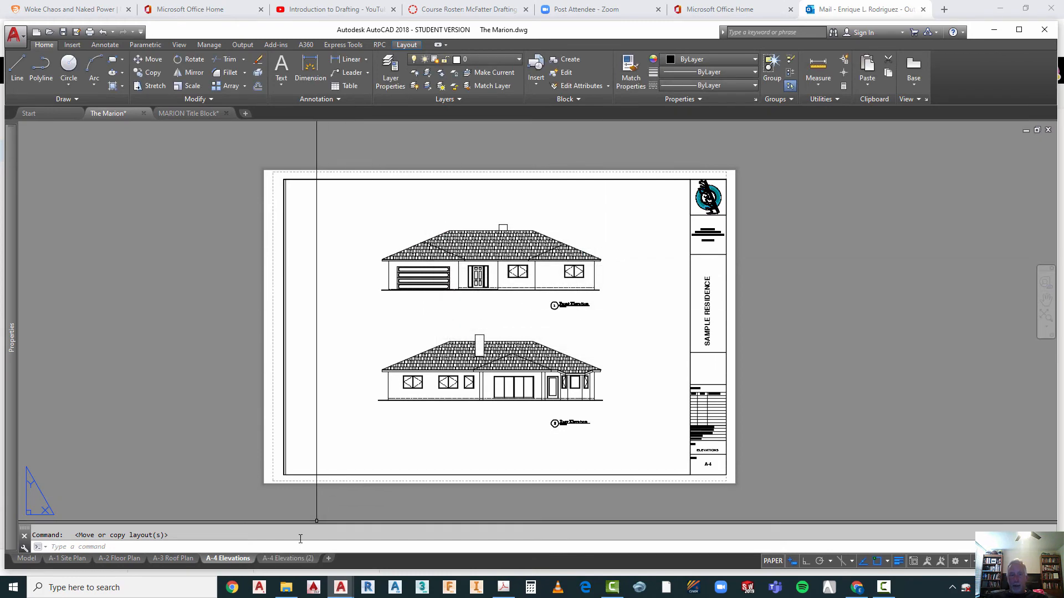
Step: Rename the copied elevations layout as A-5 Elevations
{"action": "right_click", "coordinate": [290, 561]}
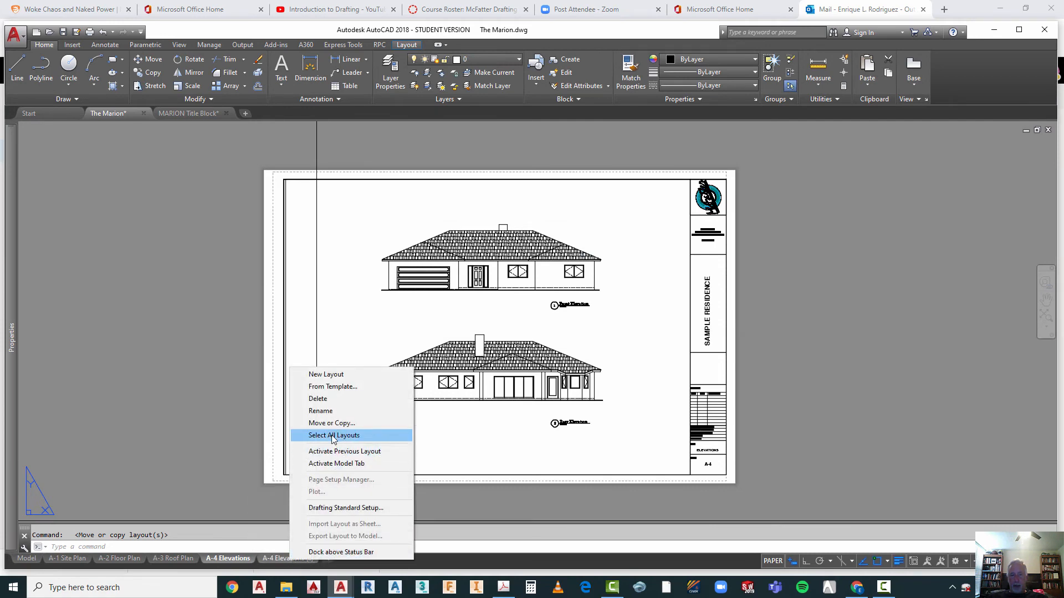
{"action": "left_click", "coordinate": [320, 411]}
{"action": "left_click", "coordinate": [275, 557]}
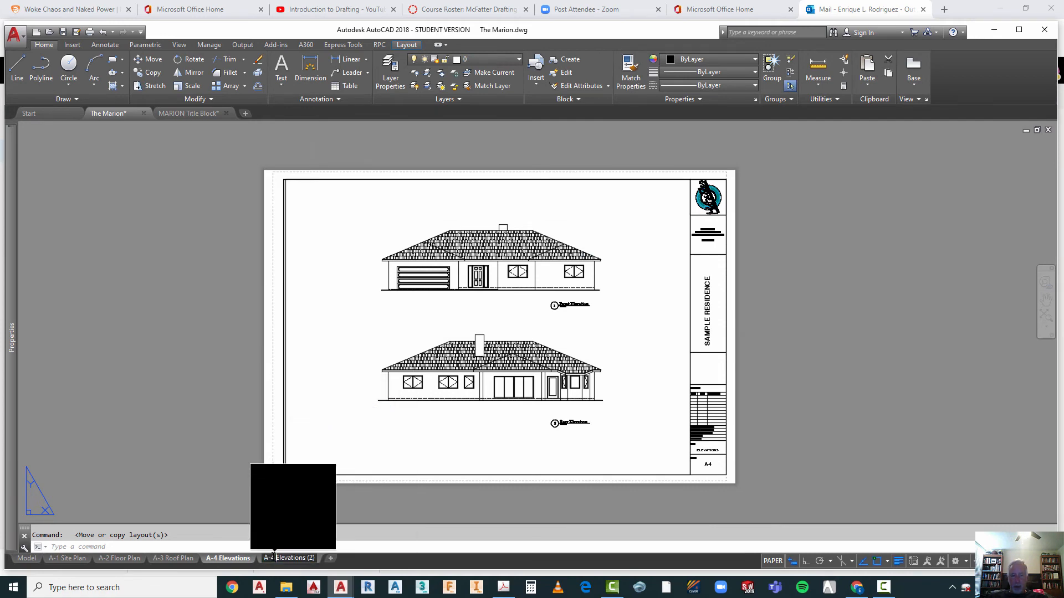
{"action": "left_click_drag", "start_coordinate": [311, 554], "coordinate": [322, 558]}
{"action": "type", "text": "5"}
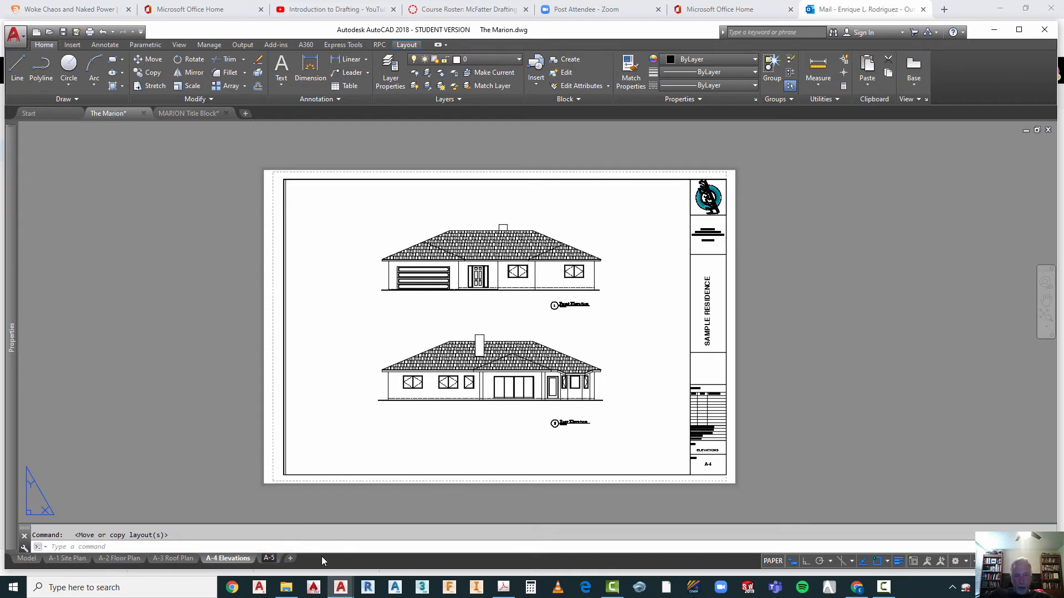
{"action": "type", "text": " Elevations"}
{"action": "key", "text": "Return"}
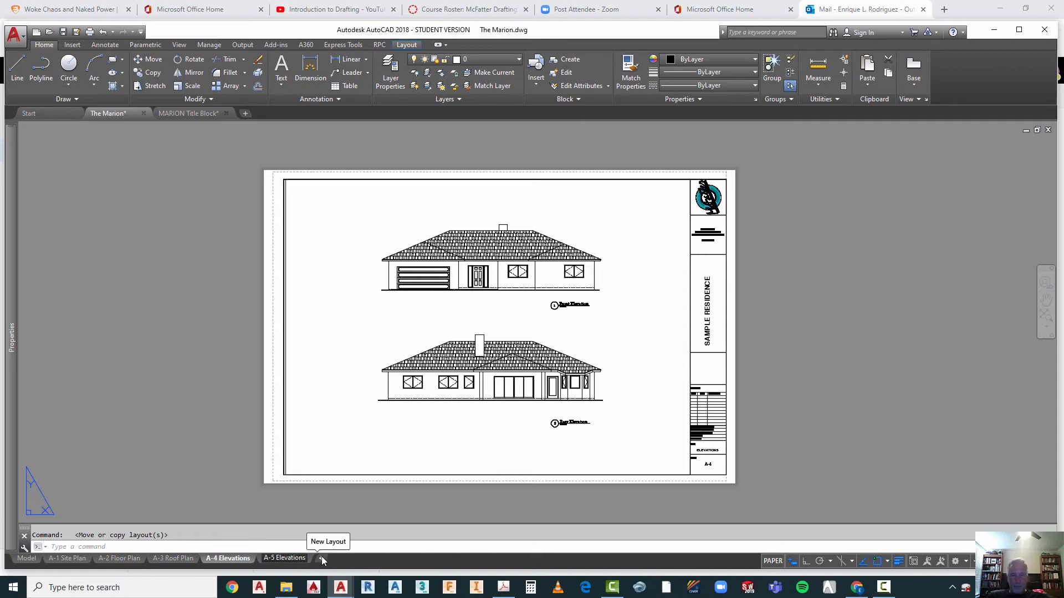
{"action": "left_click", "coordinate": [379, 498]}
{"action": "key", "text": "Escape"}
Step: Change the sheet number attribute in the open A-4 Elevations layout's title block to A-5
{"action": "scroll", "coordinate": [705, 487], "scroll_direction": "up", "scroll_amount": 4}
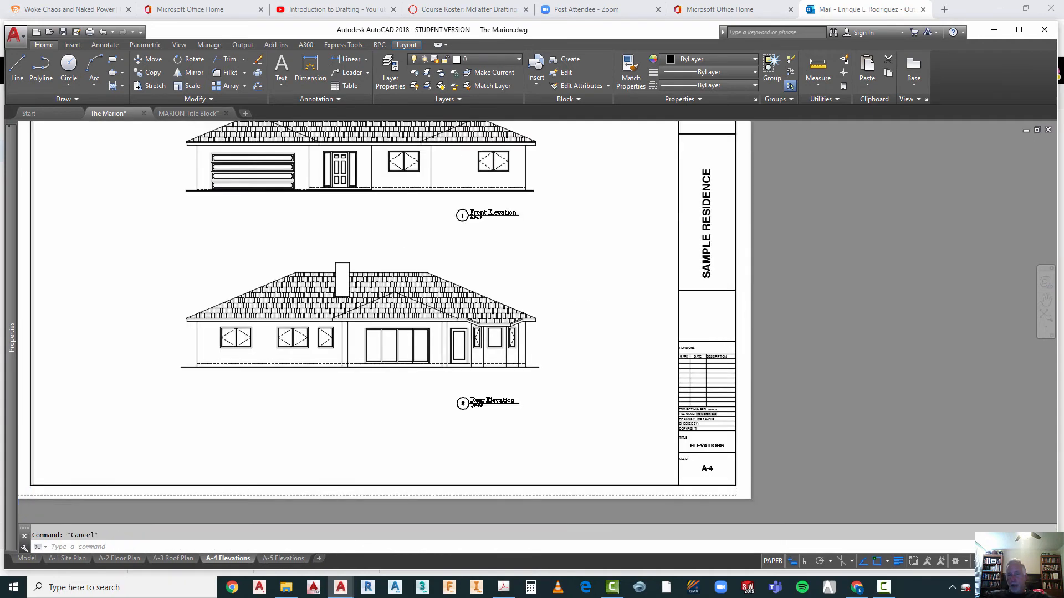
{"action": "double_click", "coordinate": [709, 477]}
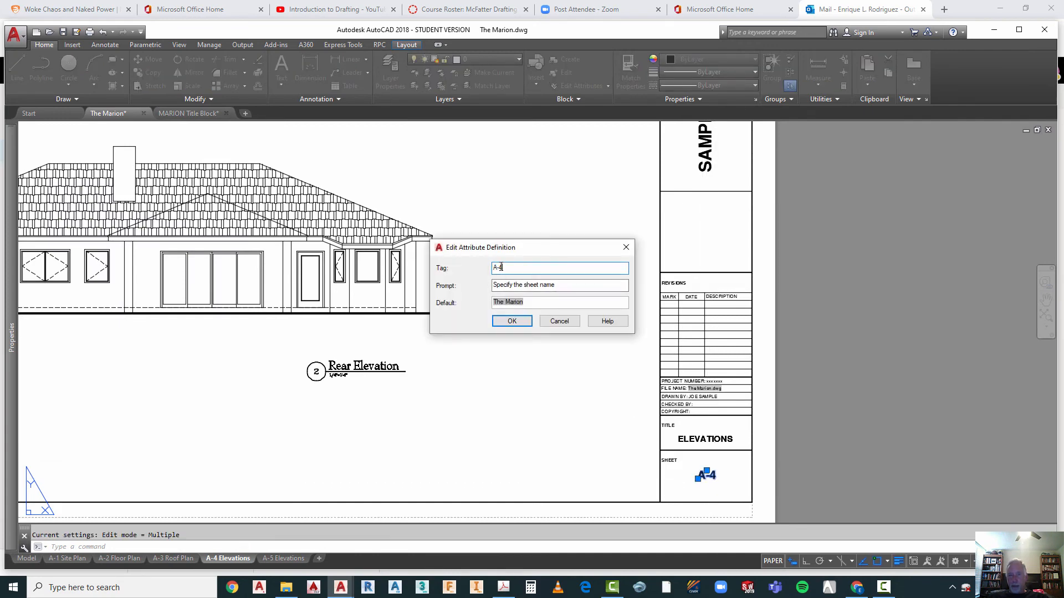
{"action": "left_click", "coordinate": [511, 321]}
{"action": "key", "text": "Escape"}
{"action": "scroll", "coordinate": [484, 407], "scroll_direction": "down", "scroll_amount": 2}
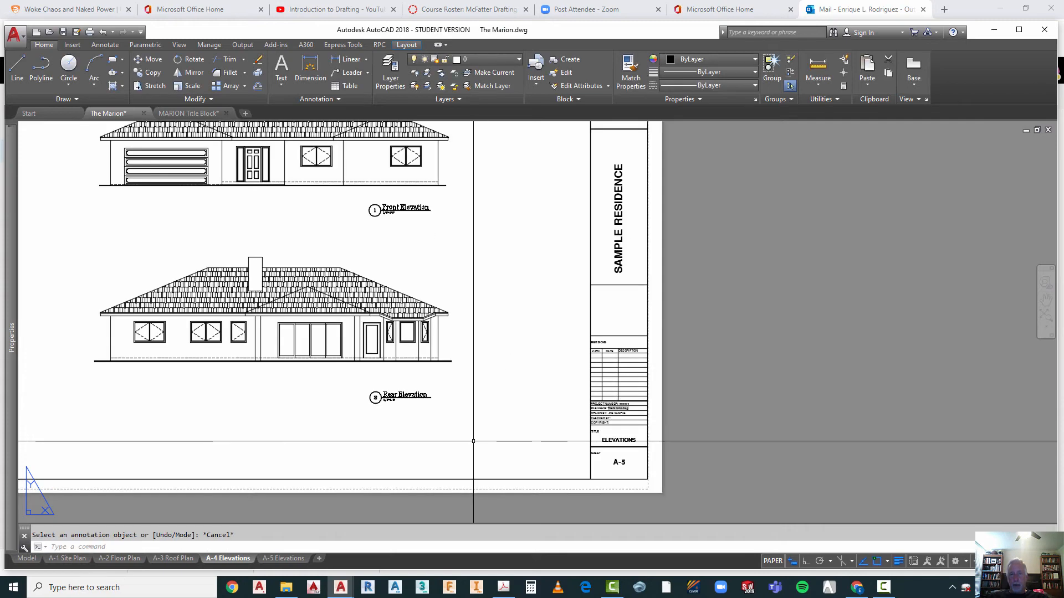
{"action": "scroll", "coordinate": [484, 408], "scroll_direction": "down", "scroll_amount": 2}
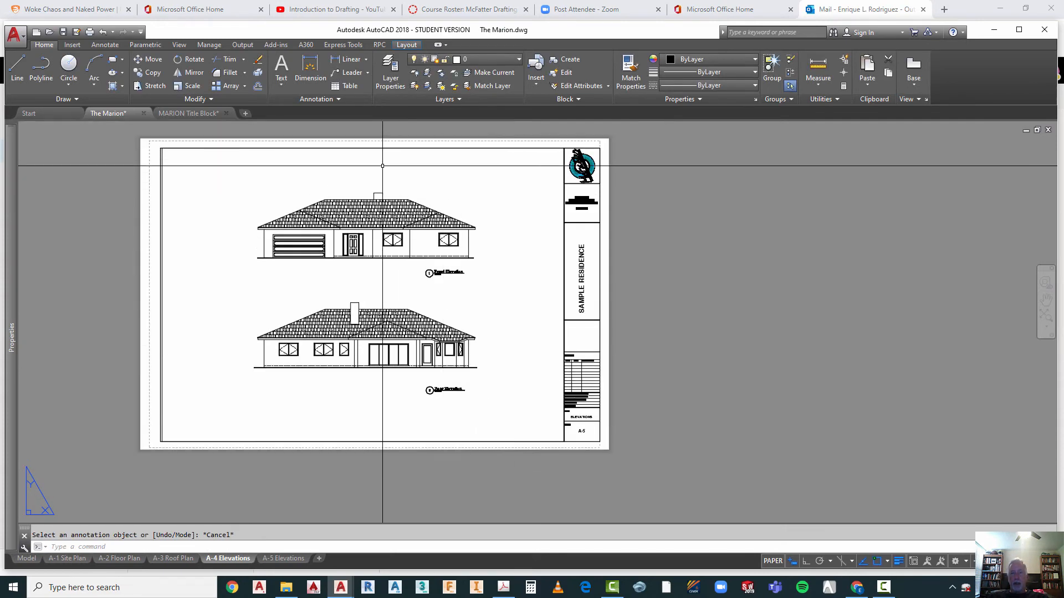
Step: Activate the elevations viewport, try to pan the model inside it, and unlock the viewport
{"action": "double_click", "coordinate": [388, 275]}
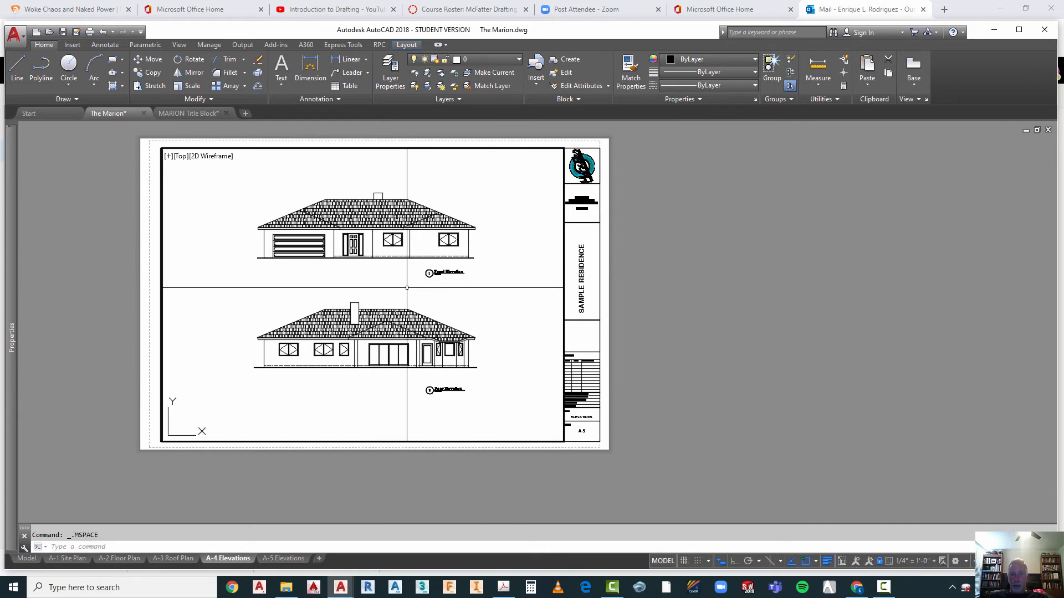
{"action": "right_click", "coordinate": [410, 289]}
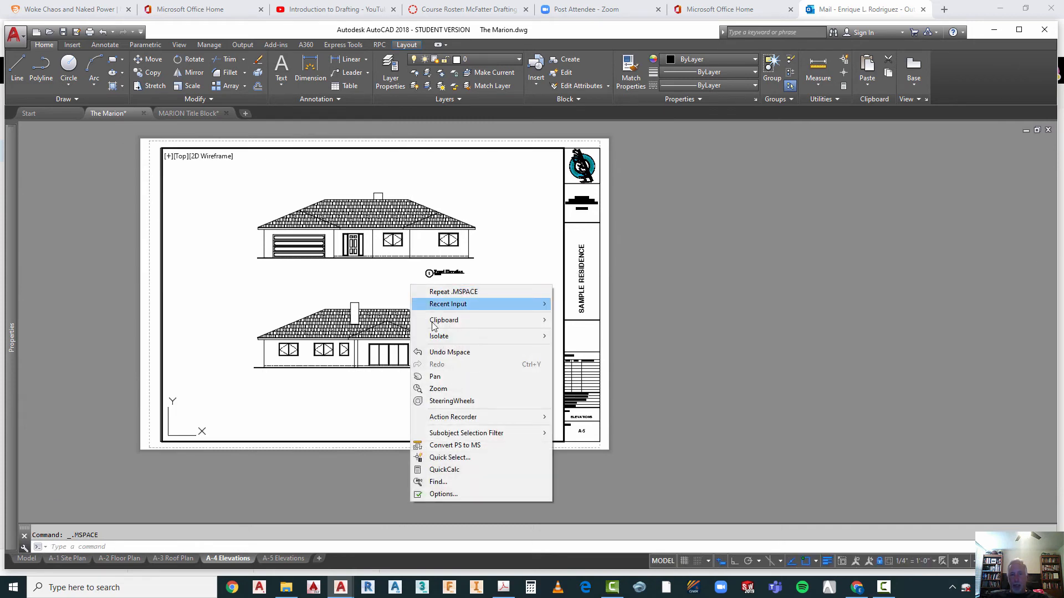
{"action": "left_click", "coordinate": [435, 376]}
{"action": "left_click_drag", "start_coordinate": [486, 351], "coordinate": [514, 345]}
{"action": "key", "text": "Escape"}
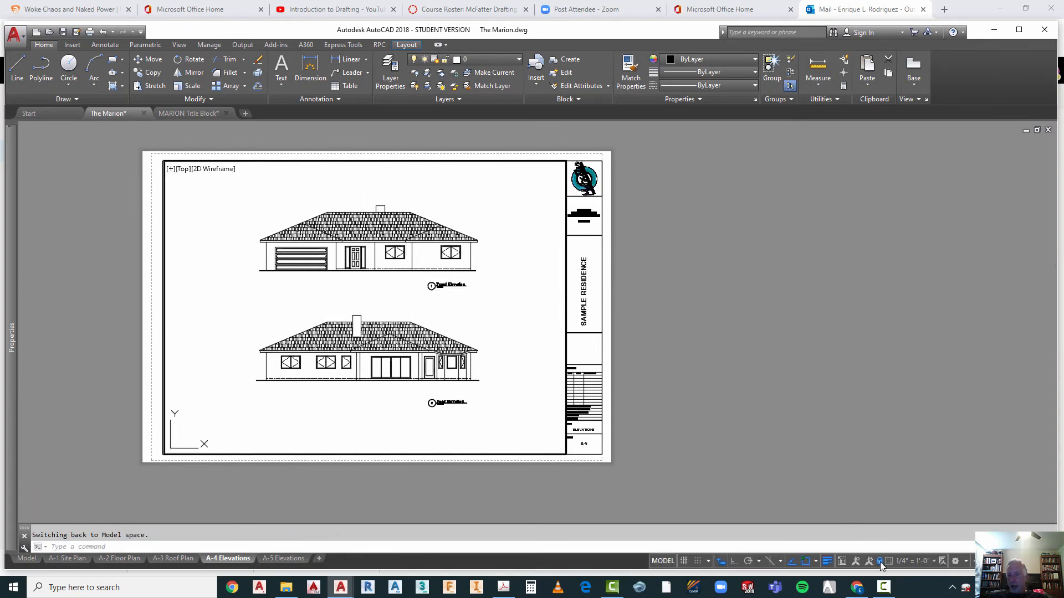
Step: Pan the model inside the unlocked viewport until the two side elevations replace the front and rear elevations on the sheet
{"action": "right_click", "coordinate": [469, 290]}
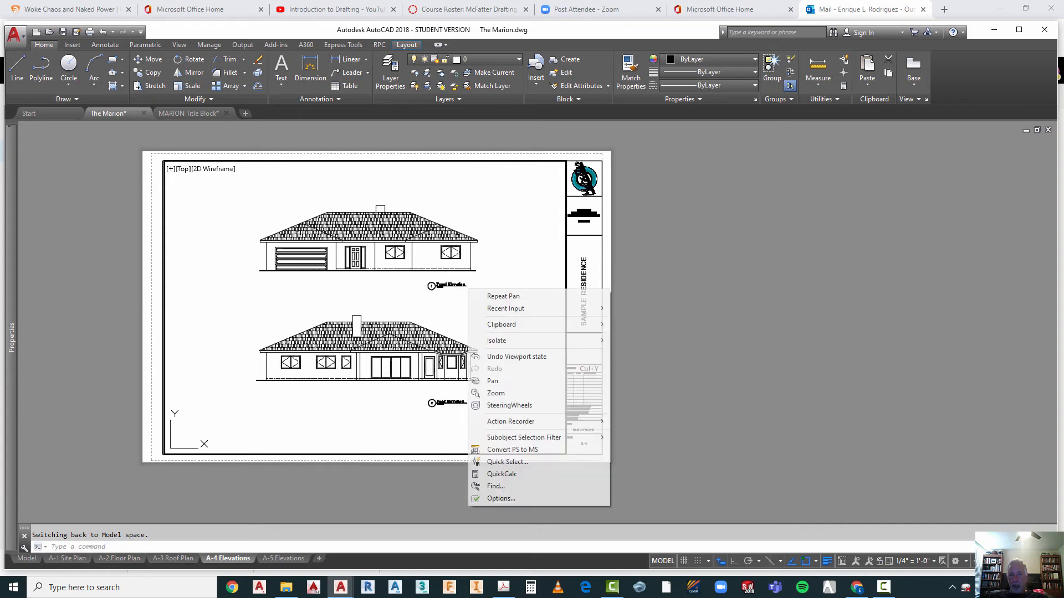
{"action": "left_click", "coordinate": [493, 381]}
{"action": "mouse_move", "coordinate": [488, 332]}
{"action": "left_mouse_down"}
{"action": "mouse_move", "coordinate": [391, 321]}
{"action": "mouse_move", "coordinate": [295, 330]}
{"action": "left_mouse_up"}
{"action": "mouse_move", "coordinate": [446, 288]}
{"action": "left_mouse_down"}
{"action": "mouse_move", "coordinate": [391, 356]}
{"action": "mouse_move", "coordinate": [276, 264]}
{"action": "left_mouse_up"}
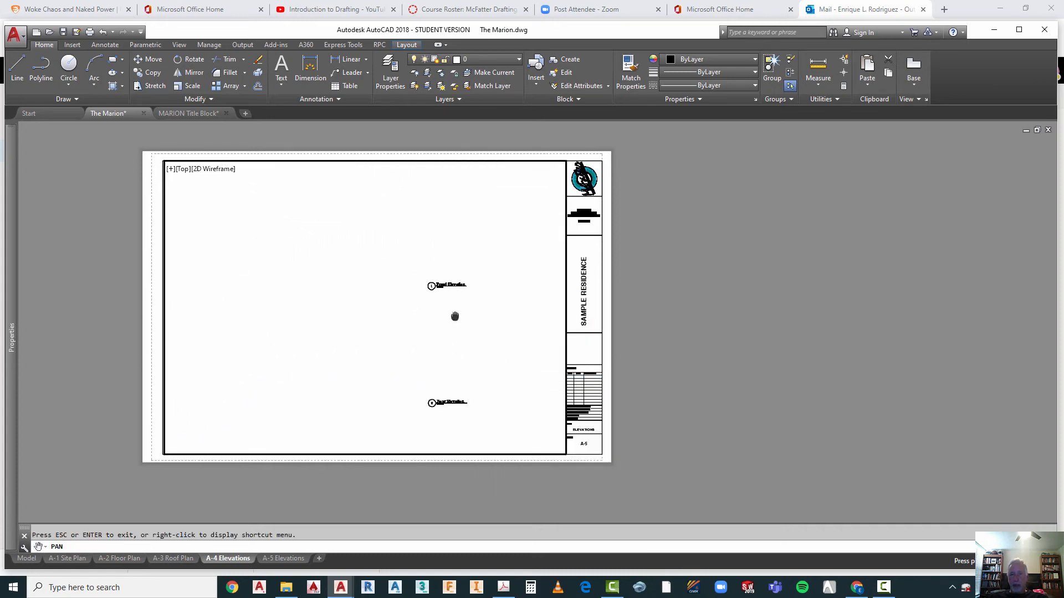
{"action": "left_click_drag", "start_coordinate": [455, 316], "coordinate": [283, 299]}
{"action": "left_click_drag", "start_coordinate": [486, 299], "coordinate": [279, 350]}
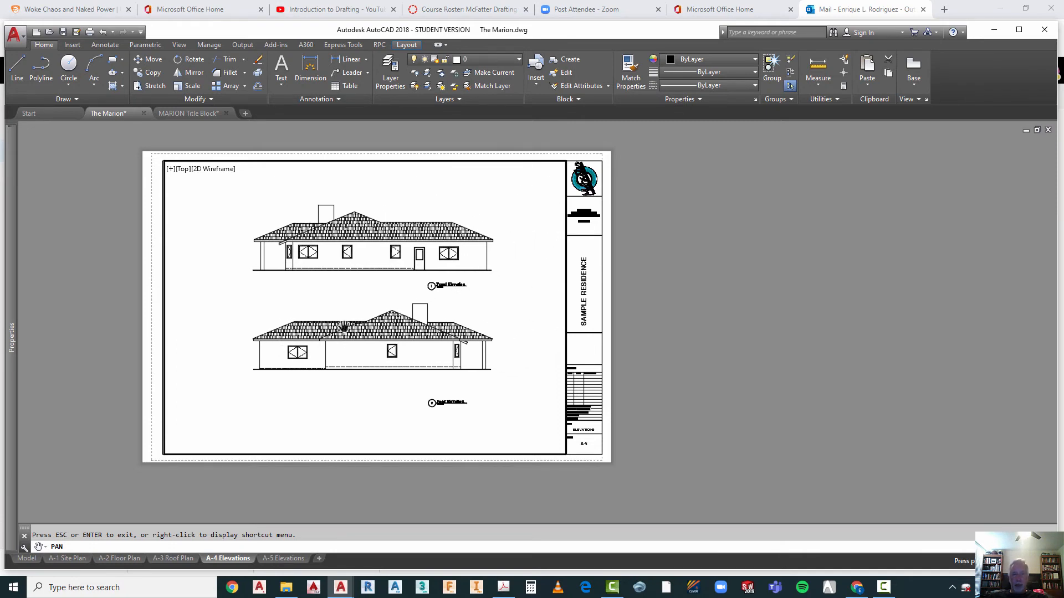
{"action": "key", "text": "Escape"}
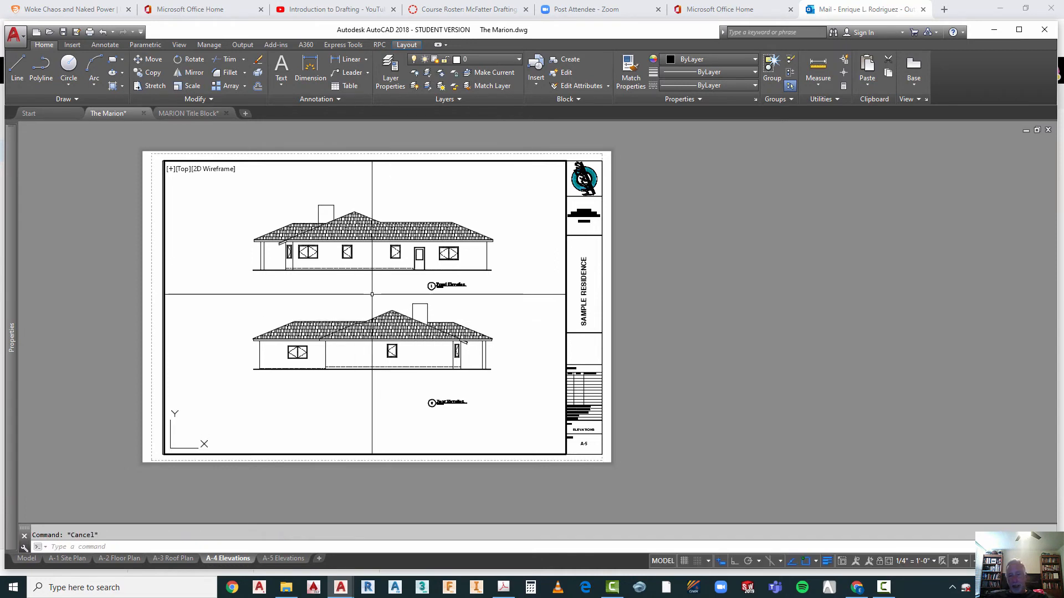
Step: Move the lower side elevation straight down with Ortho on so it sits just above its drawing title, and return to paper space
{"action": "type", "text": "m"}
{"action": "key", "text": "Return"}
{"action": "left_click", "coordinate": [237, 300]}
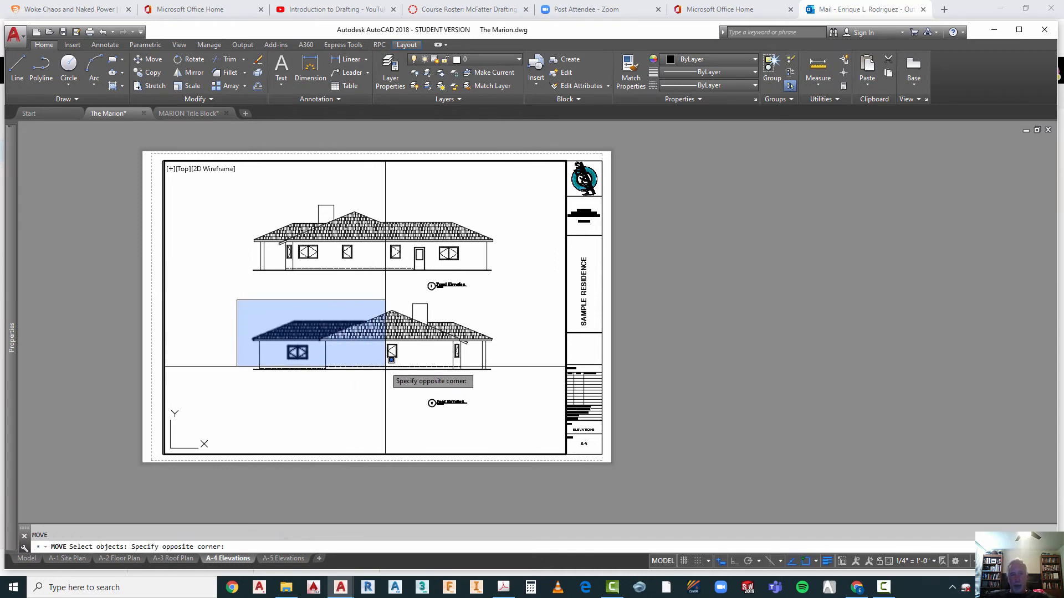
{"action": "left_click", "coordinate": [539, 386]}
{"action": "key", "text": "Return"}
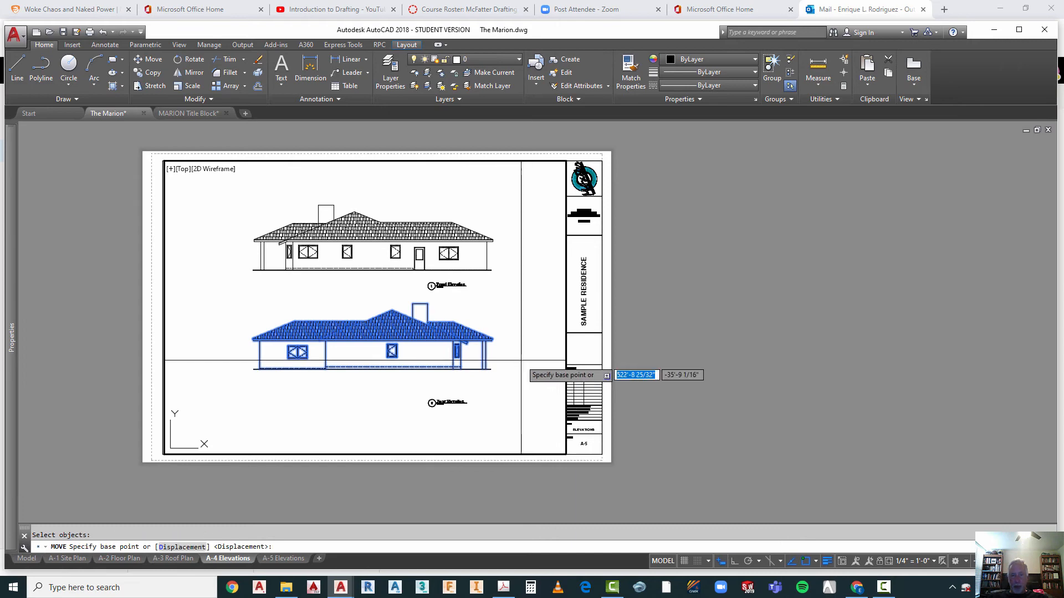
{"action": "left_click", "coordinate": [522, 360]}
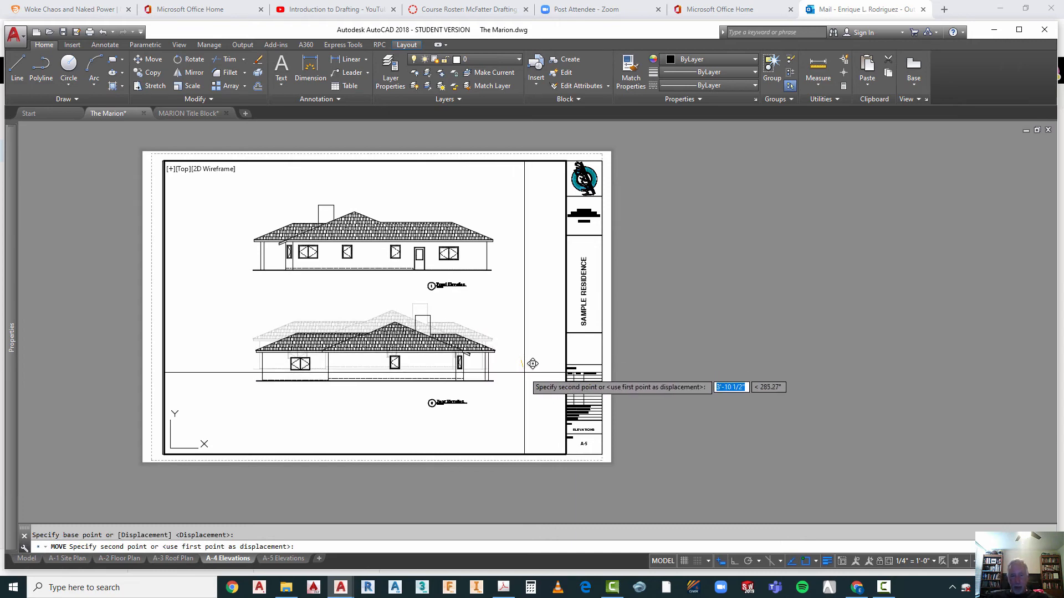
{"action": "key", "text": "F8"}
{"action": "left_click", "coordinate": [528, 375]}
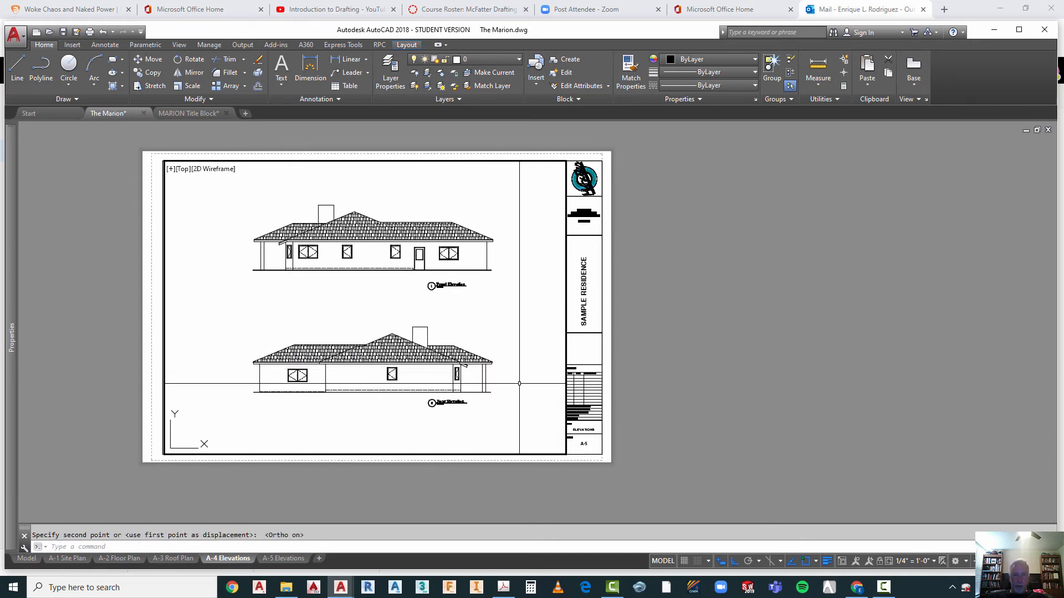
{"action": "key", "text": "Escape"}
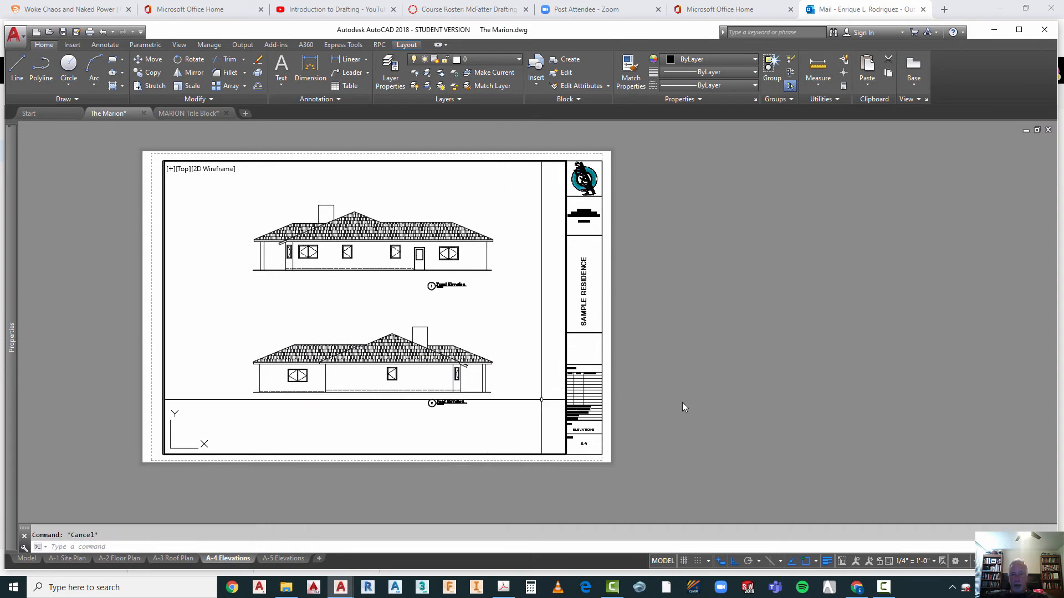
{"action": "double_click", "coordinate": [726, 382]}
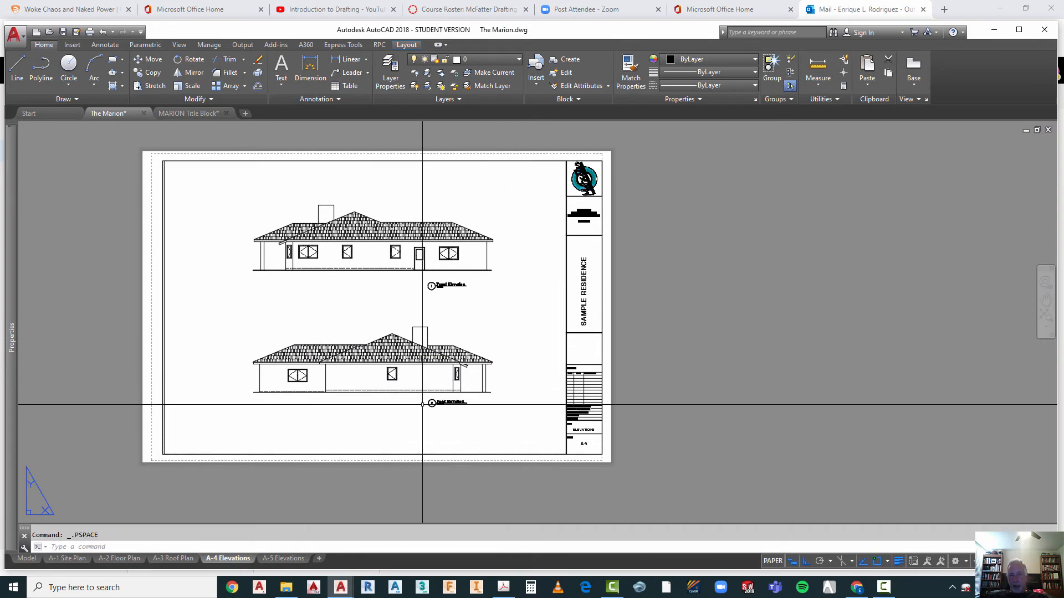
Step: Retitle the Front Elevation text of drawing 1 as Left Side Elevation
{"action": "scroll", "coordinate": [418, 417], "scroll_direction": "up", "scroll_amount": 4}
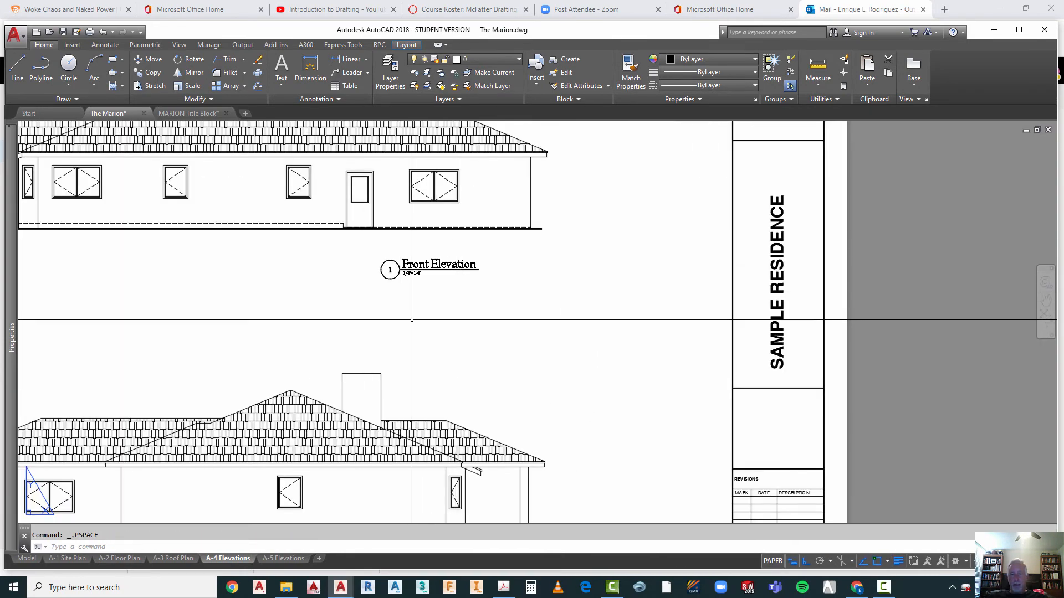
{"action": "scroll", "coordinate": [479, 246], "scroll_direction": "down", "scroll_amount": 3}
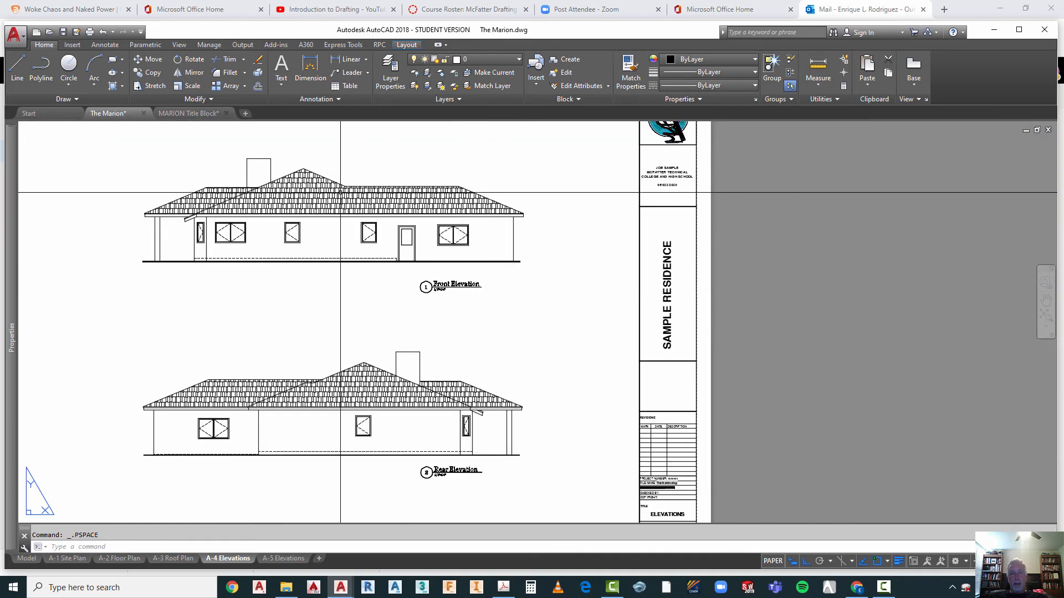
{"action": "scroll", "coordinate": [438, 285], "scroll_direction": "up", "scroll_amount": 3}
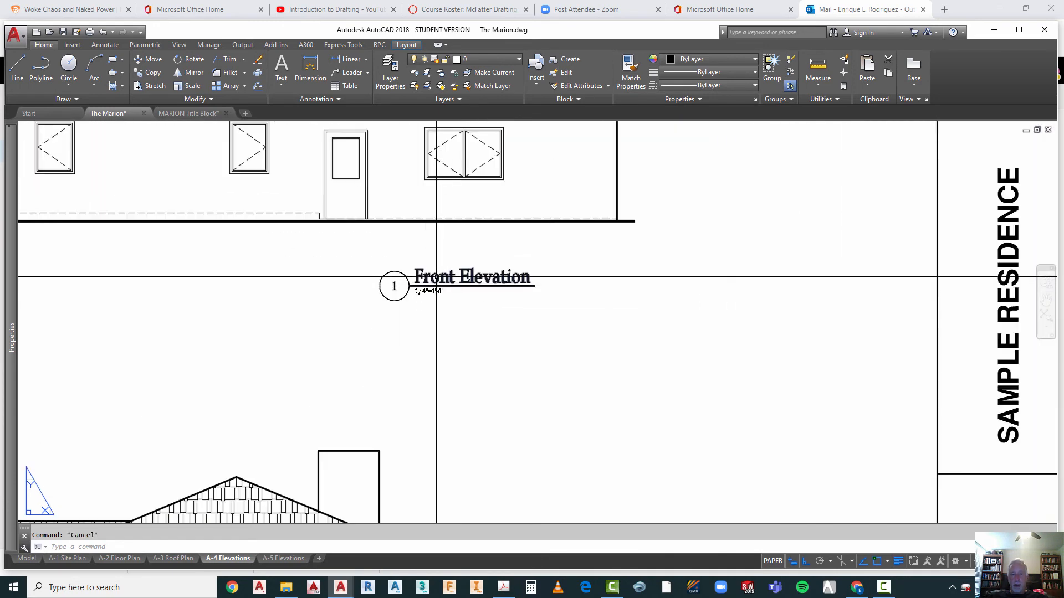
{"action": "left_click", "coordinate": [438, 282]}
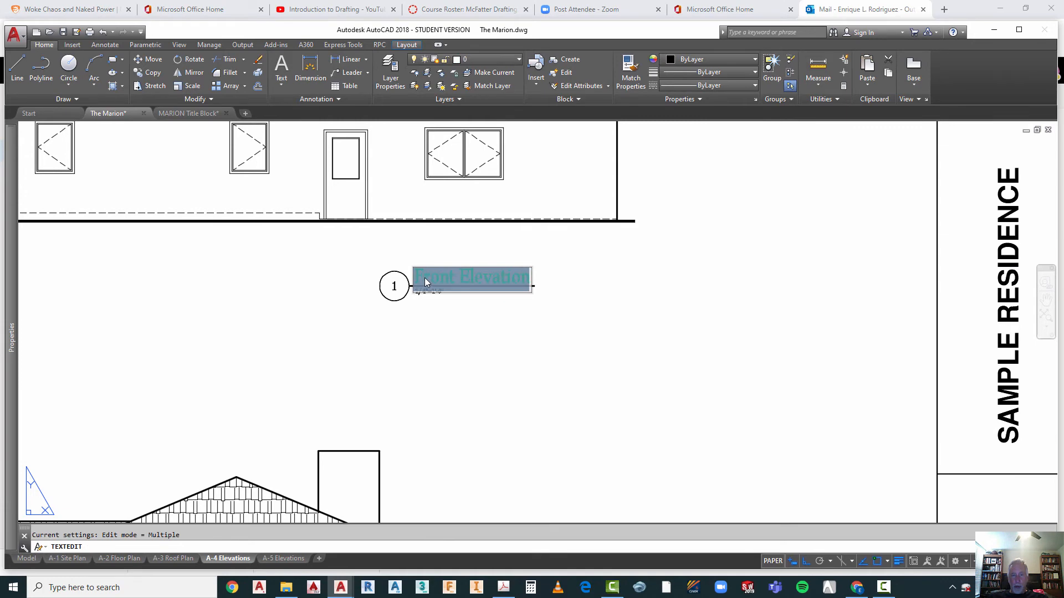
{"action": "type", "text": "Left Side"}
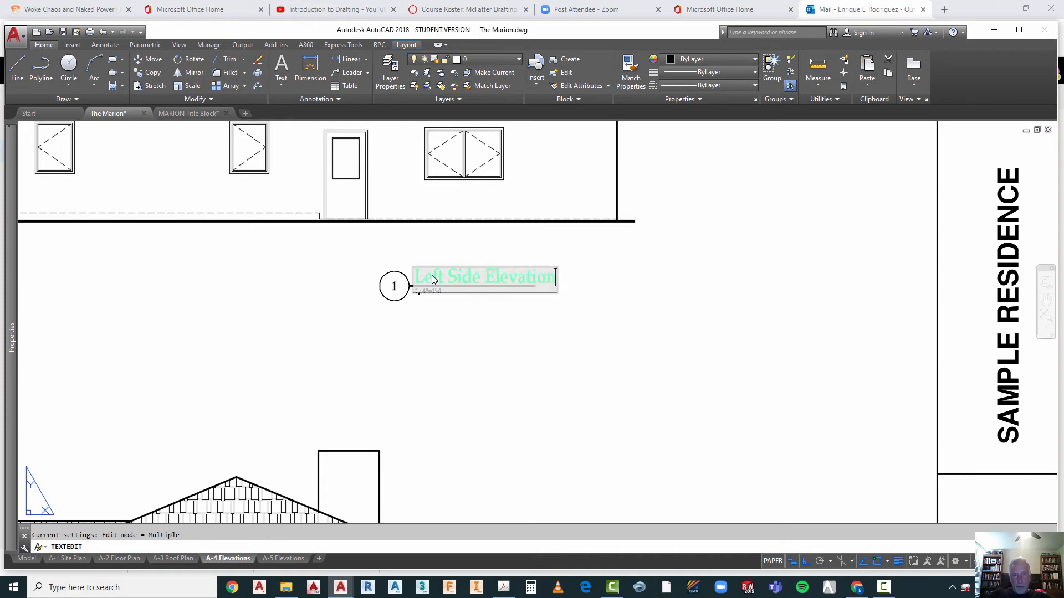
{"action": "left_click", "coordinate": [510, 383]}
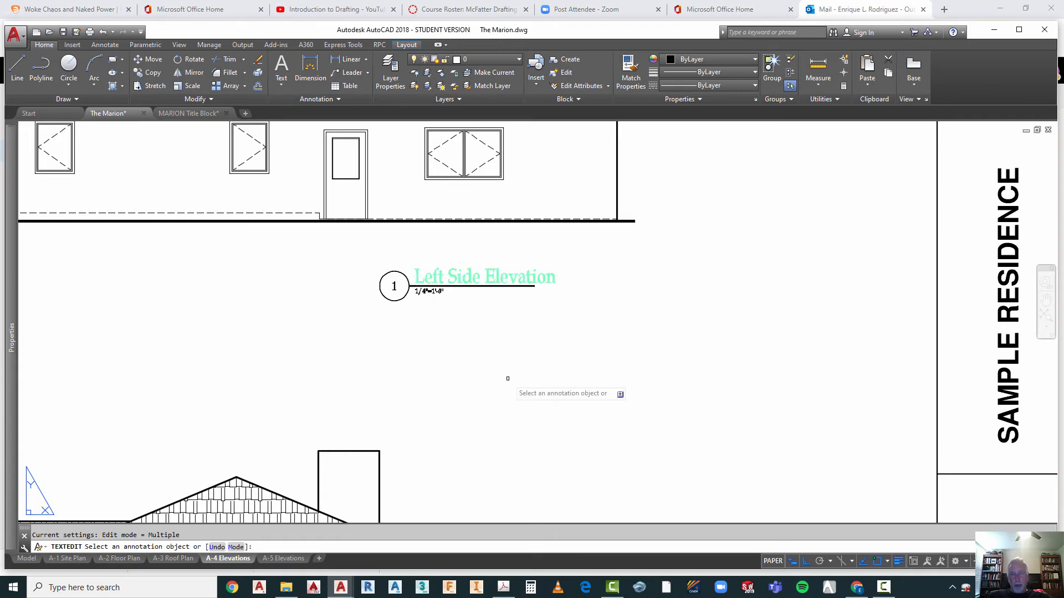
{"action": "key", "text": "Escape"}
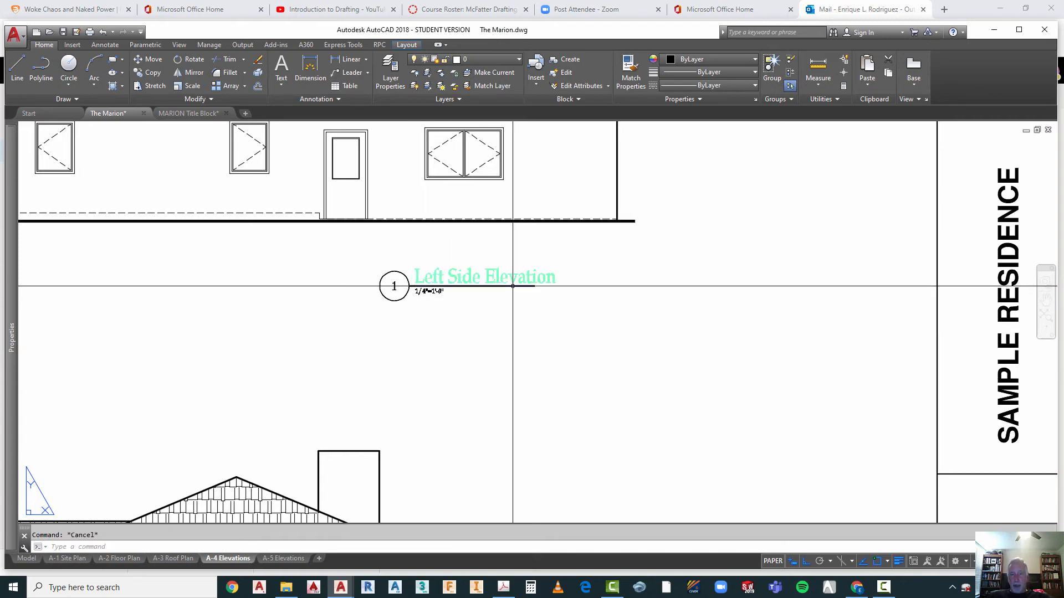
Step: Try to stretch the underline of drawing title 1 beneath Left Side Elevation, and undo the stretch
{"action": "left_click", "coordinate": [529, 286]}
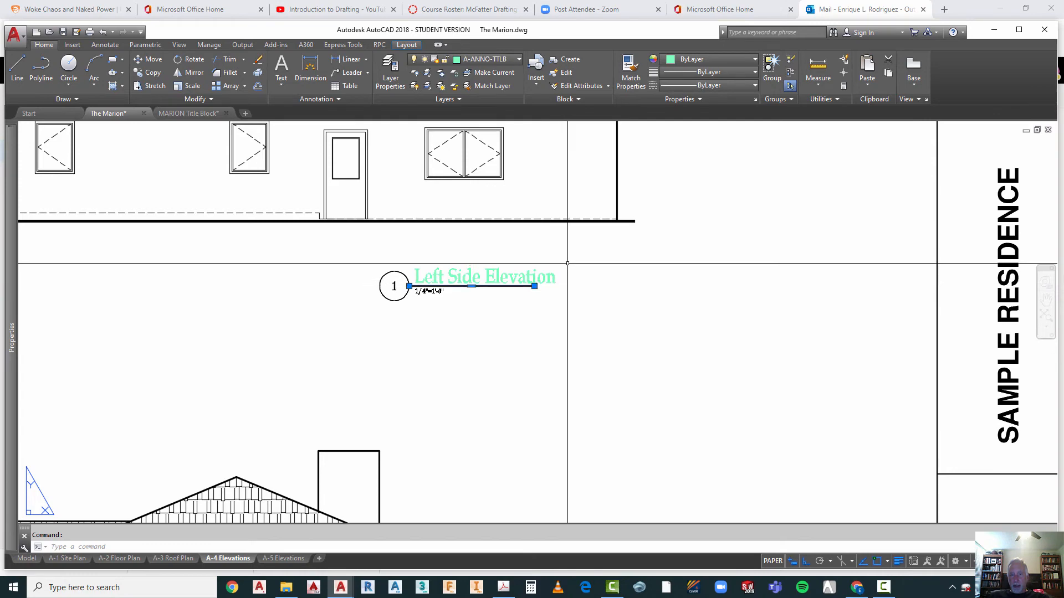
{"action": "left_click", "coordinate": [534, 286]}
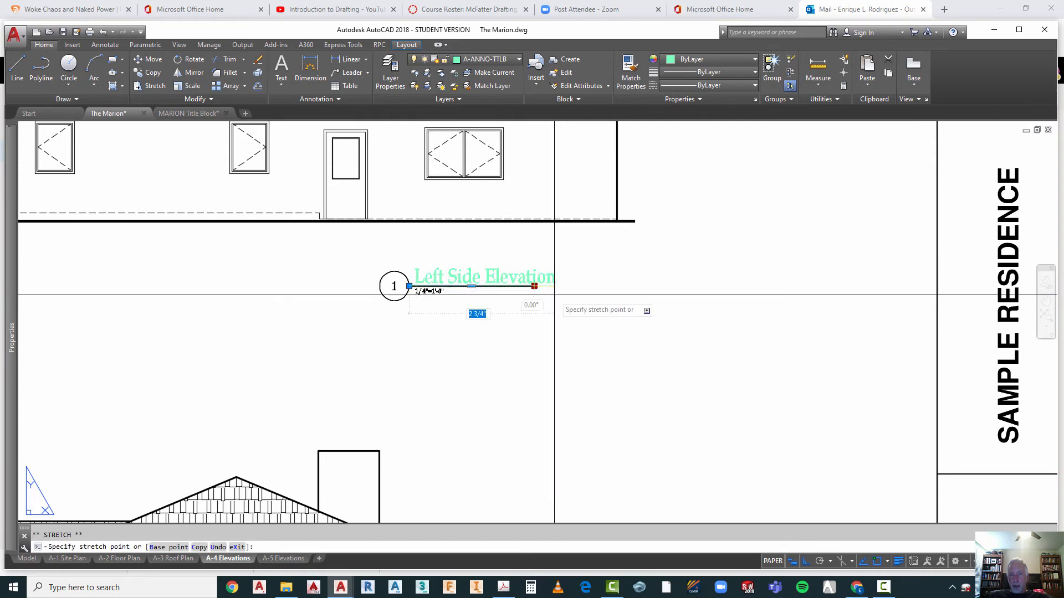
{"action": "left_click", "coordinate": [412, 285]}
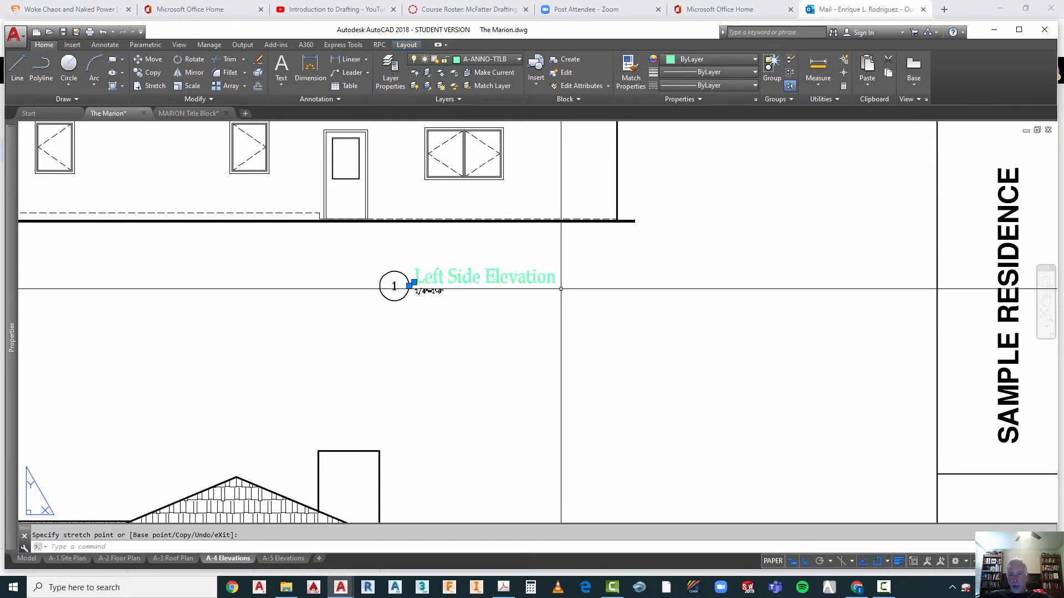
{"action": "scroll", "coordinate": [408, 286], "scroll_direction": "up", "scroll_amount": 4}
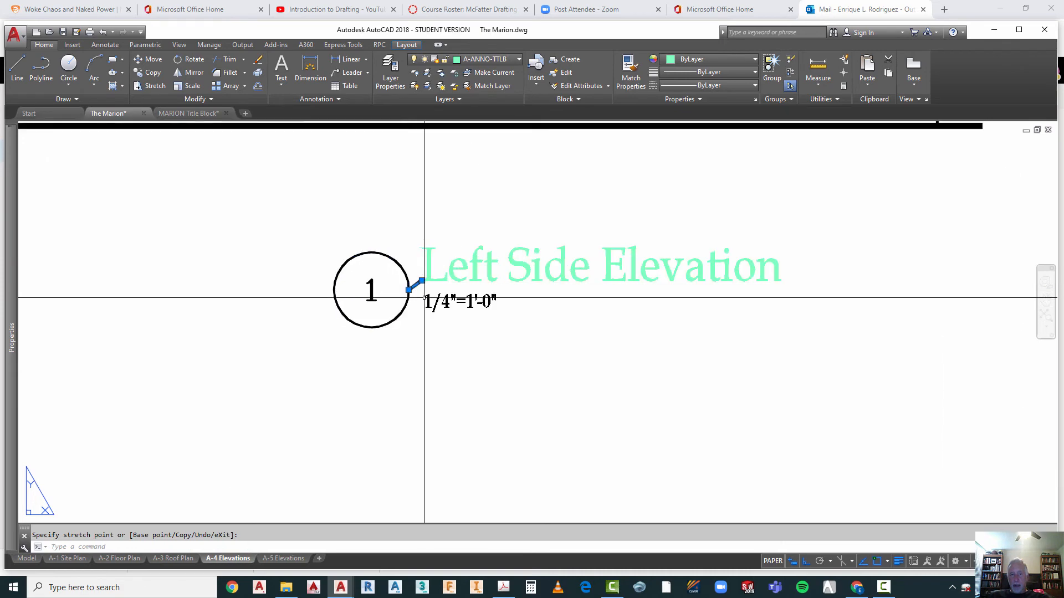
{"action": "left_click", "coordinate": [422, 281]}
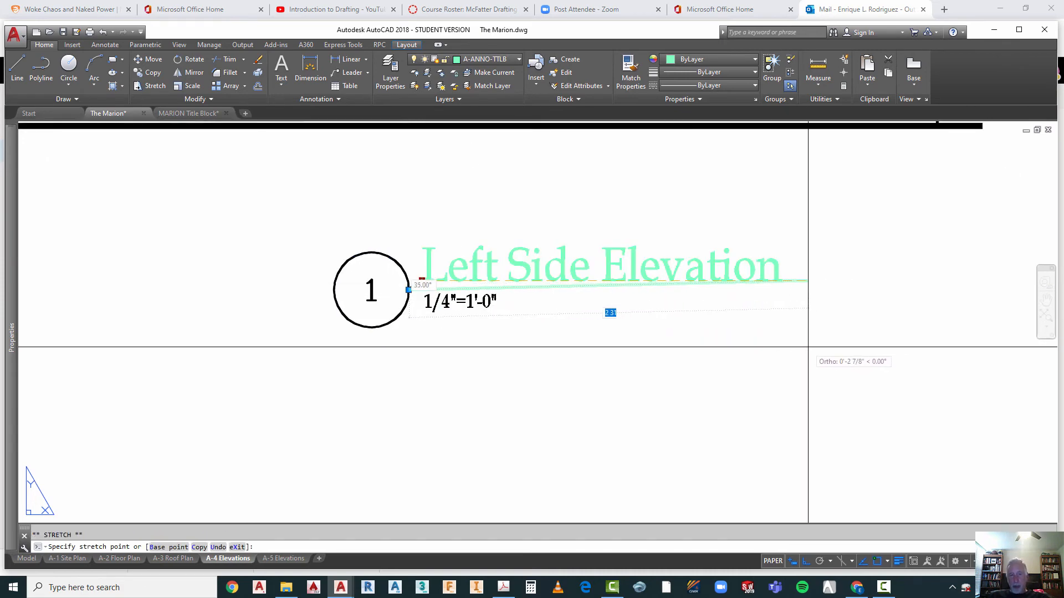
{"action": "key", "text": "Escape"}
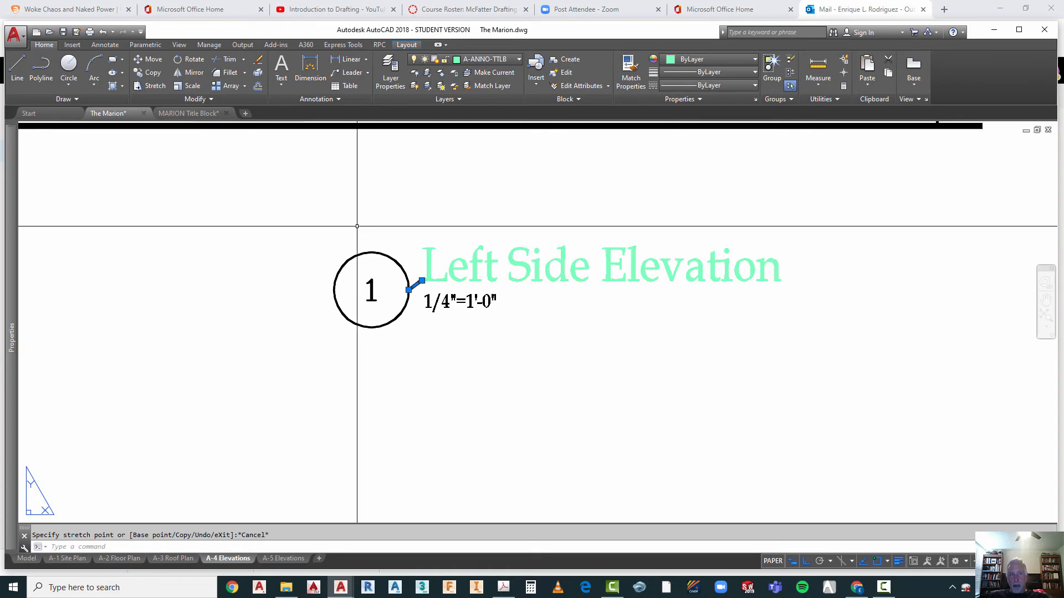
{"action": "left_click", "coordinate": [105, 33]}
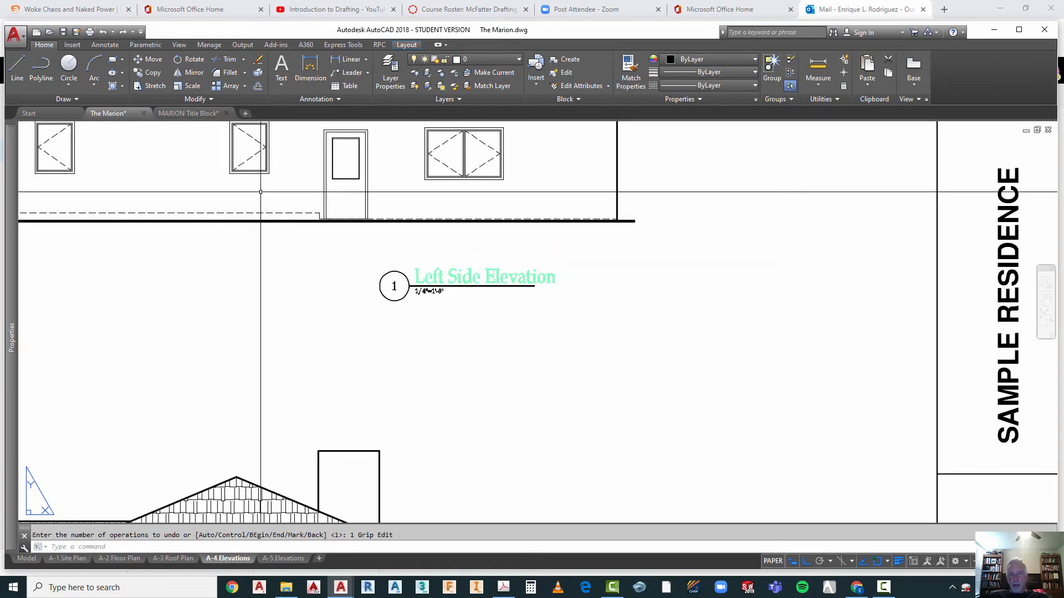
Step: Extend the underline of drawing title 1 past the end of Left Side Elevation, to about 2 7/8" long, and regenerate the layout
{"action": "scroll", "coordinate": [535, 294], "scroll_direction": "up", "scroll_amount": 2}
{"action": "key", "text": "Escape"}
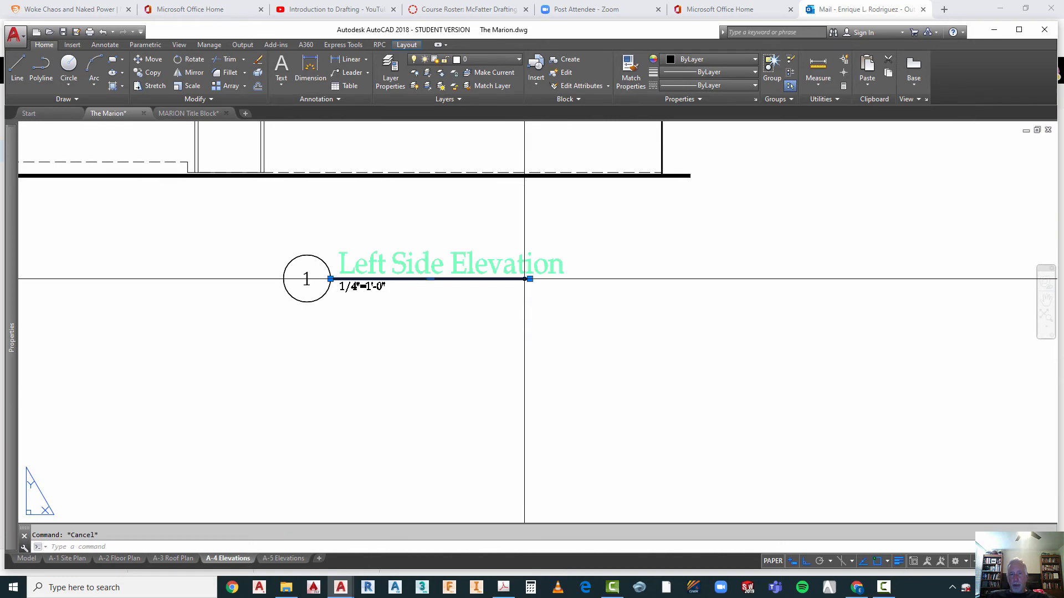
{"action": "left_click", "coordinate": [530, 279]}
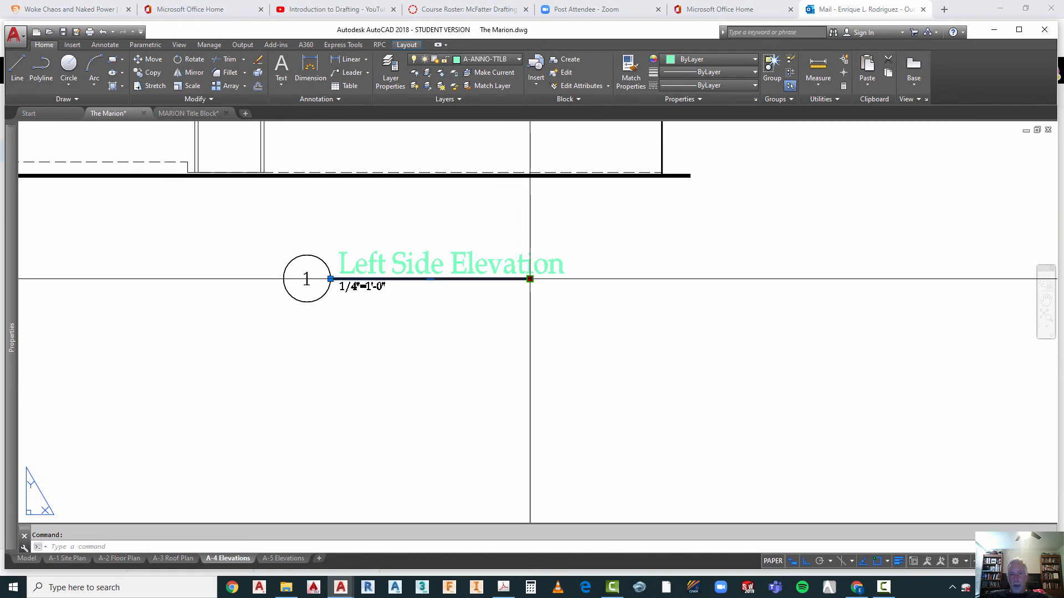
{"action": "left_click", "coordinate": [530, 279]}
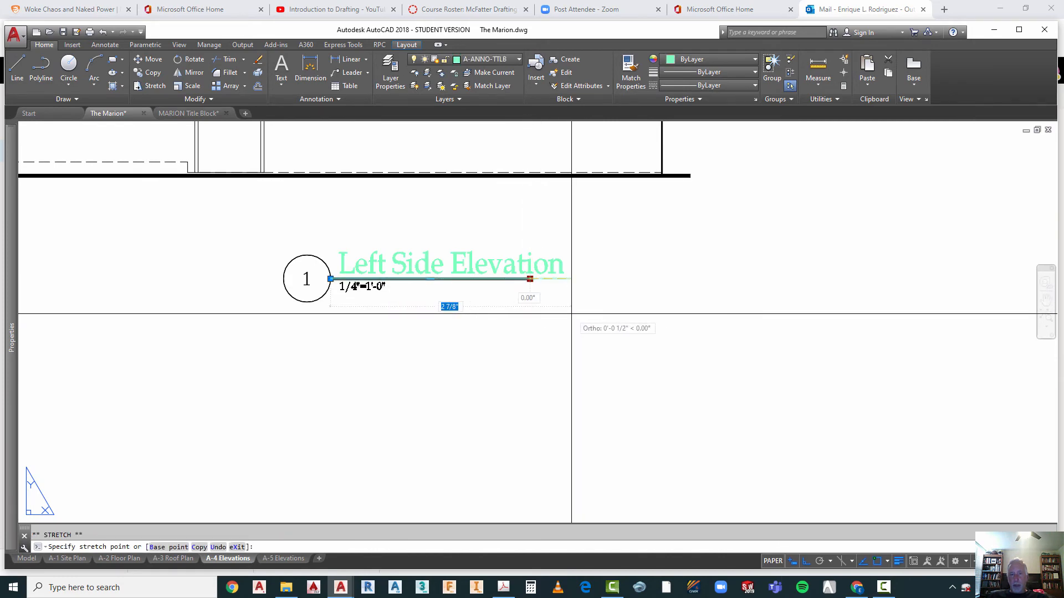
{"action": "left_click", "coordinate": [571, 314]}
{"action": "key", "text": "Escape"}
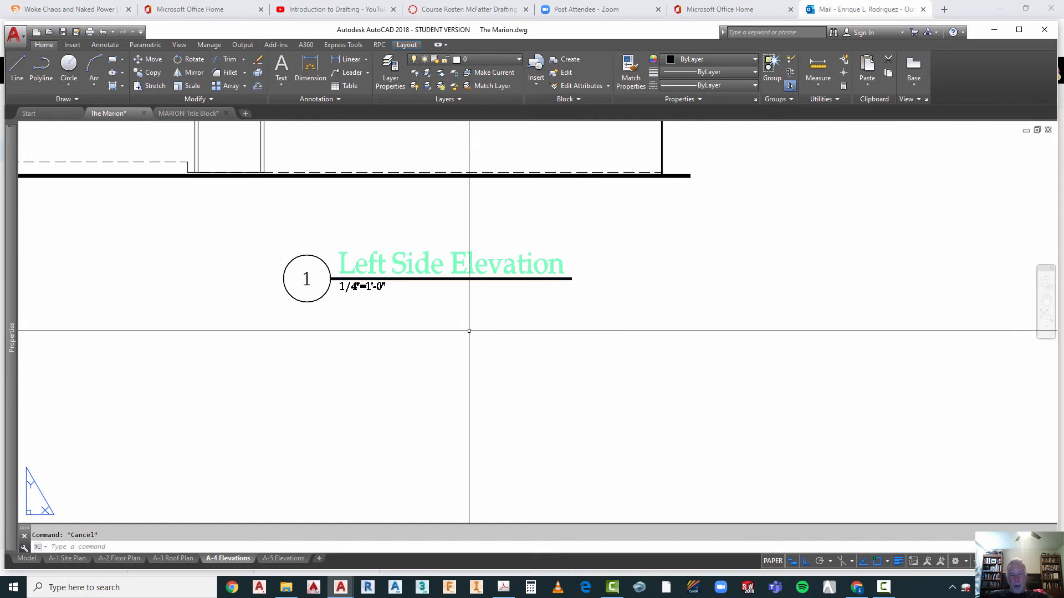
{"action": "type", "text": "rege"}
{"action": "key", "text": "Return"}
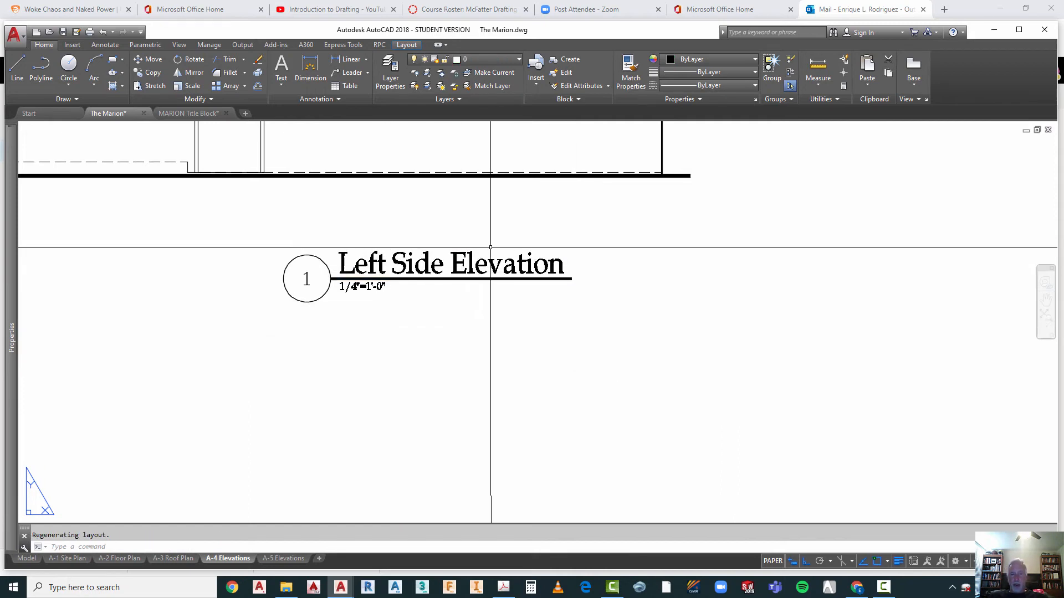
Step: Retitle the Rear Elevation text of drawing 2 as Right Side Elevation
{"action": "scroll", "coordinate": [488, 249], "scroll_direction": "down", "scroll_amount": 5}
{"action": "scroll", "coordinate": [478, 356], "scroll_direction": "up", "scroll_amount": 5}
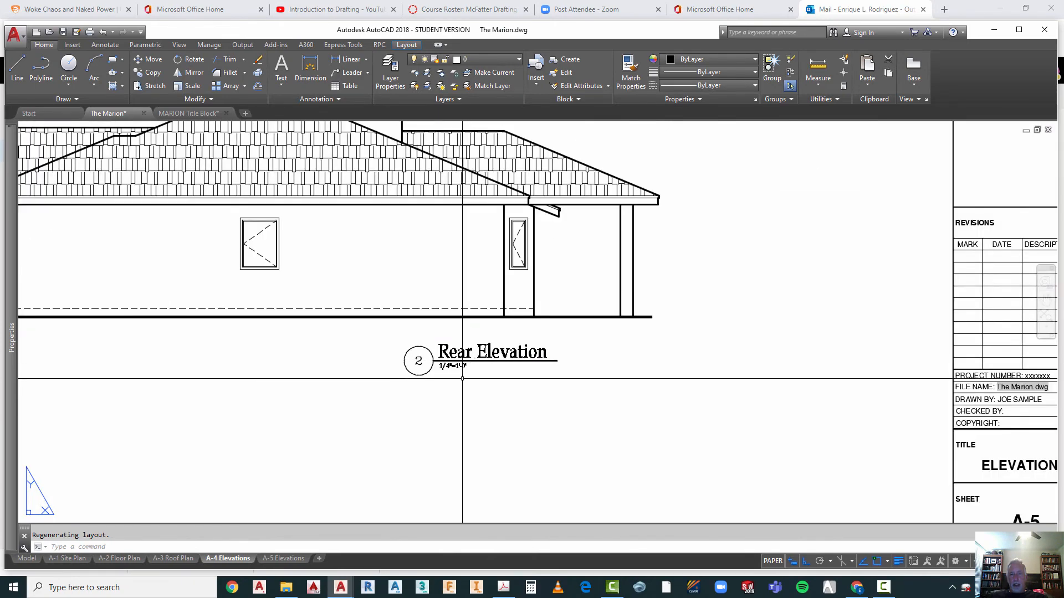
{"action": "scroll", "coordinate": [465, 361], "scroll_direction": "up", "scroll_amount": 3}
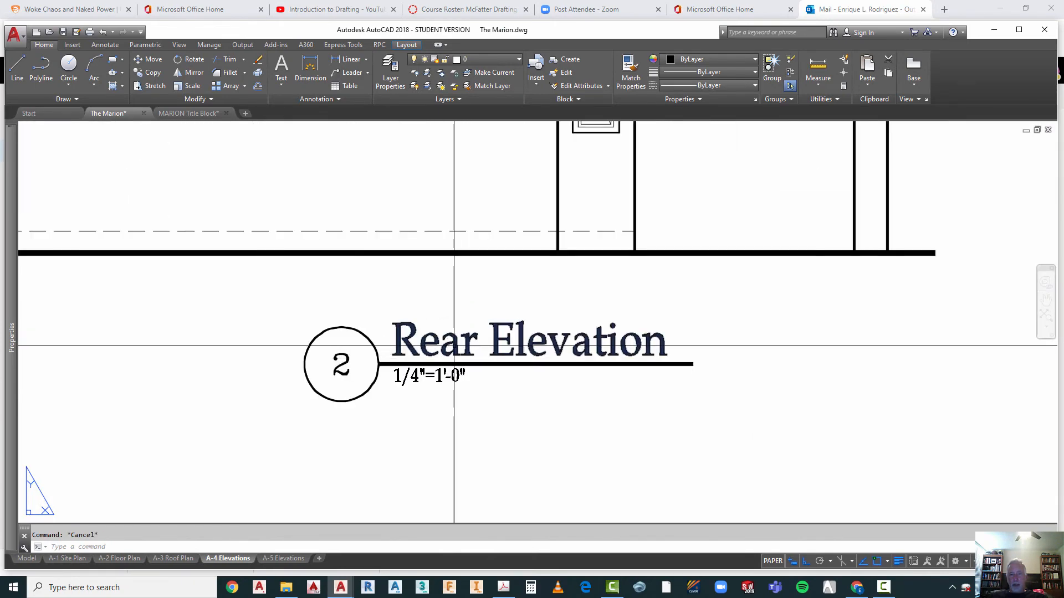
{"action": "double_click", "coordinate": [446, 351]}
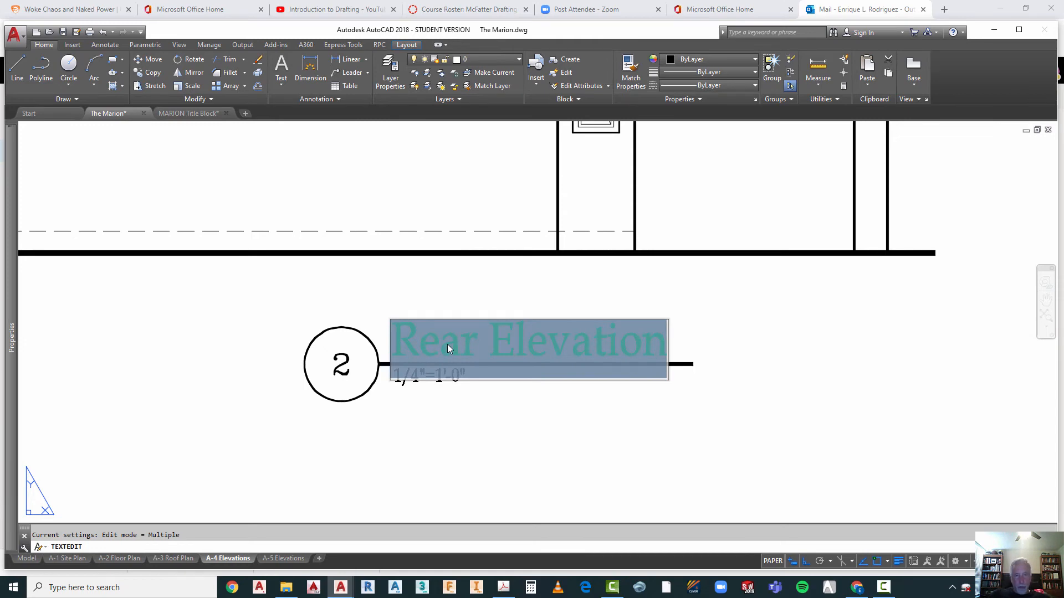
{"action": "type", "text": "Right"}
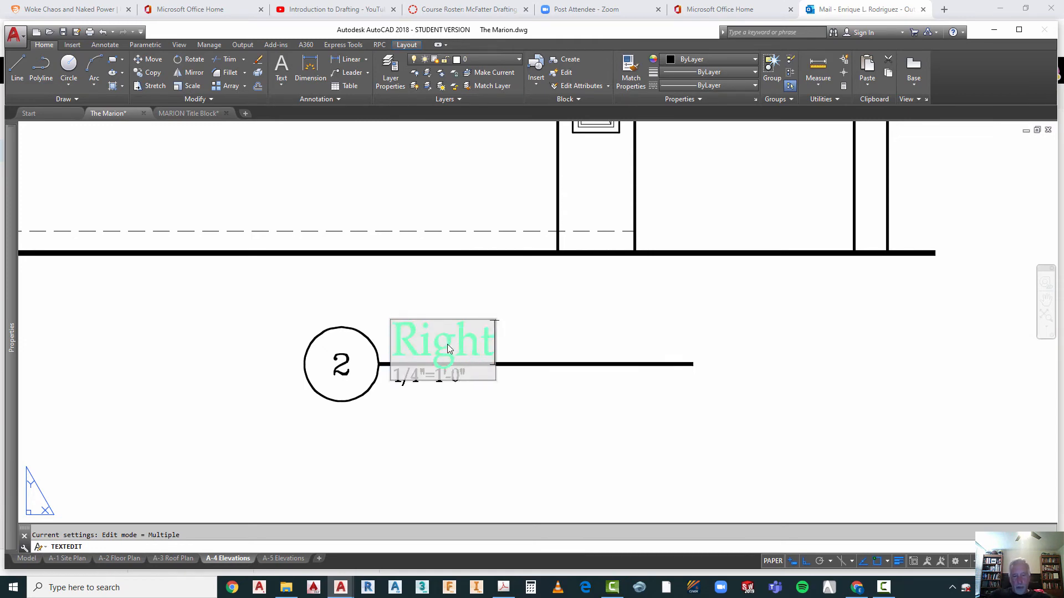
{"action": "type", "text": " Side"}
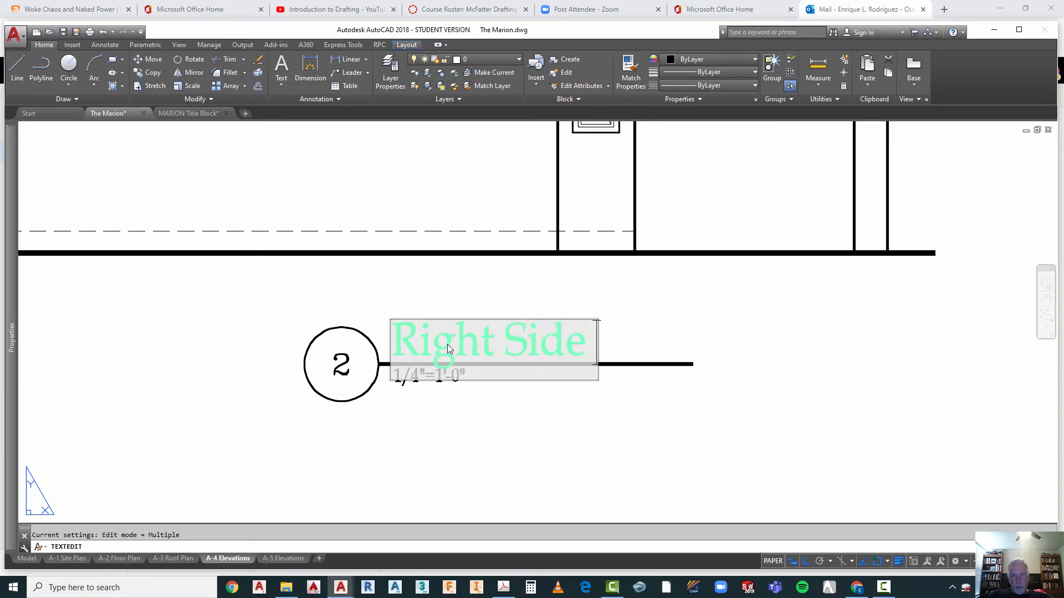
{"action": "type", "text": " E"}
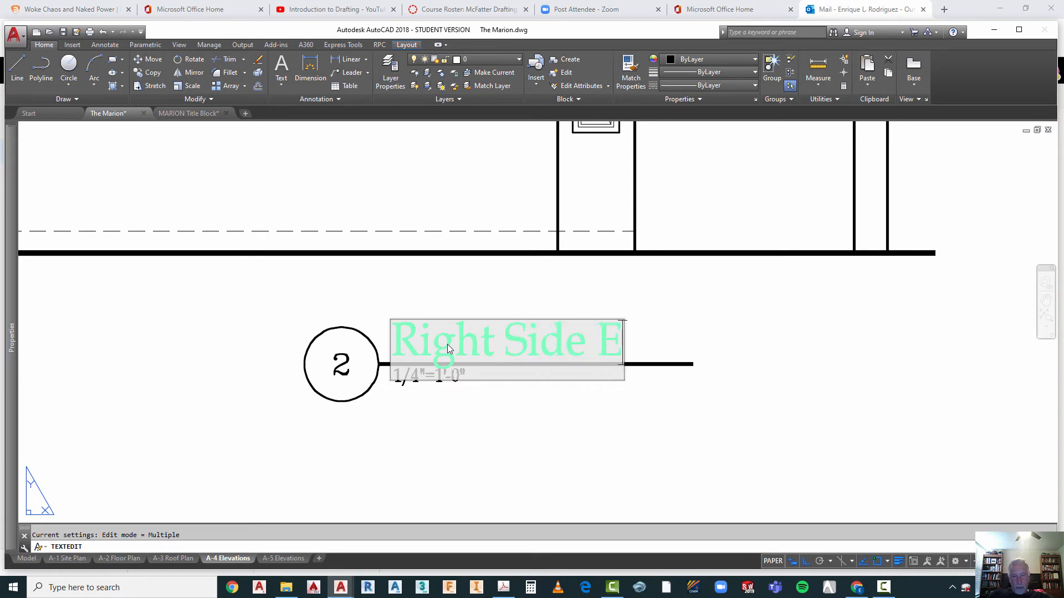
{"action": "type", "text": "levat"}
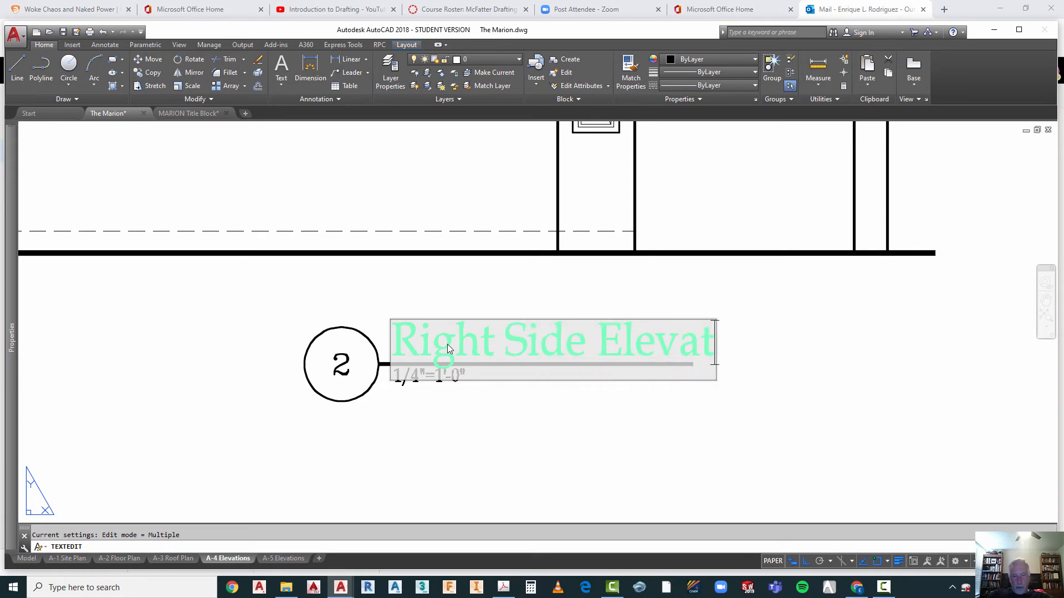
{"action": "type", "text": "ion"}
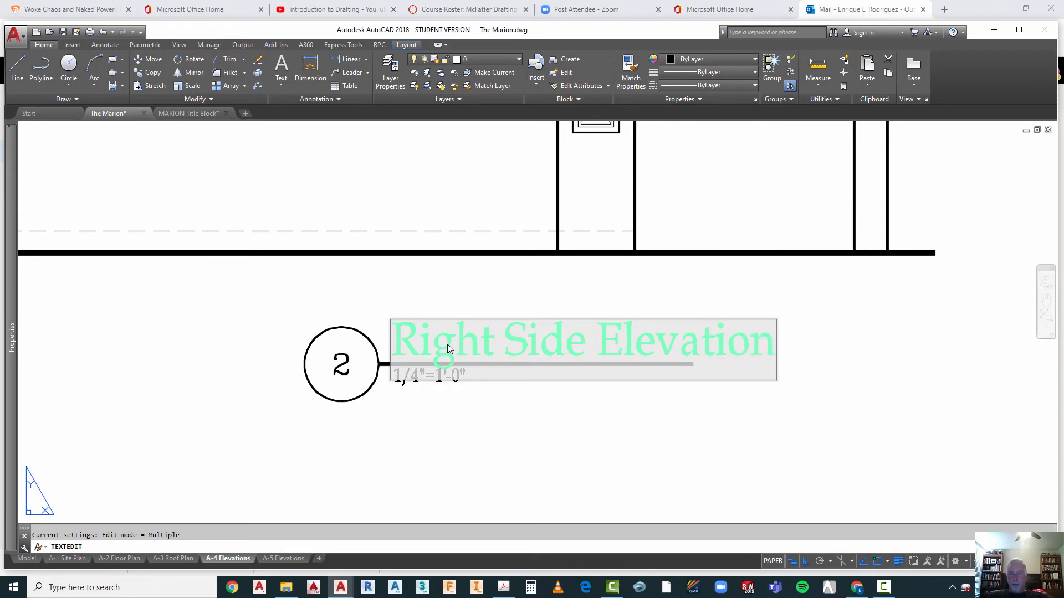
{"action": "left_click", "coordinate": [492, 413]}
{"action": "key", "text": "Escape"}
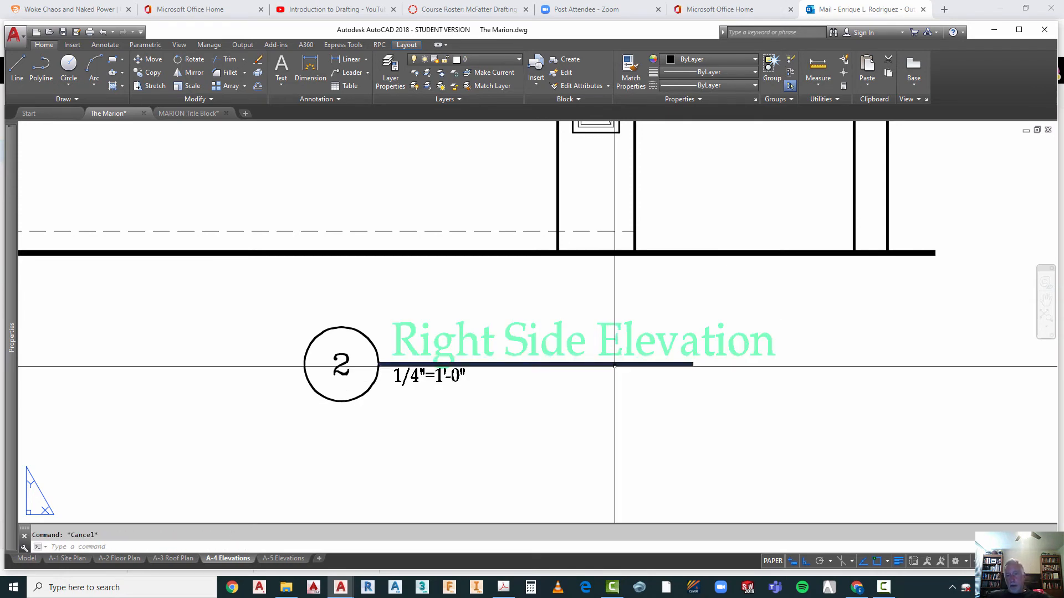
Step: Extend the underline of drawing title 2 horizontally past the end of Right Side Elevation and regenerate the layout
{"action": "left_click", "coordinate": [693, 364]}
{"action": "left_click", "coordinate": [692, 364]}
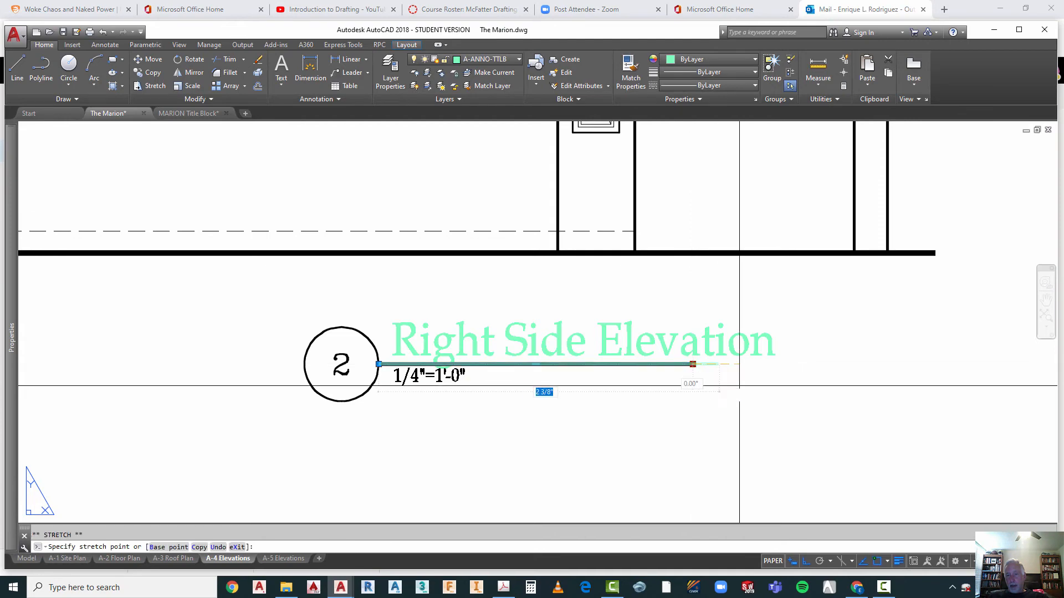
{"action": "left_click", "coordinate": [787, 415]}
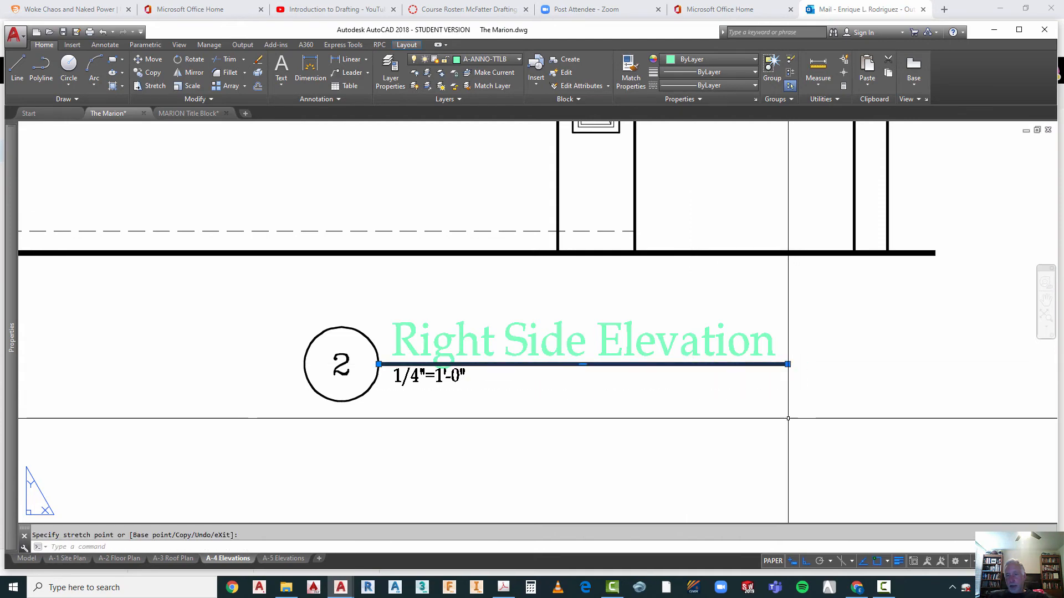
{"action": "key", "text": "Escape"}
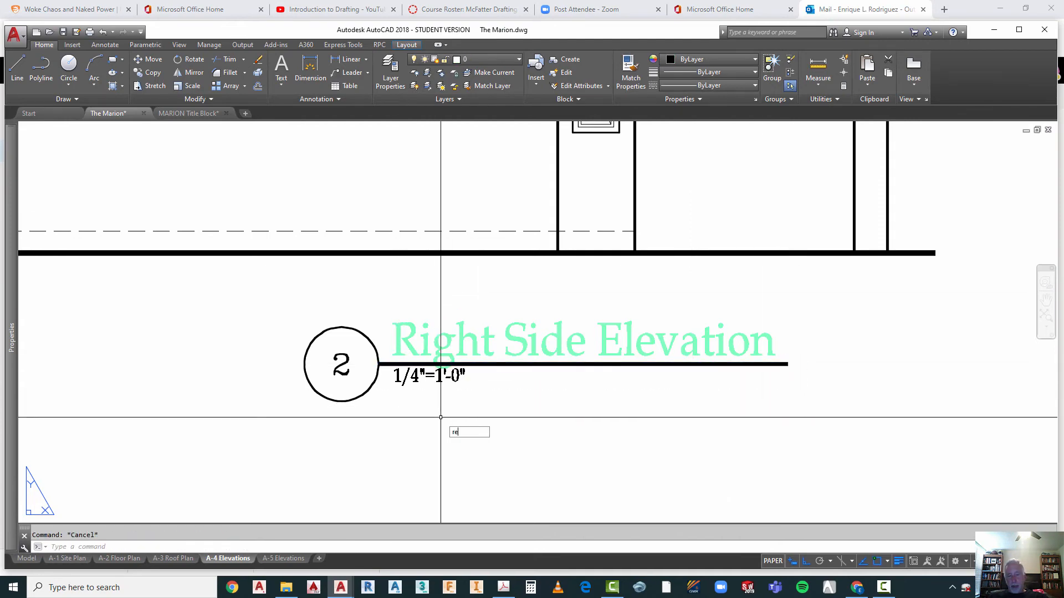
{"action": "type", "text": "regen"}
{"action": "key", "text": "Return"}
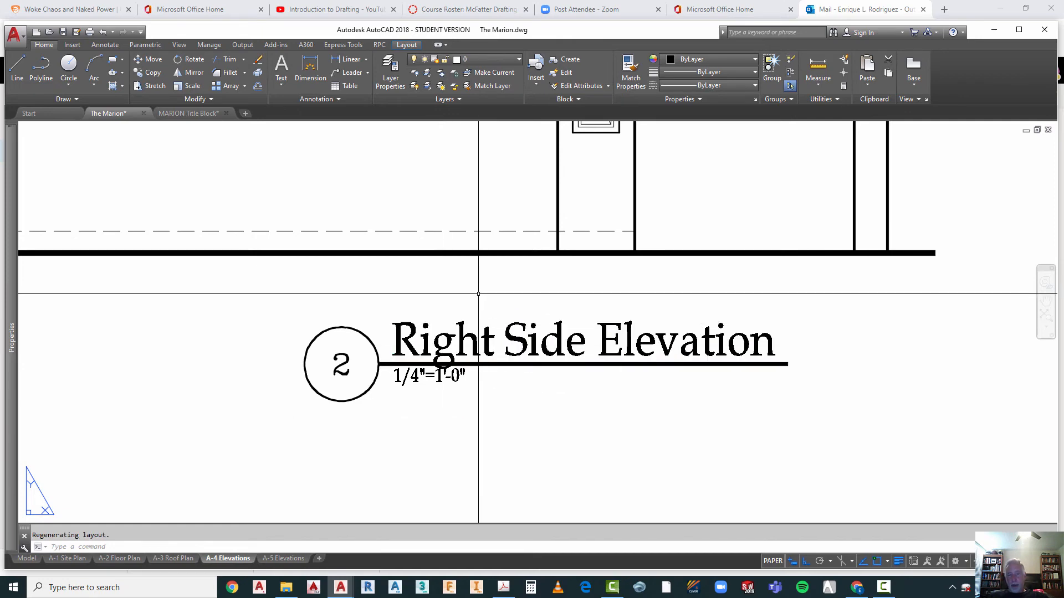
{"action": "scroll", "coordinate": [439, 421], "scroll_direction": "down", "scroll_amount": 8}
{"action": "key", "text": "Escape"}
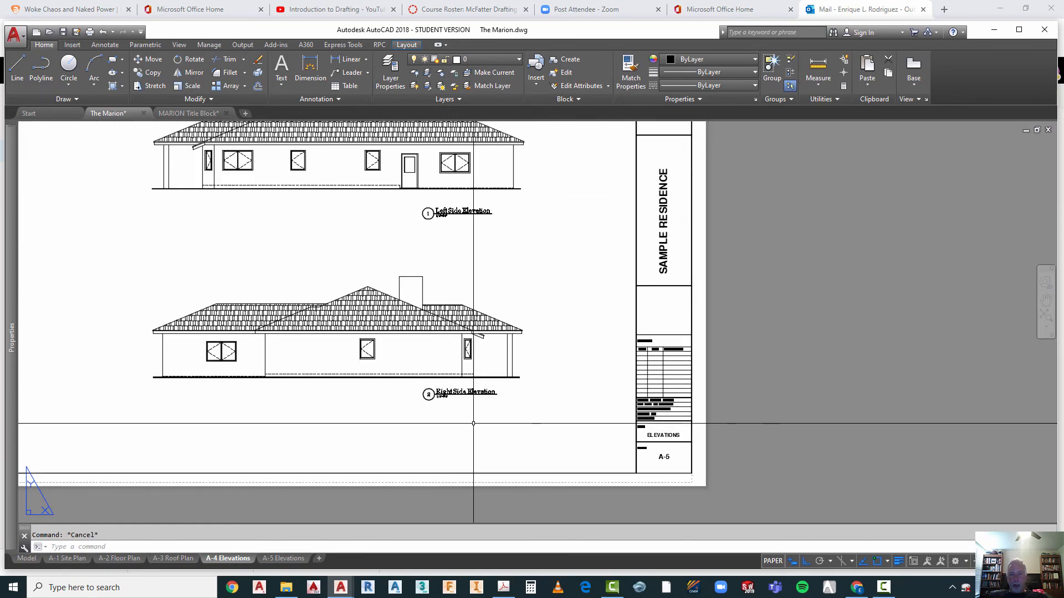
{"action": "type", "text": "m"}
{"action": "key", "text": "Return"}
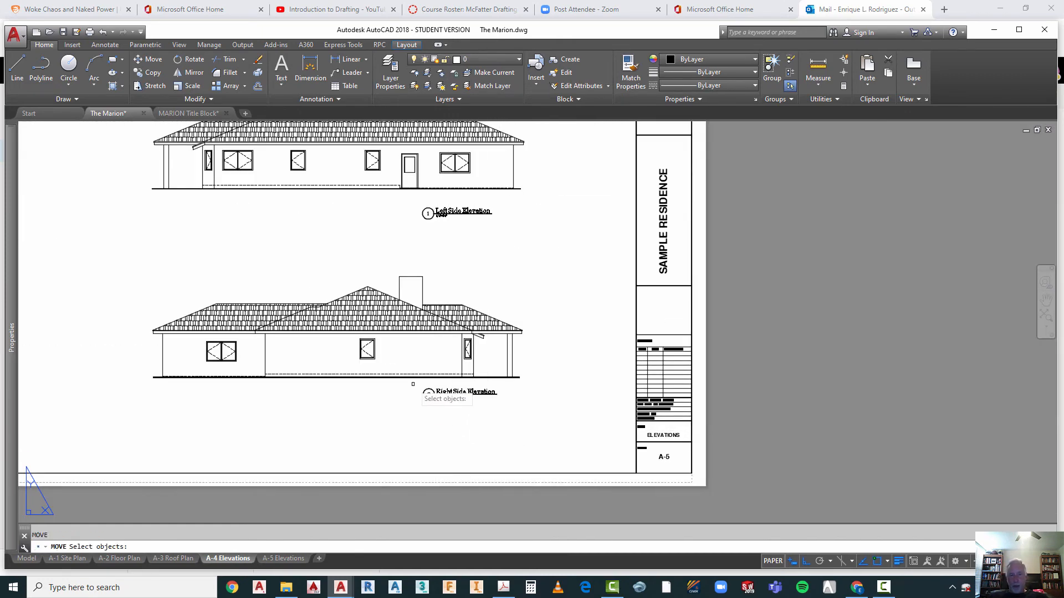
{"action": "left_click", "coordinate": [412, 384]}
{"action": "left_click", "coordinate": [521, 427]}
{"action": "right_click", "coordinate": [512, 418]}
{"action": "right_click", "coordinate": [511, 418]}
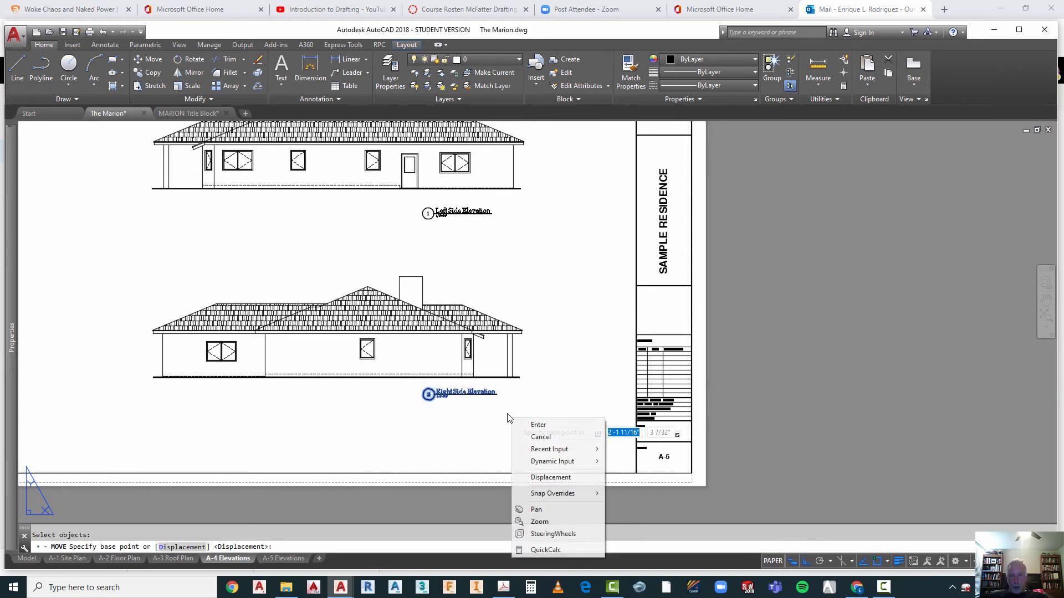
{"action": "key", "text": "Escape"}
{"action": "key", "text": "Escape"}
{"action": "key", "text": "Escape"}
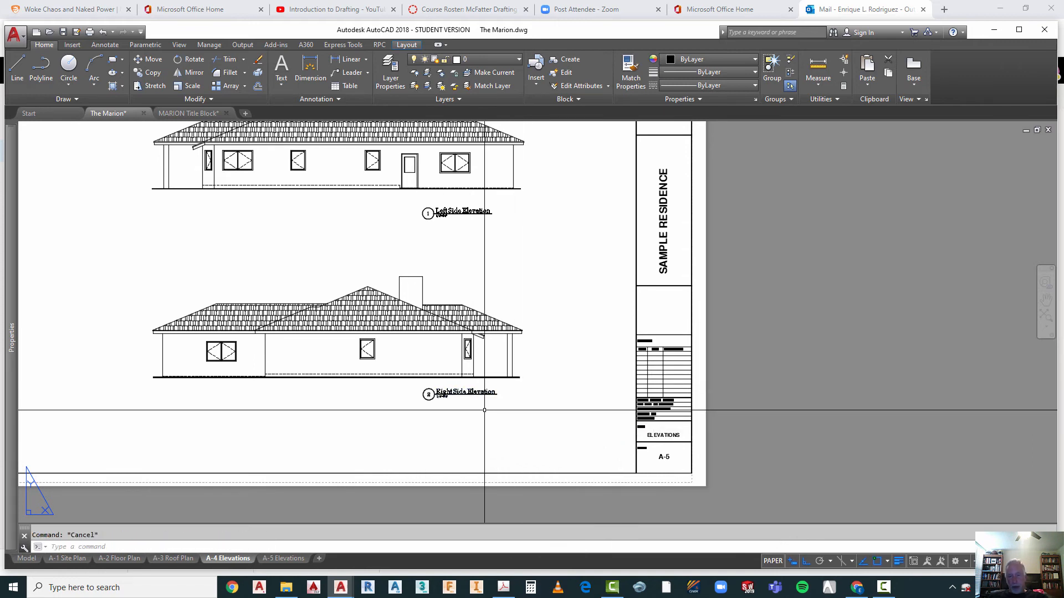
Step: Move the whole Right Side Elevation drawing title, including its number circle, straight down by about 1/4"
{"action": "type", "text": "m"}
{"action": "key", "text": "Return"}
{"action": "left_click", "coordinate": [413, 385]}
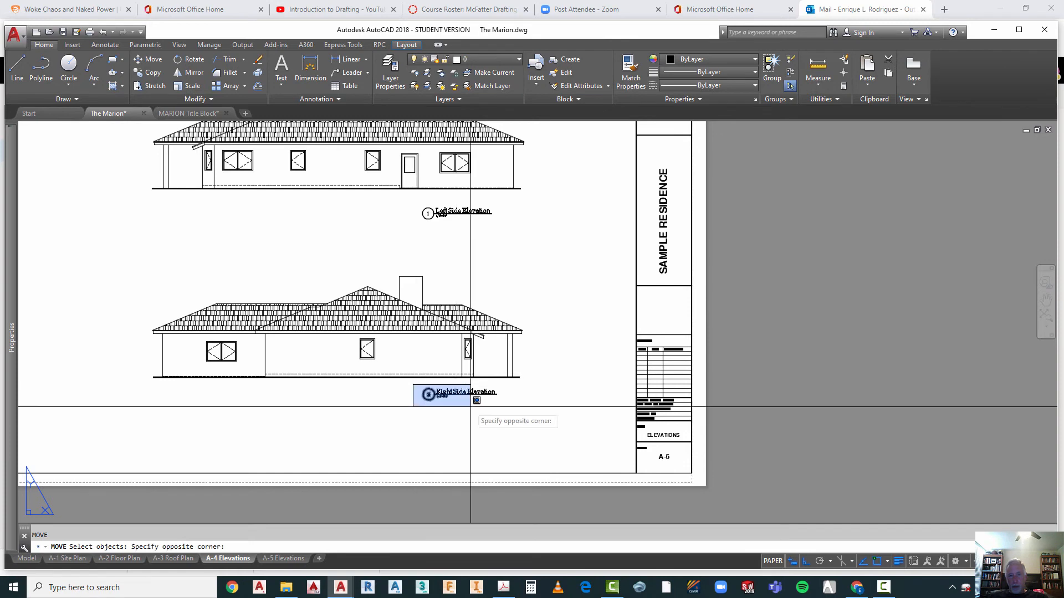
{"action": "left_click", "coordinate": [481, 411]}
{"action": "key", "text": "Return"}
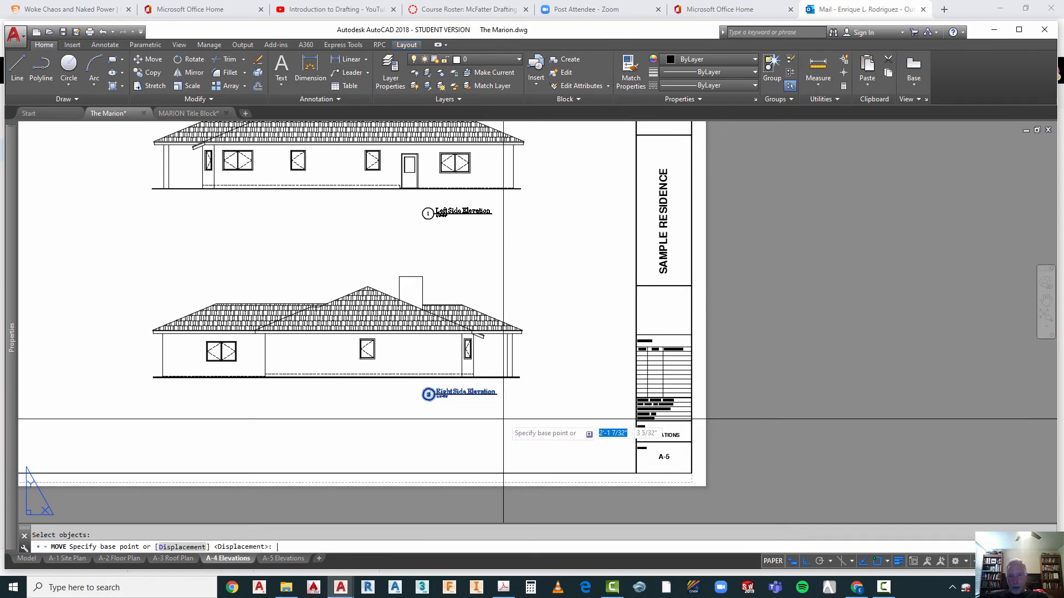
{"action": "left_click", "coordinate": [503, 419]}
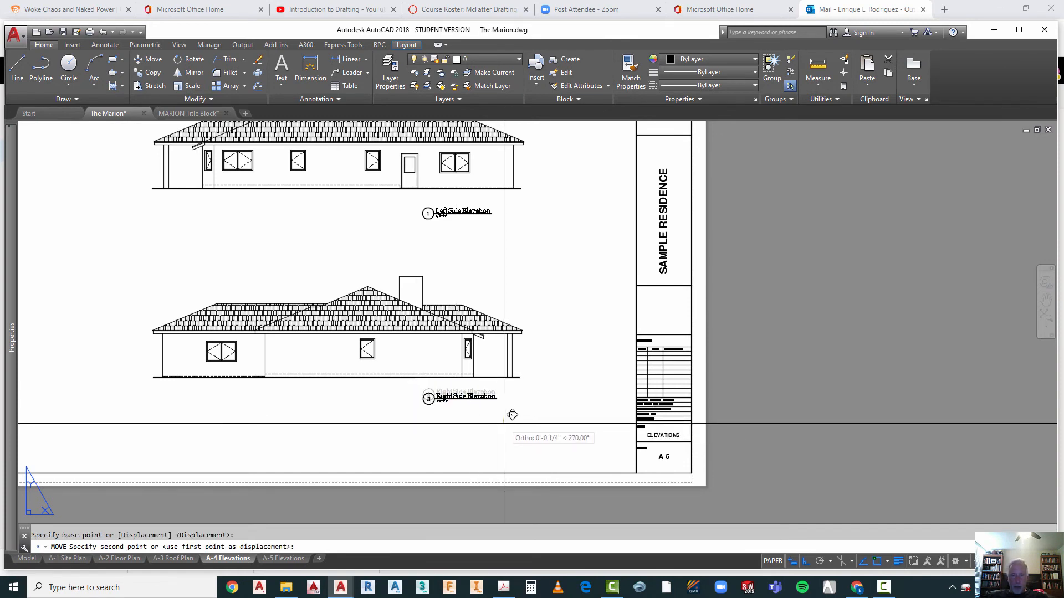
{"action": "key", "text": "Escape"}
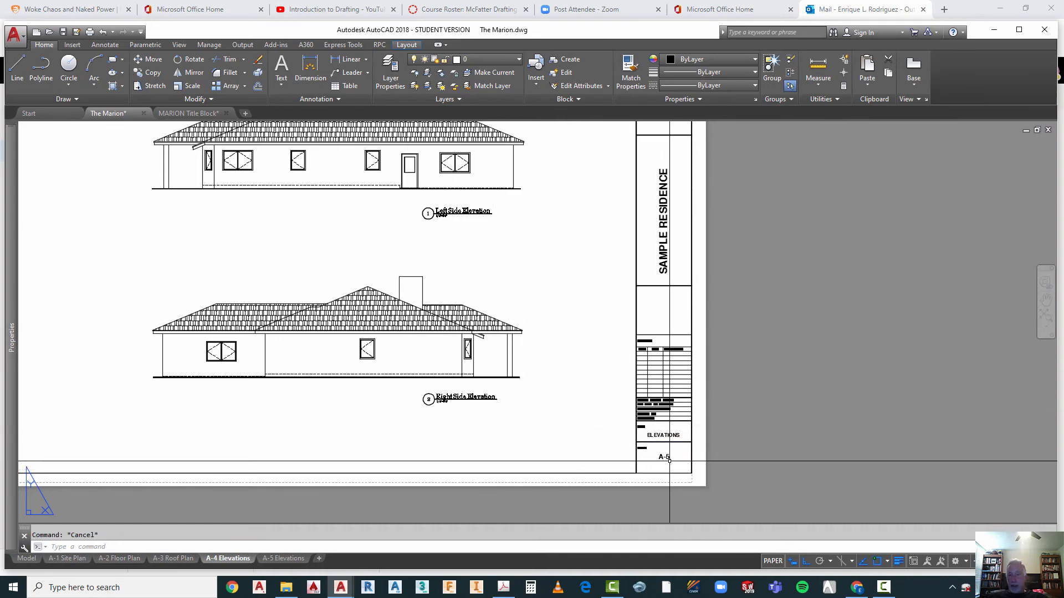
Step: Check which elevations and sheet number the A-5 Elevations layout holds, and return to the A-4 Elevations layout
{"action": "left_click", "coordinate": [283, 559]}
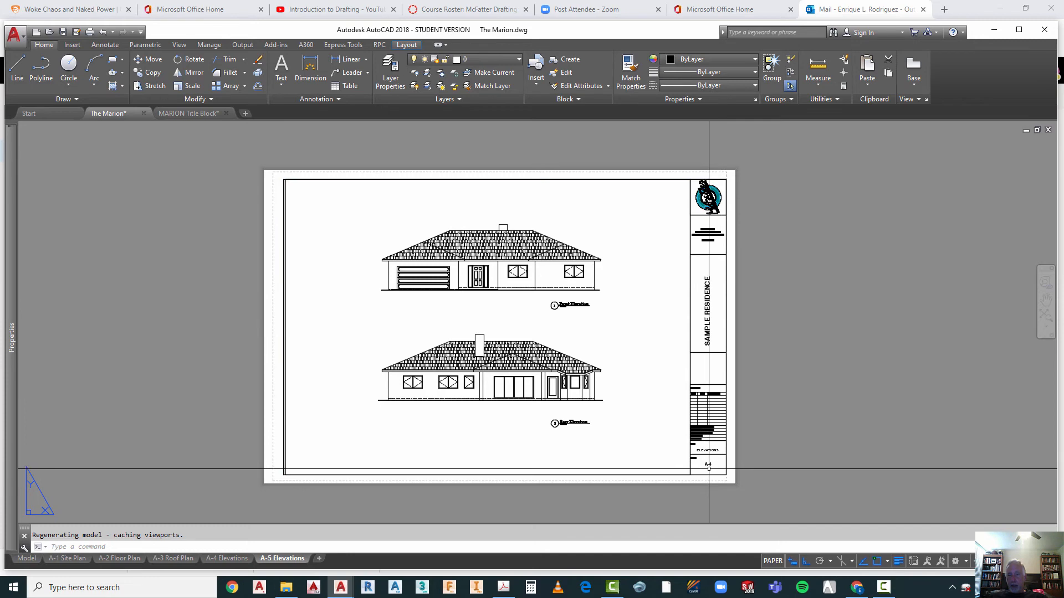
{"action": "left_click", "coordinate": [227, 558]}
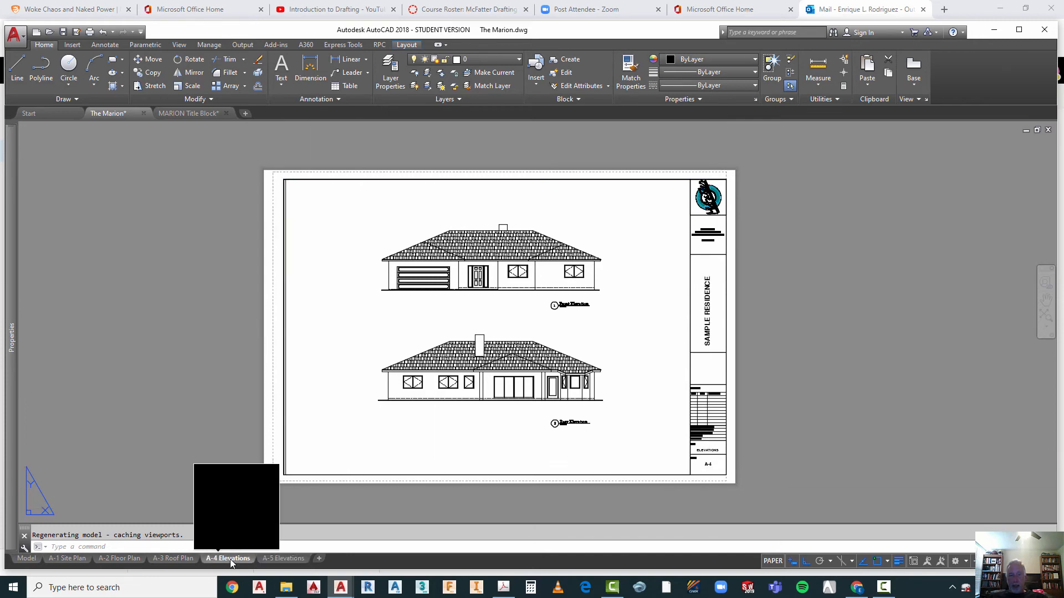
Step: Change the sheet number in the title block of the A-4 Elevations layout to A-4
{"action": "left_click", "coordinate": [166, 559]}
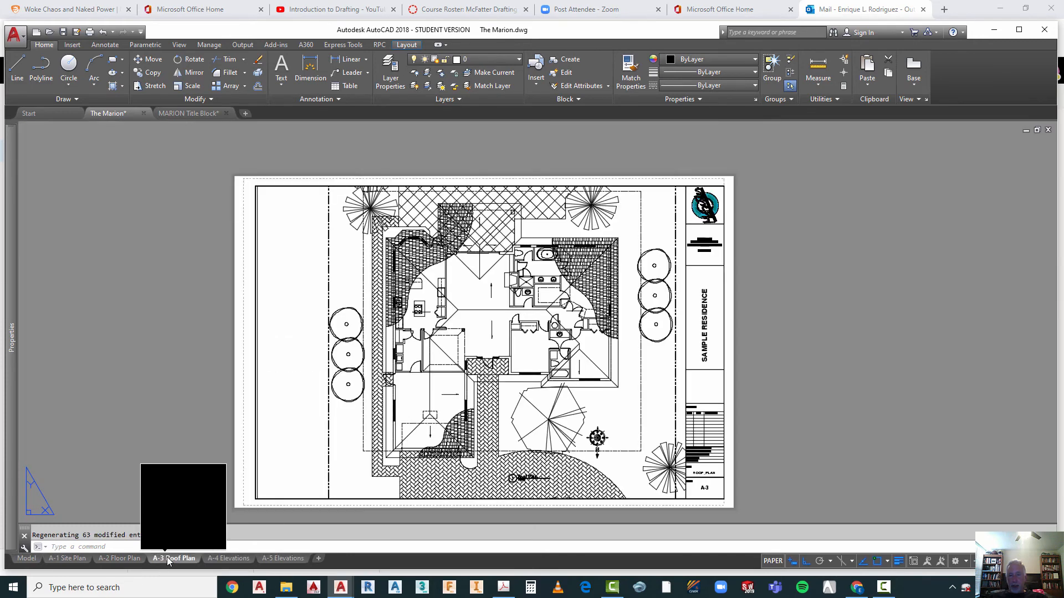
{"action": "left_click", "coordinate": [227, 558]}
{"action": "scroll", "coordinate": [683, 452], "scroll_direction": "up", "scroll_amount": 5}
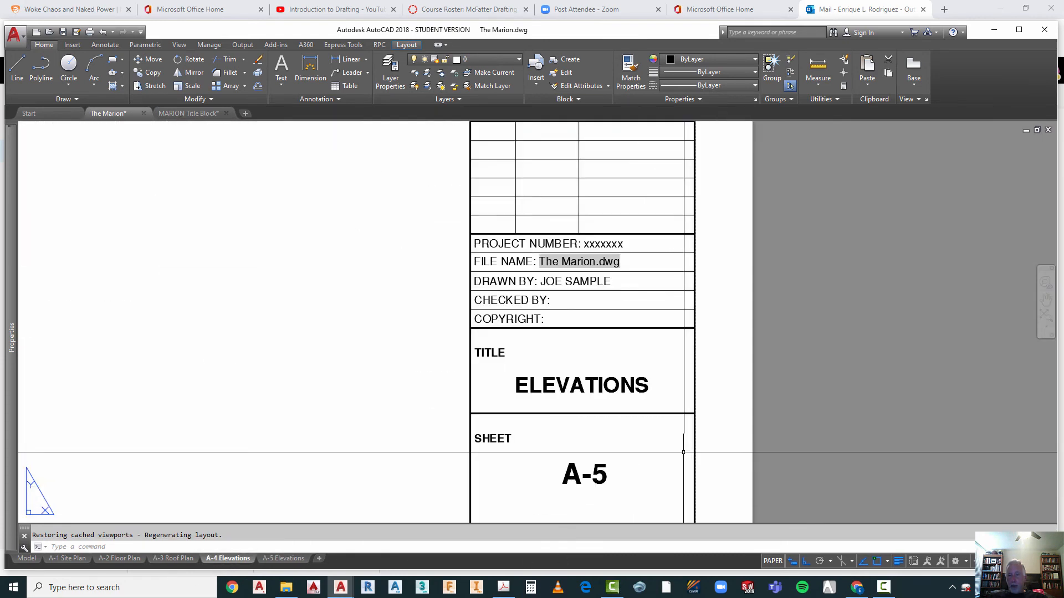
{"action": "double_click", "coordinate": [604, 478]}
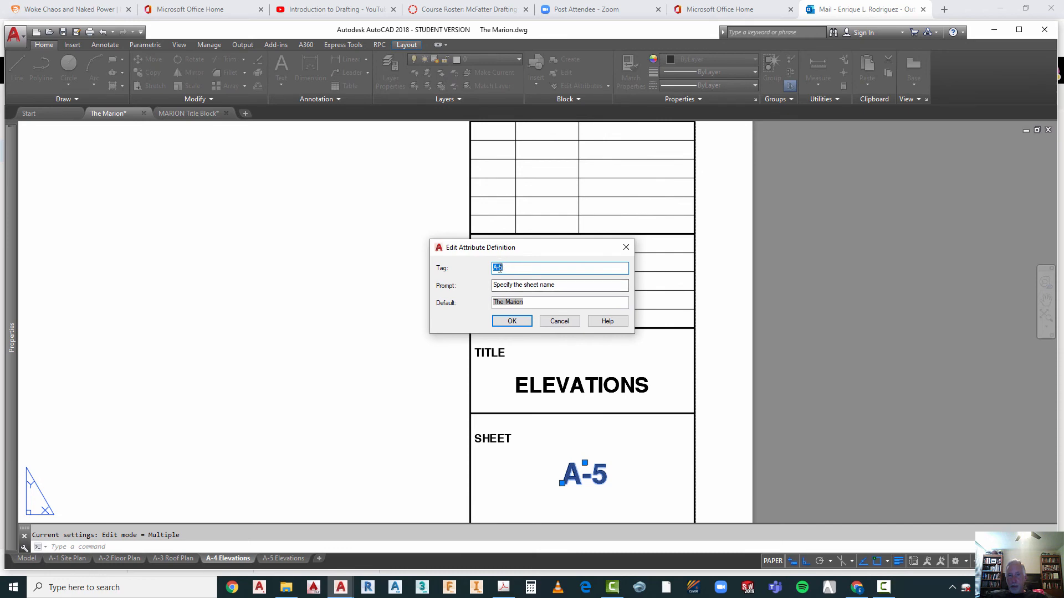
{"action": "type", "text": "A-4"}
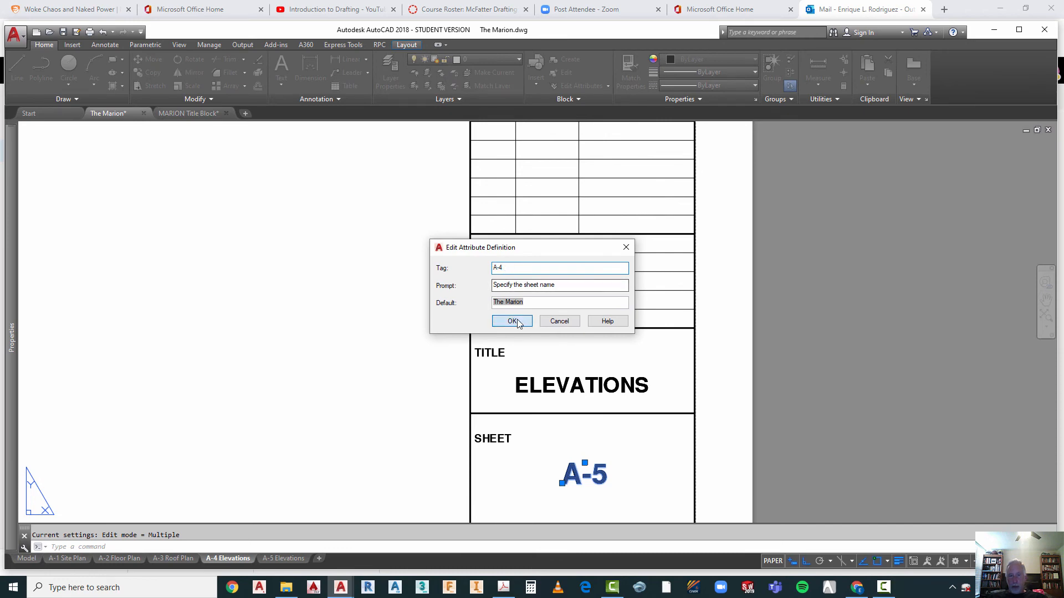
{"action": "left_click", "coordinate": [512, 321]}
{"action": "key", "text": "Escape"}
{"action": "scroll", "coordinate": [557, 309], "scroll_direction": "down", "scroll_amount": 3}
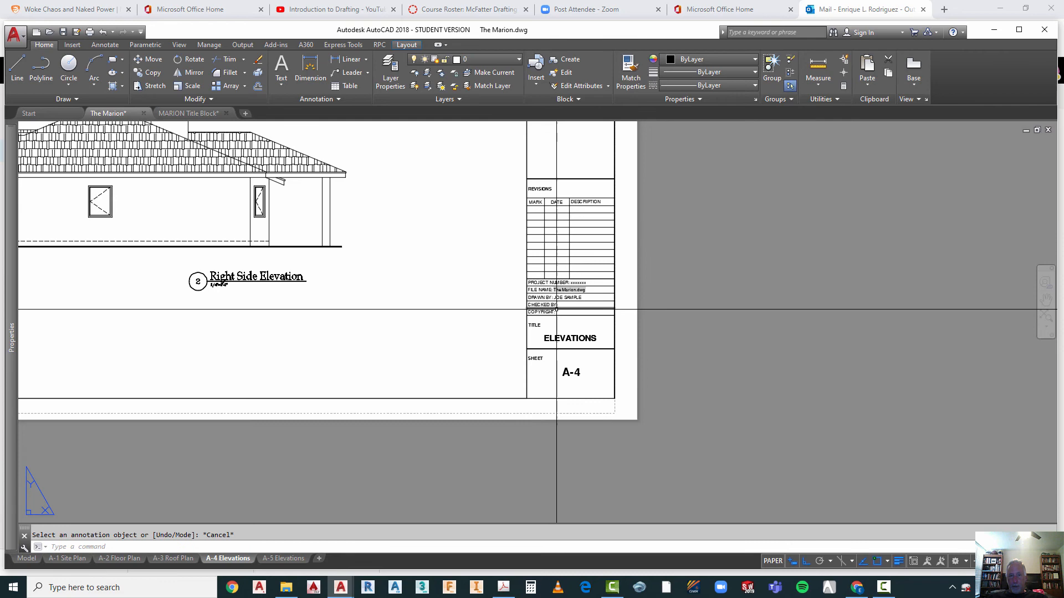
Step: Change the sheet number in the title block of the A-5 Elevations layout to A-5
{"action": "left_click", "coordinate": [283, 558]}
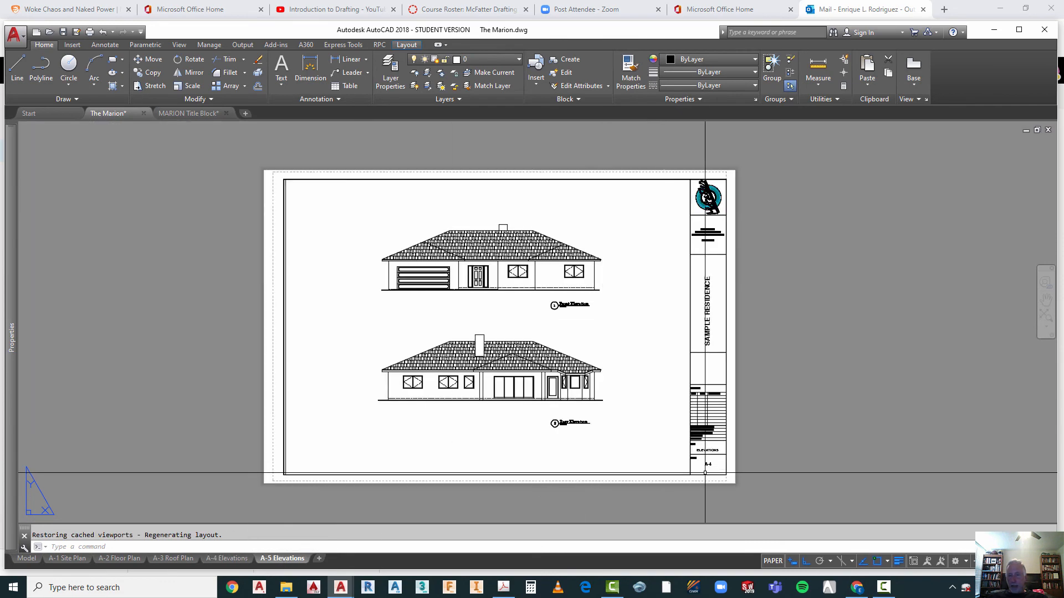
{"action": "scroll", "coordinate": [708, 471], "scroll_direction": "up", "scroll_amount": 4}
{"action": "key", "text": "Escape"}
{"action": "left_click", "coordinate": [717, 451]}
{"action": "double_click", "coordinate": [717, 451]}
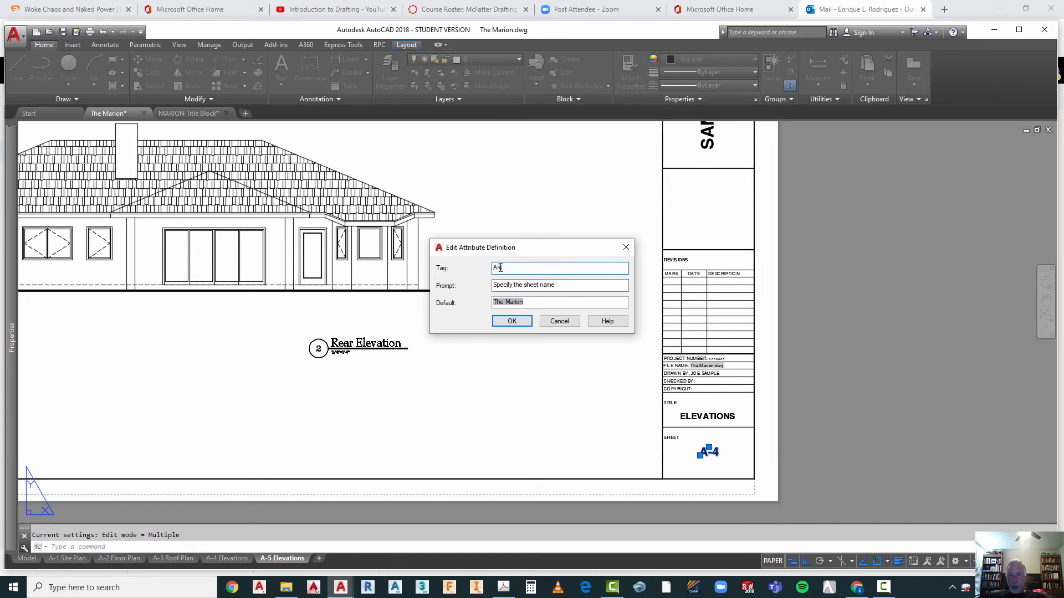
{"action": "left_click", "coordinate": [512, 321]}
{"action": "key", "text": "Escape"}
{"action": "scroll", "coordinate": [547, 431], "scroll_direction": "down", "scroll_amount": 2}
{"action": "scroll", "coordinate": [548, 431], "scroll_direction": "down", "scroll_amount": 2}
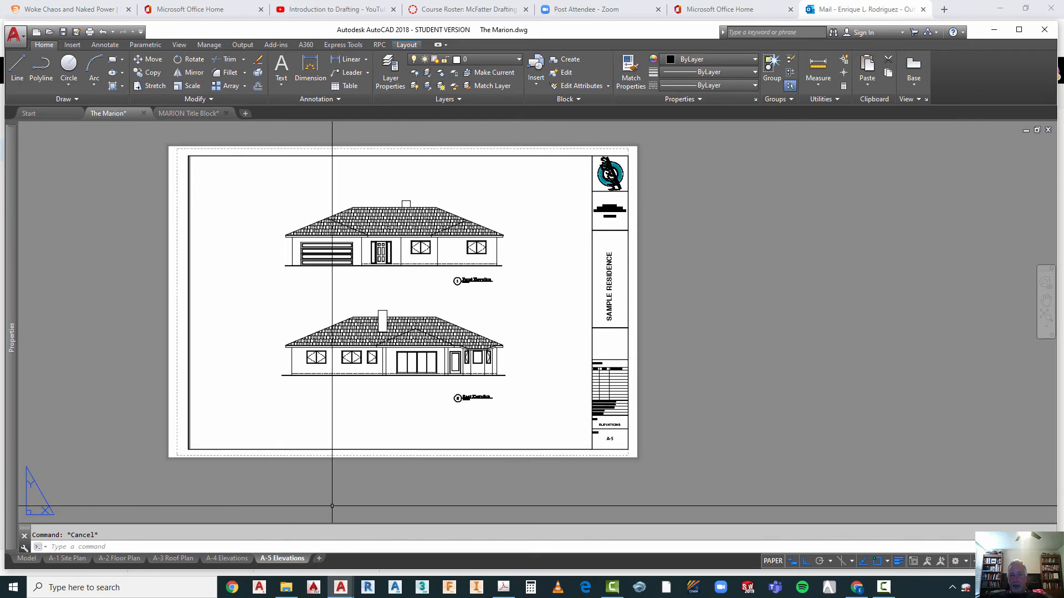
Step: Check the elevation viewport's scale on the A-5 Elevations layout, and return to the A-4 Elevations layout to review the whole sheet
{"action": "scroll", "coordinate": [397, 251], "scroll_direction": "up", "scroll_amount": 2}
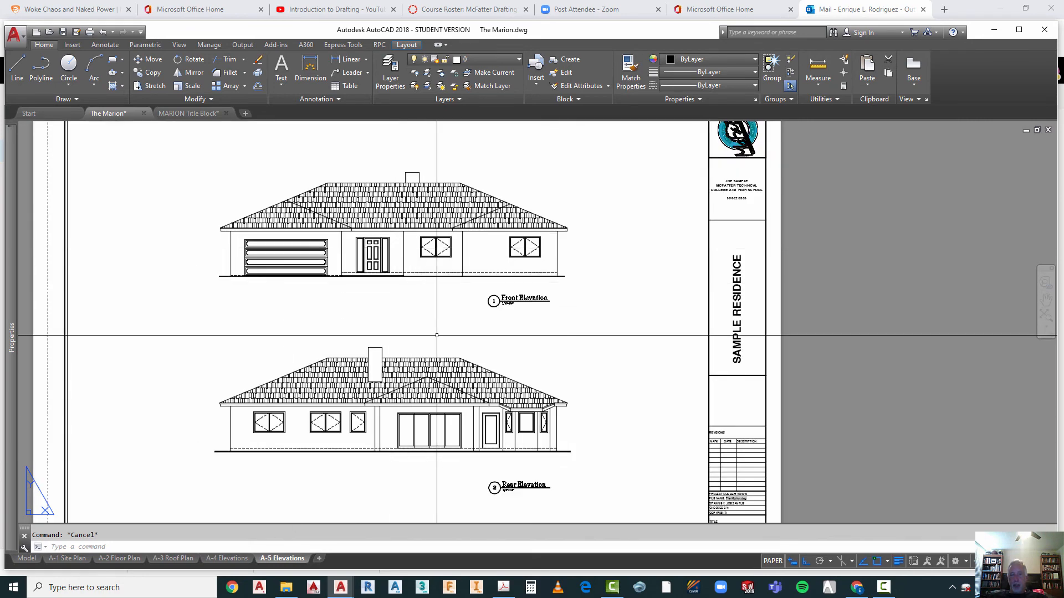
{"action": "double_click", "coordinate": [235, 322]}
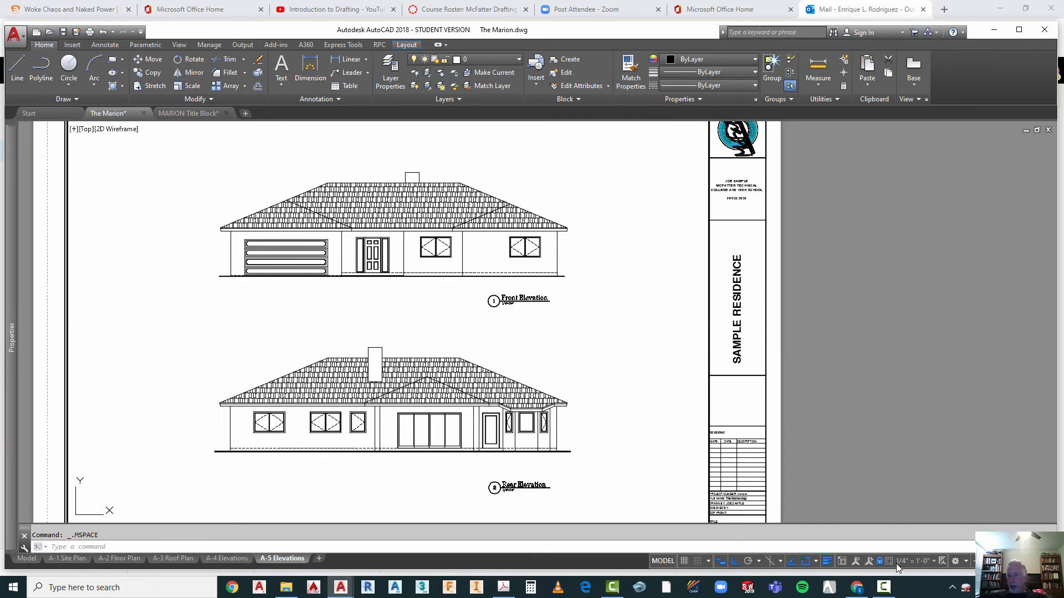
{"action": "double_click", "coordinate": [889, 407]}
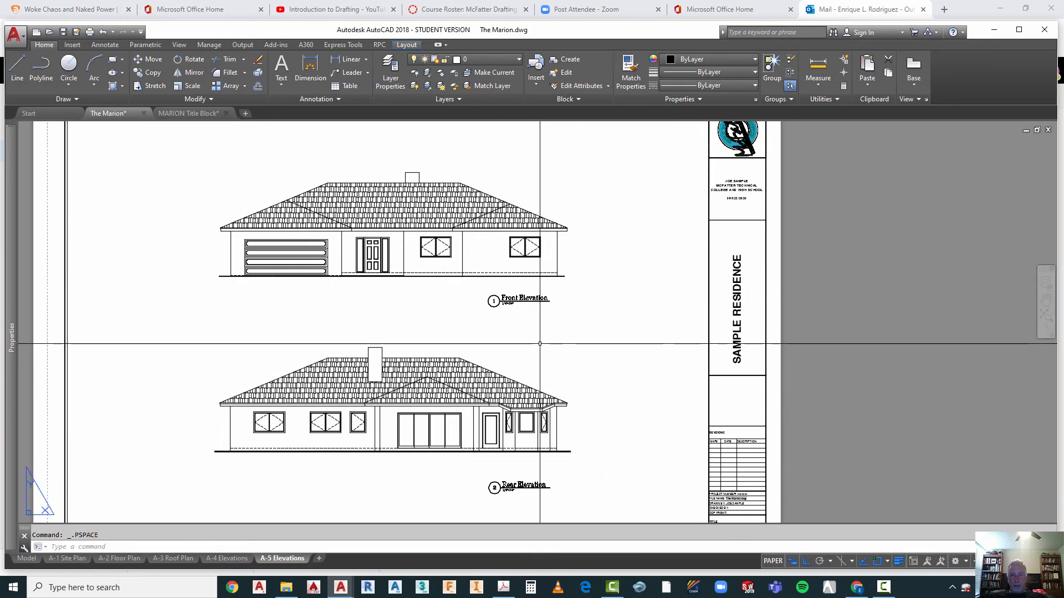
{"action": "left_click", "coordinate": [231, 559]}
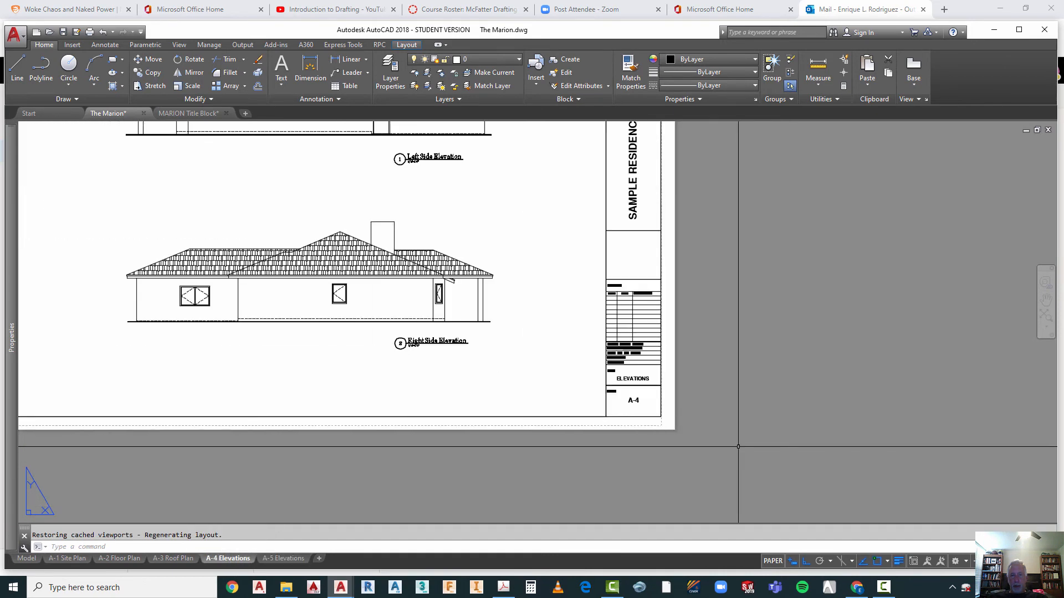
{"action": "scroll", "coordinate": [738, 447], "scroll_direction": "down", "scroll_amount": 2}
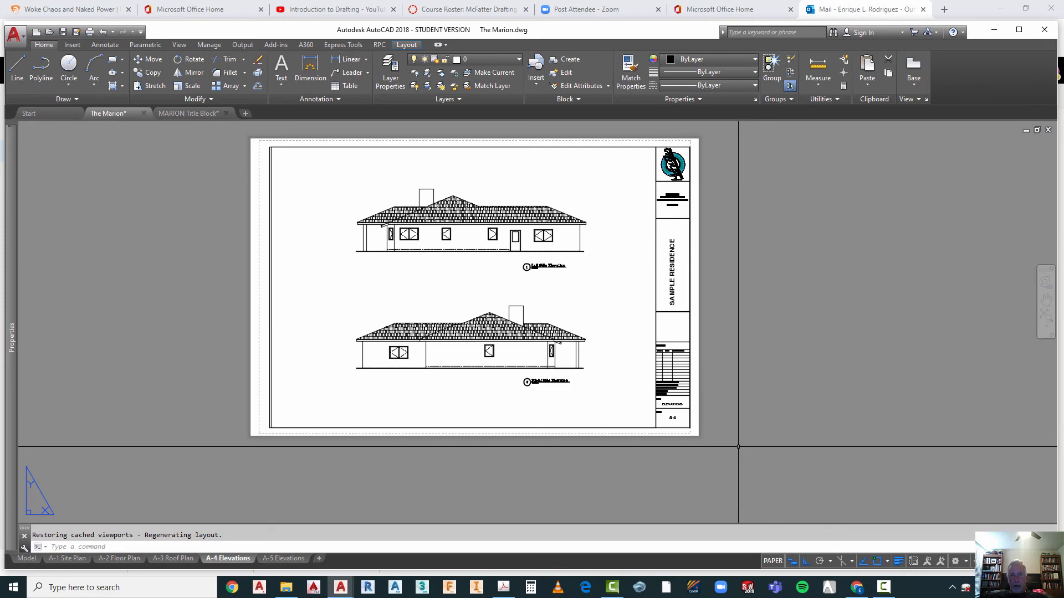
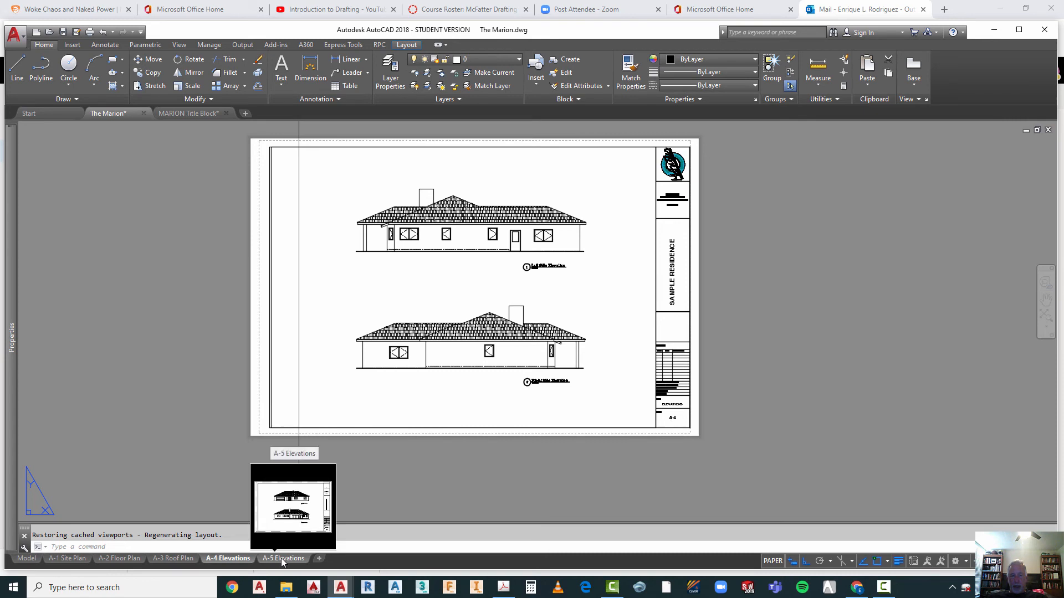
Step: Try to rename the A-4 Elevations layout as A-5 Elevations
{"action": "right_click", "coordinate": [240, 561]}
{"action": "left_click", "coordinate": [273, 410]}
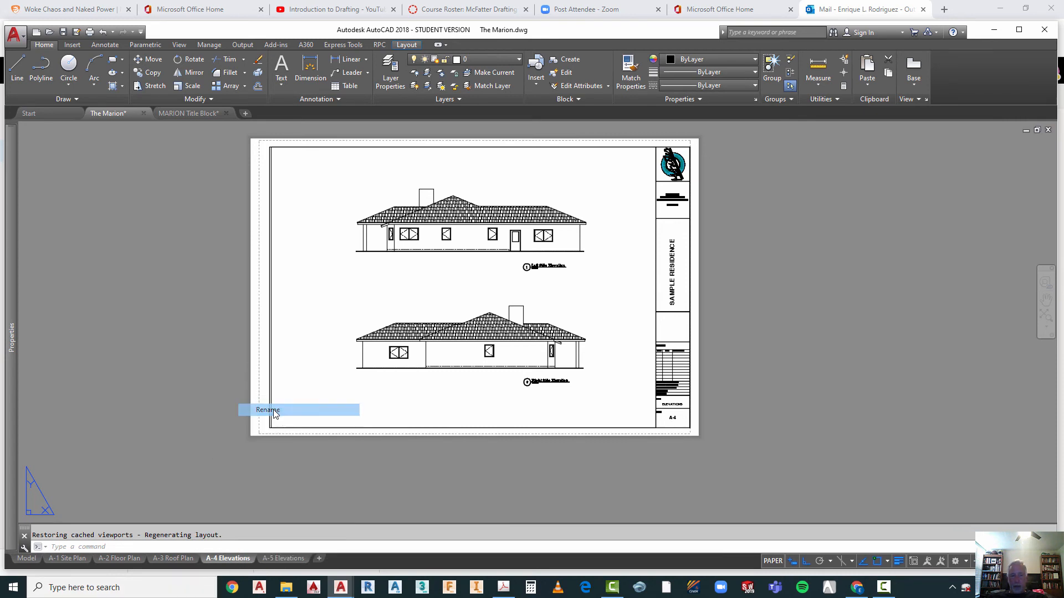
{"action": "left_click", "coordinate": [216, 559]}
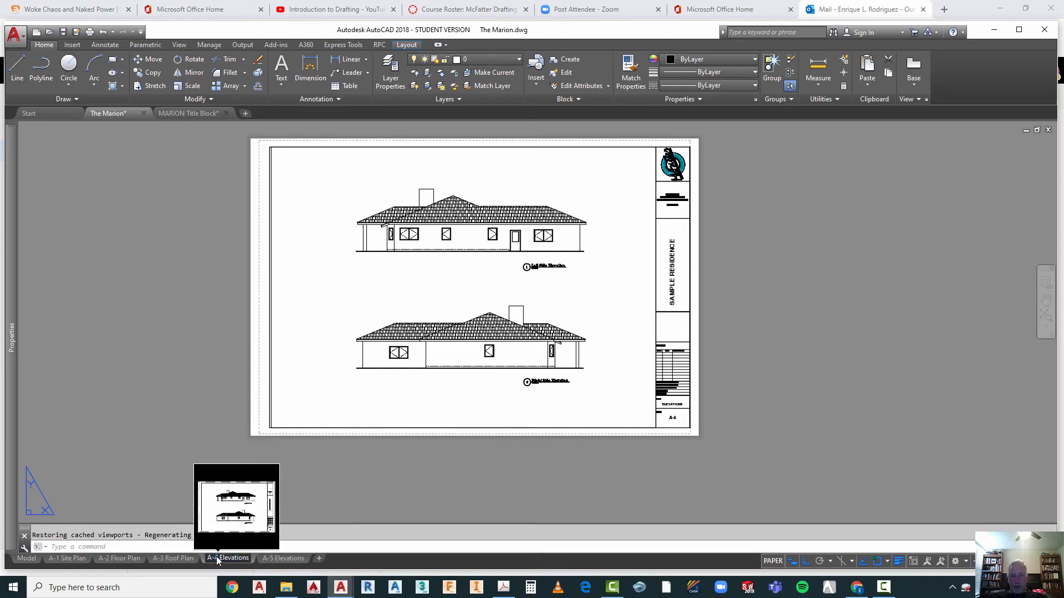
{"action": "key", "text": "Delete"}
{"action": "type", "text": "5"}
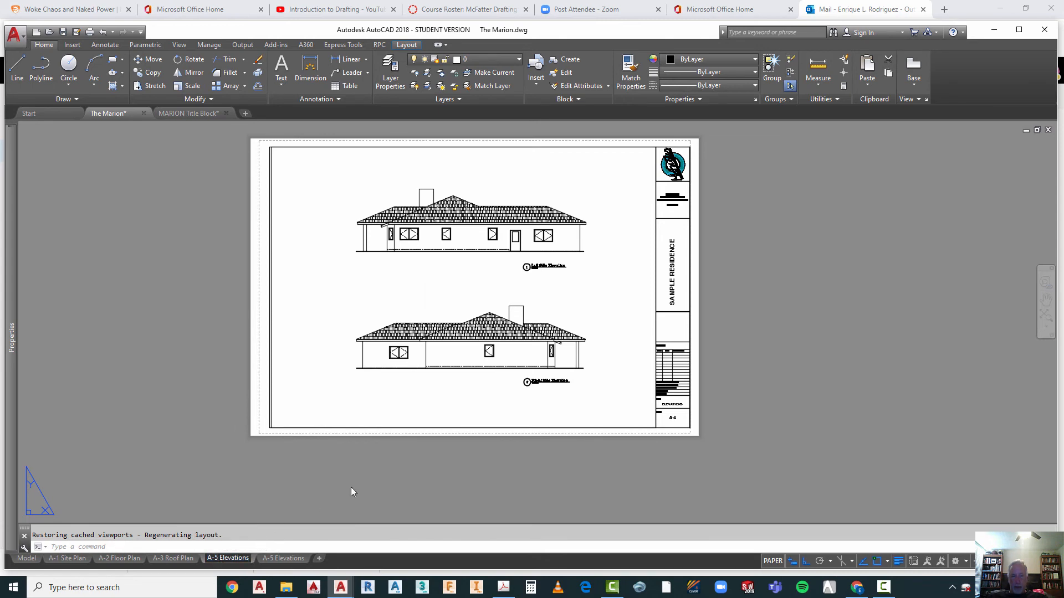
{"action": "key", "text": "Return"}
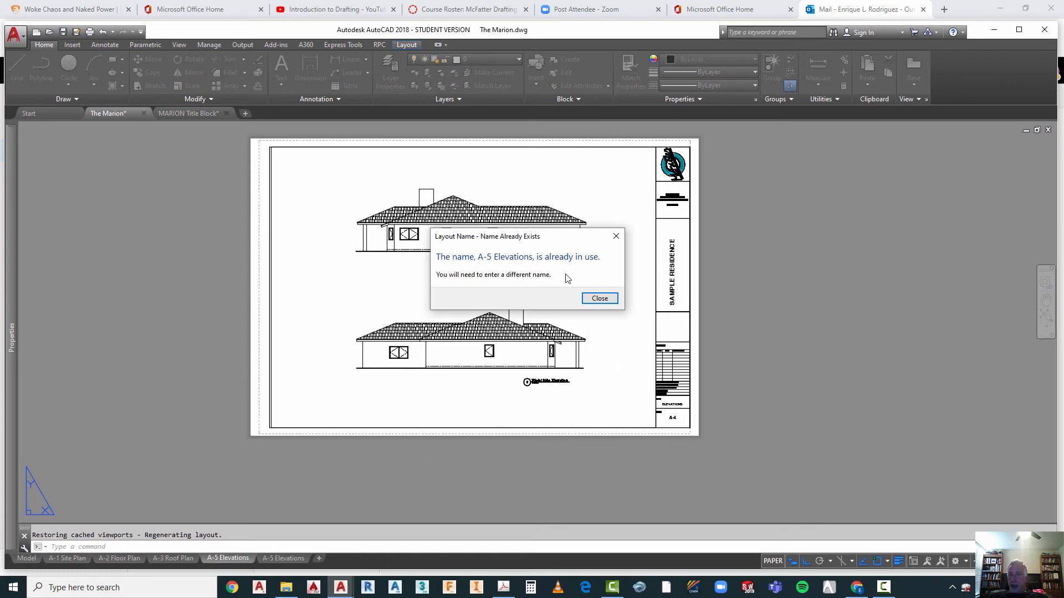
{"action": "left_click", "coordinate": [618, 236]}
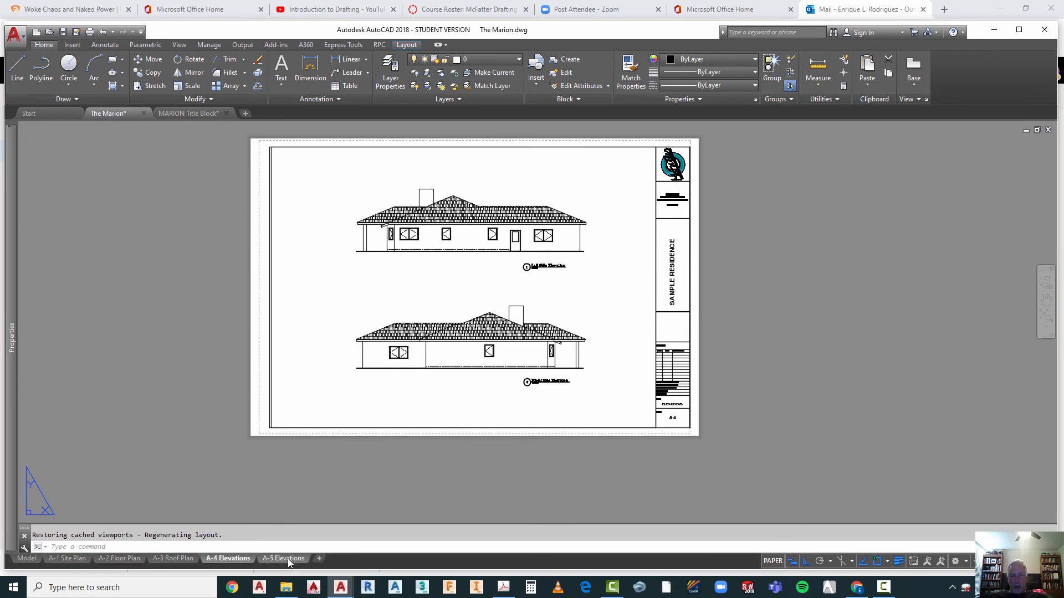
Step: Rename the A-5 Elevations layout, which holds the front and rear elevations, with the placeholder name A-x Elevations
{"action": "left_click", "coordinate": [288, 559]}
{"action": "left_click", "coordinate": [271, 558]}
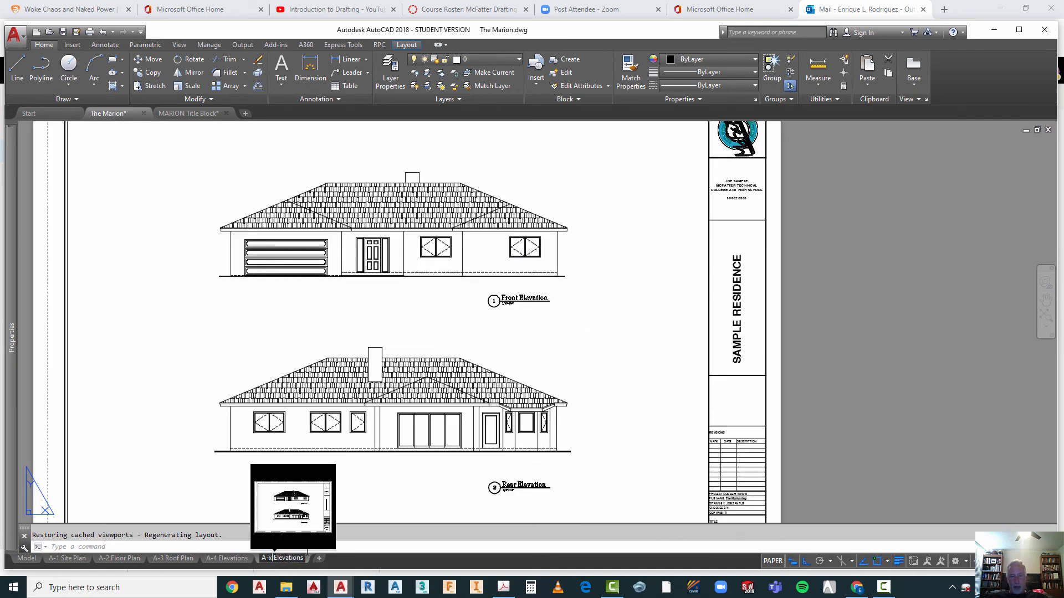
{"action": "type", "text": "x"}
{"action": "left_click", "coordinate": [406, 496]}
{"action": "key", "text": "Escape"}
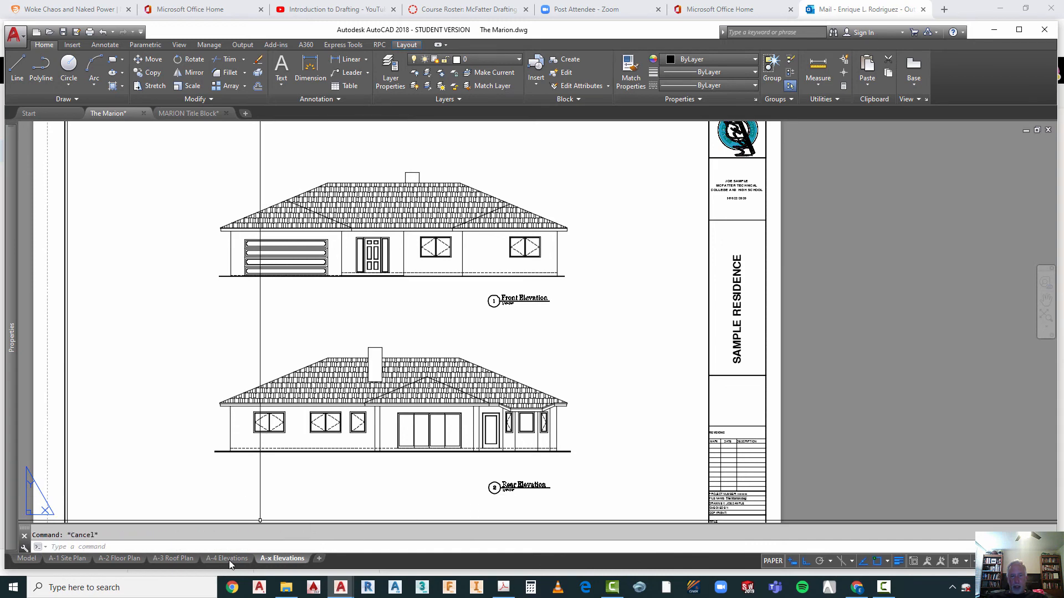
Step: Try to rename the A-x Elevations layout as A-4 Elevations, and cancel the name edit
{"action": "left_click", "coordinate": [228, 559]}
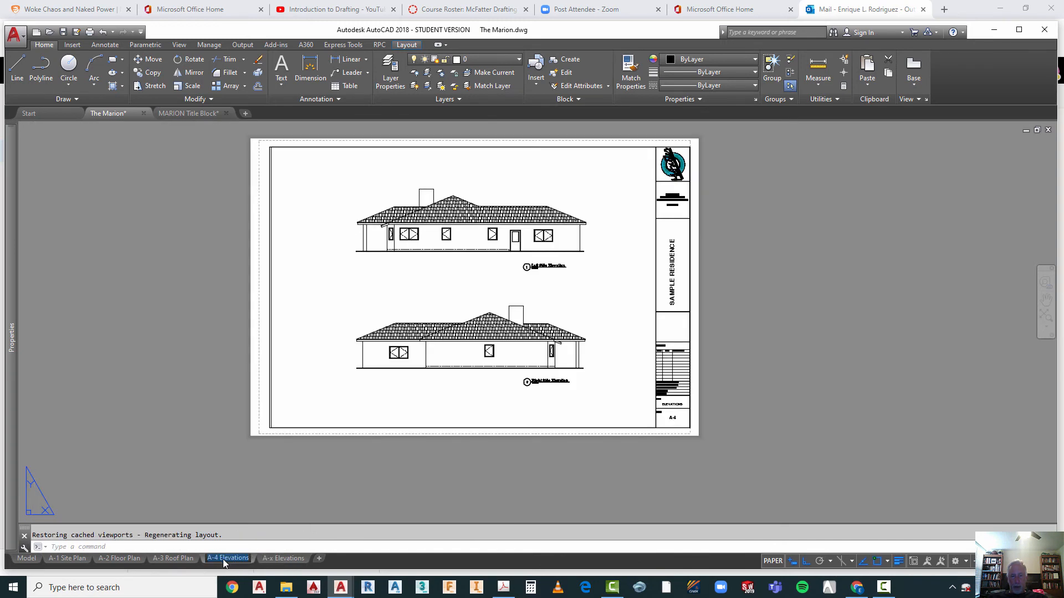
{"action": "double_click", "coordinate": [216, 558]}
{"action": "left_click", "coordinate": [215, 558]}
{"action": "left_click", "coordinate": [272, 559]}
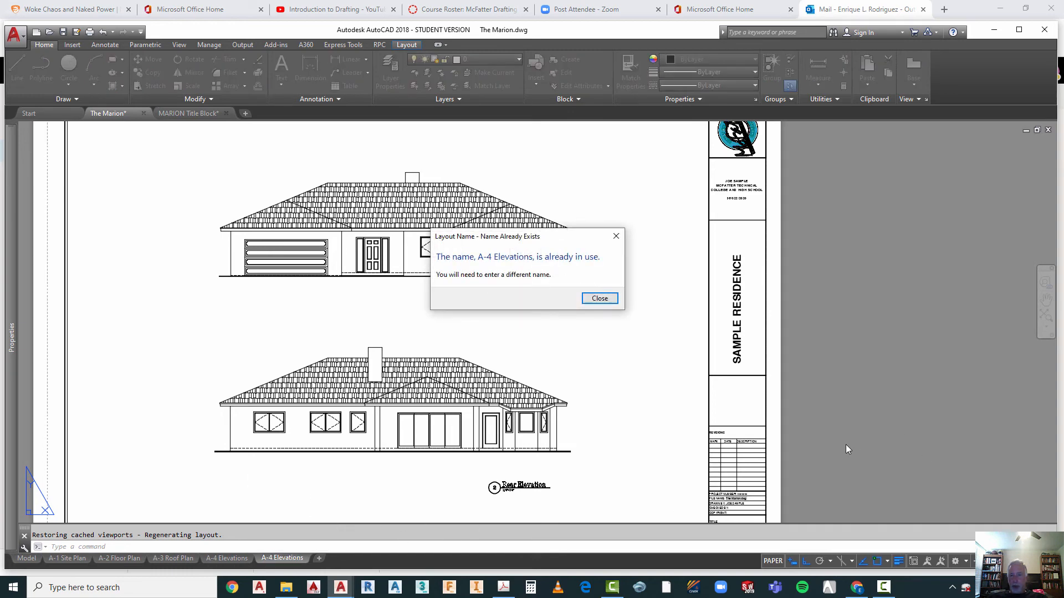
{"action": "left_click", "coordinate": [597, 302]}
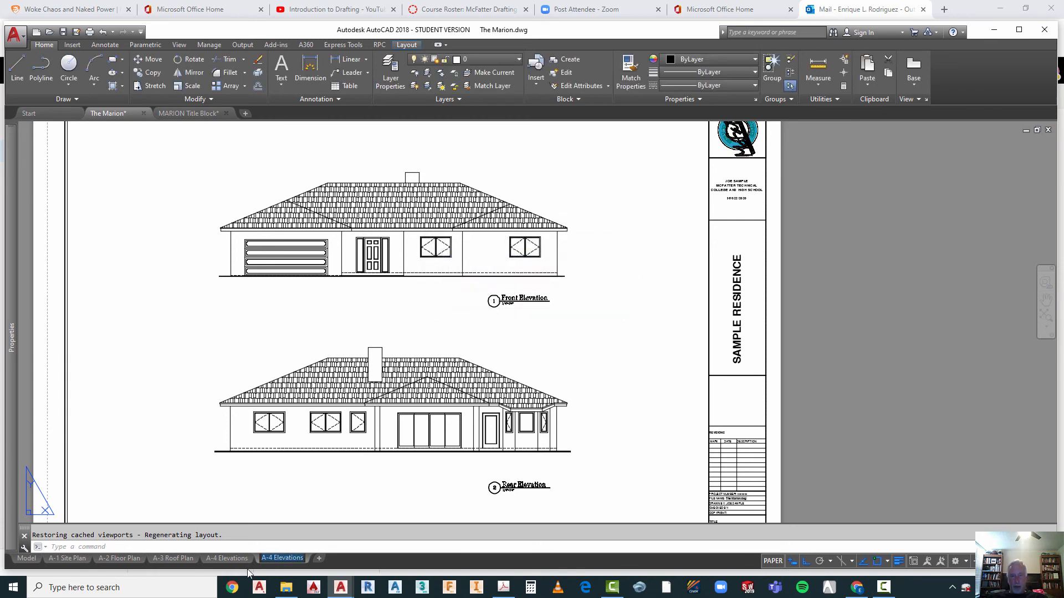
{"action": "key", "text": "Escape"}
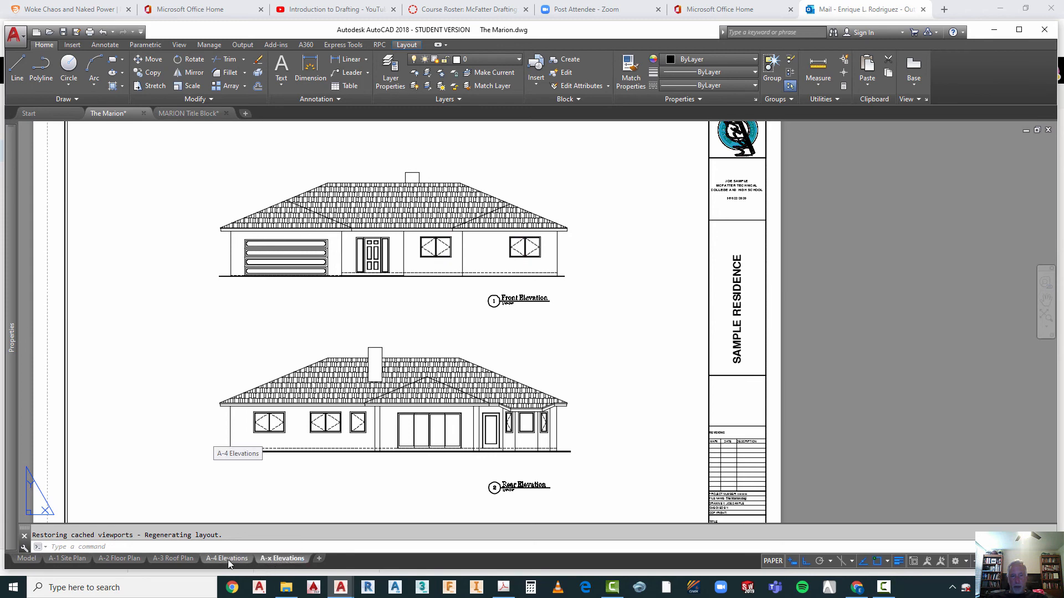
Step: Rename the A-4 Elevations layout, which holds the left and right side elevations, as A-5 Elevations
{"action": "left_click", "coordinate": [228, 559]}
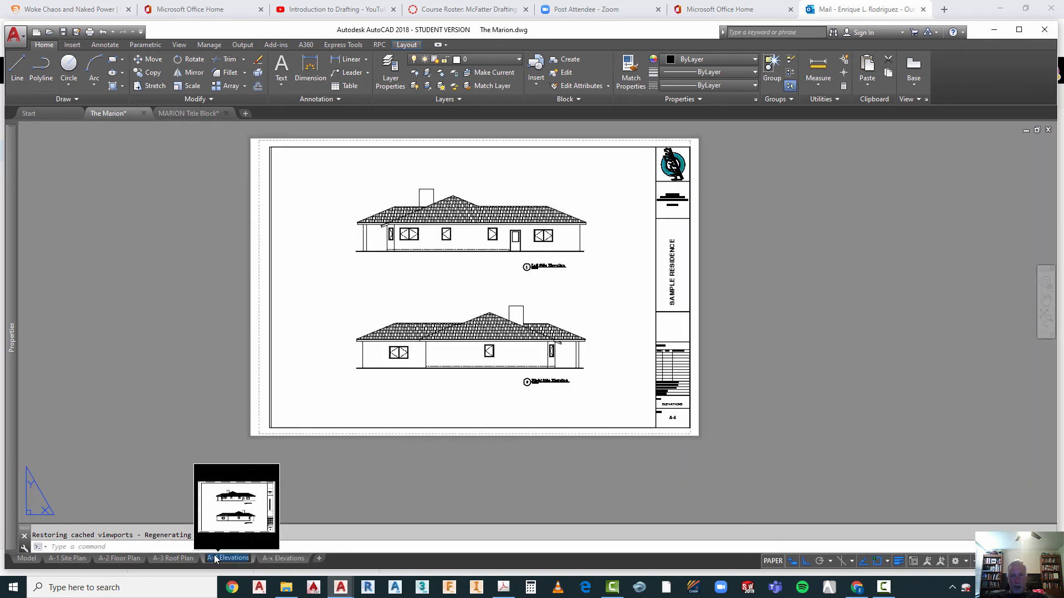
{"action": "double_click", "coordinate": [214, 558]}
{"action": "left_click", "coordinate": [434, 470]}
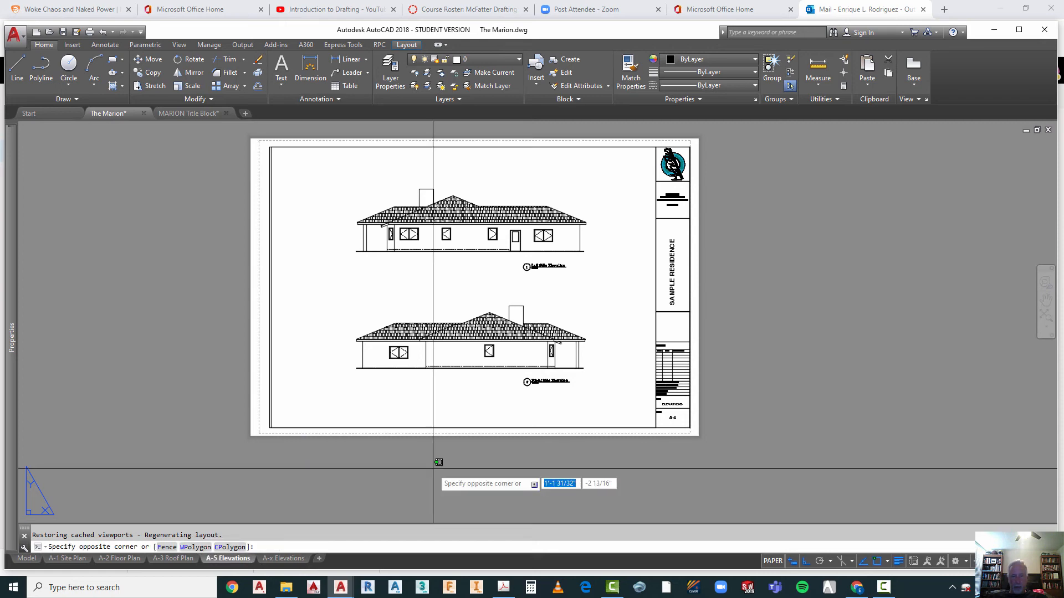
{"action": "key", "text": "Escape"}
Step: Rename the A-x Elevations layout with the front and rear elevations as A-4 Elevations
{"action": "left_click", "coordinate": [291, 558]}
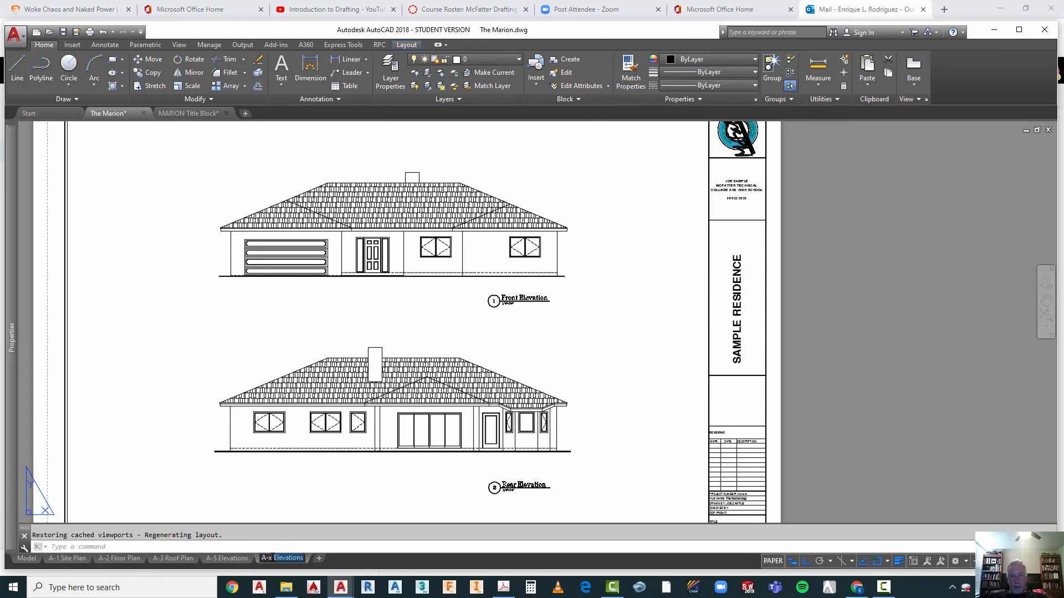
{"action": "left_click", "coordinate": [270, 558]}
{"action": "type", "text": "4"}
{"action": "left_click", "coordinate": [424, 486]}
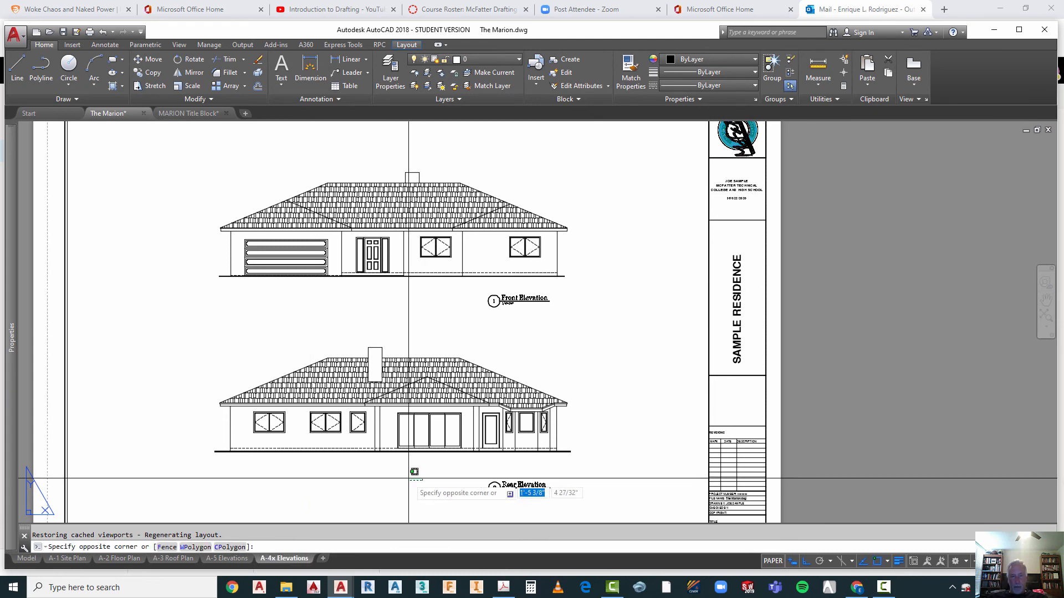
{"action": "key", "text": "Escape"}
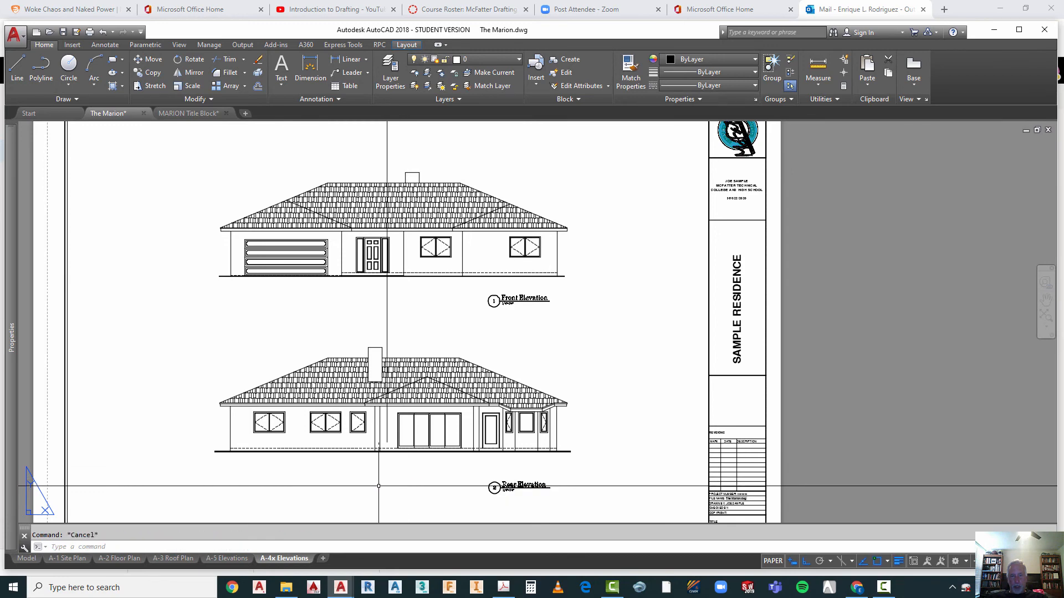
{"action": "double_click", "coordinate": [284, 558]}
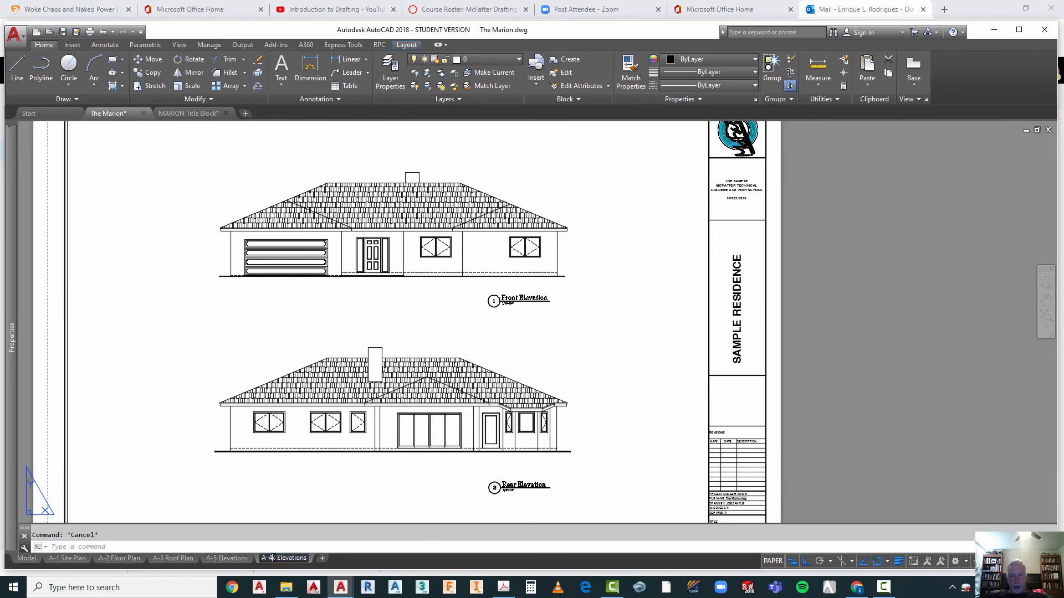
{"action": "key", "text": "Delete"}
{"action": "left_click", "coordinate": [361, 503]}
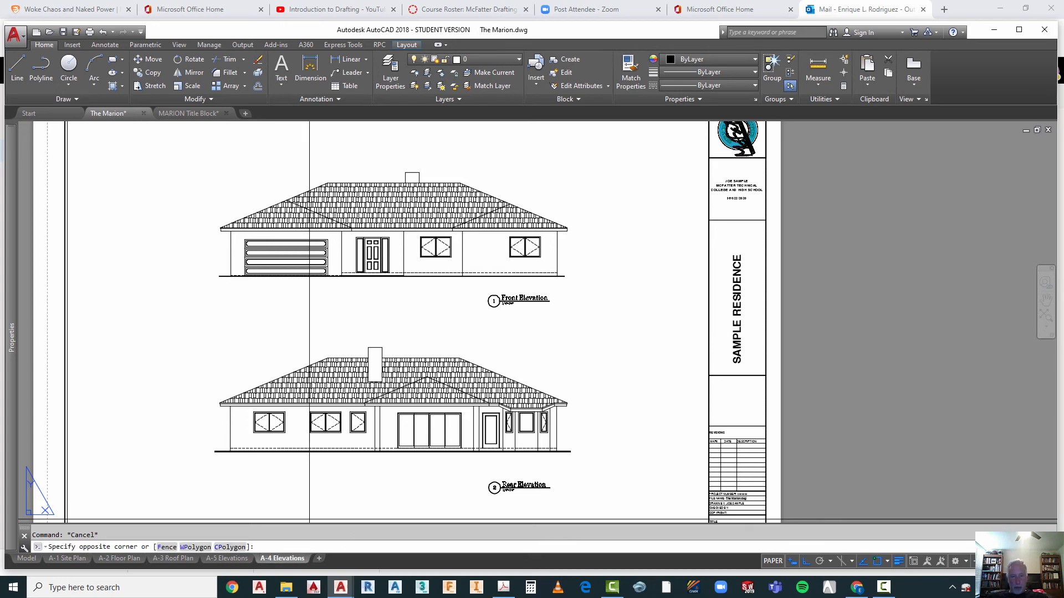
{"action": "key", "text": "Escape"}
{"action": "key", "text": "Escape"}
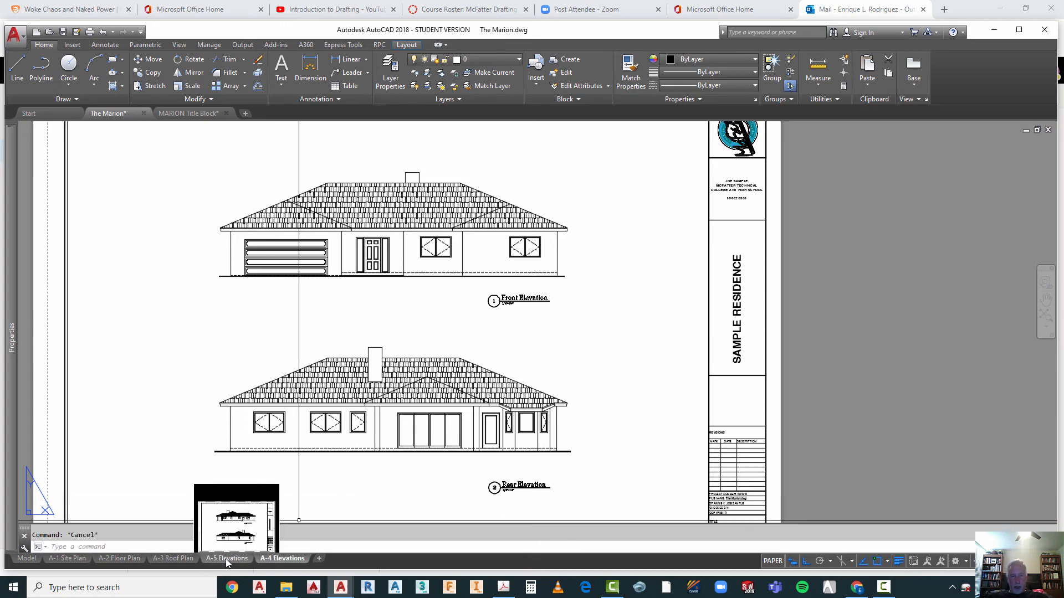
Step: Reorder the layouts so that A-4 Elevations comes directly before A-5 Elevations
{"action": "left_click_drag", "start_coordinate": [227, 558], "coordinate": [331, 565]}
{"action": "key", "text": "Escape"}
{"action": "left_click", "coordinate": [288, 558]}
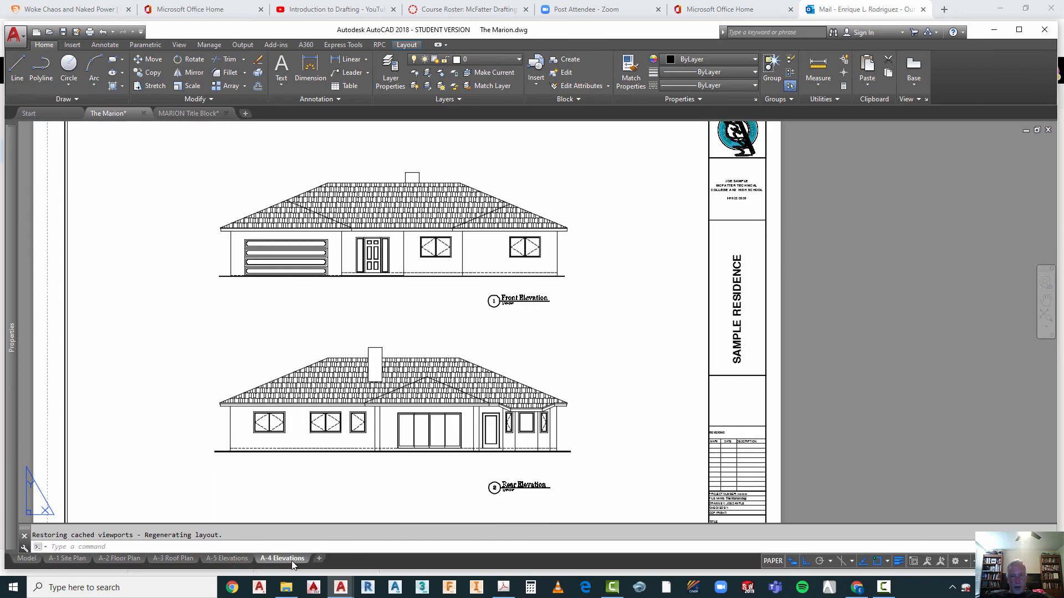
{"action": "left_click_drag", "start_coordinate": [304, 558], "coordinate": [211, 563]}
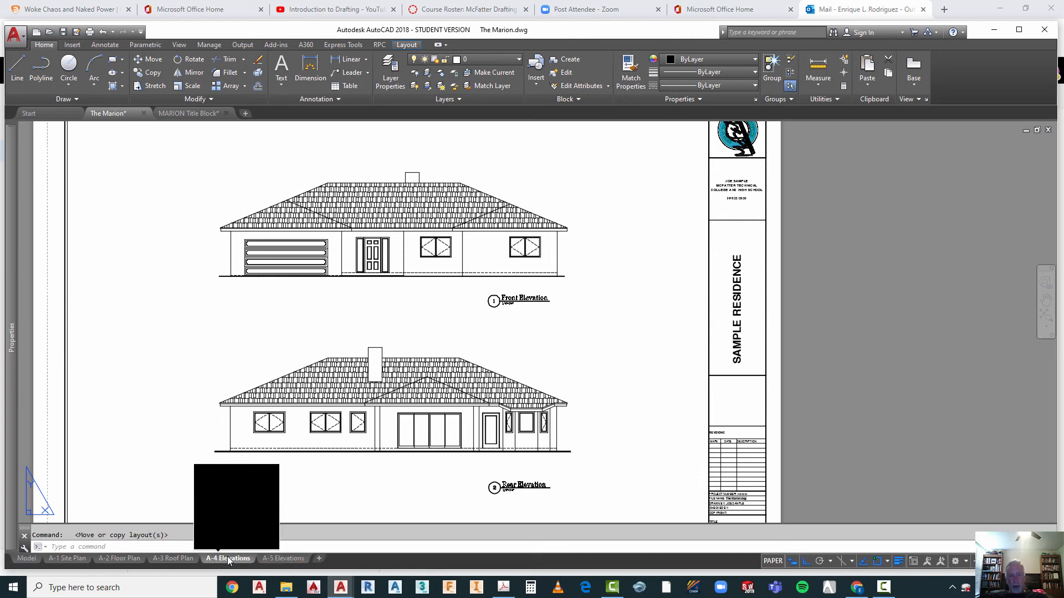
Step: Change the sheet number to A-5 in the title block of the layout with the left and right side elevations
{"action": "mouse_move", "coordinate": [280, 561]}
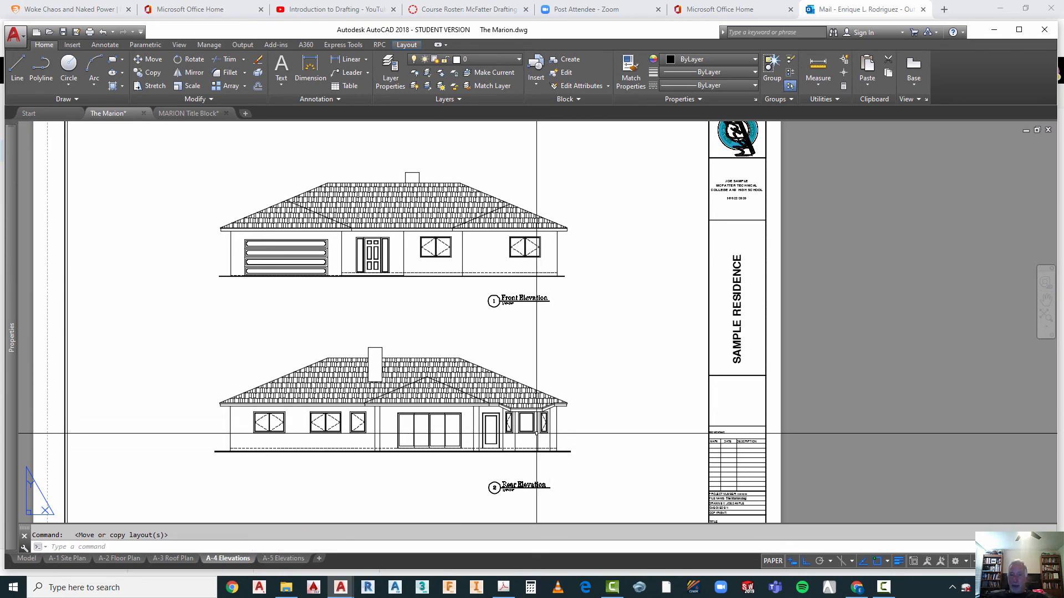
{"action": "left_click", "coordinate": [288, 558]}
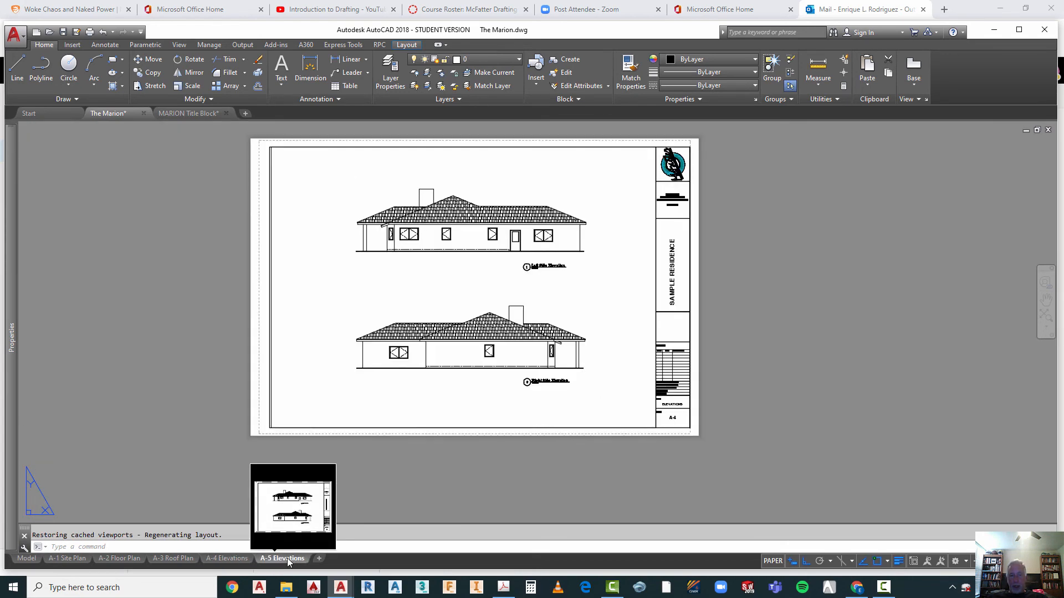
{"action": "scroll", "coordinate": [685, 417], "scroll_direction": "up", "scroll_amount": 6}
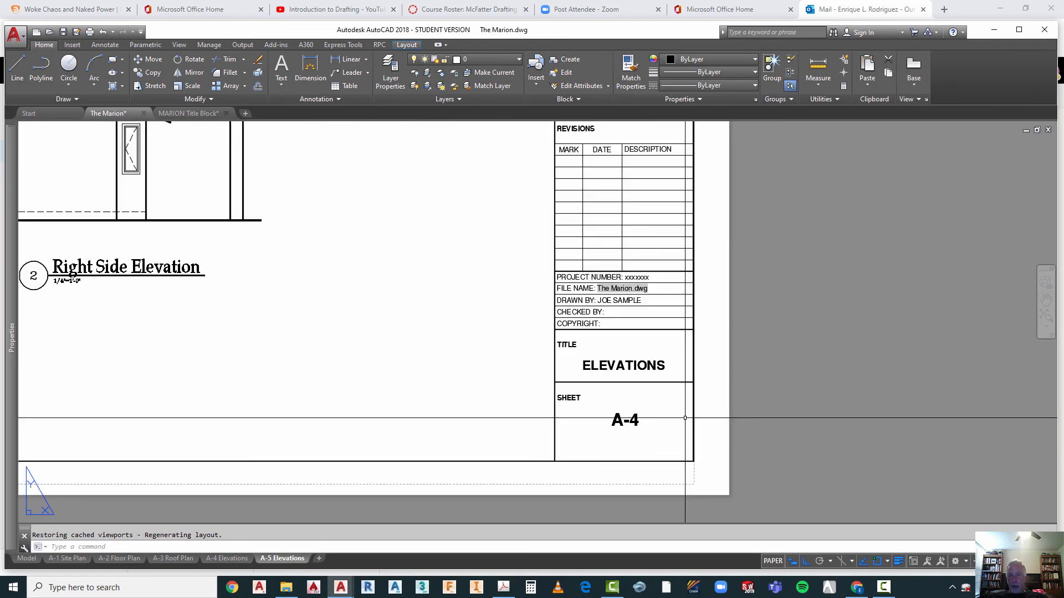
{"action": "double_click", "coordinate": [625, 420]}
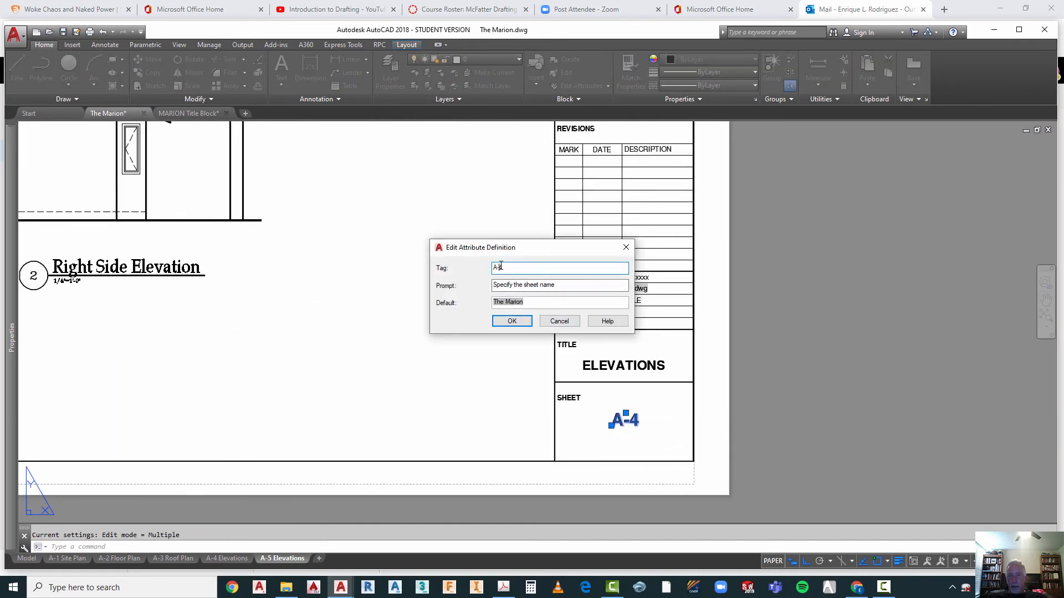
{"action": "type", "text": "5"}
{"action": "left_click", "coordinate": [512, 321]}
{"action": "scroll", "coordinate": [655, 436], "scroll_direction": "down", "scroll_amount": 2}
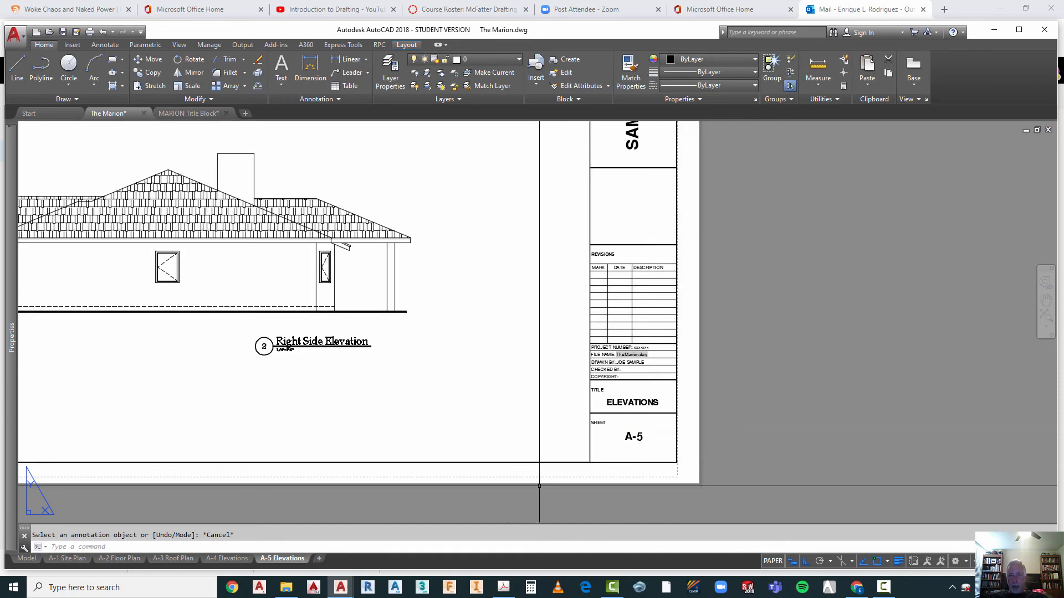
Step: Change the sheet number to A-4 in the title block of the layout with the front and rear elevations
{"action": "left_click", "coordinate": [229, 558]}
{"action": "scroll", "coordinate": [746, 419], "scroll_direction": "down", "scroll_amount": 2}
{"action": "scroll", "coordinate": [712, 427], "scroll_direction": "up", "scroll_amount": 4}
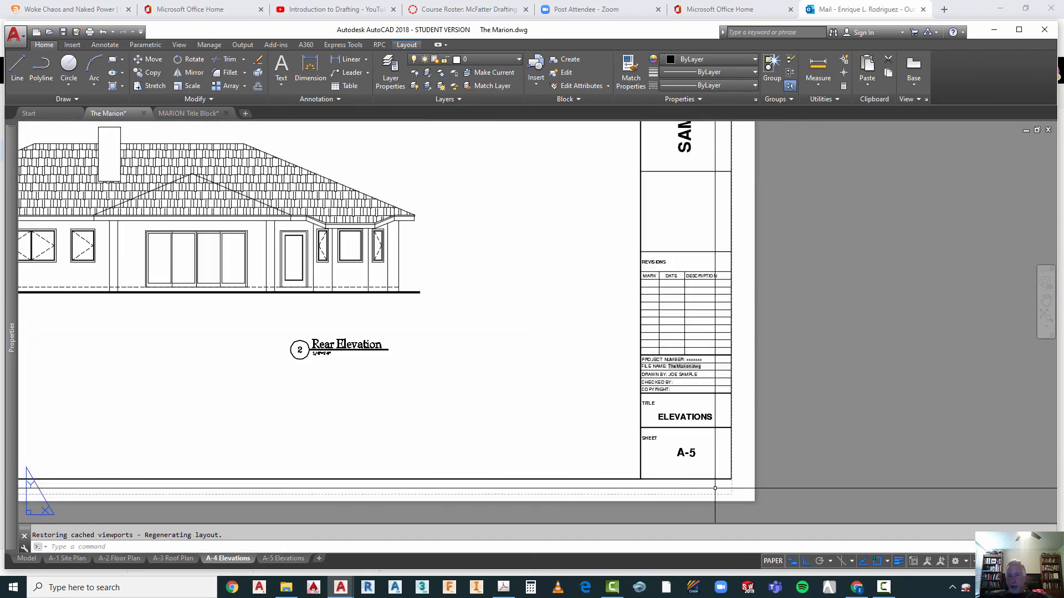
{"action": "key", "text": "Escape"}
{"action": "double_click", "coordinate": [687, 453]}
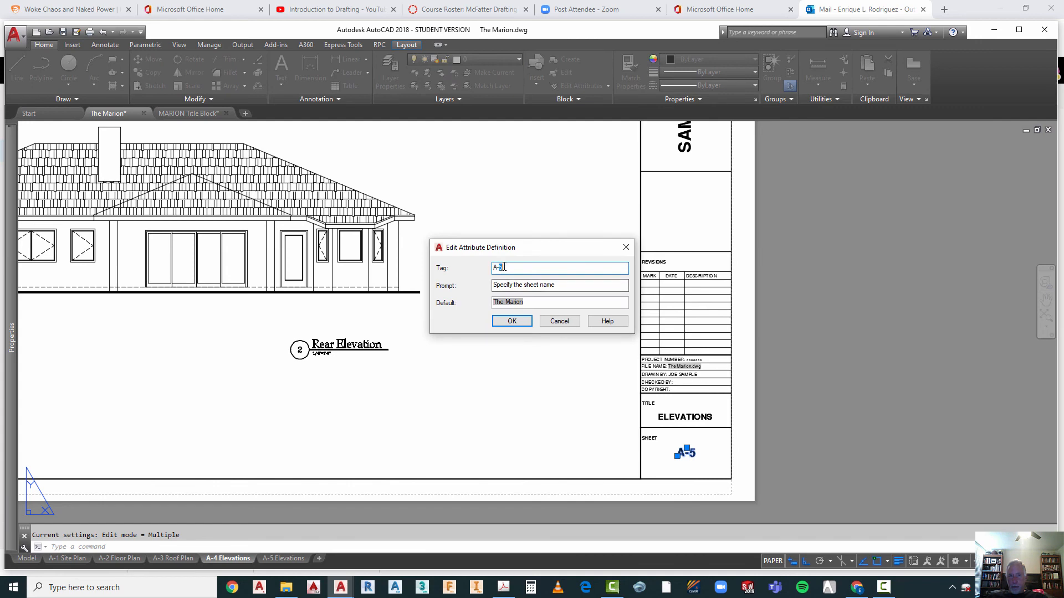
{"action": "type", "text": "A-4"}
{"action": "left_click", "coordinate": [512, 322]}
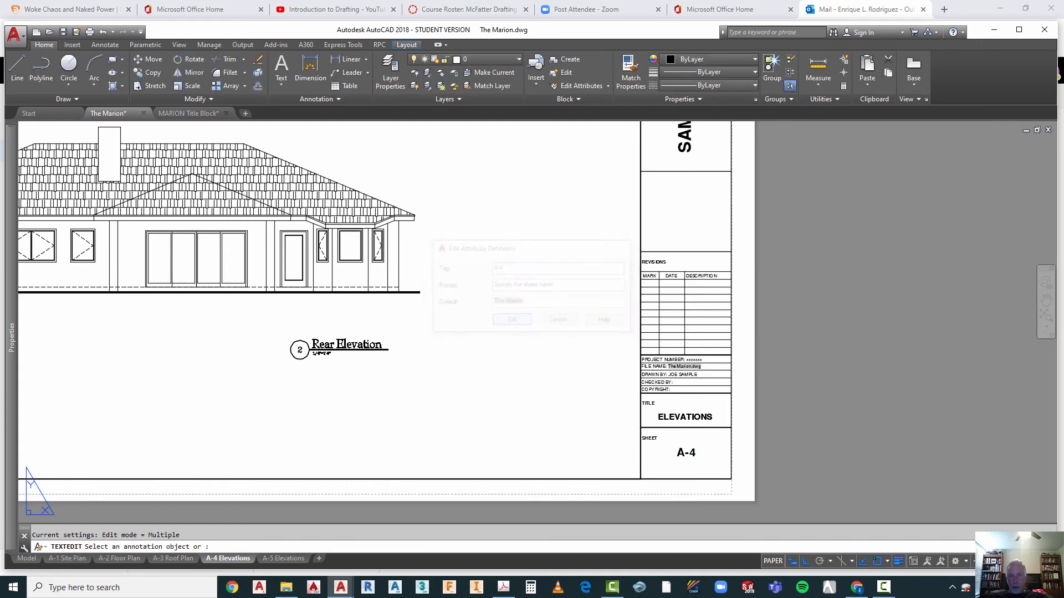
{"action": "key", "text": "Escape"}
{"action": "scroll", "coordinate": [579, 414], "scroll_direction": "down", "scroll_amount": 2}
{"action": "scroll", "coordinate": [580, 415], "scroll_direction": "down", "scroll_amount": 2}
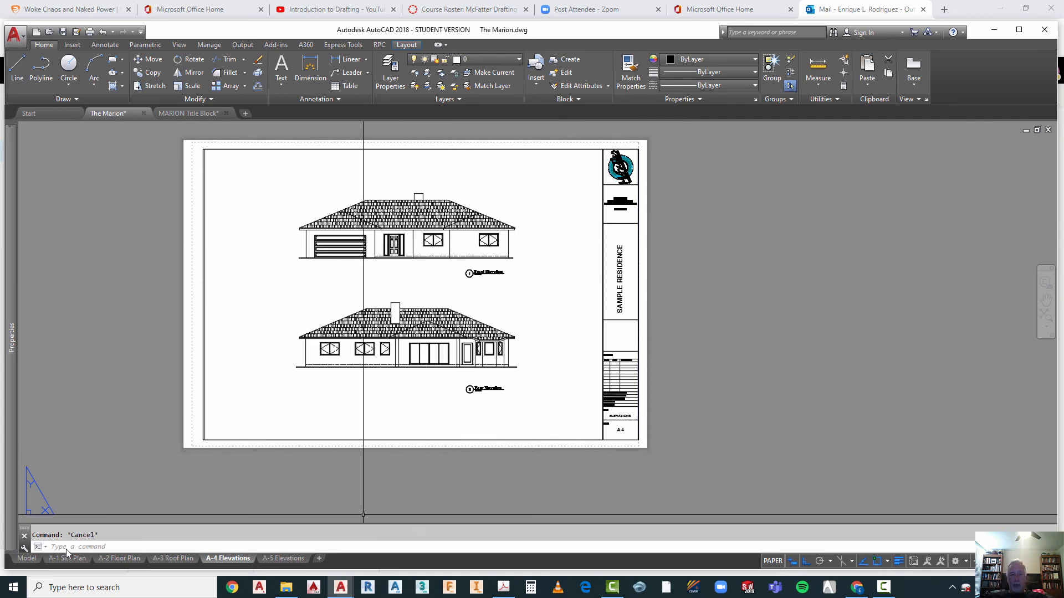
Step: Review the site plan, floor plans and elevations in model space
{"action": "left_click", "coordinate": [27, 558]}
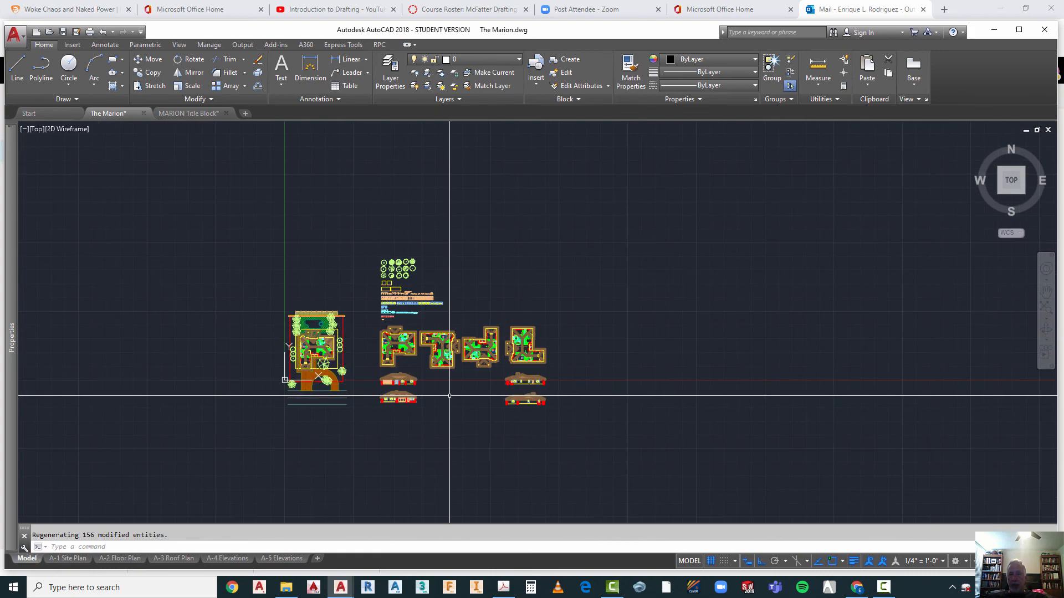
{"action": "scroll", "coordinate": [356, 381], "scroll_direction": "up", "scroll_amount": 2}
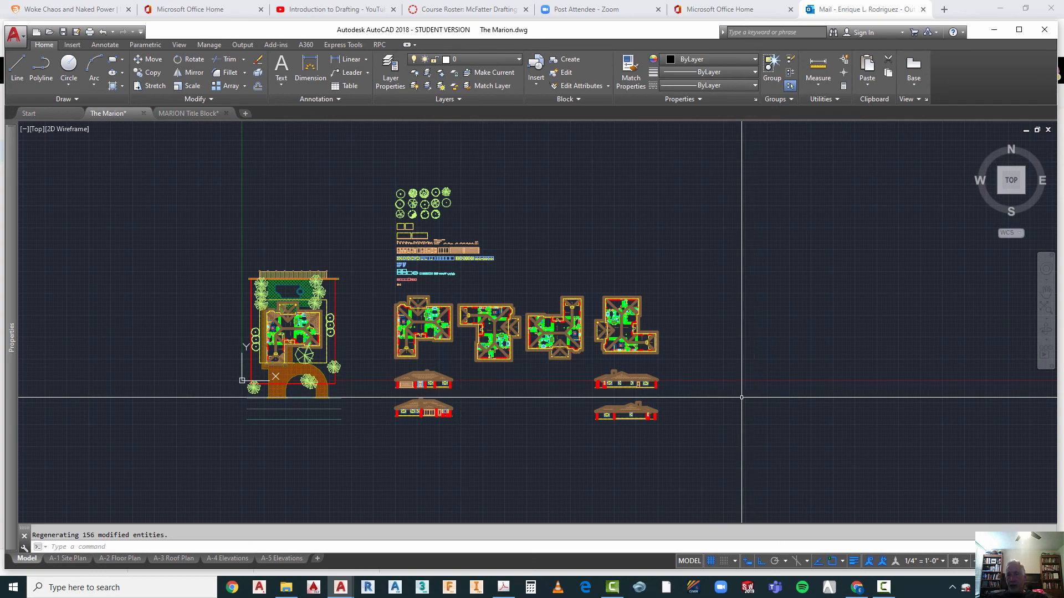
Step: Create a copy of the A-5 Elevations layout at the end of the layouts
{"action": "left_click", "coordinate": [282, 560]}
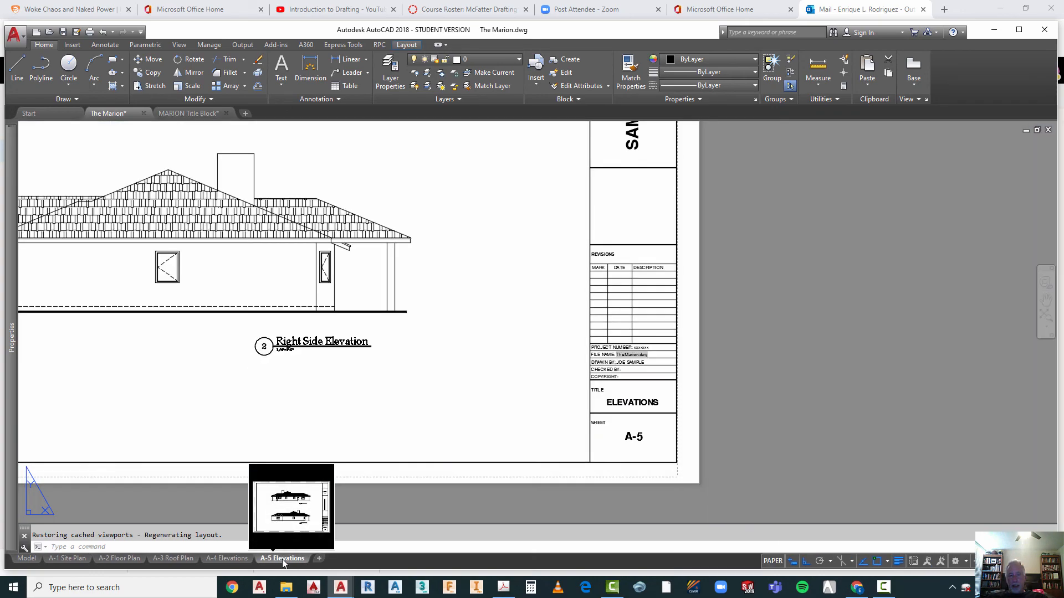
{"action": "scroll", "coordinate": [611, 402], "scroll_direction": "down", "scroll_amount": 4}
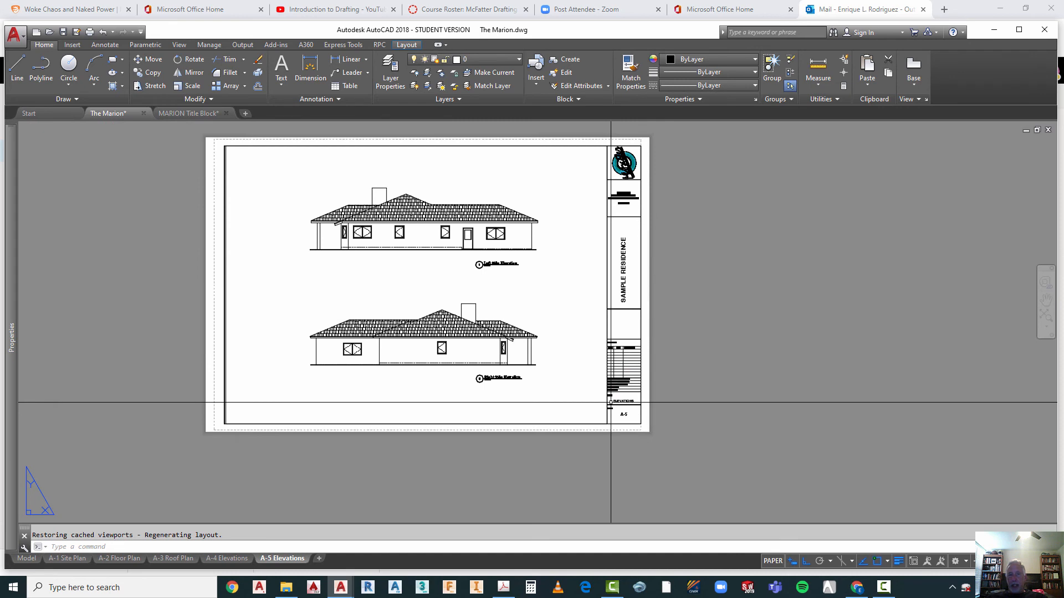
{"action": "right_click", "coordinate": [300, 560]}
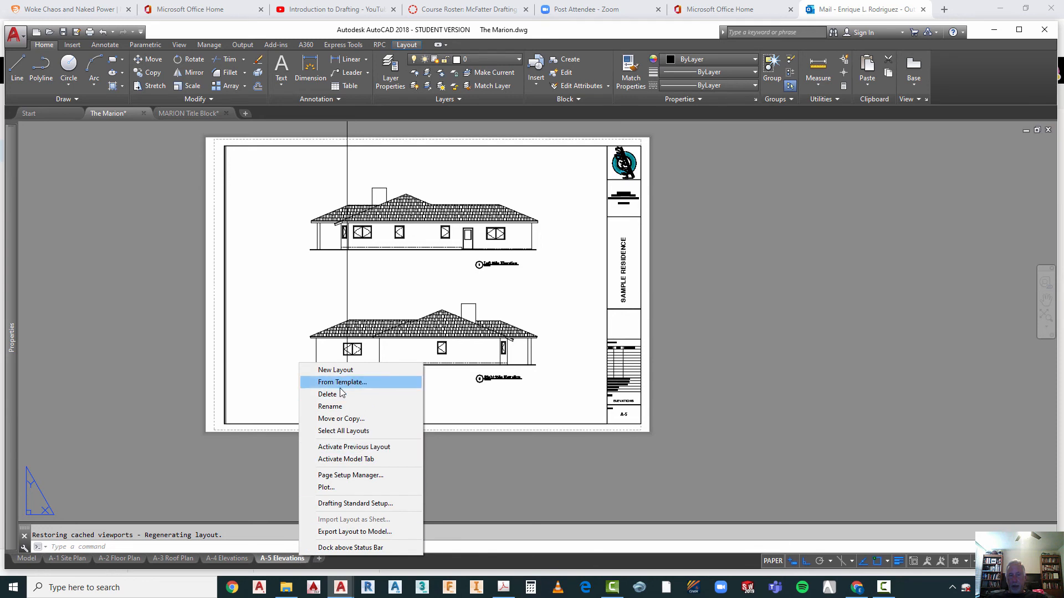
{"action": "left_click", "coordinate": [336, 420]}
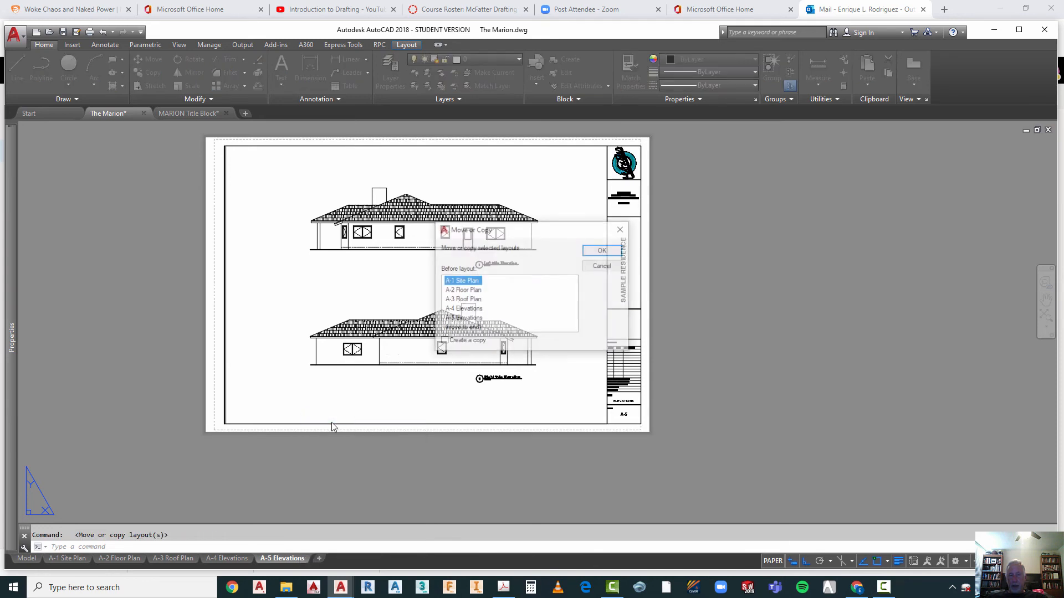
{"action": "left_click", "coordinate": [444, 343]}
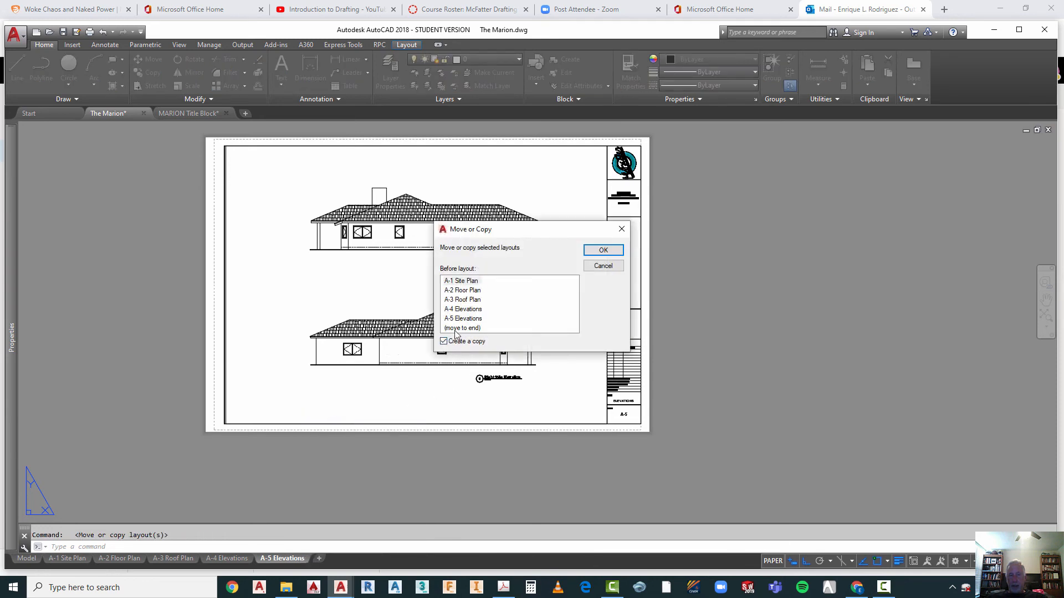
{"action": "left_click", "coordinate": [463, 328]}
{"action": "left_click", "coordinate": [603, 250]}
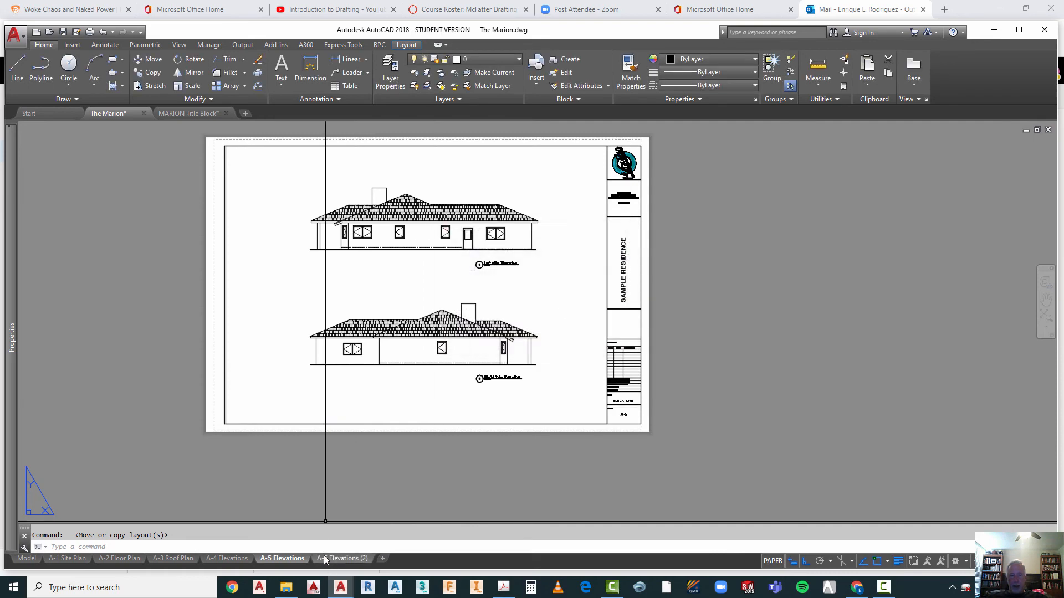
Step: Rename the copied layout as A-6 Wall Sections
{"action": "right_click", "coordinate": [330, 561]}
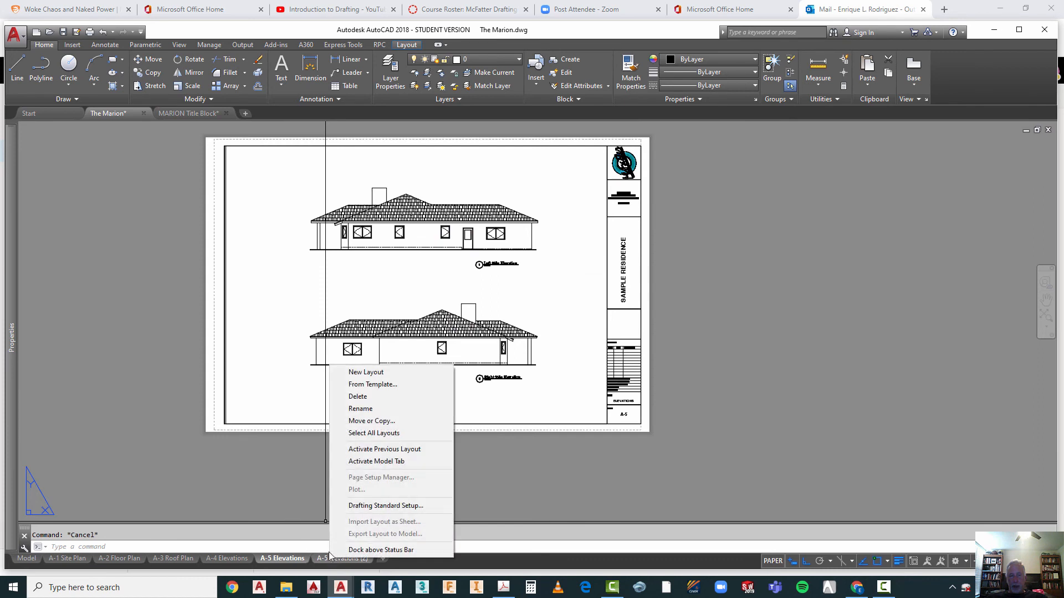
{"action": "left_click", "coordinate": [361, 410]}
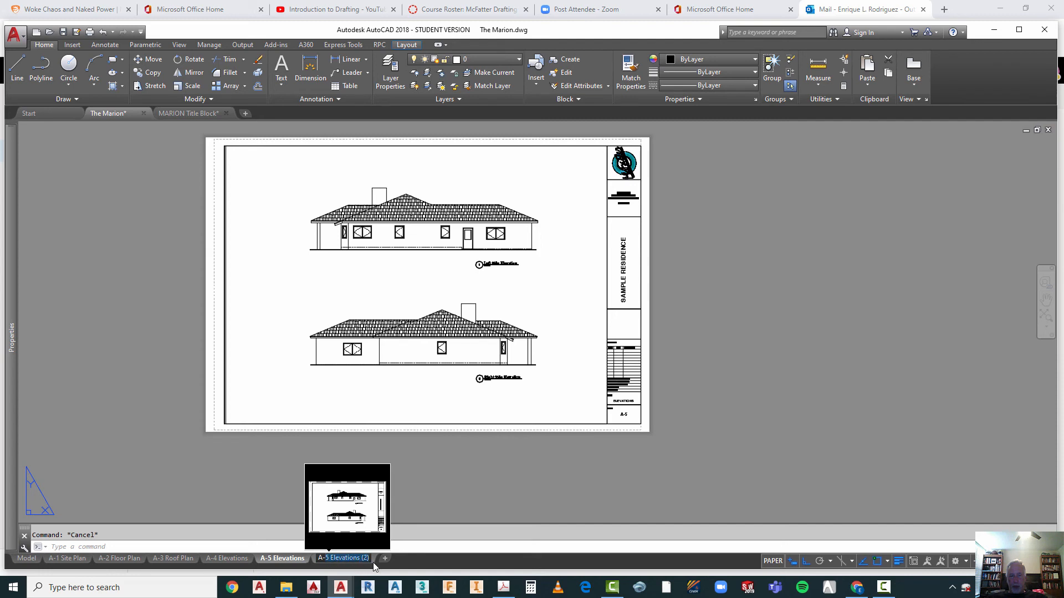
{"action": "type", "text": "A-6"}
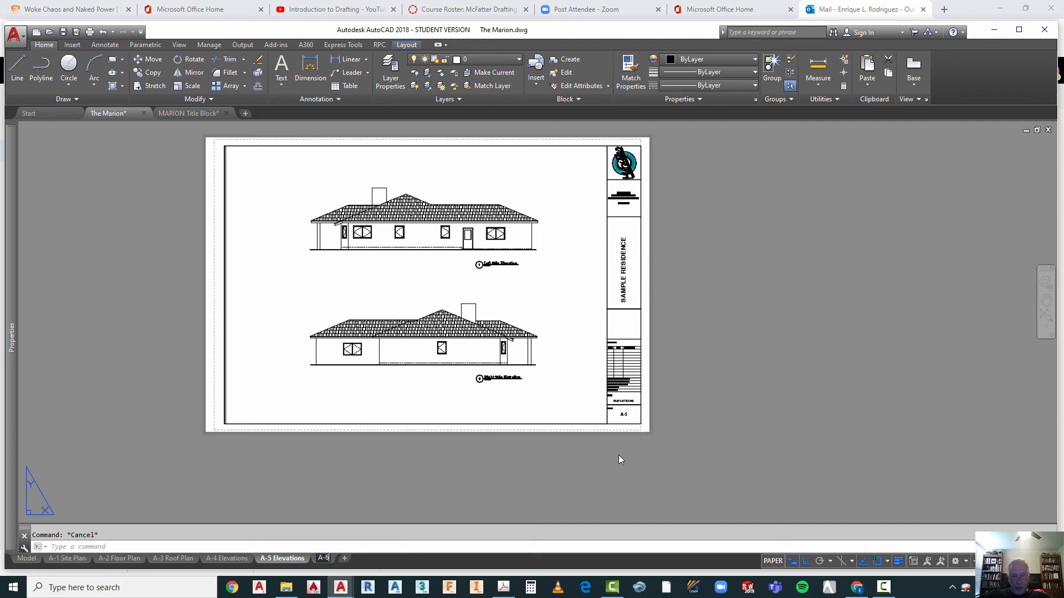
{"action": "type", "text": " Wall Sectio"}
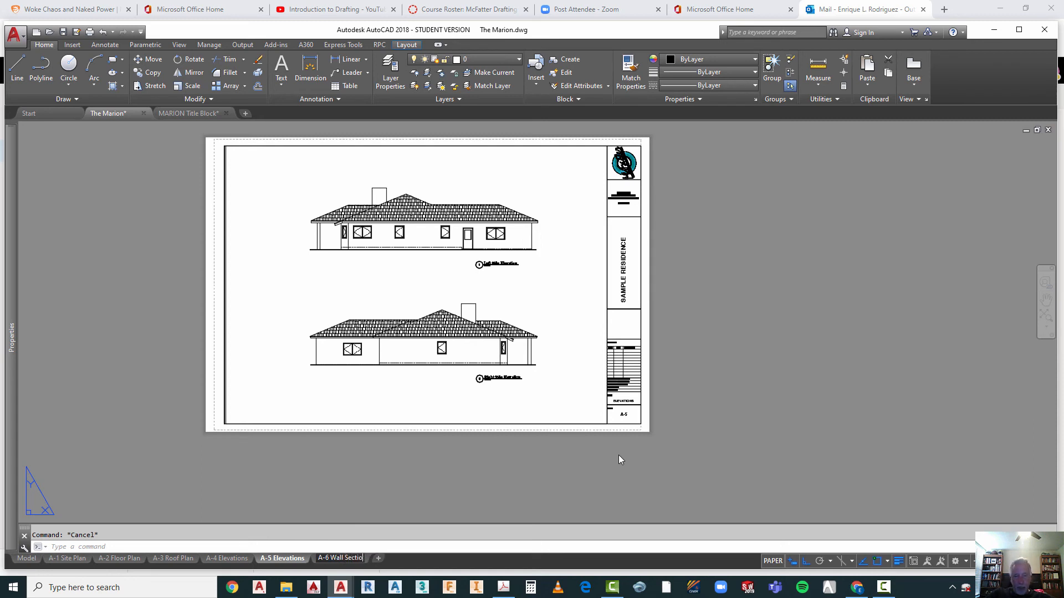
{"action": "type", "text": "ns"}
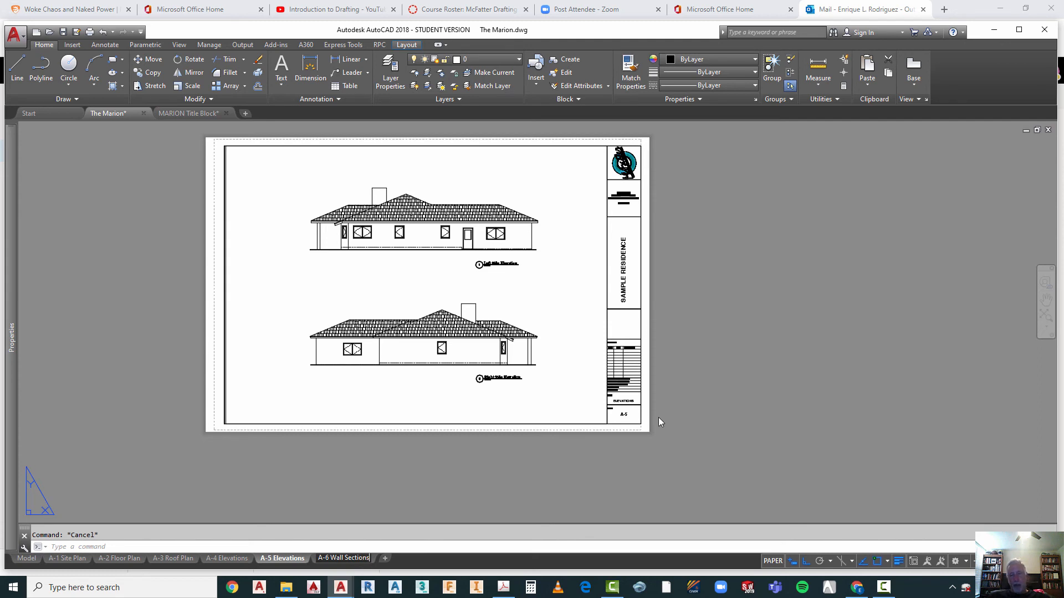
{"action": "left_click", "coordinate": [557, 464]}
{"action": "key", "text": "Escape"}
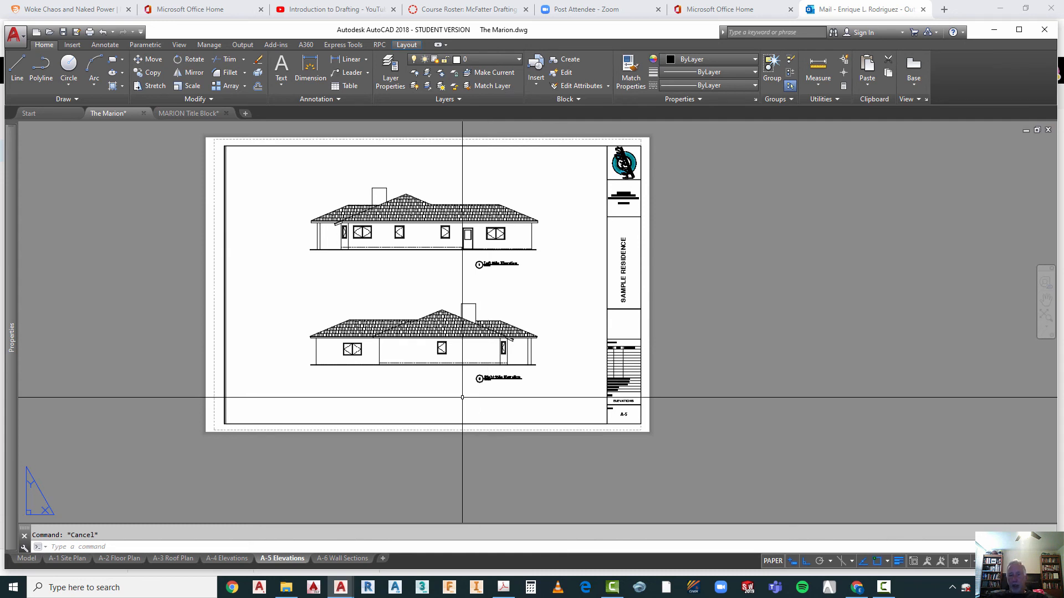
Step: On the A-6 Wall Sections layout, shift the viewport's view to an empty area of the model, away from the elevations
{"action": "mouse_move", "coordinate": [347, 559]}
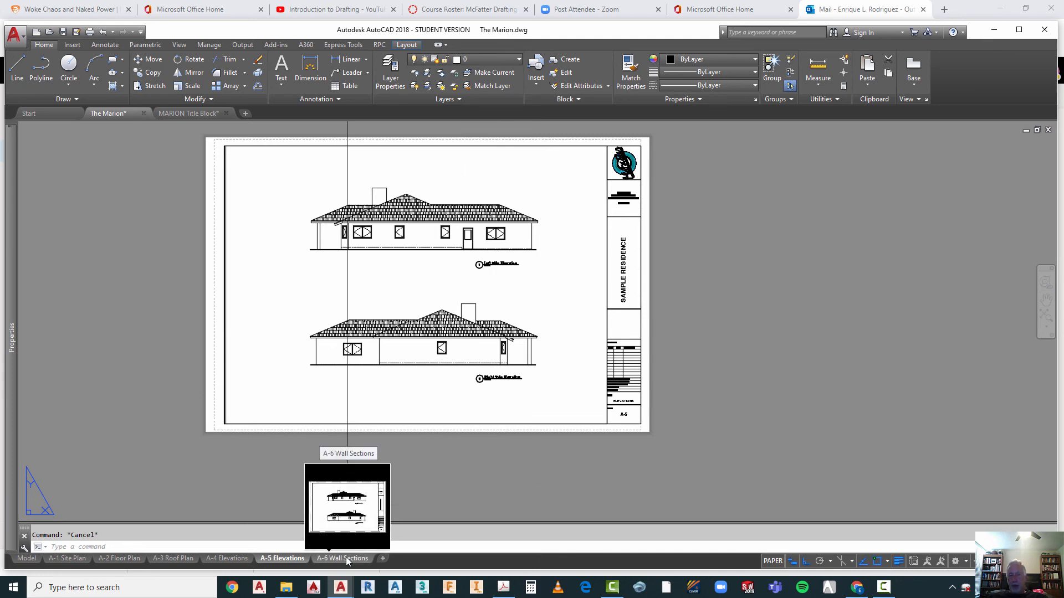
{"action": "left_click", "coordinate": [346, 558]}
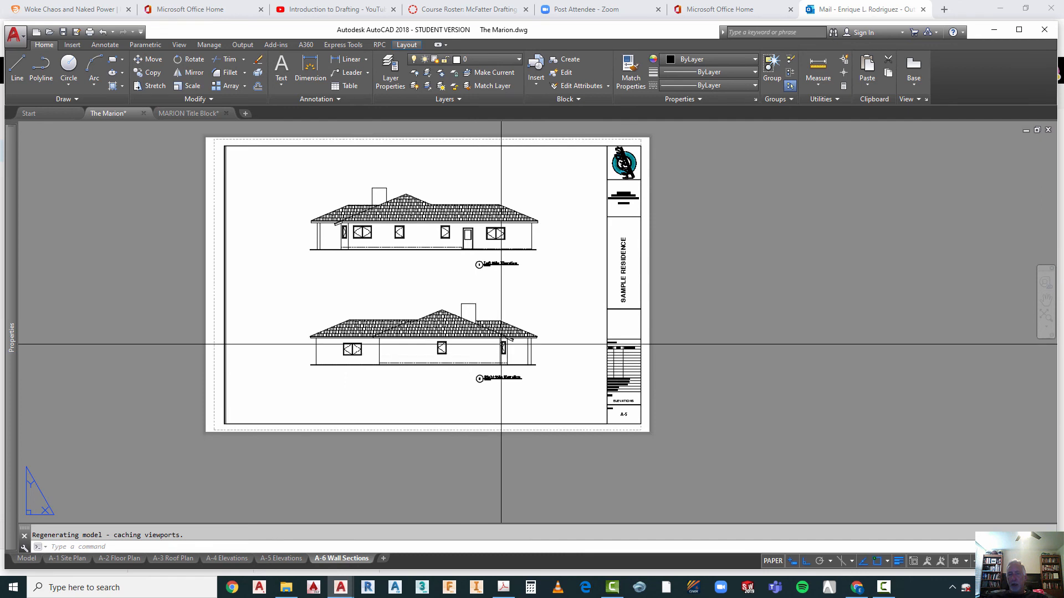
{"action": "key", "text": "Escape"}
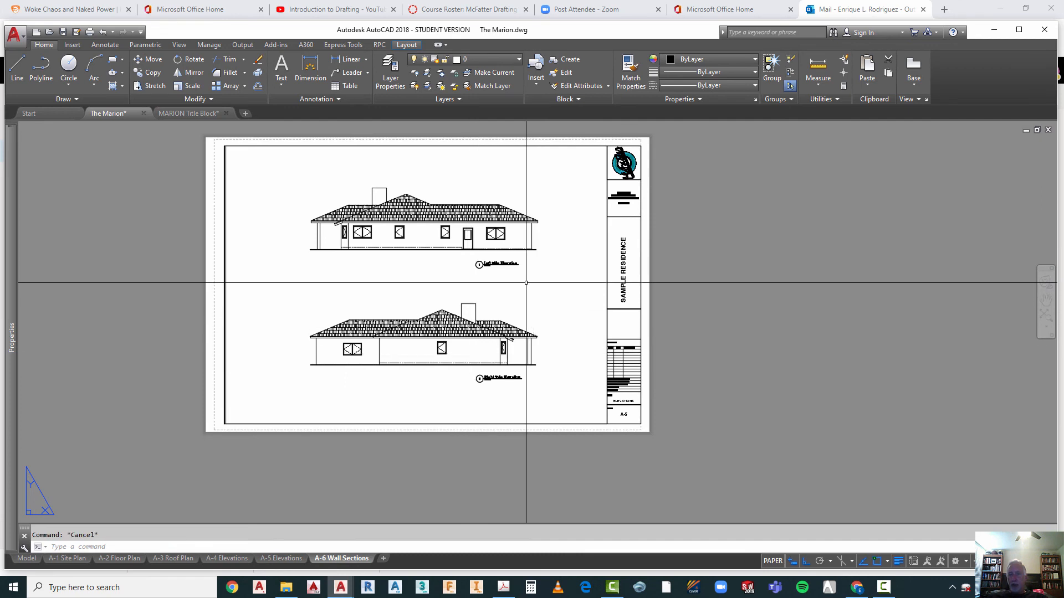
{"action": "double_click", "coordinate": [526, 283]}
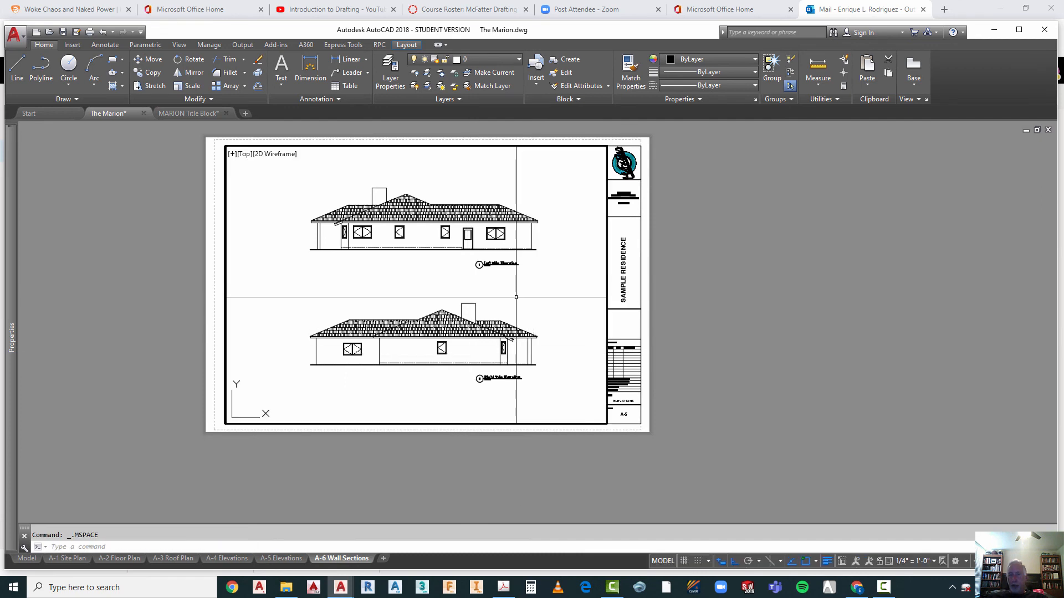
{"action": "scroll", "coordinate": [374, 301], "scroll_direction": "down", "scroll_amount": 6}
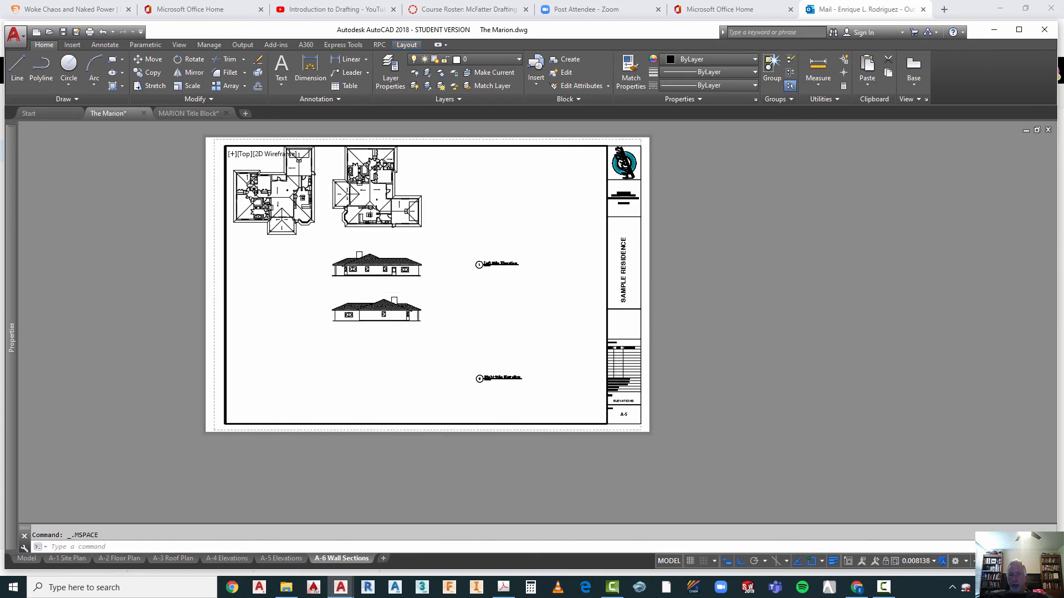
{"action": "scroll", "coordinate": [387, 323], "scroll_direction": "up", "scroll_amount": 4}
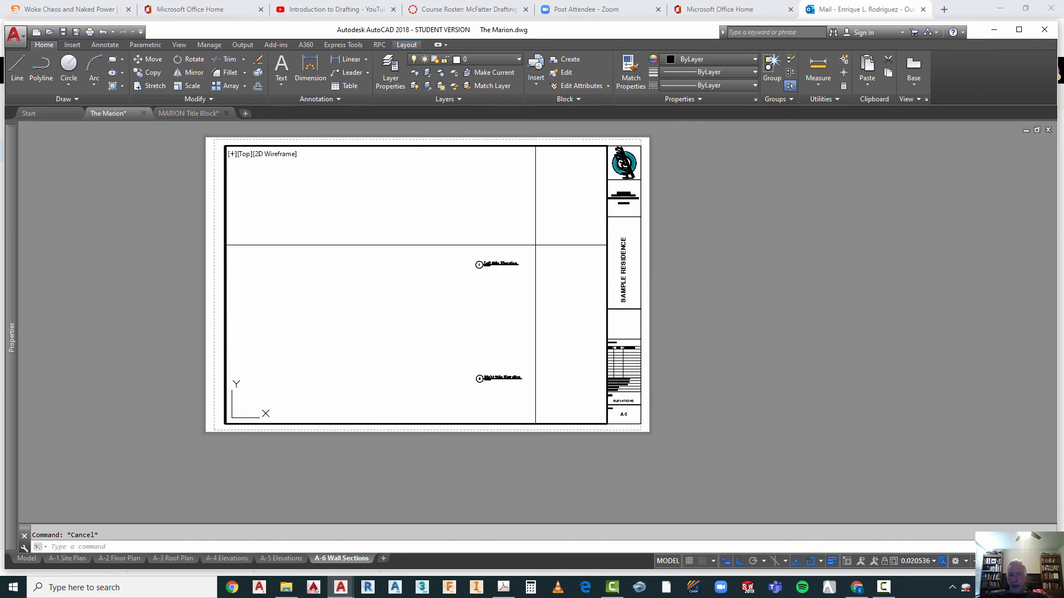
{"action": "left_click", "coordinate": [534, 250]}
{"action": "key", "text": "Escape"}
{"action": "double_click", "coordinate": [663, 257]}
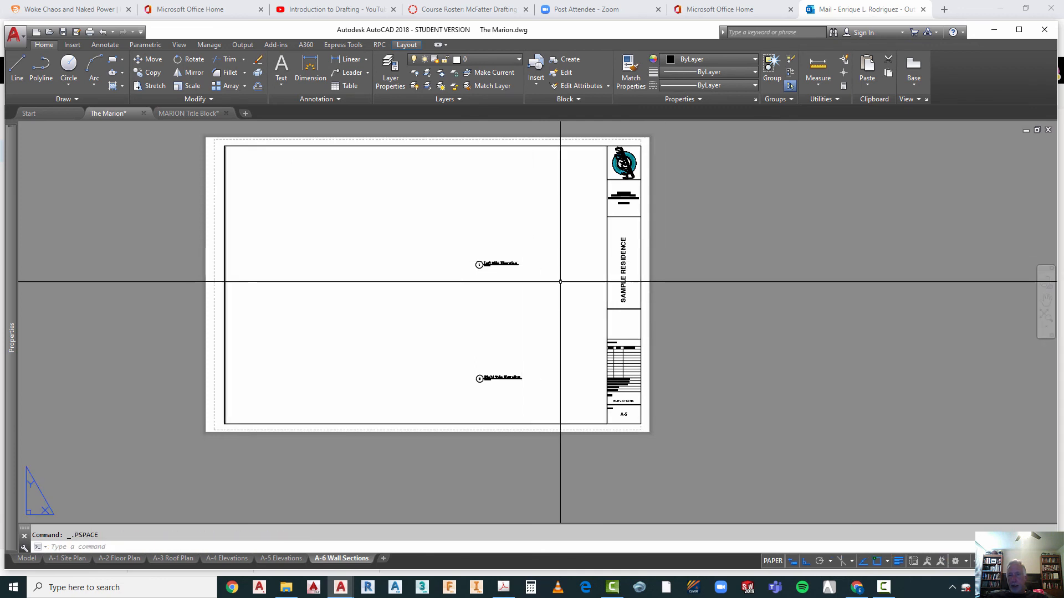
Step: Delete the Left Side Elevation drawing title from the A-6 Wall Sections layout
{"action": "left_click", "coordinate": [531, 251]}
{"action": "left_click", "coordinate": [460, 287]}
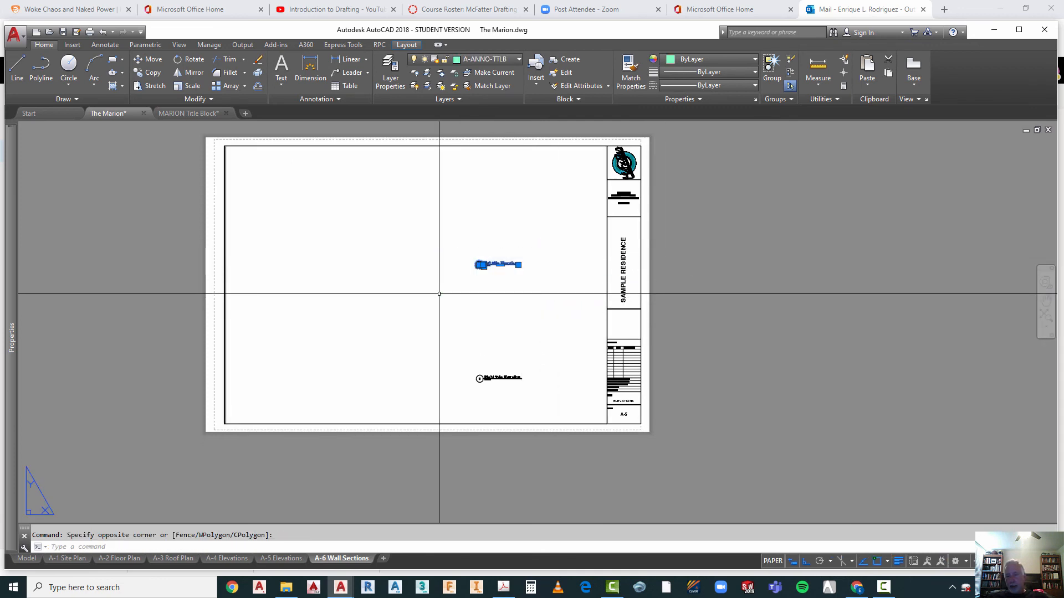
{"action": "key", "text": "Delete"}
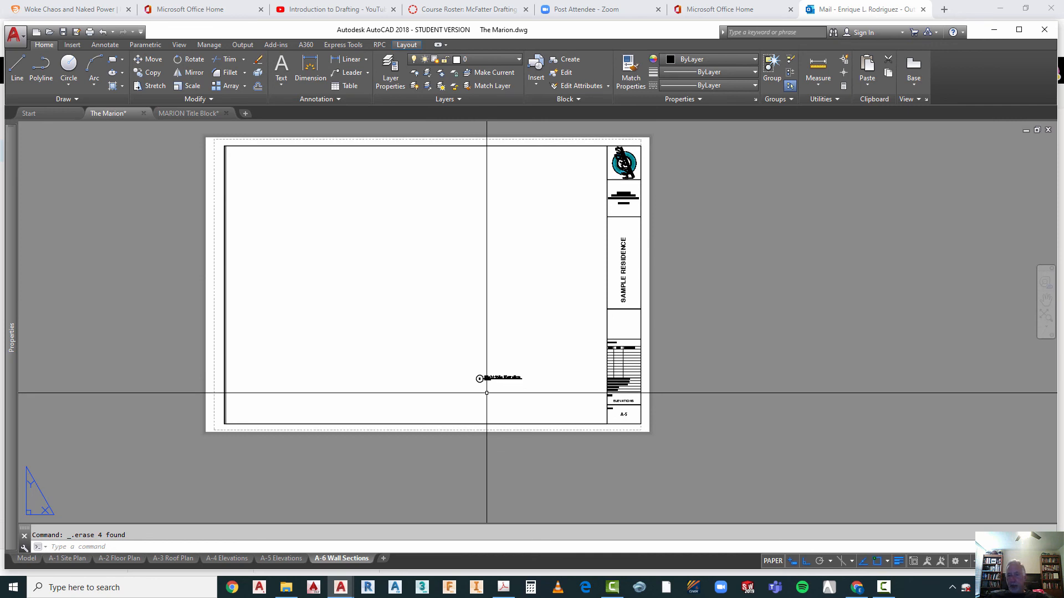
Step: Set the number in the Right Side Elevation drawing title's bubble to 1
{"action": "scroll", "coordinate": [485, 393], "scroll_direction": "up", "scroll_amount": 3}
{"action": "scroll", "coordinate": [487, 393], "scroll_direction": "down", "scroll_amount": 1}
{"action": "scroll", "coordinate": [486, 393], "scroll_direction": "up", "scroll_amount": 4}
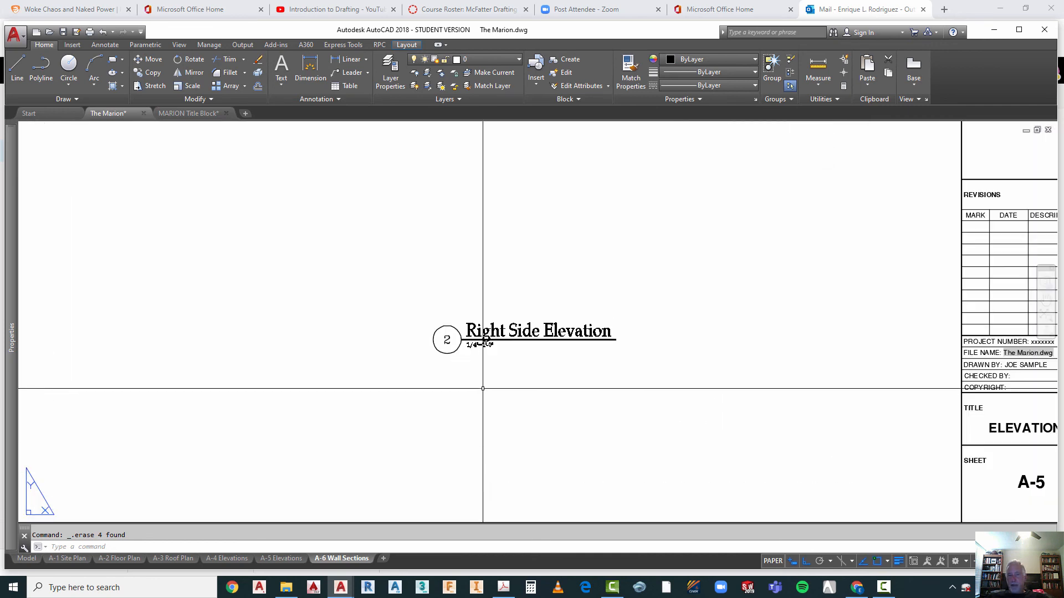
{"action": "double_click", "coordinate": [486, 339]}
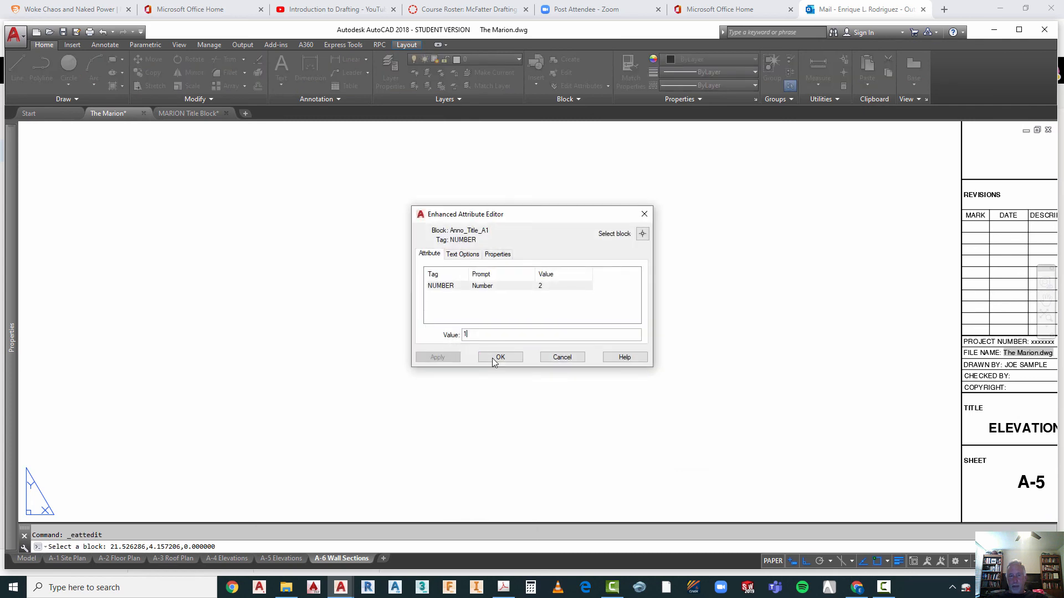
{"action": "left_click", "coordinate": [498, 358]}
{"action": "key", "text": "Escape"}
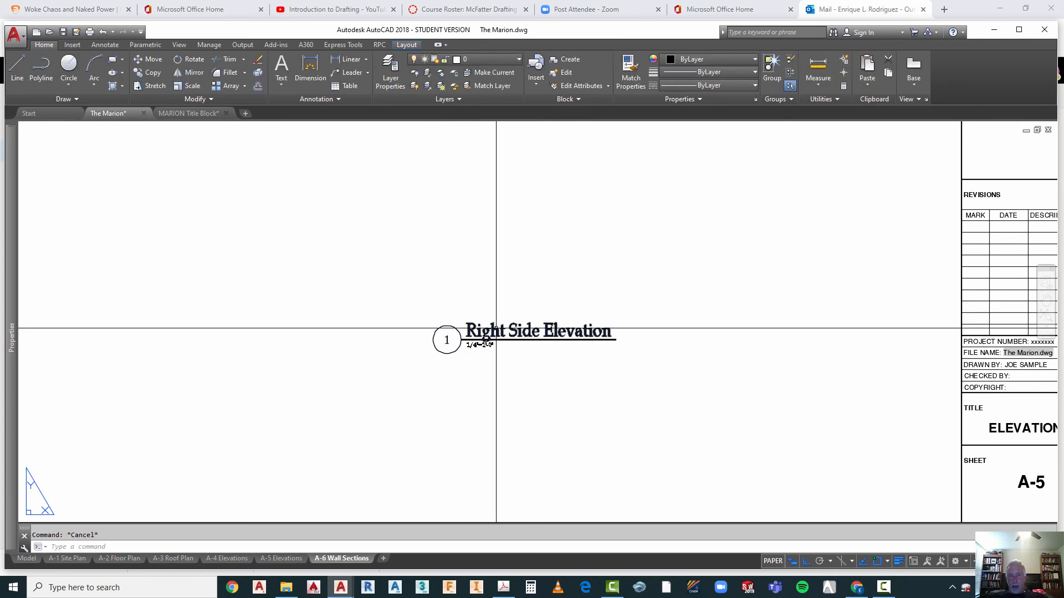
Step: Replace the Right Side Elevation title text with "Wall Section"
{"action": "double_click", "coordinate": [496, 328]}
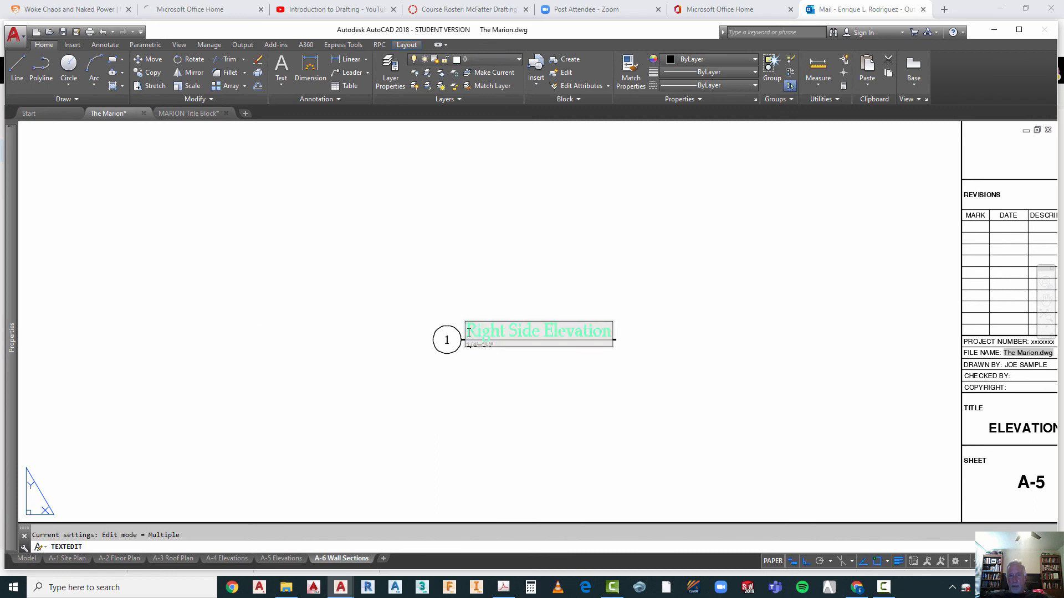
{"action": "left_click_drag", "start_coordinate": [465, 331], "coordinate": [613, 323]}
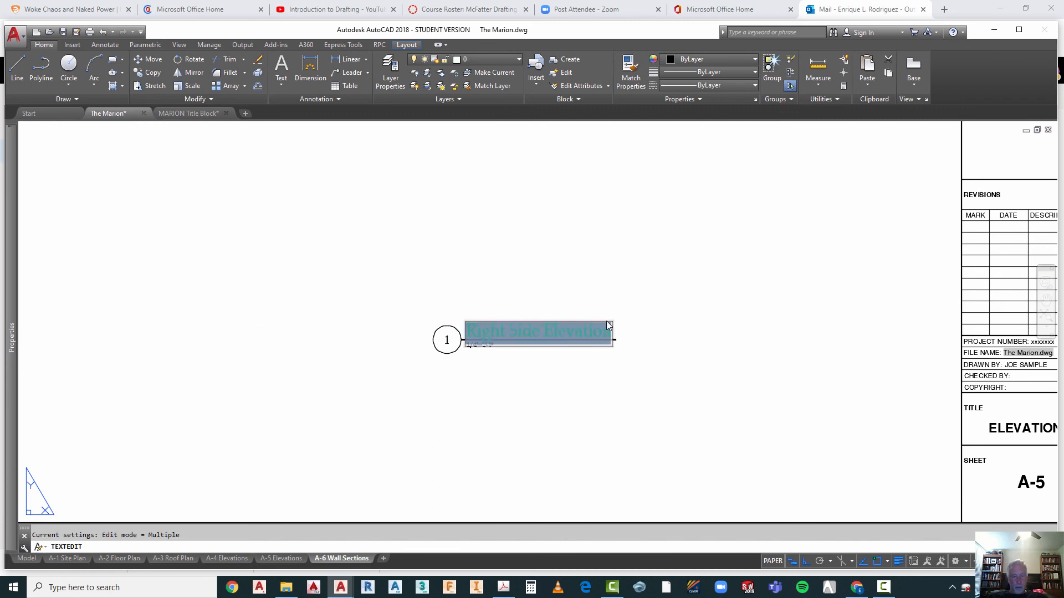
{"action": "type", "text": "Wall"}
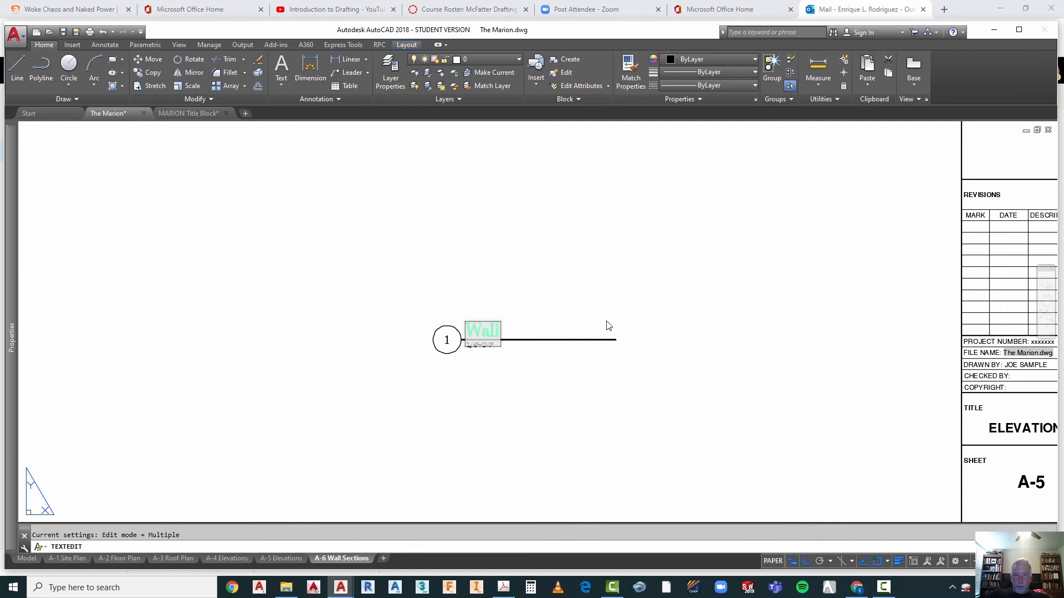
{"action": "type", "text": " Sec"}
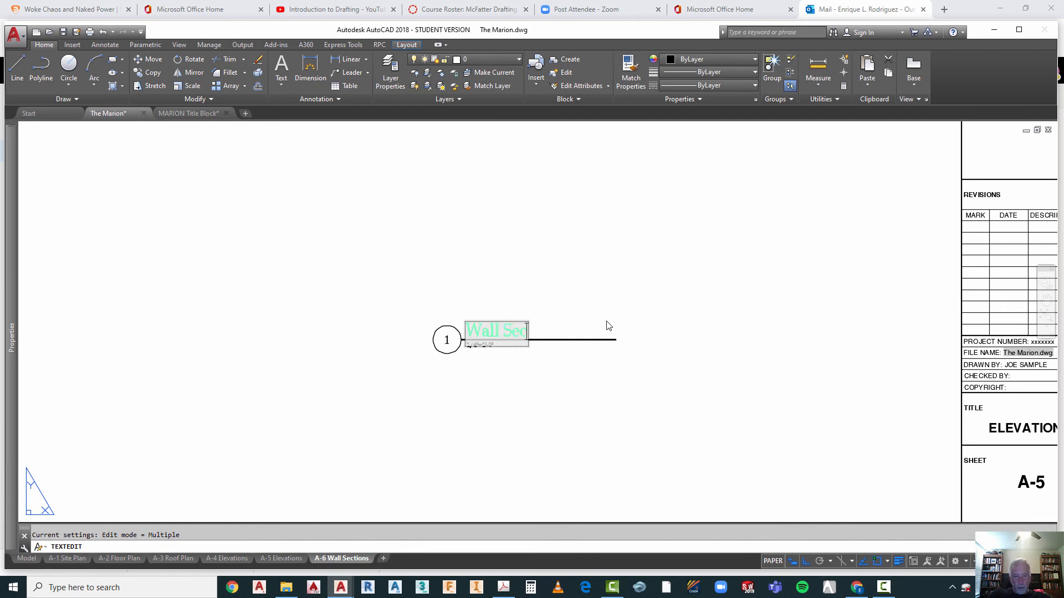
{"action": "type", "text": "tion"}
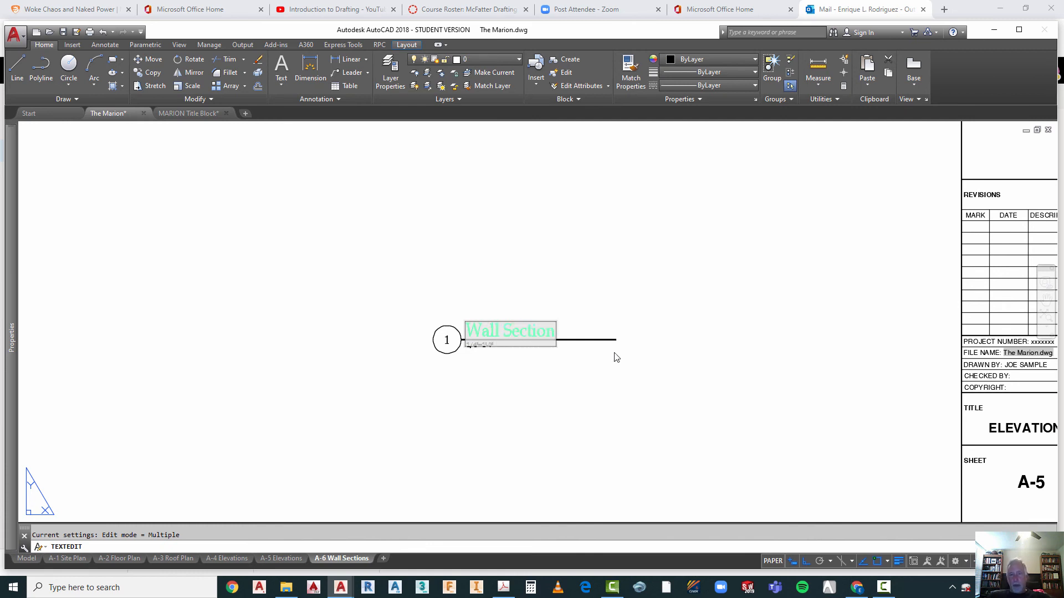
{"action": "left_click", "coordinate": [657, 390]}
{"action": "key", "text": "Escape"}
Step: Shorten the line under the Wall Section title so it ends just past the text
{"action": "scroll", "coordinate": [510, 350], "scroll_direction": "up", "scroll_amount": 3}
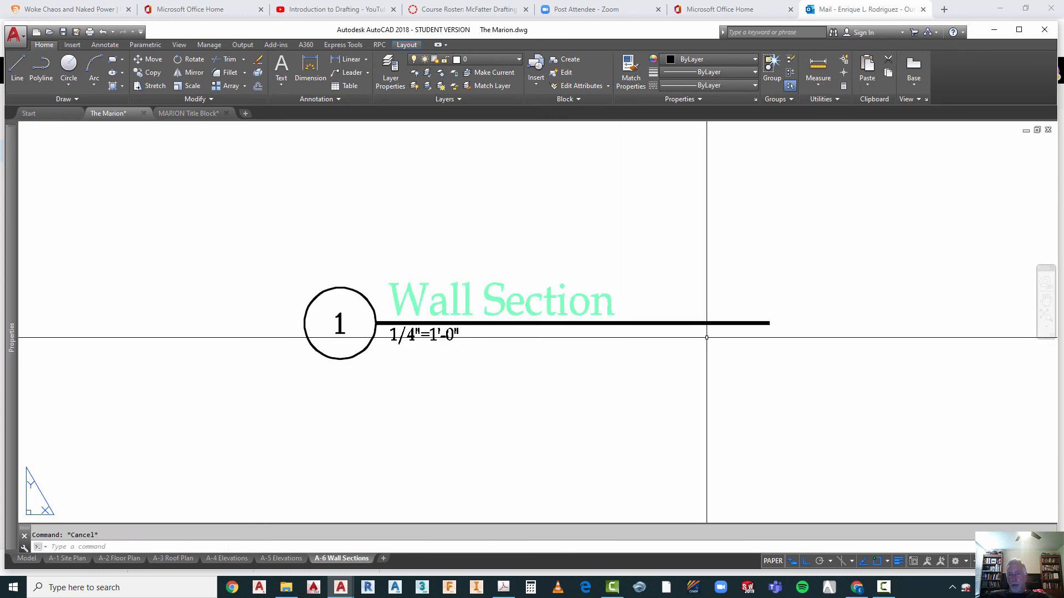
{"action": "left_click", "coordinate": [715, 324]}
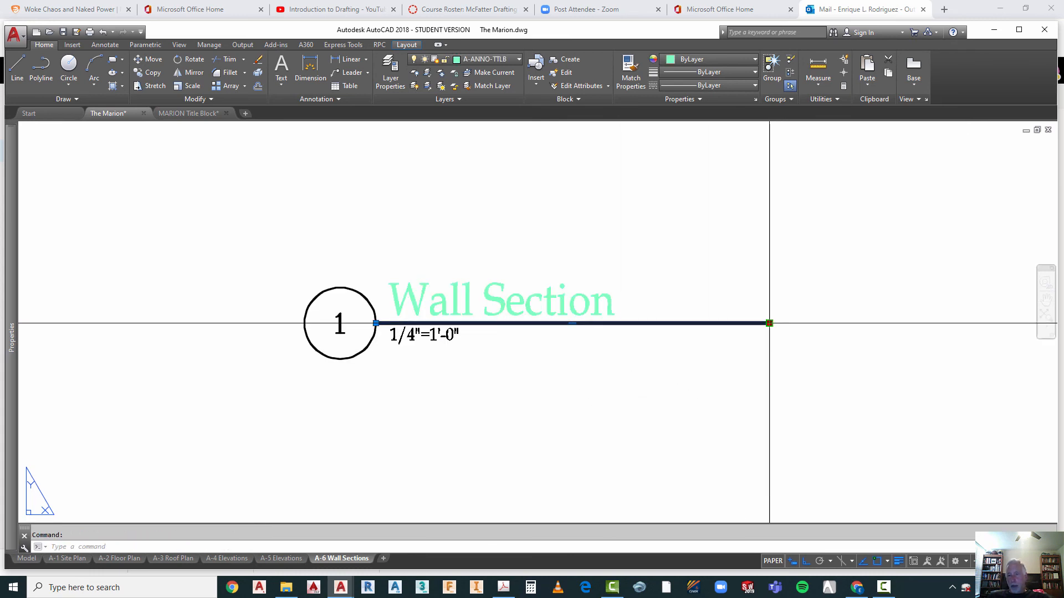
{"action": "left_click", "coordinate": [769, 323]}
{"action": "left_click", "coordinate": [626, 357]}
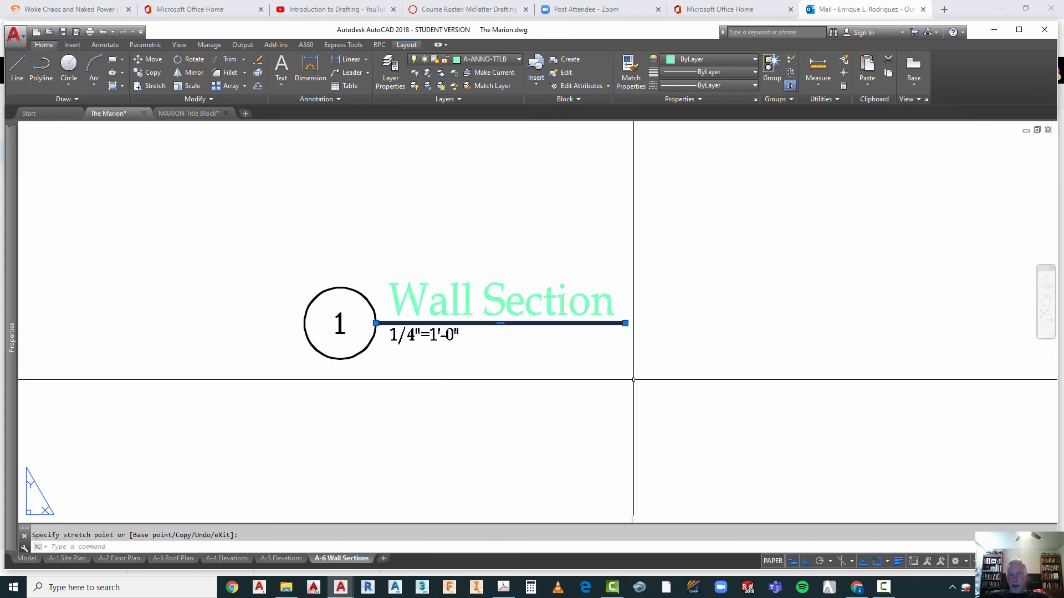
{"action": "key", "text": "Escape"}
{"action": "scroll", "coordinate": [500, 362], "scroll_direction": "down", "scroll_amount": 5}
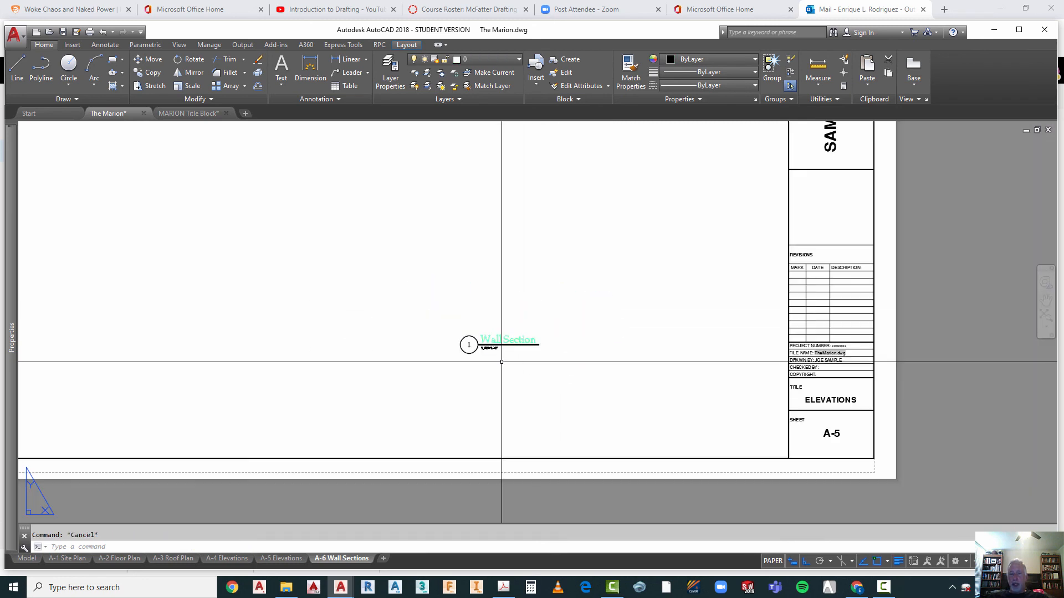
{"action": "scroll", "coordinate": [484, 346], "scroll_direction": "up", "scroll_amount": 5}
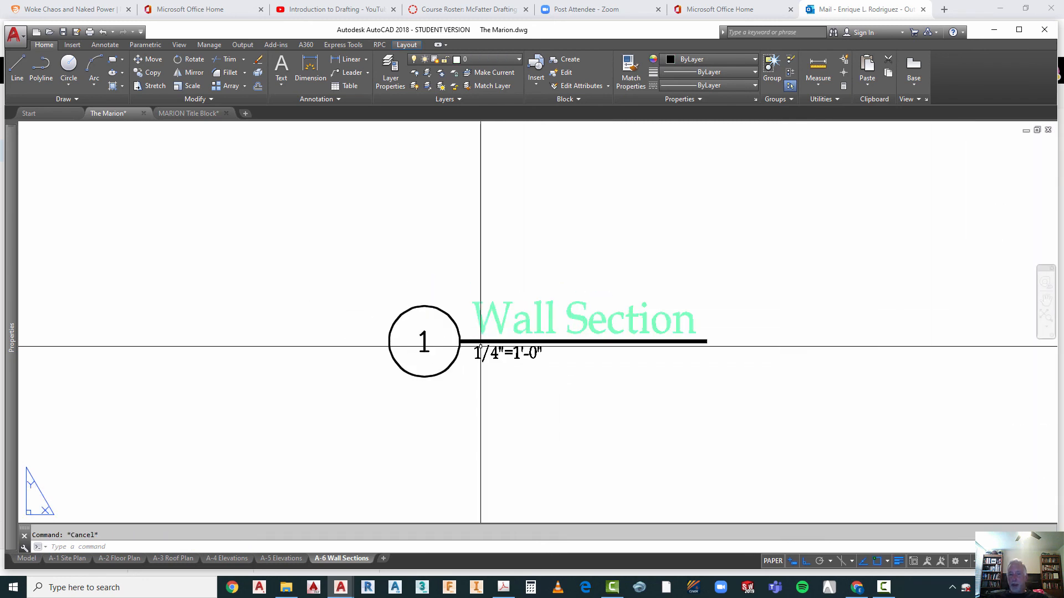
{"action": "scroll", "coordinate": [493, 353], "scroll_direction": "down", "scroll_amount": 4}
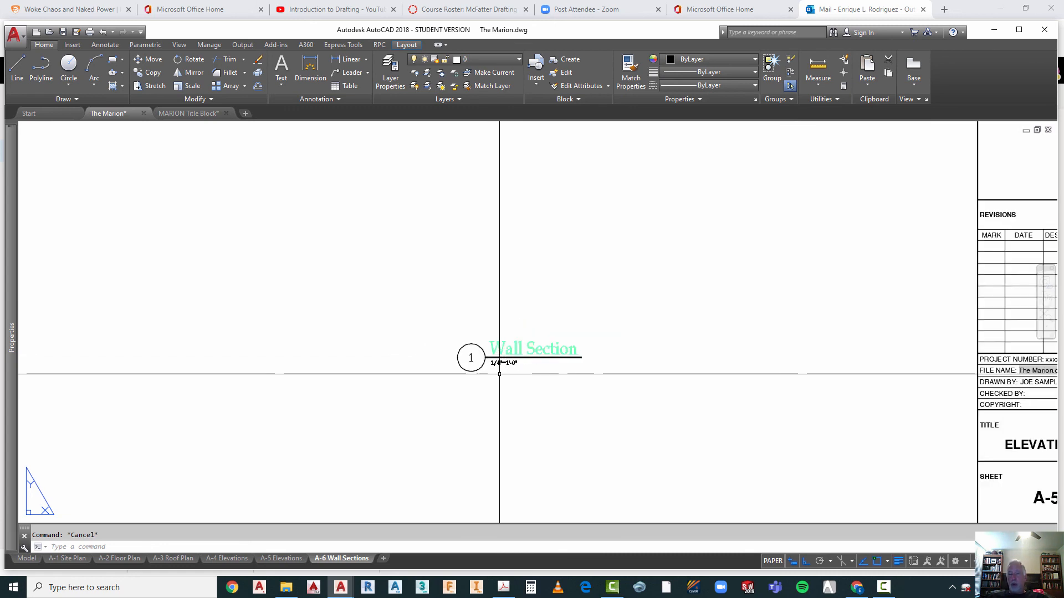
Step: Change the scale note under the Wall Section title to 3/4"=1'-0" and regenerate the layout
{"action": "scroll", "coordinate": [499, 374], "scroll_direction": "up", "scroll_amount": 4}
{"action": "scroll", "coordinate": [500, 375], "scroll_direction": "up", "scroll_amount": 2}
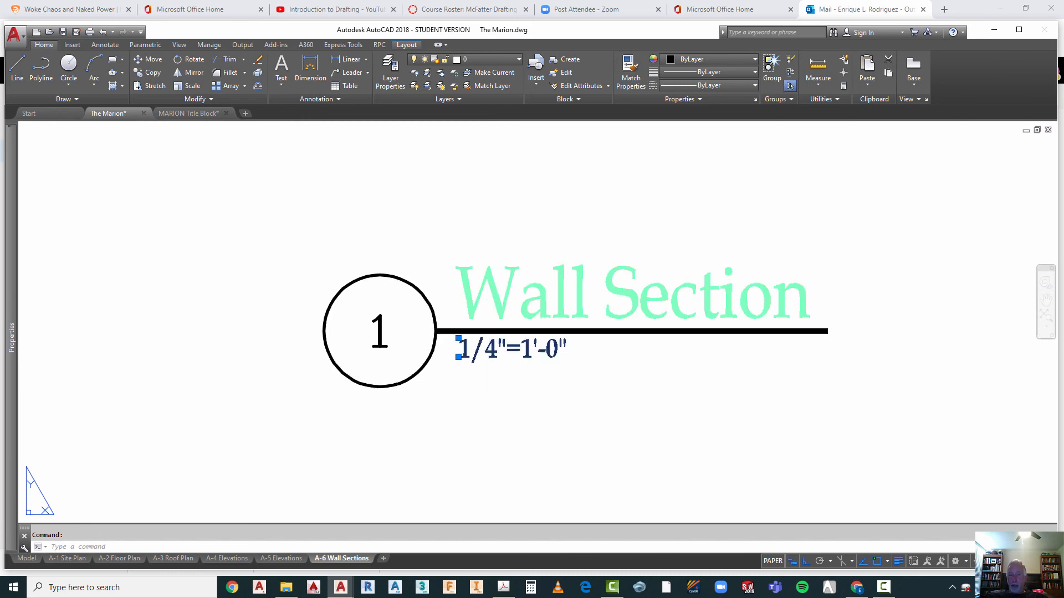
{"action": "double_click", "coordinate": [473, 353]}
{"action": "left_click_drag", "start_coordinate": [467, 350], "coordinate": [461, 353]}
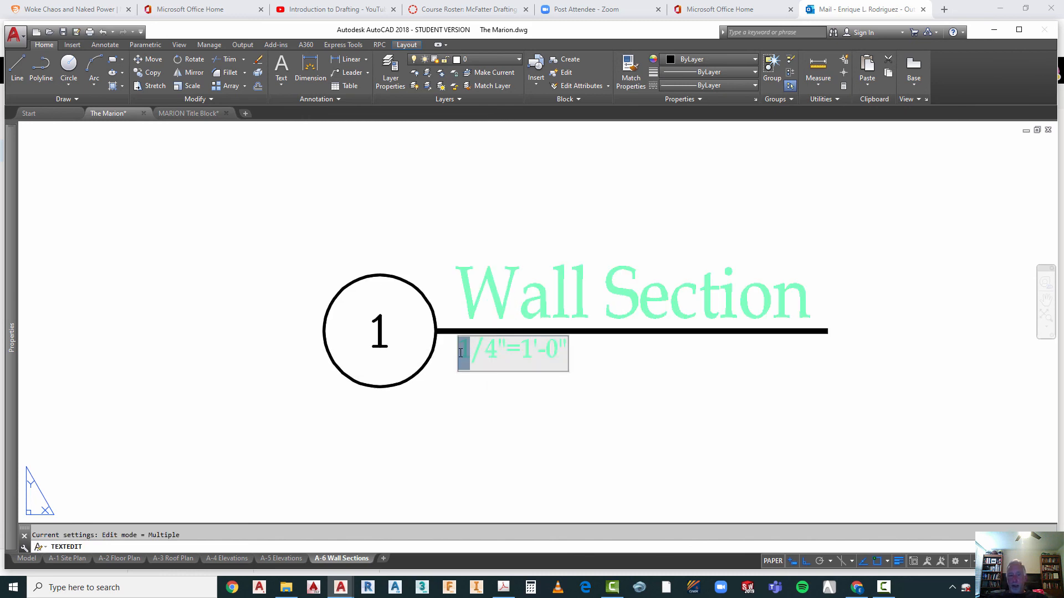
{"action": "type", "text": "3"}
{"action": "left_click", "coordinate": [538, 407]}
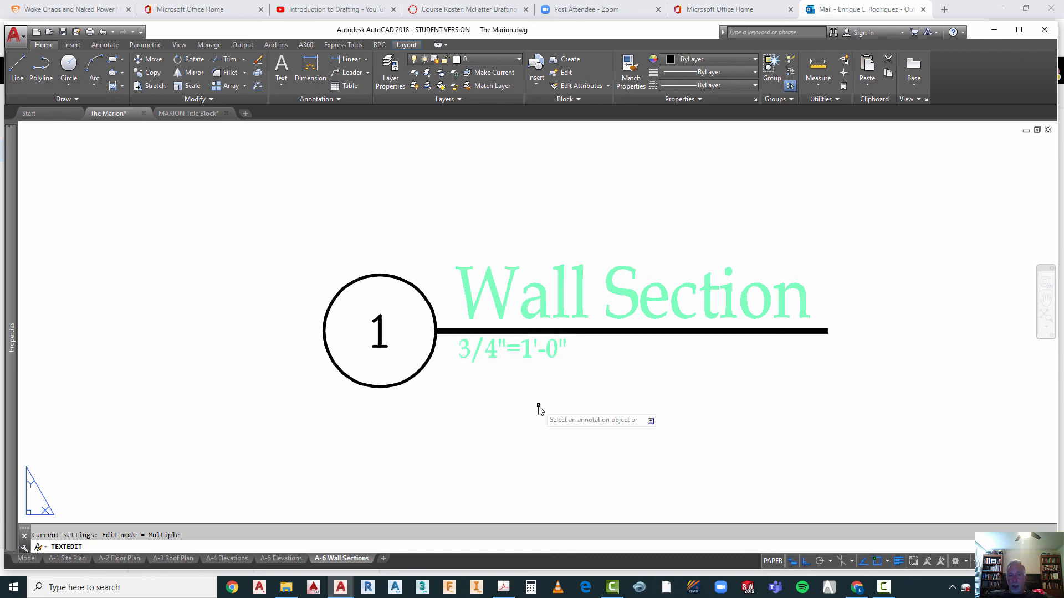
{"action": "key", "text": "Escape"}
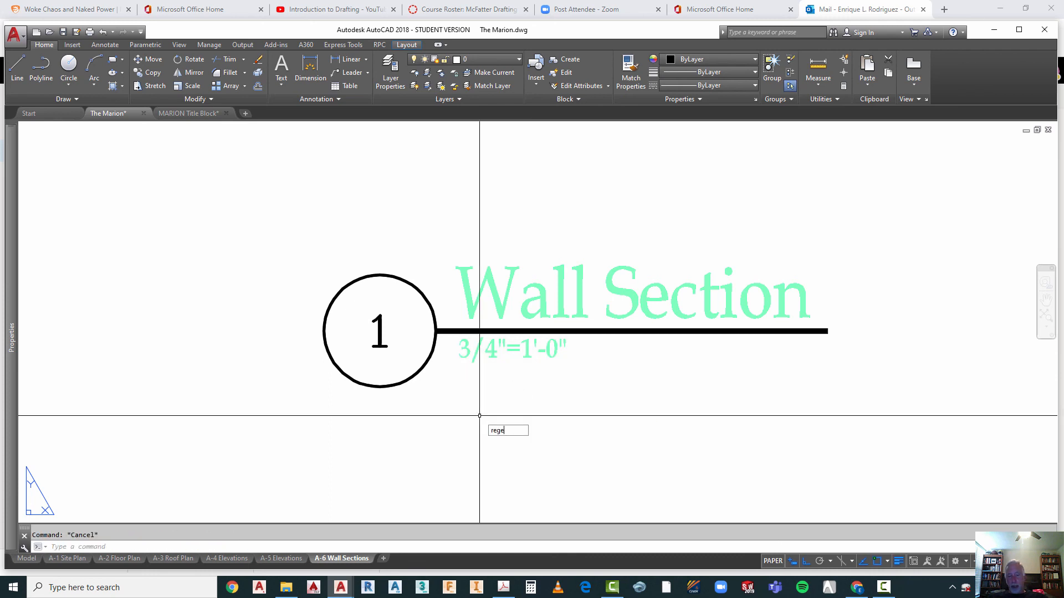
{"action": "key", "text": "Return"}
{"action": "scroll", "coordinate": [528, 304], "scroll_direction": "down", "scroll_amount": 8}
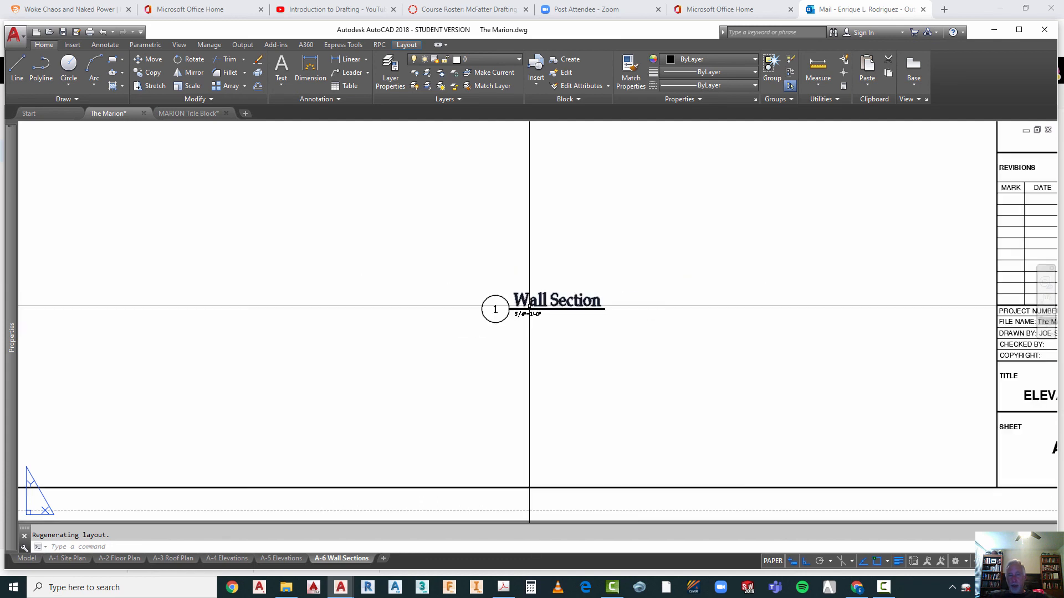
Step: Set the sheet number tag in the title block of the Wall Sections layout to A-6
{"action": "scroll", "coordinate": [547, 349], "scroll_direction": "down", "scroll_amount": 6}
{"action": "scroll", "coordinate": [543, 346], "scroll_direction": "up", "scroll_amount": 2}
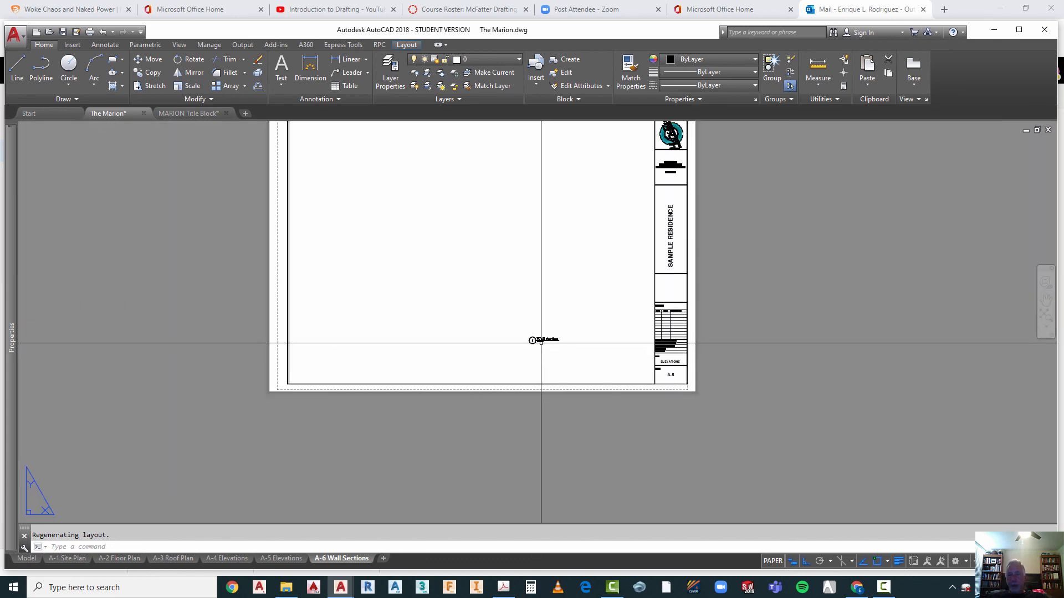
{"action": "scroll", "coordinate": [541, 345], "scroll_direction": "down", "scroll_amount": 2}
{"action": "scroll", "coordinate": [520, 249], "scroll_direction": "up", "scroll_amount": 2}
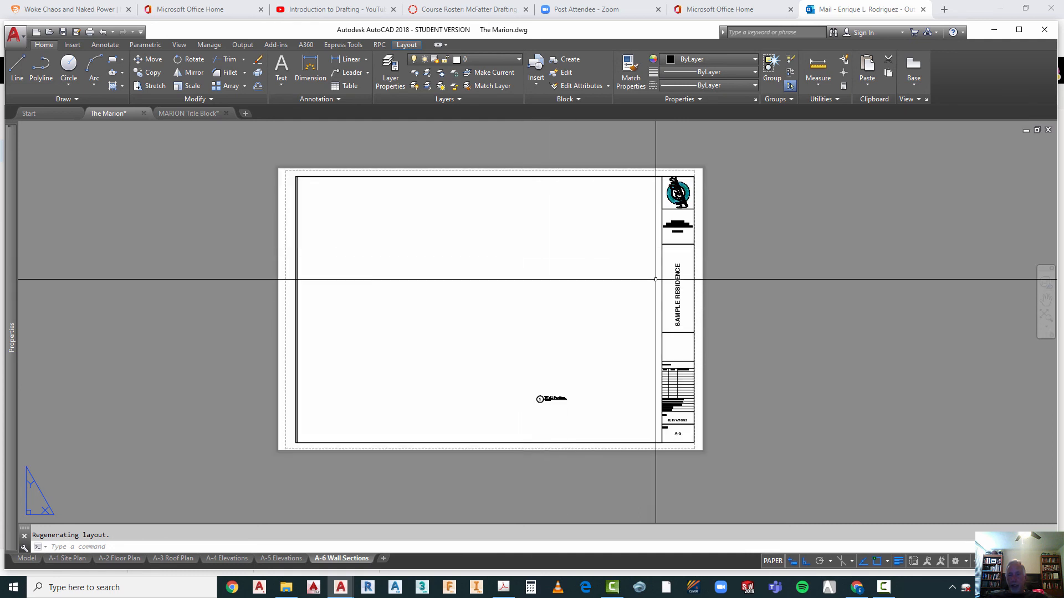
{"action": "key", "text": "Escape"}
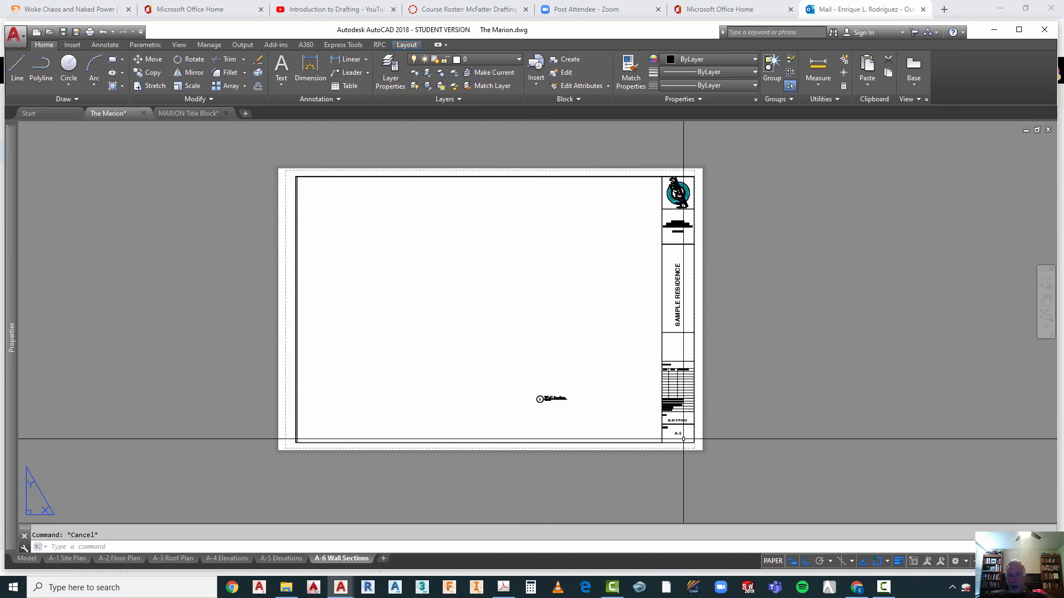
{"action": "double_click", "coordinate": [681, 433]}
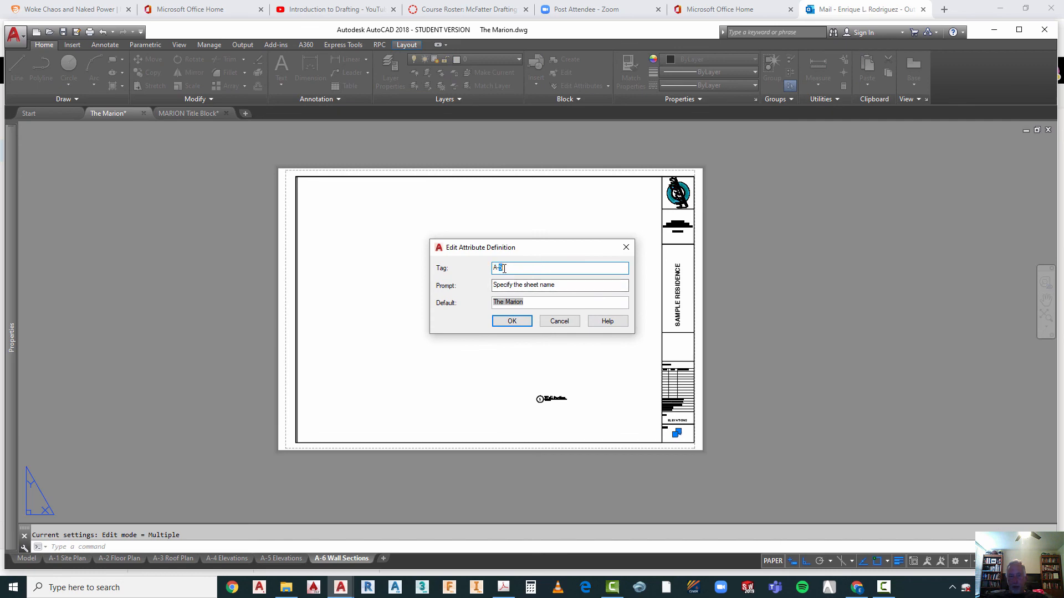
{"action": "left_click", "coordinate": [511, 322]}
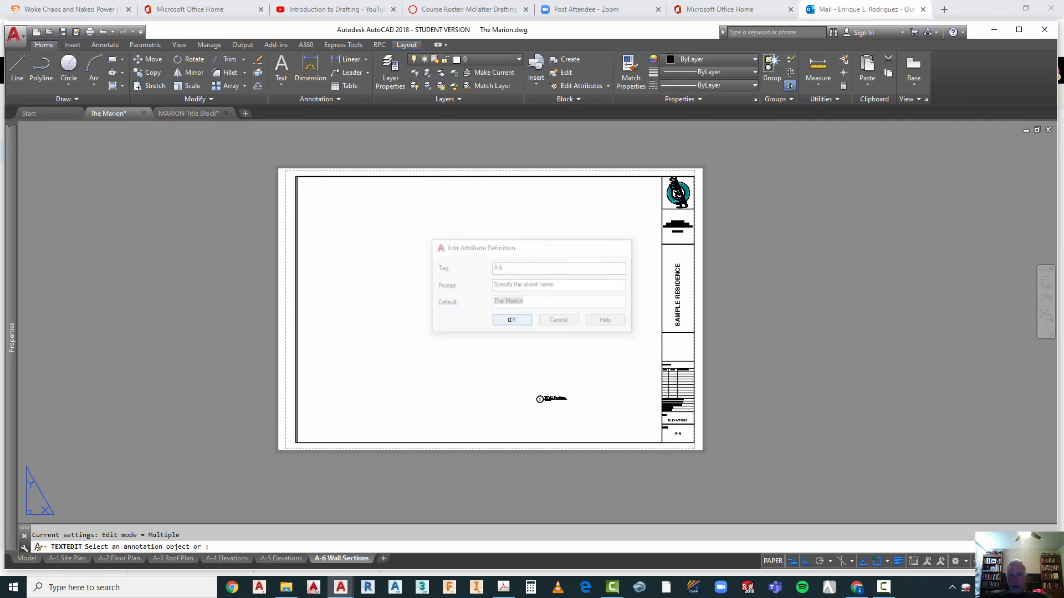
{"action": "key", "text": "Escape"}
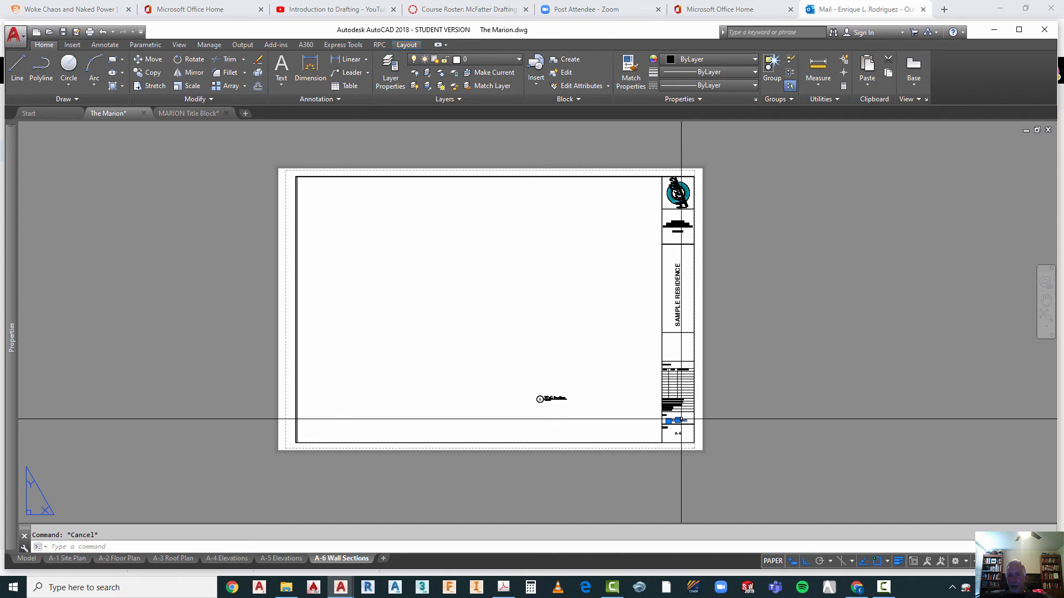
Step: Set the sheet content tag in the title block to wall_sections
{"action": "double_click", "coordinate": [681, 420]}
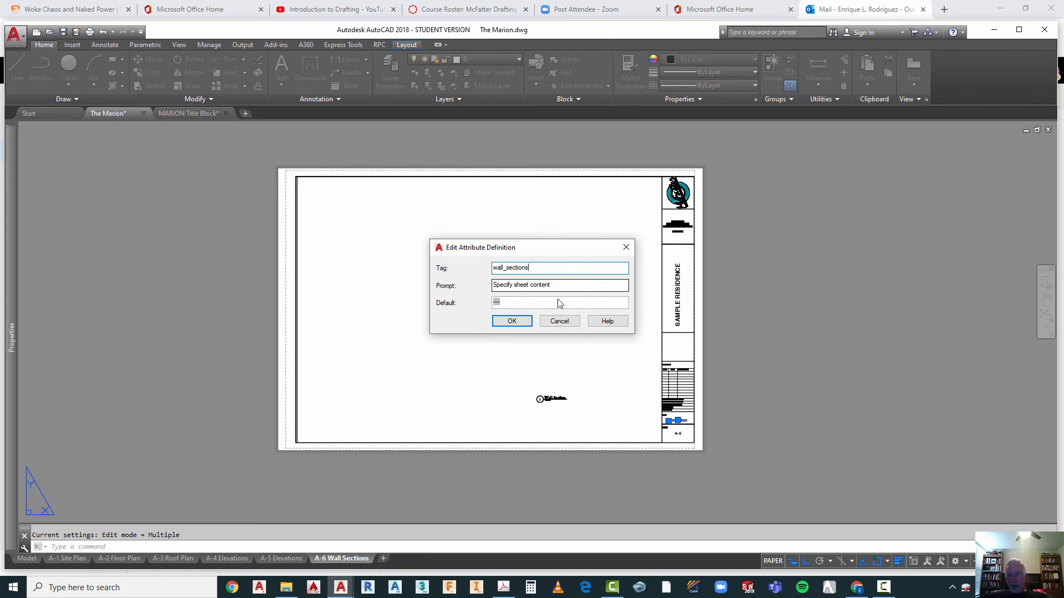
{"action": "left_click", "coordinate": [510, 323]}
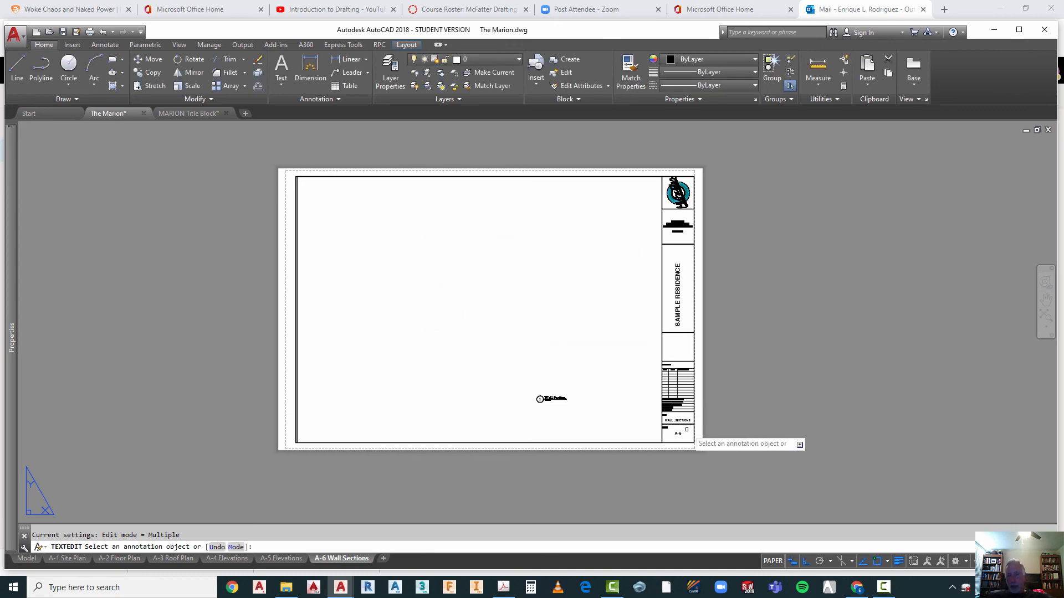
{"action": "scroll", "coordinate": [687, 429], "scroll_direction": "up", "scroll_amount": 5}
{"action": "scroll", "coordinate": [685, 383], "scroll_direction": "down", "scroll_amount": 4}
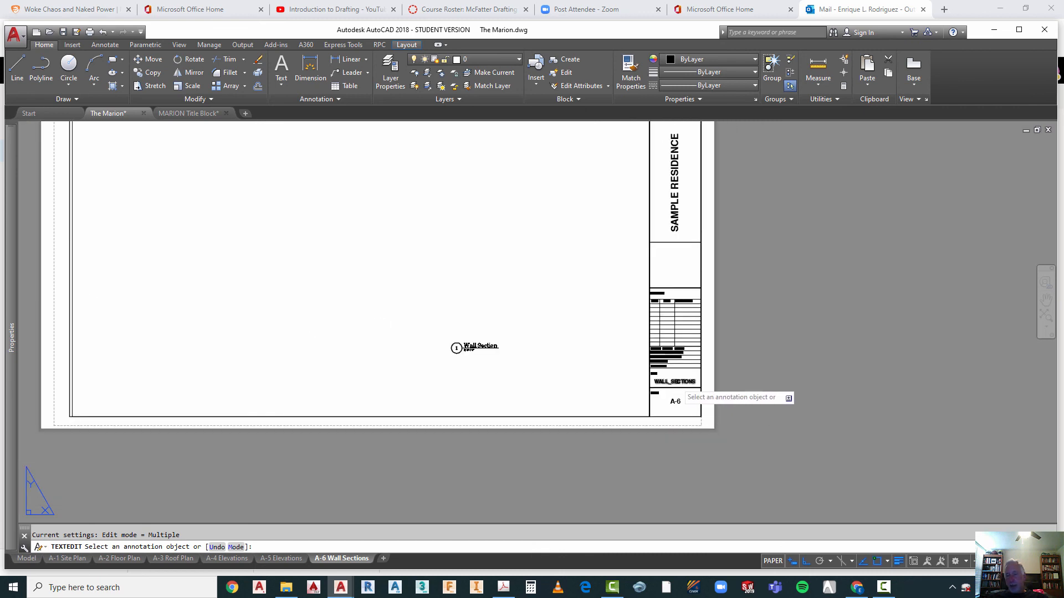
{"action": "key", "text": "Escape"}
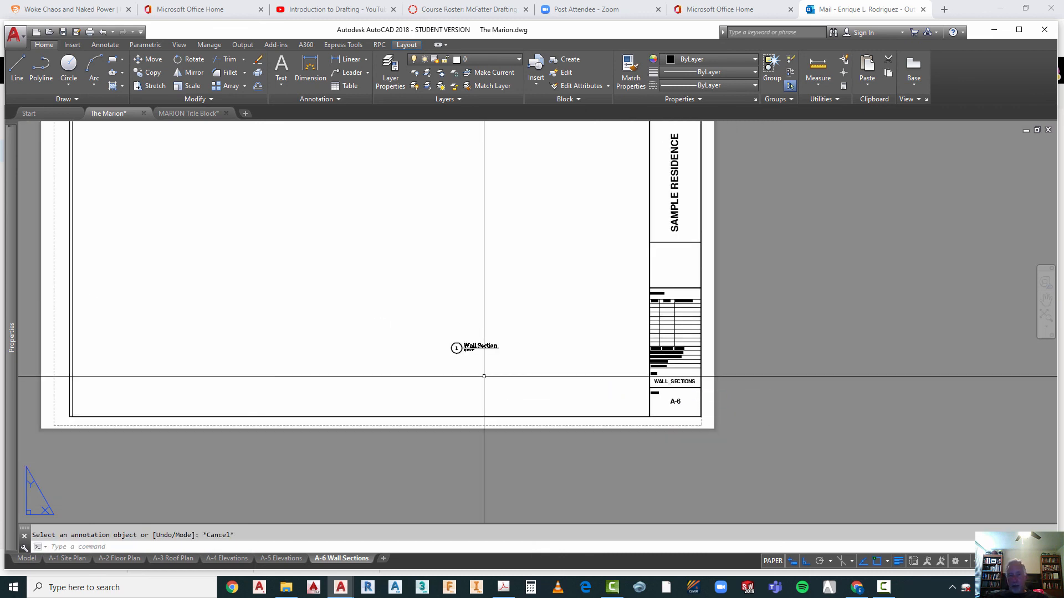
{"action": "type", "text": "ct o"}
{"action": "key", "text": "Return"}
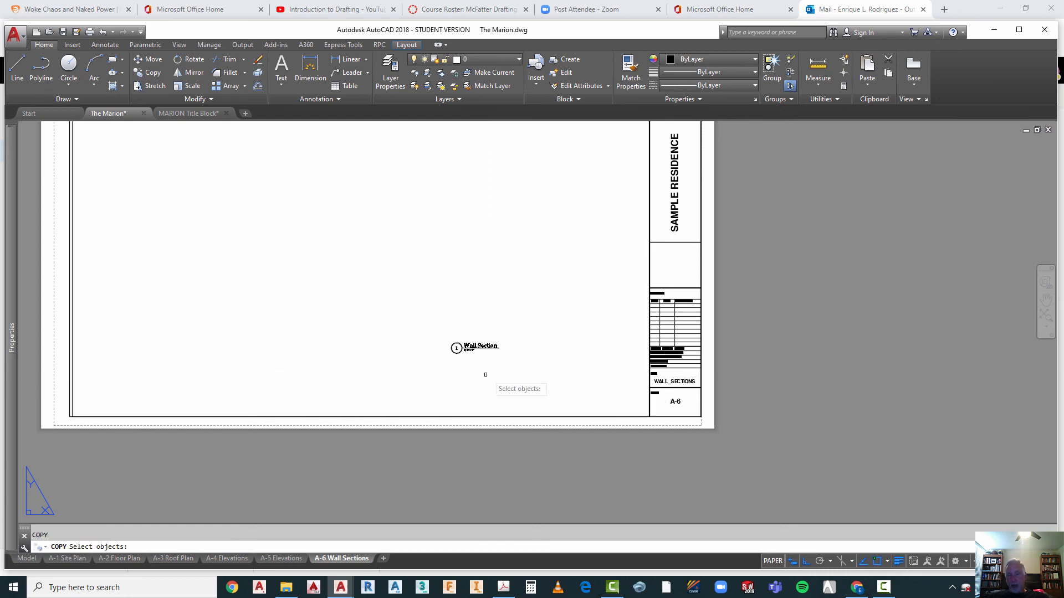
{"action": "scroll", "coordinate": [537, 412], "scroll_direction": "down", "scroll_amount": 2}
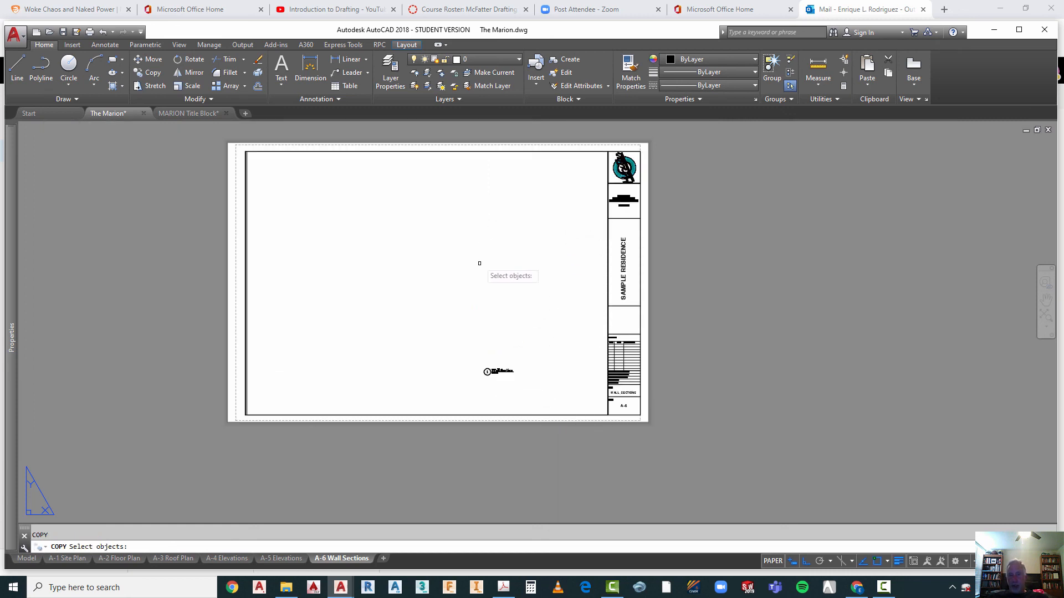
{"action": "key", "text": "Escape"}
{"action": "type", "text": "c"}
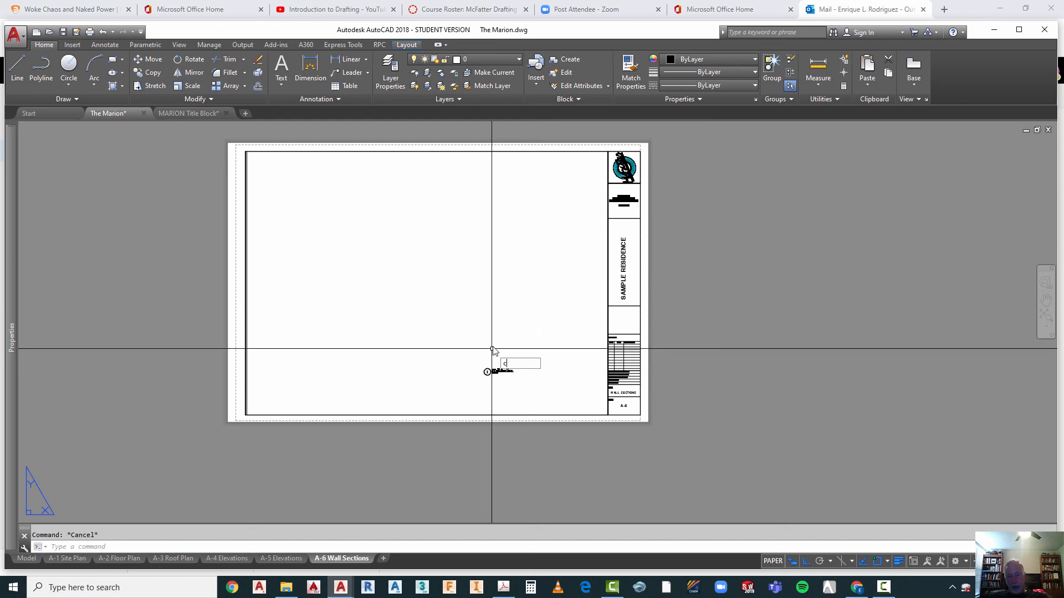
{"action": "type", "text": "t o"}
{"action": "key", "text": "Return"}
{"action": "left_click", "coordinate": [463, 363]}
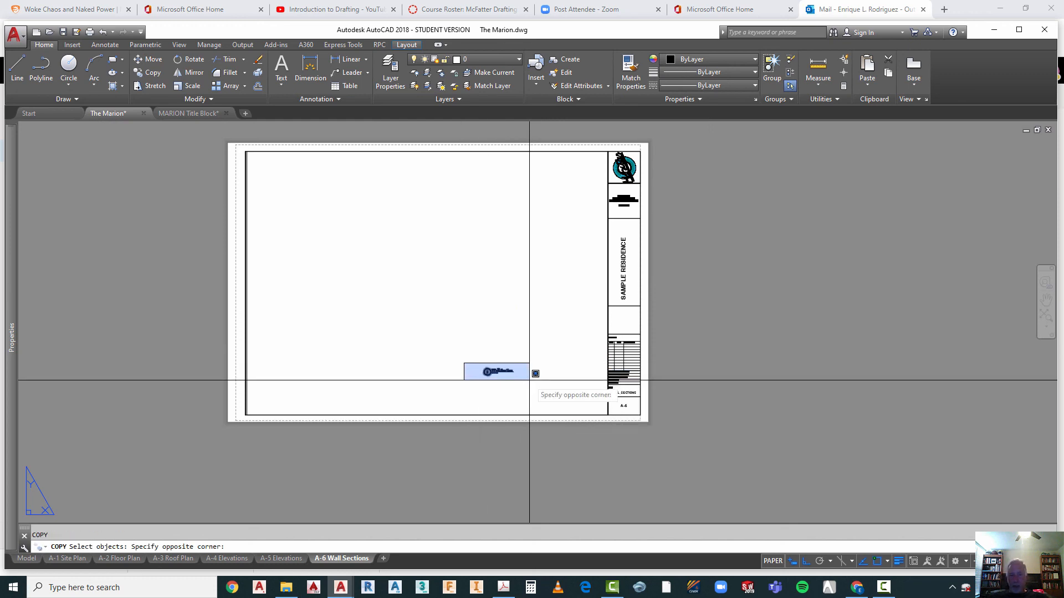
{"action": "left_click", "coordinate": [529, 380]}
{"action": "right_click", "coordinate": [519, 384]}
{"action": "right_click", "coordinate": [519, 385]}
{"action": "key", "text": "Escape"}
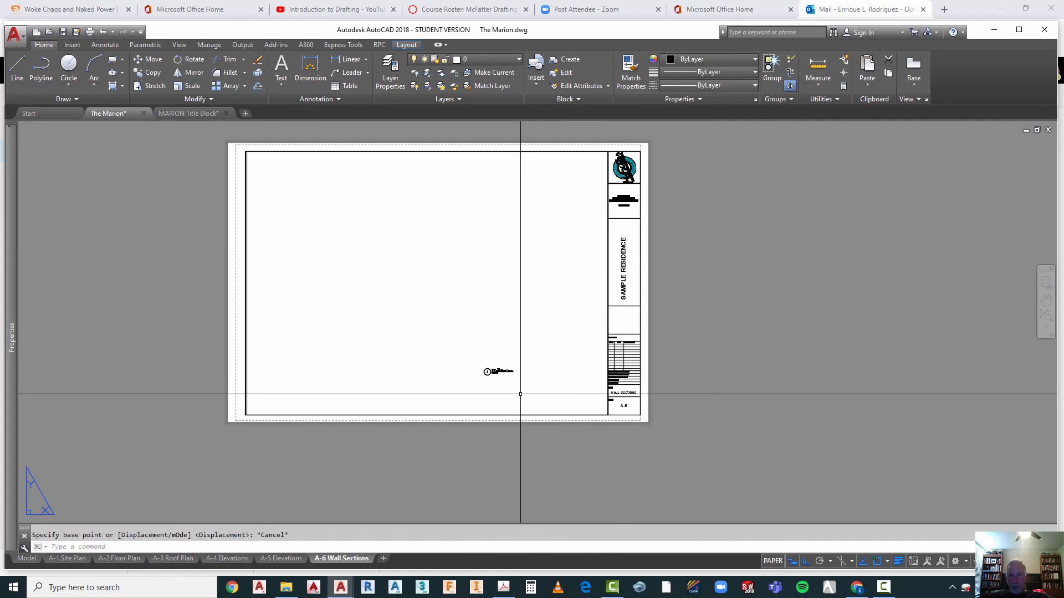
Step: Copy the Wall Section title twice horizontally to its left, the first copy about 7 inches away, making a row of three titles
{"action": "type", "text": "ct o"}
{"action": "key", "text": "Return"}
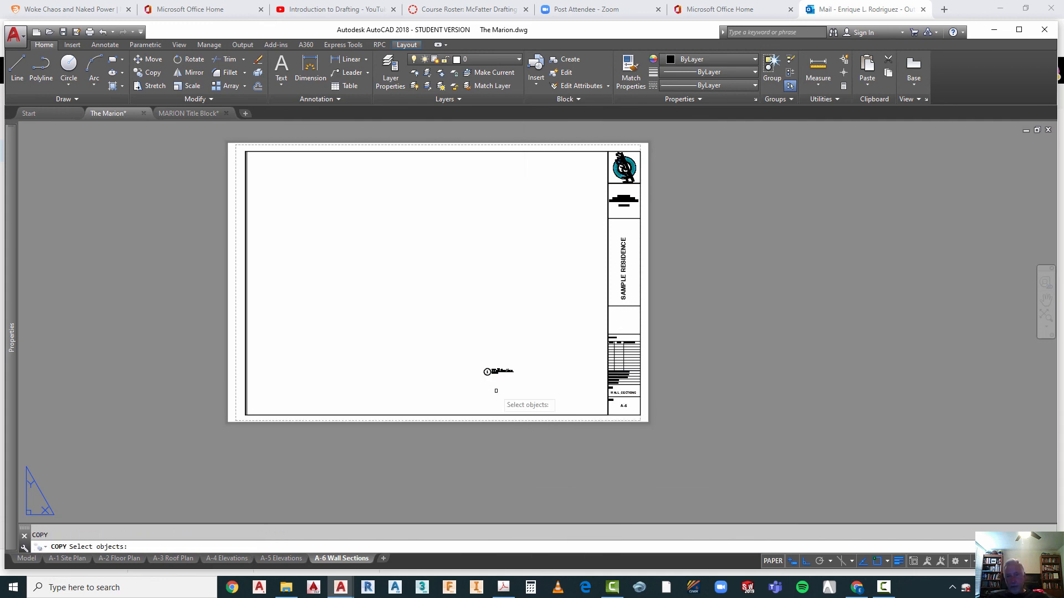
{"action": "left_click", "coordinate": [482, 358]}
{"action": "left_click", "coordinate": [530, 389]}
{"action": "key", "text": "Return"}
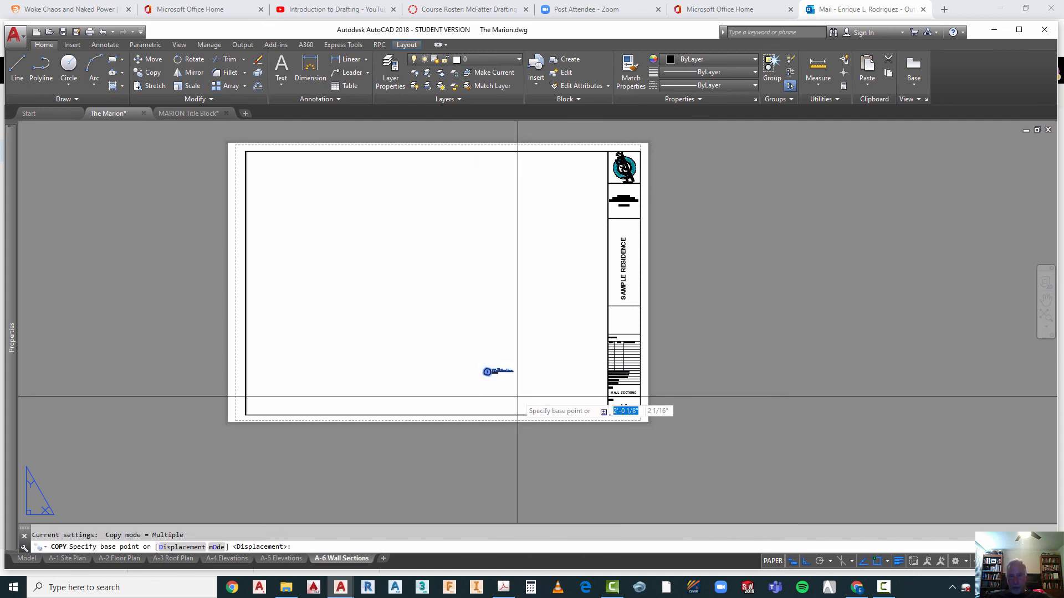
{"action": "left_click", "coordinate": [517, 396]}
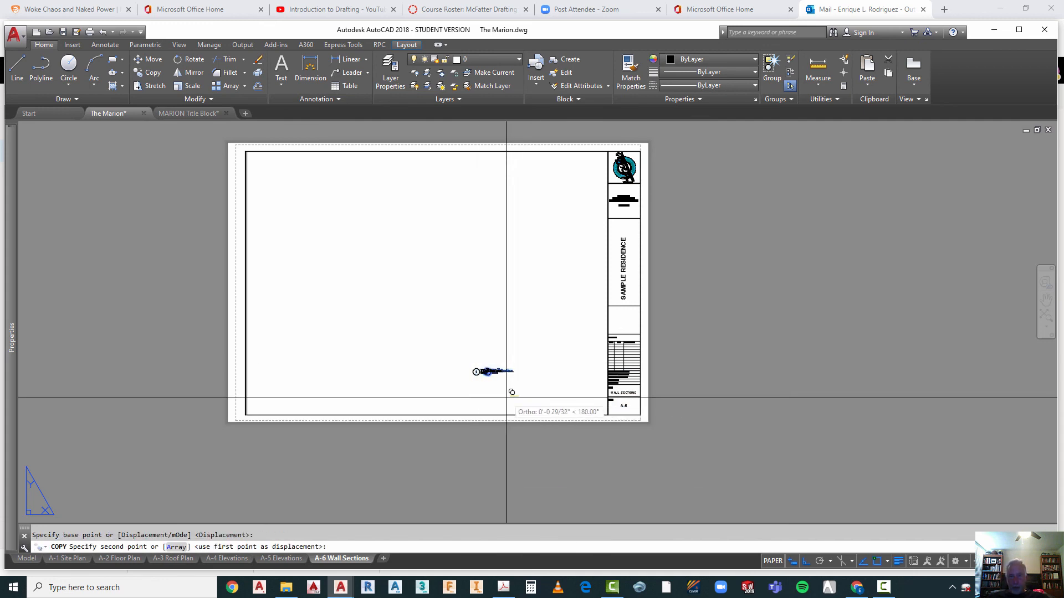
{"action": "left_click", "coordinate": [435, 394]}
{"action": "key", "text": "Escape"}
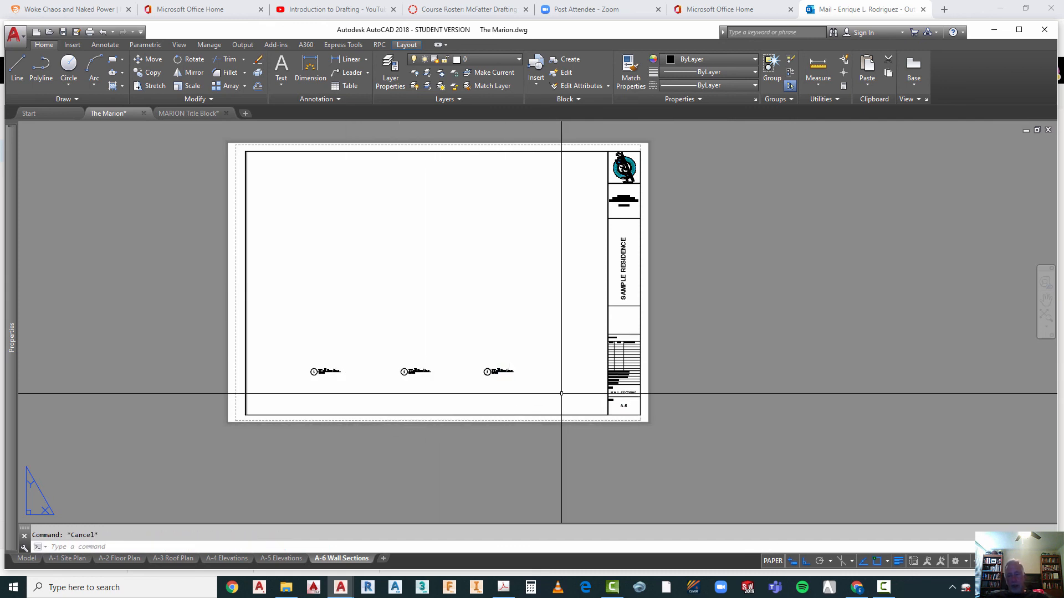
{"action": "type", "text": "m"}
{"action": "key", "text": "Return"}
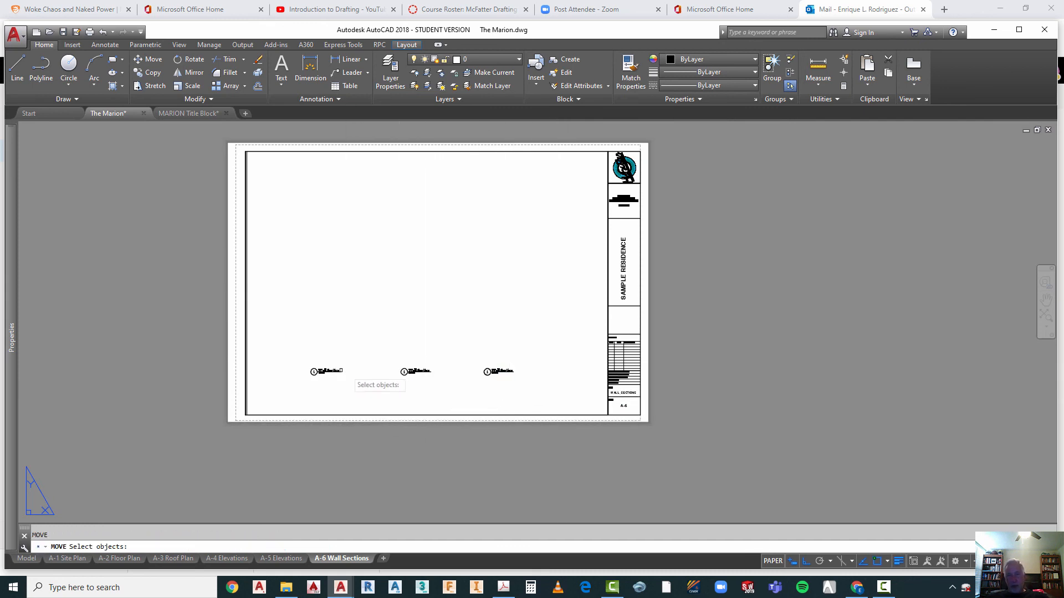
{"action": "left_click", "coordinate": [293, 347]}
{"action": "key", "text": "Escape"}
Step: Move the rightmost Wall Section title horizontally a short distance toward the title block
{"action": "right_click", "coordinate": [456, 298]}
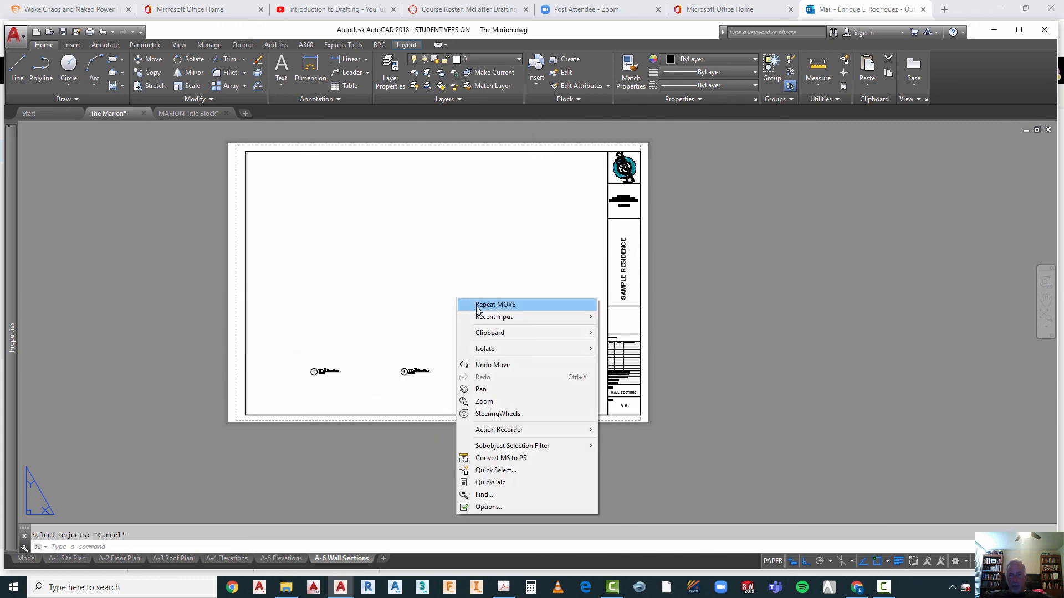
{"action": "left_click", "coordinate": [478, 307]}
{"action": "left_click", "coordinate": [464, 361]}
{"action": "left_click", "coordinate": [552, 380]}
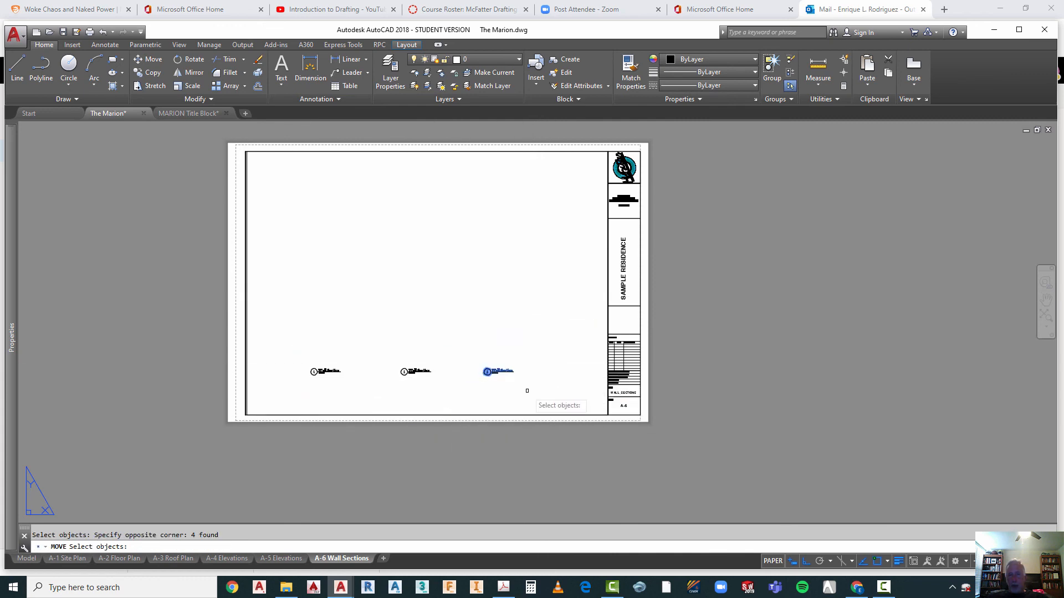
{"action": "key", "text": "Return"}
{"action": "left_click", "coordinate": [523, 394]}
{"action": "left_click", "coordinate": [549, 381]}
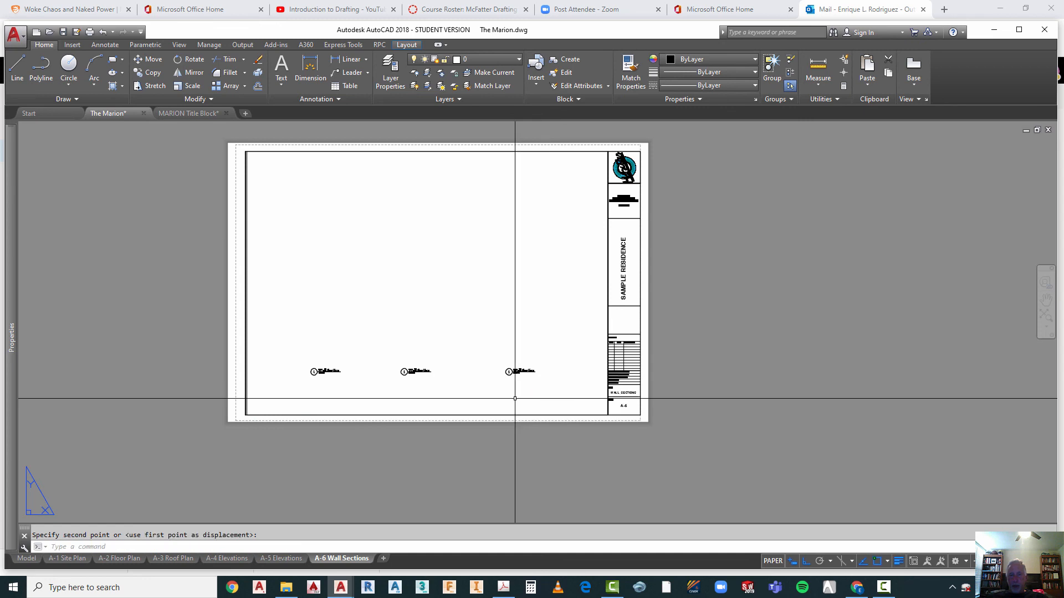
{"action": "key", "text": "Escape"}
Step: Move the middle Wall Section title slightly to the right to even out the spacing of the three titles
{"action": "type", "text": "M"}
{"action": "key", "text": "Return"}
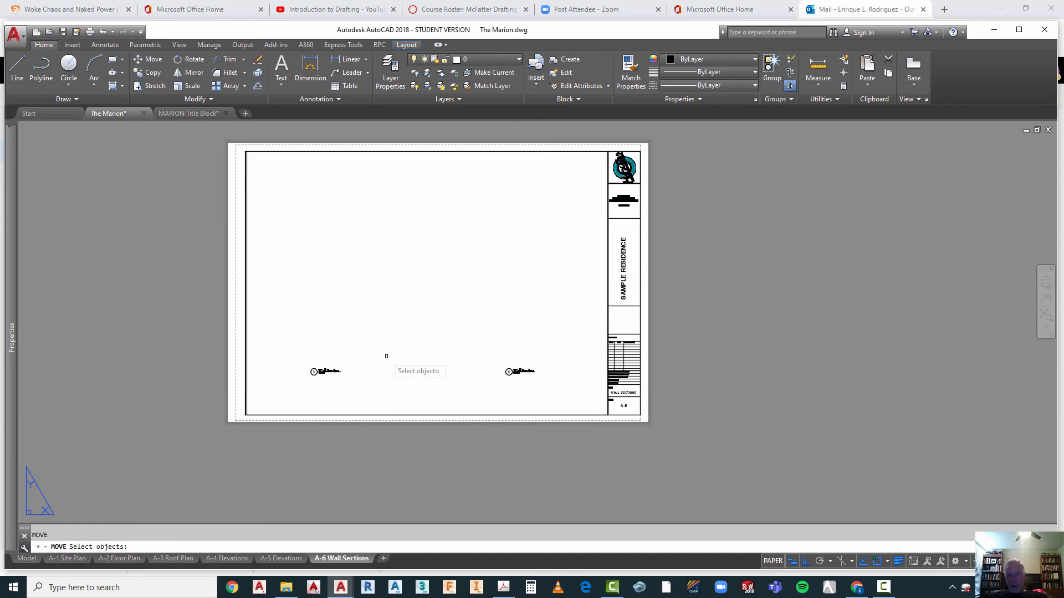
{"action": "left_click", "coordinate": [388, 357]}
{"action": "left_click", "coordinate": [456, 390]}
{"action": "key", "text": "Return"}
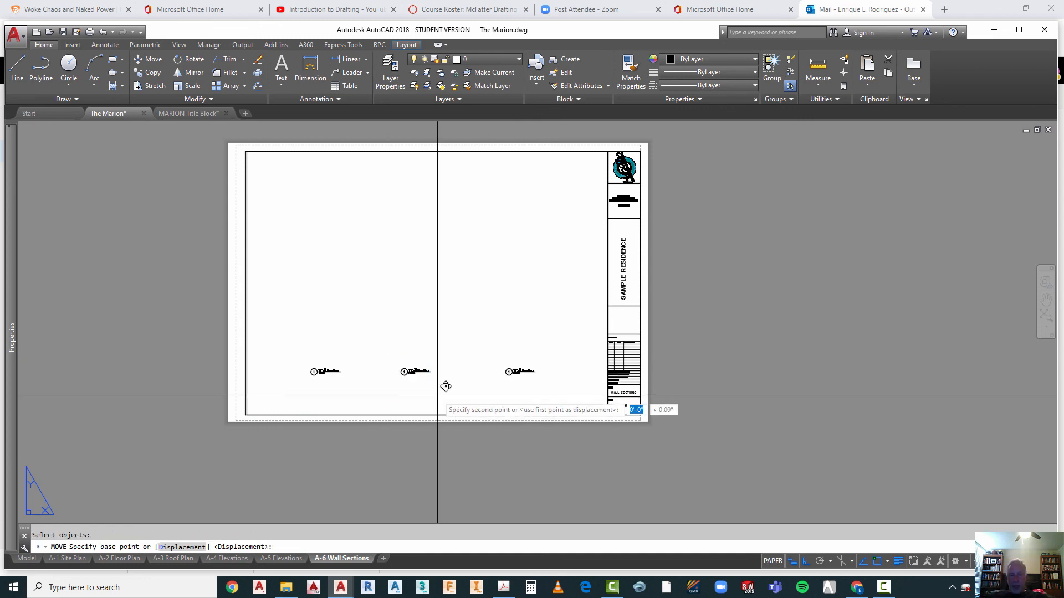
{"action": "left_click", "coordinate": [453, 409]}
{"action": "key", "text": "Escape"}
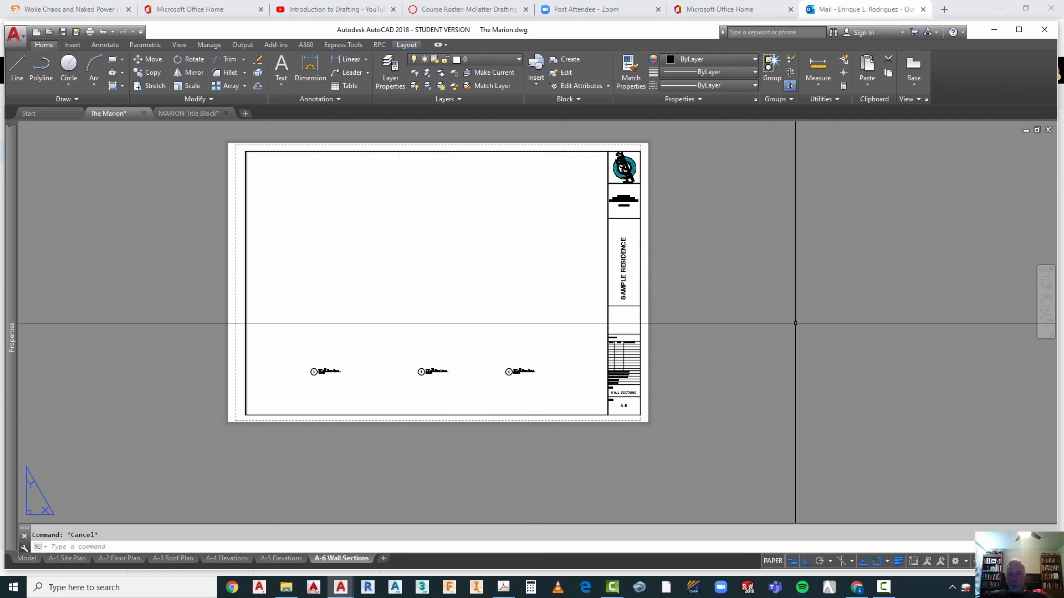
{"action": "key", "text": "Escape"}
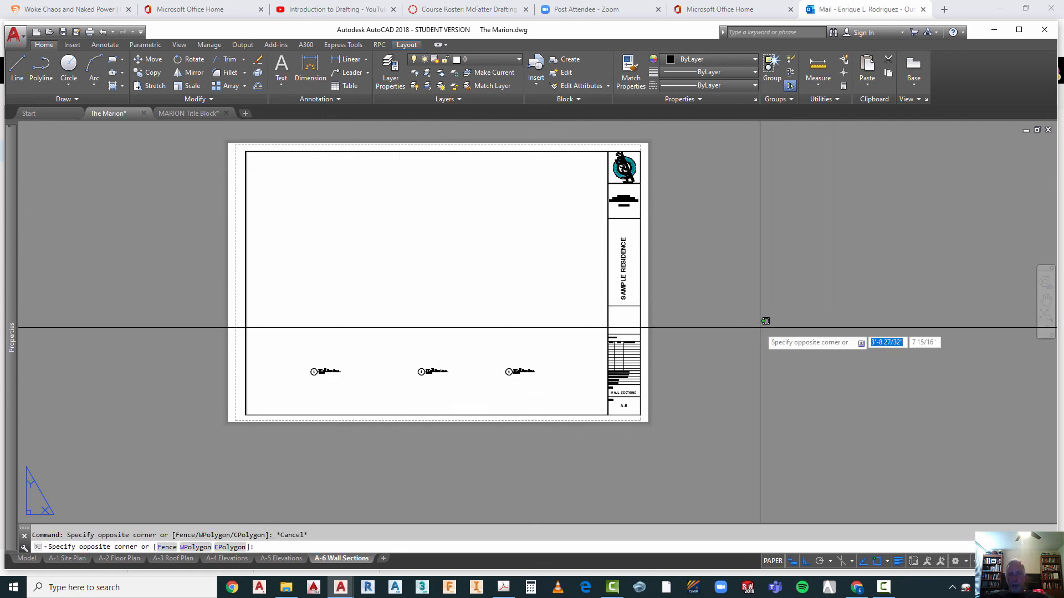
{"action": "key", "text": "Escape"}
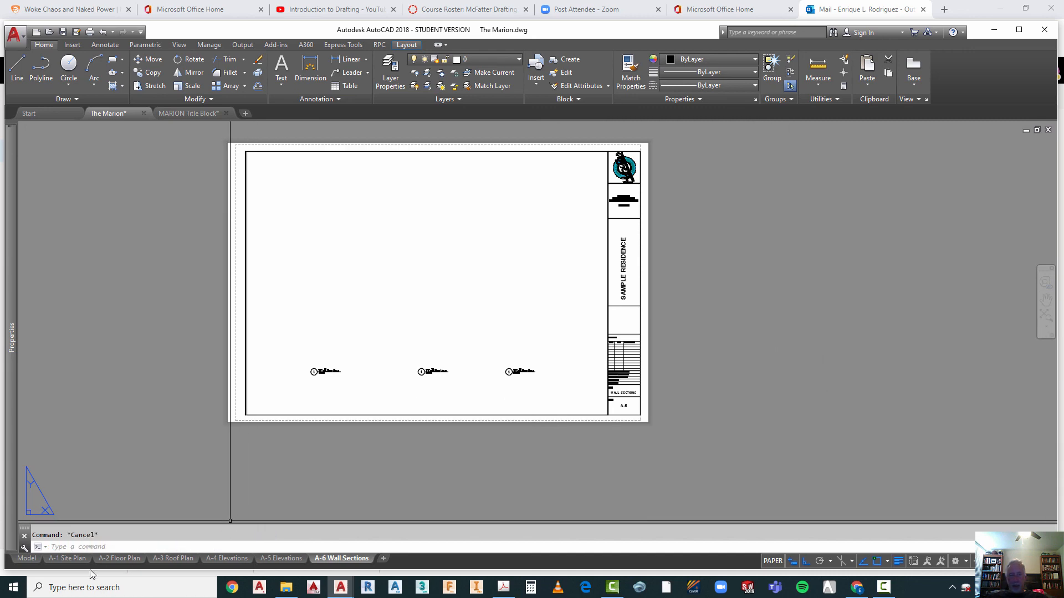
Step: Switch to the A-1 Site Plan layout to review the complete sheet
{"action": "left_click", "coordinate": [68, 558]}
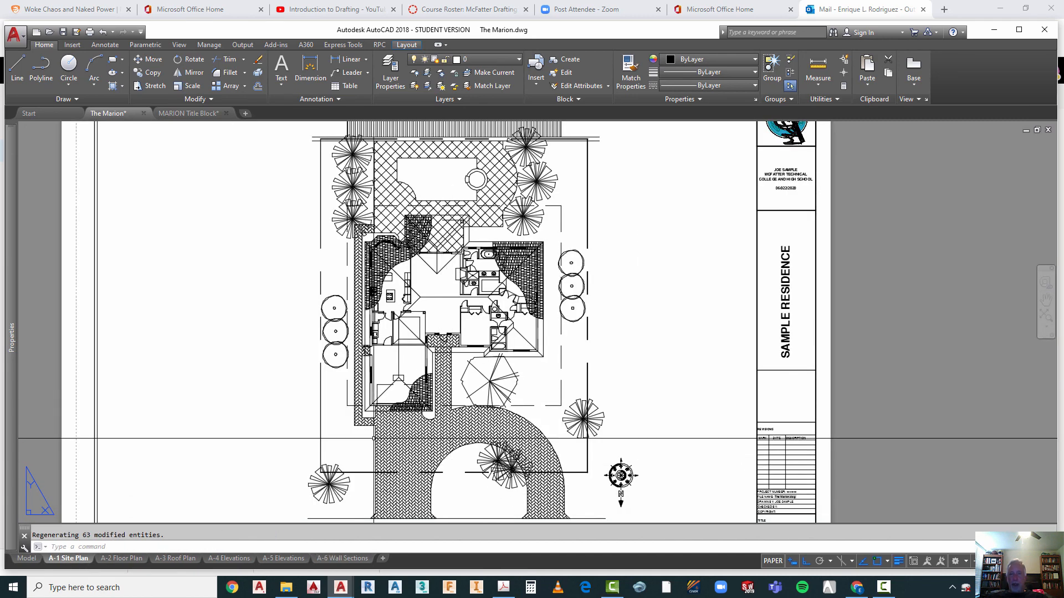
{"action": "scroll", "coordinate": [560, 337], "scroll_direction": "down", "scroll_amount": 2}
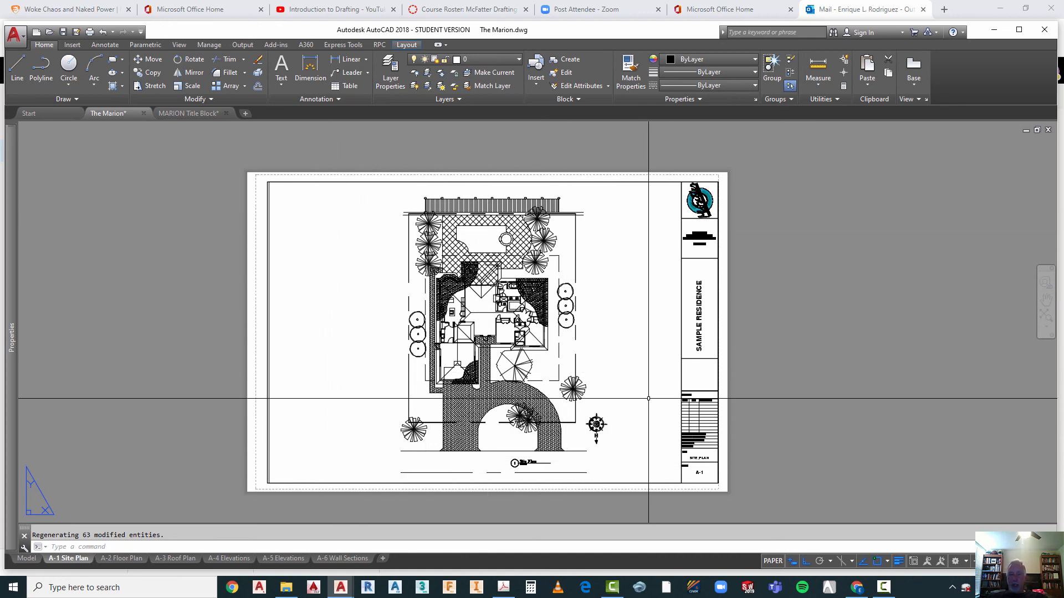
Step: Review the A-2 Floor Plan, A-3 Roof Plan, A-4 Elevations, A-5 Elevations and A-6 Wall Sections layouts in turn
{"action": "left_click", "coordinate": [118, 559]}
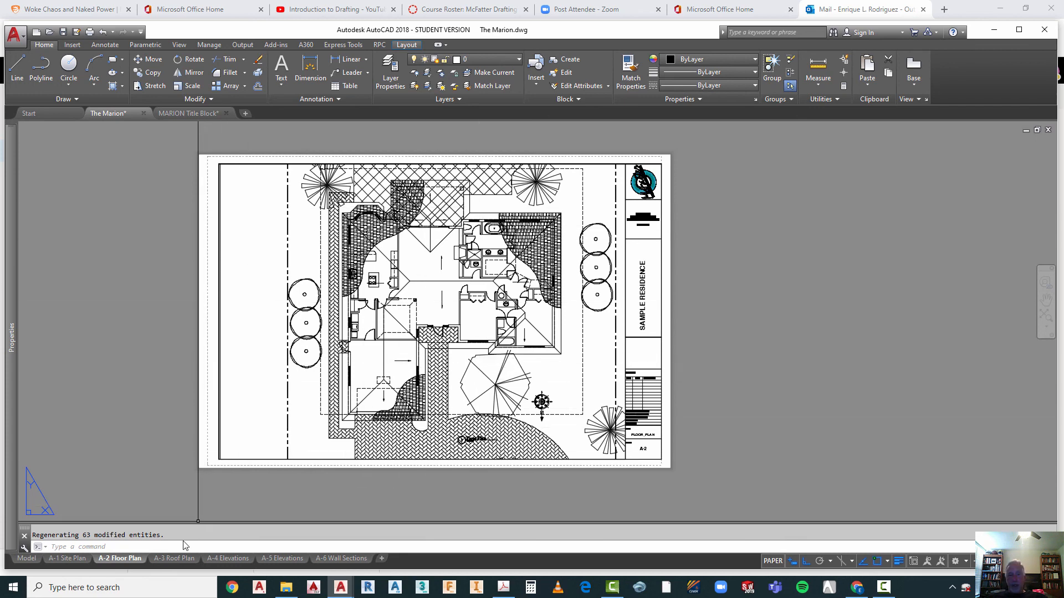
{"action": "left_click", "coordinate": [175, 558]}
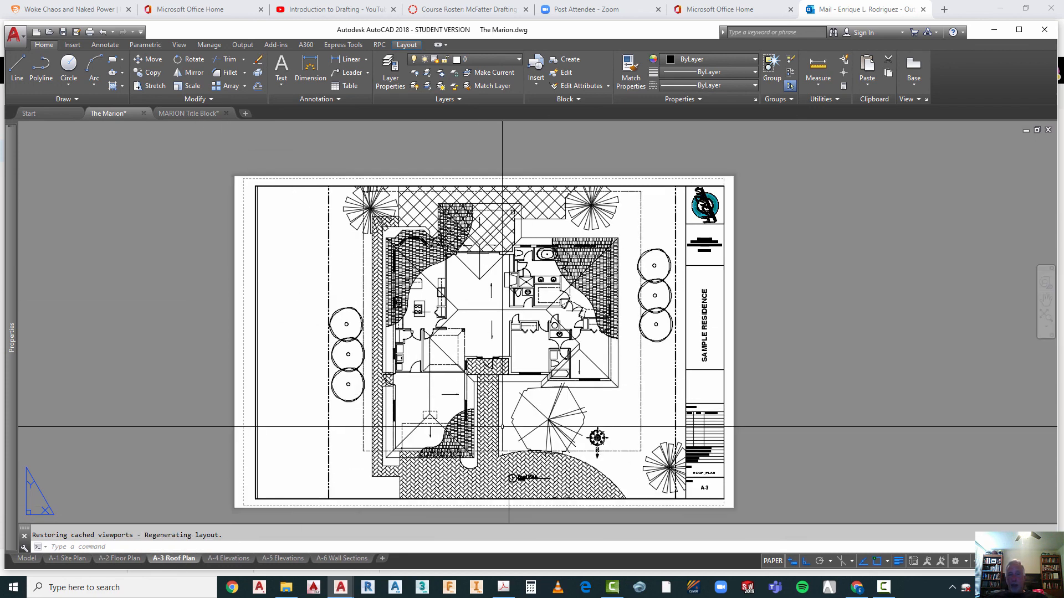
{"action": "left_click", "coordinate": [243, 557]}
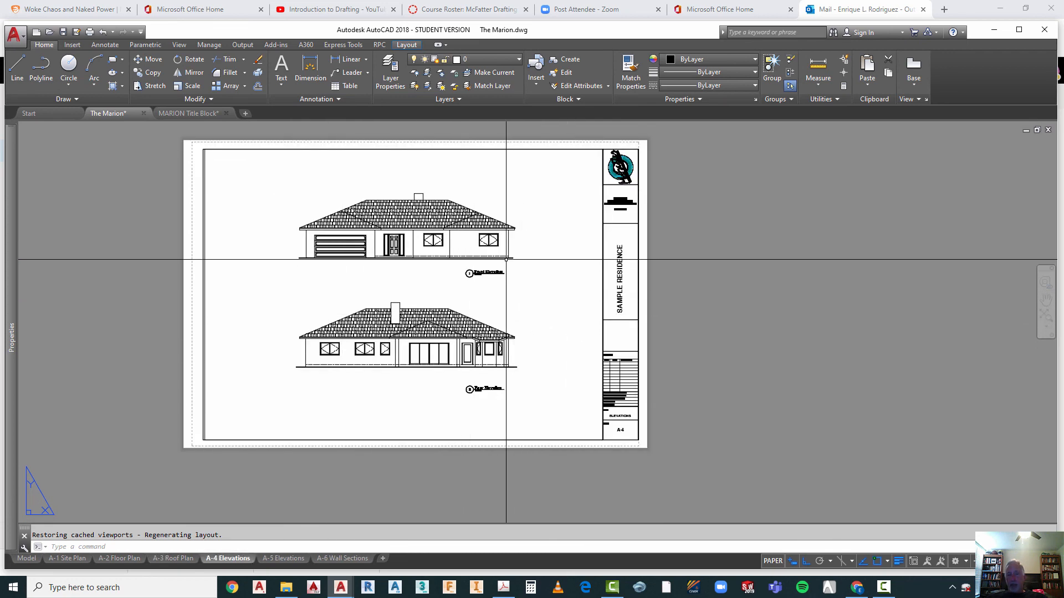
{"action": "left_click", "coordinate": [284, 558]}
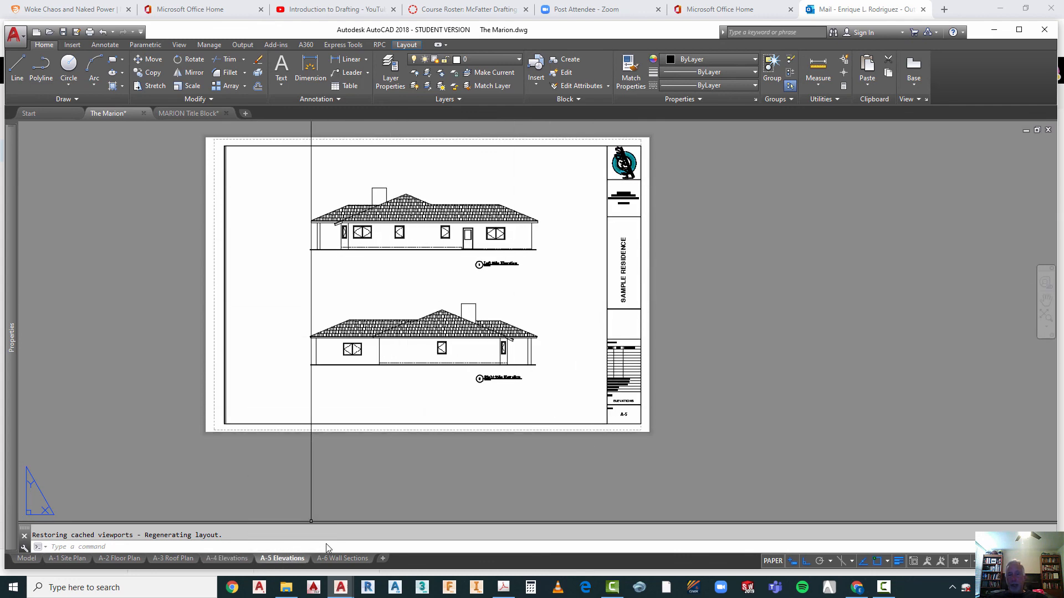
{"action": "left_click", "coordinate": [333, 558]}
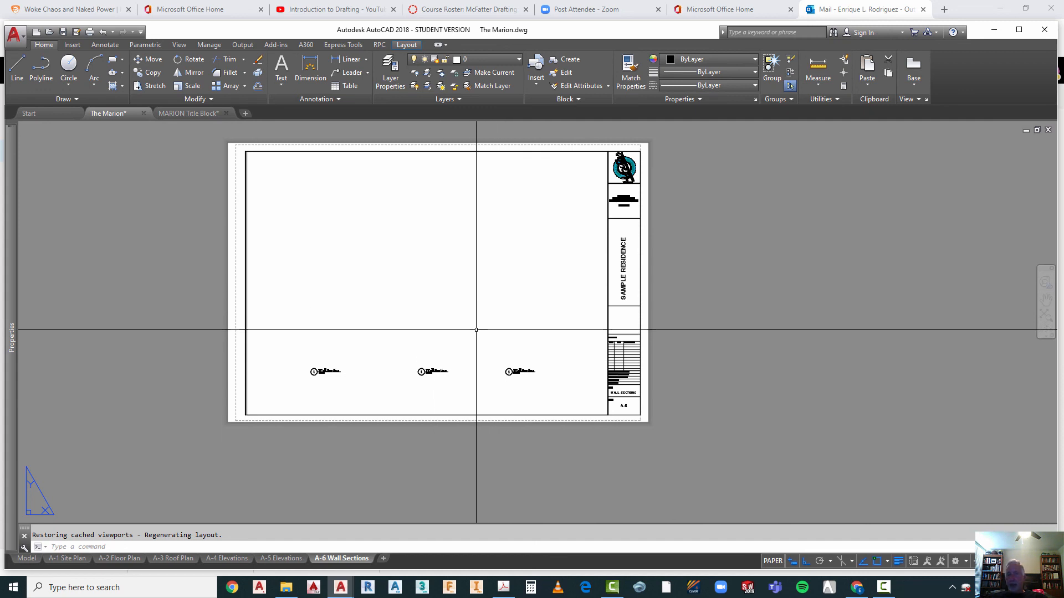
Step: Delete the left and middle Wall Section titles from the A-6 sheet, keeping only the rightmost one, and save the drawing
{"action": "key", "text": "Escape"}
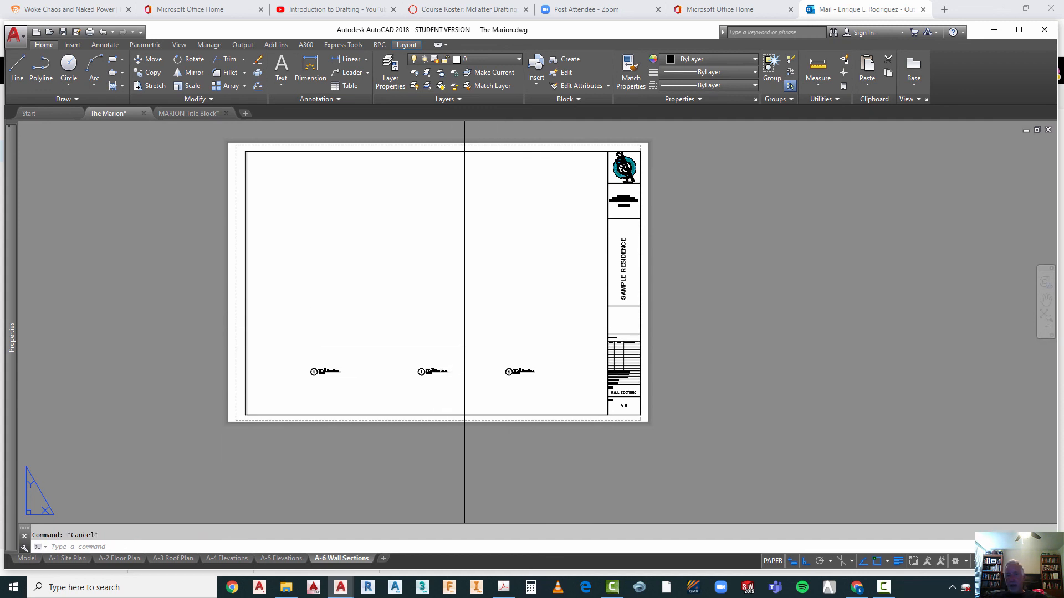
{"action": "left_click", "coordinate": [464, 347]}
{"action": "left_click", "coordinate": [300, 393]}
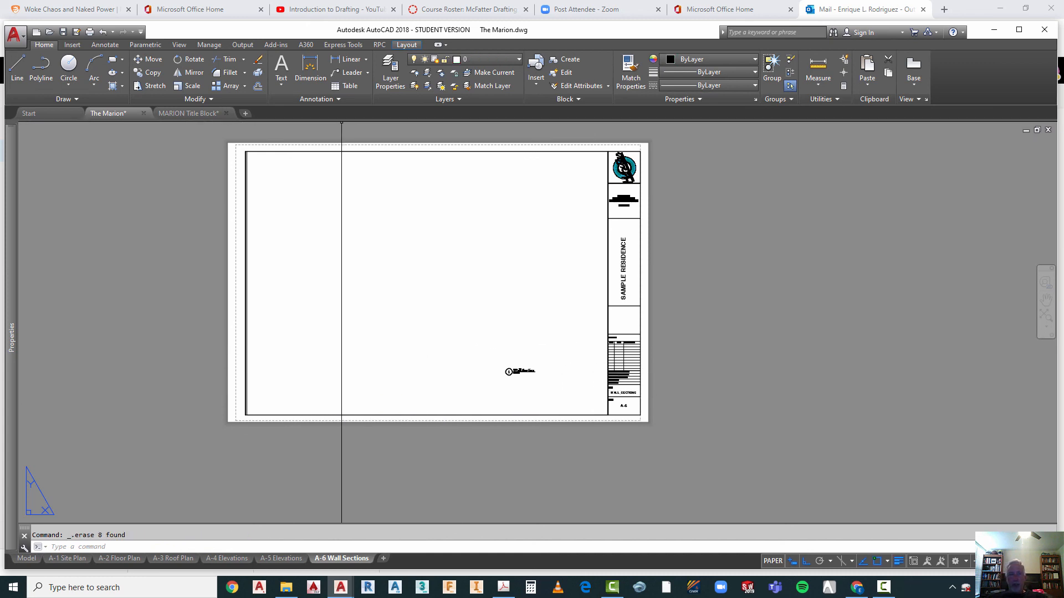
{"action": "left_click", "coordinate": [64, 32]}
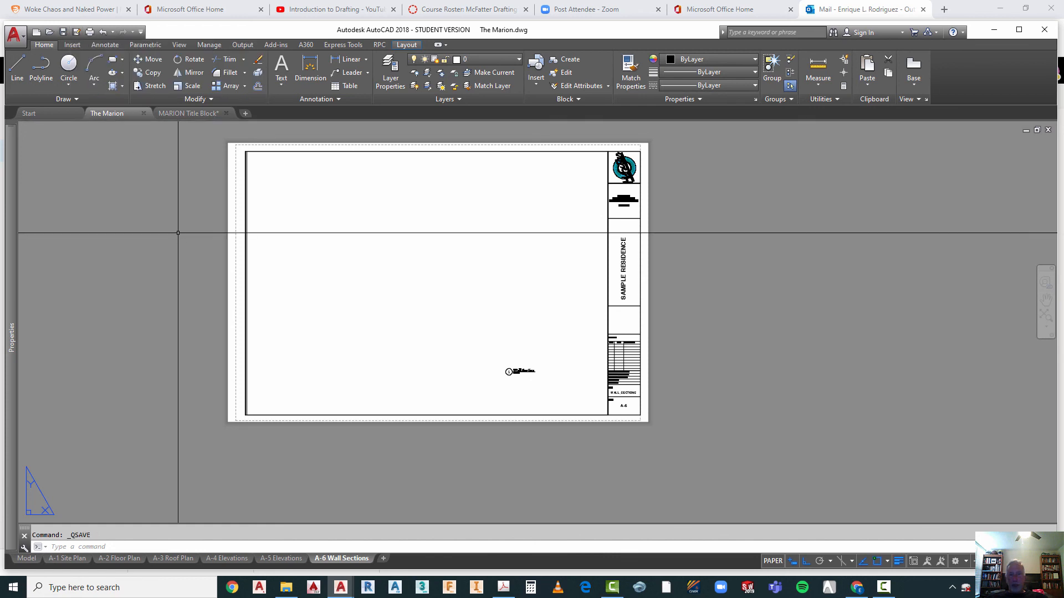
Step: Return to model space and examine the site plan beside the floor plans and elevations
{"action": "scroll", "coordinate": [887, 383], "scroll_direction": "down", "scroll_amount": 2}
{"action": "scroll", "coordinate": [696, 288], "scroll_direction": "up", "scroll_amount": 2}
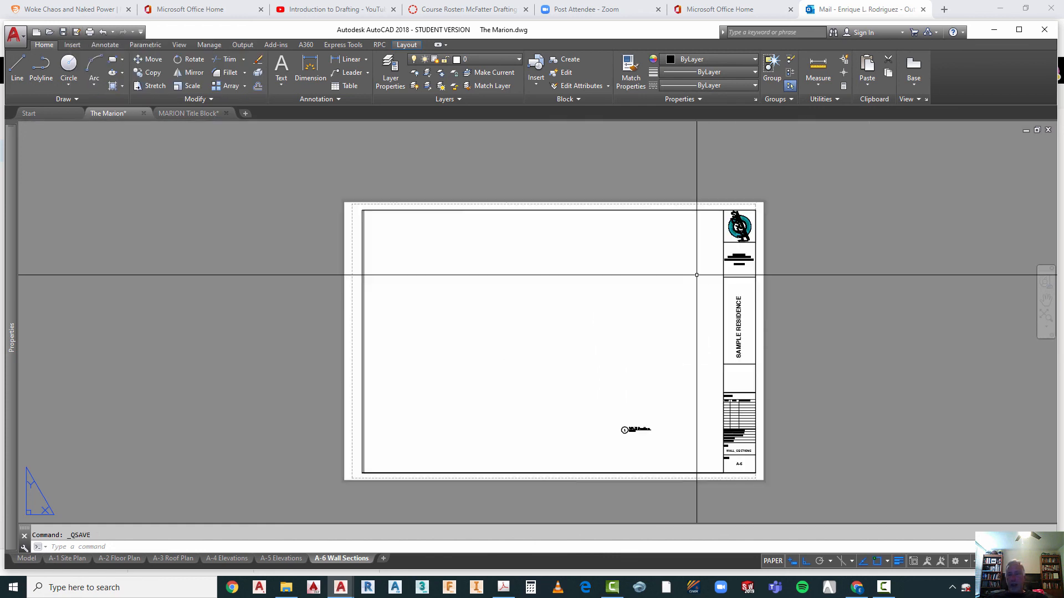
{"action": "left_click", "coordinate": [27, 559]}
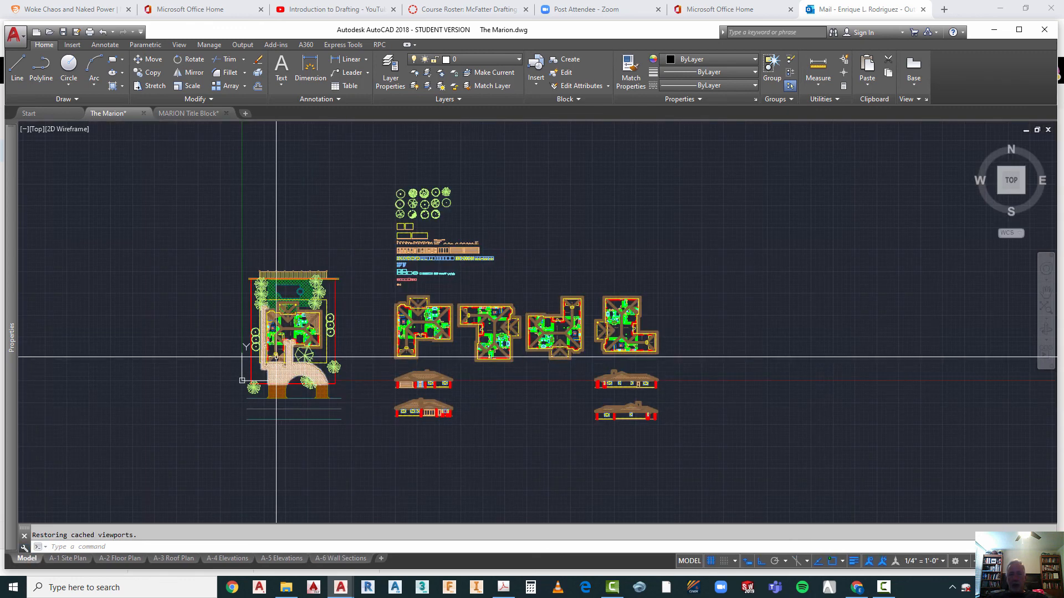
{"action": "scroll", "coordinate": [256, 323], "scroll_direction": "up", "scroll_amount": 4}
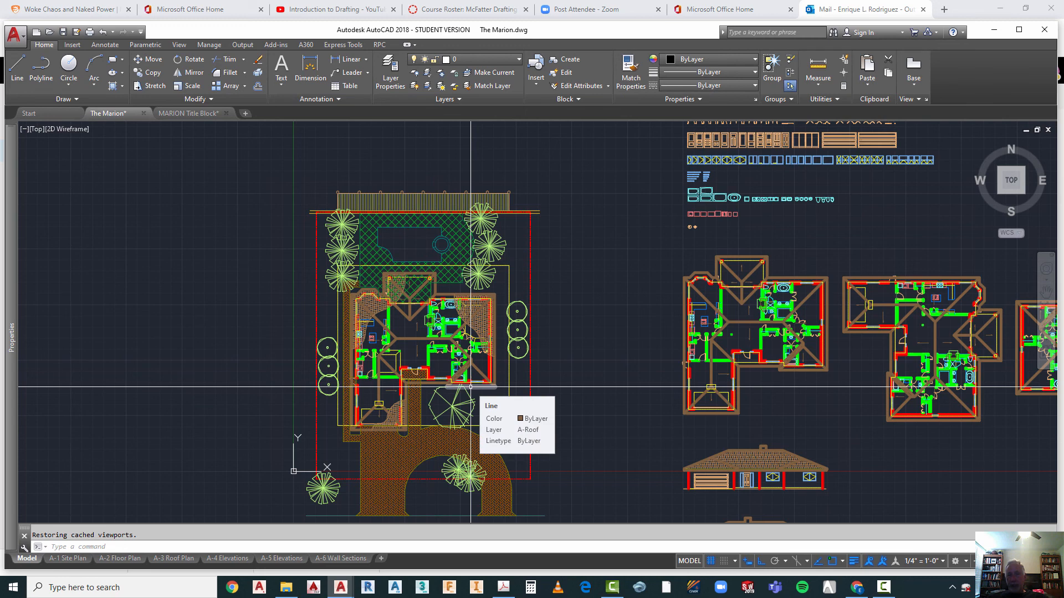
{"action": "scroll", "coordinate": [356, 244], "scroll_direction": "down", "scroll_amount": 2}
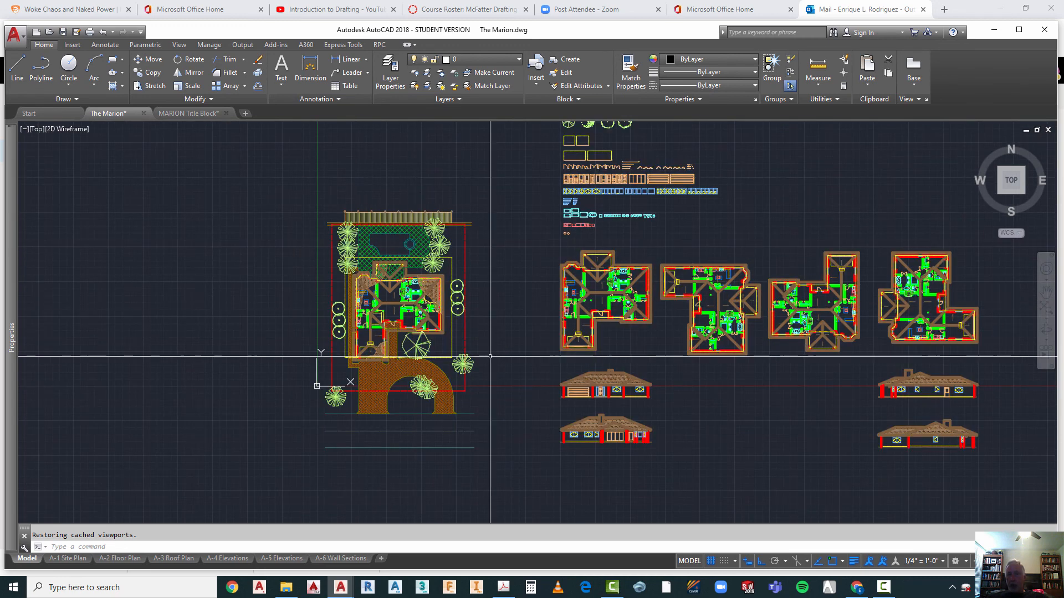